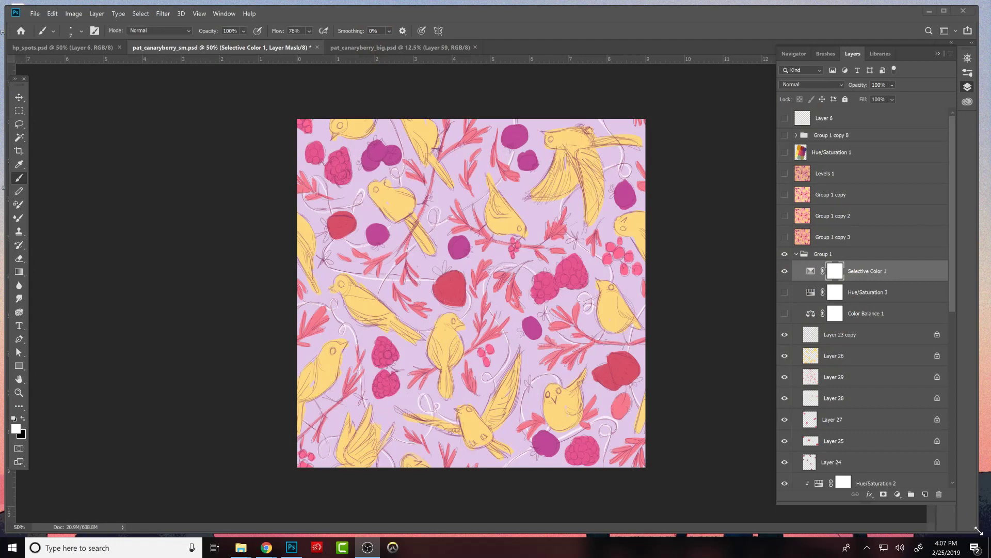
# - Resize and reposition the program window so that it fills nearly the whole screen
pyautogui.moveTo(981, 531); pyautogui.dragTo(990, 534)
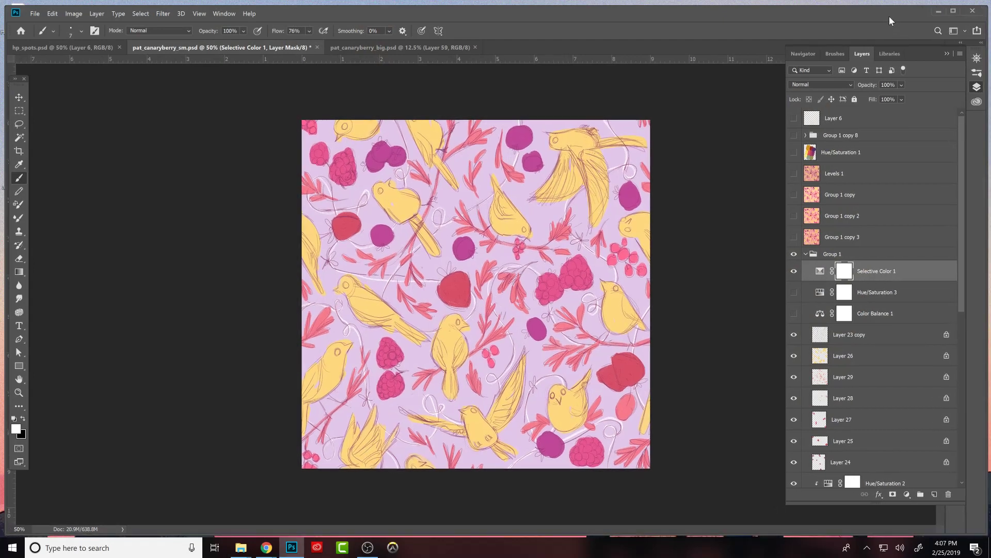
pyautogui.moveTo(890, 17); pyautogui.dragTo(885, 12)
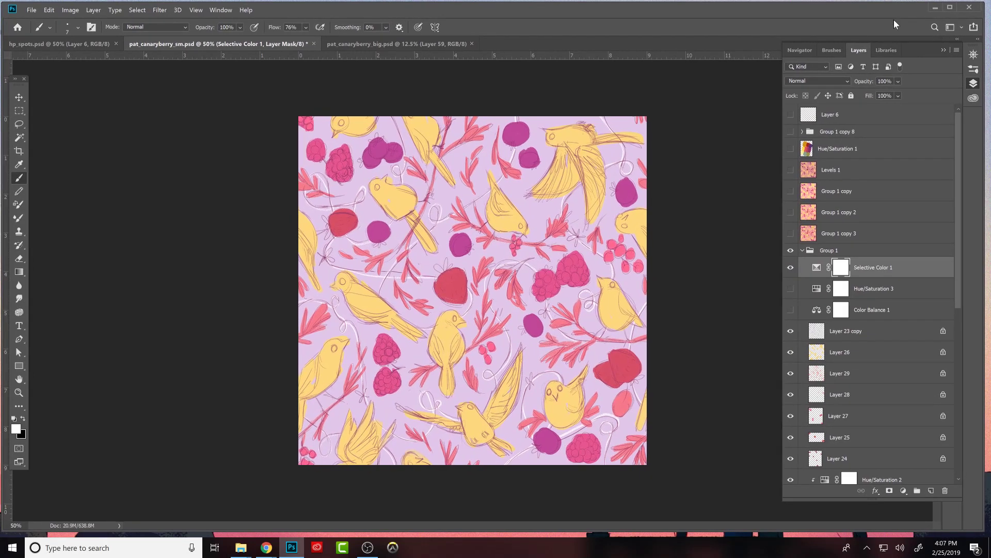
pyautogui.moveTo(982, 527); pyautogui.dragTo(989, 531)
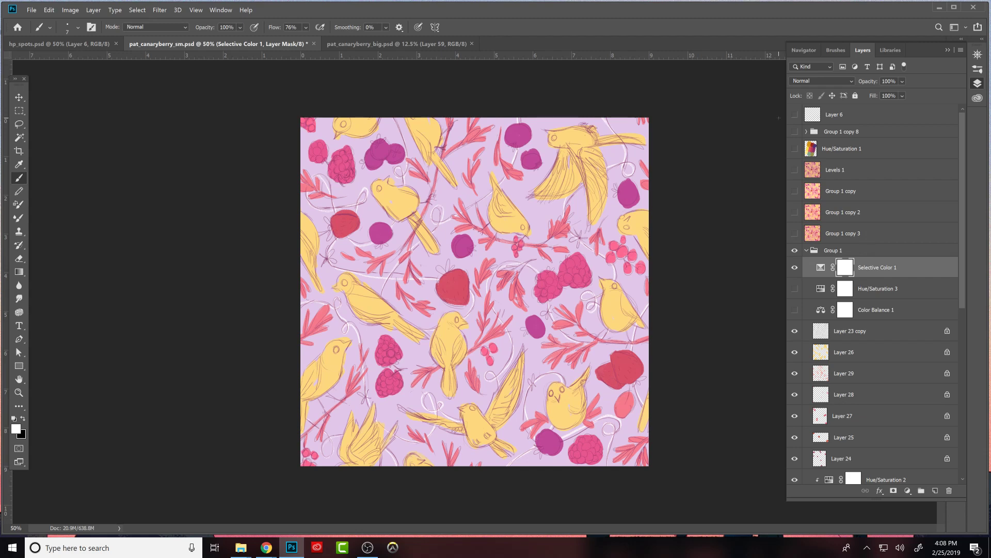
# - Move the Selective Color 1 adjustment below Color Balance 1, directly above Layer 23 copy in Group 1
pyautogui.click(795, 267)
pyautogui.click(794, 267)
pyautogui.scroll(-3, 962, 194)
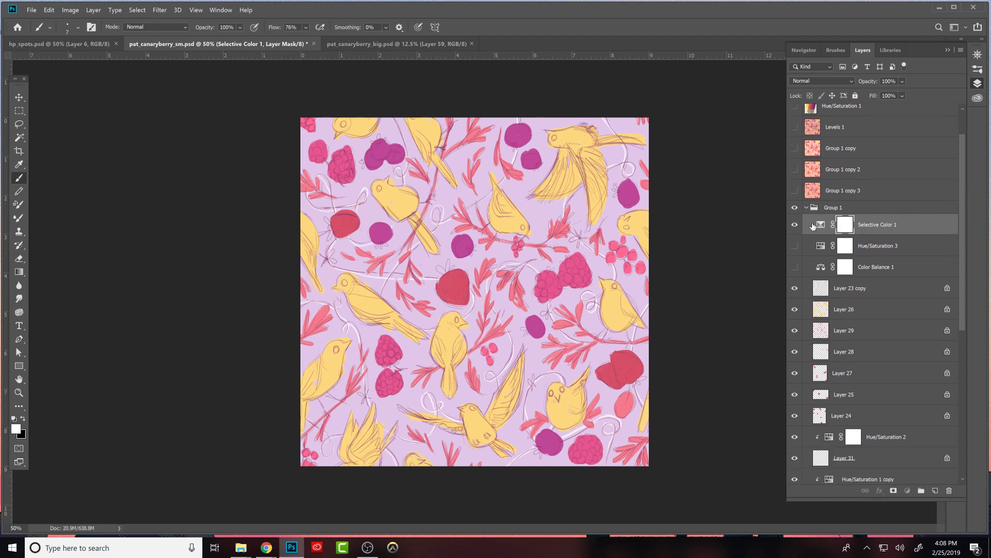
pyautogui.moveTo(820, 224); pyautogui.dragTo(820, 280)
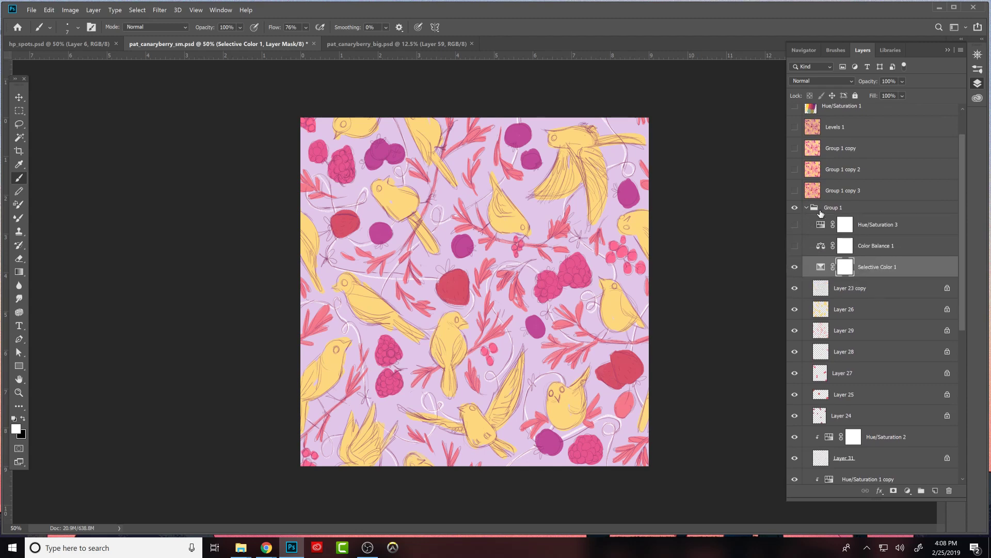
pyautogui.scroll(-1, 958, 237)
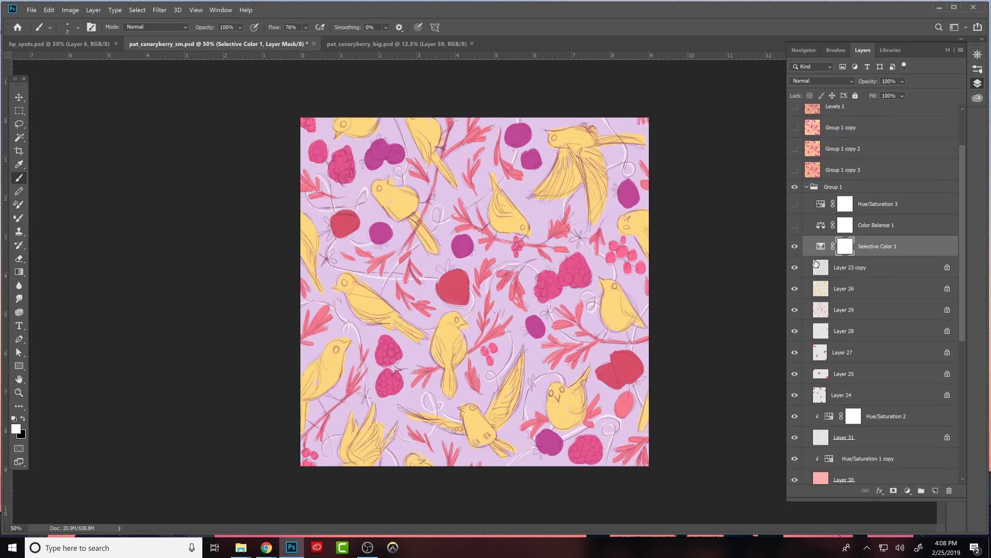
# - Clip Selective Color 1 to Layer 23 copy and place clipped duplicates directly above Layers 26, 29, 28, 27 and 25
pyautogui.keyDown('alt'); pyautogui.click(837, 256); pyautogui.keyUp('alt')
pyautogui.moveTo(832, 251); pyautogui.dragTo(832, 467)
pyautogui.keyDown('alt'); pyautogui.click(834, 342); pyautogui.keyUp('alt')
pyautogui.keyDown('alt'); pyautogui.click(833, 372); pyautogui.keyUp('alt')
pyautogui.click(833, 433)
pyautogui.keyDown('alt'); pyautogui.click(834, 427); pyautogui.keyUp('alt')
pyautogui.keyDown('alt'); pyautogui.click(832, 467); pyautogui.keyUp('alt')
pyautogui.moveTo(962, 296); pyautogui.dragTo(955, 340)
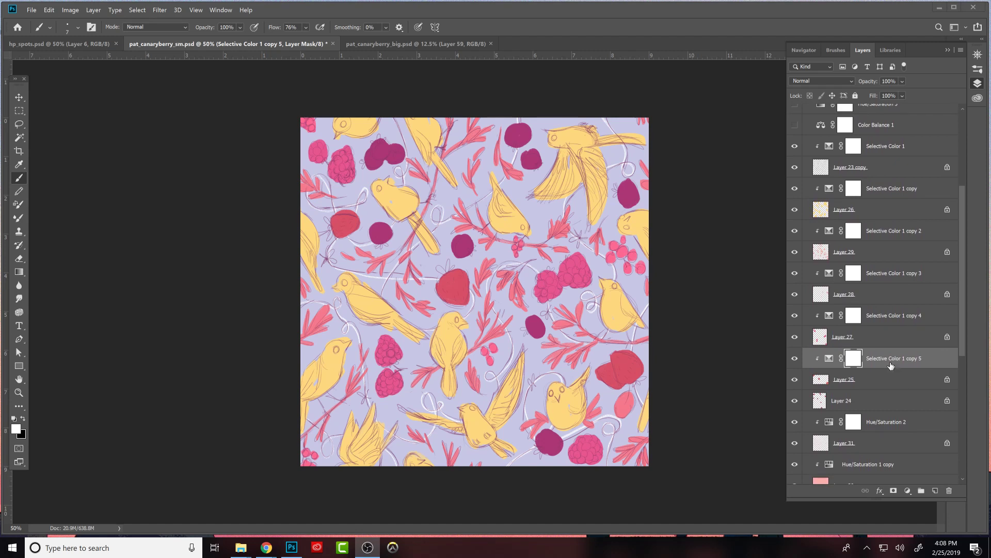
# - Place further clipped duplicates of Selective Color 1 above Layer 24, Hue/Saturation 2 and Hue/Saturation 1 copy
pyautogui.moveTo(891, 362); pyautogui.dragTo(856, 392)
pyautogui.keyDown('alt'); pyautogui.click(866, 409); pyautogui.keyUp('alt')
pyautogui.keyDown('alt'); pyautogui.click(845, 409); pyautogui.keyUp('alt')
pyautogui.keyDown('alt'); pyautogui.click(845, 408); pyautogui.keyUp('alt')
pyautogui.moveTo(844, 409); pyautogui.dragTo(839, 448)
pyautogui.keyDown('alt'); pyautogui.click(839, 448); pyautogui.keyUp('alt')
pyautogui.scroll(-5, 958, 373)
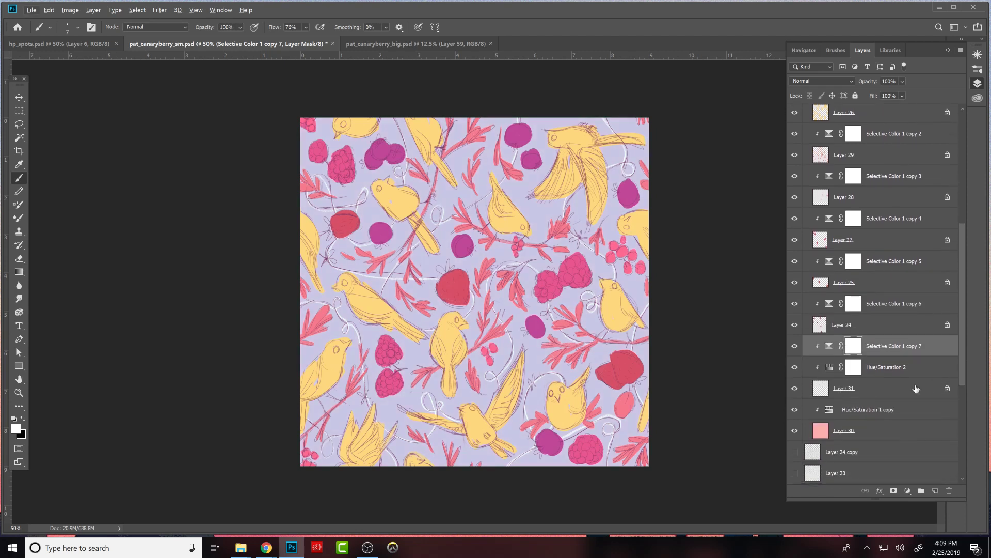
pyautogui.moveTo(833, 353); pyautogui.dragTo(835, 413)
pyautogui.keyDown('alt'); pyautogui.click(842, 410); pyautogui.keyUp('alt')
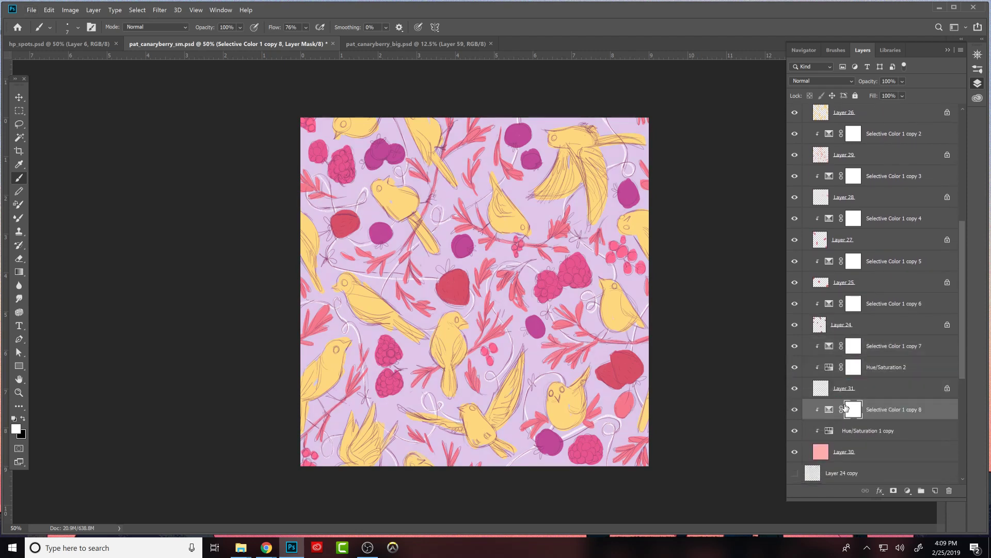
# - Merge Layer 30 and Layer 31 each with the Hue/Saturation and Selective Color adjustments clipped to it
pyautogui.click(830, 416)
pyautogui.keyDown('shift'); pyautogui.click(832, 442); pyautogui.keyUp('shift')
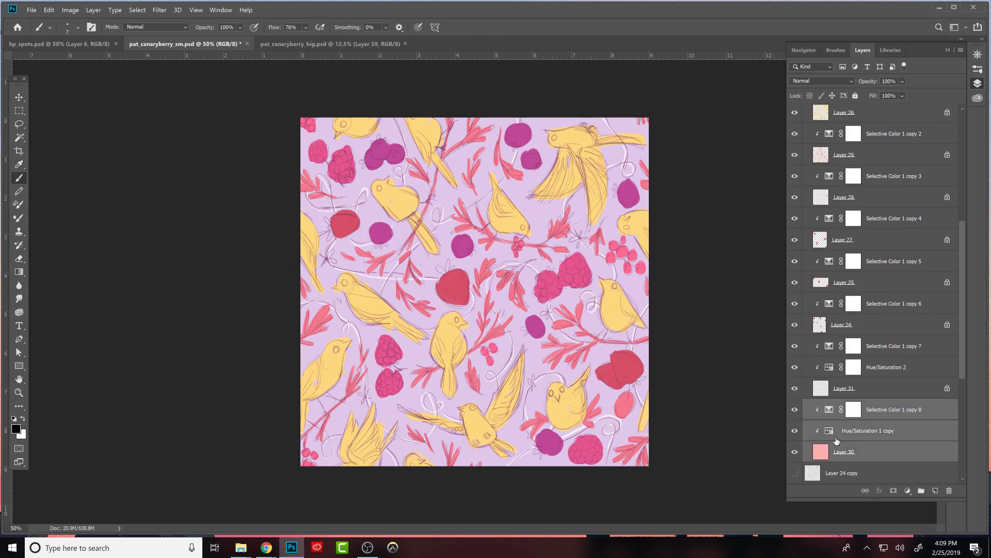
pyautogui.hotkey('ctrl', 'e')
pyautogui.click(829, 347)
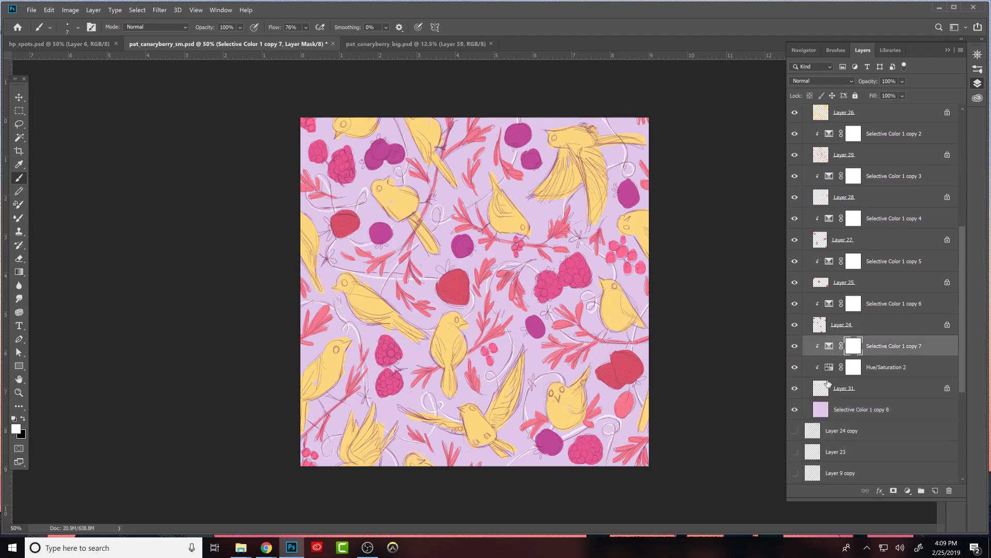
pyautogui.keyDown('shift'); pyautogui.click(826, 390); pyautogui.keyUp('shift')
pyautogui.hotkey('ctrl', 'e')
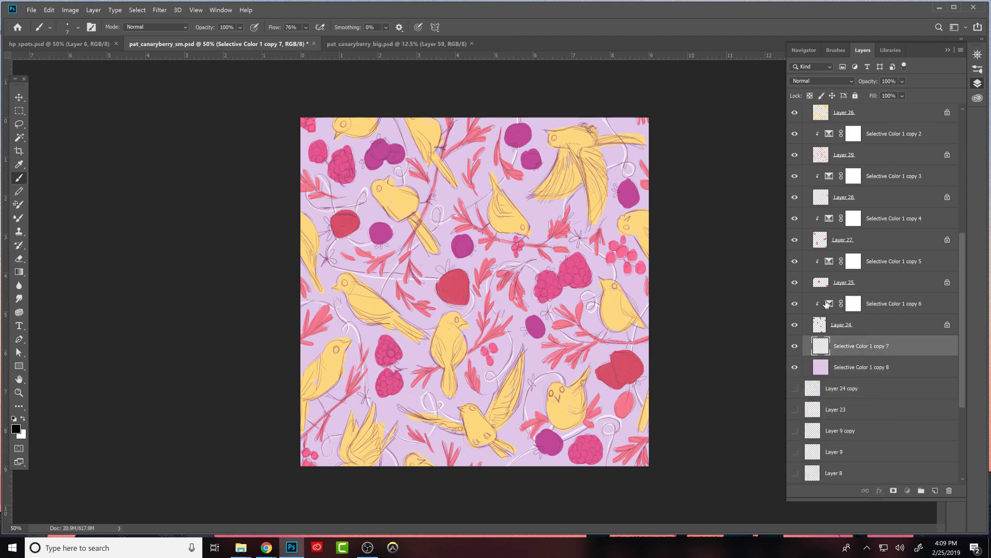
# - Merge Selective Color 1 copy 6 with Layer 24 and Selective Color 1 copy 5 with Layer 25
pyautogui.click(826, 304)
pyautogui.keyDown('shift'); pyautogui.click(826, 324); pyautogui.keyUp('shift')
pyautogui.hotkey('ctrl', 'w')
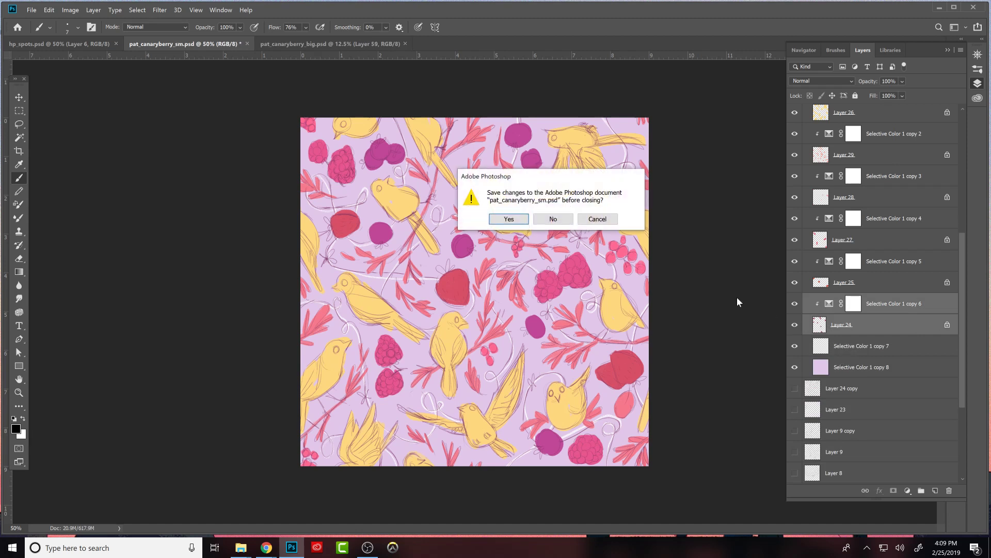
pyautogui.click(605, 222)
pyautogui.click(850, 309)
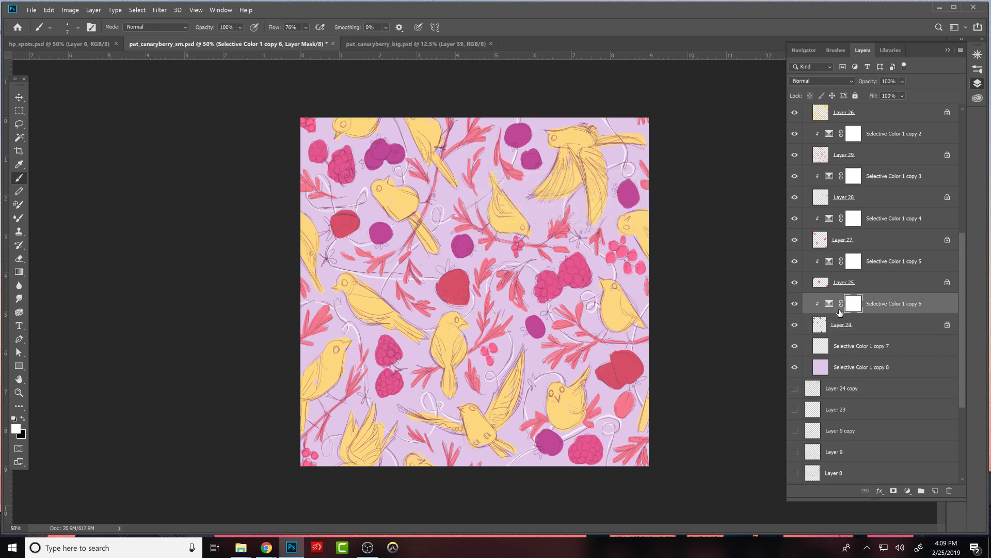
pyautogui.keyDown('shift'); pyautogui.click(823, 326); pyautogui.keyUp('shift')
pyautogui.hotkey('ctrl', 'e')
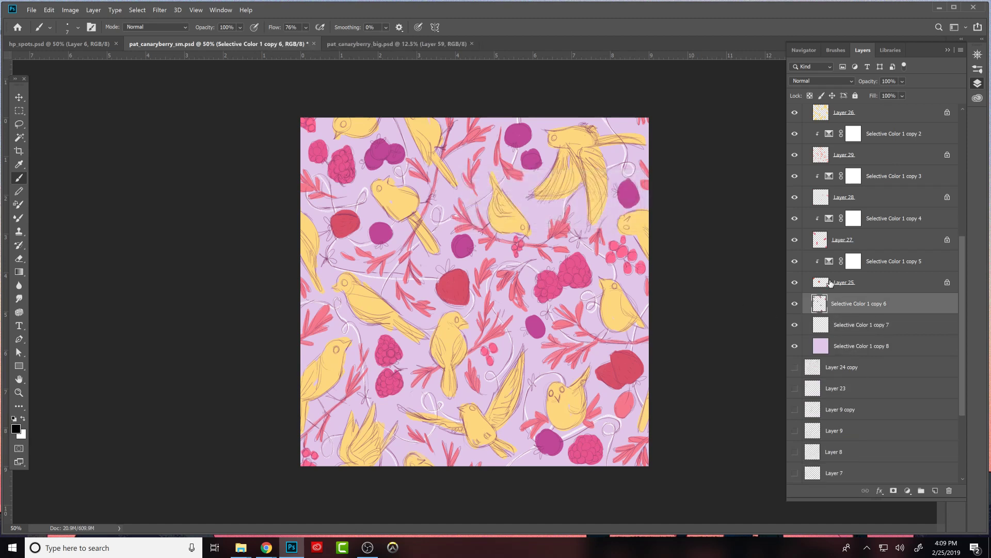
pyautogui.click(829, 262)
pyautogui.keyDown('shift'); pyautogui.click(845, 282); pyautogui.keyUp('shift')
pyautogui.hotkey('ctrl', 'e')
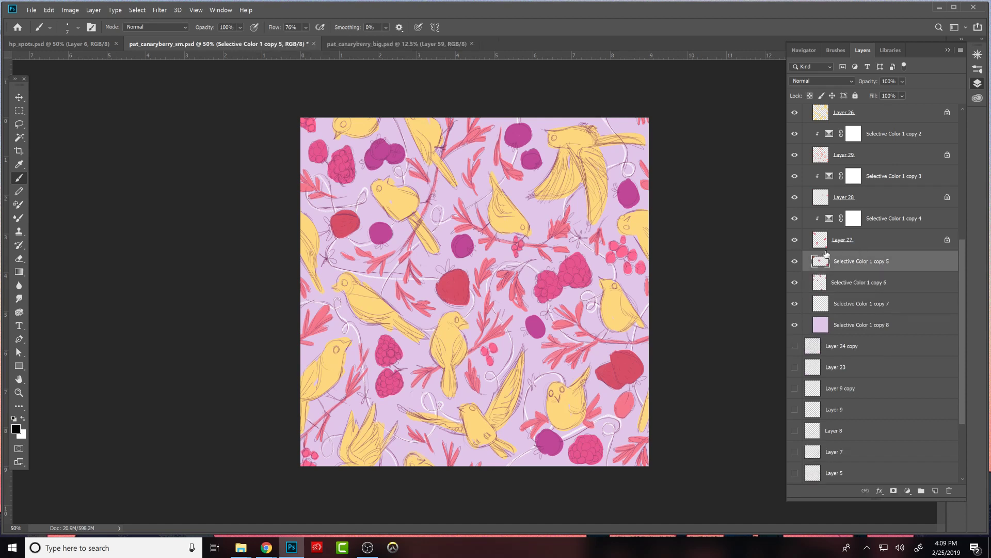
# - Merge Selective Color 1 copies 4, 3 and 2 with Layers 27, 28 and 29 respectively
pyautogui.click(834, 225)
pyautogui.keyDown('shift'); pyautogui.click(832, 241); pyautogui.keyUp('shift')
pyautogui.hotkey('ctrl', 'e')
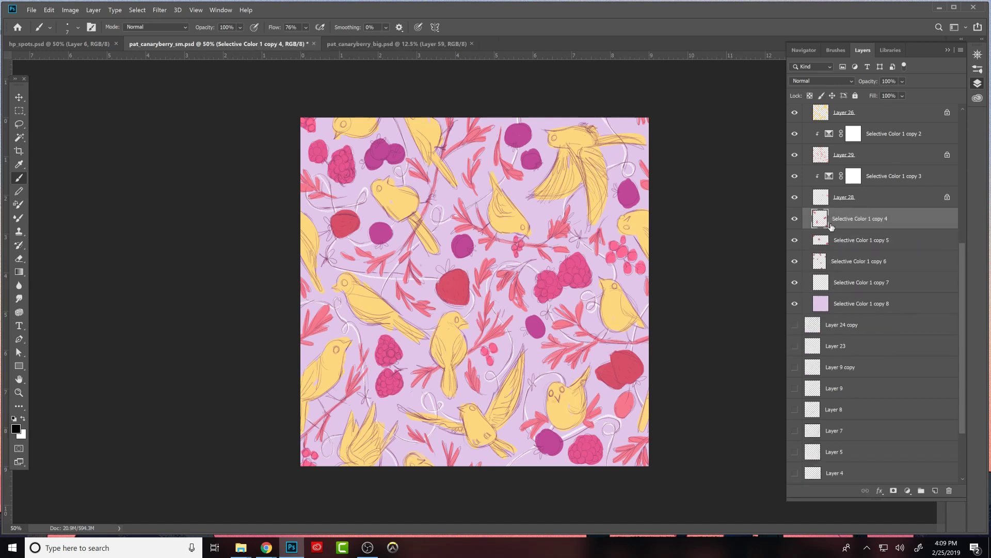
pyautogui.click(829, 178)
pyautogui.keyDown('shift'); pyautogui.click(839, 198); pyautogui.keyUp('shift')
pyautogui.hotkey('ctrl', 'e')
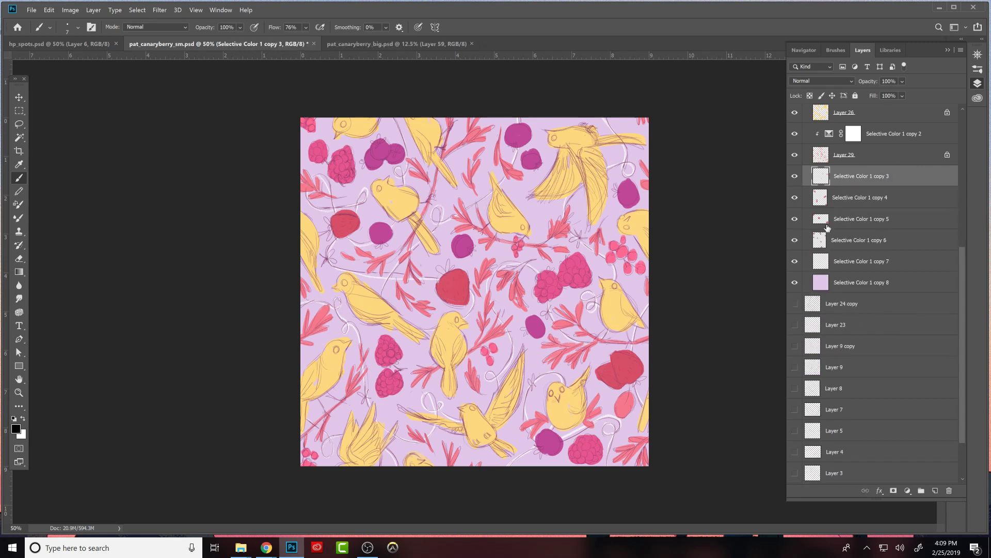
pyautogui.click(829, 138)
pyautogui.keyDown('shift'); pyautogui.click(826, 153); pyautogui.keyUp('shift')
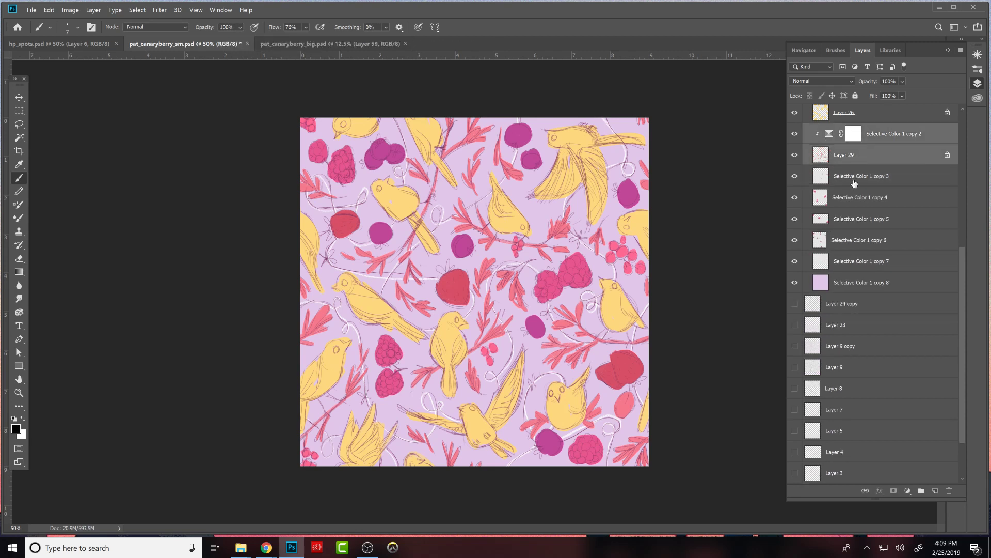
pyautogui.hotkey('ctrl', 'e')
# - Delete the Selective Color adjustments clipped to Layer 26 and Layer 23 copy
pyautogui.scroll(5, 967, 226)
pyautogui.click(852, 236)
pyautogui.press('Delete')
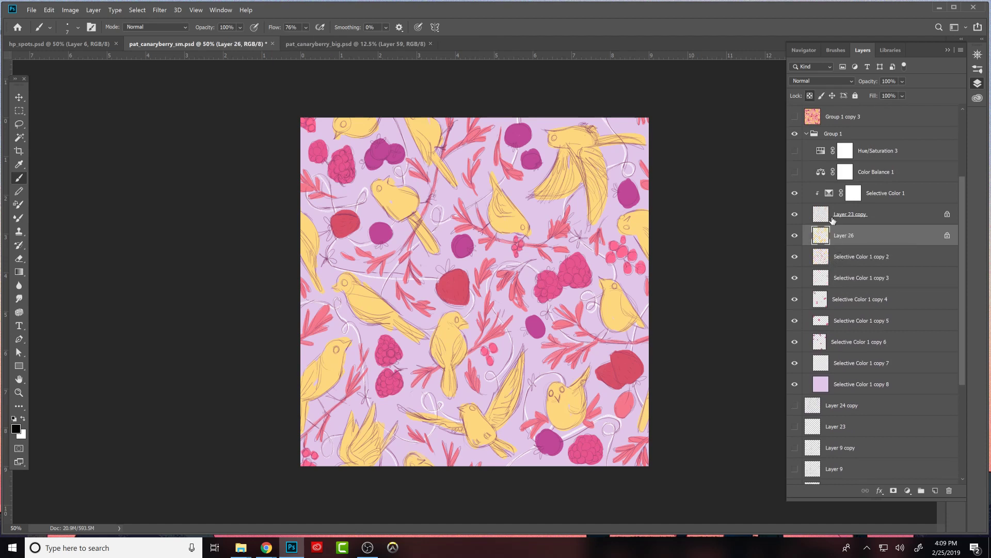
pyautogui.click(828, 197)
pyautogui.press('Delete')
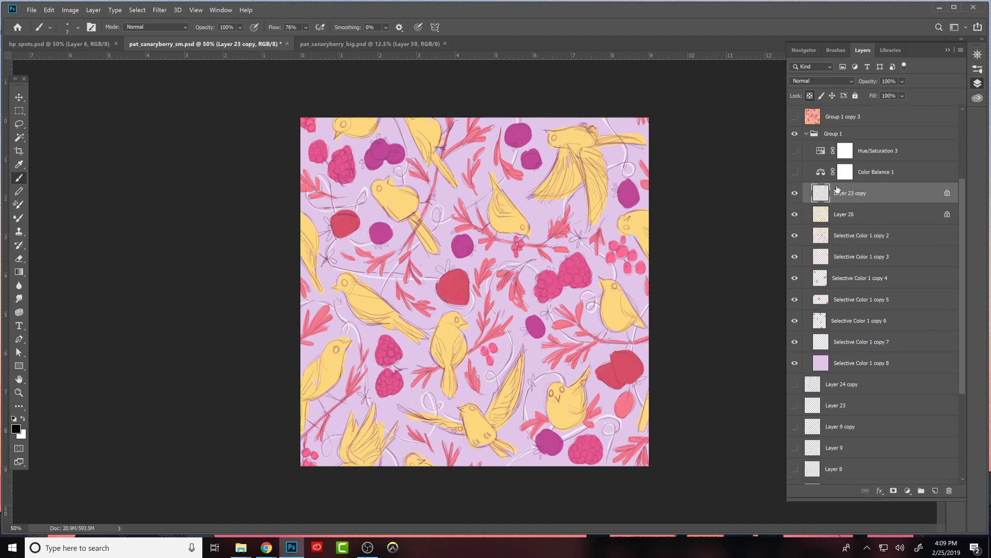
# - Delete the hidden Hue/Saturation 3 and Color Balance 1 adjustment layers from Group 1
pyautogui.click(827, 153)
pyautogui.press('Delete')
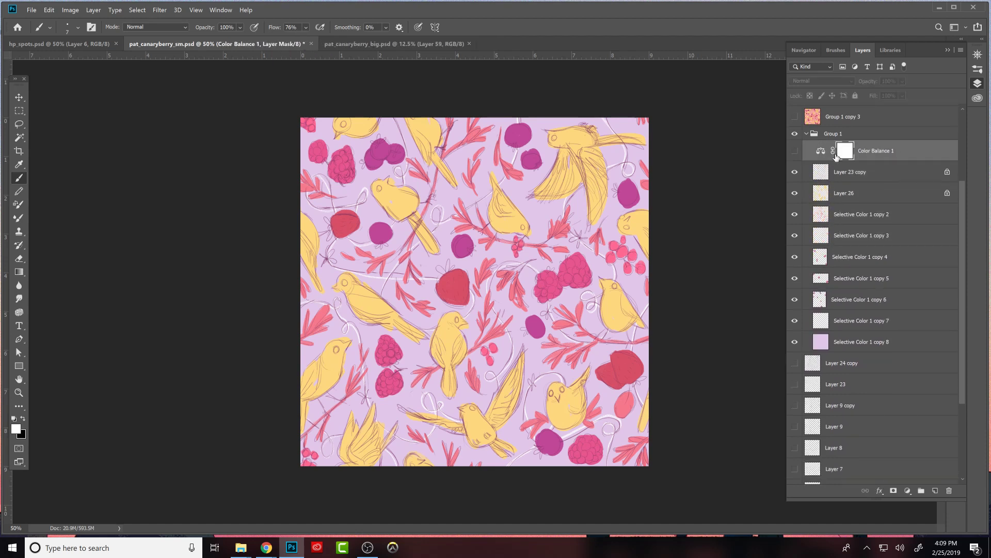
pyautogui.press('Delete')
# - Toggle the visibility of Layer 23 copy and Layer 26 to examine what each layer contains
pyautogui.click(795, 151)
pyautogui.click(795, 150)
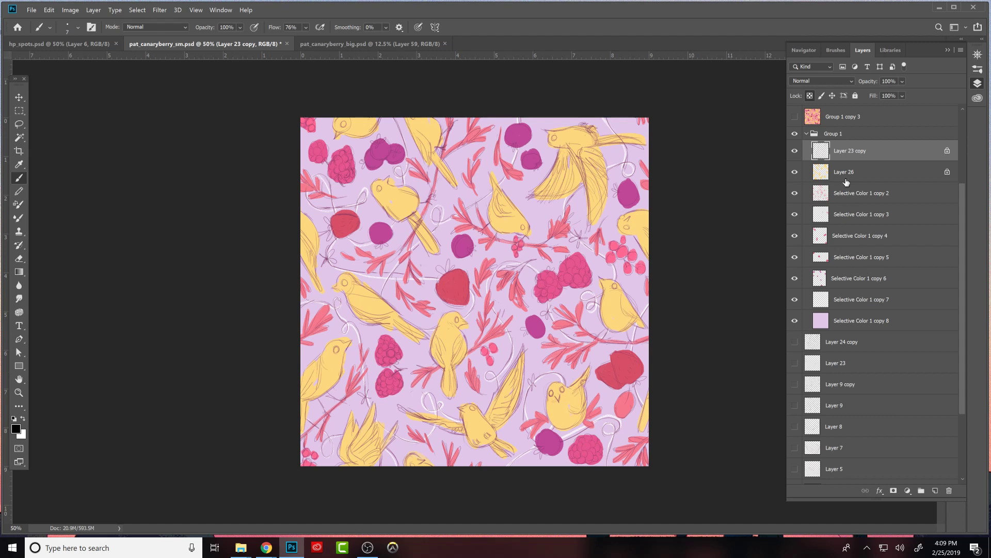
pyautogui.click(796, 151)
pyautogui.click(795, 151)
pyautogui.click(796, 151)
pyautogui.click(796, 151)
pyautogui.click(794, 172)
pyautogui.click(794, 172)
# - Select Layer 26 and choose a painting brush from the favs brush group
pyautogui.click(874, 167)
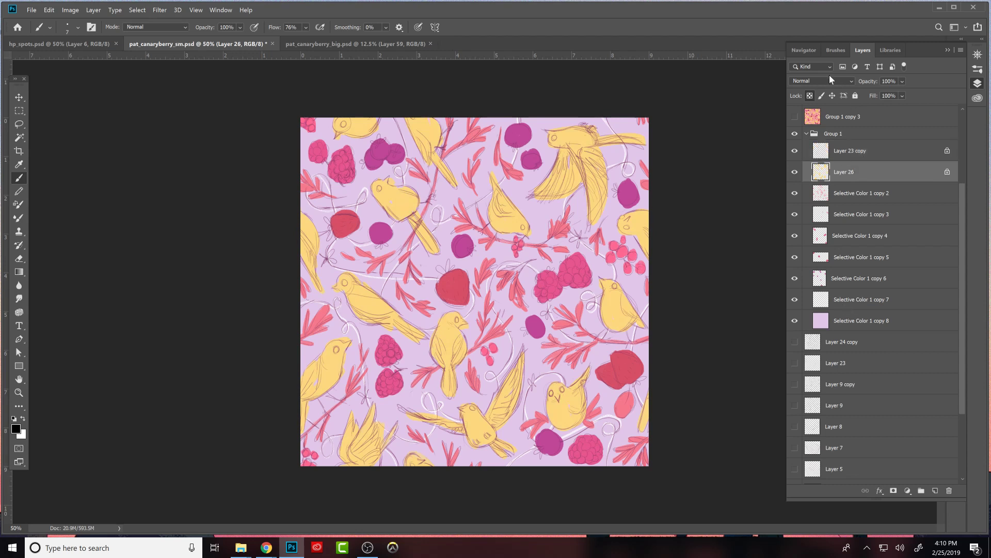
pyautogui.click(837, 51)
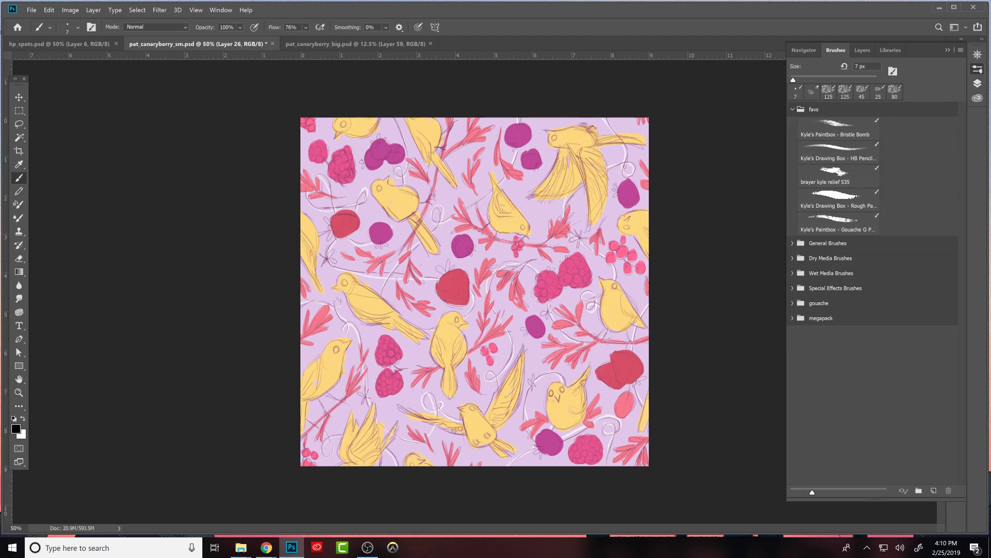
pyautogui.click(836, 50)
pyautogui.click(977, 71)
pyautogui.click(977, 84)
pyautogui.click(837, 49)
pyautogui.click(837, 129)
pyautogui.click(854, 174)
pyautogui.click(978, 84)
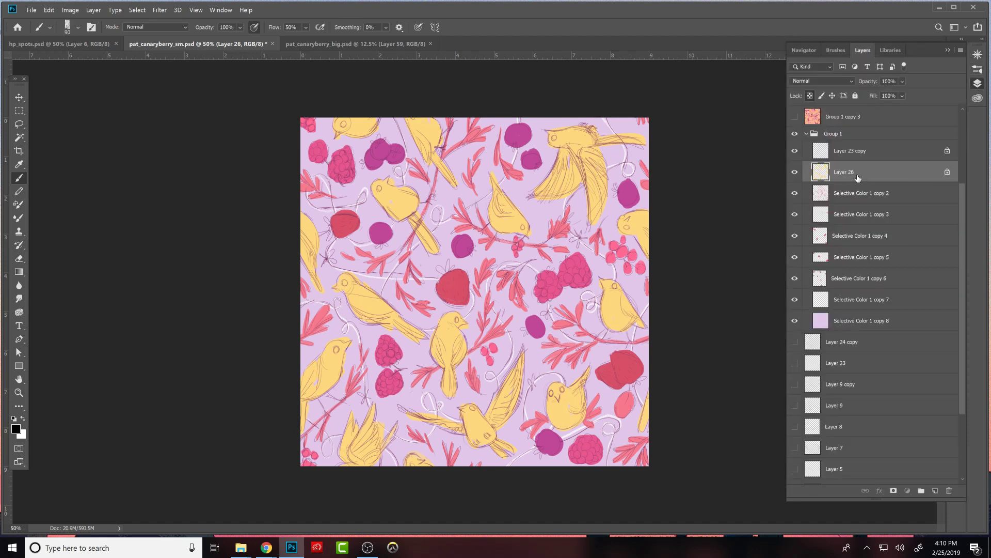
# - Unlock Layer 26 and set up a size 60 brush in the yellow sampled from the birds
pyautogui.click(821, 96)
pyautogui.keyDown('alt'); pyautogui.click(513, 219); pyautogui.keyUp('alt')
pyautogui.press('[')
# - Alternate between the Eraser and Brush on Layer 26, and choose the Kyle's Paintbox - Bristle Bomb brush
pyautogui.press('e')
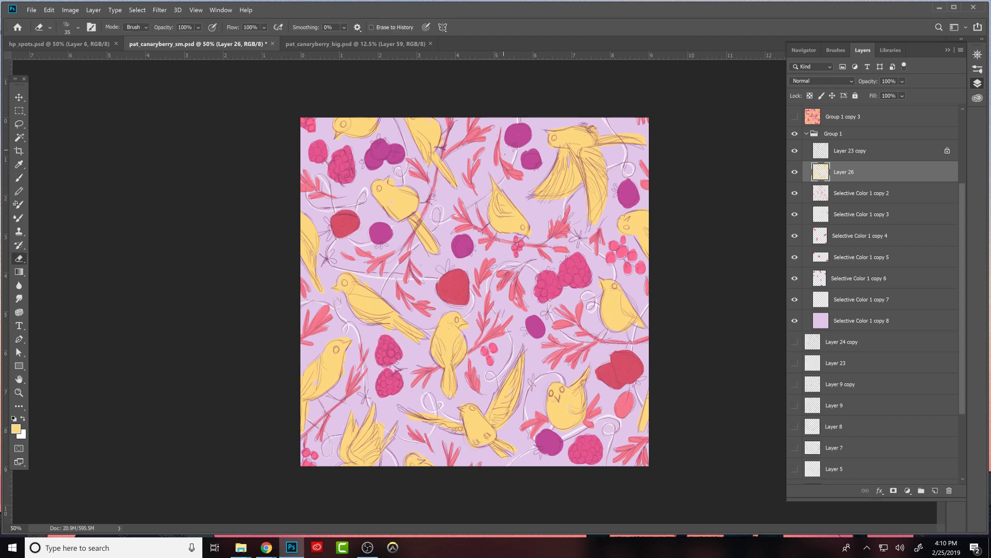
pyautogui.press('b')
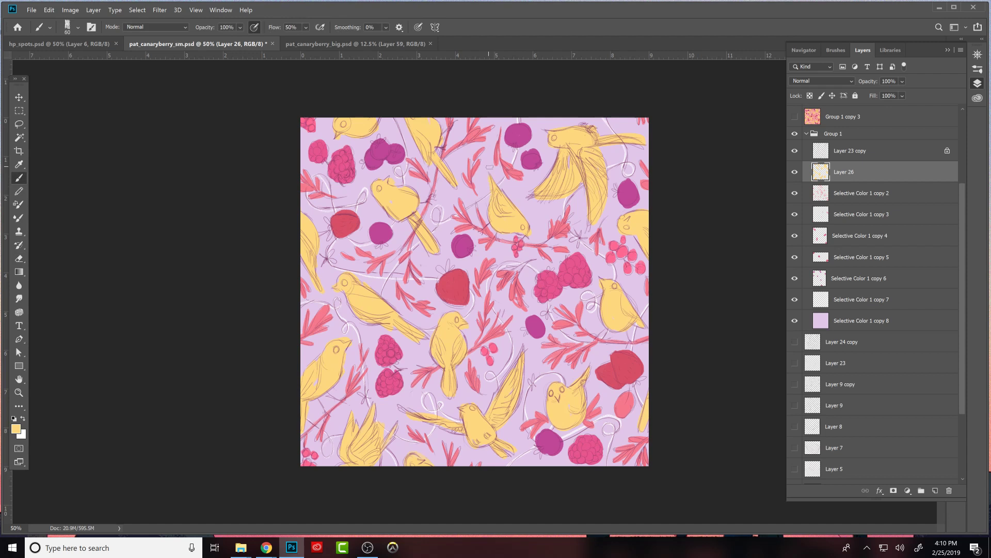
pyautogui.press('e')
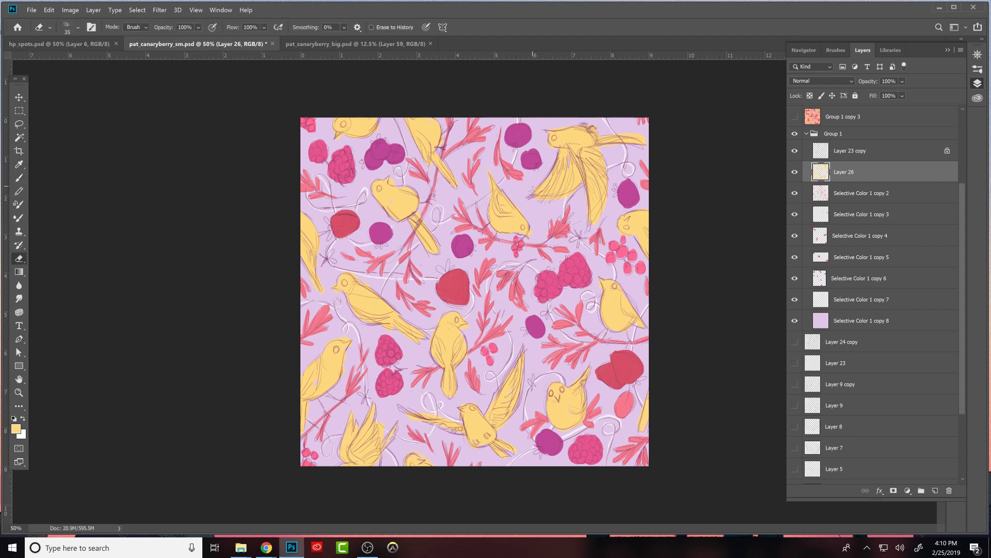
pyautogui.press('b')
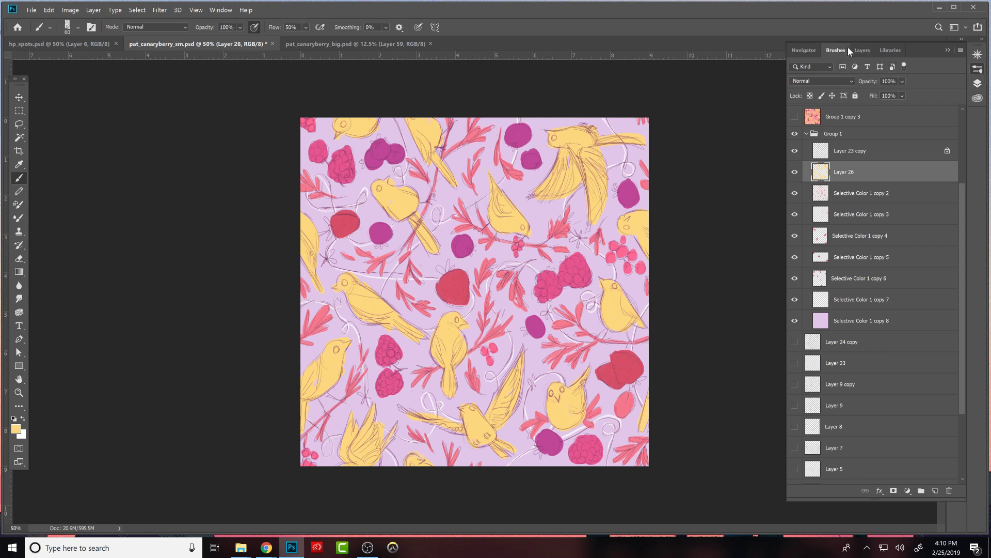
pyautogui.click(839, 49)
pyautogui.click(851, 132)
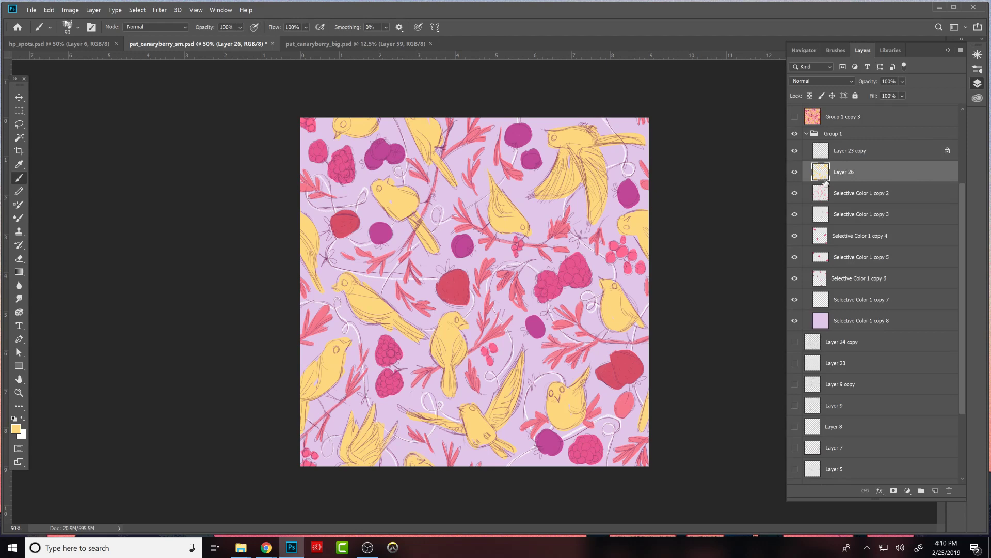
# - Compare the pattern with and without Layer 23 copy, and examine the Selective Color 1 layer's repeated pattern in pat_canaryberry_big.psd
pyautogui.click(796, 151)
pyautogui.click(795, 151)
pyautogui.click(356, 45)
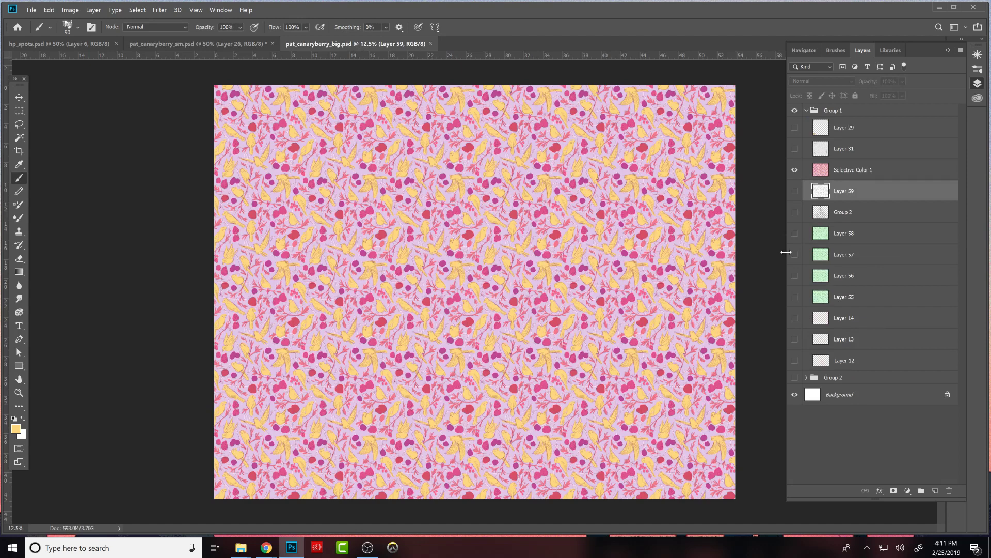
pyautogui.click(863, 173)
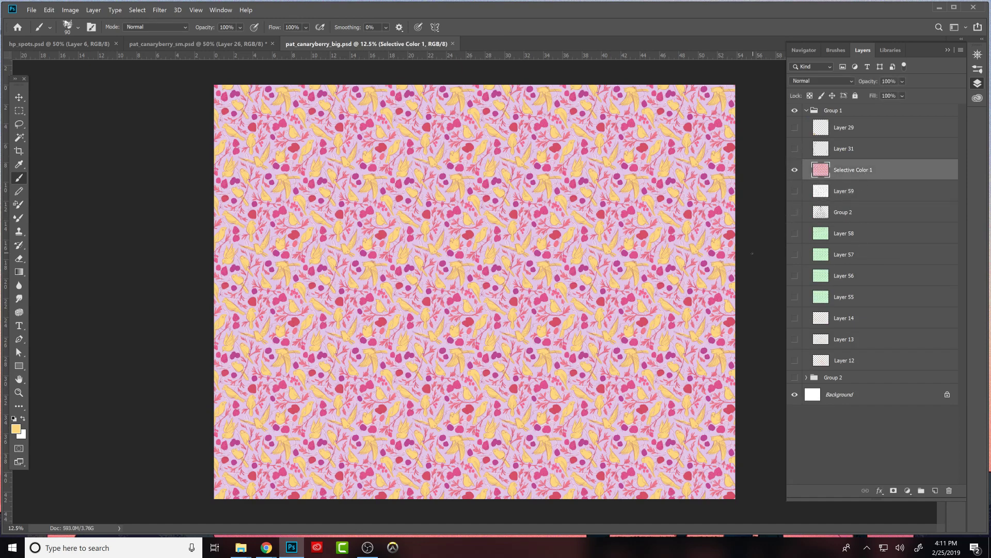
pyautogui.hotkey('ctrl', '-')
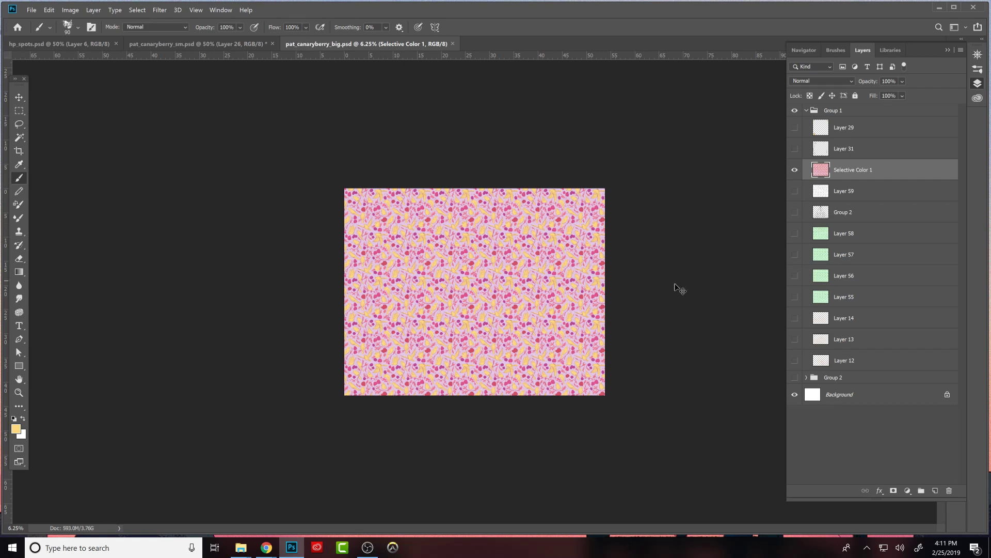
pyautogui.hotkey('ctrl', '+')
pyautogui.hotkey('ctrl', '+')
pyautogui.hotkey('ctrl', '+')
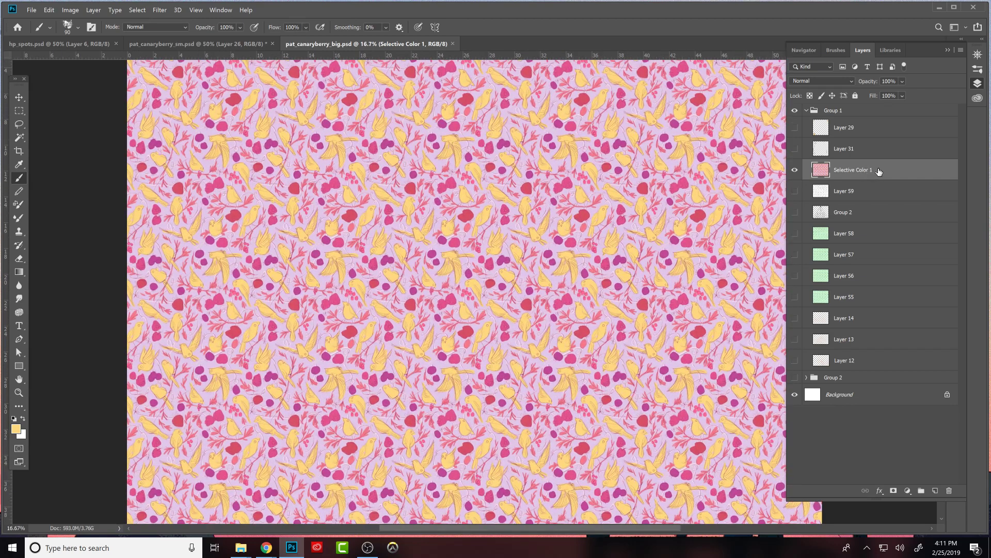
# - Add a black-filled layer in Color blend mode above Selective Color 1 in pat_canaryberry_big.psd, and hide it
pyautogui.click(936, 490)
pyautogui.click(822, 81)
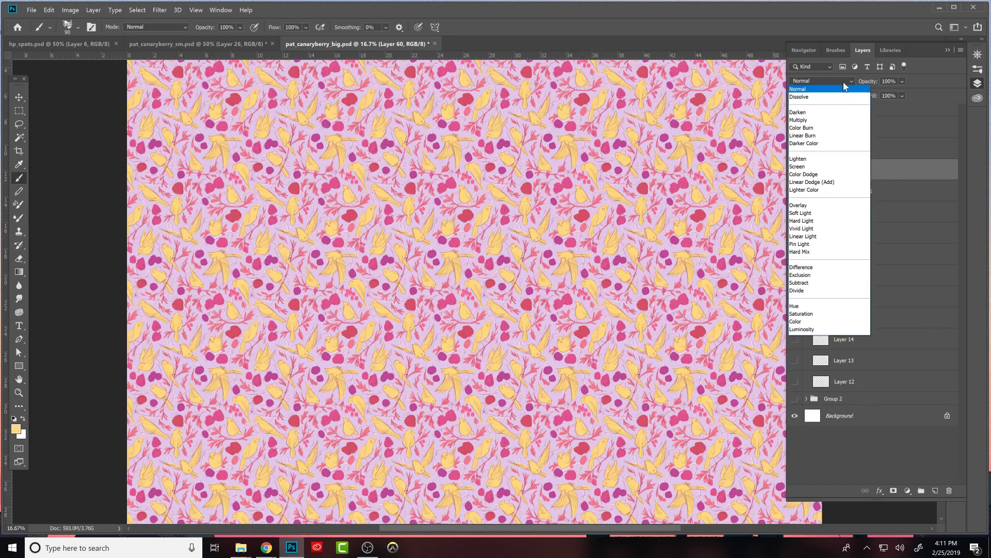
pyautogui.click(820, 325)
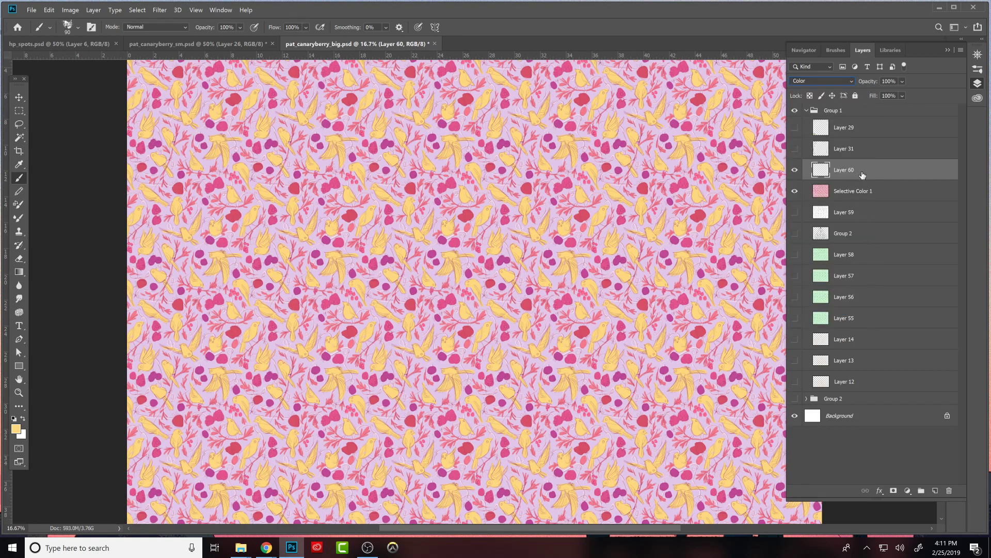
pyautogui.click(14, 418)
pyautogui.hotkey('alt', 'BackSpace')
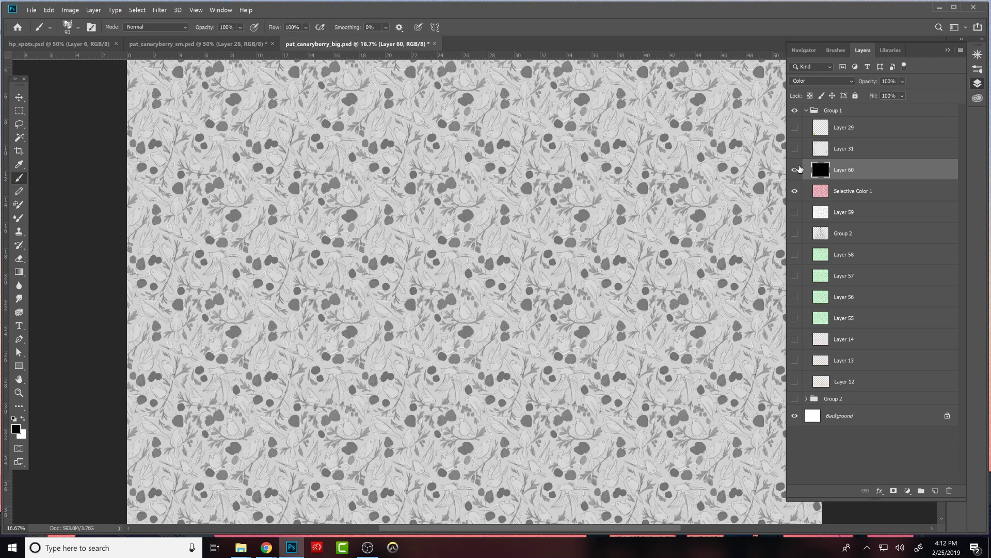
pyautogui.click(796, 169)
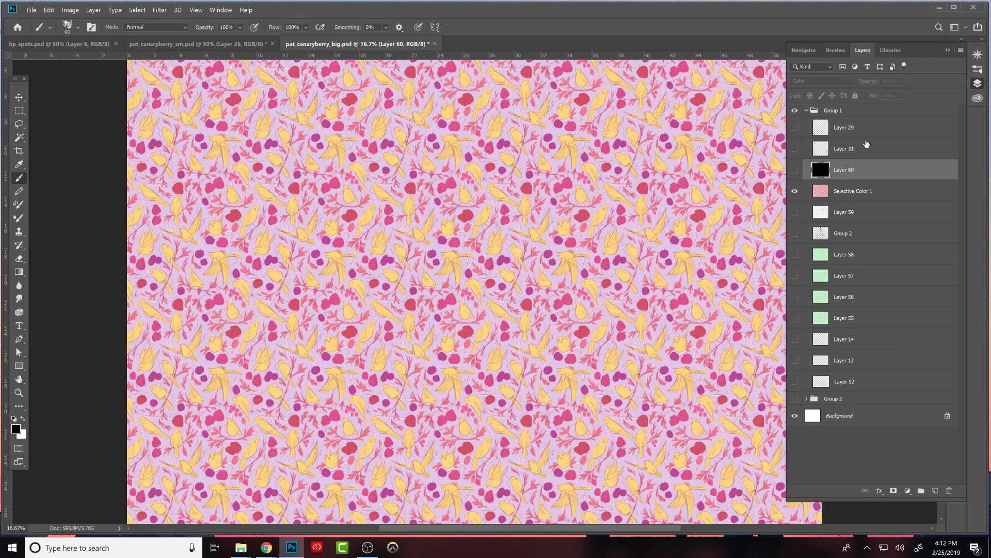
# - Add a Hue/Saturation adjustment clipped to the lilac background layer, Selective Color 1 copy 8, in pat_canaryberry_sm.psd
pyautogui.click(204, 44)
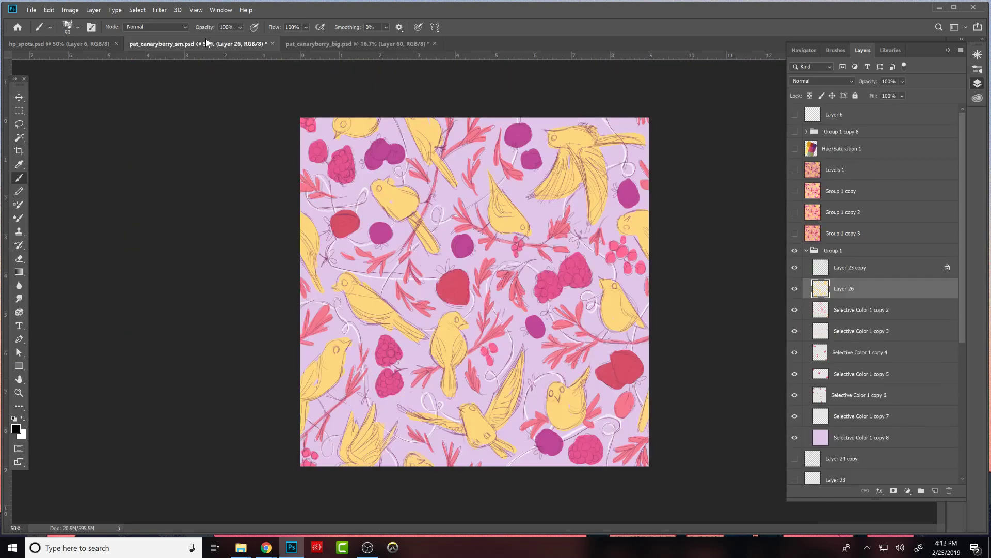
pyautogui.scroll(-3, 958, 291)
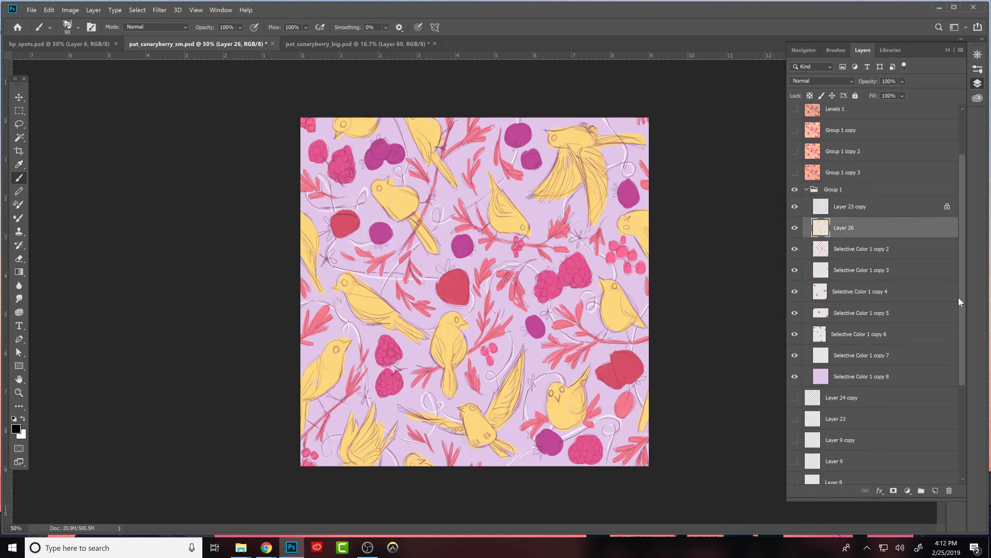
pyautogui.click(924, 352)
pyautogui.click(908, 491)
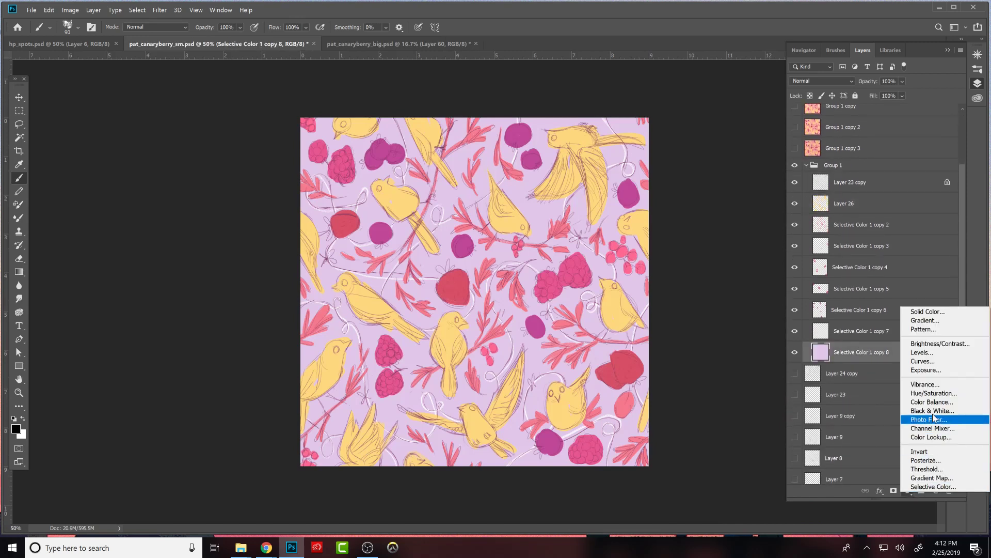
pyautogui.click(922, 403)
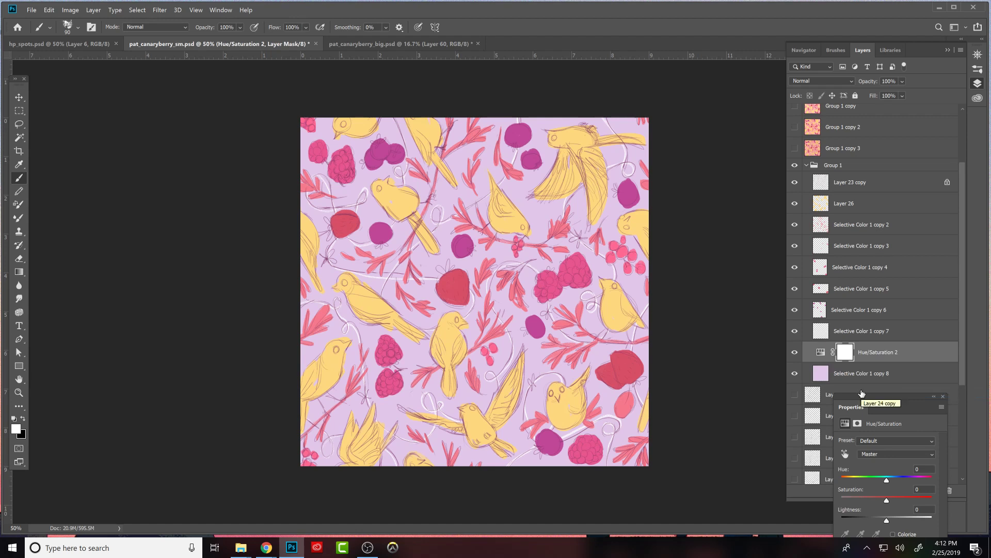
pyautogui.click(872, 373)
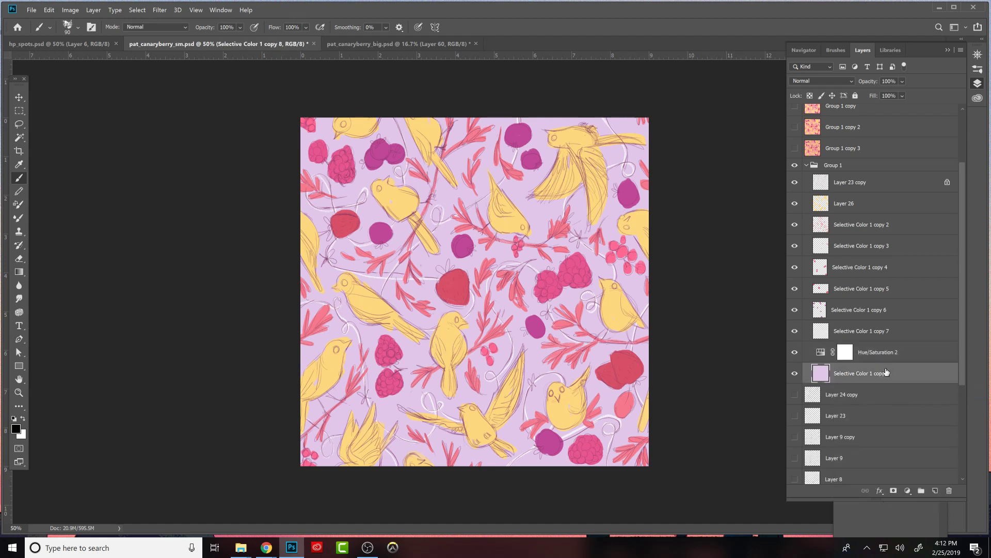
pyautogui.keyDown('alt'); pyautogui.click(888, 361); pyautogui.keyUp('alt')
pyautogui.click(829, 352)
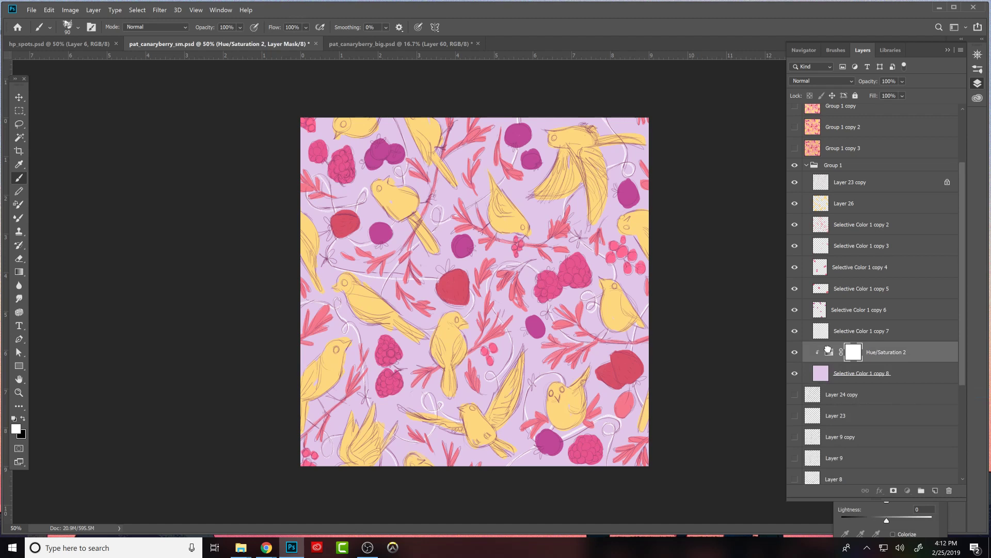
# - Darken the background through its Hue/Saturation adjustment with hue +39, saturation +17 and lightness -42
pyautogui.click(946, 524)
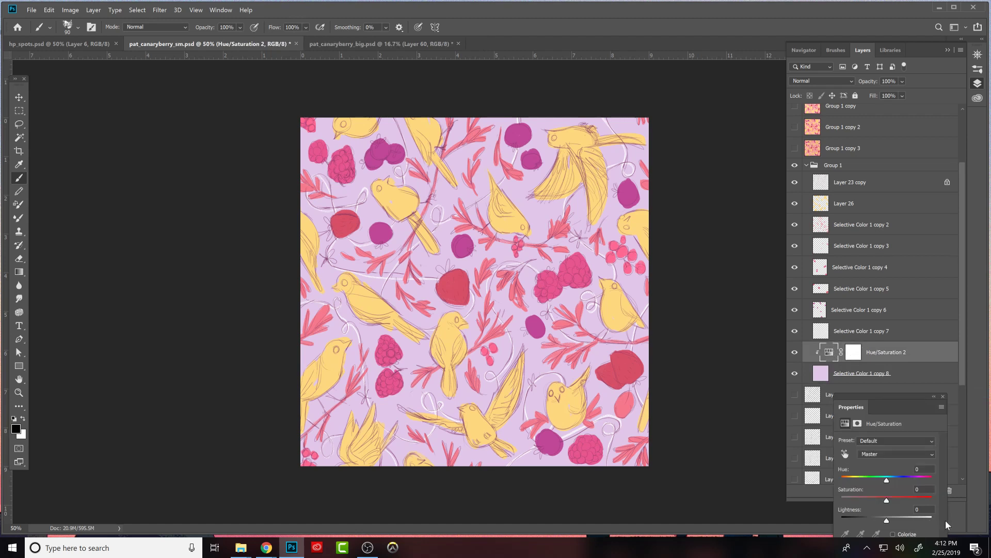
pyautogui.moveTo(887, 480); pyautogui.dragTo(940, 479)
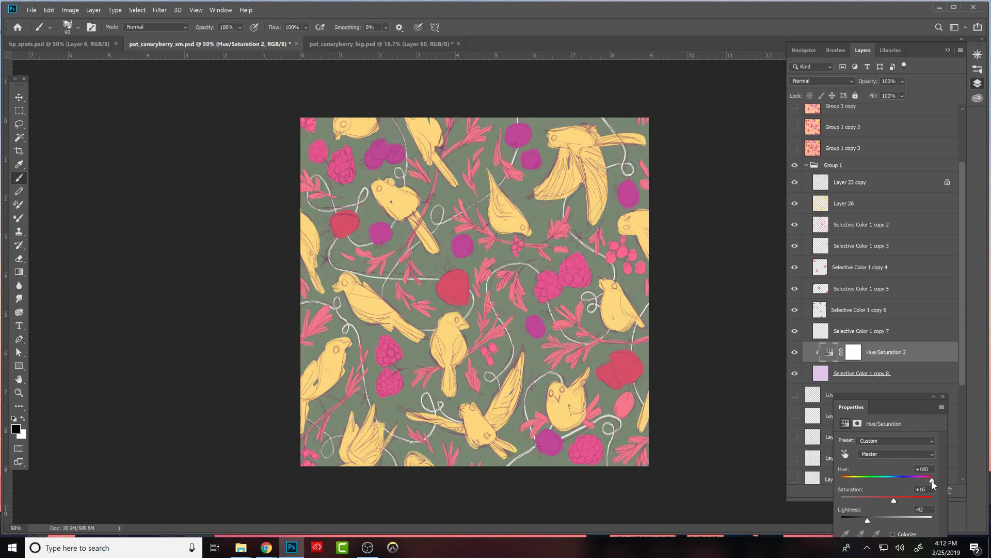
pyautogui.moveTo(897, 401); pyautogui.dragTo(731, 223)
pyautogui.moveTo(730, 305)
pyautogui.mouseDown()
pyautogui.moveTo(747, 305)
pyautogui.moveTo(724, 305)
pyautogui.moveTo(739, 308)
pyautogui.moveTo(724, 322)
pyautogui.mouseUp()
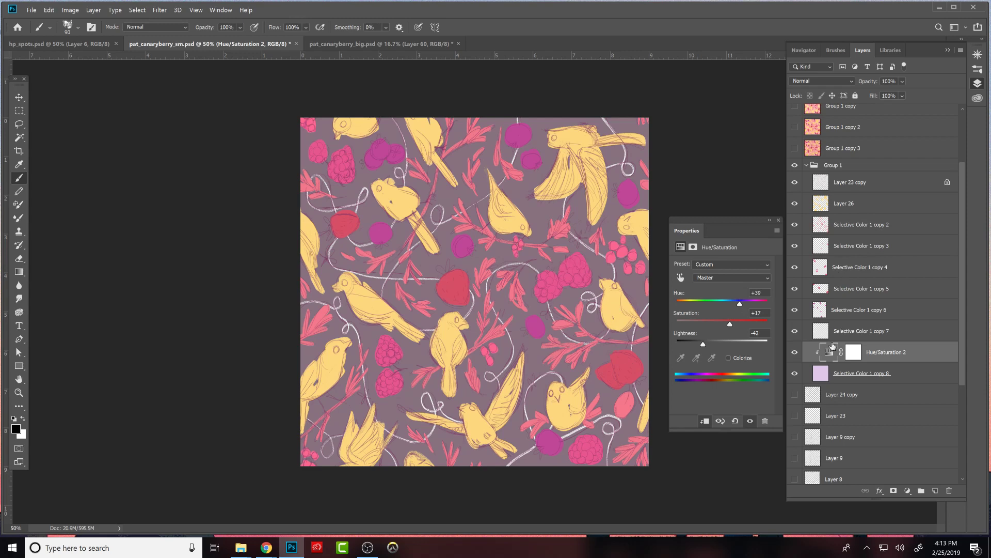
pyautogui.click(909, 492)
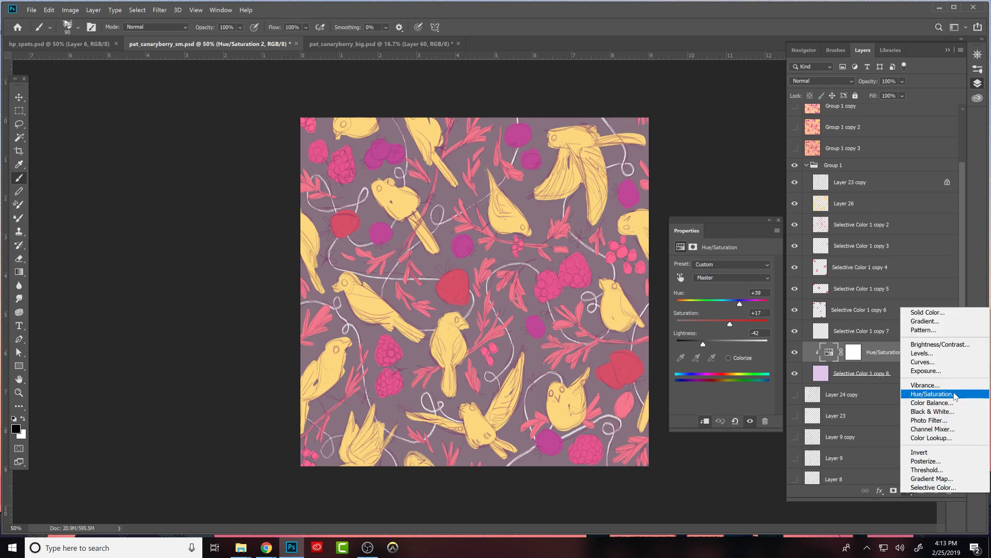
pyautogui.click(883, 471)
# - Copy the black Color-mode layer from pat_canaryberry_big.psd into pat_canaryberry_sm.psd and place it between Group 1 copy and Group 1 copy 2
pyautogui.click(878, 290)
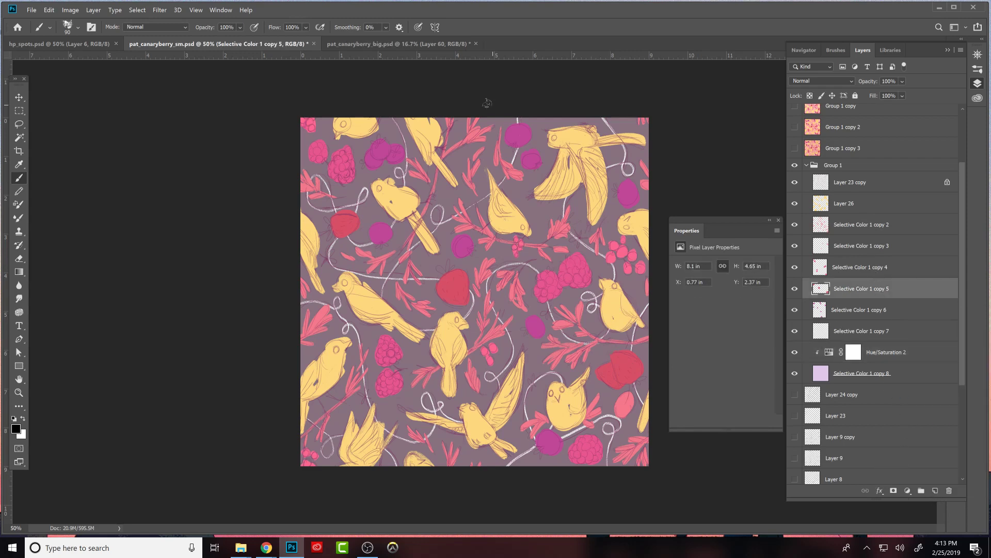
pyautogui.click(401, 44)
pyautogui.moveTo(401, 44); pyautogui.dragTo(579, 196)
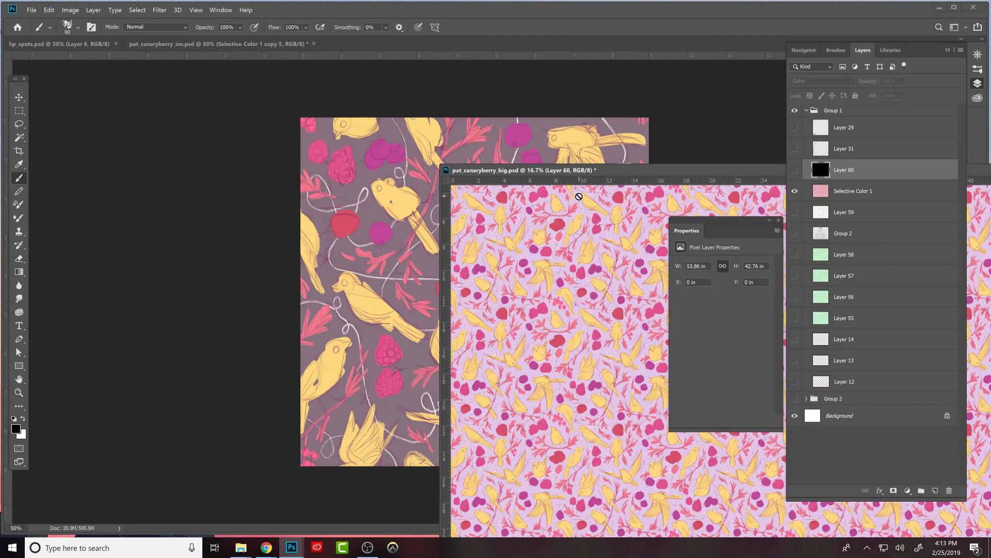
pyautogui.click(651, 148)
pyautogui.moveTo(713, 170); pyautogui.dragTo(498, 209)
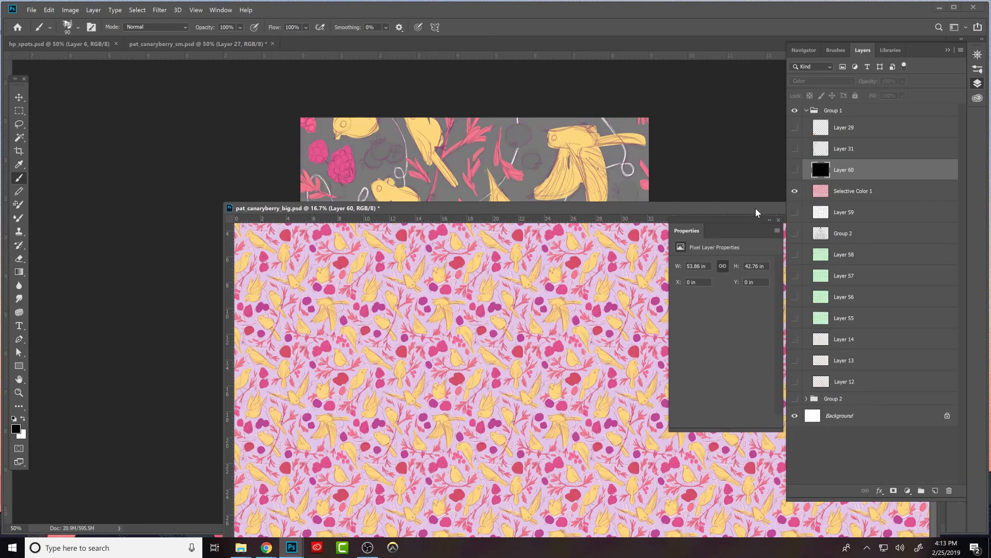
pyautogui.moveTo(757, 212); pyautogui.dragTo(615, 200)
pyautogui.click(748, 189)
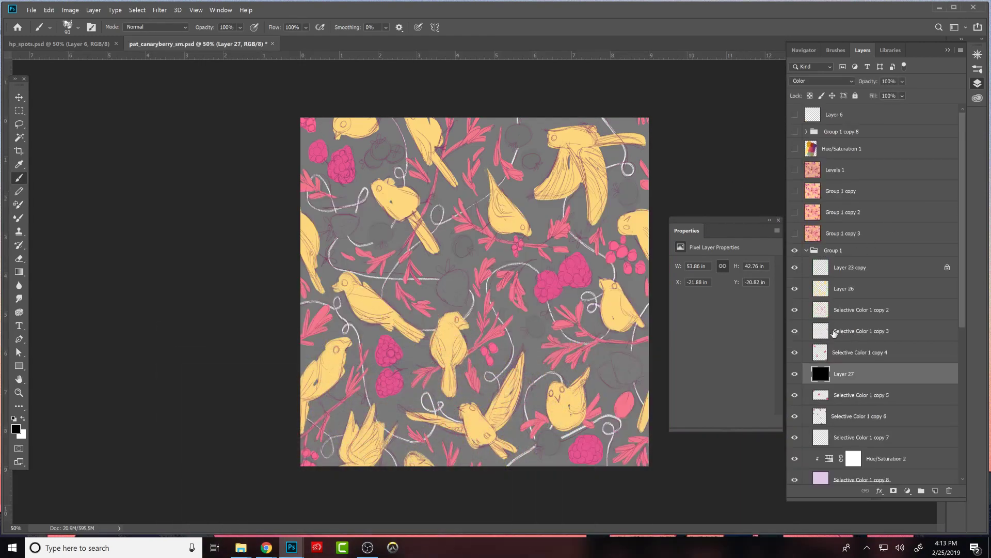
pyautogui.moveTo(834, 334); pyautogui.dragTo(811, 198)
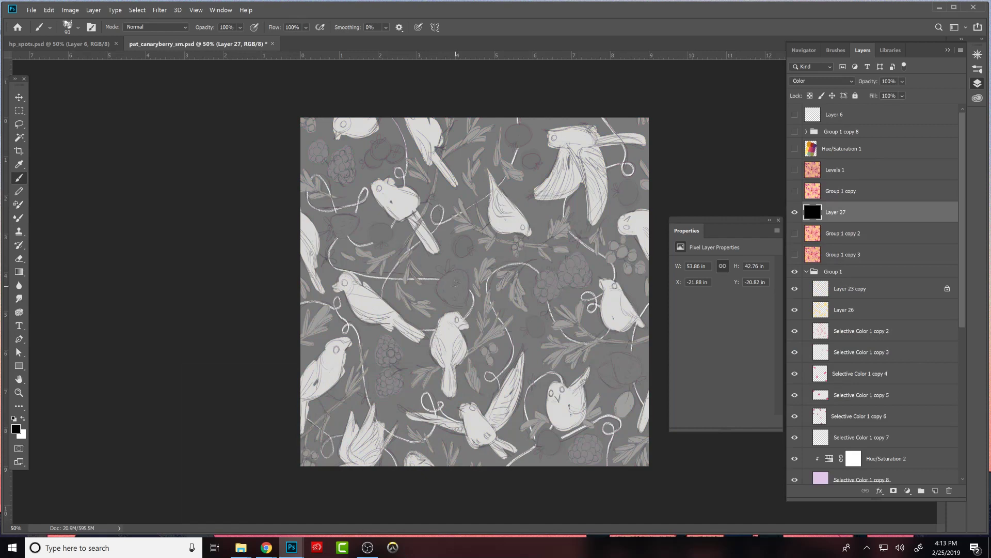
# - Set the background adjustment's lightness to -35 while viewing the pattern in grayscale, and hide the black Layer 27
pyautogui.click(831, 459)
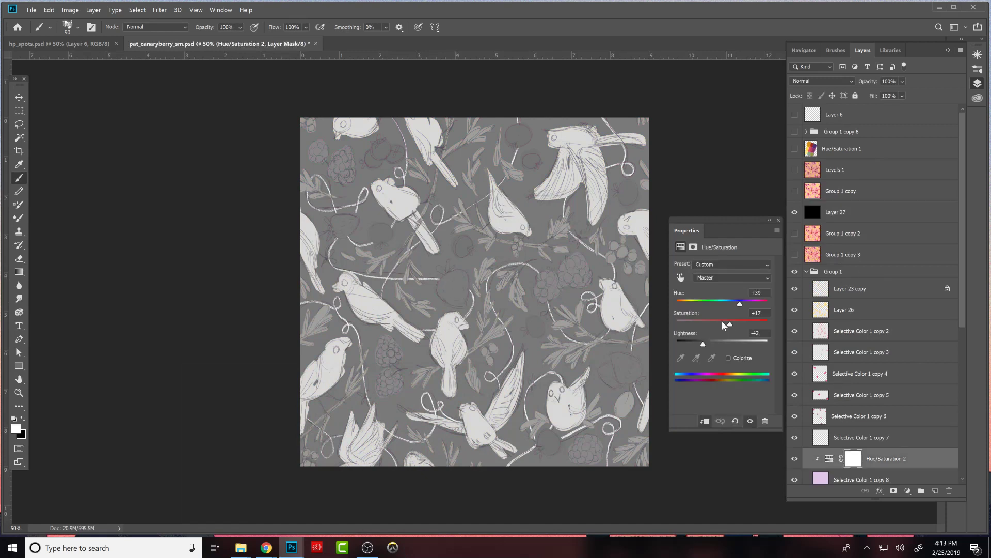
pyautogui.moveTo(703, 346); pyautogui.dragTo(709, 348)
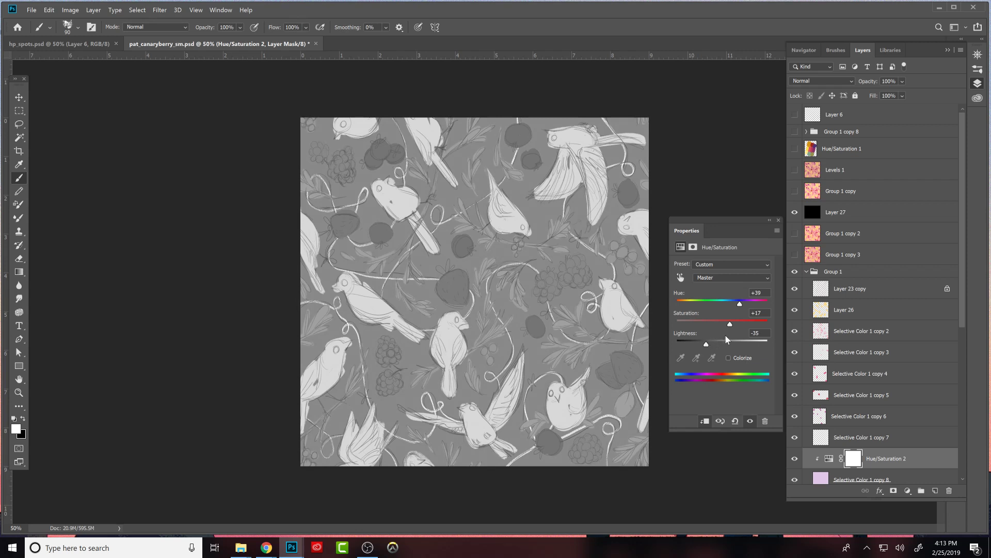
pyautogui.click(796, 214)
pyautogui.click(779, 220)
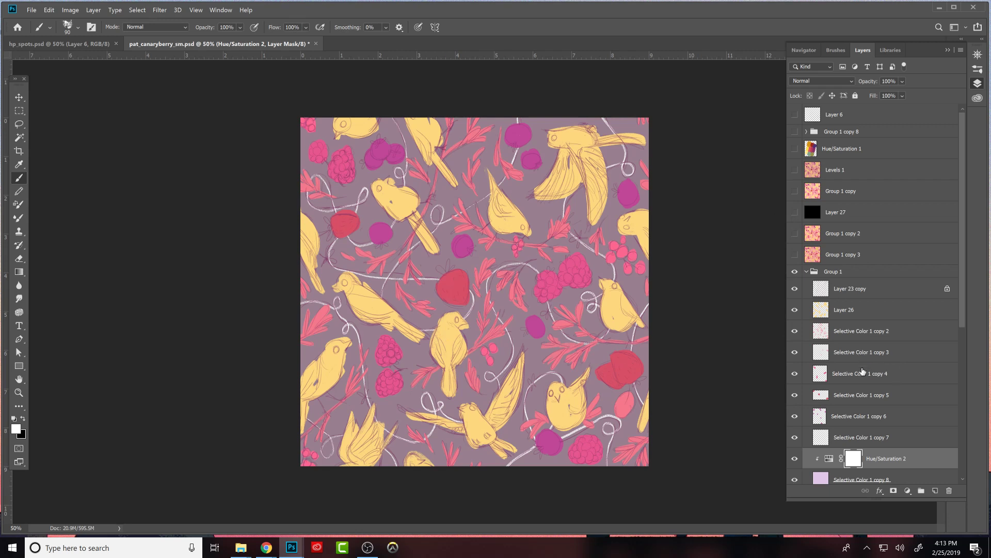
# - Duplicate the Hue/Saturation adjustment onto the leaves layer, Selective Color 1 copy 2, as a clipping mask
pyautogui.click(795, 331)
pyautogui.click(795, 331)
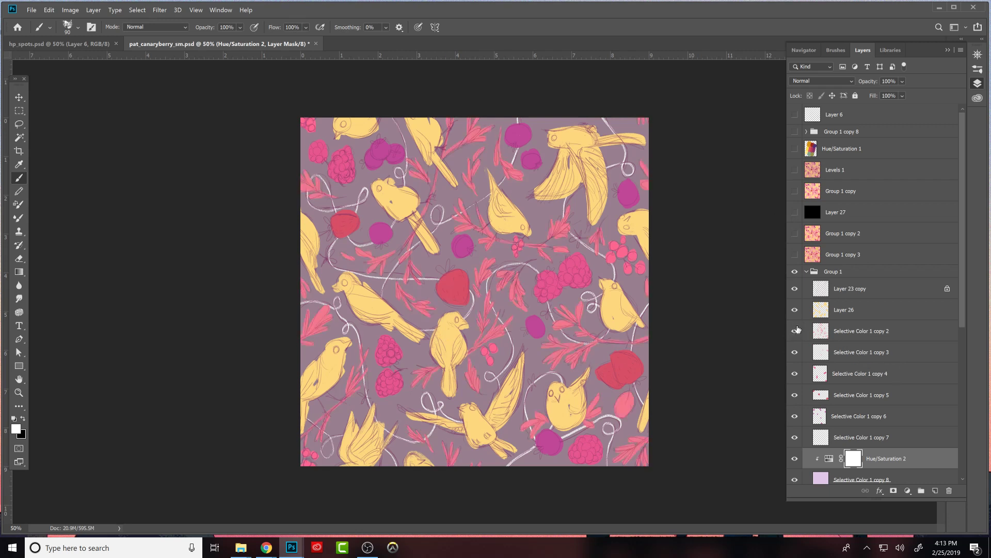
pyautogui.click(849, 322)
pyautogui.click(859, 333)
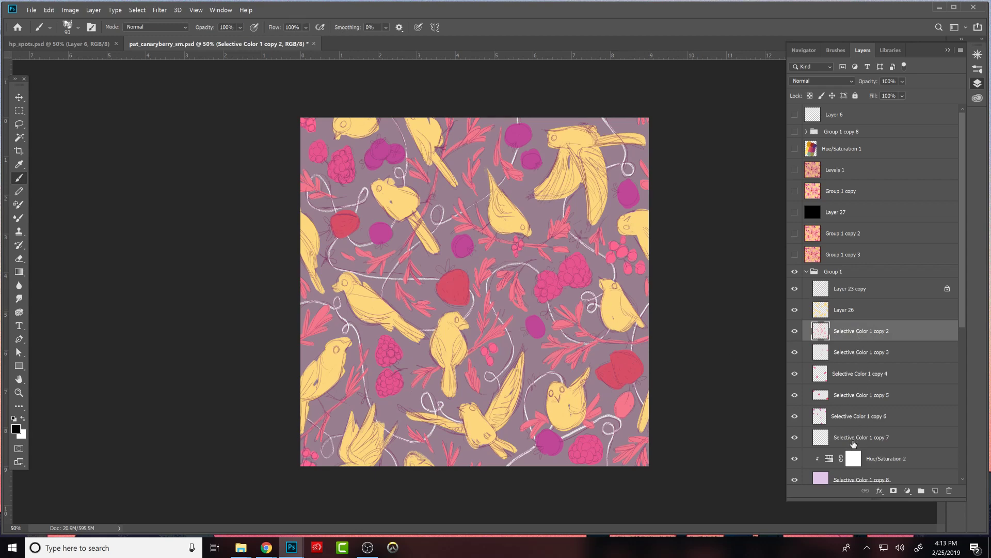
pyautogui.moveTo(845, 458); pyautogui.dragTo(843, 323)
pyautogui.keyDown('alt'); pyautogui.click(835, 341); pyautogui.keyUp('alt')
pyautogui.click(795, 331)
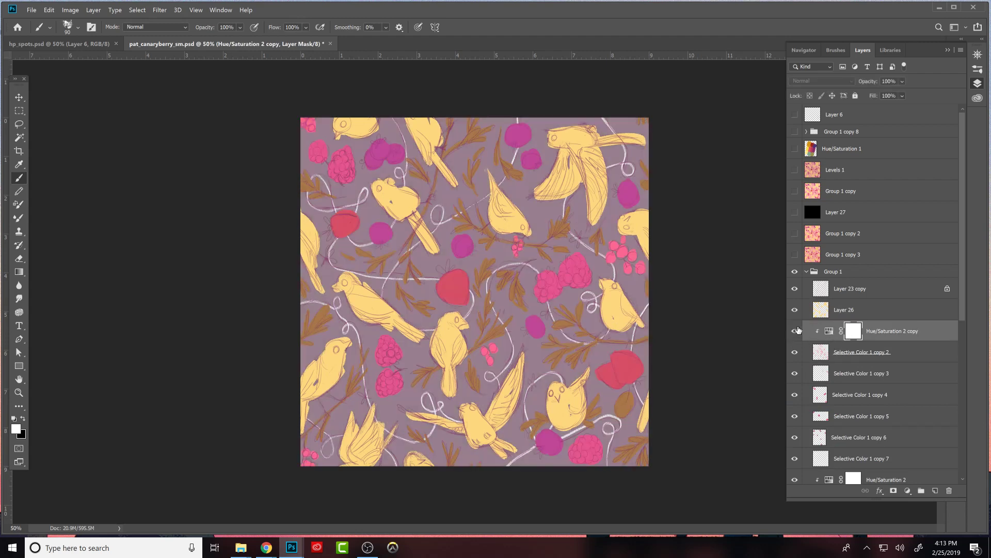
# - Set the leaves' Hue/Saturation adjustment to hue -13 and saturation +6, checking the contrast with the black Layer 27
pyautogui.click(829, 331)
pyautogui.doubleClick(829, 330)
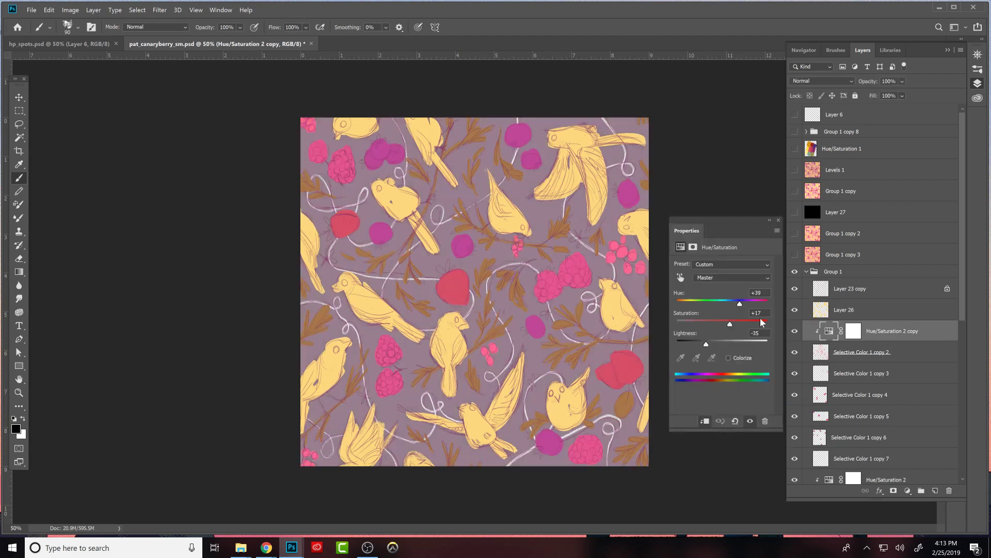
pyautogui.moveTo(739, 303); pyautogui.dragTo(722, 324)
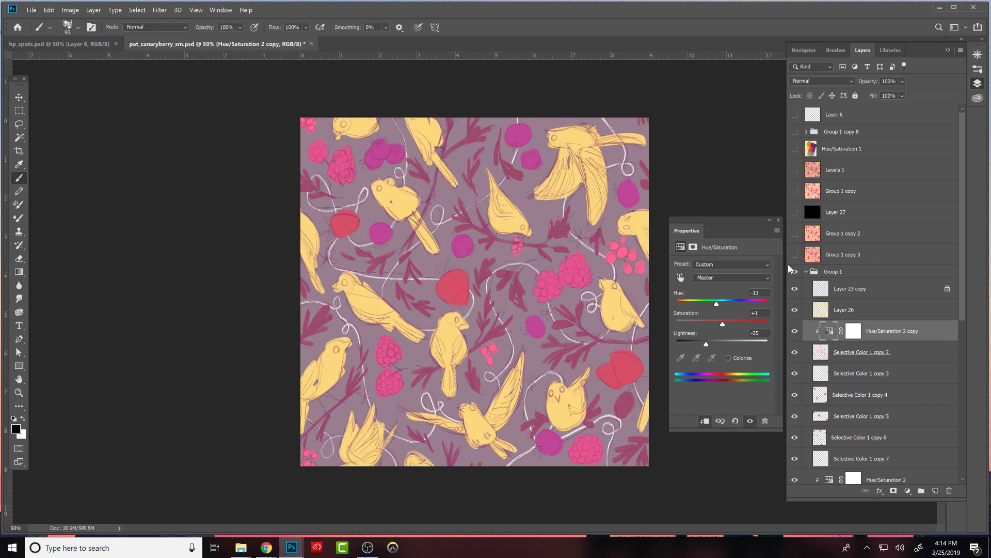
pyautogui.click(796, 212)
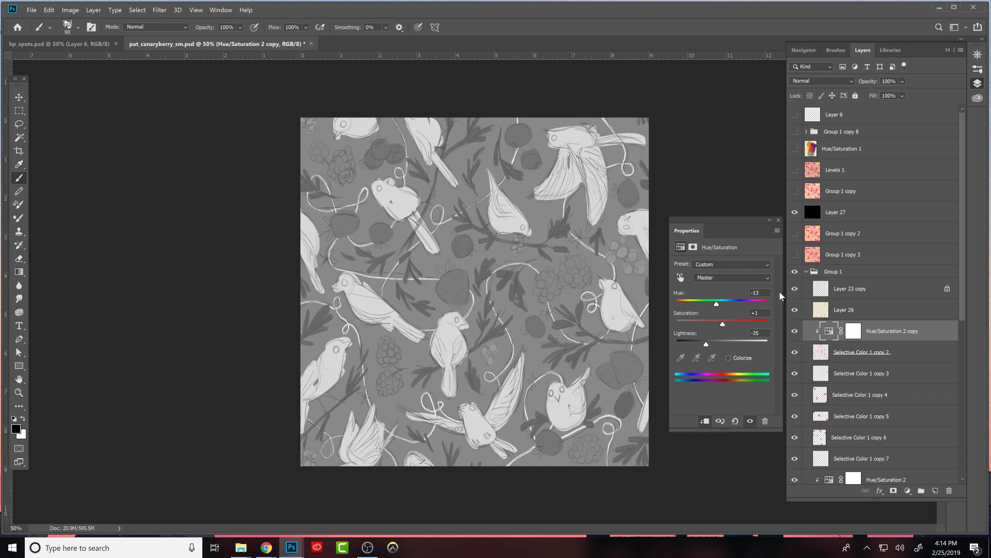
pyautogui.click(796, 213)
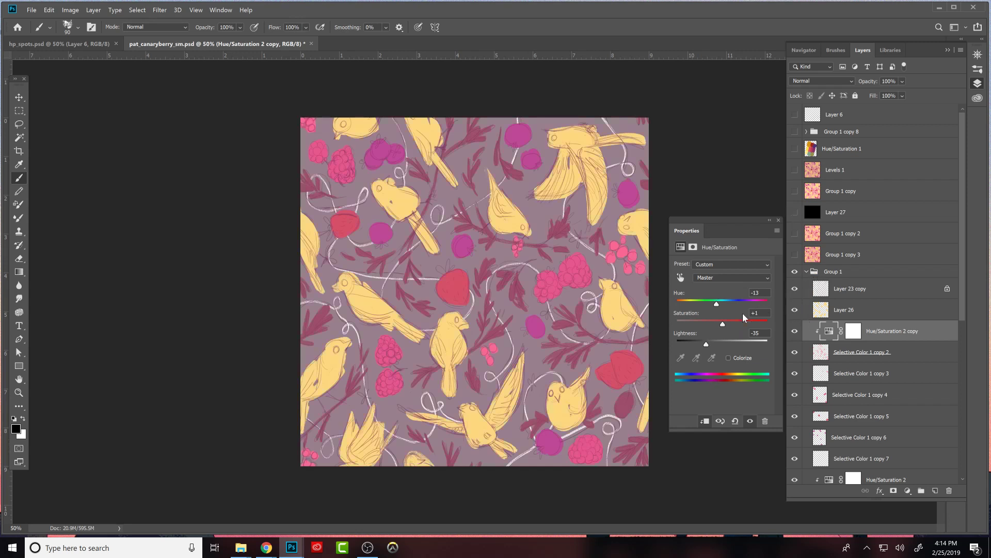
pyautogui.moveTo(725, 330); pyautogui.dragTo(725, 326)
pyautogui.click(821, 353)
pyautogui.click(853, 331)
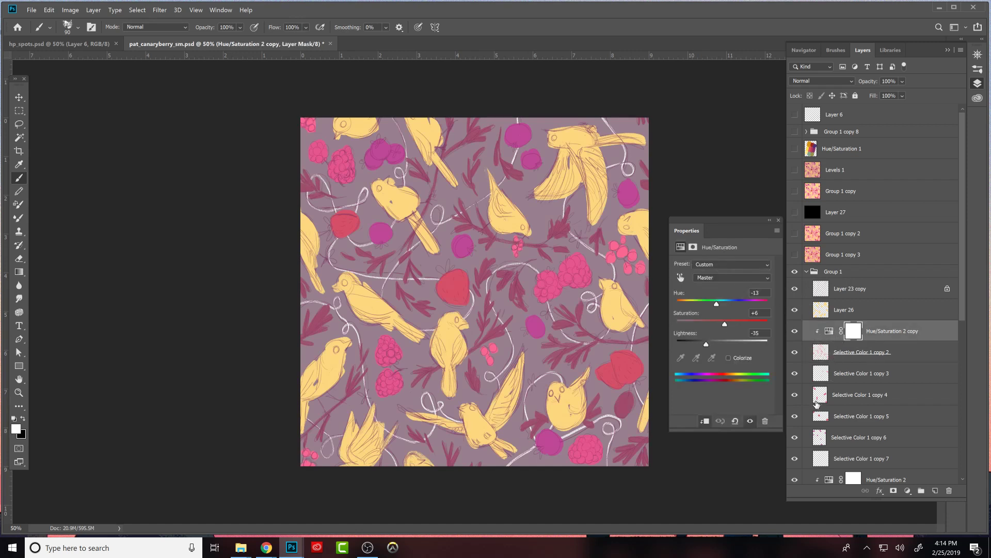
# - Identify the raspberry layer, Selective Color 1 copy 4, and clip a duplicate of the leaves' Hue/Saturation adjustment to it
pyautogui.click(796, 374)
pyautogui.click(797, 417)
pyautogui.click(797, 416)
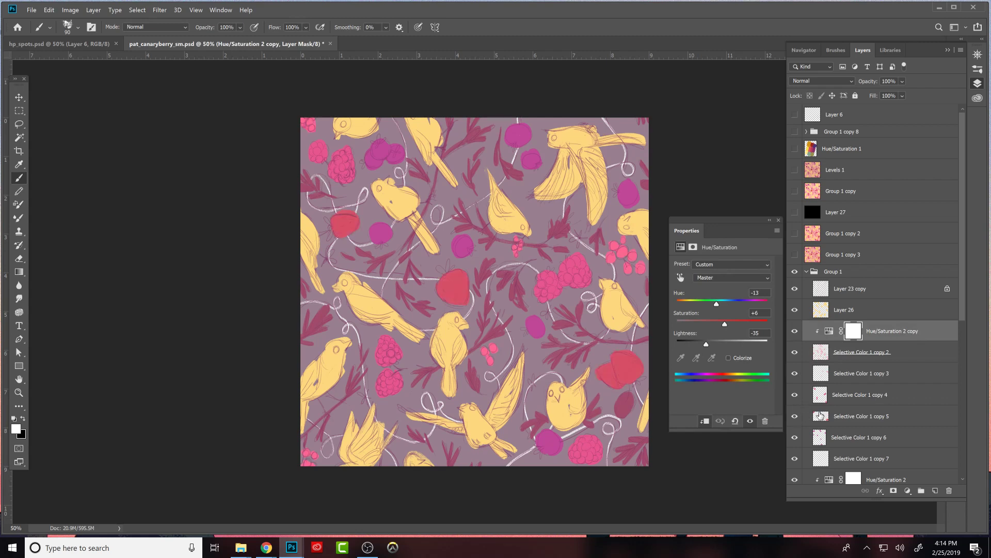
pyautogui.click(847, 394)
pyautogui.moveTo(830, 333); pyautogui.dragTo(825, 400)
pyautogui.click(826, 398)
pyautogui.keyDown('alt'); pyautogui.click(830, 403); pyautogui.keyUp('alt')
pyautogui.click(796, 395)
pyautogui.click(796, 396)
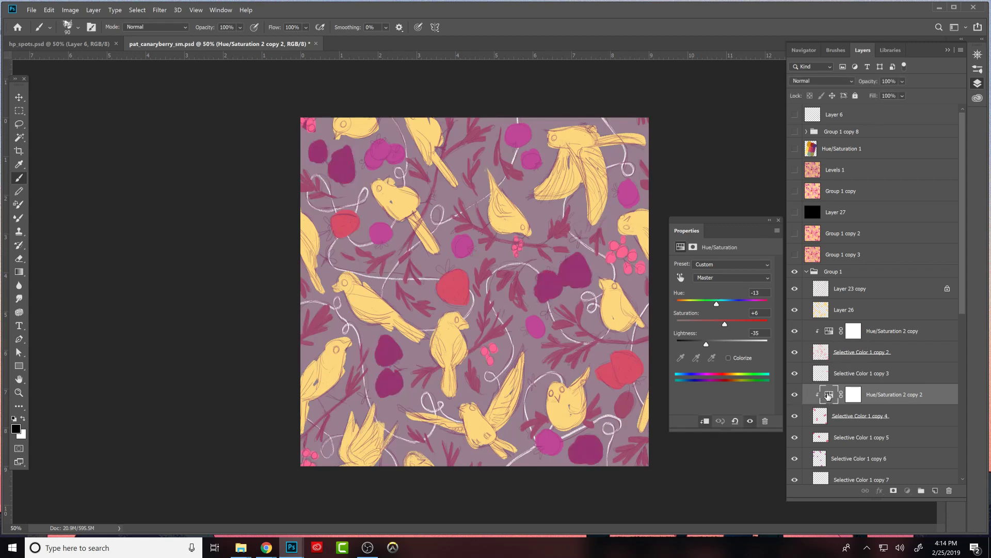
# - Set the raspberry adjustment's saturation to -10 and lightness to -27, and check the contrast with the black Layer 27
pyautogui.moveTo(716, 307); pyautogui.dragTo(719, 328)
pyautogui.moveTo(708, 343); pyautogui.dragTo(709, 342)
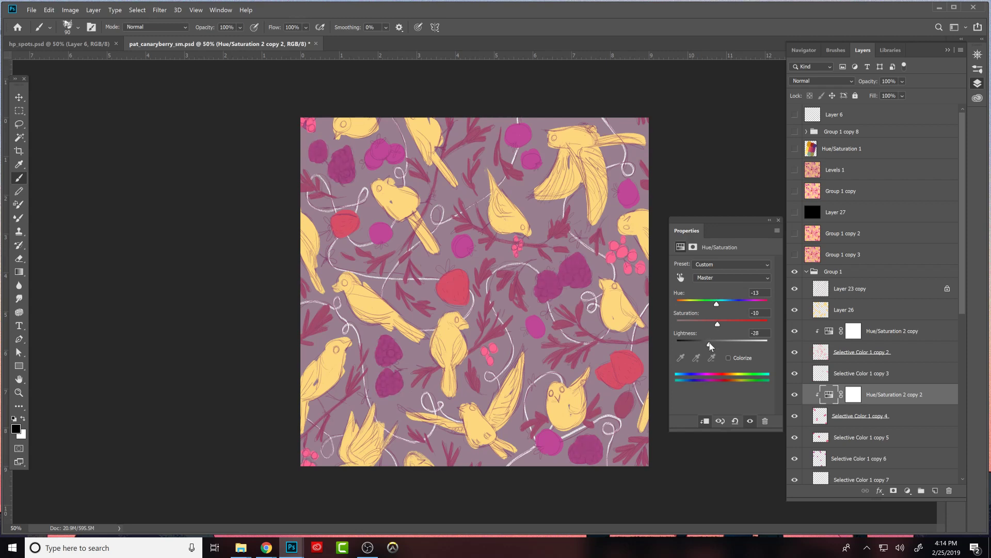
pyautogui.click(794, 213)
pyautogui.click(795, 212)
pyautogui.click(796, 213)
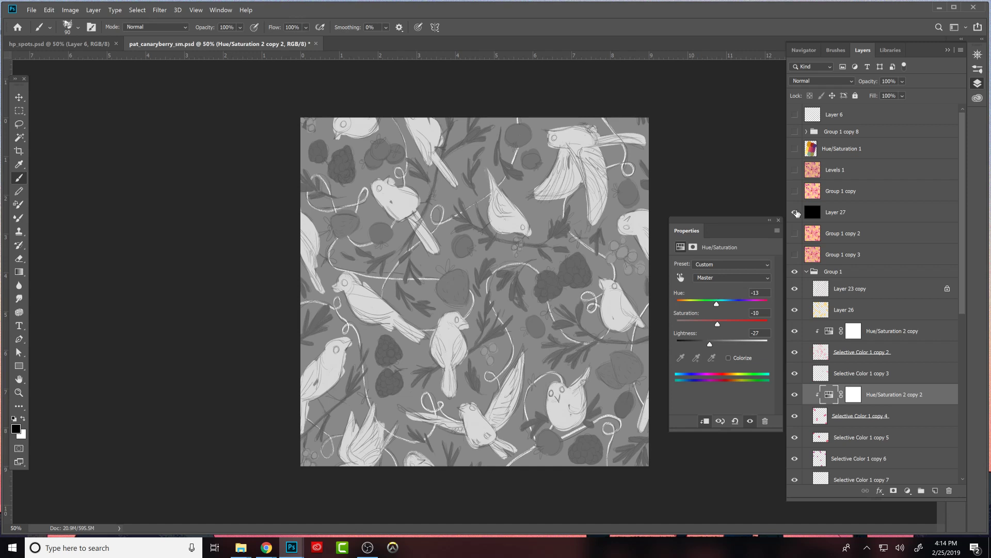
pyautogui.click(796, 212)
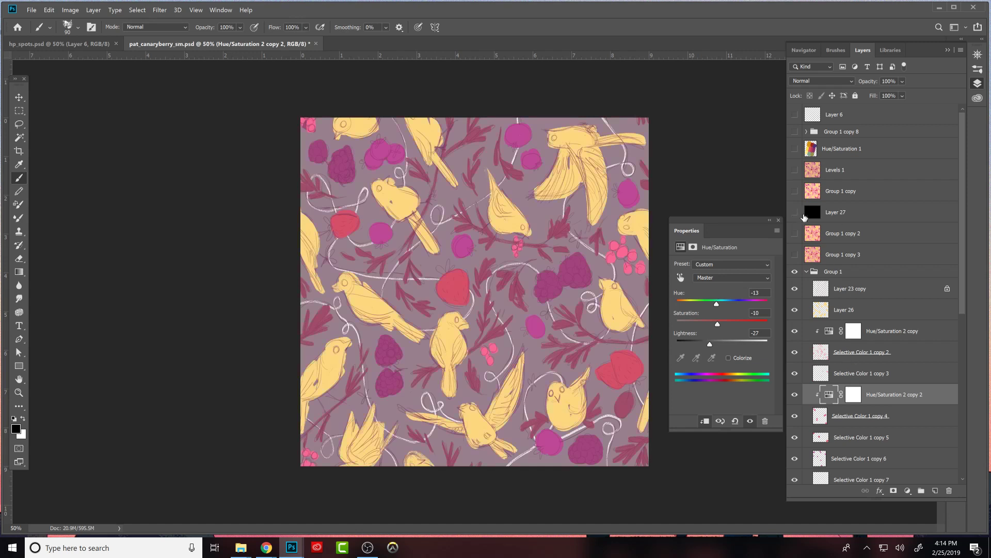
# - Compare the raspberries with and without their Hue/Saturation adjustment
pyautogui.click(795, 395)
pyautogui.click(796, 395)
pyautogui.click(796, 395)
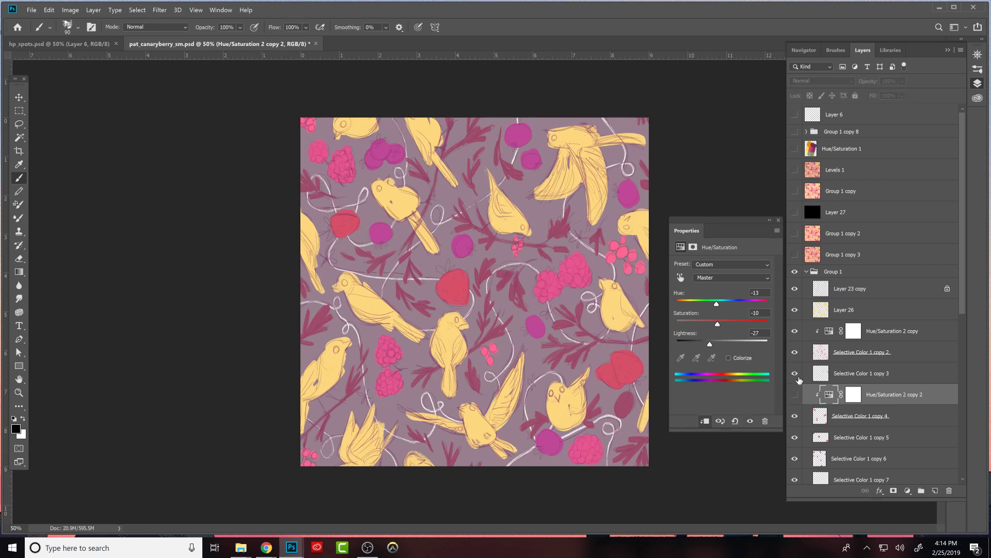
pyautogui.click(796, 394)
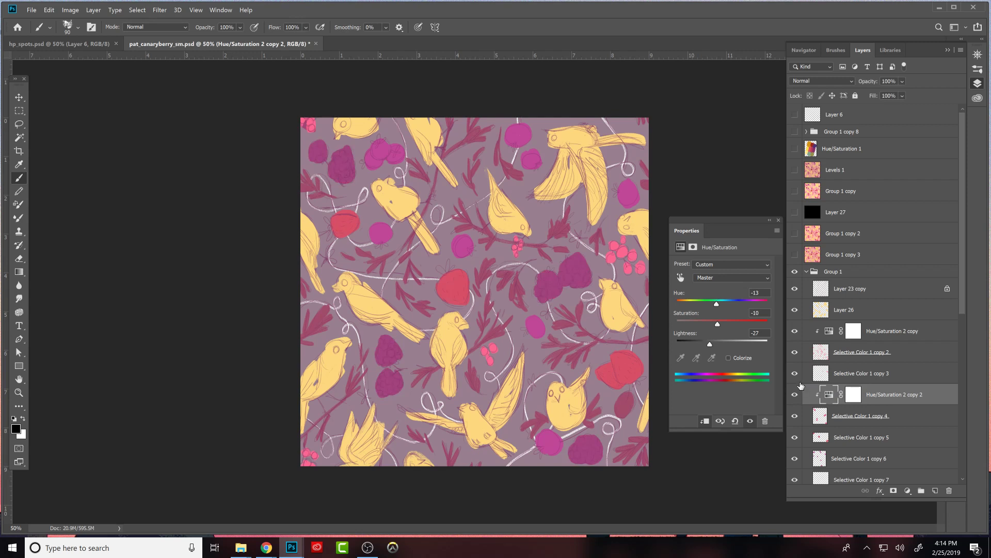
pyautogui.click(796, 395)
pyautogui.click(795, 395)
pyautogui.click(795, 394)
pyautogui.click(795, 394)
# - Fine-tune the raspberries' saturation and hue, and check the pattern's values in grayscale with the black Layer 27
pyautogui.moveTo(726, 324); pyautogui.dragTo(721, 304)
pyautogui.click(779, 220)
pyautogui.click(794, 212)
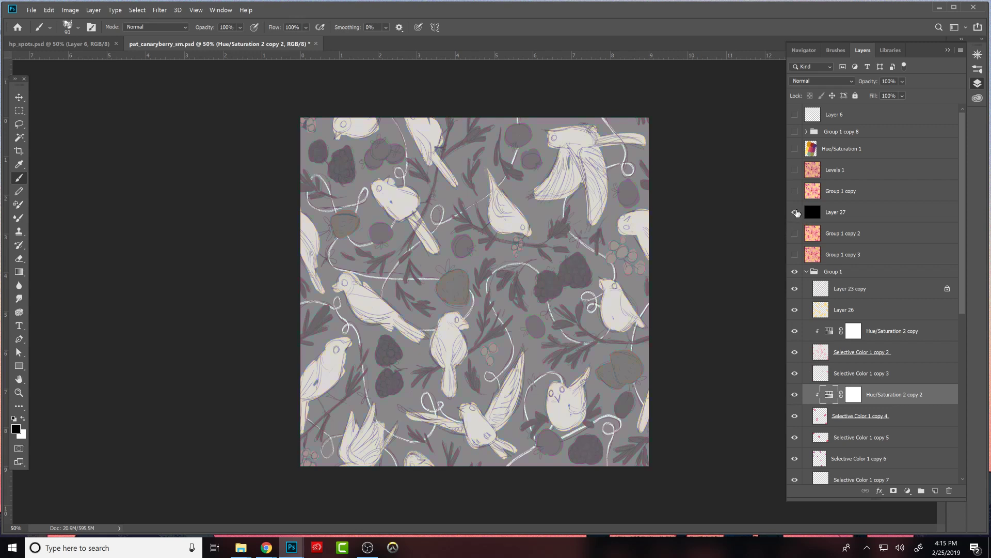
pyautogui.click(795, 212)
# - Duplicate Group 1 and merge the duplicate into a single layer above the group
pyautogui.click(812, 274)
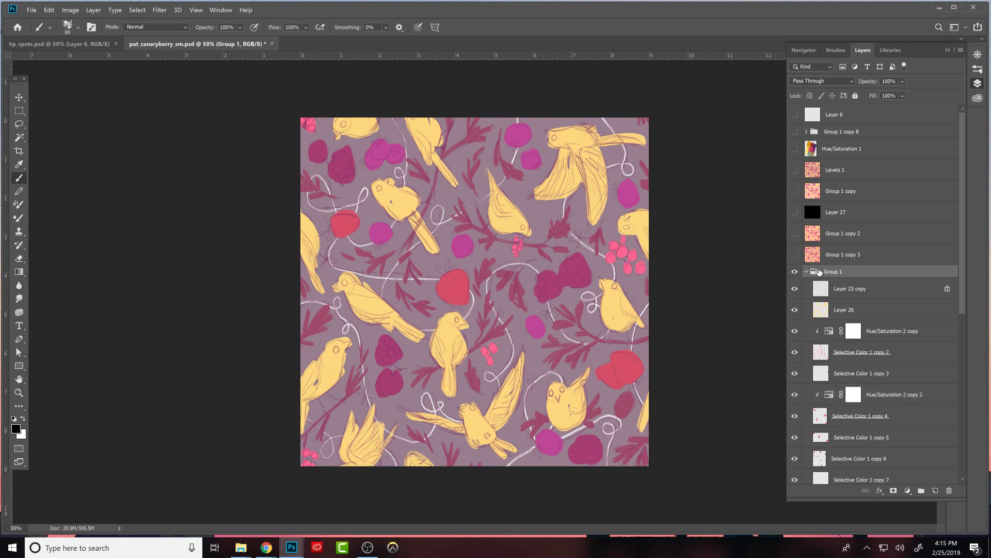
pyautogui.moveTo(815, 276); pyautogui.dragTo(832, 260)
pyautogui.hotkey('ctrl', 'e')
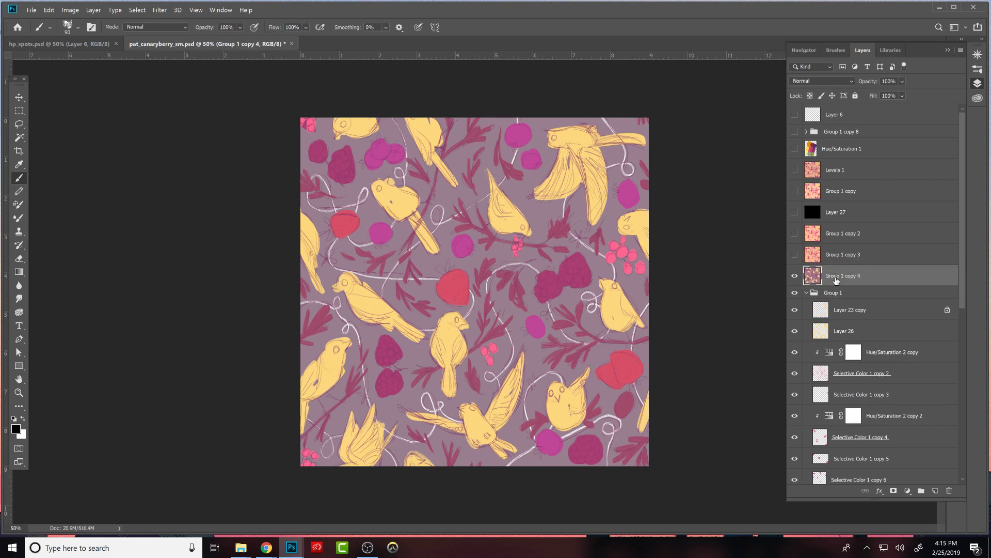
# - Select the entire tile with the Rectangular Marquee, then collapse and hide Group 1 so only the merged copy shows
pyautogui.press('m')
pyautogui.moveTo(284, 107); pyautogui.dragTo(900, 545)
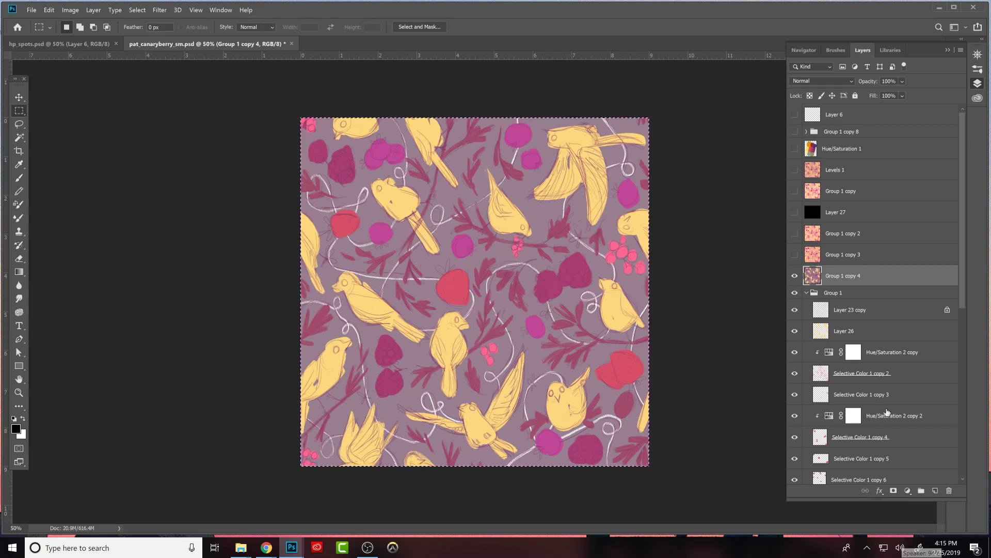
pyautogui.click(70, 10)
pyautogui.moveTo(52, 10)
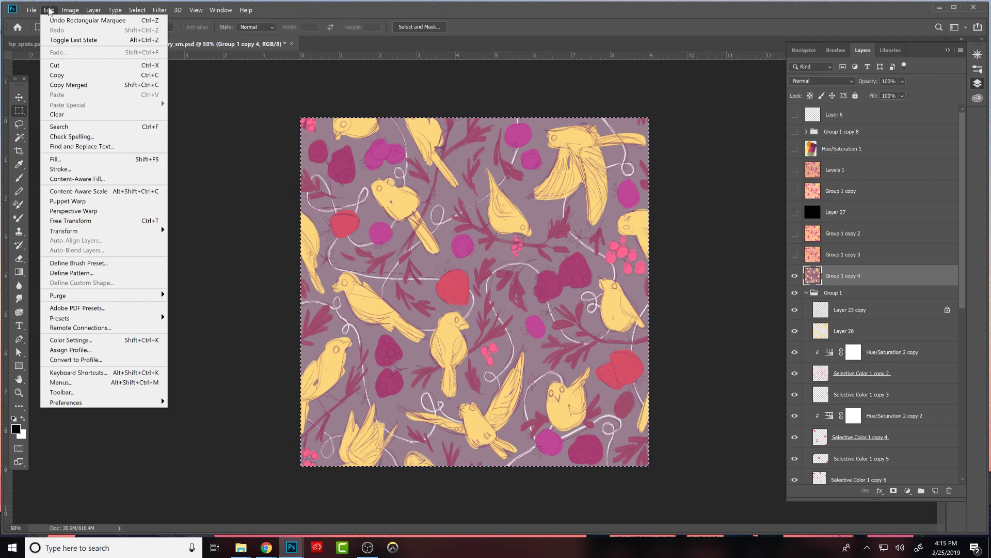
pyautogui.click(747, 385)
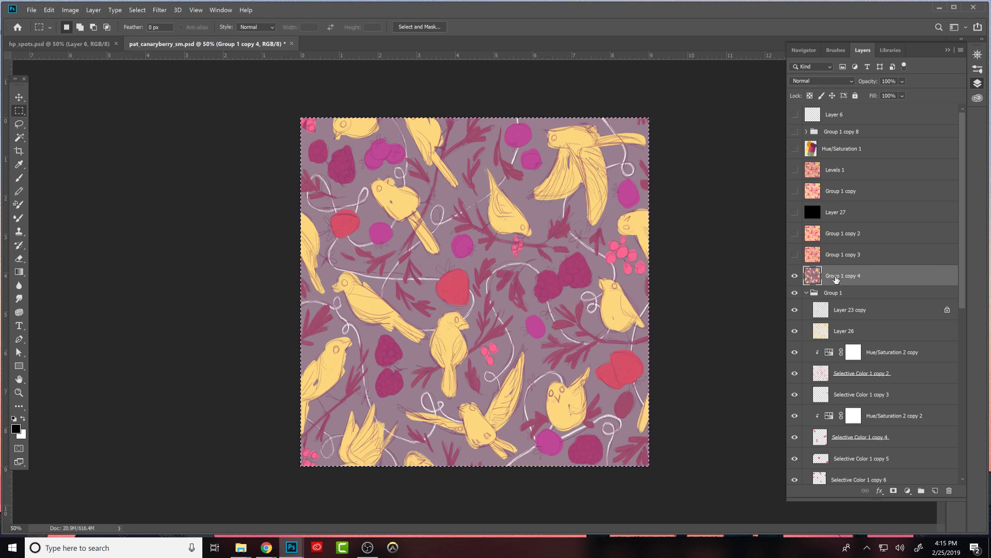
pyautogui.click(806, 294)
pyautogui.click(797, 293)
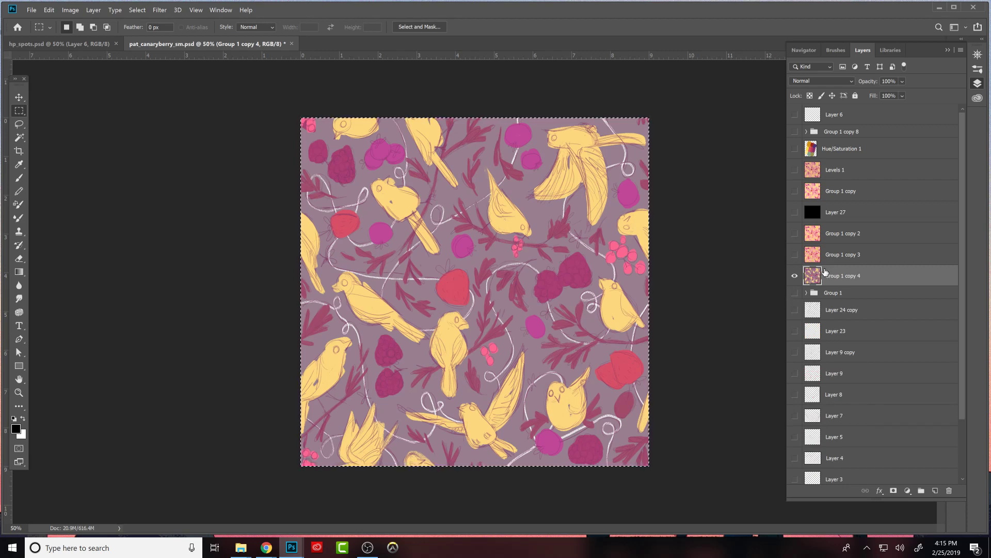
# - Define the selected tile as a pattern named fhg
pyautogui.click(49, 10)
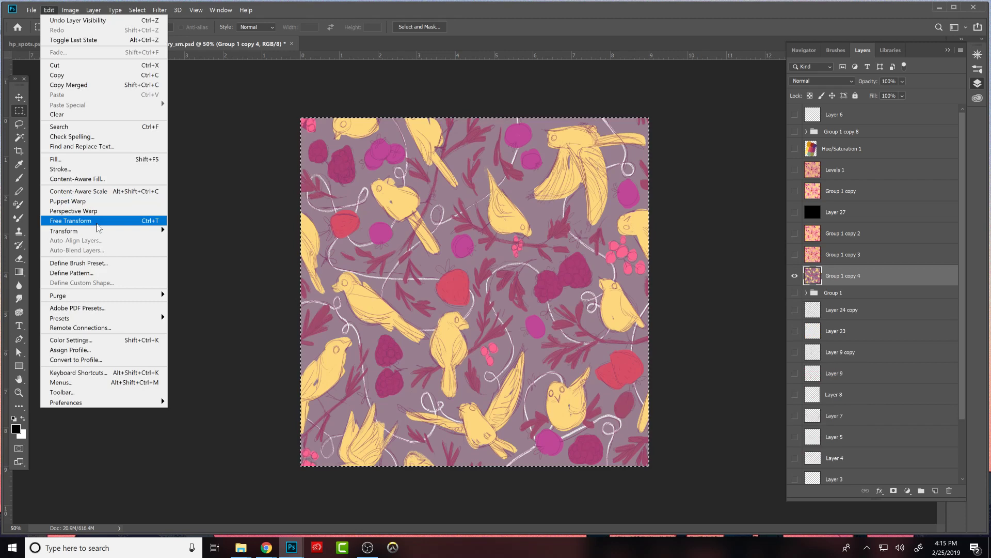
pyautogui.click(108, 273)
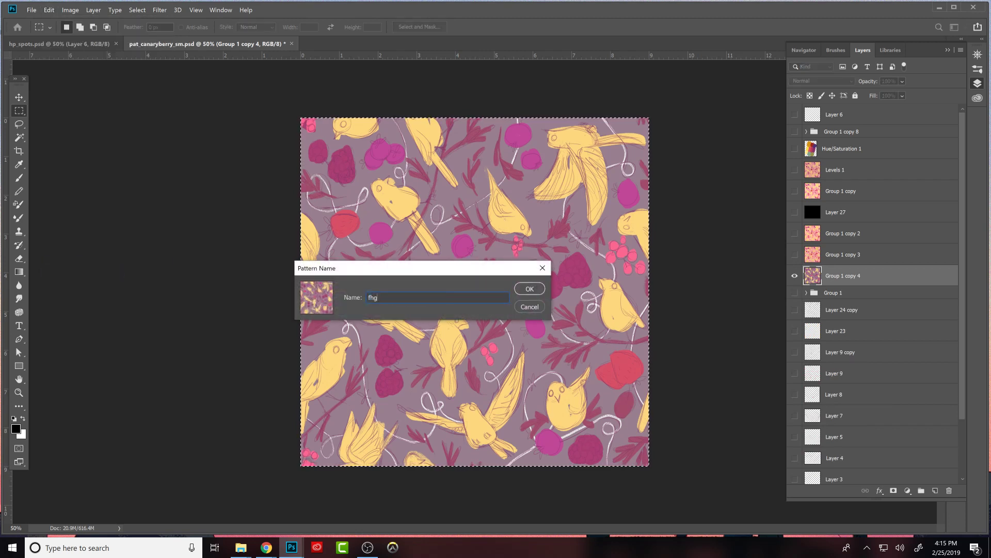
pyautogui.click(542, 288)
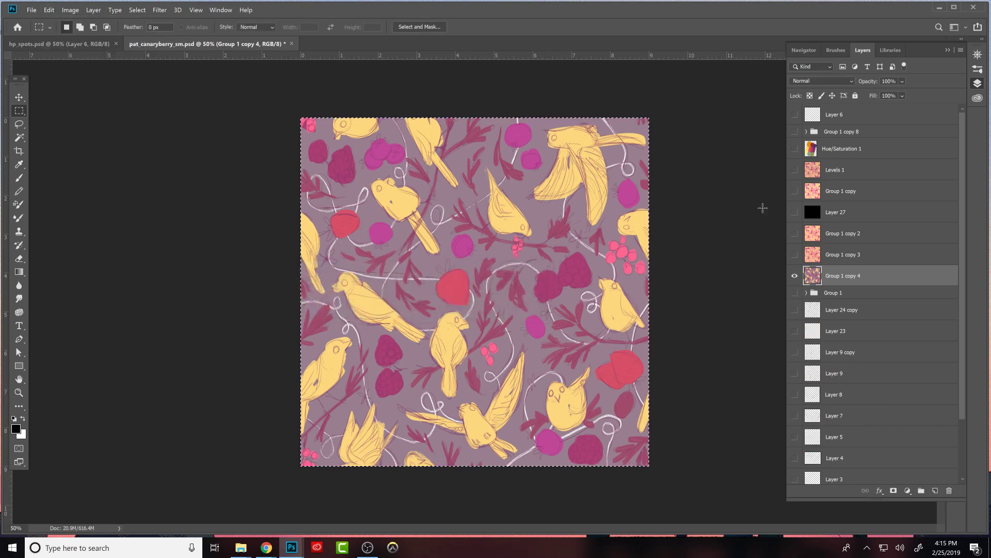
# - Switch to pat_canaryberry_big.psd and add a new layer above Selective Color 1
pyautogui.moveTo(293, 554)
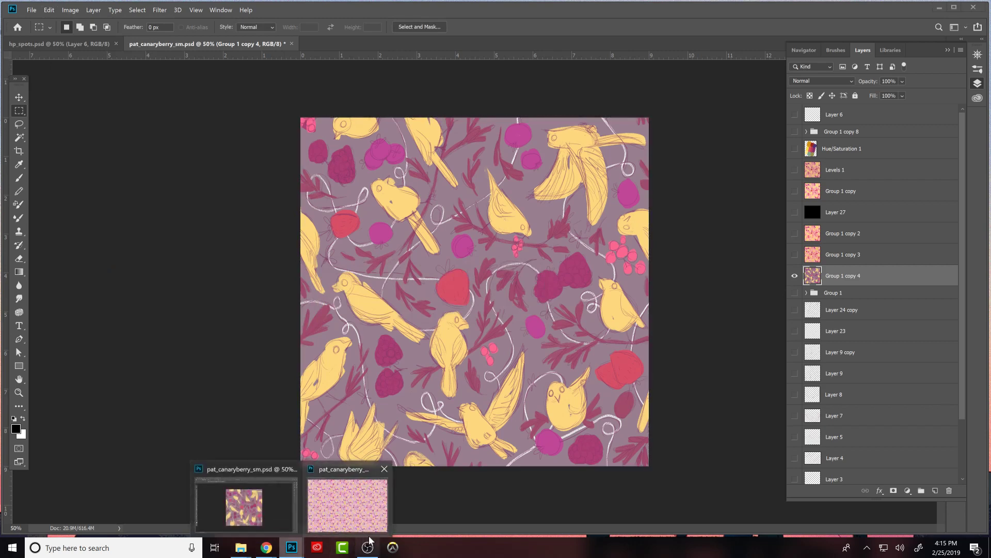
pyautogui.click(368, 504)
pyautogui.moveTo(697, 201); pyautogui.dragTo(705, 124)
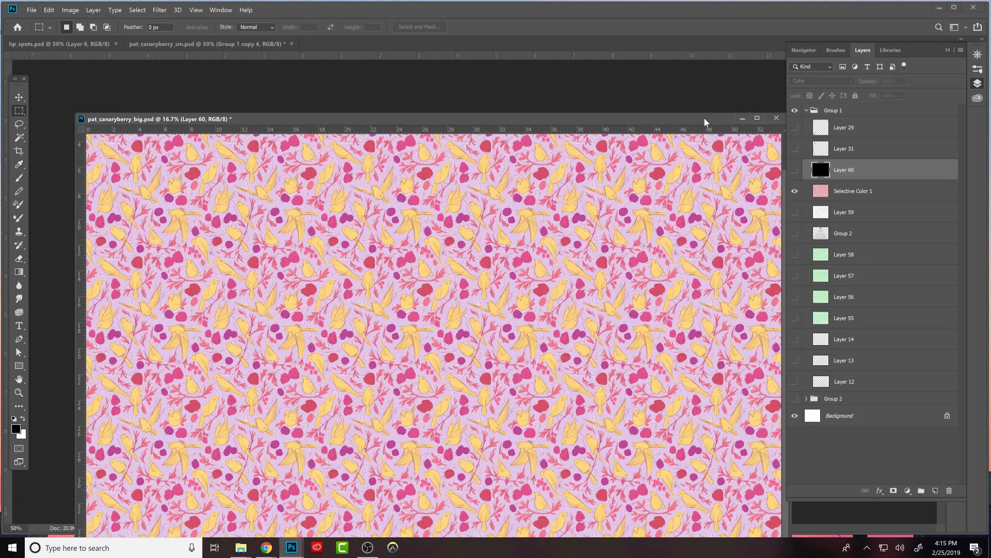
pyautogui.click(855, 190)
pyautogui.click(935, 490)
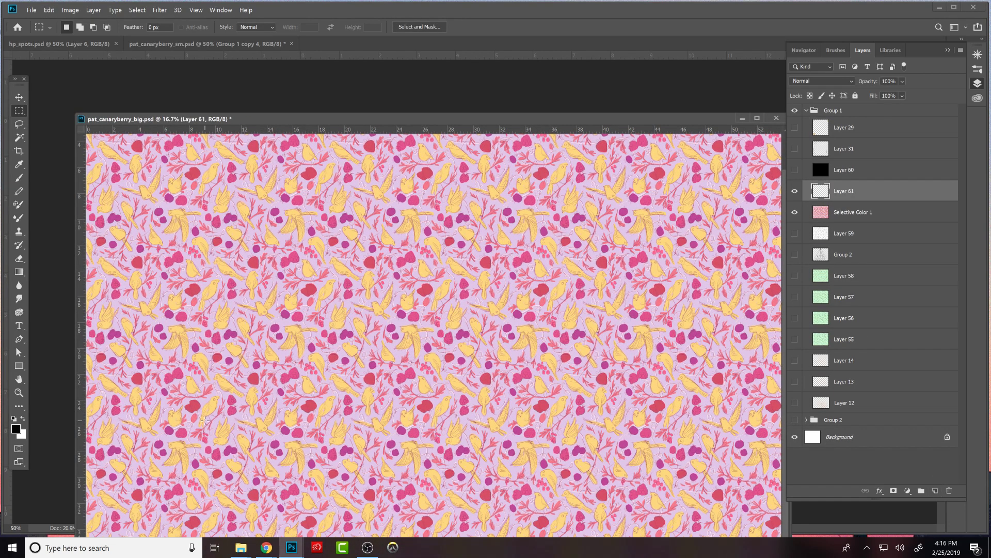
# - Fill the new layer with the newly defined purple-grey bird pattern in Normal mode at 100% opacity
pyautogui.click(49, 10)
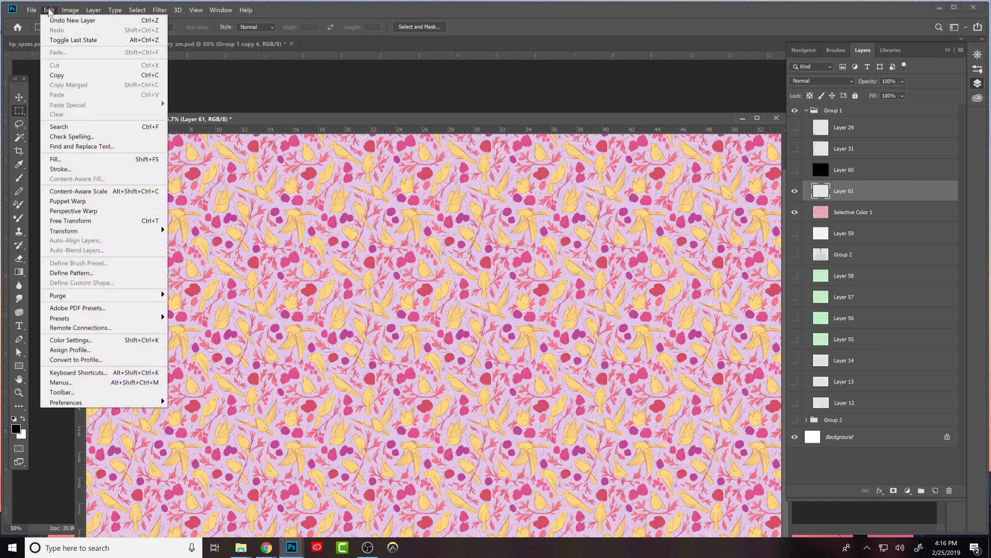
pyautogui.click(84, 160)
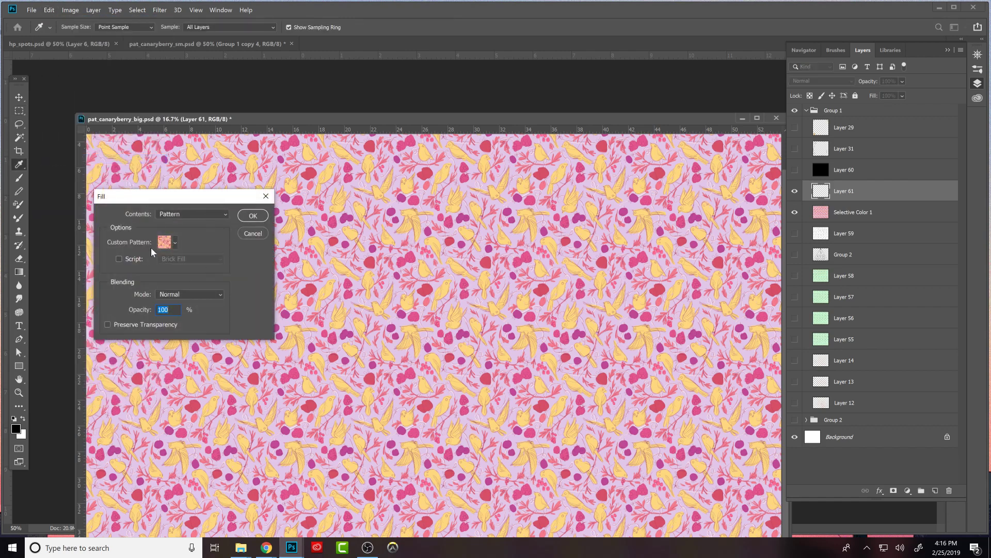
pyautogui.moveTo(215, 200); pyautogui.dragTo(225, 191)
pyautogui.click(231, 206)
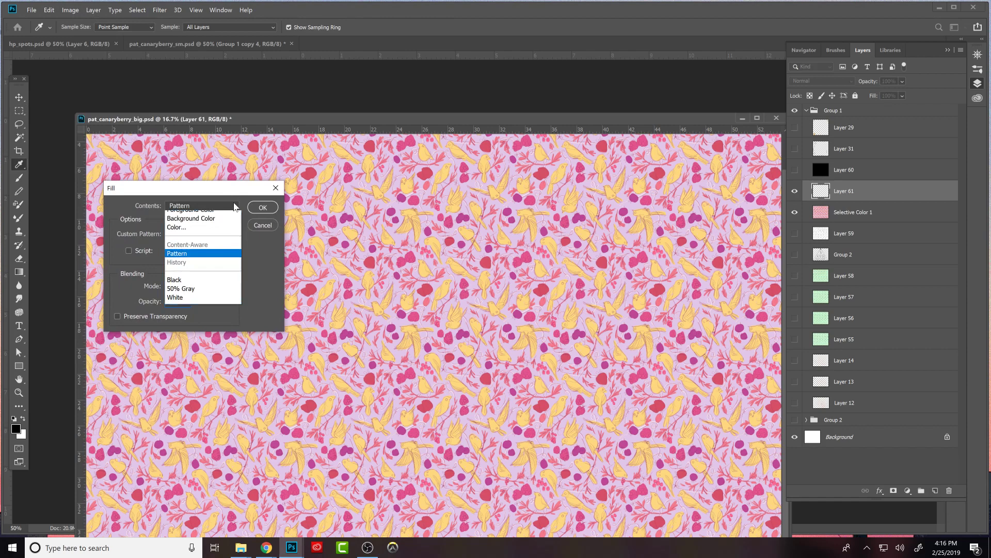
pyautogui.click(211, 264)
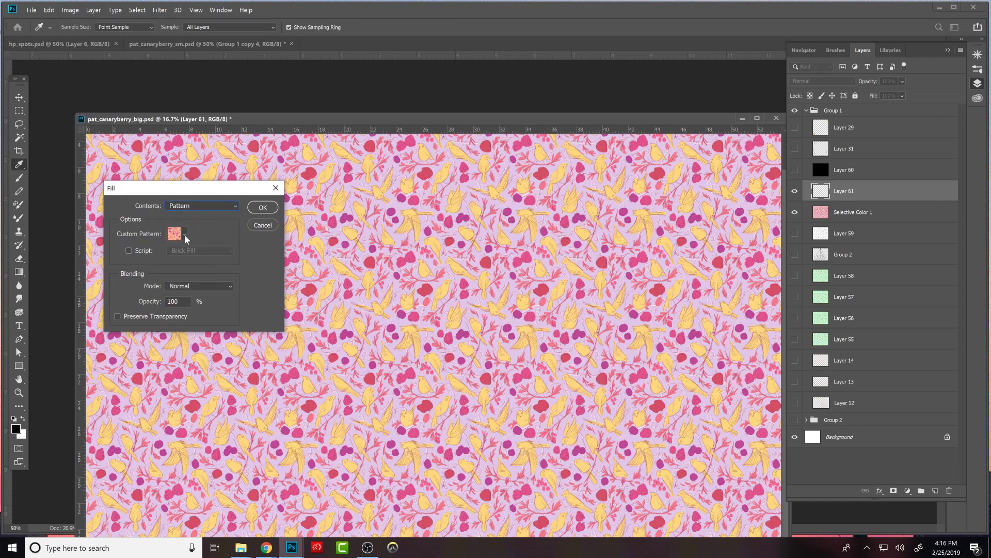
pyautogui.click(185, 236)
pyautogui.scroll(-5, 223, 273)
pyautogui.click(173, 310)
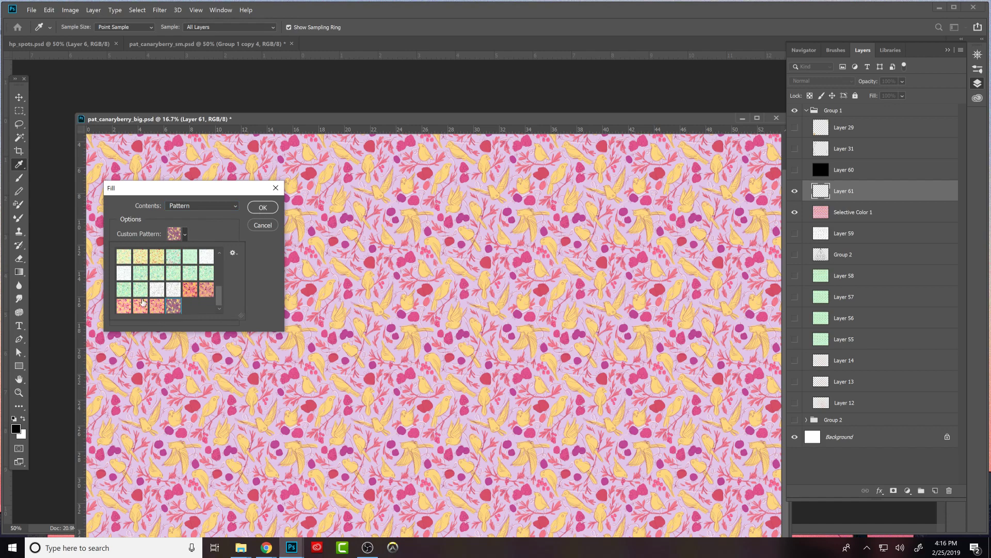
pyautogui.click(263, 207)
pyautogui.click(263, 208)
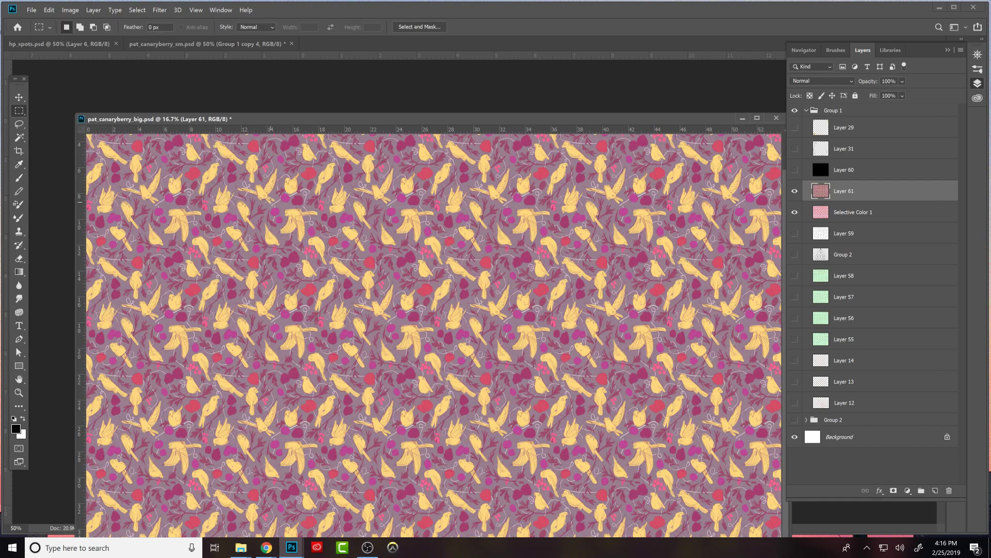
# - Examine the contrast and repeat of the filled pattern at several zoom levels
pyautogui.hotkey('ctrl', '-')
pyautogui.hotkey('ctrl', '-')
pyautogui.hotkey('ctrl', '+')
pyautogui.hotkey('ctrl', '+')
pyautogui.hotkey('ctrl', '-')
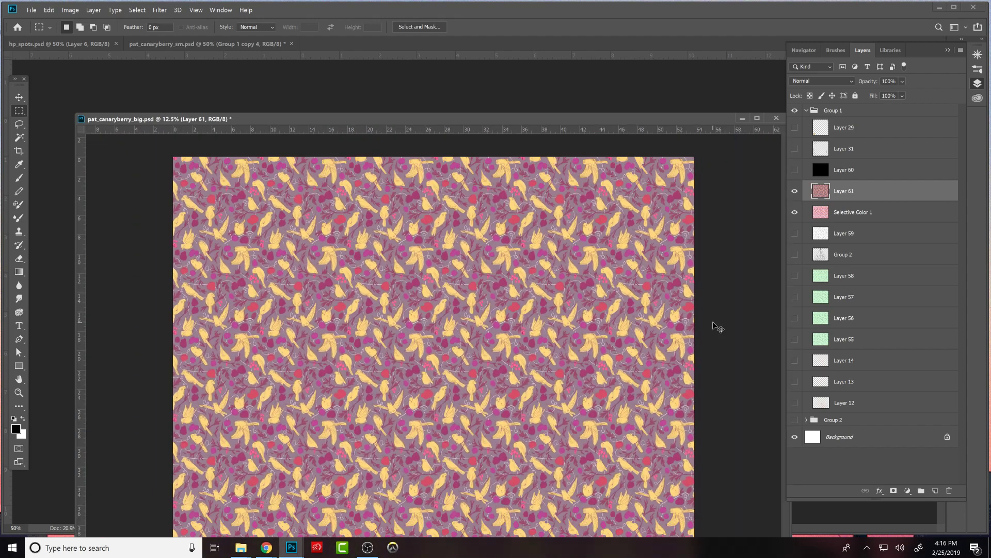
pyautogui.hotkey('ctrl', '-')
pyautogui.hotkey('ctrl', '+')
# - Dock the floating pat_canaryberry_big.psd window alongside the other open documents
pyautogui.moveTo(687, 125); pyautogui.dragTo(663, 91)
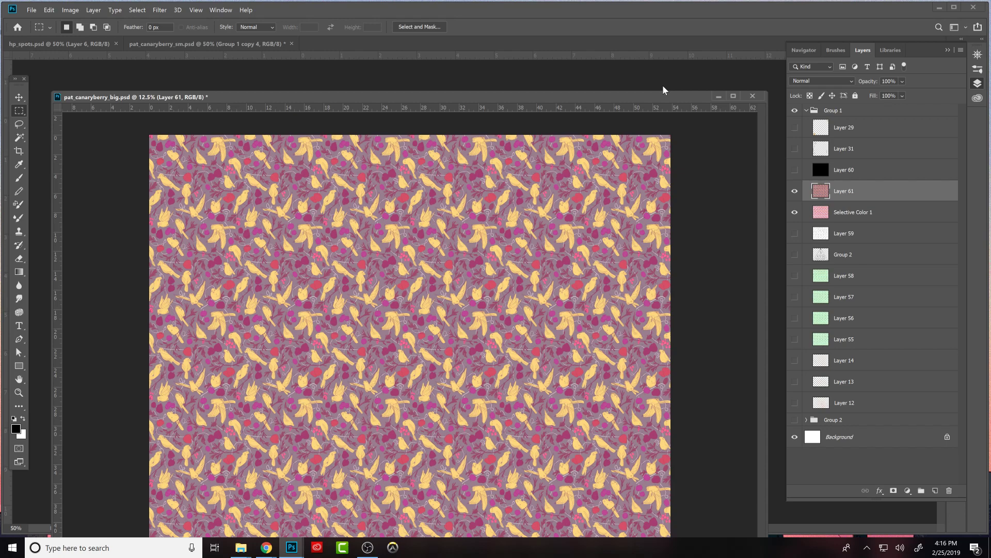
pyautogui.moveTo(583, 101)
pyautogui.mouseDown()
pyautogui.moveTo(596, 68)
pyautogui.moveTo(589, 97)
pyautogui.moveTo(610, 73)
pyautogui.moveTo(577, 86)
pyautogui.mouseUp()
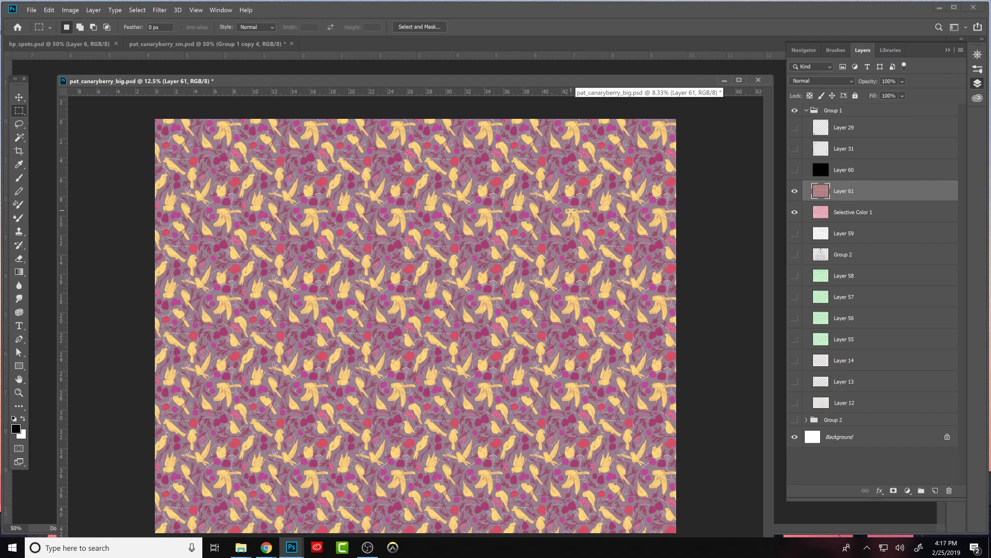
pyautogui.moveTo(671, 81); pyautogui.dragTo(659, 52)
# - Return to pat_canaryberry_sm.psd, show and expand Group 1, and hide Group 1 copy 4
pyautogui.click(294, 46)
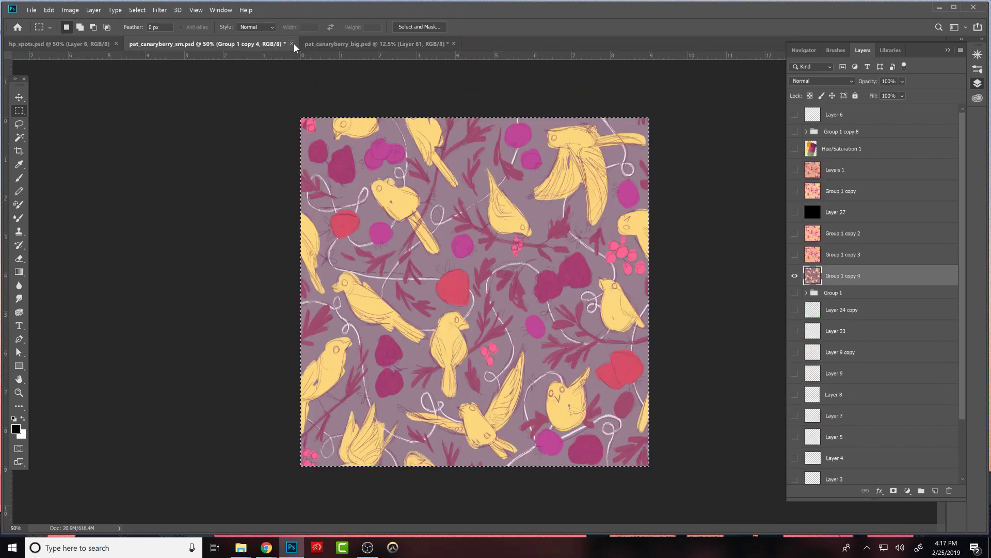
pyautogui.click(796, 293)
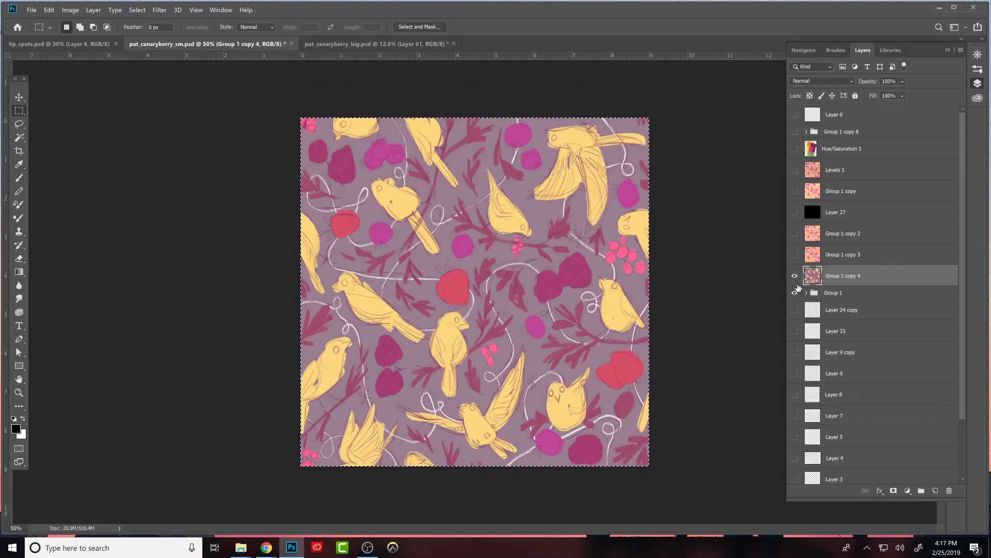
pyautogui.click(795, 275)
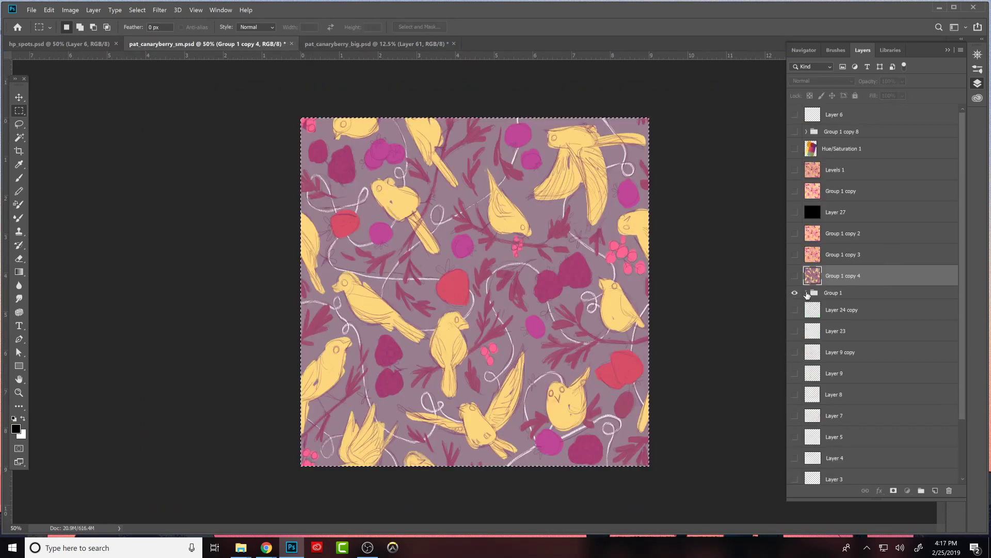
pyautogui.click(807, 293)
pyautogui.scroll(-3, 959, 259)
pyautogui.scroll(-1, 953, 296)
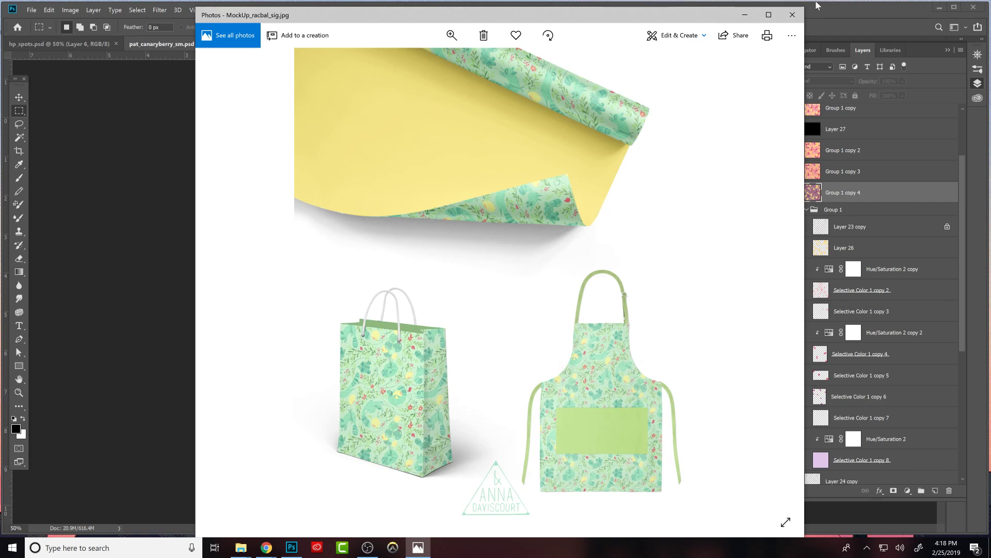
# - Look over the MockUp_racbal_sig.jpg and bunbun.jpg product mockups and close both images
pyautogui.click(792, 14)
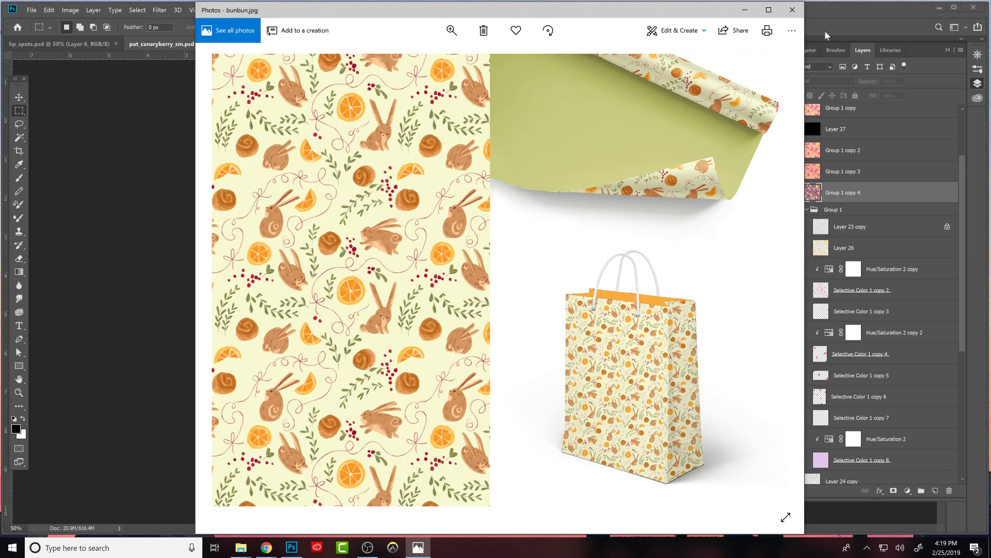
pyautogui.click(793, 10)
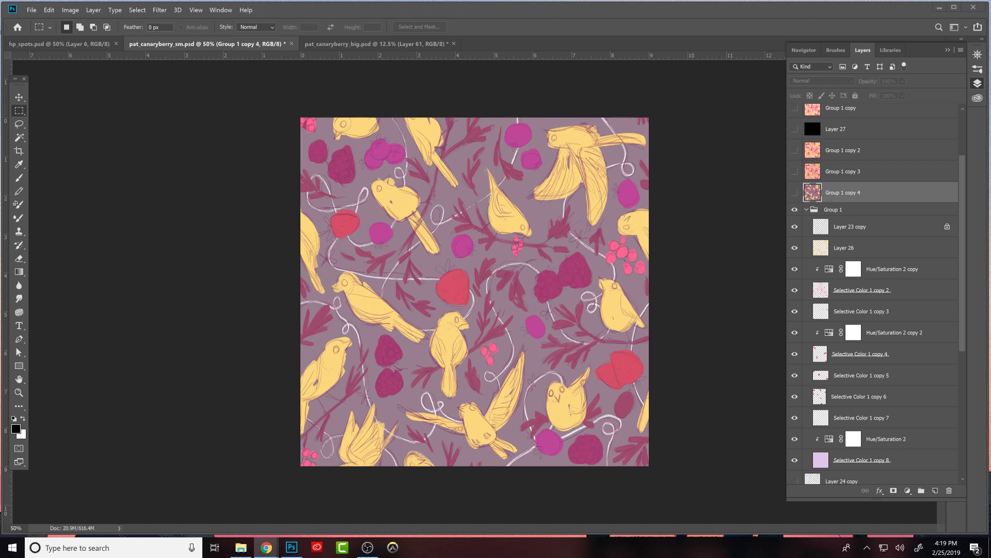
# - Compare the branches with and without the Hue/Saturation 2 copy adjustment in Group 1
pyautogui.hotkey('ctrl', 'a')
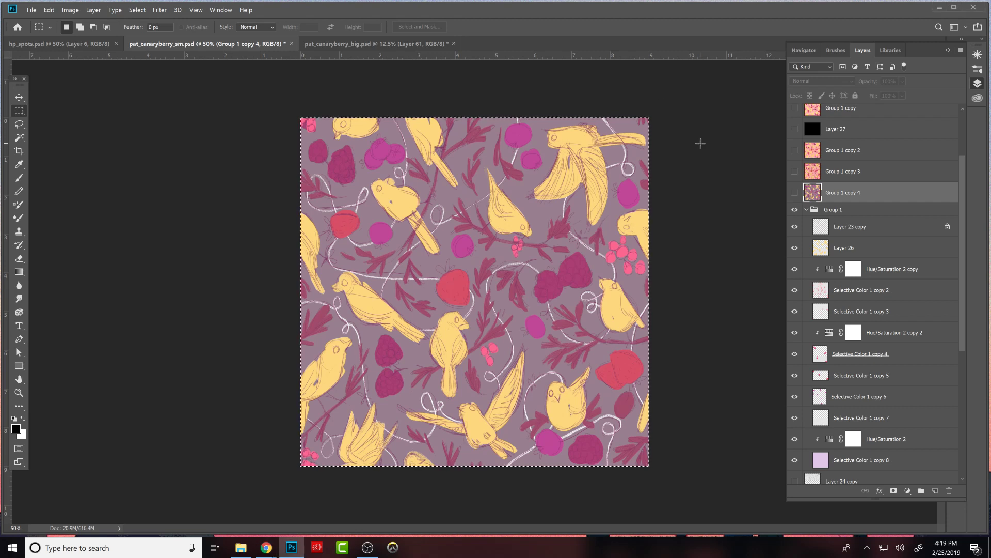
pyautogui.click(842, 249)
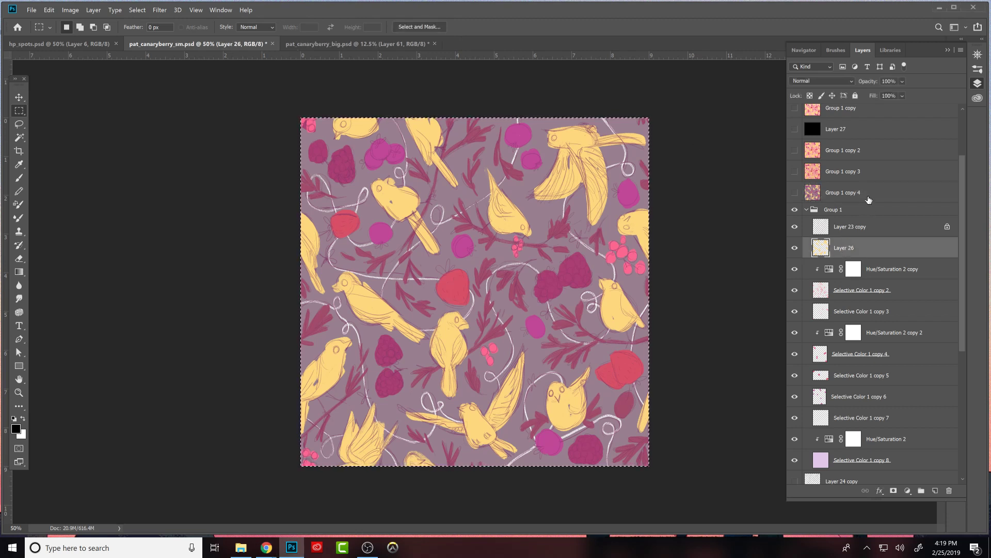
pyautogui.click(795, 269)
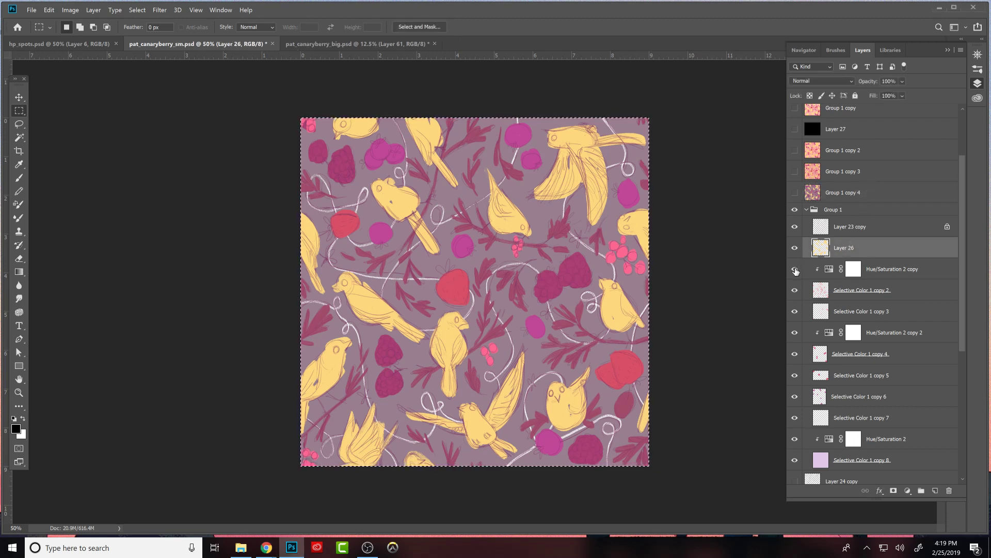
pyautogui.click(795, 270)
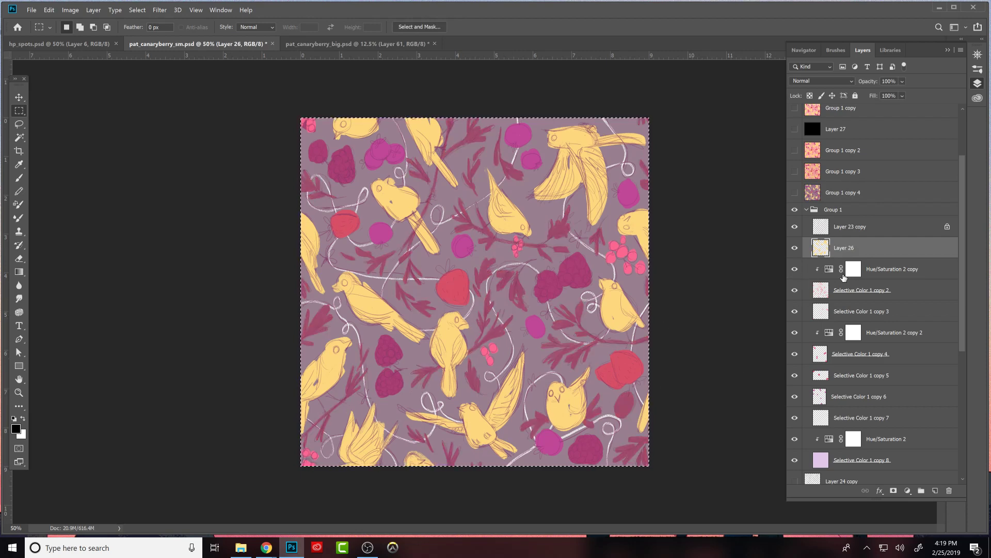
pyautogui.click(795, 269)
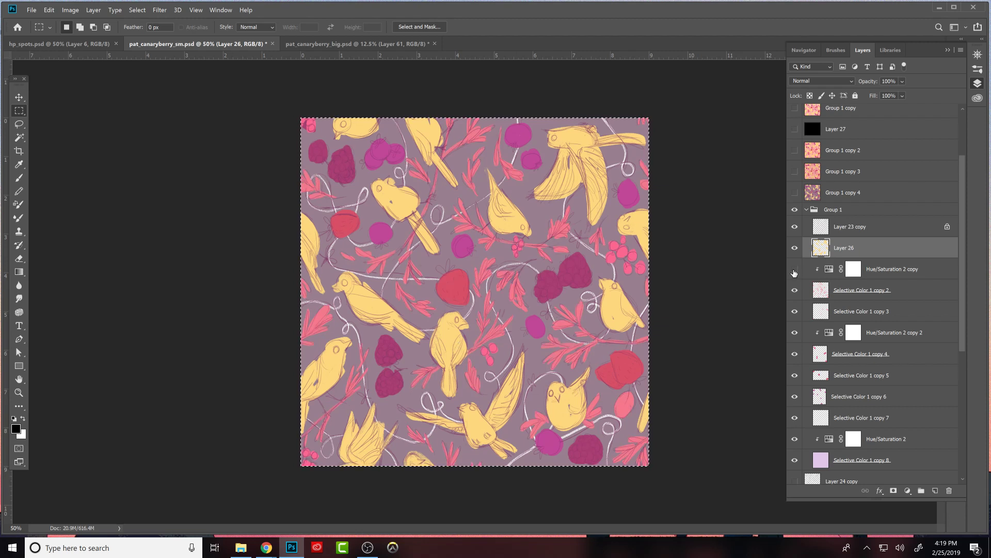
pyautogui.click(795, 269)
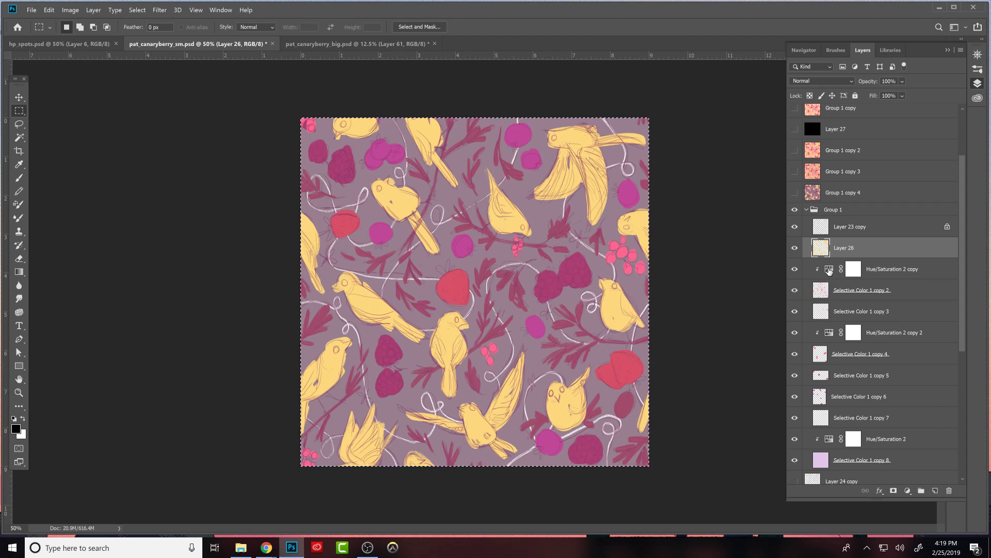
# - Merge the three clipped Hue/Saturation adjustments into Selective Color 1 copy 2, copy 4 and copy 8
pyautogui.click(846, 266)
pyautogui.press('Delete')
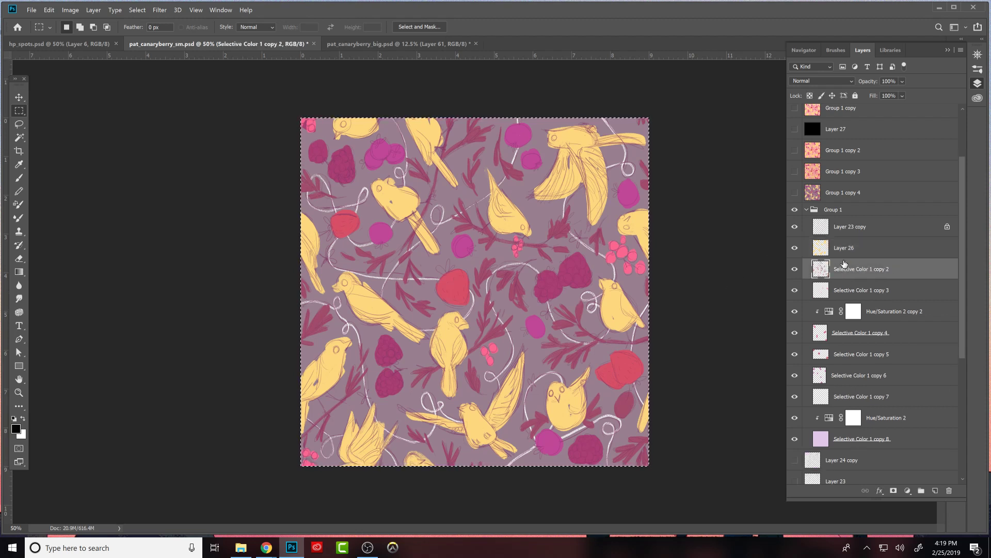
pyautogui.click(835, 313)
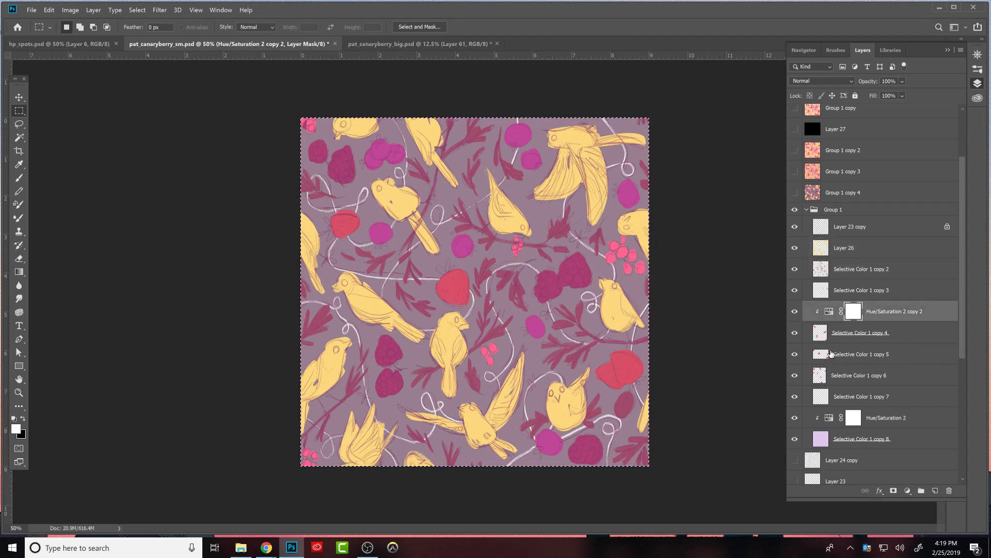
pyautogui.press('Delete')
pyautogui.click(821, 400)
pyautogui.click(829, 396)
pyautogui.press('Delete')
pyautogui.click(798, 397)
pyautogui.click(796, 397)
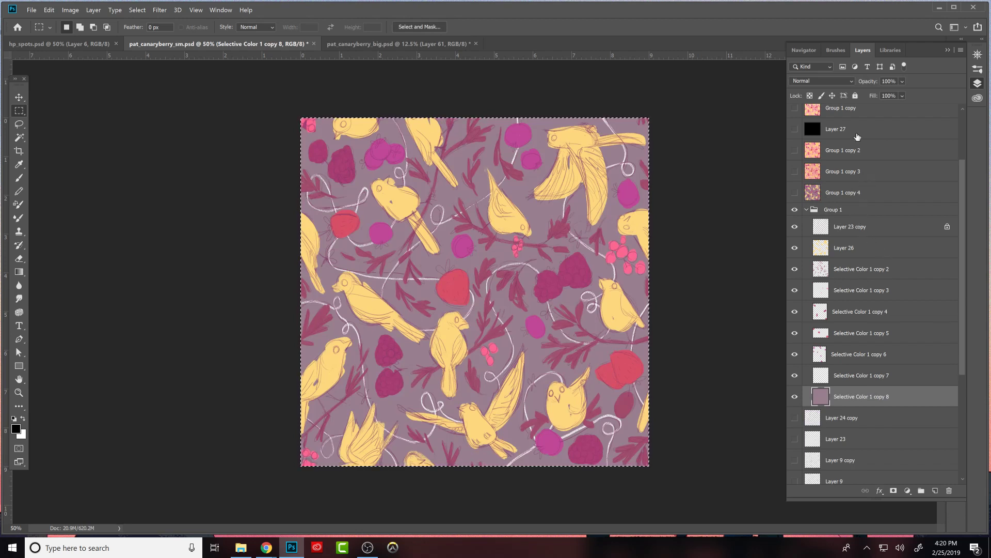
# - Duplicate Group 1 with all its layers above the original group
pyautogui.moveTo(828, 209); pyautogui.dragTo(831, 215)
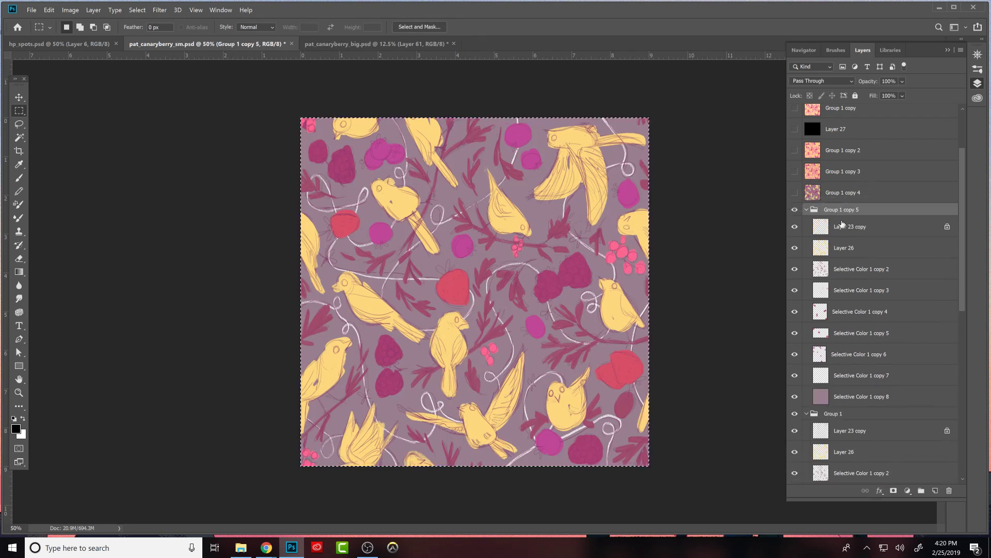
# - Collapse Group 1 and compare the pattern with and without Layer 23 copy and Layer 26 in Group 1 copy 5
pyautogui.click(807, 210)
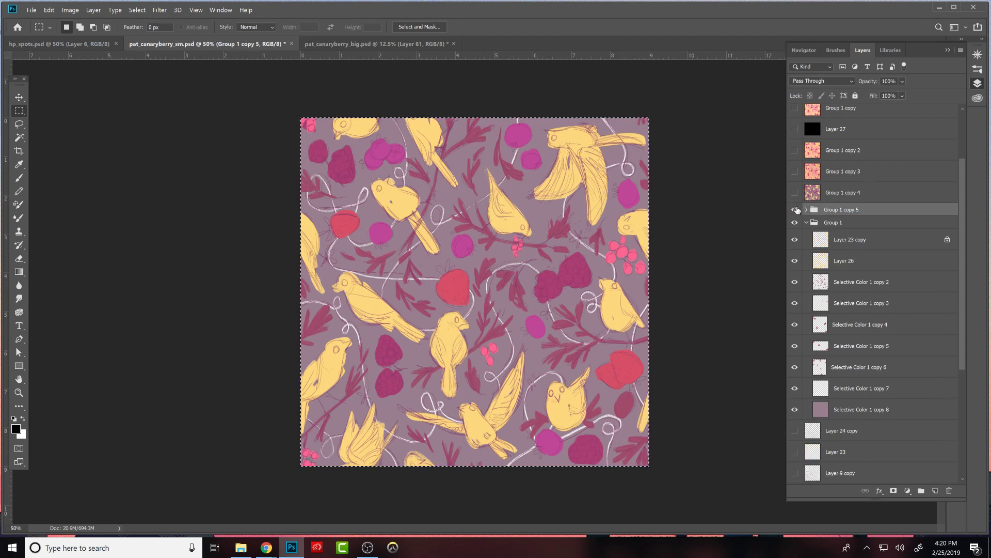
pyautogui.click(807, 223)
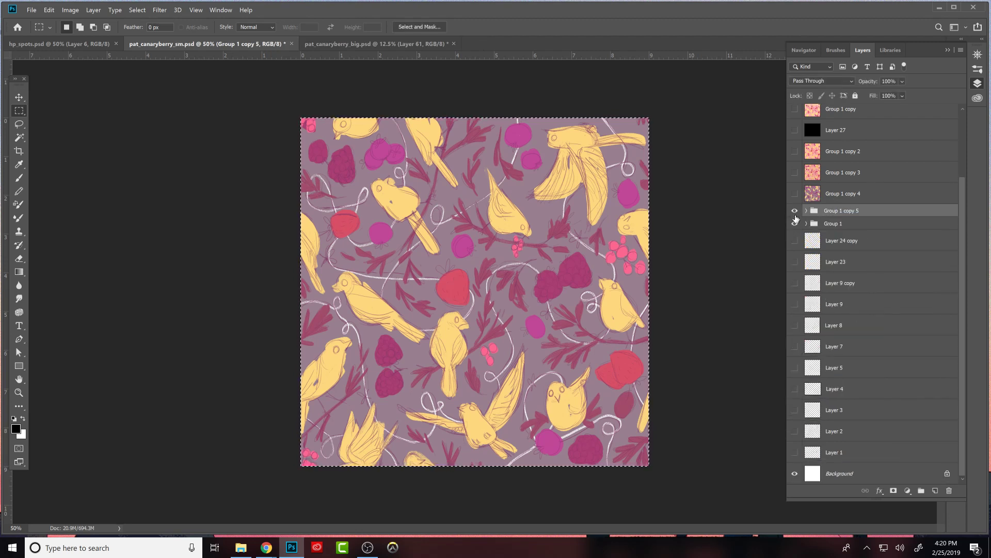
pyautogui.click(806, 210)
pyautogui.click(844, 235)
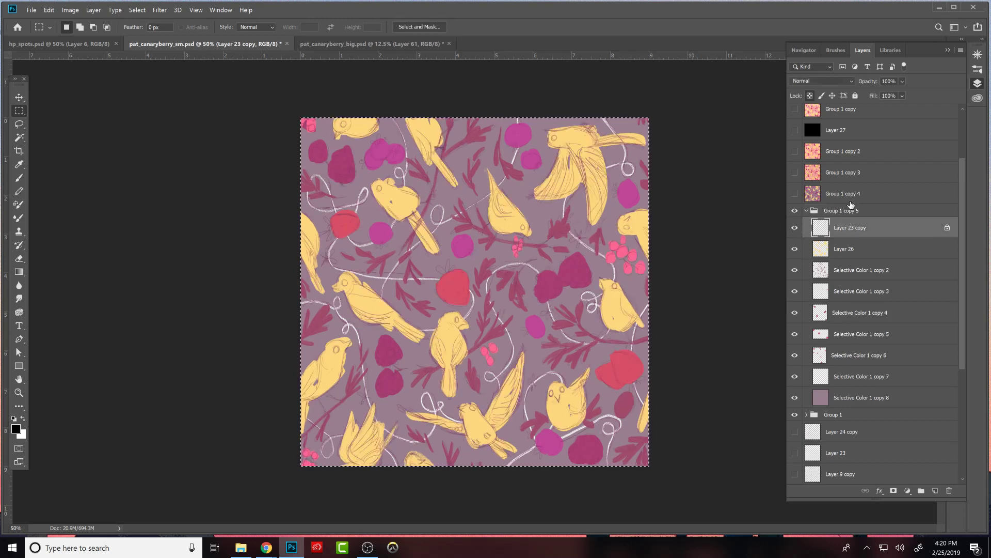
pyautogui.click(796, 230)
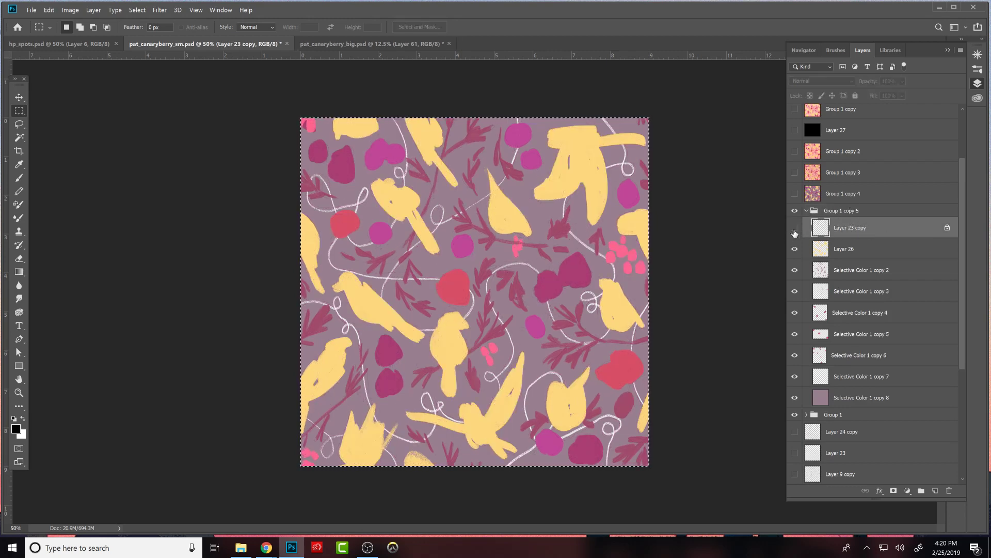
pyautogui.click(795, 230)
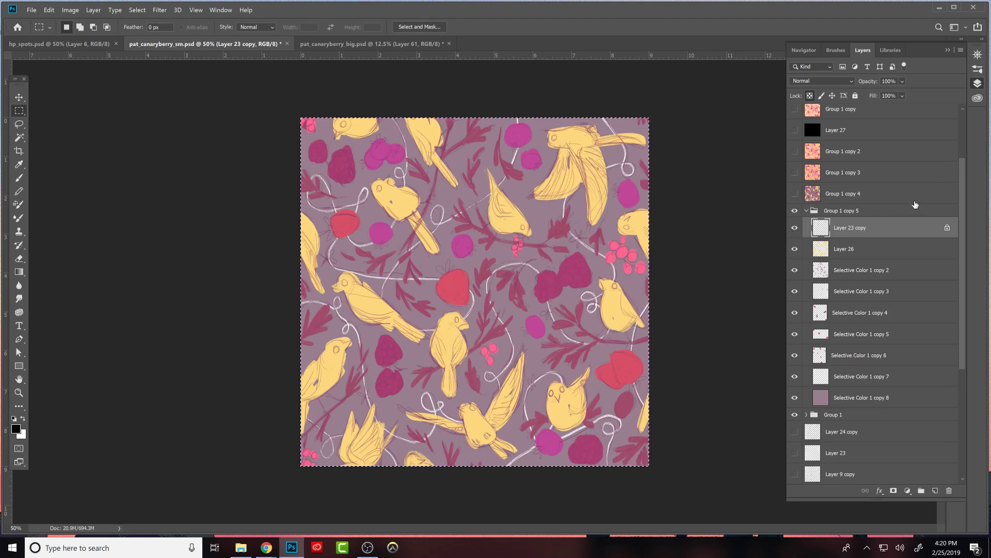
pyautogui.click(827, 272)
pyautogui.click(795, 250)
pyautogui.click(795, 250)
# - Clean up the head and body shape of the upright bird below the strawberry on Layer 26, brushing in its sampled yellow and erasing excess
pyautogui.click(821, 253)
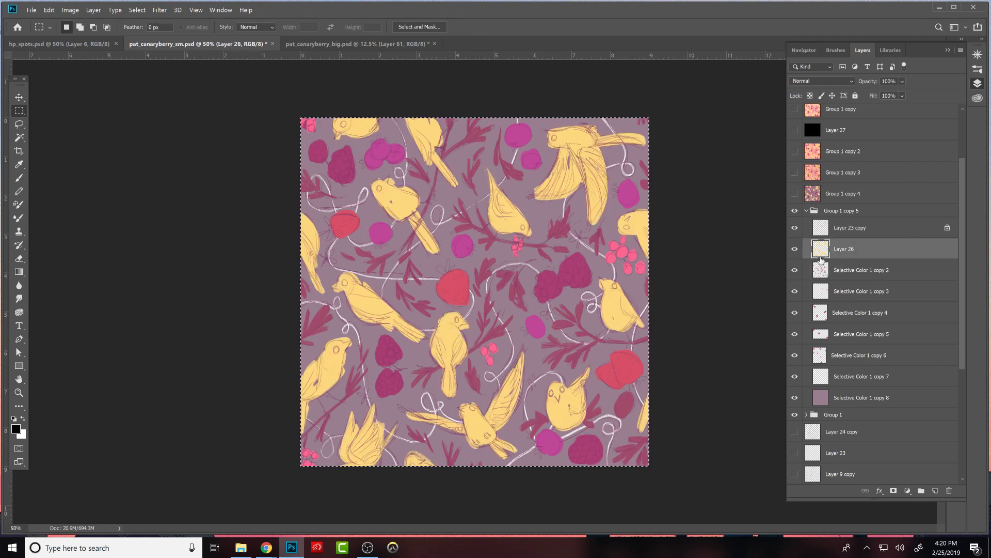
pyautogui.hotkey('ctrl', '1')
pyautogui.moveTo(556, 379); pyautogui.dragTo(690, 294)
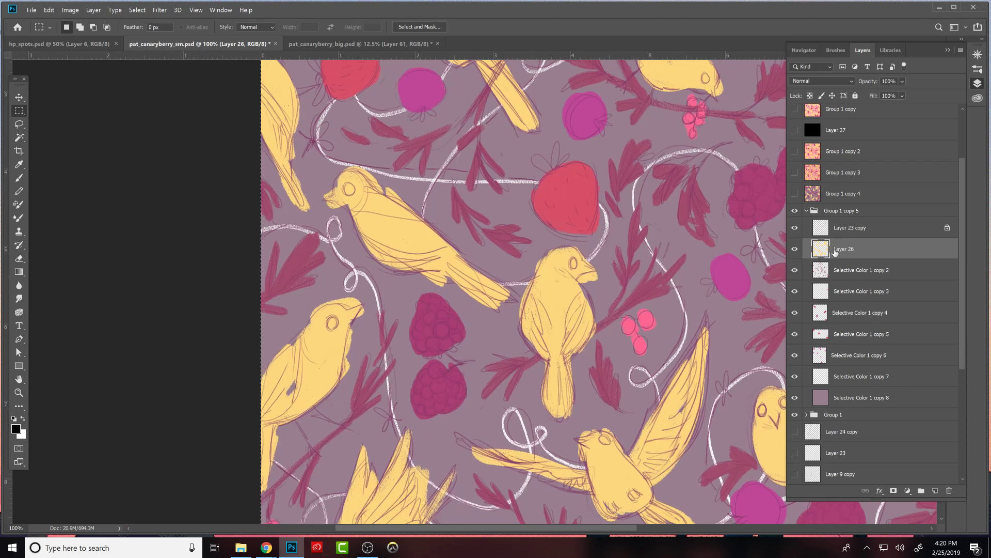
pyautogui.press('b')
pyautogui.keyDown('alt'); pyautogui.click(565, 302); pyautogui.keyUp('alt')
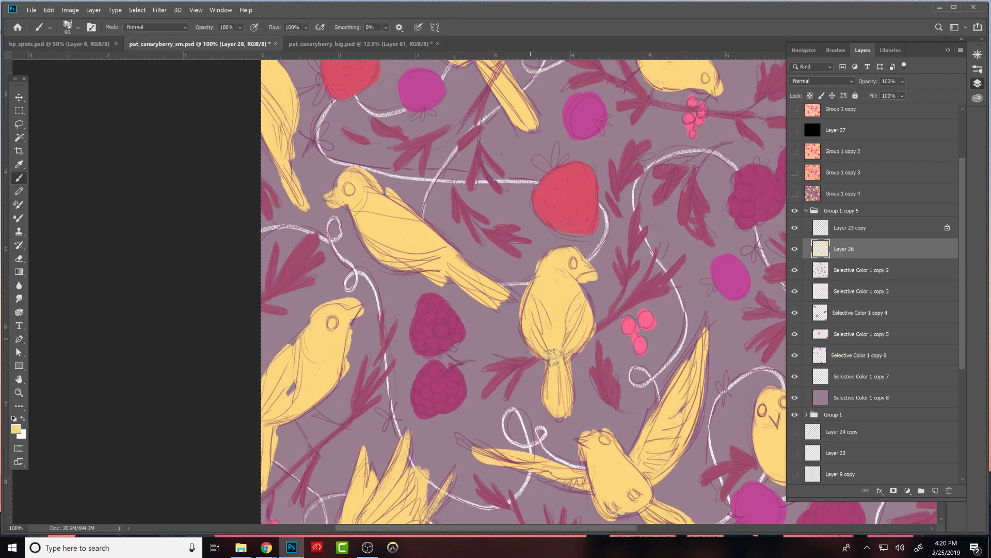
pyautogui.press('e')
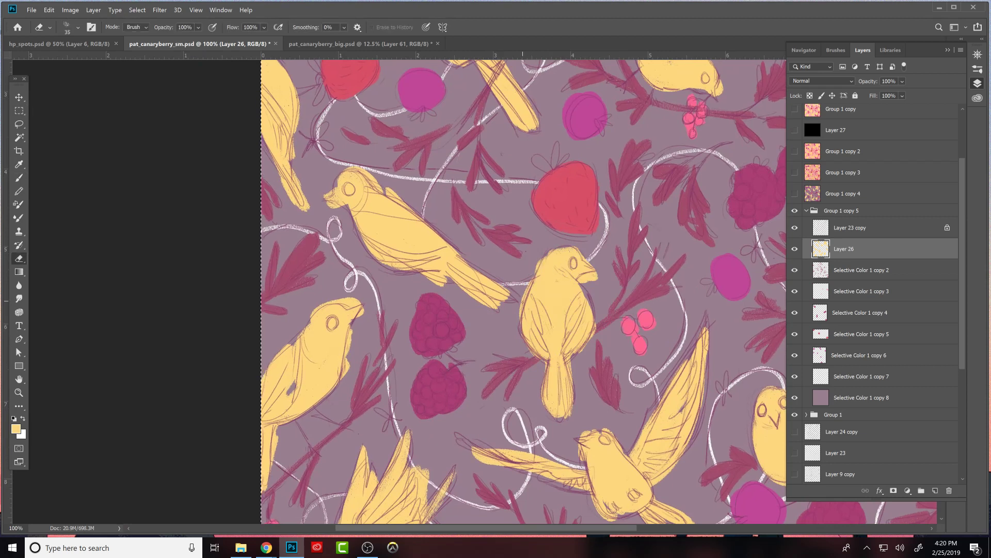
pyautogui.press('b')
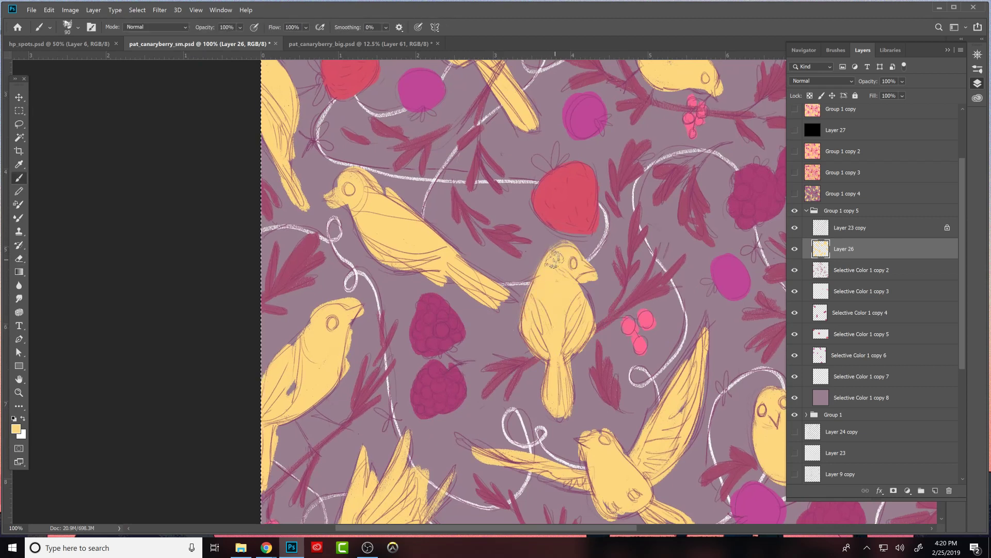
pyautogui.press('e')
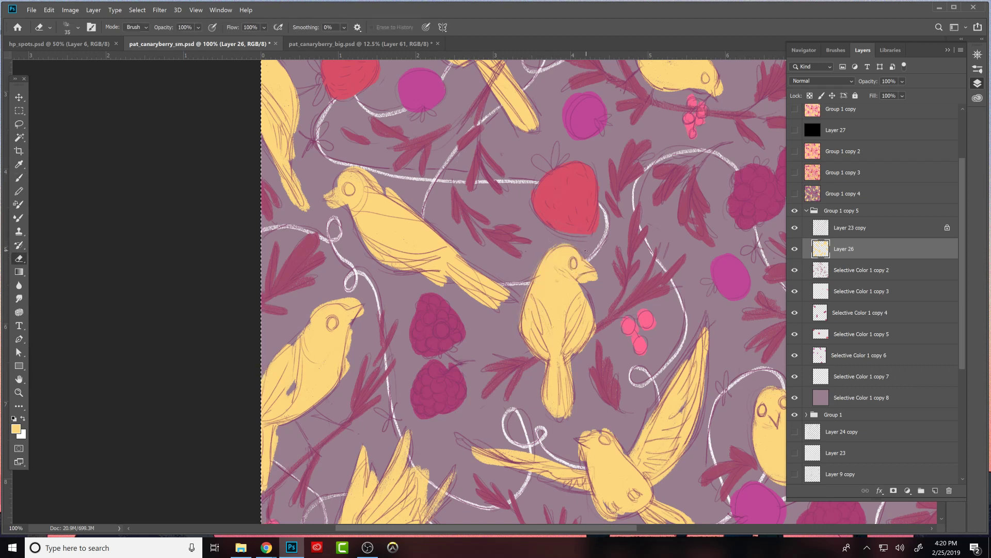
pyautogui.press('b')
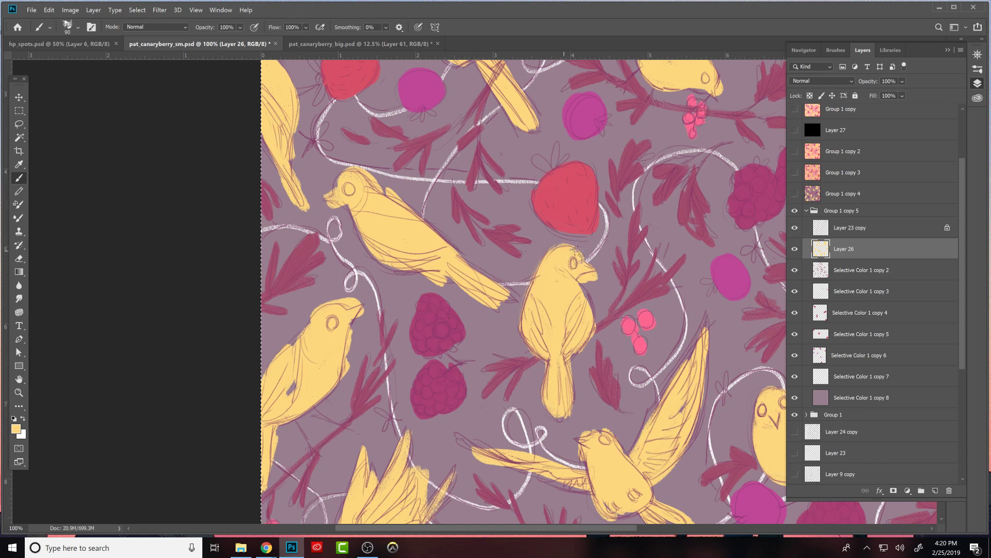
pyautogui.press('e')
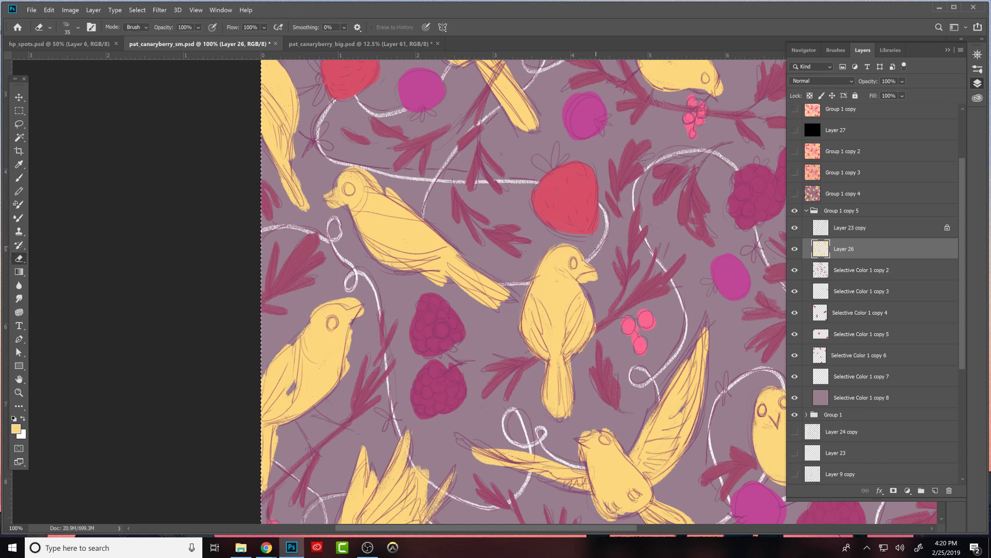
# - Refine the upright bird's breast, right side and tail, extending the yellow to the sketch outline and erasing the spill
pyautogui.moveTo(583, 283)
pyautogui.mouseDown()
pyautogui.moveTo(605, 270)
pyautogui.moveTo(586, 267)
pyautogui.mouseUp()
pyautogui.press('b')
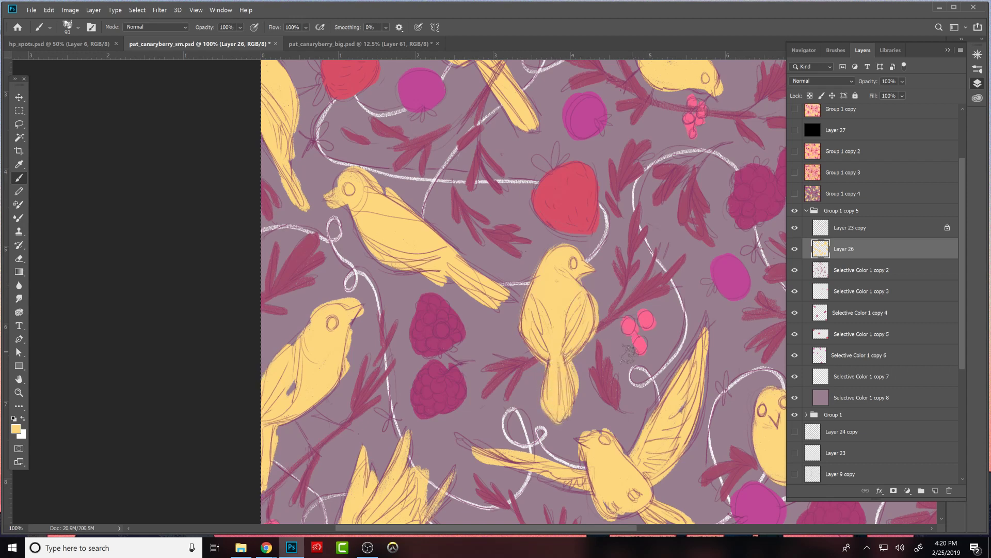
pyautogui.press('e')
pyautogui.press('b')
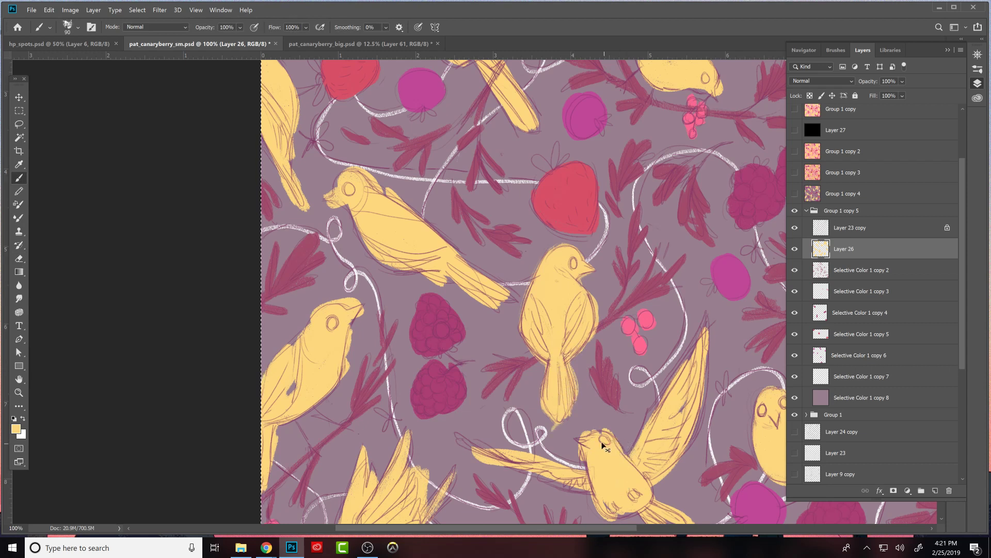
pyautogui.press('e')
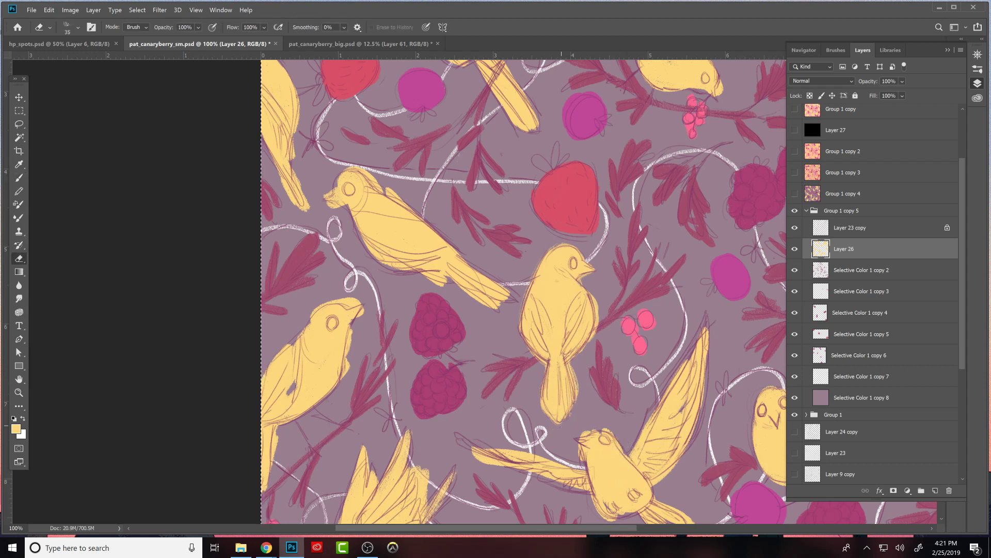
pyautogui.press('b')
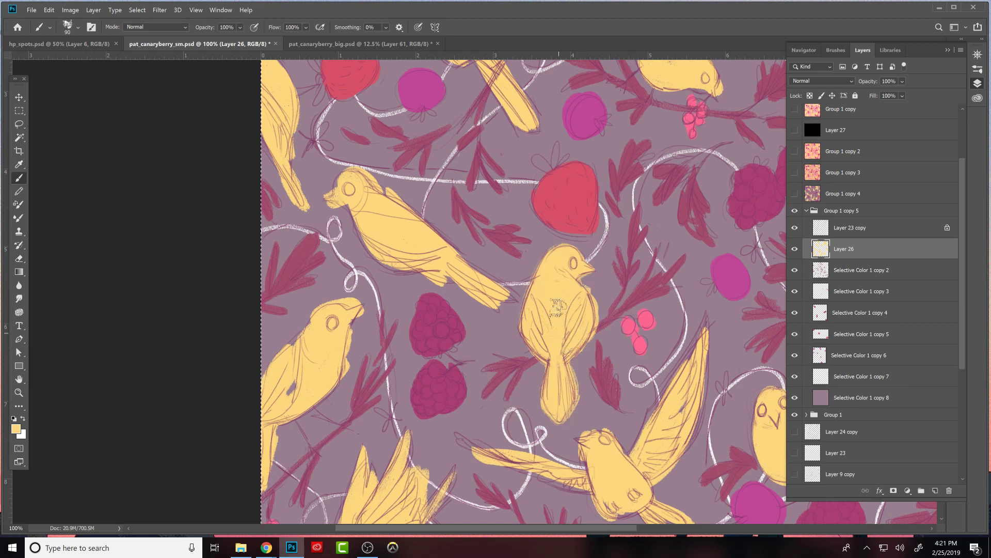
pyautogui.press('e')
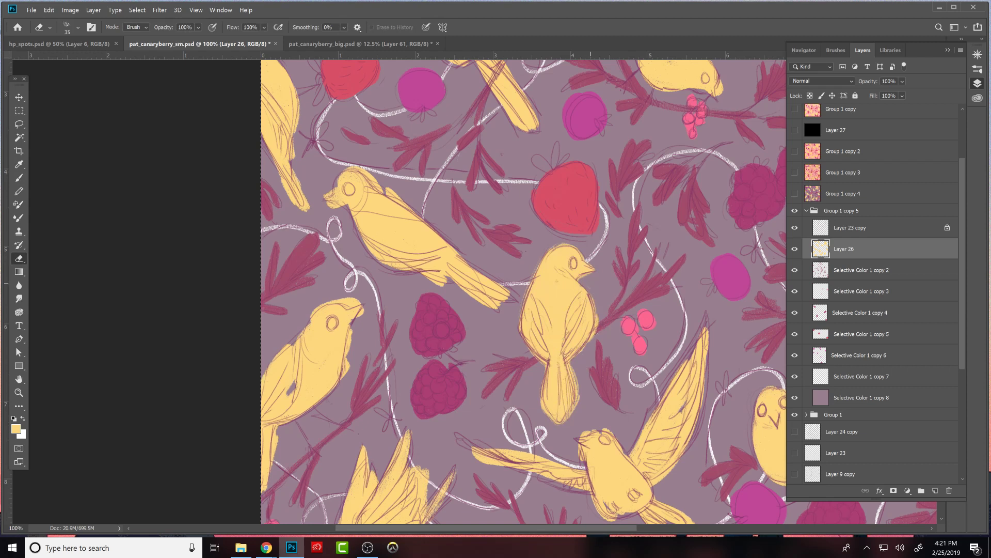
pyautogui.press('b')
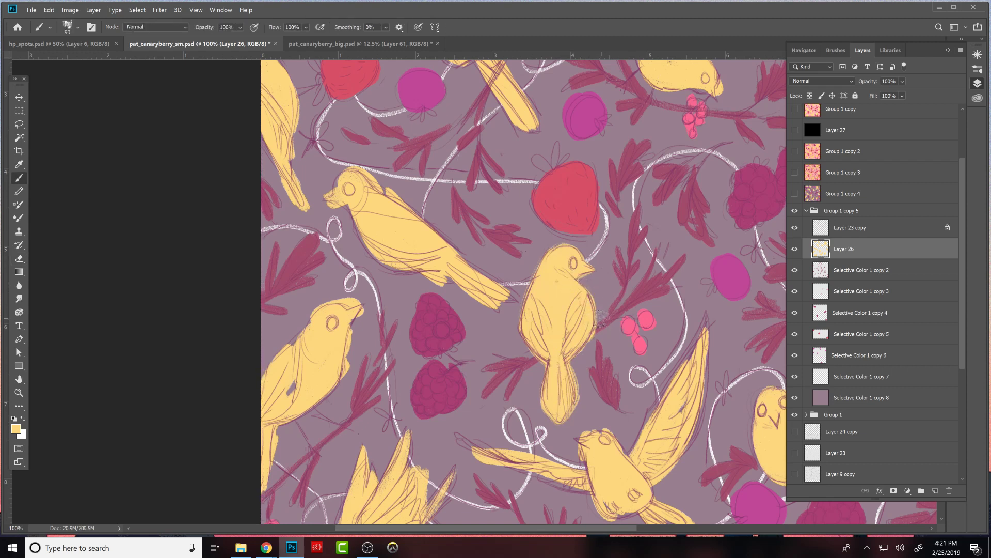
# - Reshape the head, beak and body edges of the flying bird with spread wings, brushing in yellow and erasing the overlaps
pyautogui.moveTo(669, 426); pyautogui.dragTo(585, 388)
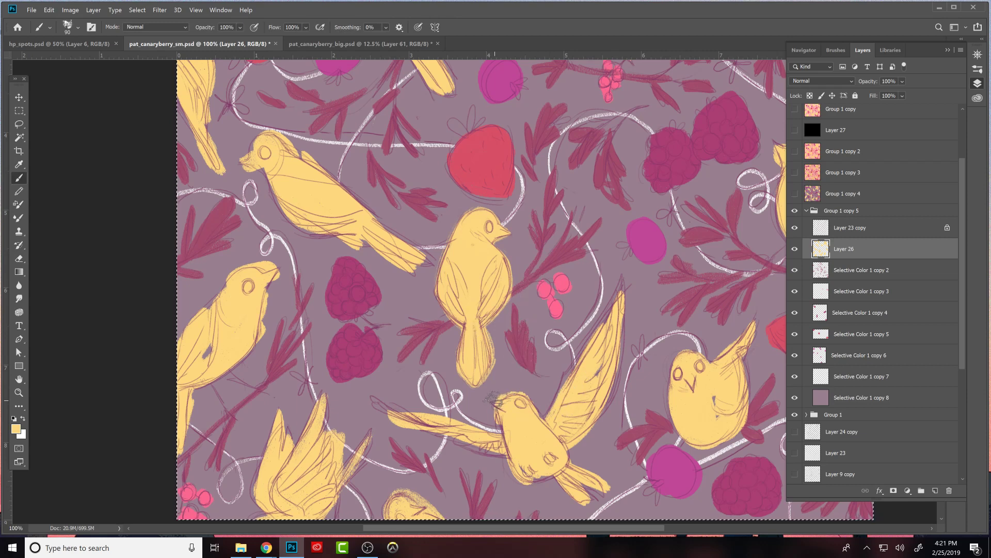
pyautogui.press('e')
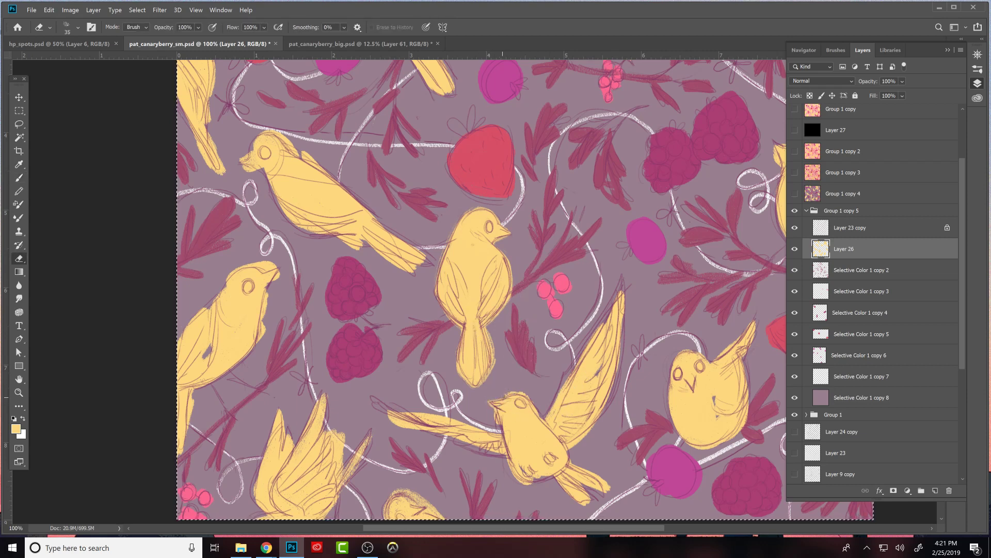
pyautogui.press('b')
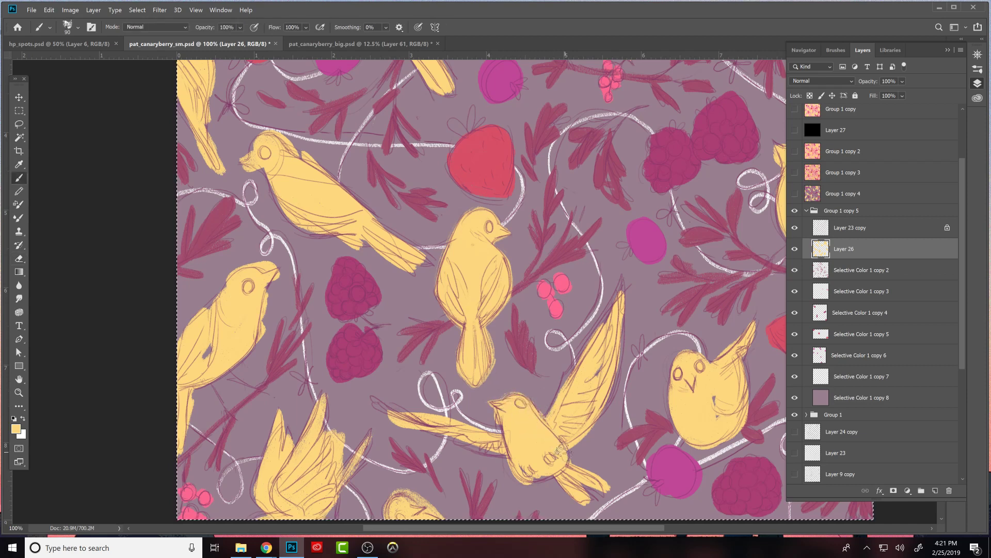
pyautogui.press('e')
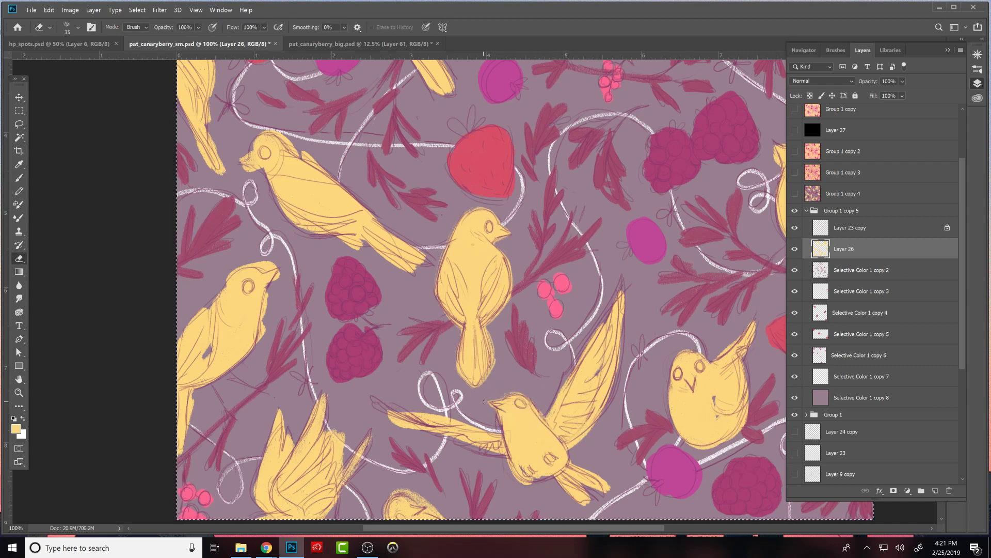
# - Extend the flying bird's left wing tip and lower feathers in yellow and trim the wing's edges with the Eraser
pyautogui.press('b')
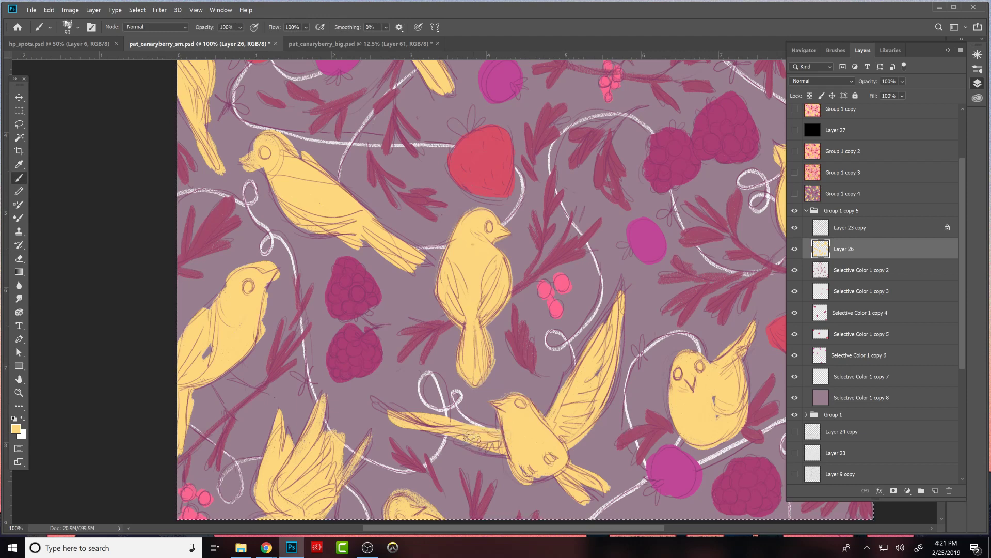
pyautogui.moveTo(426, 419)
pyautogui.mouseDown()
pyautogui.moveTo(372, 398)
pyautogui.moveTo(379, 407)
pyautogui.mouseUp()
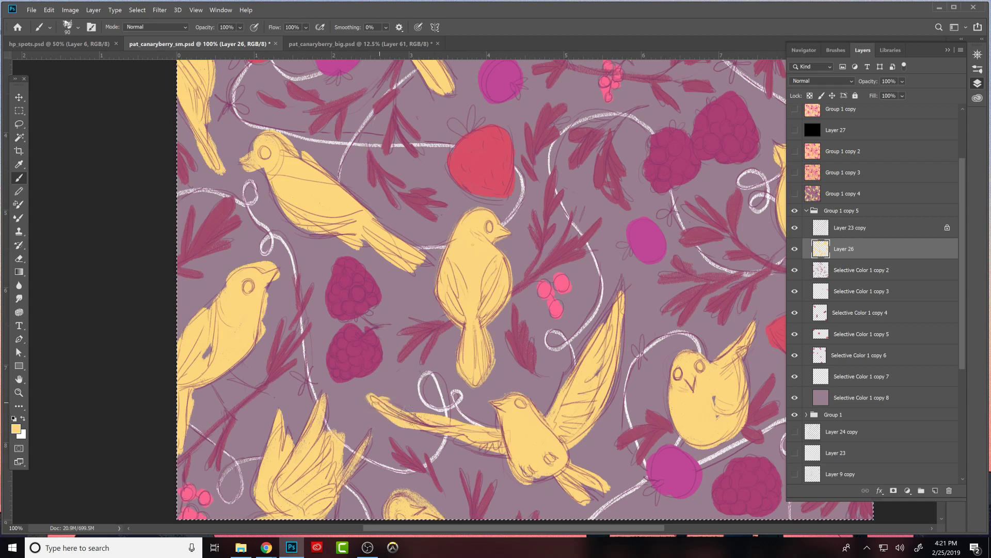
pyautogui.press('e')
pyautogui.moveTo(385, 415); pyautogui.dragTo(421, 428)
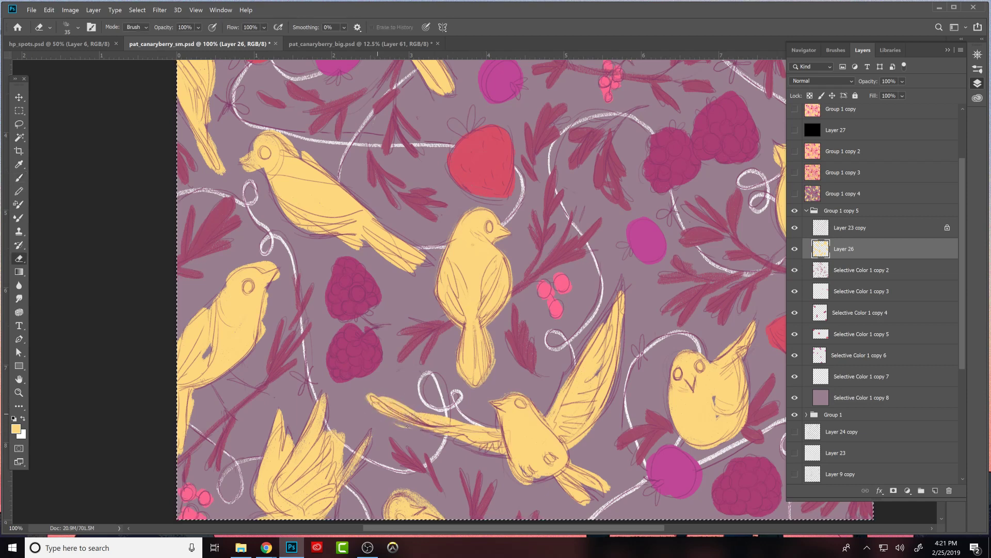
pyautogui.press('b')
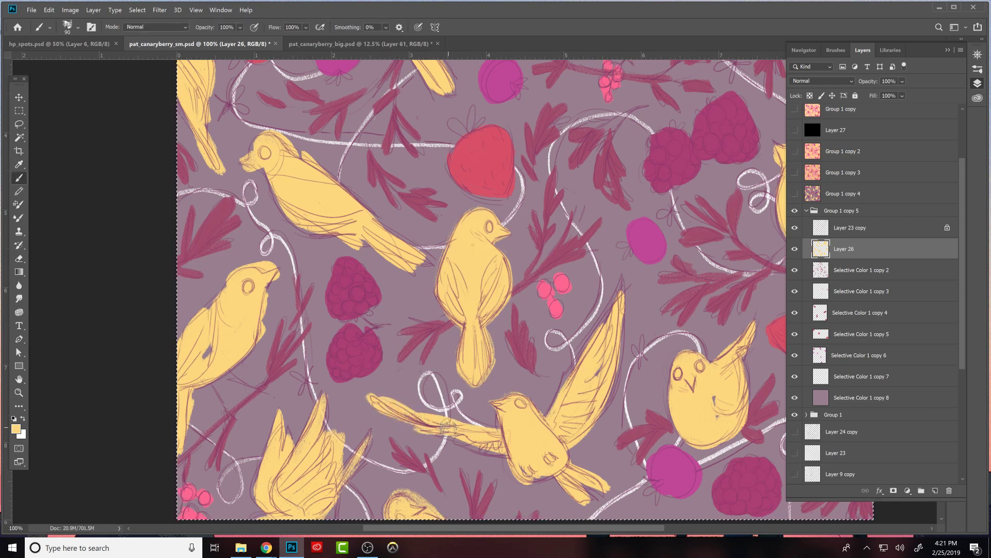
pyautogui.moveTo(433, 437)
pyautogui.mouseDown()
pyautogui.moveTo(497, 433)
pyautogui.moveTo(465, 443)
pyautogui.moveTo(488, 428)
pyautogui.moveTo(483, 455)
pyautogui.moveTo(509, 425)
pyautogui.moveTo(502, 417)
pyautogui.moveTo(535, 398)
pyautogui.moveTo(507, 447)
pyautogui.mouseUp()
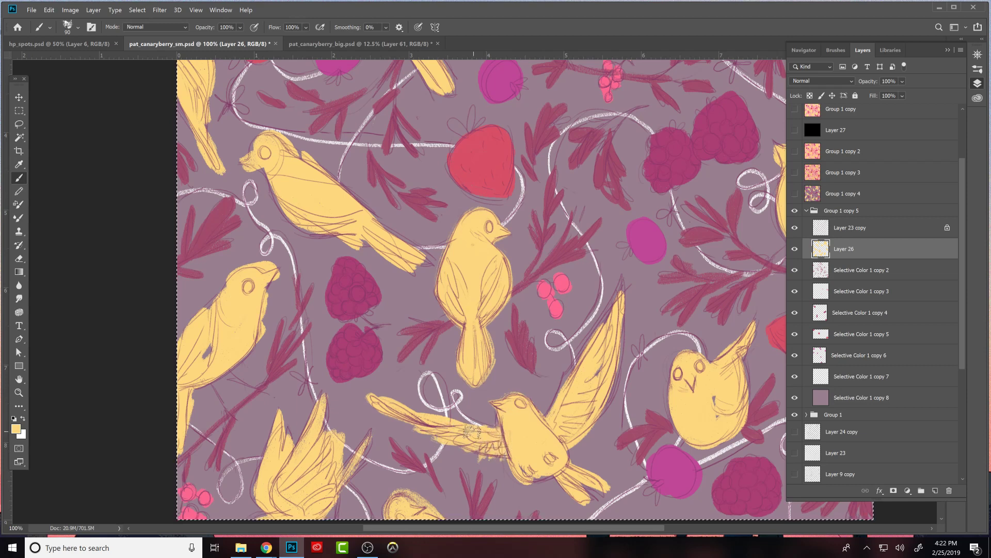
pyautogui.press('e')
pyautogui.moveTo(428, 418); pyautogui.dragTo(493, 426)
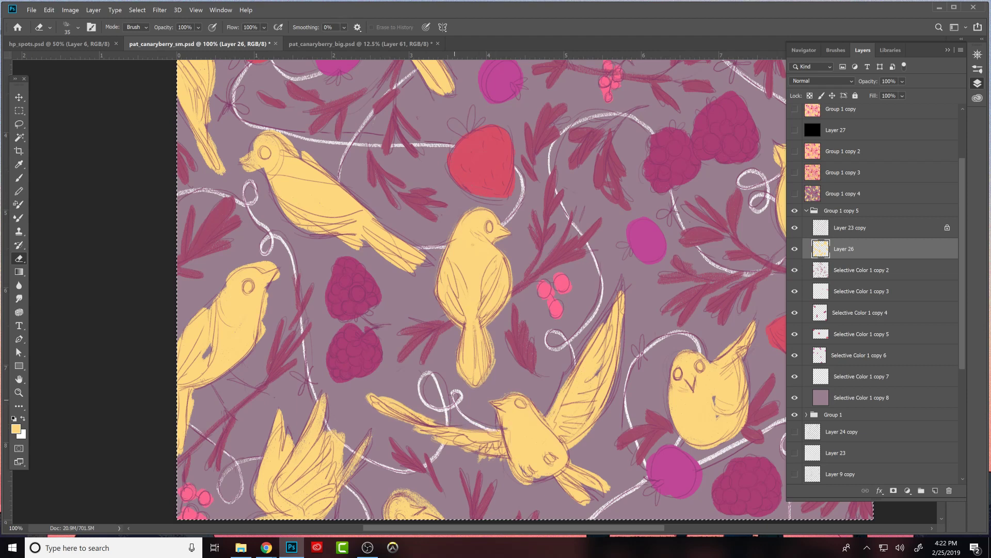
# - Fill in the flying bird's inner left wing and round out its lower body, alternating yellow brushing and erasing
pyautogui.press('b')
pyautogui.press('e')
pyautogui.press('b')
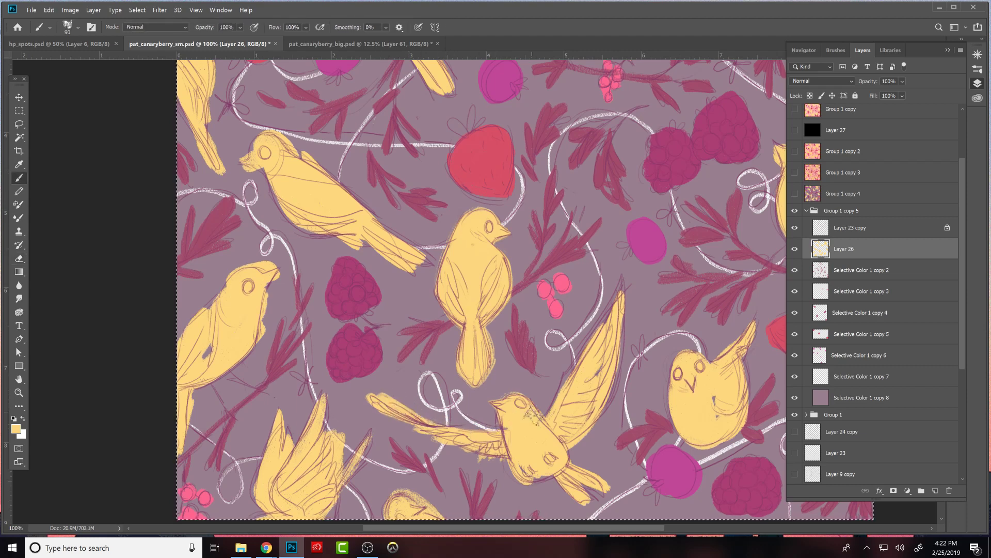
pyautogui.moveTo(445, 433); pyautogui.dragTo(494, 434)
pyautogui.press('e')
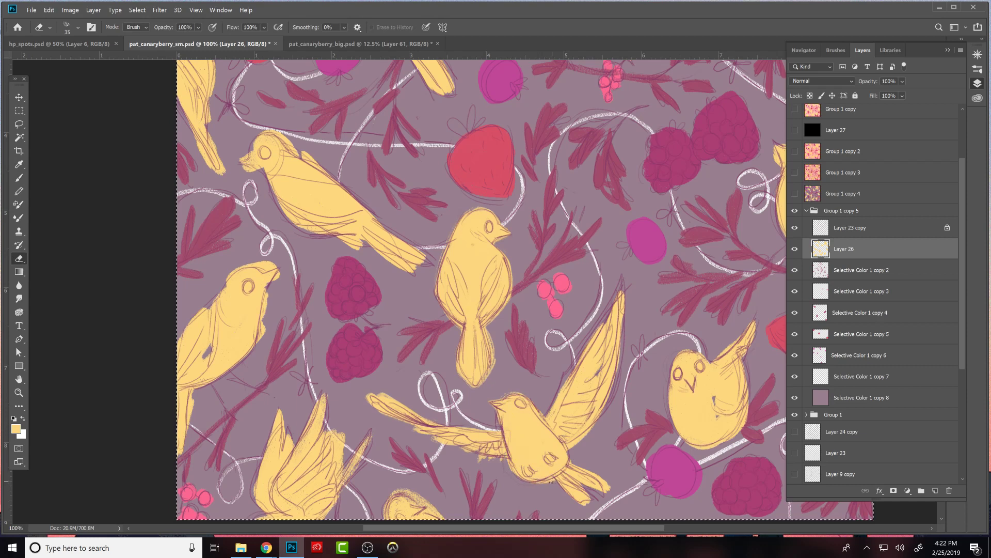
pyautogui.press('b')
pyautogui.press('e')
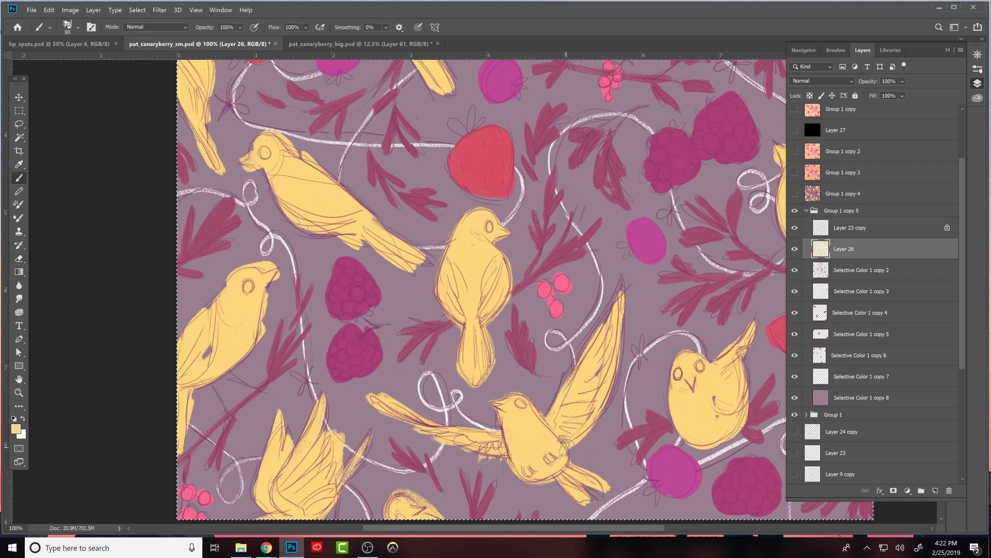
# - Fill in the flying bird's raised right wing in yellow and shape its feather edges by alternating brushing and erasing
pyautogui.moveTo(625, 406); pyautogui.dragTo(589, 430)
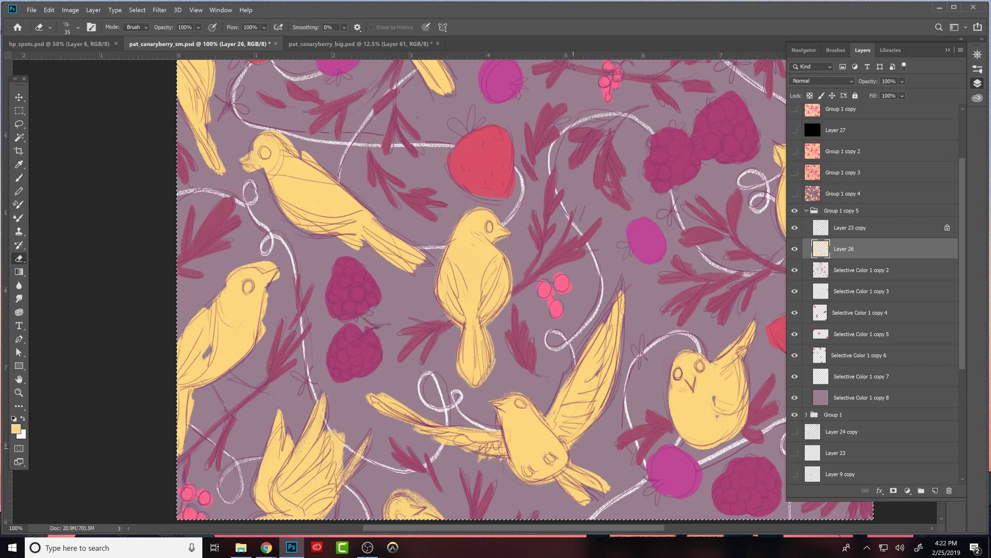
pyautogui.press('b')
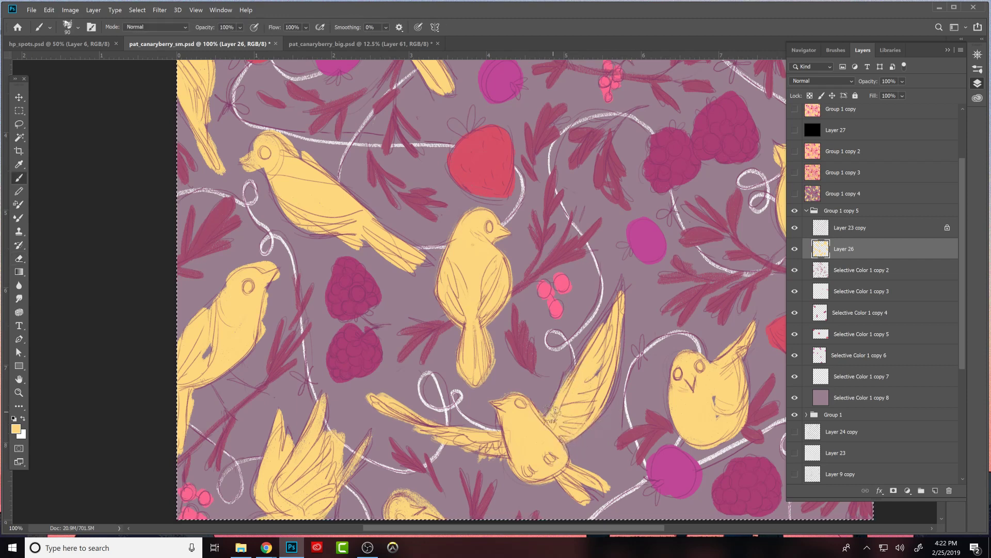
pyautogui.moveTo(570, 380)
pyautogui.mouseDown()
pyautogui.moveTo(624, 278)
pyautogui.moveTo(600, 342)
pyautogui.mouseUp()
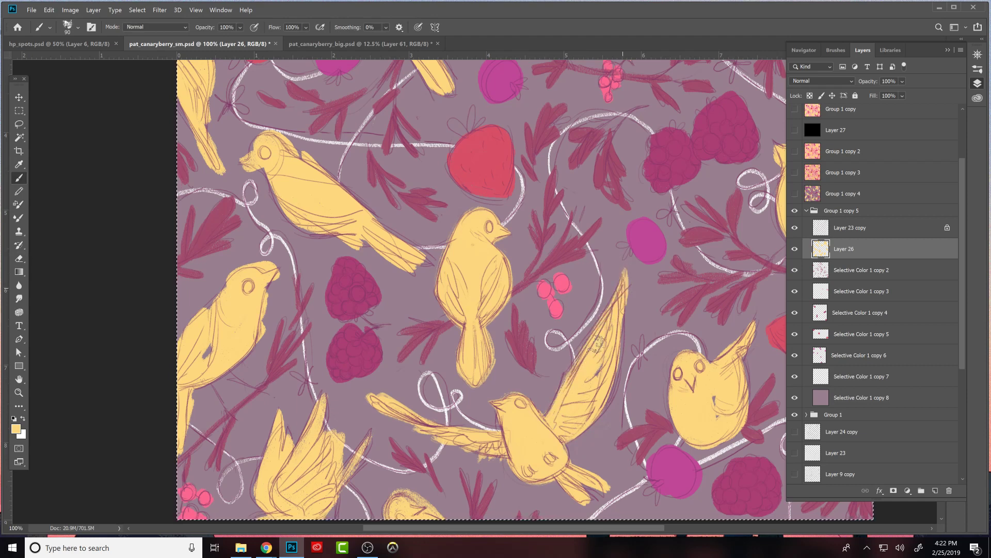
pyautogui.press('e')
pyautogui.press('b')
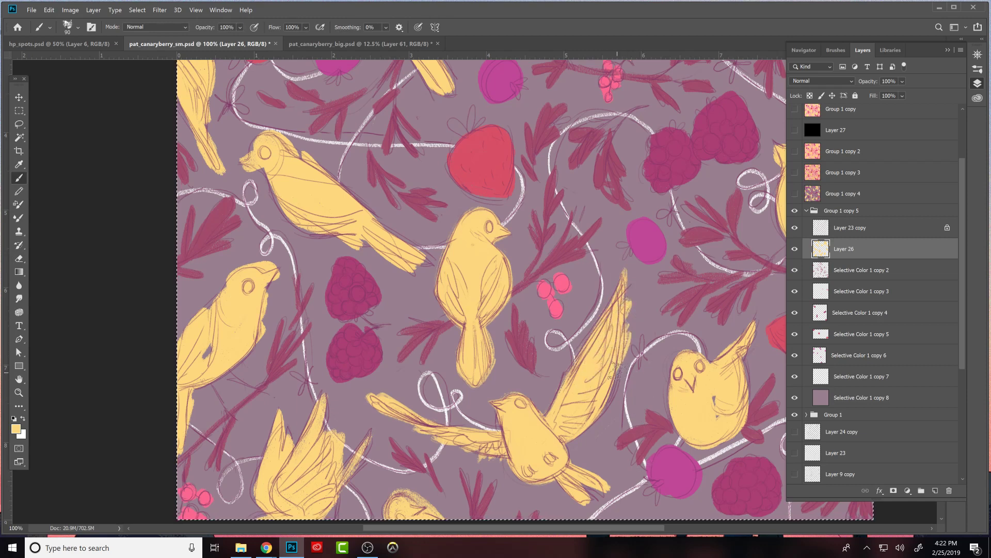
pyautogui.press('e')
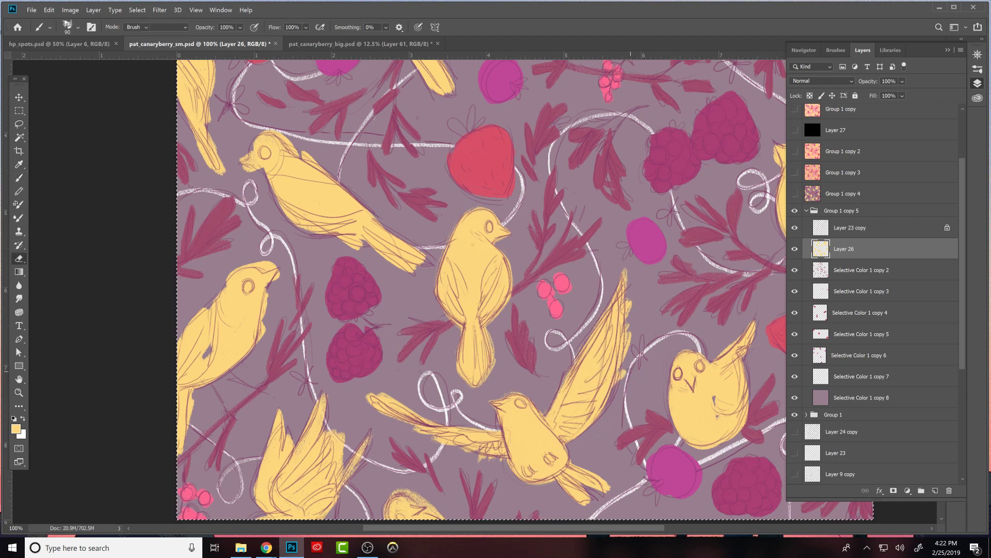
pyautogui.press('b')
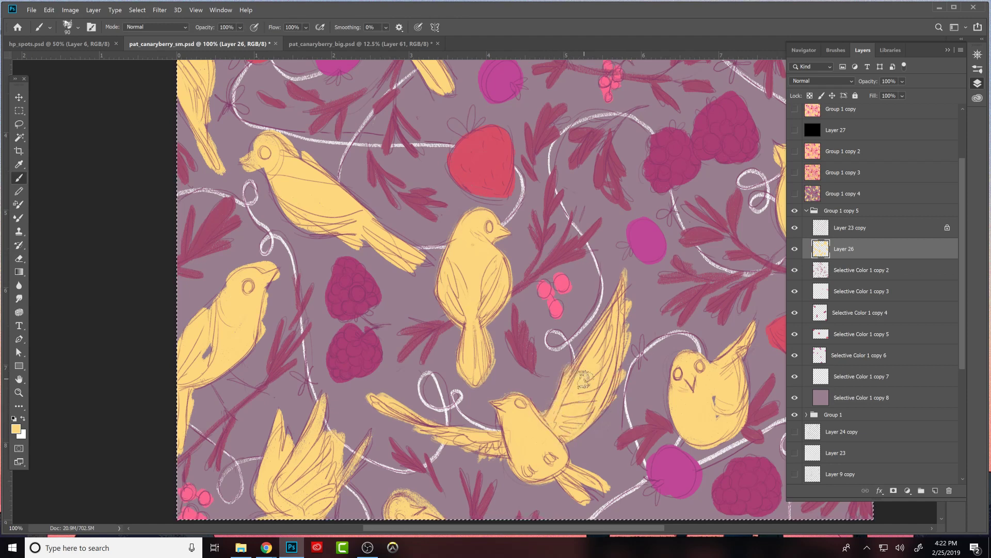
pyautogui.press('e')
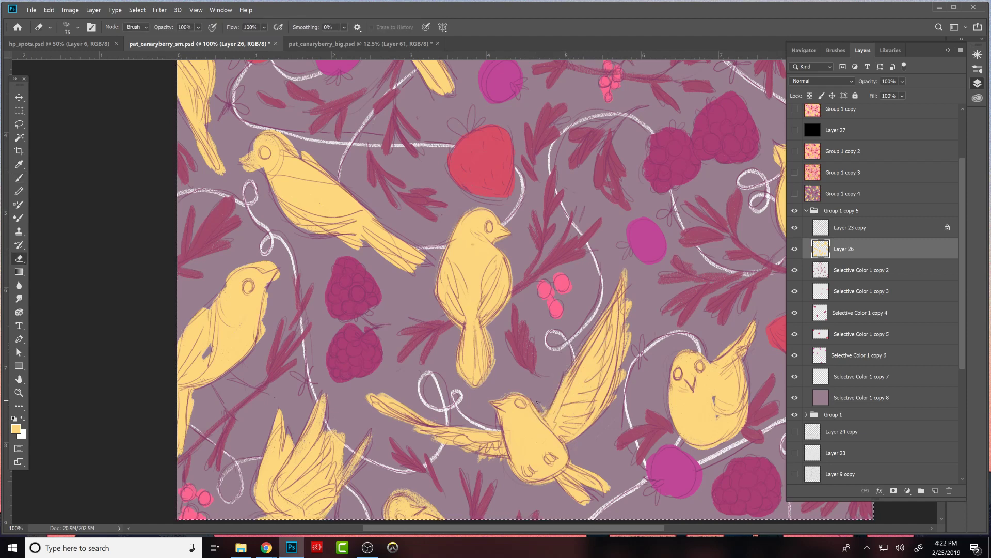
# - Fill out the flying bird's tail feathers in yellow and erase the overlaps around them
pyautogui.press('b')
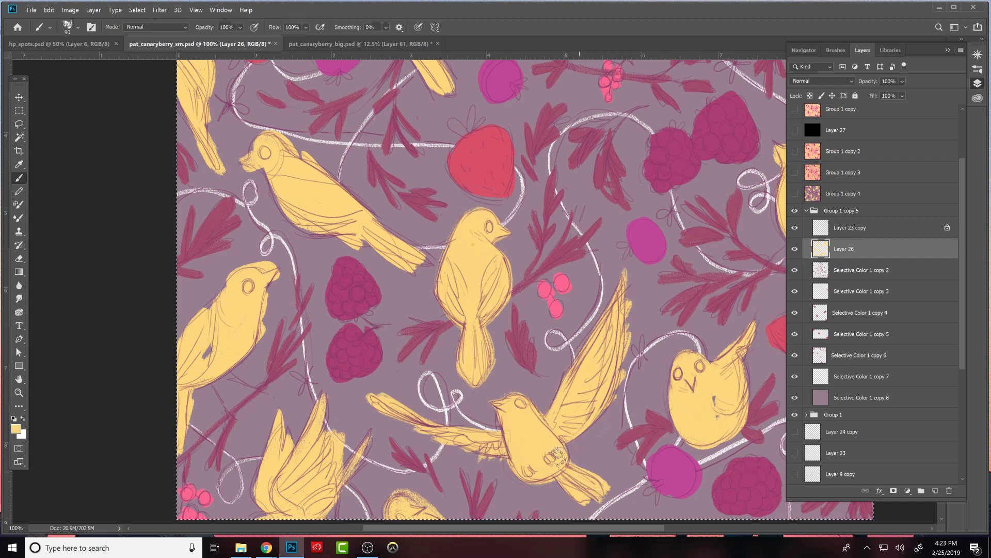
pyautogui.press('e')
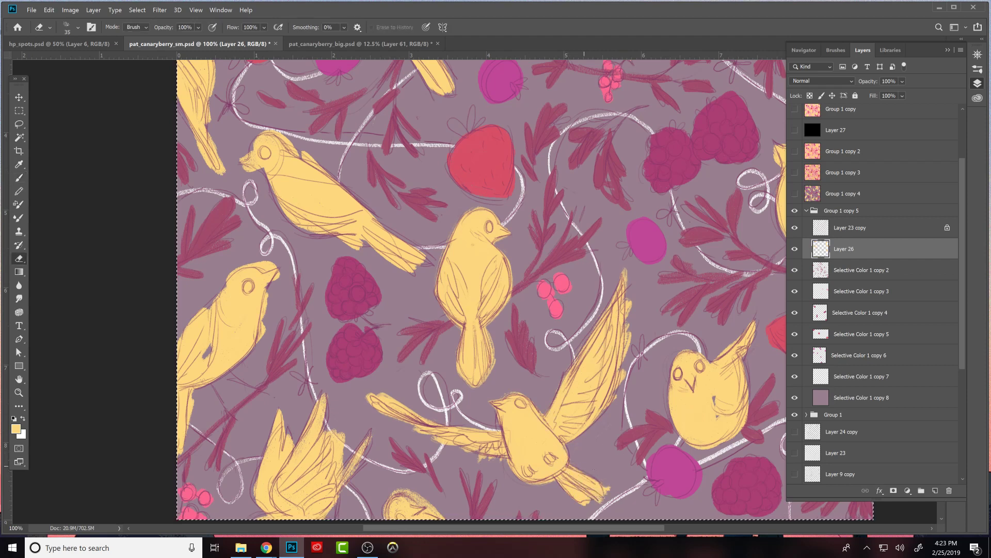
pyautogui.press('b')
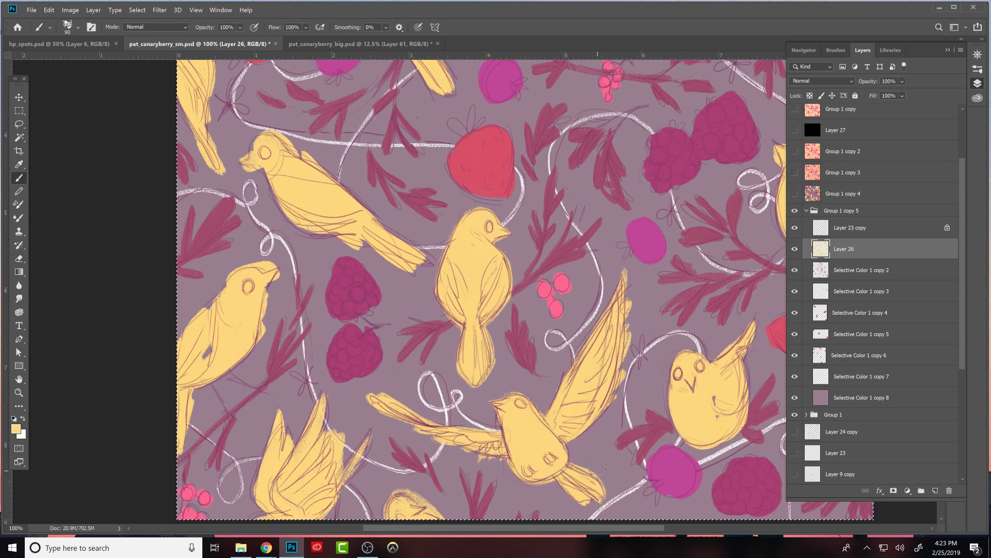
pyautogui.press('e')
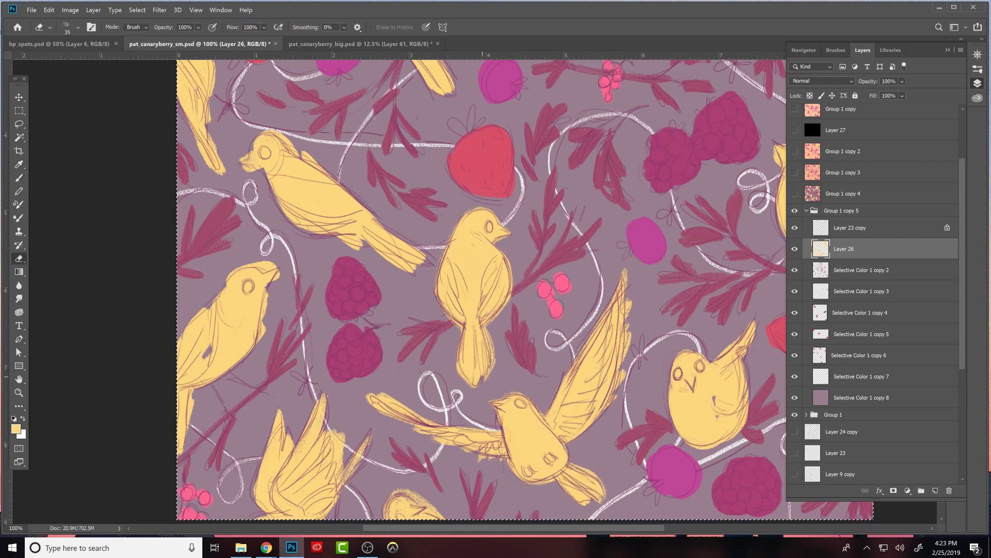
# - Touch up the right edge of the upright bird's tail with yellow brushing and trim the spill with the Eraser
pyautogui.press('b')
pyautogui.moveTo(484, 363)
pyautogui.mouseDown()
pyautogui.moveTo(485, 378)
pyautogui.moveTo(489, 363)
pyautogui.mouseUp()
pyautogui.press('e')
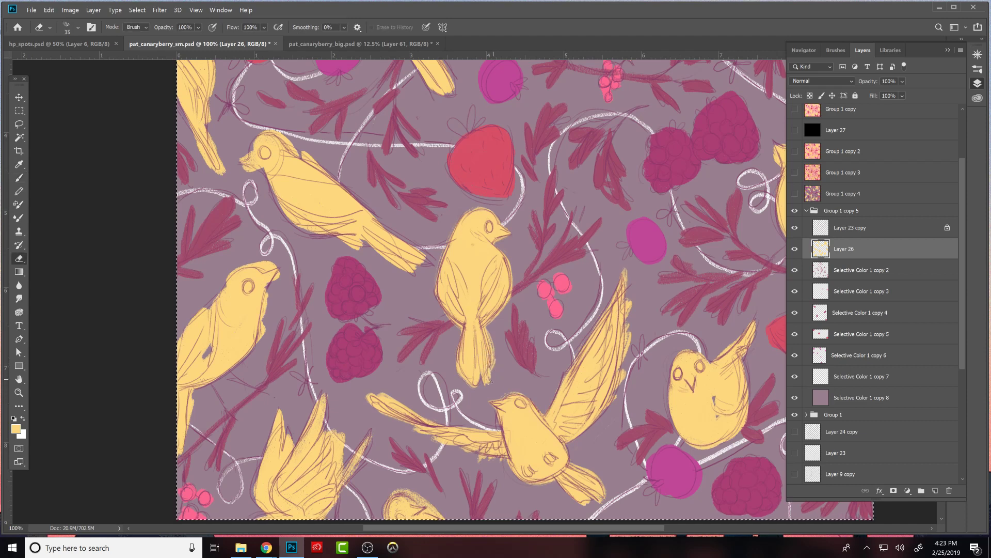
pyautogui.press('b')
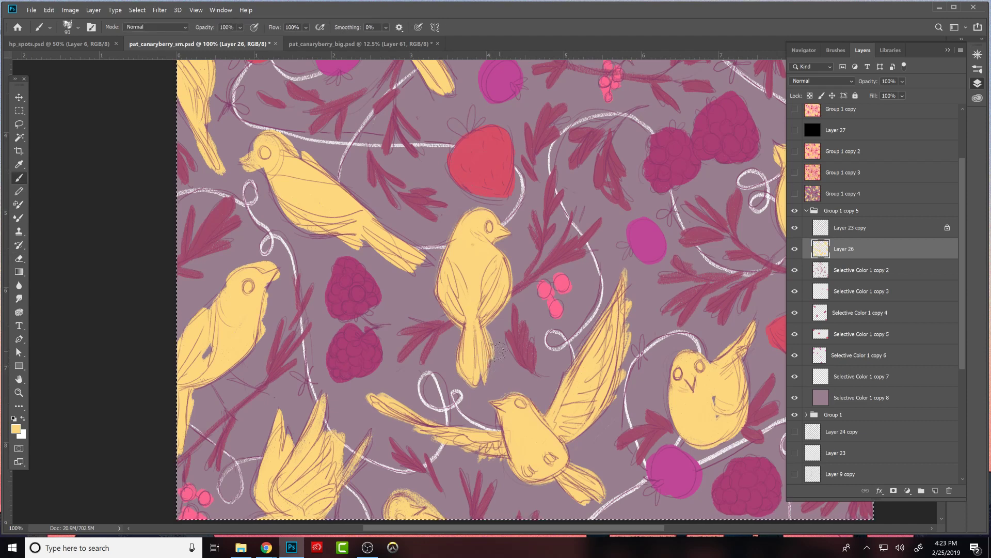
pyautogui.moveTo(486, 353); pyautogui.dragTo(486, 367)
pyautogui.moveTo(488, 326); pyautogui.dragTo(488, 368)
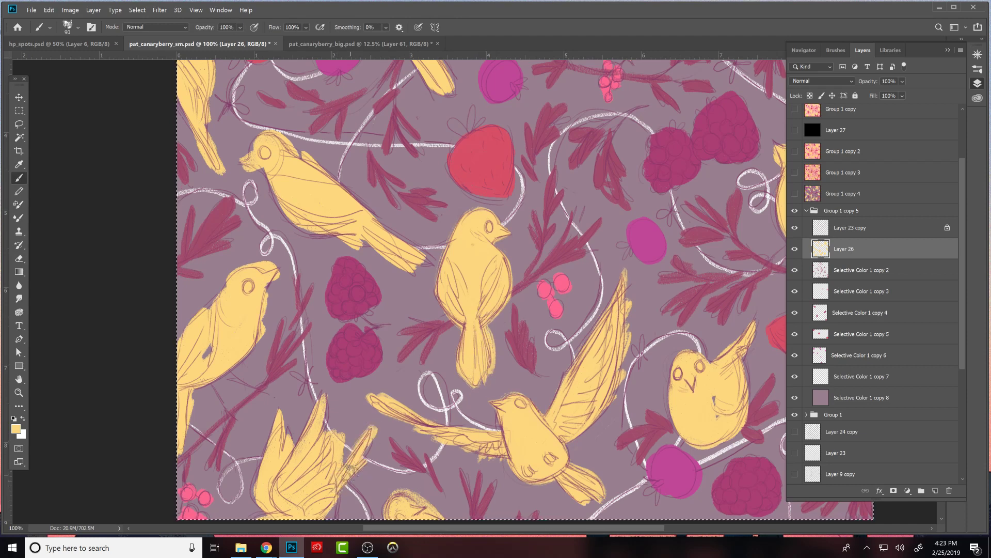
# - Shape the raised wings and tail of the bird cut by the lower canvas edge, brushing in yellow feathers and erasing around them
pyautogui.moveTo(508, 461); pyautogui.dragTo(679, 351)
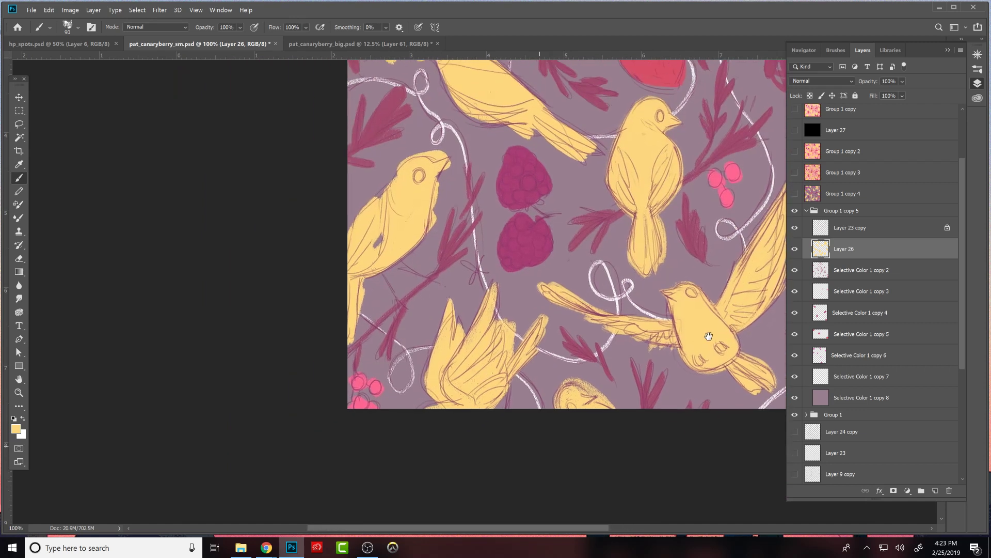
pyautogui.press('e')
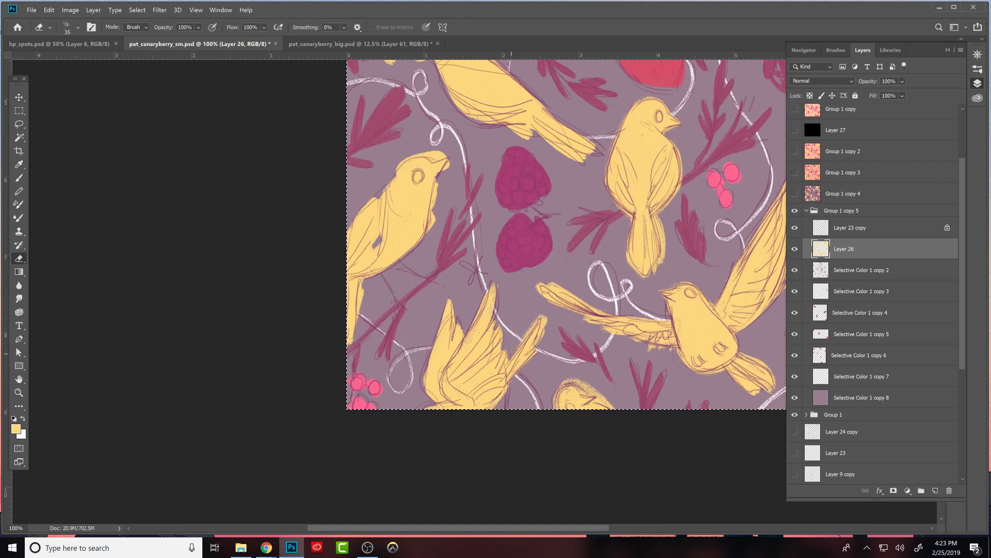
pyautogui.press('b')
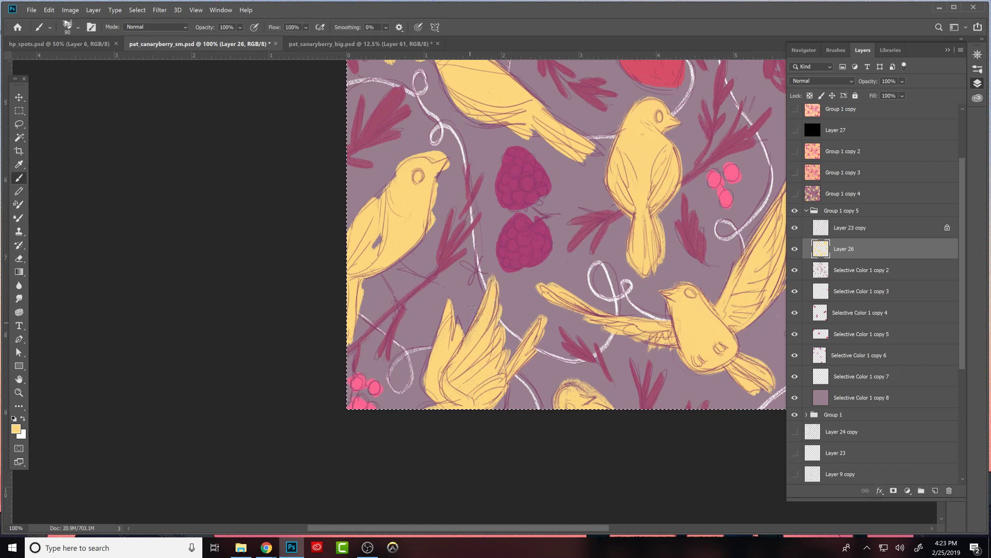
pyautogui.press('e')
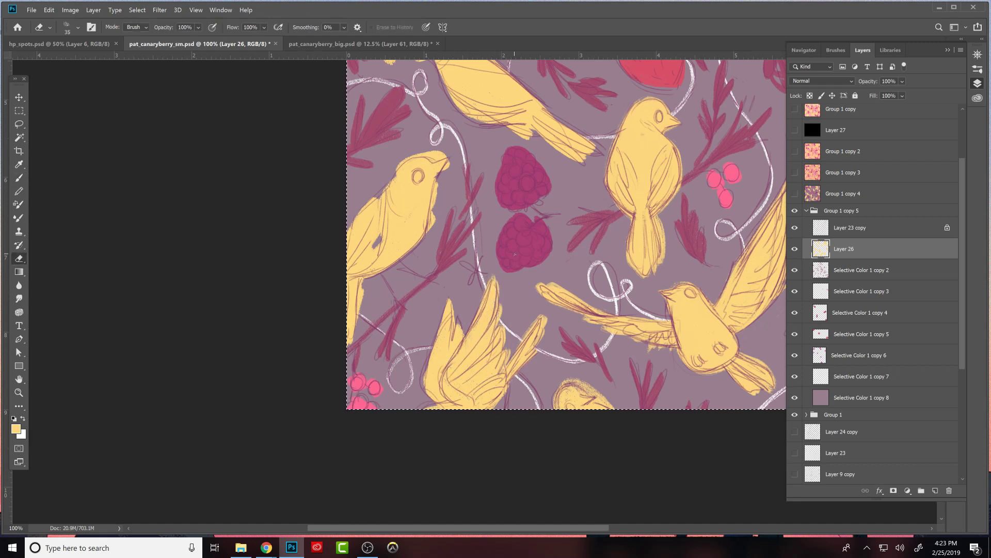
pyautogui.press('b')
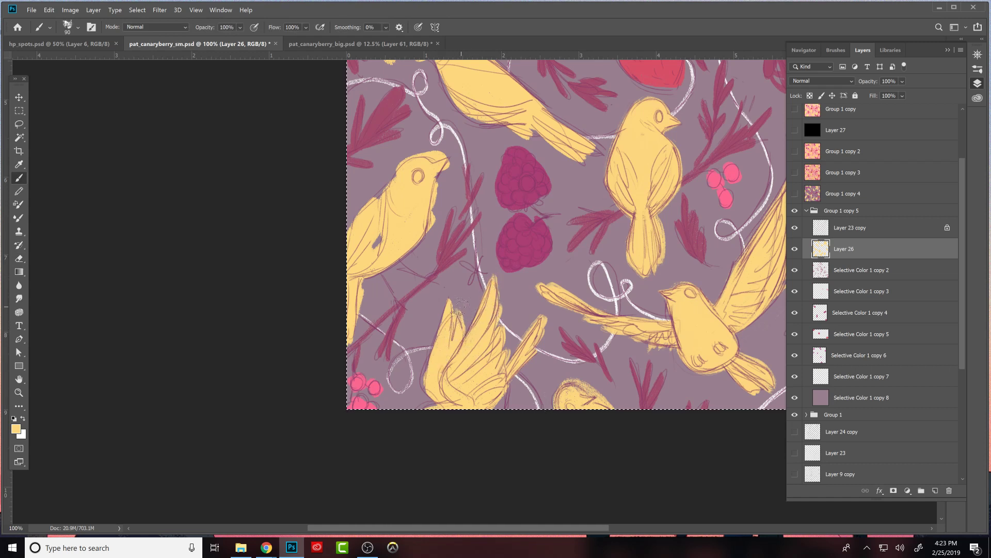
pyautogui.press('e')
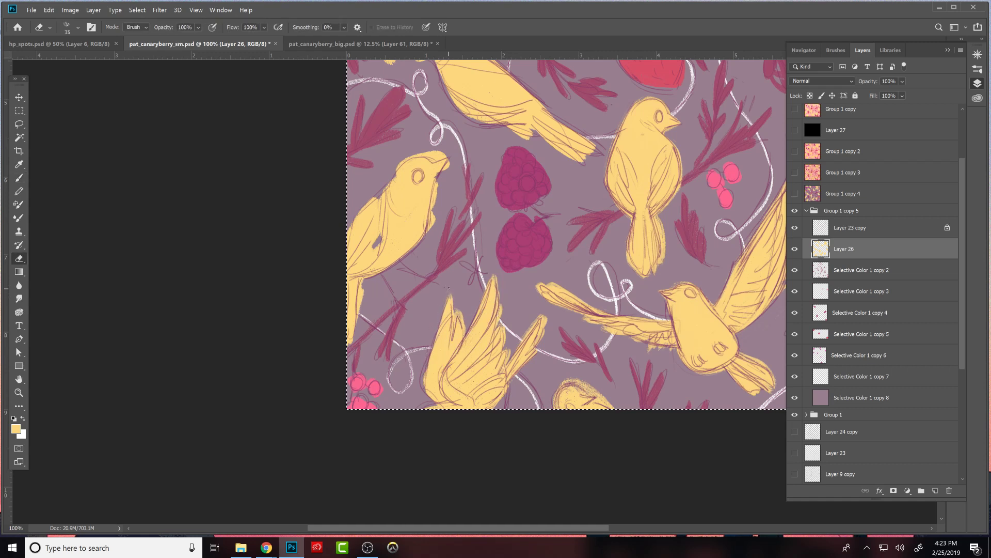
# - Refine the head and beak of the partial bird peeking over the lower canvas edge, brushing yellow and erasing the spill
pyautogui.press('b')
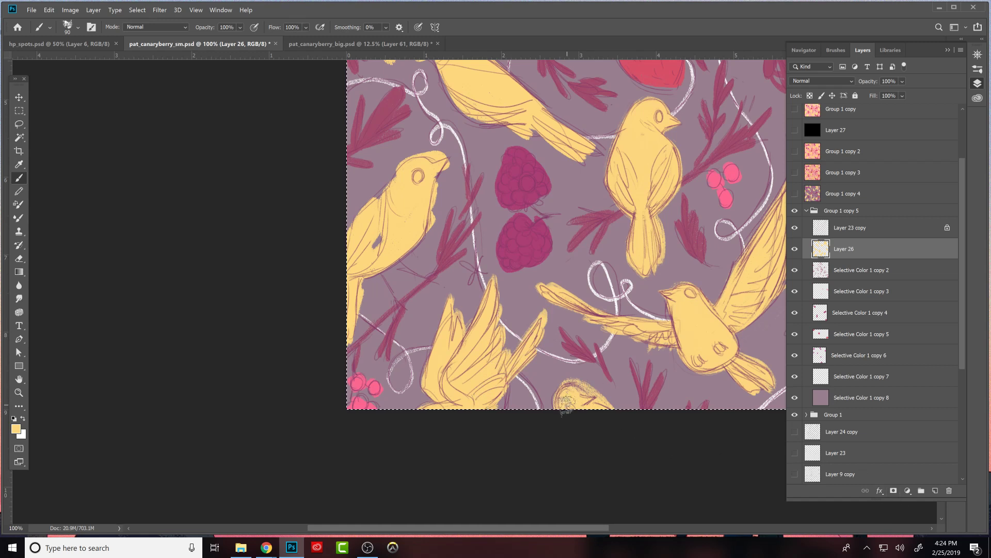
pyautogui.press('e')
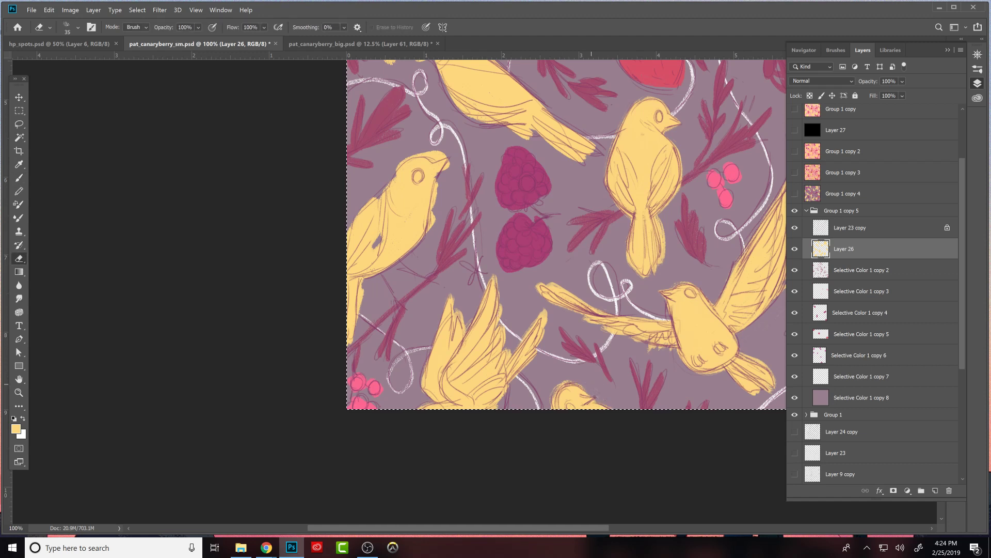
pyautogui.press('b')
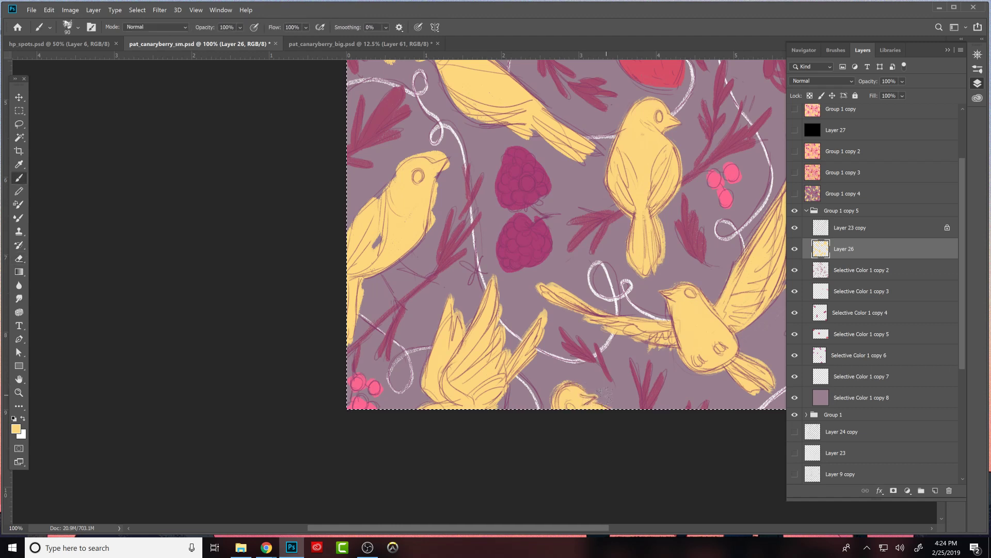
pyautogui.press('e')
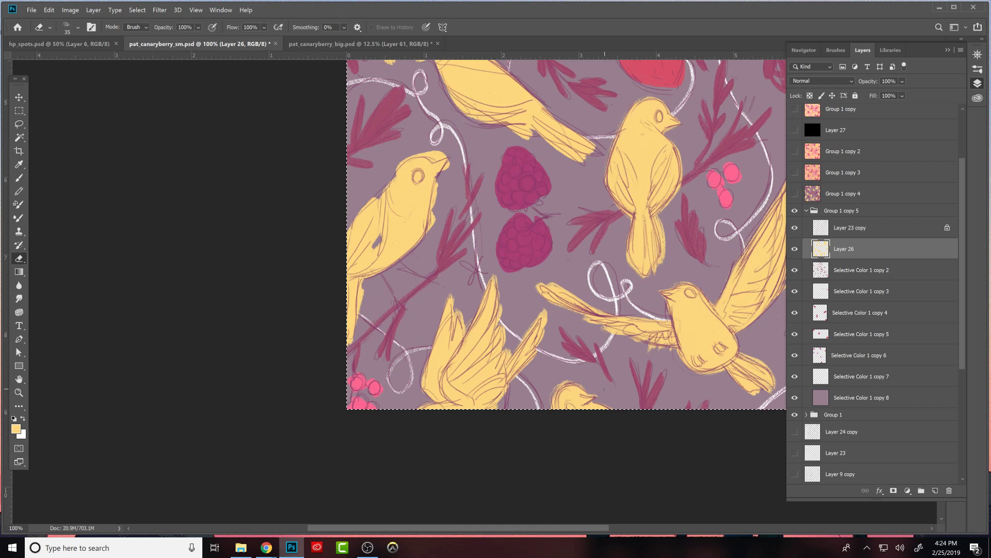
pyautogui.press('b')
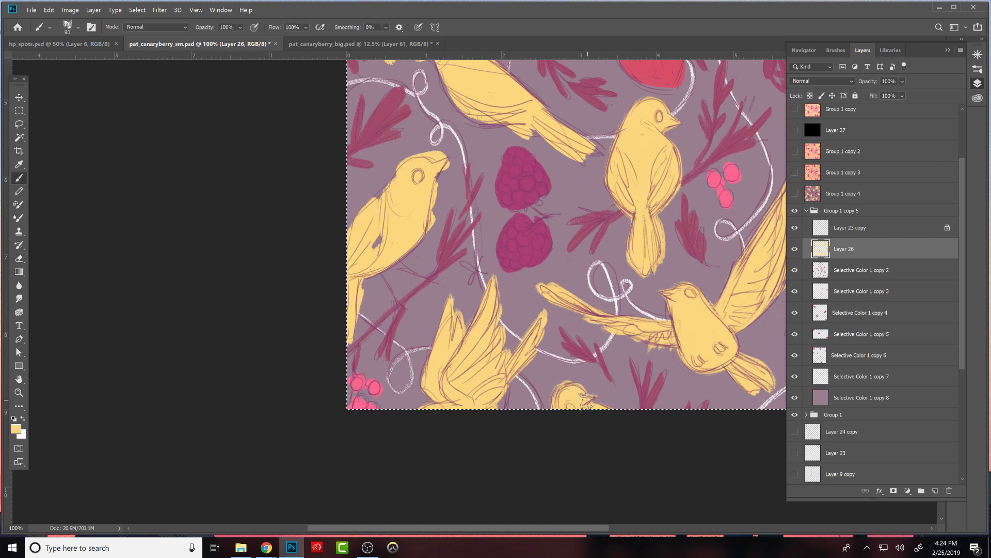
# - Fill the gaps in the round front-facing bird's body with yellow and clean up its outline with the Eraser
pyautogui.moveTo(708, 428); pyautogui.dragTo(549, 484)
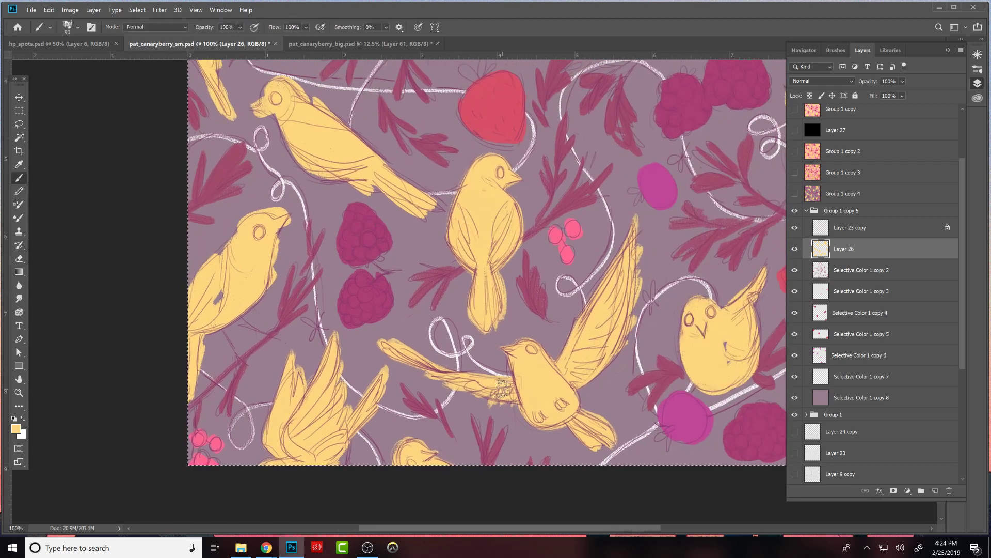
pyautogui.moveTo(749, 355); pyautogui.dragTo(611, 396)
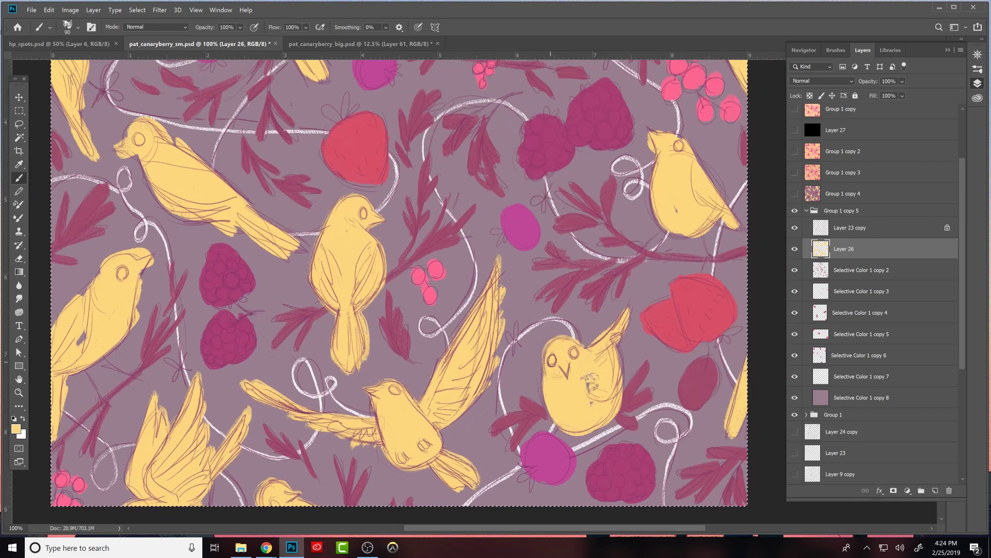
pyautogui.moveTo(555, 367); pyautogui.dragTo(554, 383)
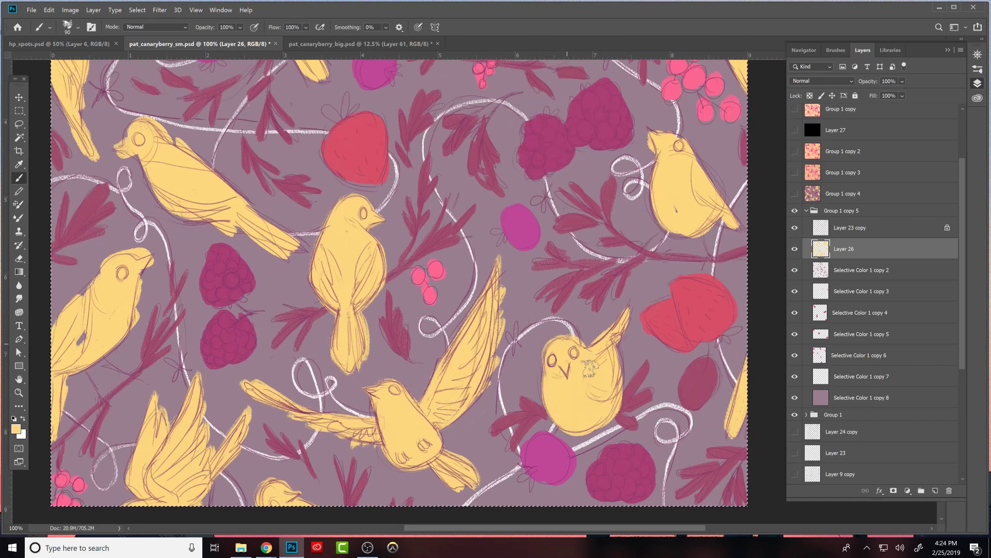
pyautogui.press('e')
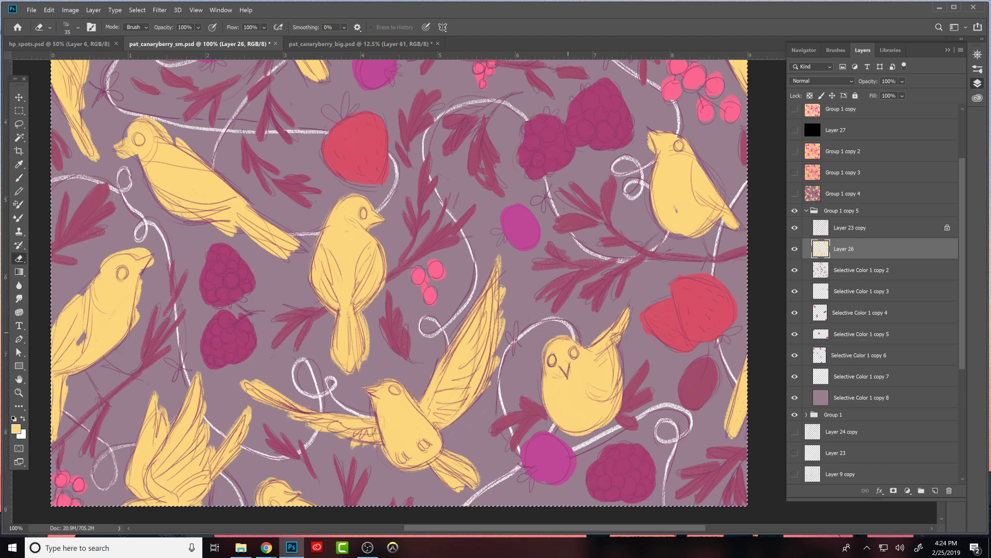
# - Extend the round bird's upturned tail to the sketch outline in yellow and smooth the tail and right body edges
pyautogui.press('b')
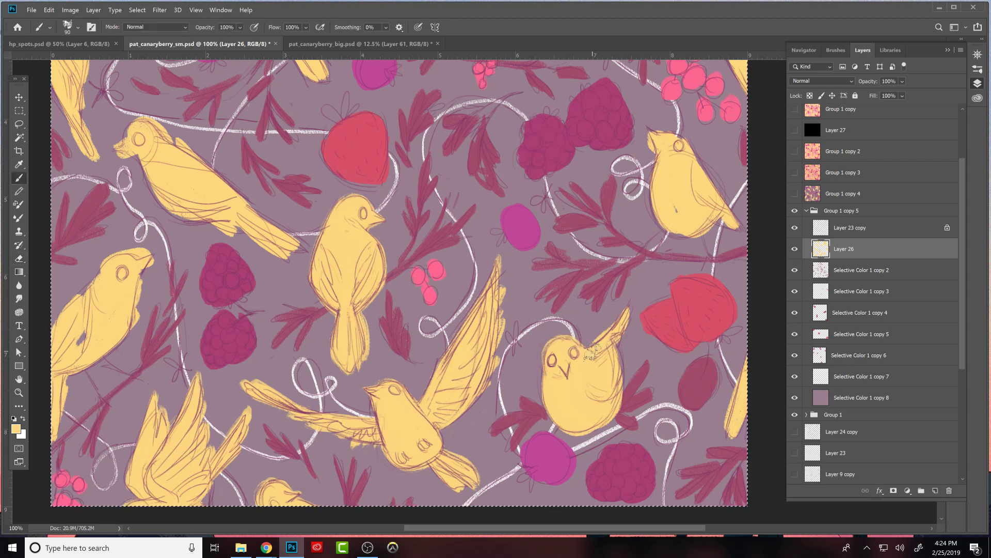
pyautogui.moveTo(587, 355); pyautogui.dragTo(634, 301)
pyautogui.moveTo(615, 337); pyautogui.dragTo(636, 297)
pyautogui.press('e')
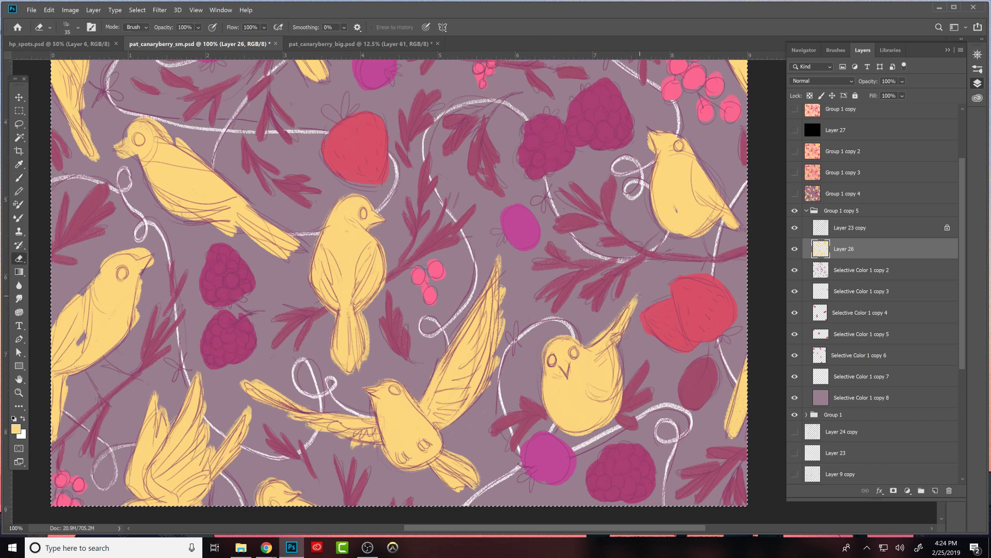
pyautogui.press('b')
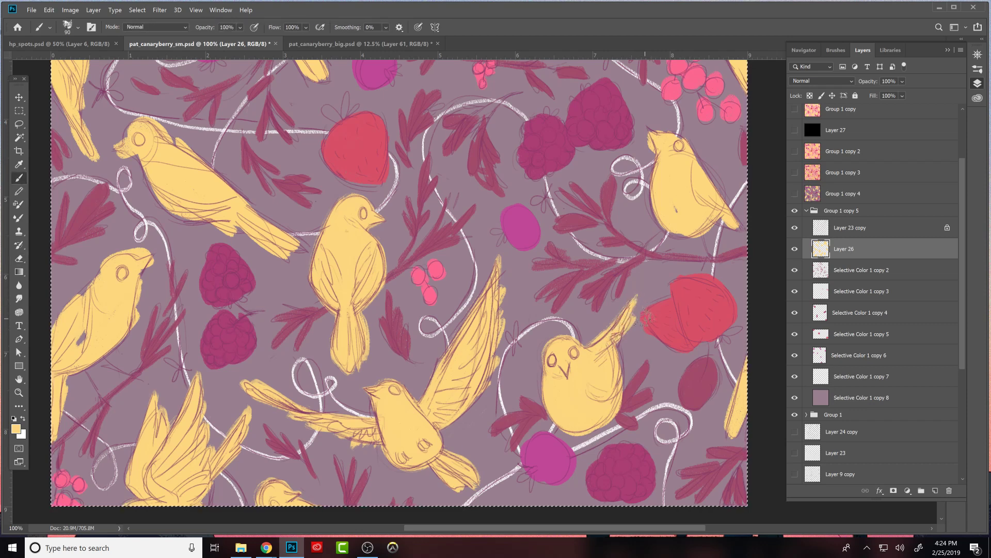
pyautogui.moveTo(608, 344)
pyautogui.mouseDown()
pyautogui.moveTo(614, 382)
pyautogui.moveTo(609, 342)
pyautogui.moveTo(613, 384)
pyautogui.moveTo(630, 379)
pyautogui.moveTo(618, 363)
pyautogui.moveTo(622, 417)
pyautogui.moveTo(588, 421)
pyautogui.moveTo(617, 395)
pyautogui.mouseUp()
# - Reshape the head and beak of the bird near the right canvas edge, brushing in yellow and erasing the excess
pyautogui.moveTo(680, 408); pyautogui.dragTo(614, 451)
pyautogui.moveTo(612, 258); pyautogui.dragTo(621, 250)
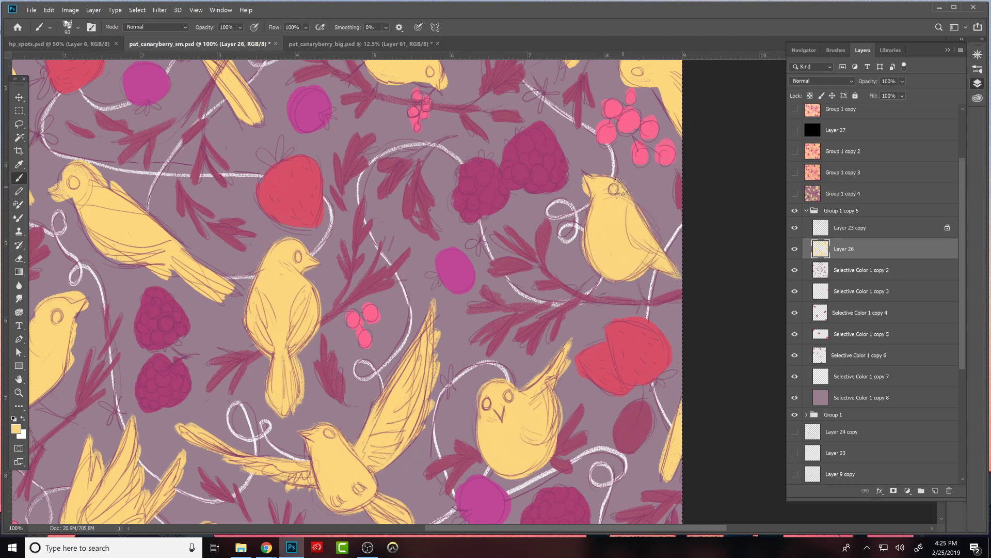
pyautogui.press('e')
pyautogui.press('b')
pyautogui.press('e')
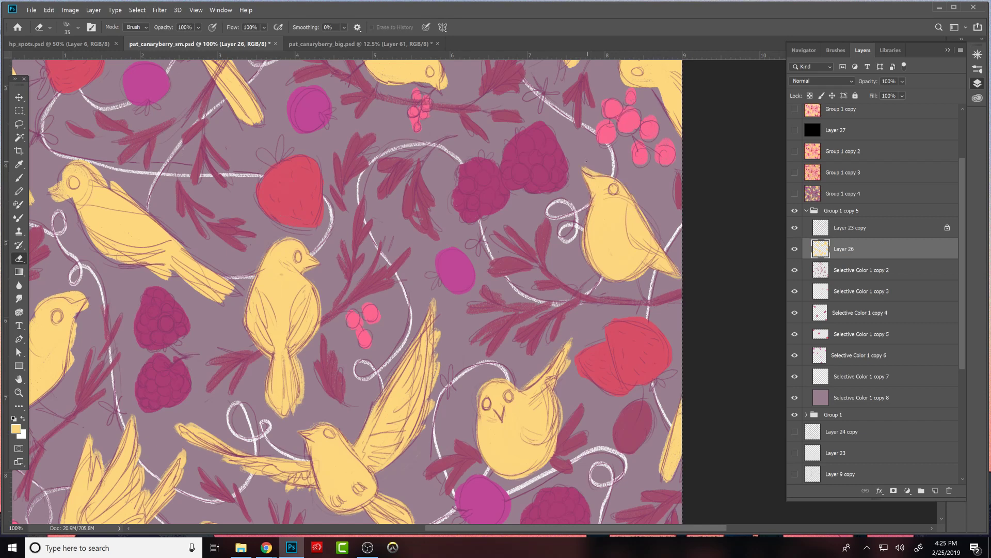
pyautogui.press('b')
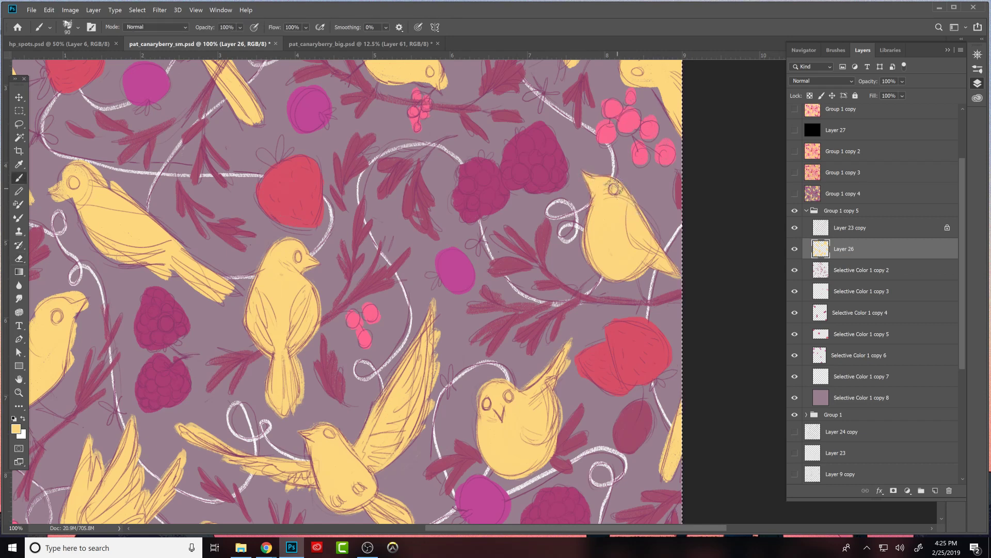
# - Extend the tail of the diagonal bird near the left canvas edge in yellow and trim its edges with the Eraser
pyautogui.press('e')
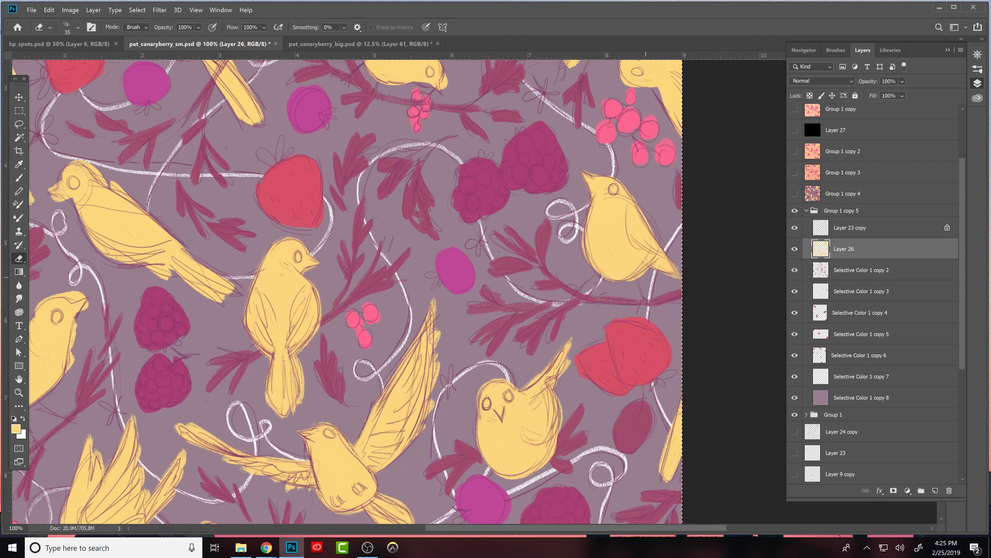
pyautogui.press('b')
pyautogui.moveTo(258, 279)
pyautogui.mouseDown()
pyautogui.moveTo(506, 324)
pyautogui.moveTo(540, 345)
pyautogui.mouseUp()
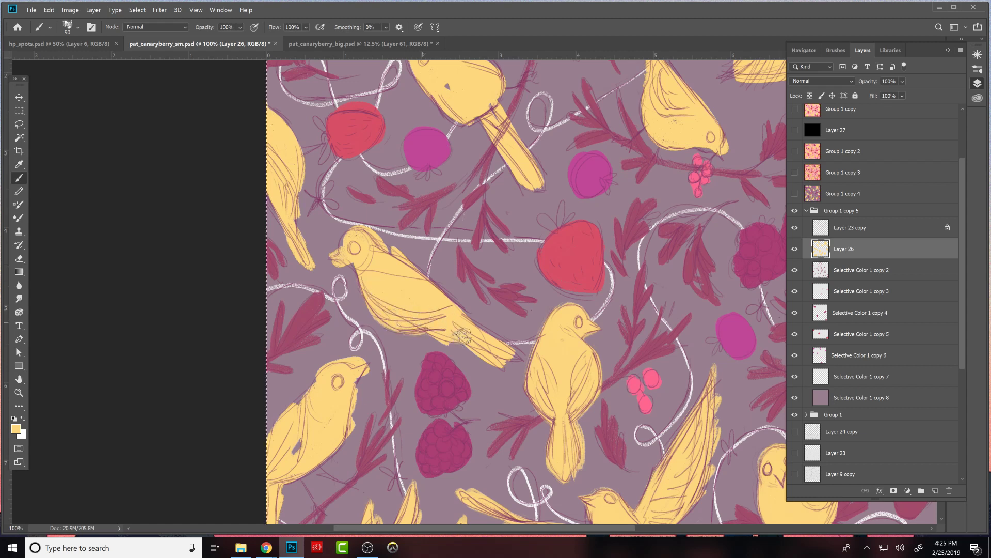
pyautogui.press('e')
pyautogui.press('b')
pyautogui.press('e')
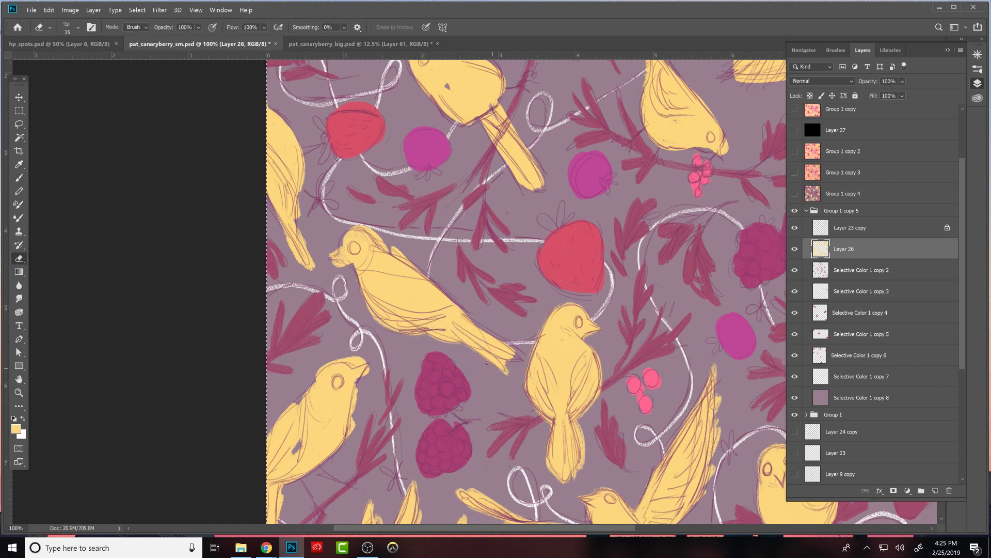
pyautogui.press('b')
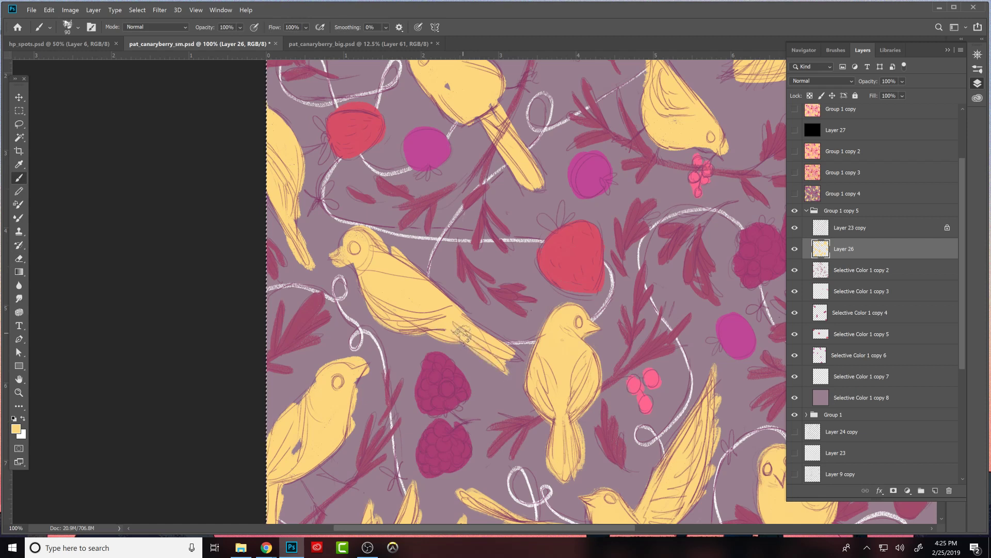
pyautogui.press('e')
pyautogui.press('b')
pyautogui.press('e')
pyautogui.moveTo(488, 341); pyautogui.dragTo(517, 360)
pyautogui.press('b')
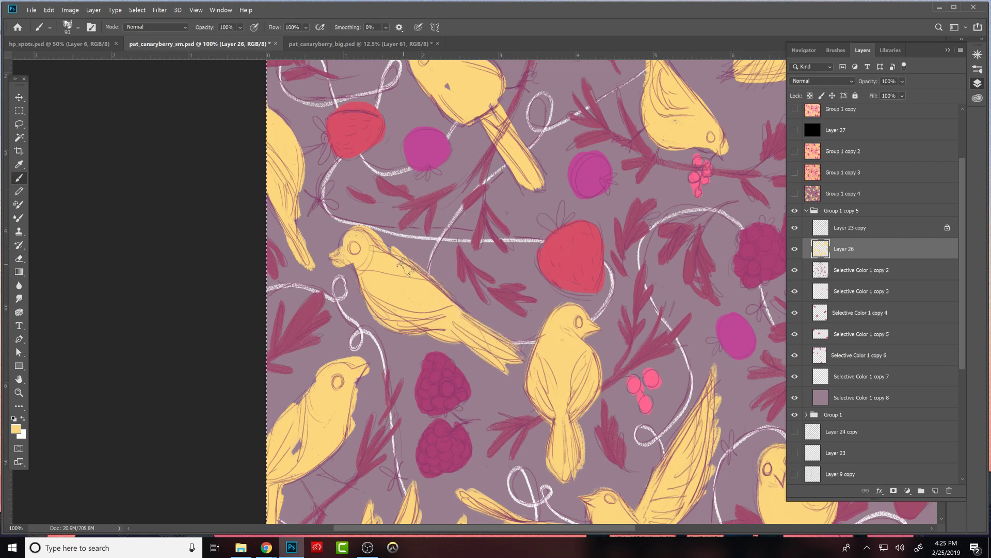
# - Reshape the diagonal bird's back and head with yellow, erasing the excess around the crown and beak
pyautogui.press('e')
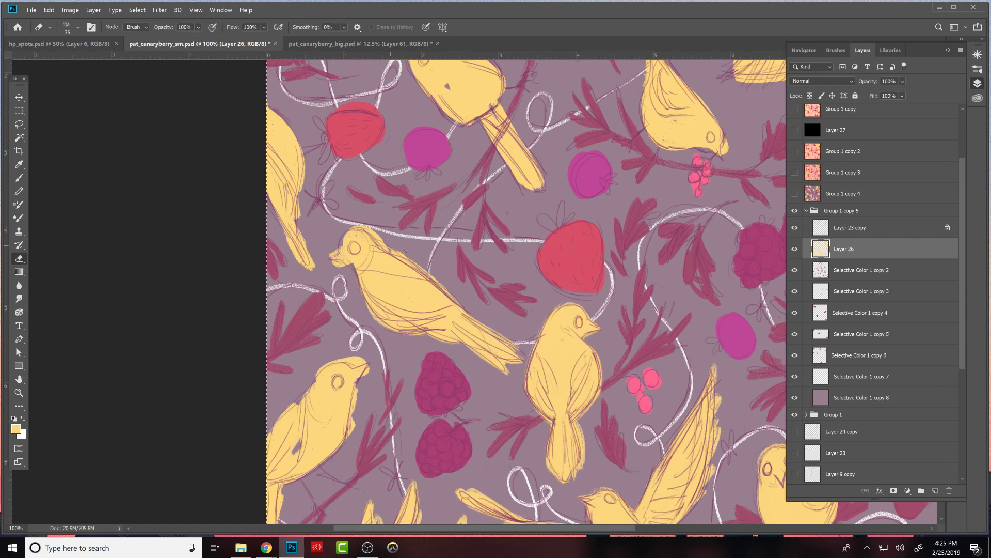
pyautogui.press('b')
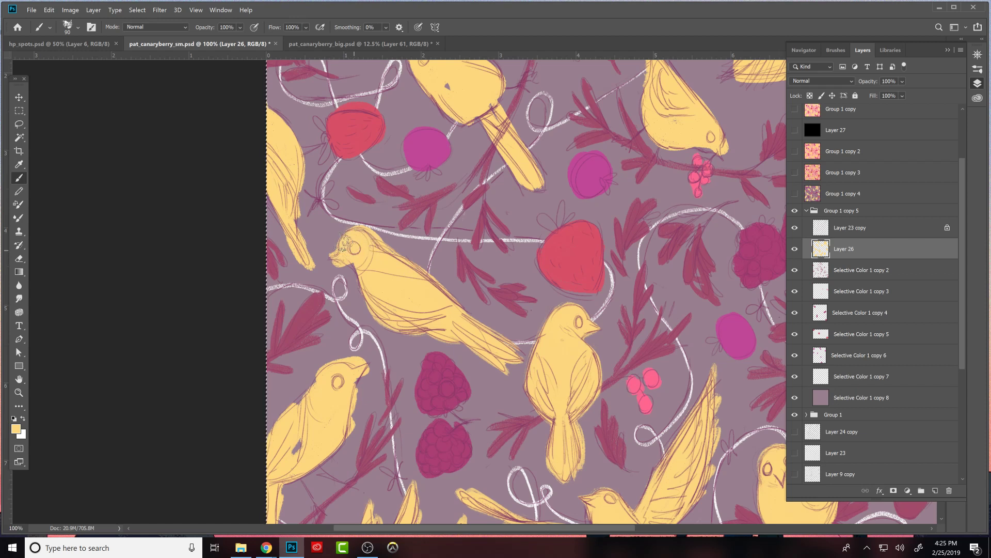
pyautogui.press('e')
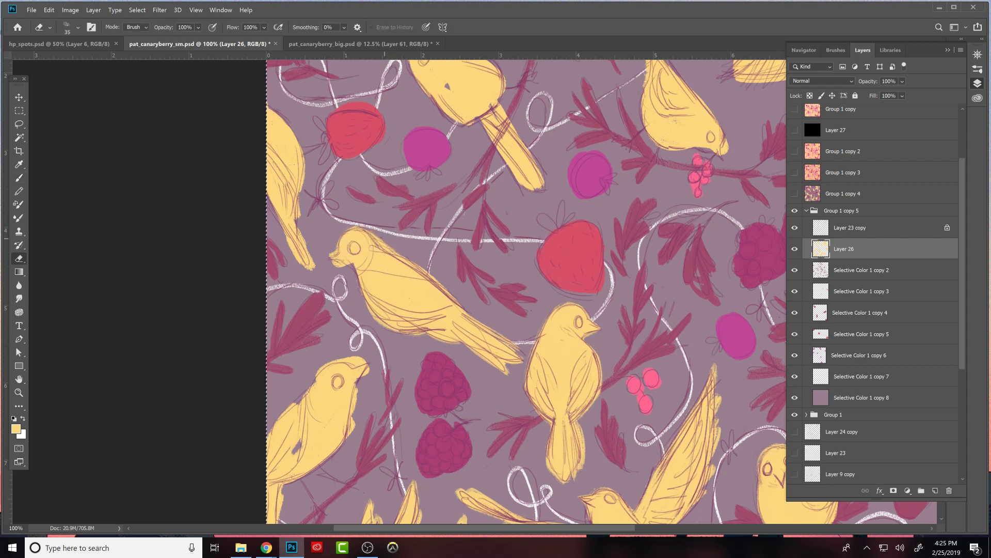
pyautogui.press('b')
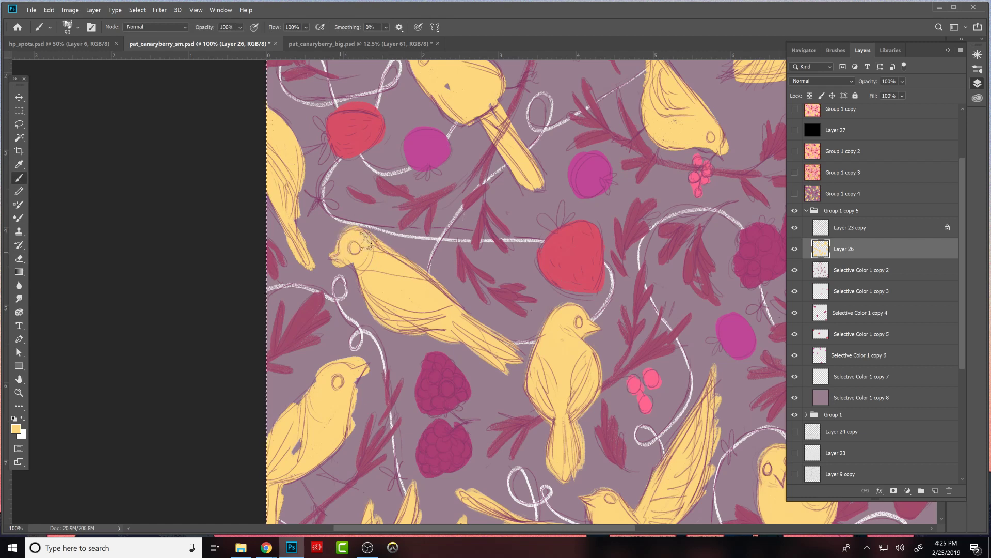
pyautogui.press('e')
pyautogui.press('b')
pyautogui.press('e')
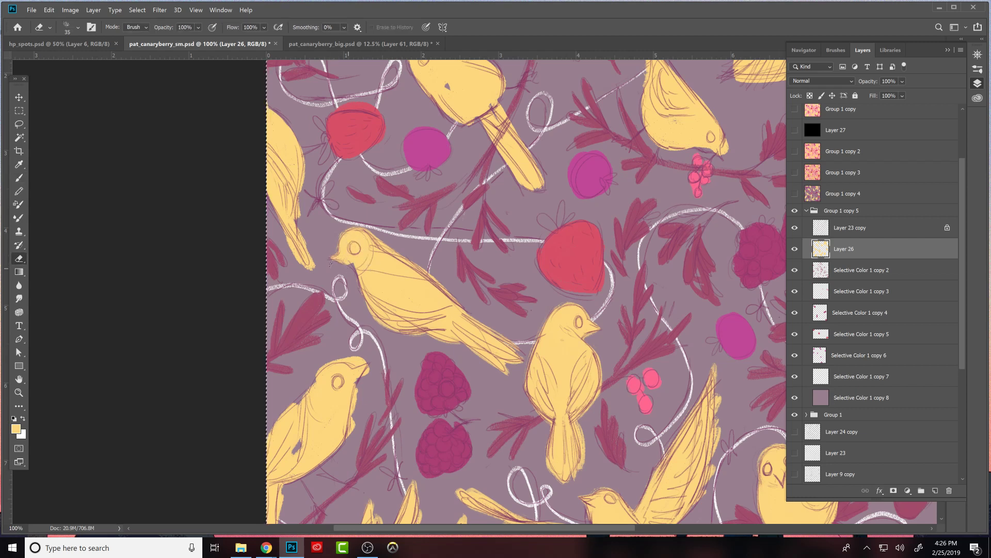
# - Refine the diagonal bird's beak and throat outline with small yellow brush strokes and the Eraser
pyautogui.press('b')
pyautogui.hotkey('ctrl', 'z')
pyautogui.press('e')
pyautogui.press('b')
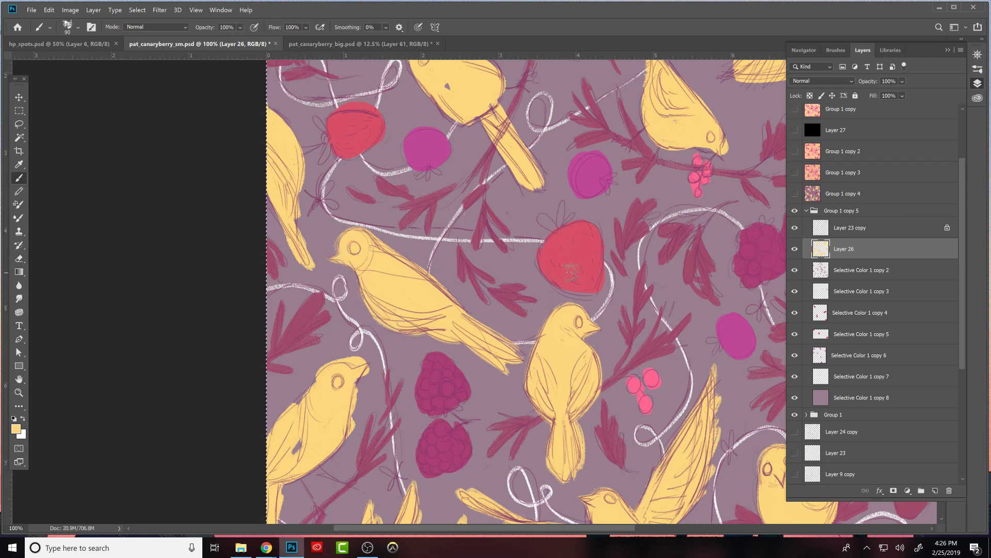
pyautogui.press('e')
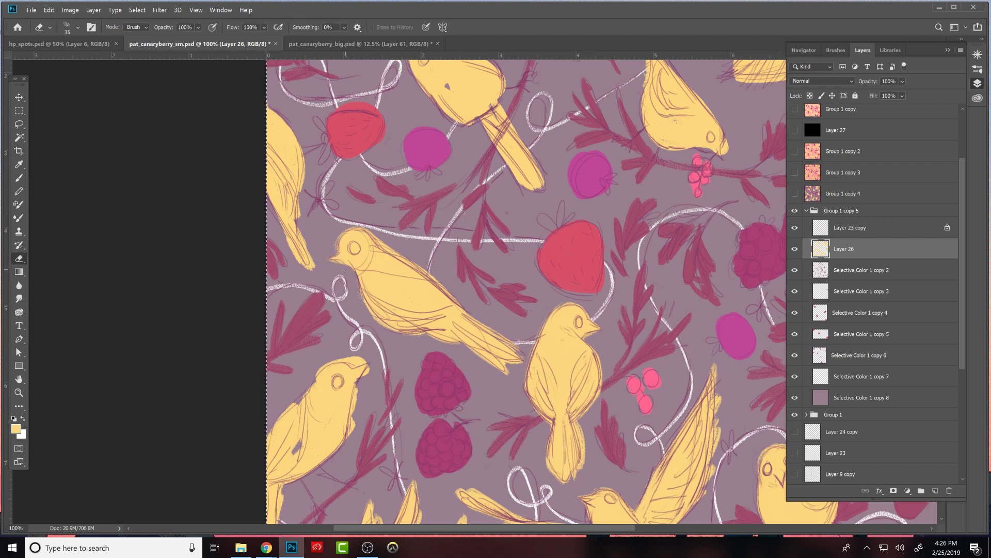
pyautogui.press('b')
pyautogui.moveTo(335, 258); pyautogui.dragTo(357, 269)
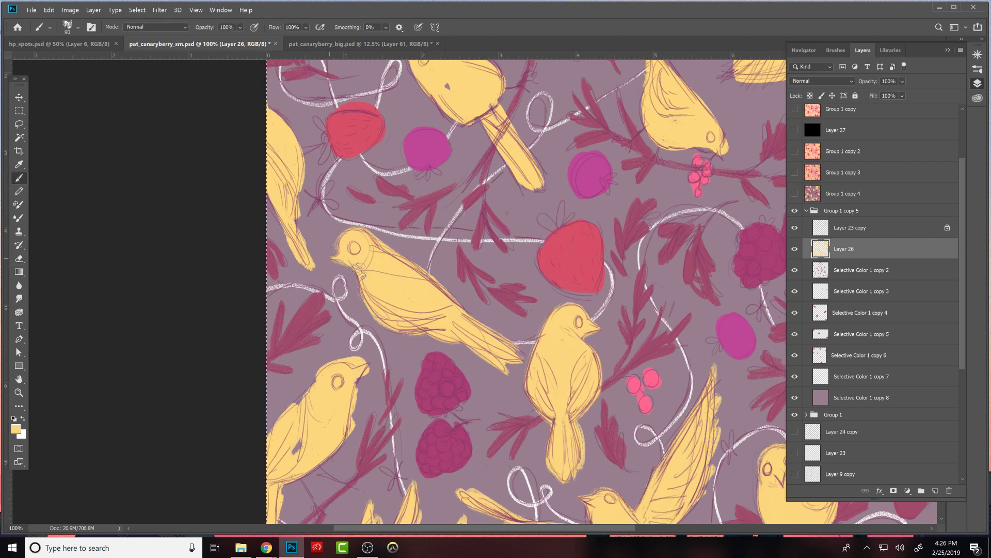
pyautogui.press('e')
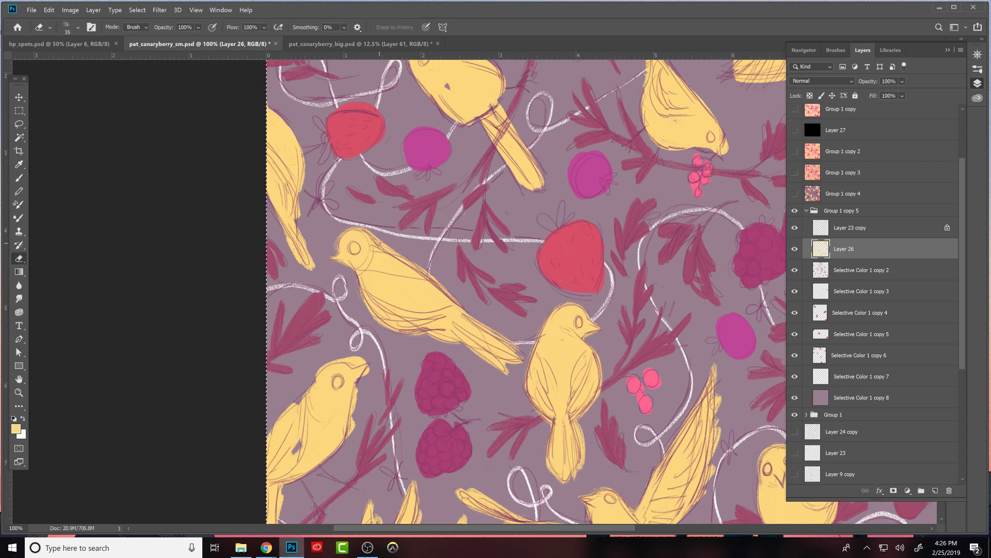
# - Reshape the head, pointed beak and breast of the lower bird cut by the left canvas edge, filling yellow and erasing spill
pyautogui.press('b')
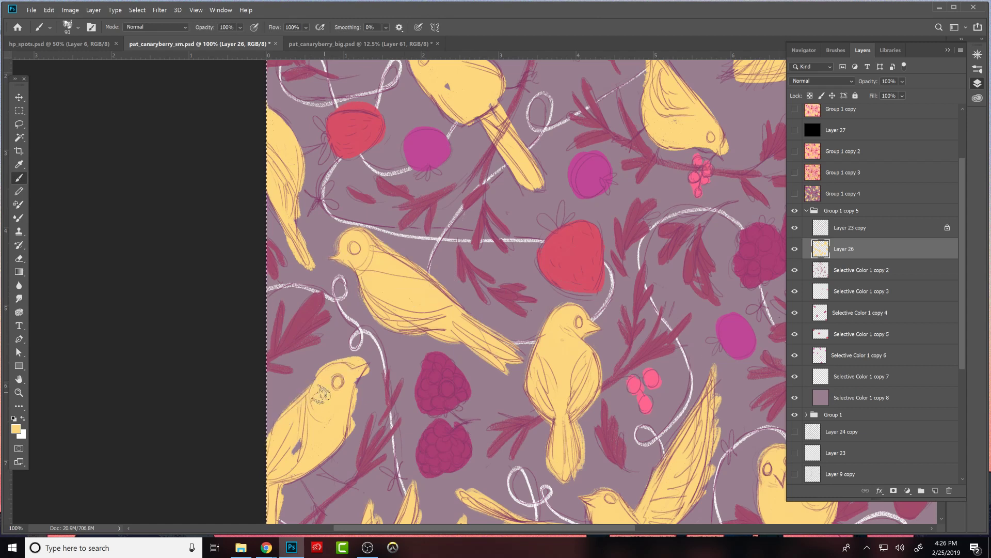
pyautogui.press('e')
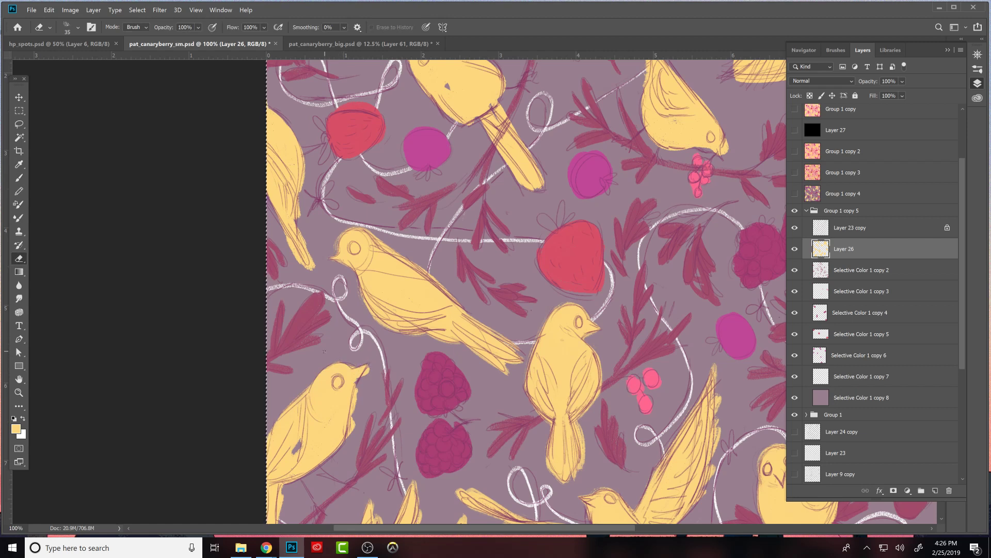
pyautogui.press('b')
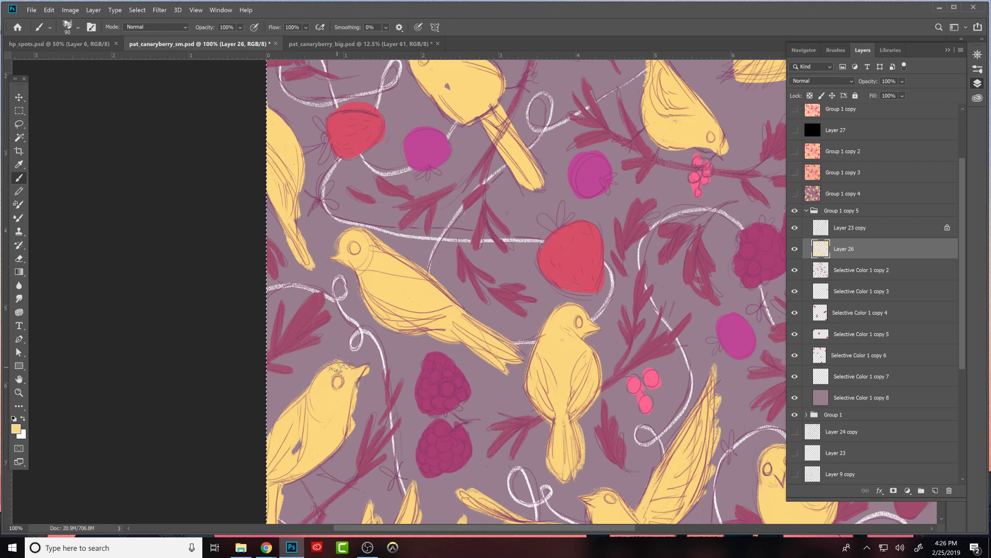
pyautogui.press('e')
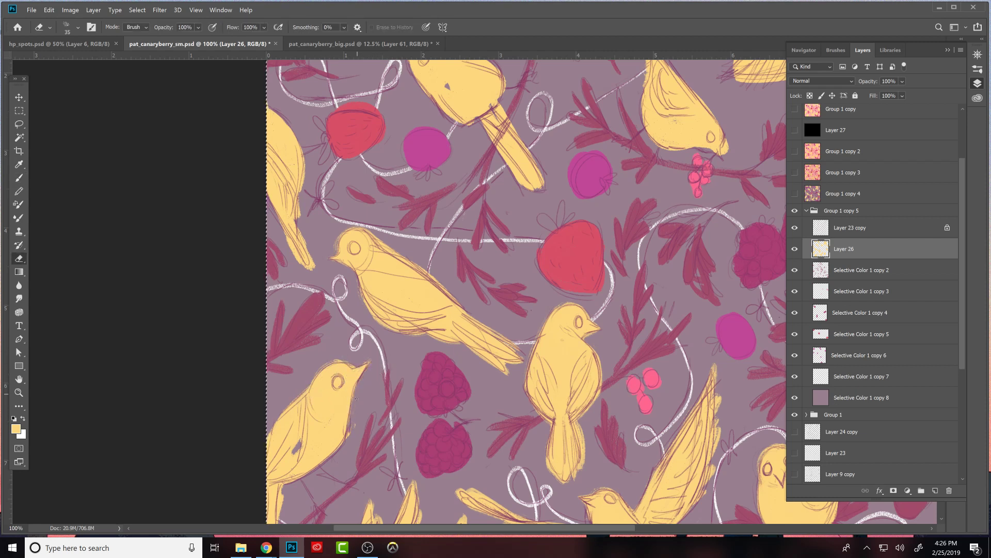
pyautogui.press('b')
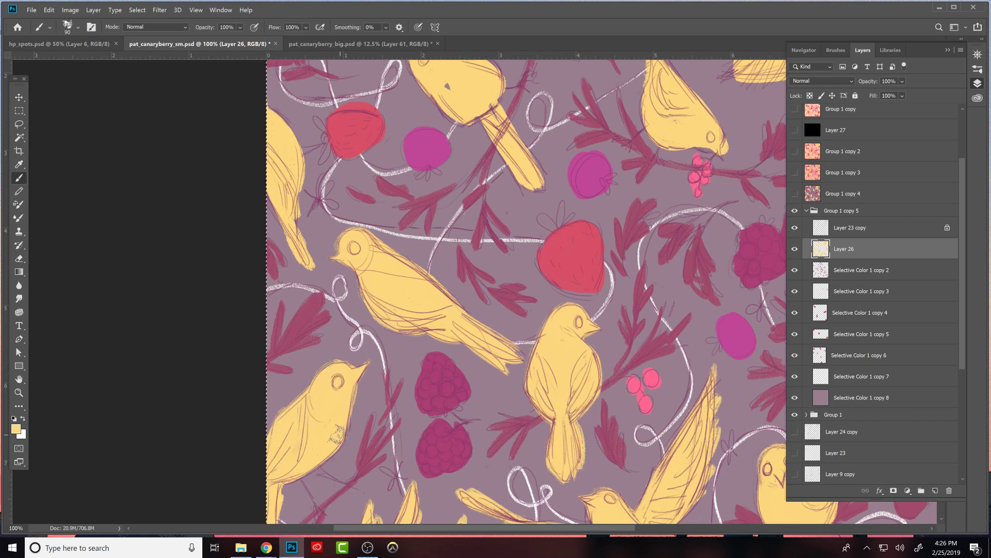
pyautogui.moveTo(482, 434); pyautogui.dragTo(524, 299)
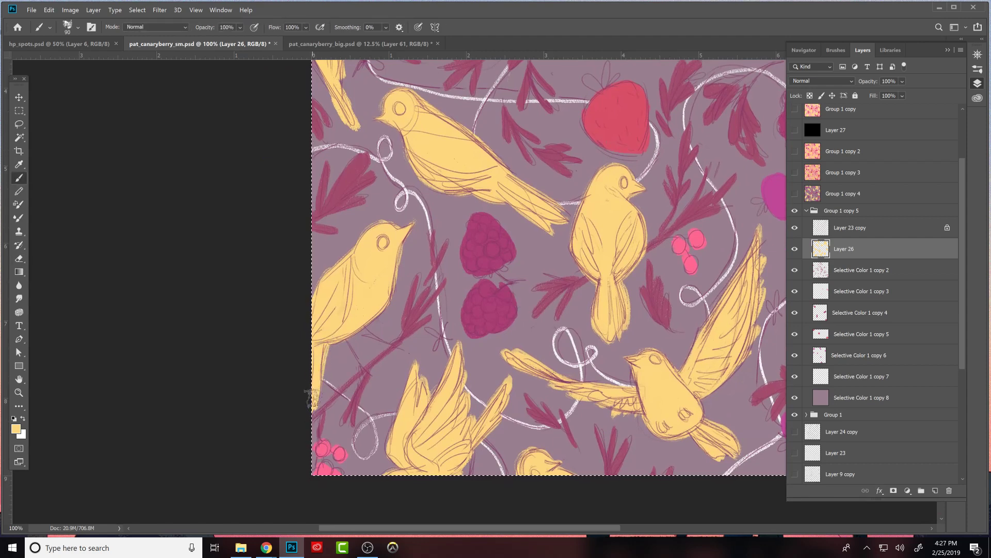
# - Clean up the wing and tail outline of the partial bird halfway up the left canvas edge with Eraser and yellow brush
pyautogui.moveTo(655, 375)
pyautogui.mouseDown()
pyautogui.moveTo(653, 401)
pyautogui.moveTo(697, 543)
pyautogui.moveTo(687, 495)
pyautogui.mouseUp()
pyautogui.press('e')
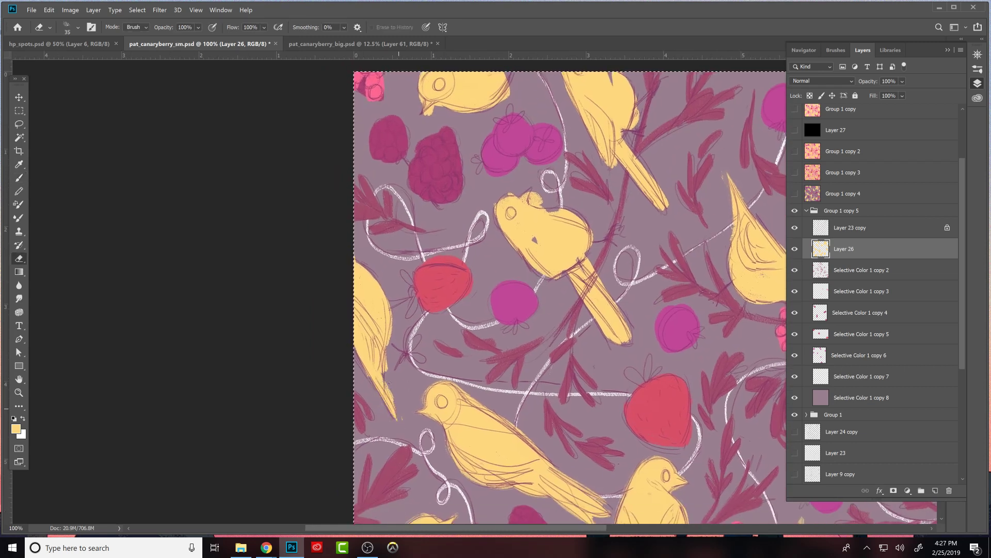
pyautogui.press('b')
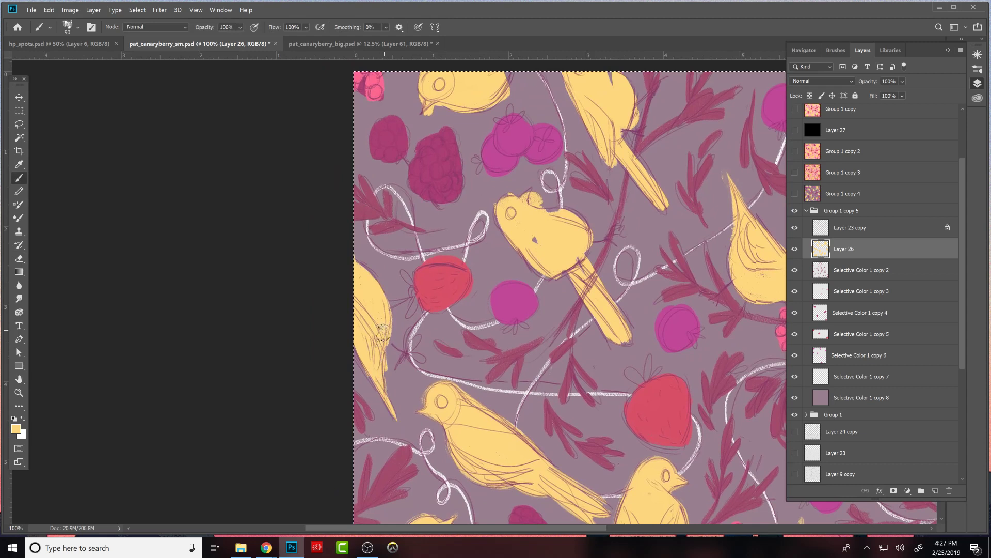
pyautogui.moveTo(379, 357)
pyautogui.mouseDown()
pyautogui.moveTo(352, 285)
pyautogui.moveTo(384, 319)
pyautogui.mouseUp()
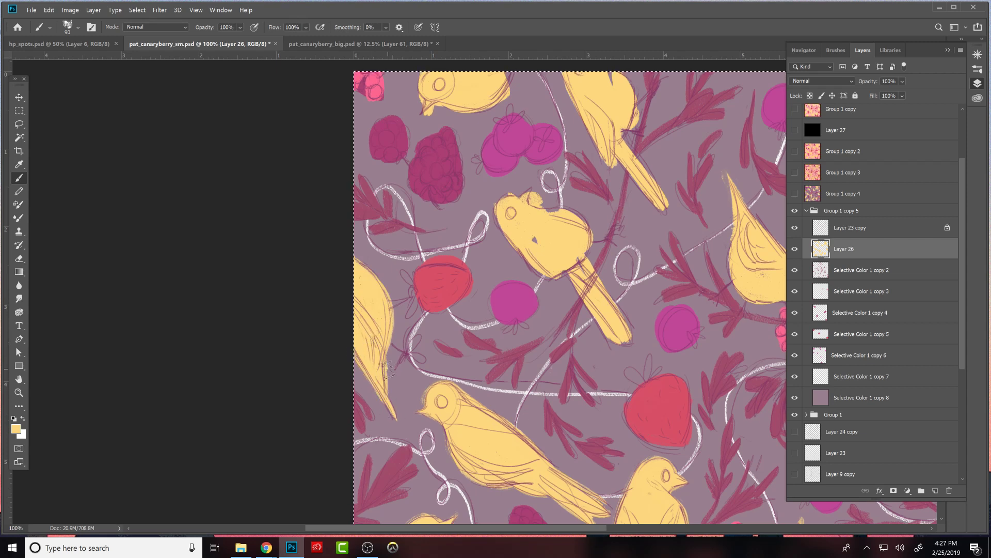
# - Fill the hole in the backward-looking round bird's body with yellow and reshape its head into a pointed upturned beak
pyautogui.moveTo(679, 377); pyautogui.dragTo(522, 442)
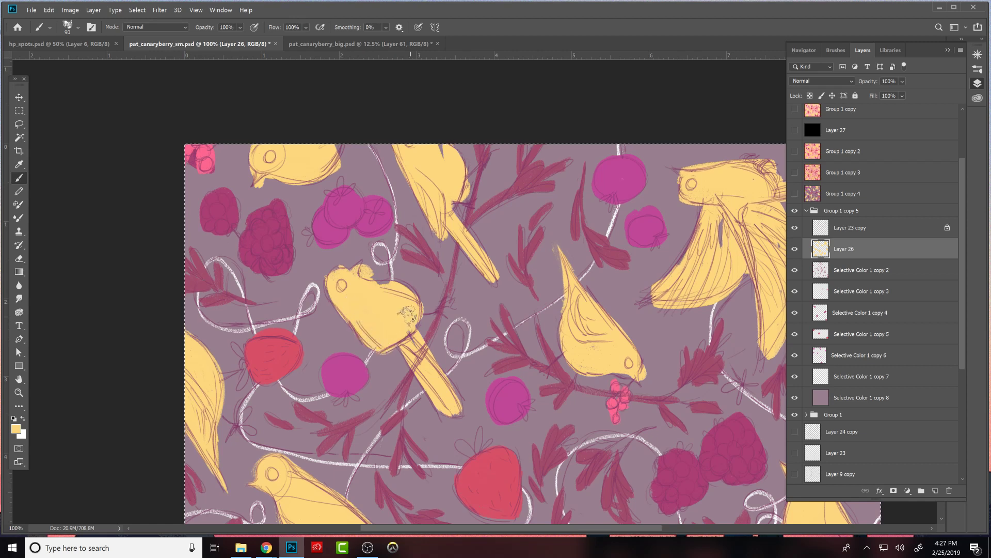
pyautogui.moveTo(389, 287); pyautogui.dragTo(415, 312)
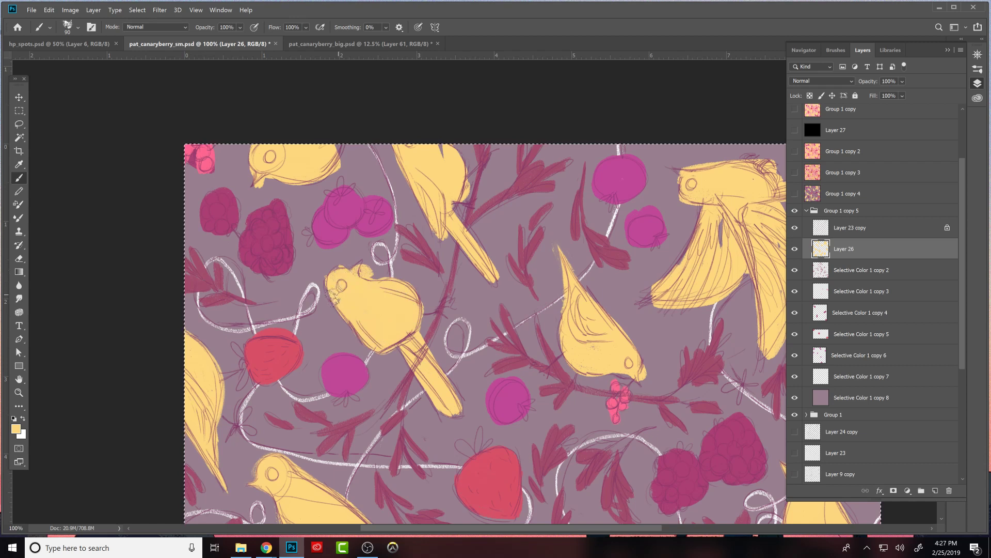
pyautogui.press('e')
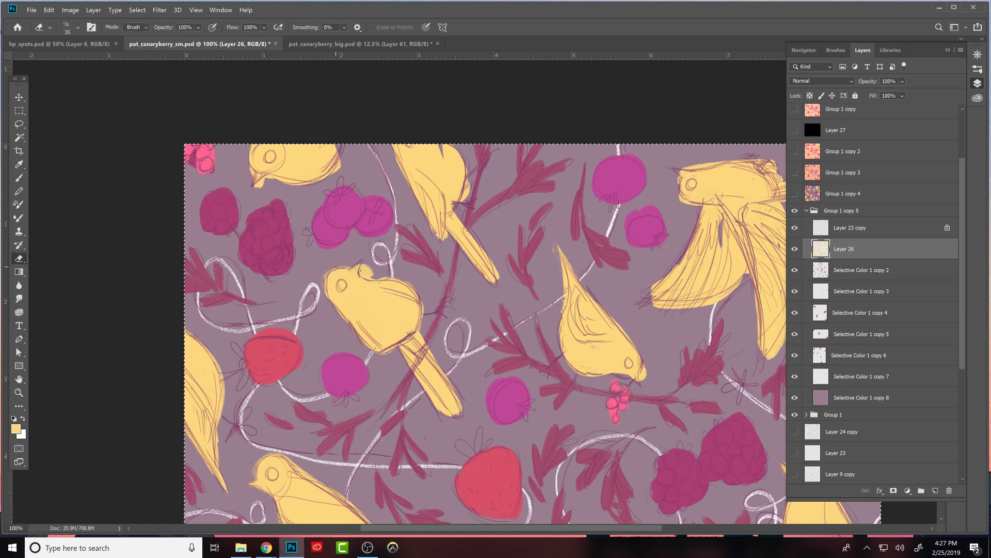
pyautogui.press('b')
pyautogui.moveTo(354, 273); pyautogui.dragTo(361, 260)
pyautogui.press('e')
pyautogui.press('b')
pyautogui.moveTo(353, 281); pyautogui.dragTo(358, 263)
pyautogui.hotkey('ctrl', 'z')
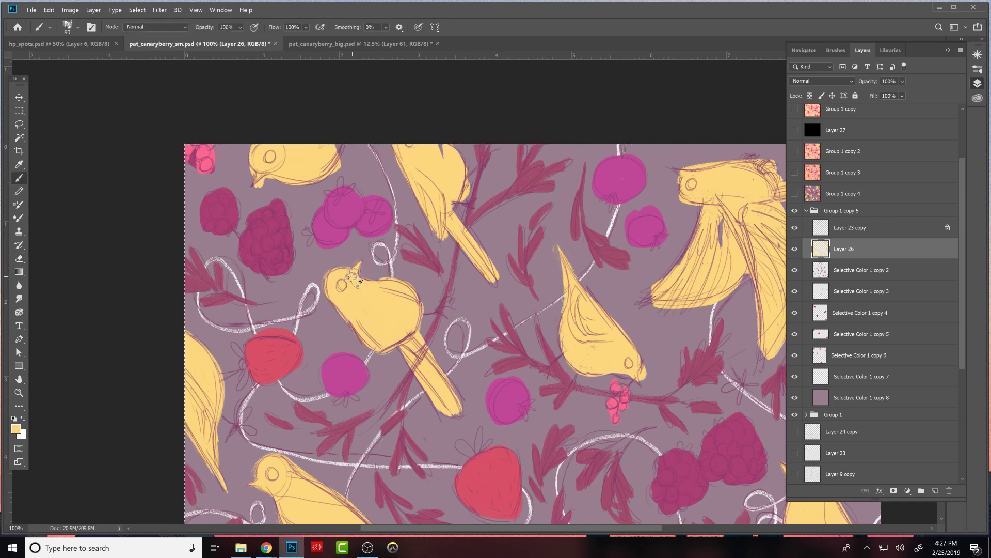
pyautogui.press('e')
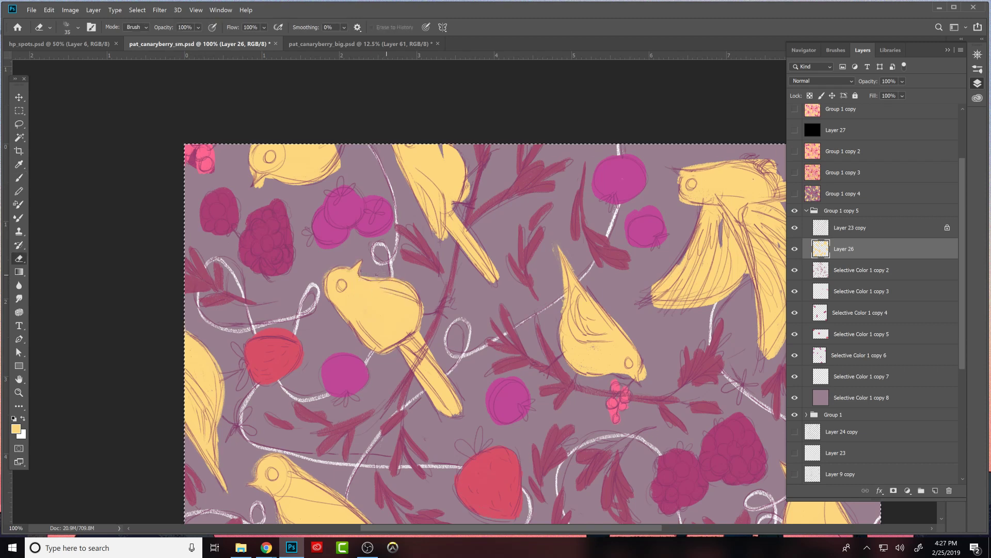
# - Fill out the backward-looking bird's long tail in yellow and trim the tail edges with the Eraser
pyautogui.press('b')
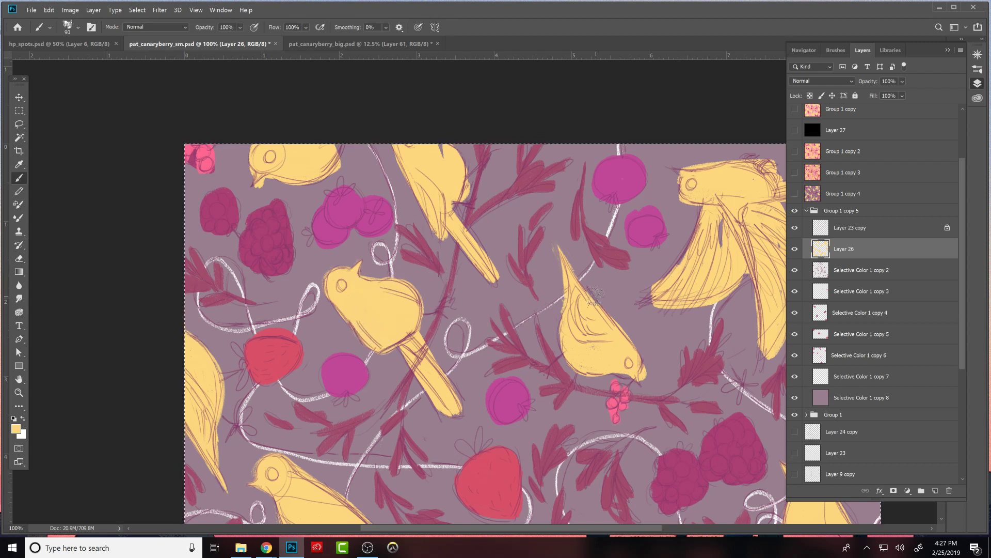
pyautogui.moveTo(444, 408); pyautogui.dragTo(449, 386)
pyautogui.press('e')
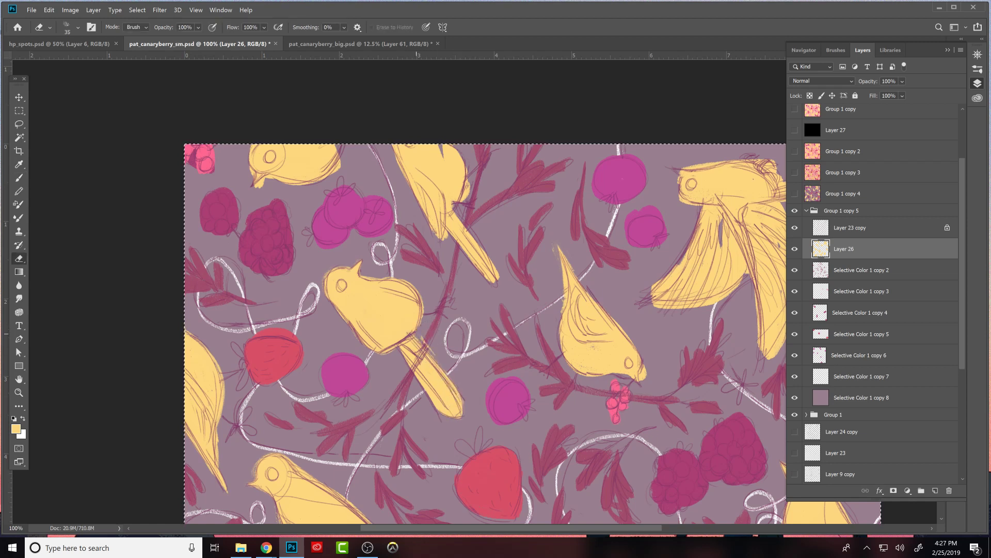
# - Refine the wing, body and long tail of the bird cut by the upper canvas edge, brushing yellow and erasing the overspill
pyautogui.press('b')
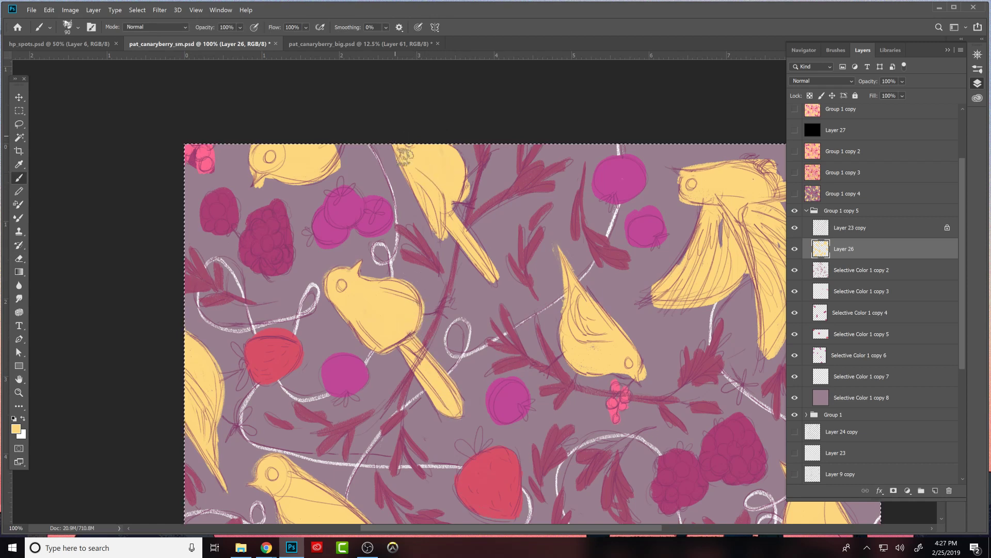
pyautogui.press('e')
pyautogui.press('b')
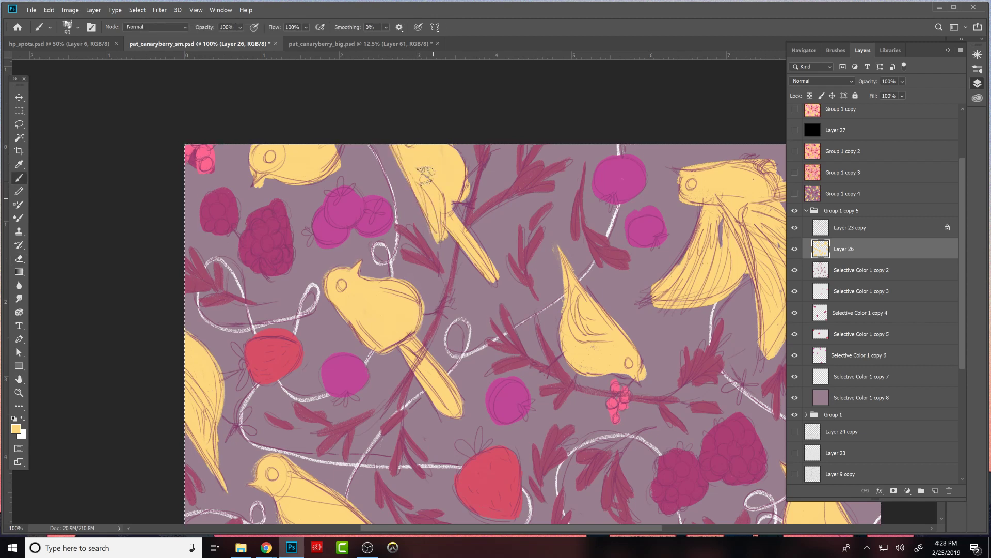
pyautogui.press('e')
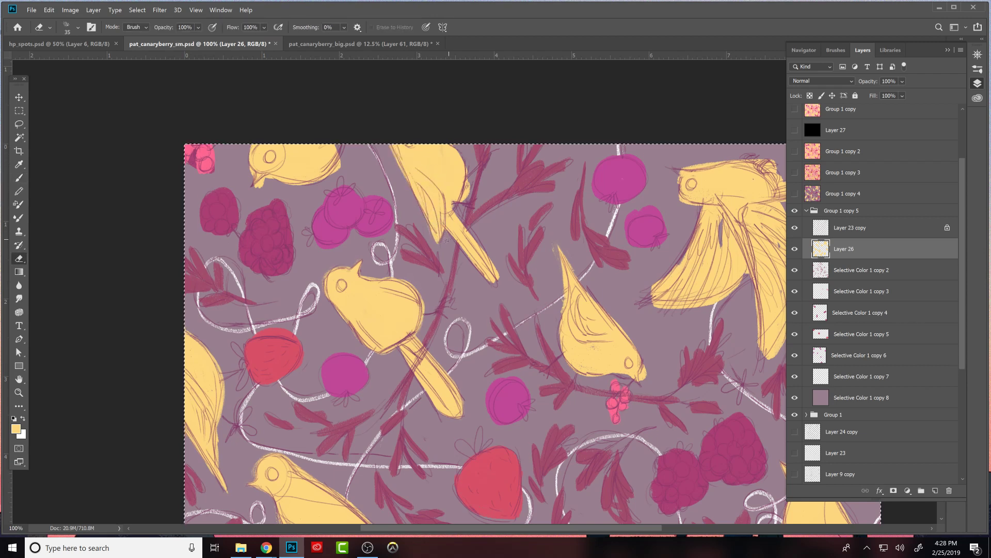
pyautogui.press('b')
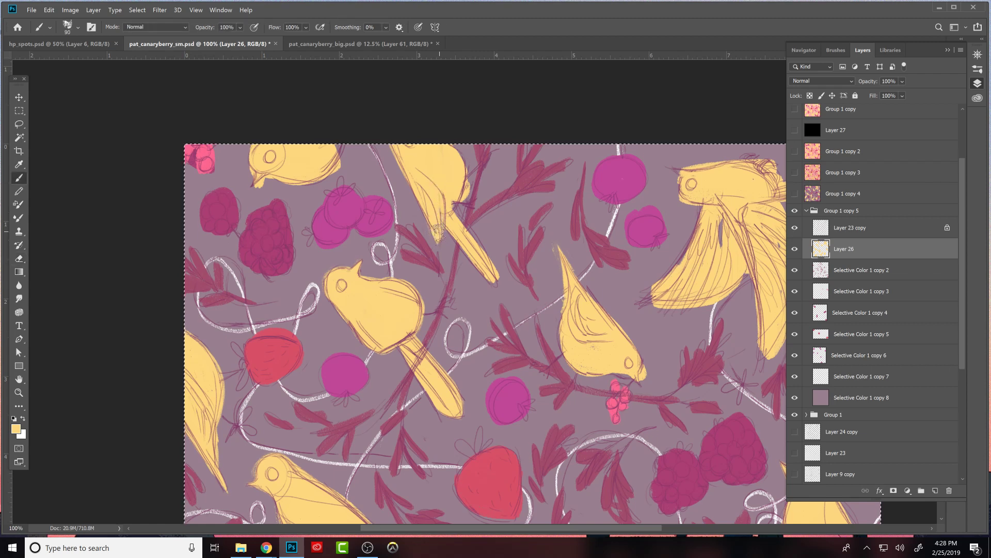
pyautogui.moveTo(460, 182)
pyautogui.mouseDown()
pyautogui.moveTo(457, 204)
pyautogui.moveTo(444, 190)
pyautogui.moveTo(446, 203)
pyautogui.moveTo(486, 261)
pyautogui.moveTo(441, 206)
pyautogui.moveTo(487, 273)
pyautogui.moveTo(466, 224)
pyautogui.moveTo(491, 279)
pyautogui.mouseUp()
pyautogui.press('e')
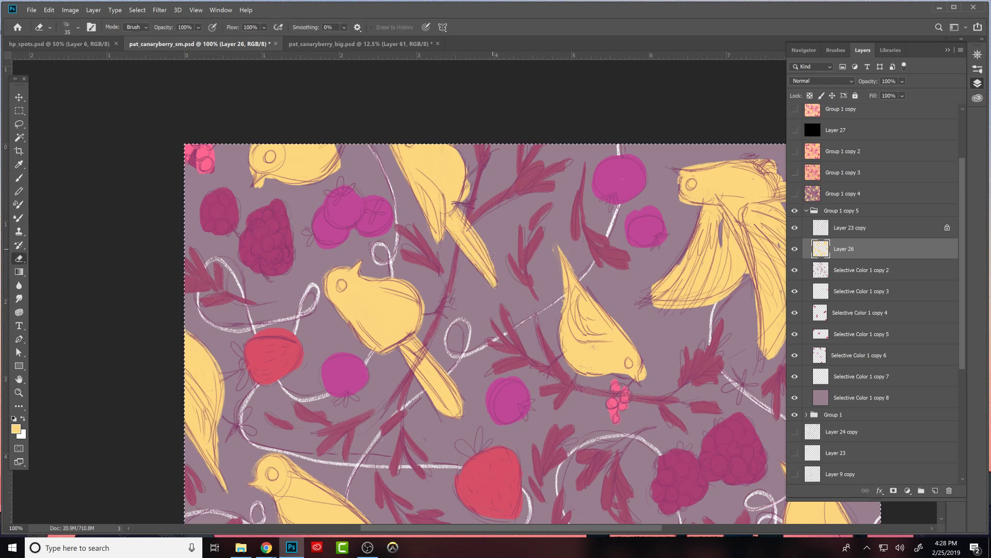
# - Touch up the tail and body edge of the bird hanging from the upper canvas edge with the yellow brush
pyautogui.press('b')
pyautogui.moveTo(487, 272); pyautogui.dragTo(462, 227)
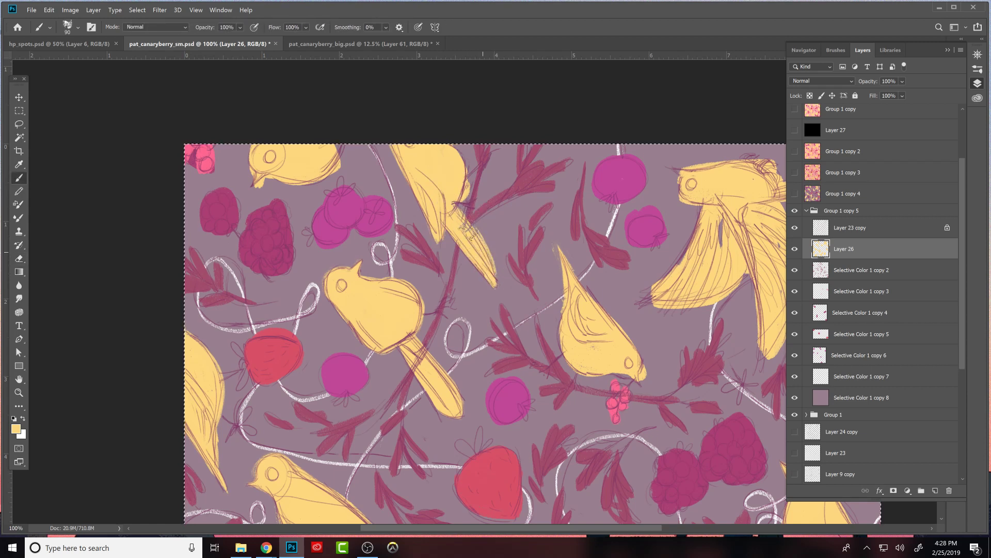
pyautogui.moveTo(462, 191); pyautogui.dragTo(451, 212)
pyautogui.press('e')
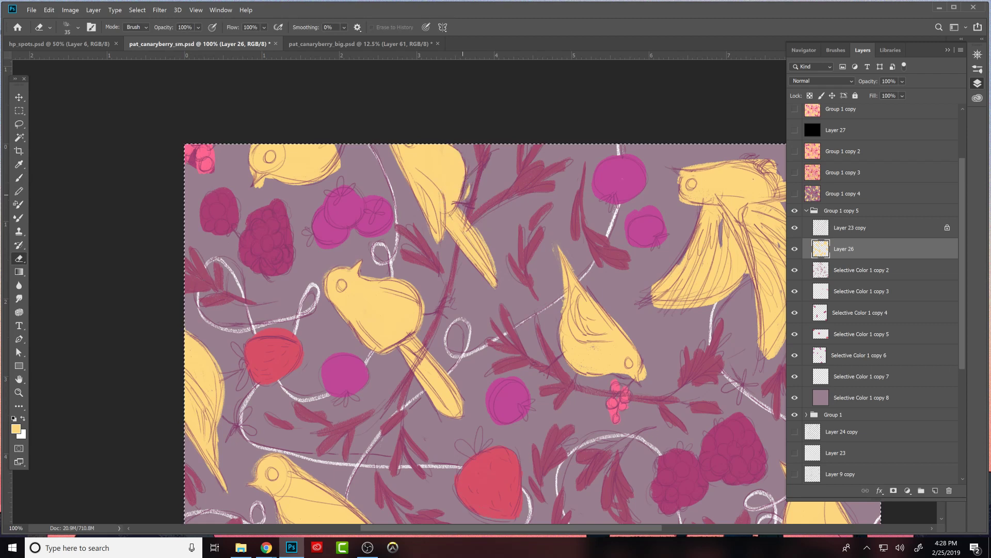
# - Smooth the body edge of the upper-left bird cut by the canvas edge and trim its beak to a fine downward point
pyautogui.press('b')
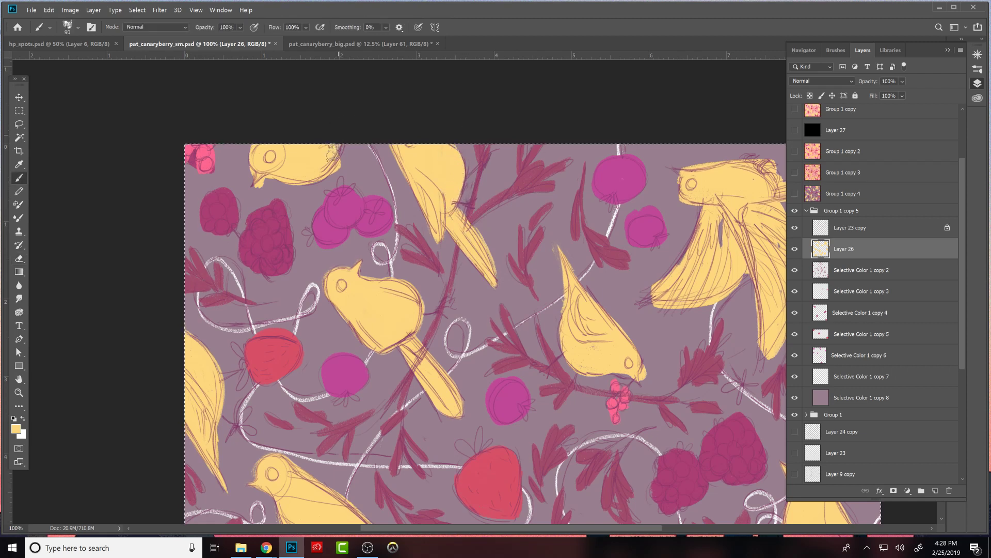
pyautogui.press('e')
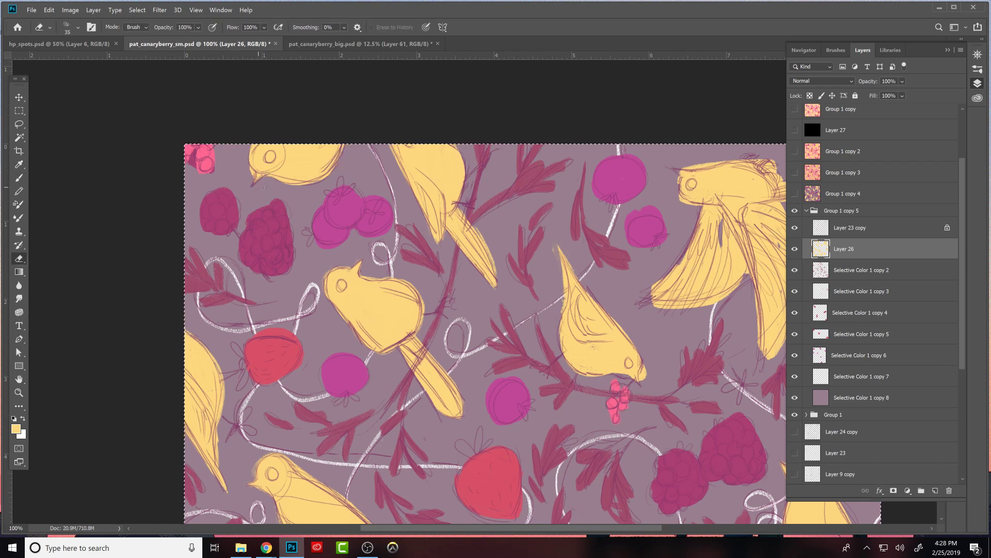
pyautogui.press('b')
pyautogui.press('e')
pyautogui.press('b')
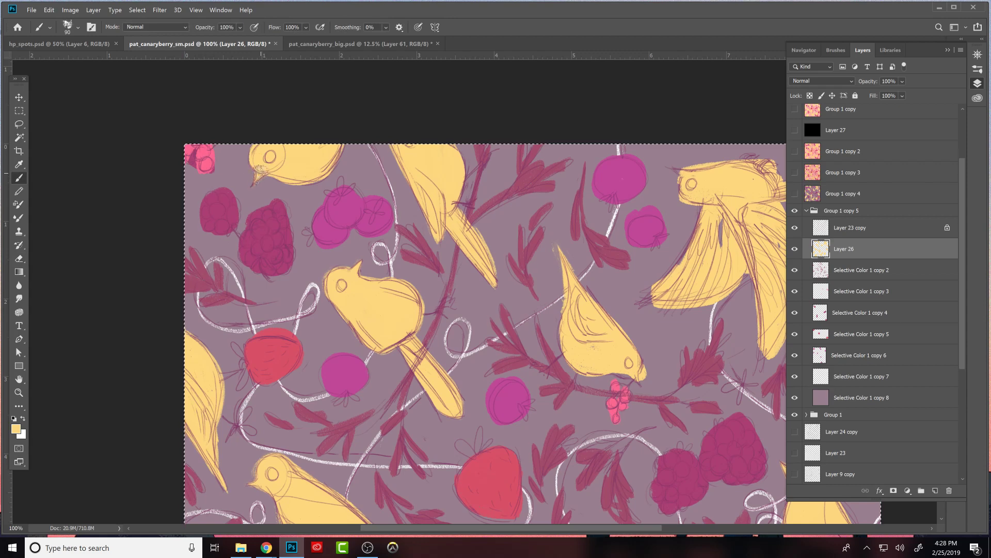
# - Refine the head and beak of the downward-facing bird above the pink berries, alternating yellow brush and Eraser
pyautogui.moveTo(655, 367)
pyautogui.mouseDown()
pyautogui.moveTo(557, 343)
pyautogui.moveTo(520, 347)
pyautogui.moveTo(531, 348)
pyautogui.mouseUp()
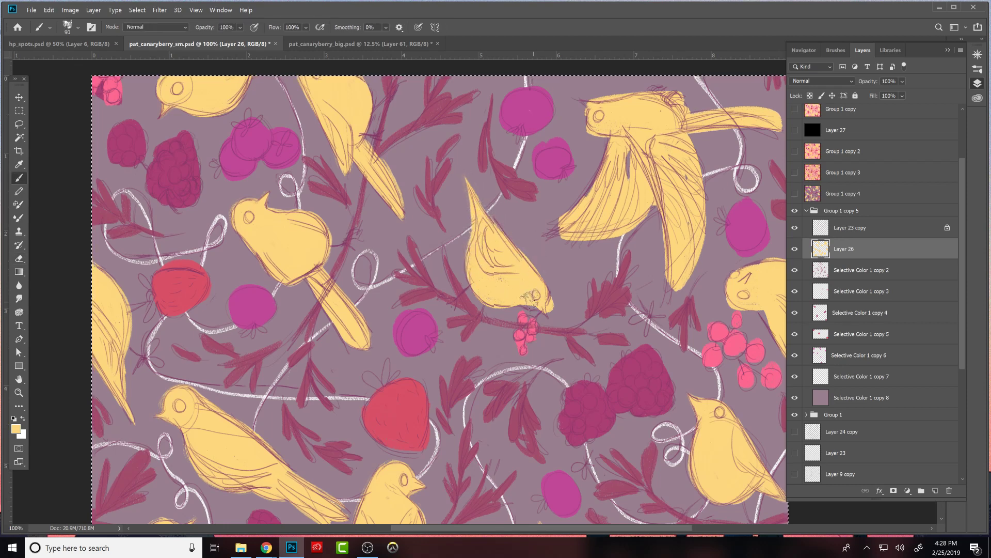
pyautogui.press('e')
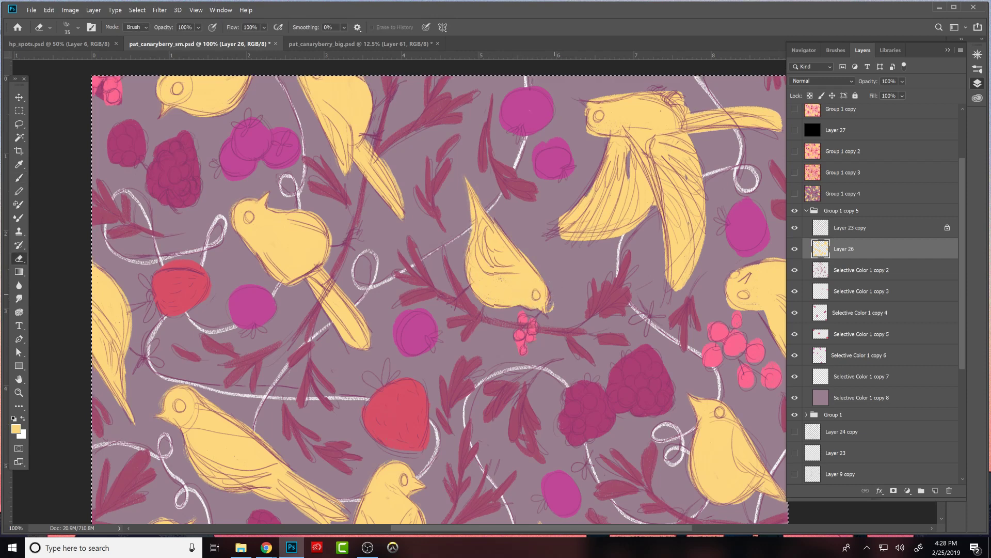
pyautogui.press('b')
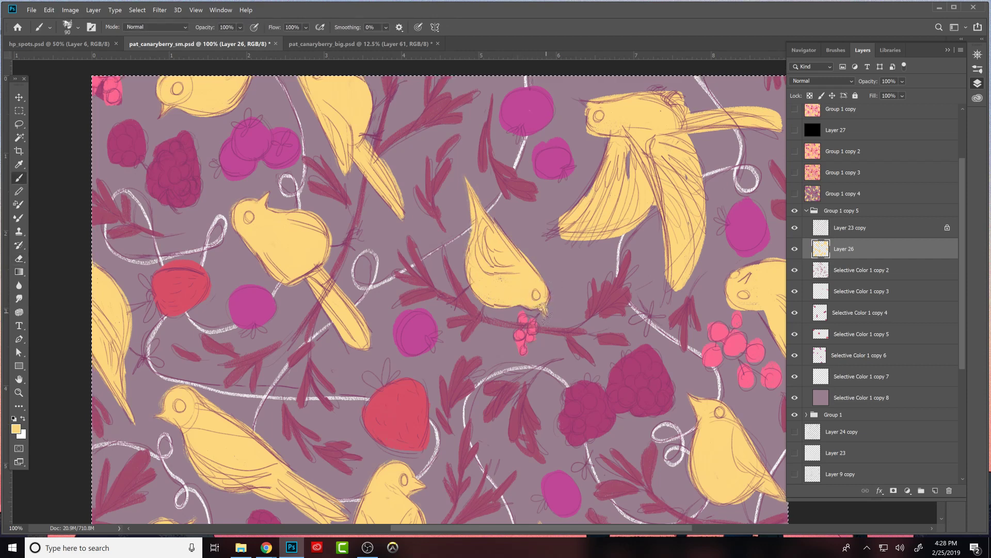
pyautogui.press('e')
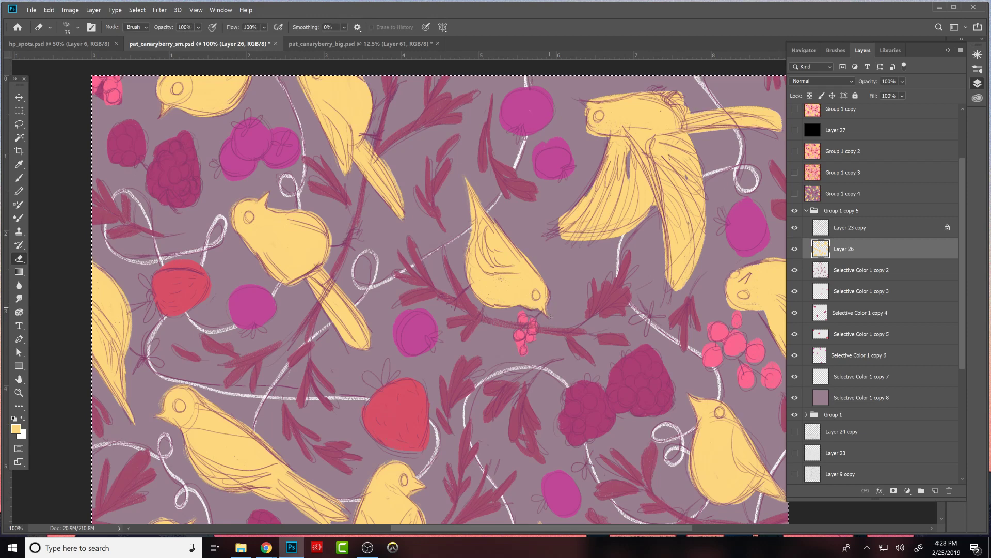
pyautogui.press('b')
pyautogui.moveTo(527, 299)
pyautogui.mouseDown()
pyautogui.moveTo(523, 278)
pyautogui.moveTo(486, 287)
pyautogui.moveTo(506, 285)
pyautogui.moveTo(498, 295)
pyautogui.moveTo(488, 266)
pyautogui.moveTo(513, 295)
pyautogui.mouseUp()
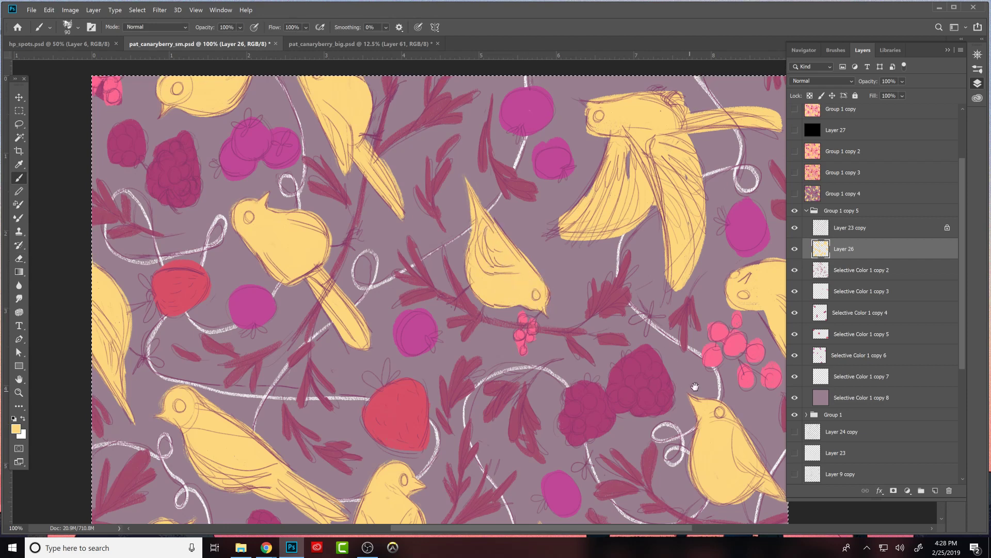
# - Shape the lower edge of the flying bird's left wing into separate feather tips with the yellow brush and Eraser
pyautogui.moveTo(695, 387); pyautogui.dragTo(590, 479)
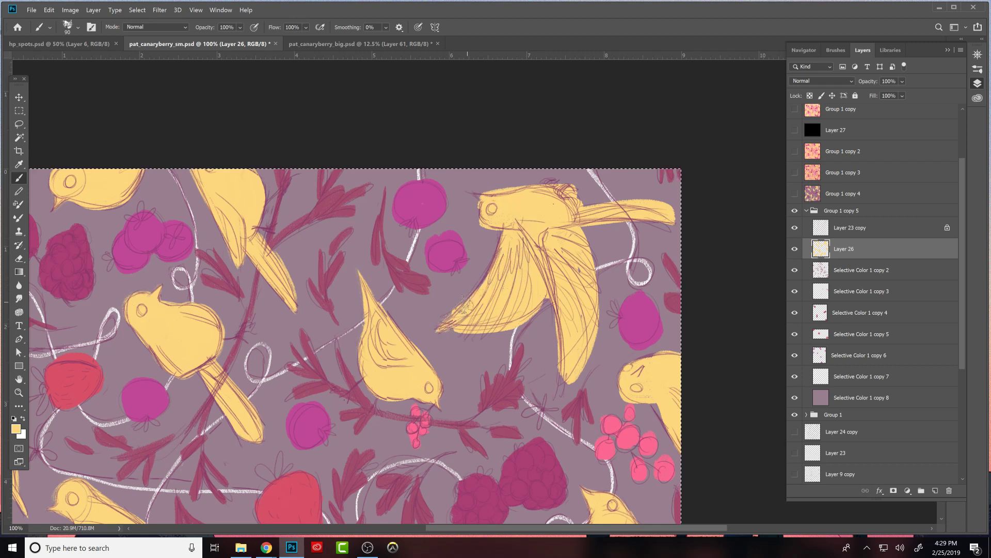
pyautogui.press('e')
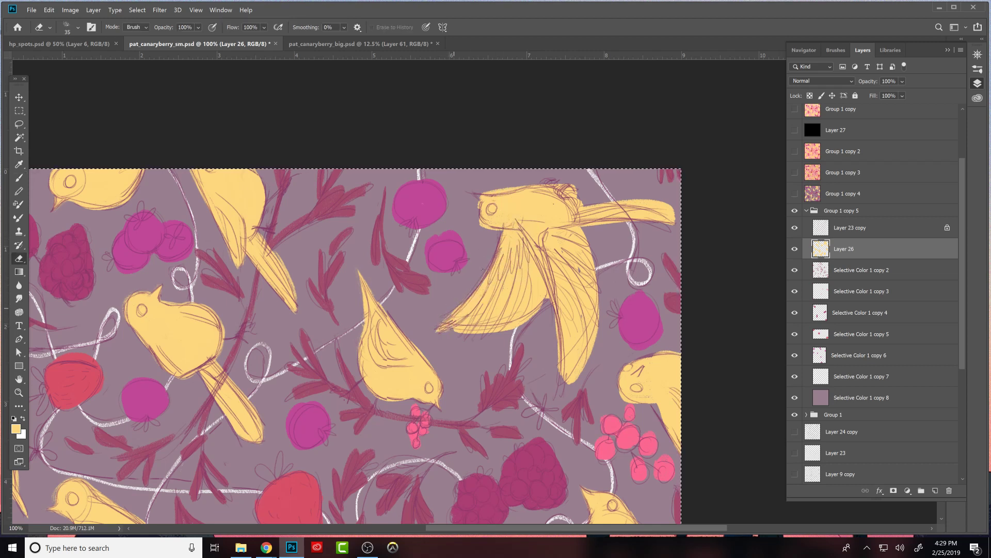
pyautogui.press('b')
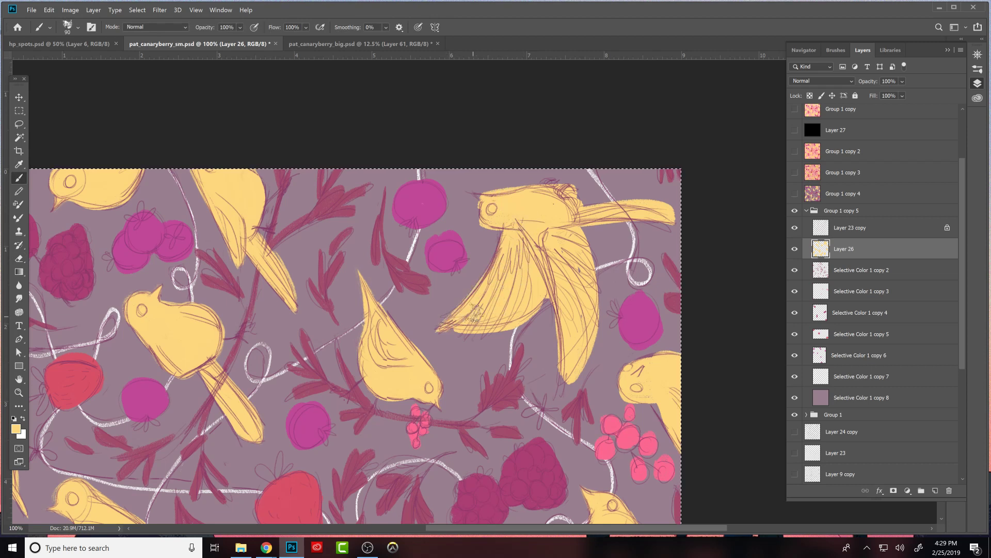
pyautogui.press('e')
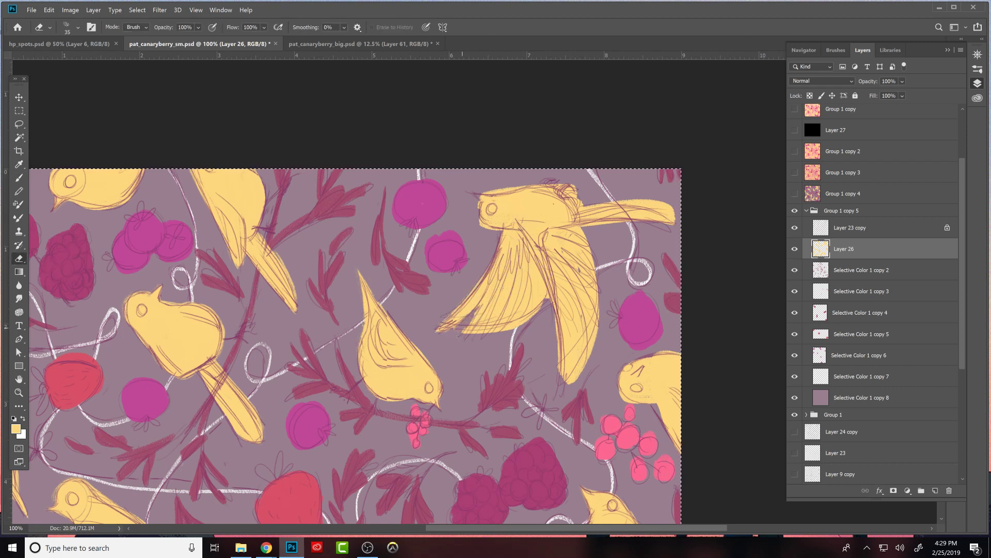
pyautogui.press('b')
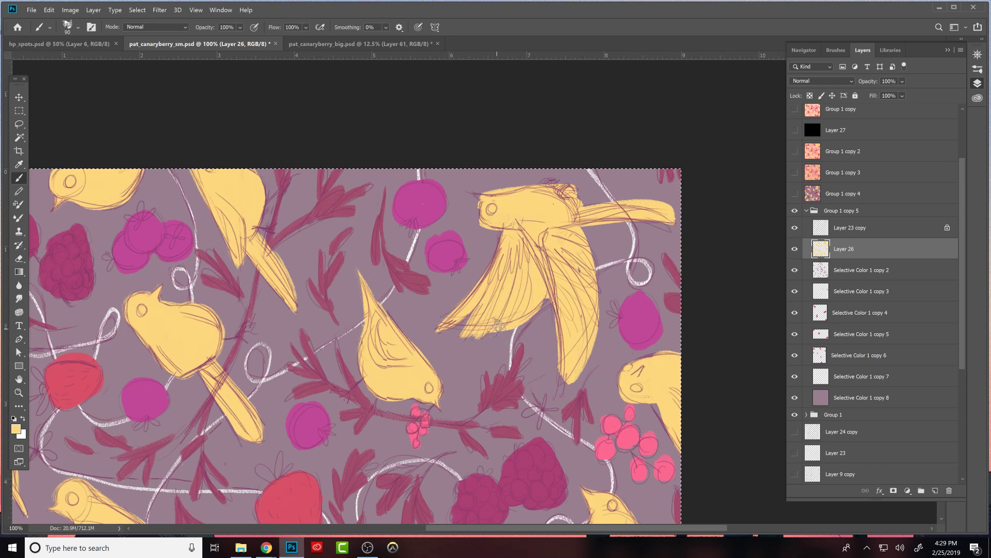
# - Cut the inner edge of the flying bird's left wing into feathers and fill the gap between the wings with yellow
pyautogui.press('e')
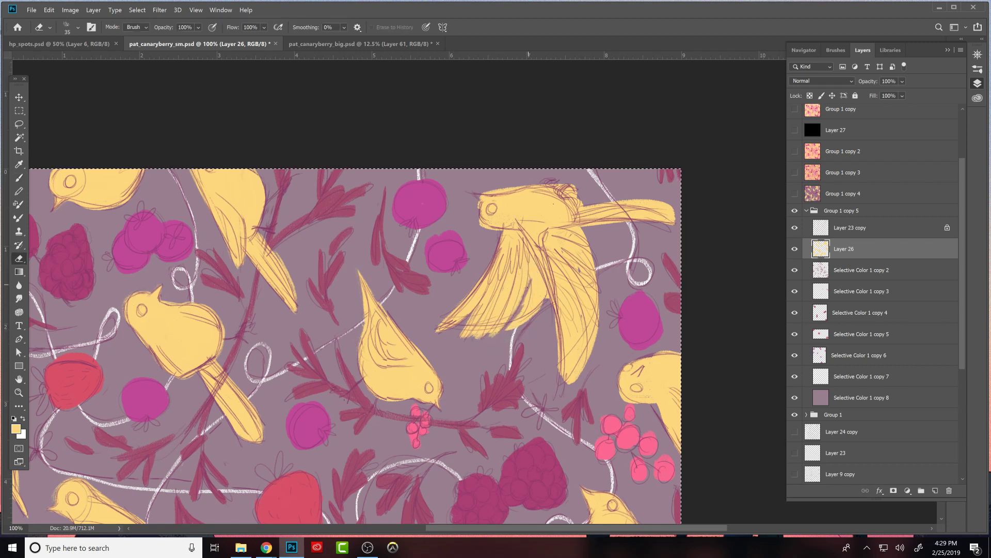
pyautogui.press('b')
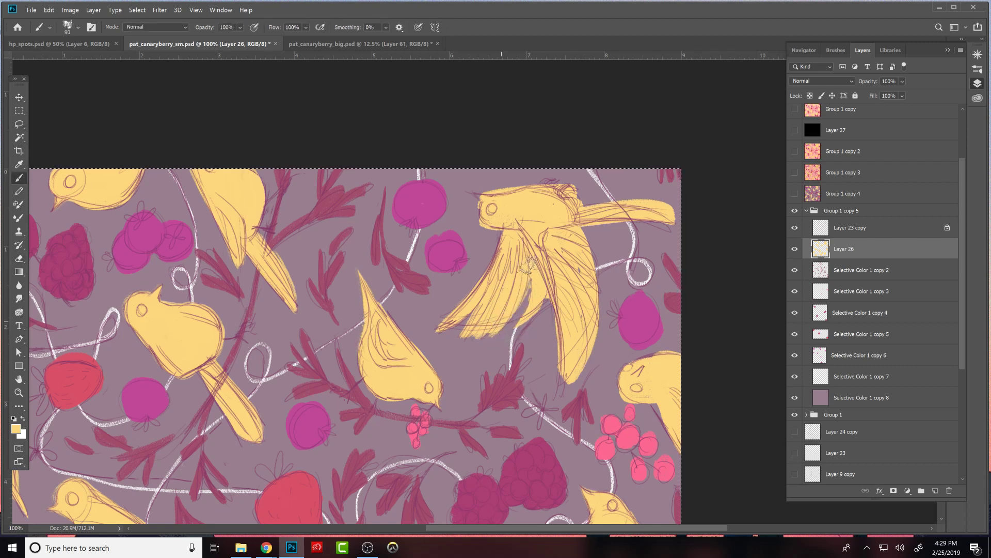
pyautogui.press('e')
pyautogui.press('b')
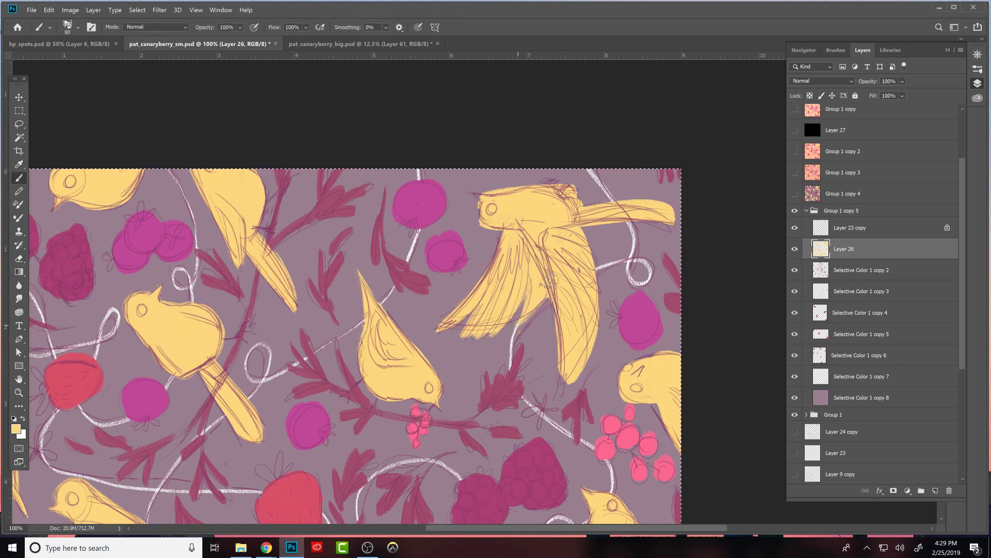
pyautogui.press('e')
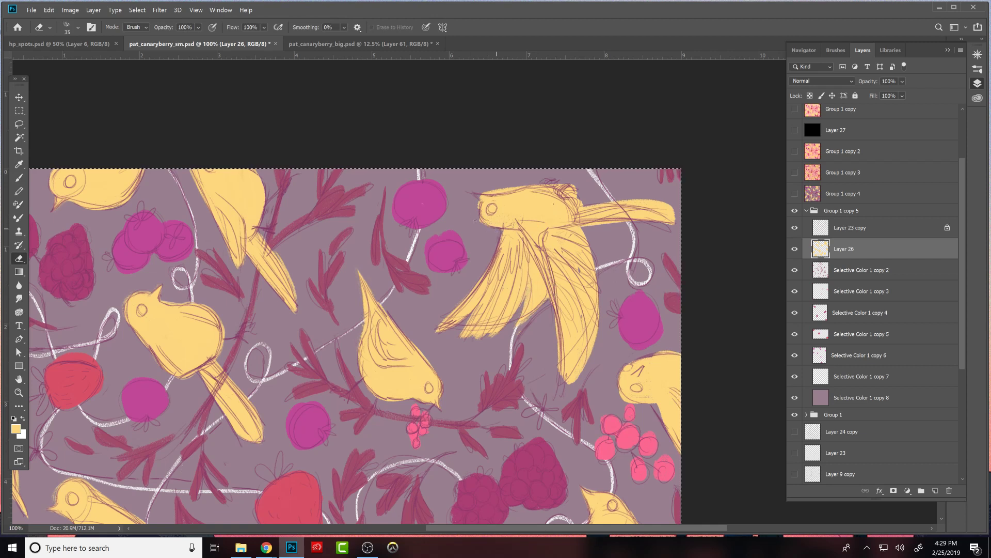
# - Paint a pointed yellow beak on the flying bird and trim its edges with the Eraser
pyautogui.press('b')
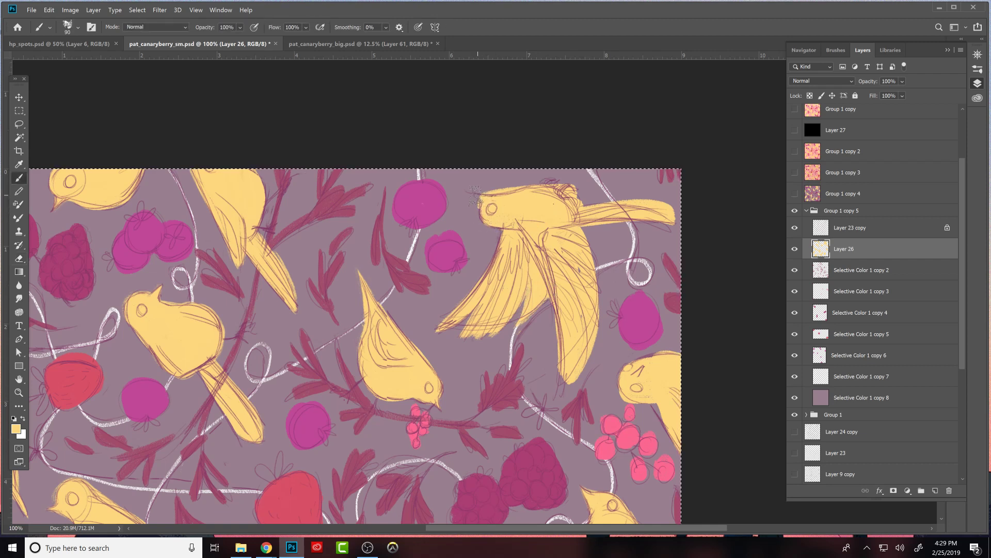
pyautogui.press('e')
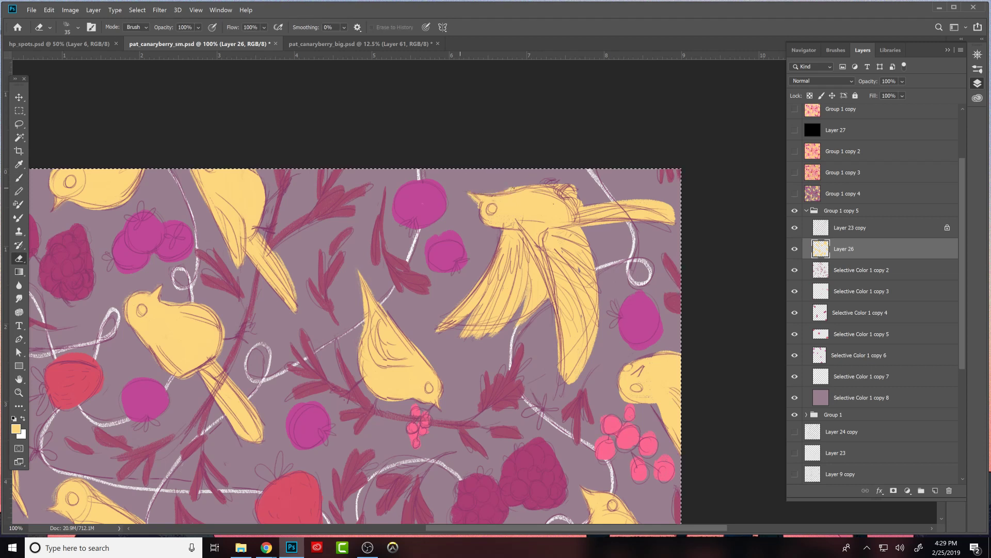
pyautogui.press('b')
pyautogui.press('e')
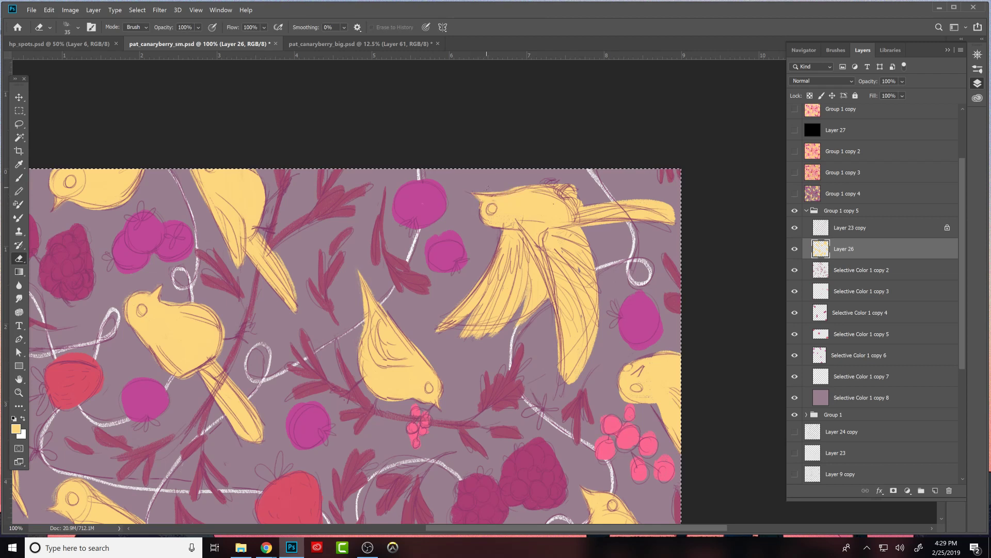
pyautogui.press('b')
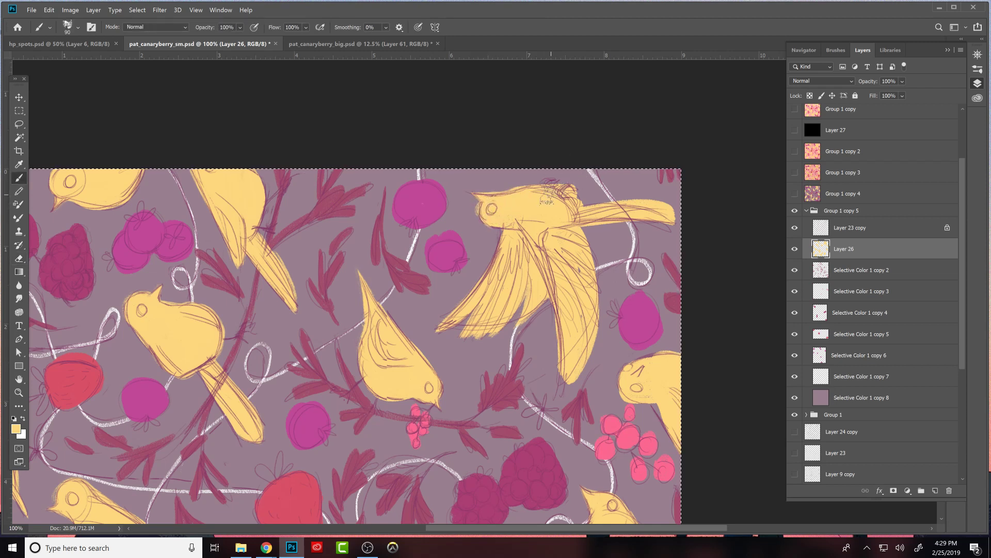
# - Erase the lump on the flying bird's back and smooth its back and head outline in yellow
pyautogui.press('e')
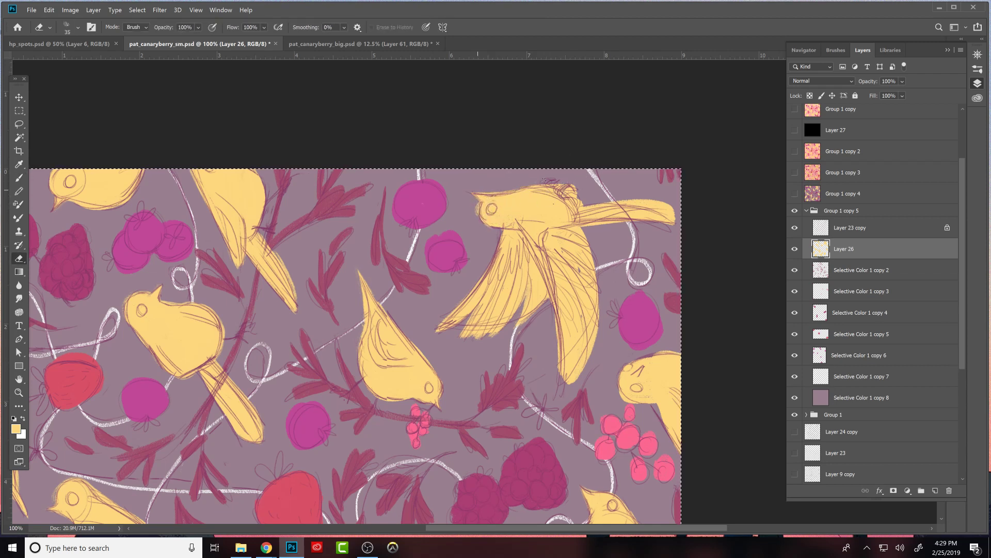
pyautogui.press('b')
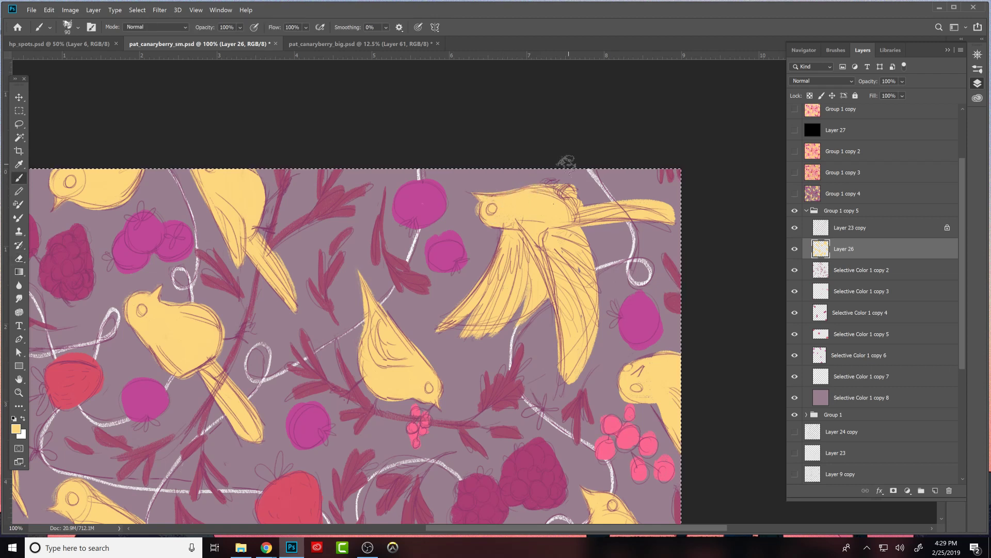
pyautogui.press('e')
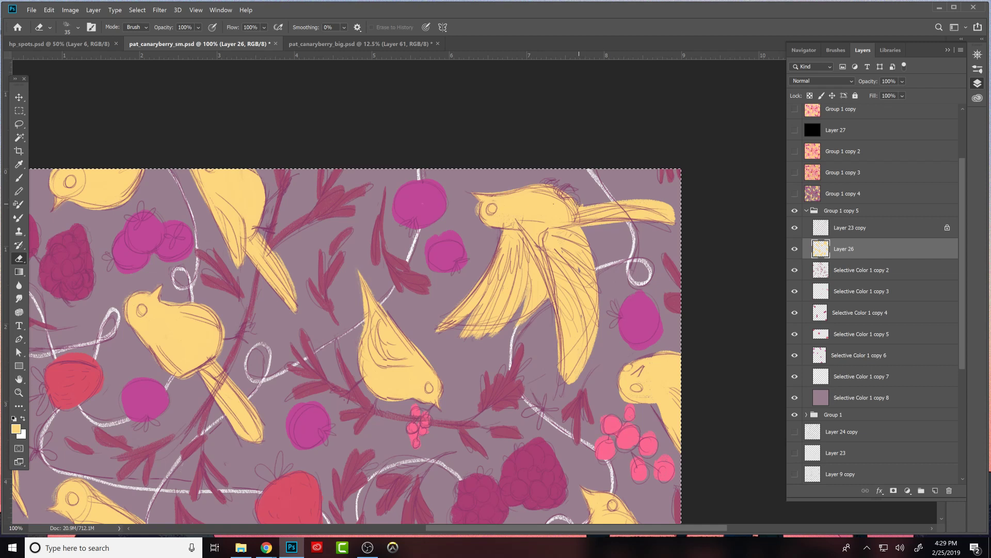
pyautogui.press('b')
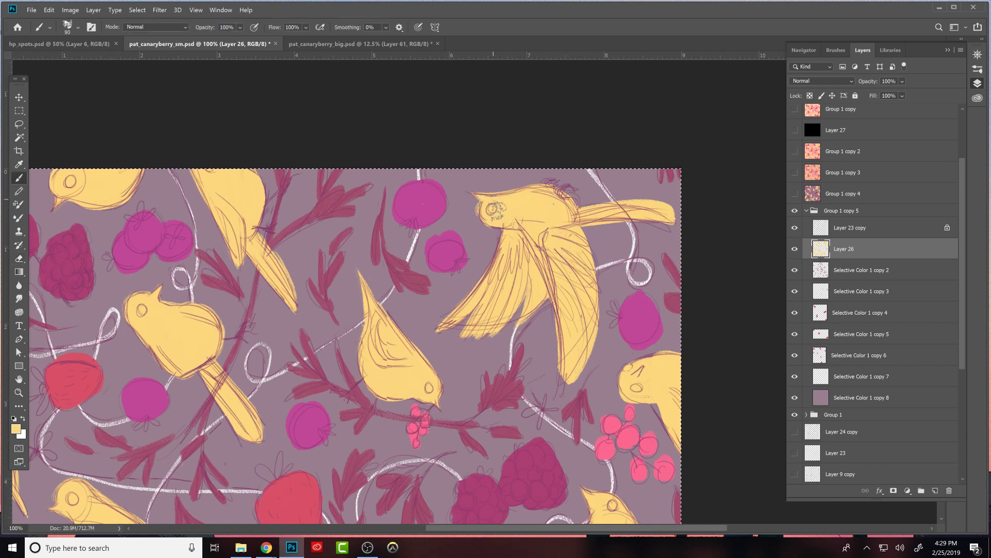
pyautogui.press('e')
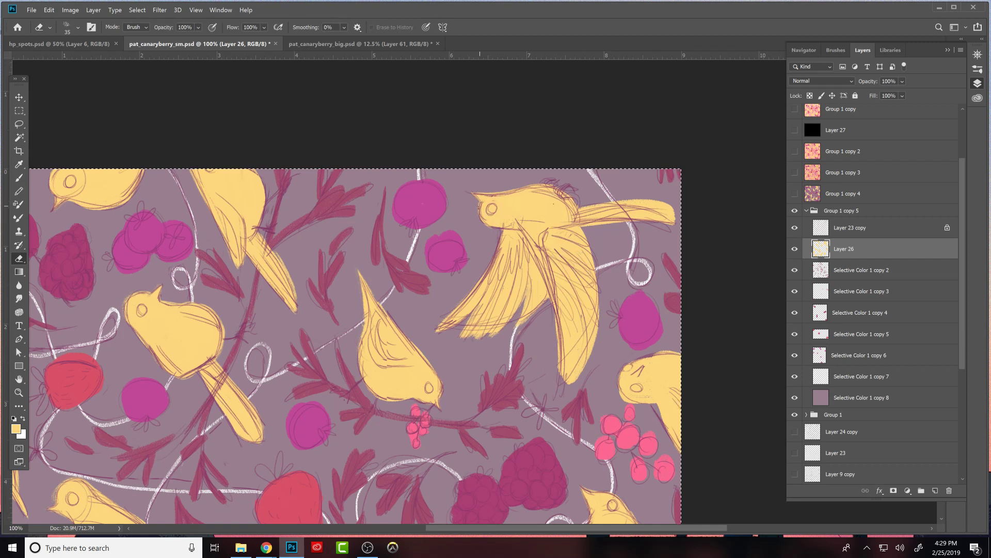
# - Paint and carve separate feather tips along the outer edge and end of the flying bird's right wing
pyautogui.press('b')
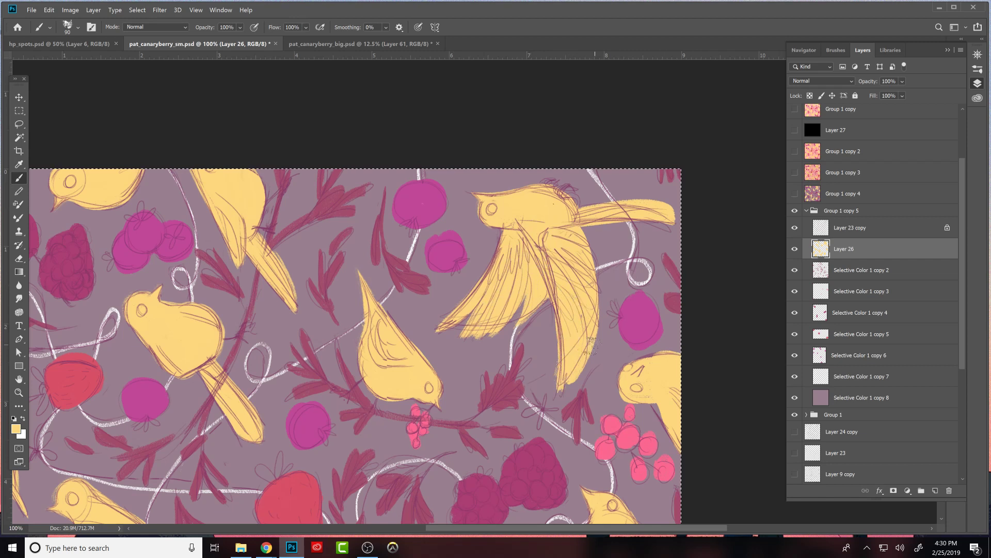
pyautogui.press('e')
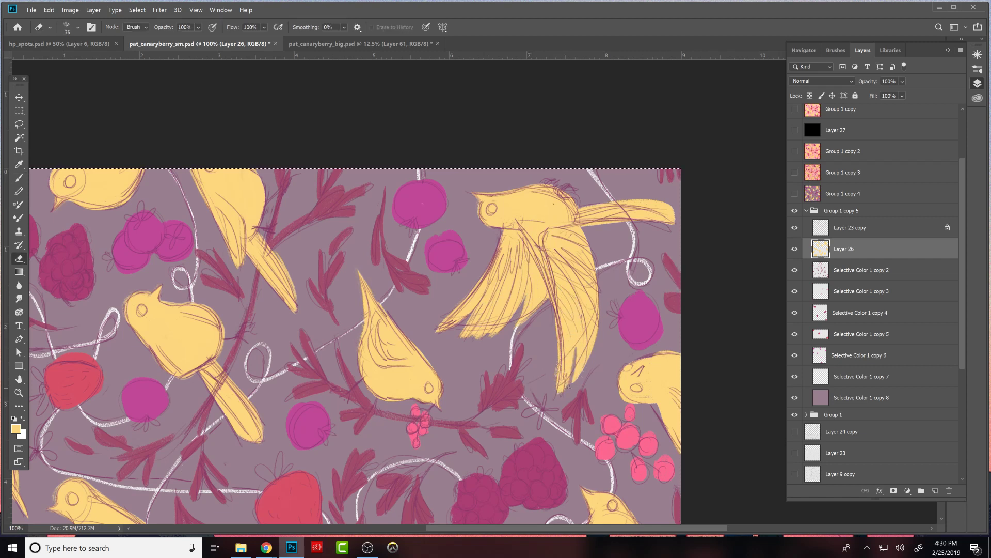
pyautogui.press('b')
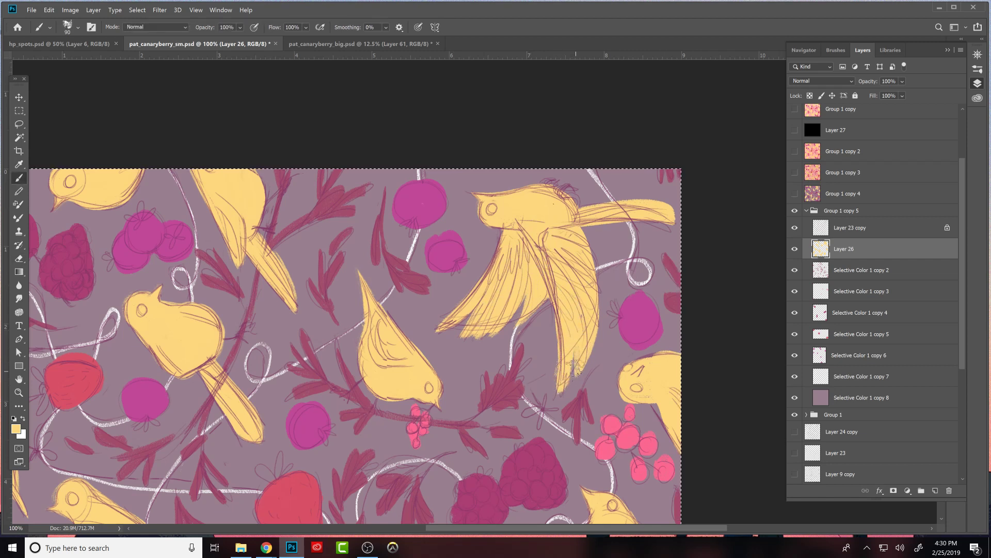
pyautogui.press('e')
pyautogui.moveTo(589, 353); pyautogui.dragTo(589, 316)
pyautogui.press('b')
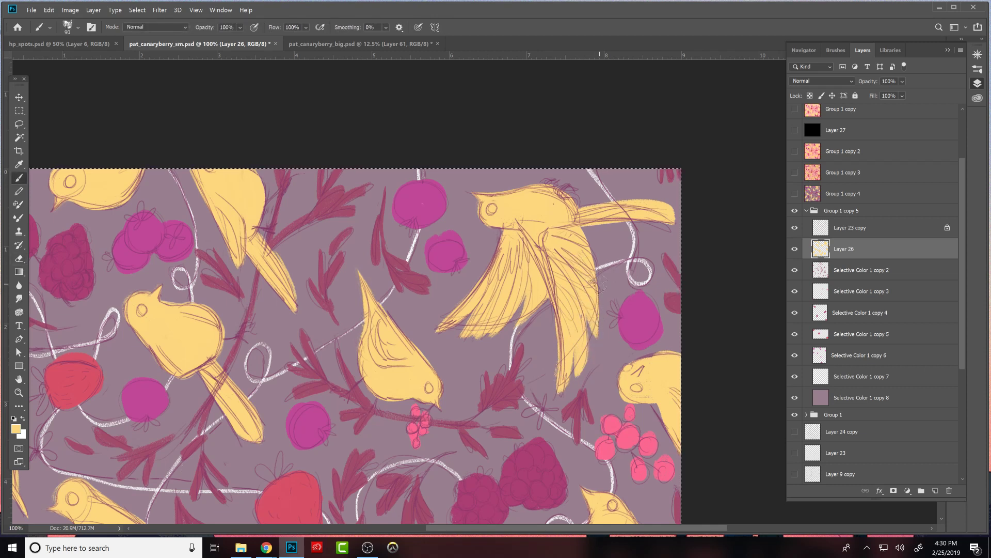
# - Round off the upper part of the flying bird's right wing below the tail, brushing yellow and erasing the overspill
pyautogui.press('e')
pyautogui.press('b')
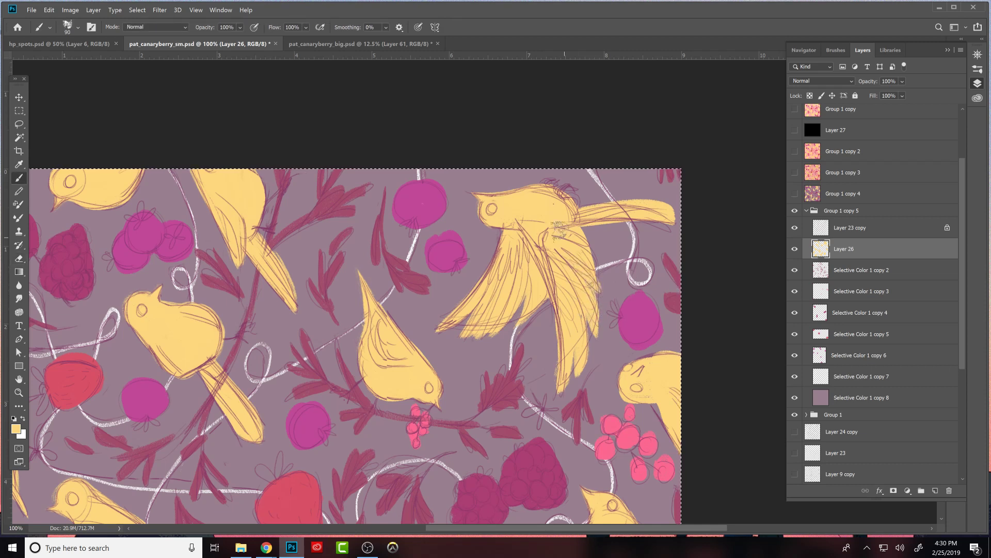
pyautogui.press('e')
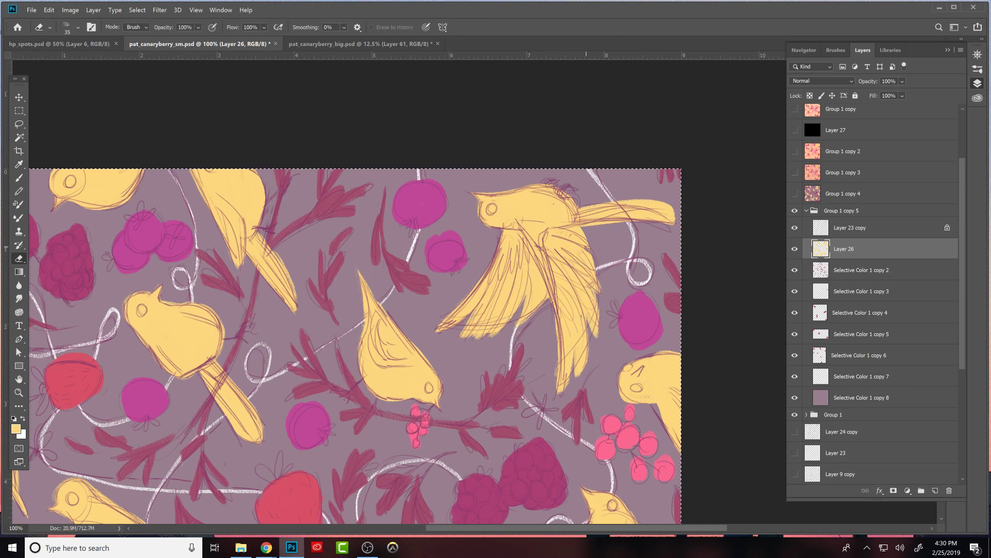
pyautogui.press('b')
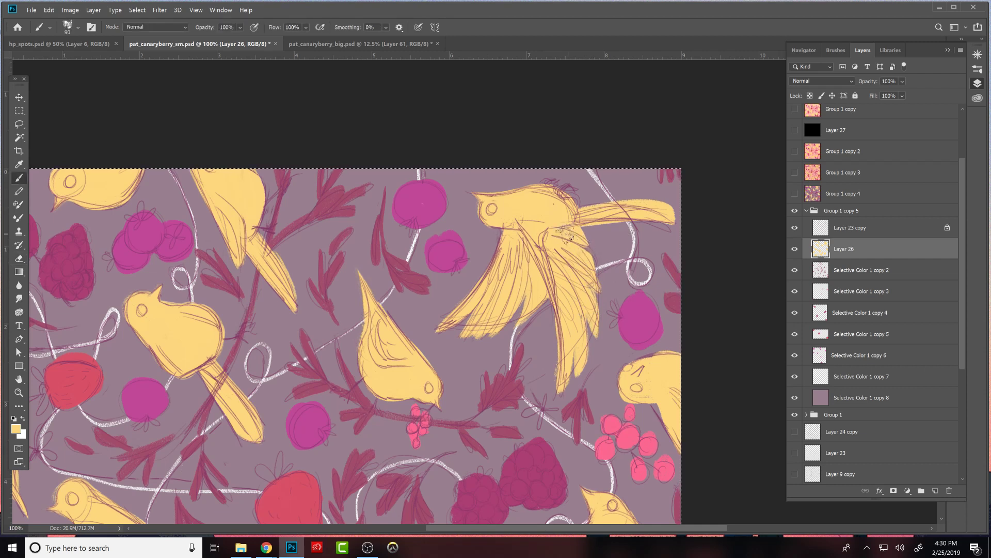
pyautogui.press('e')
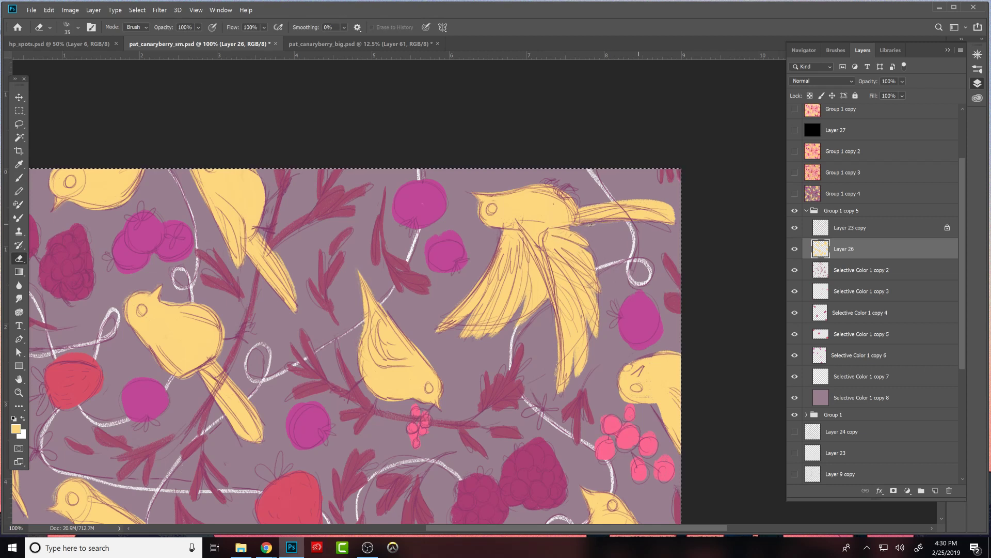
pyautogui.press('b')
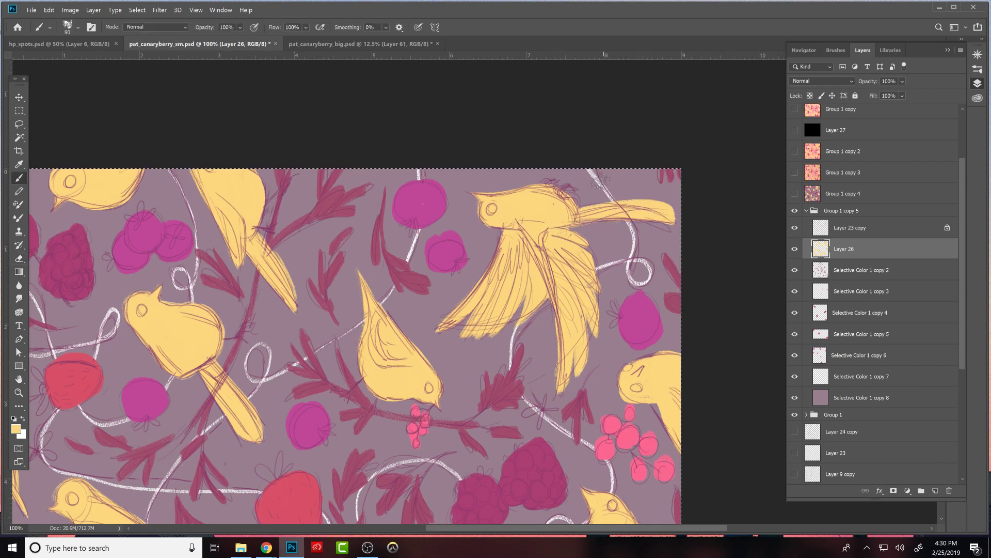
pyautogui.moveTo(565, 228); pyautogui.dragTo(589, 260)
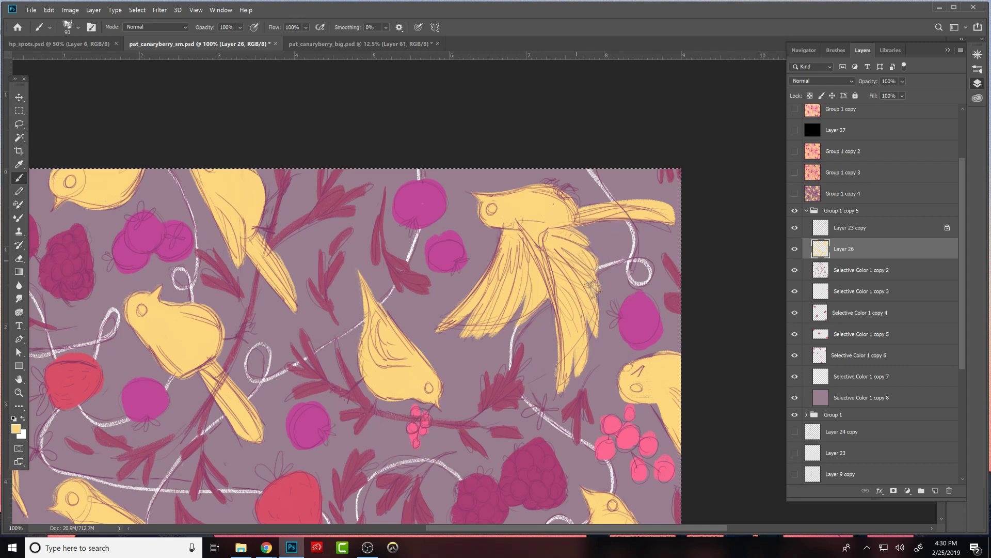
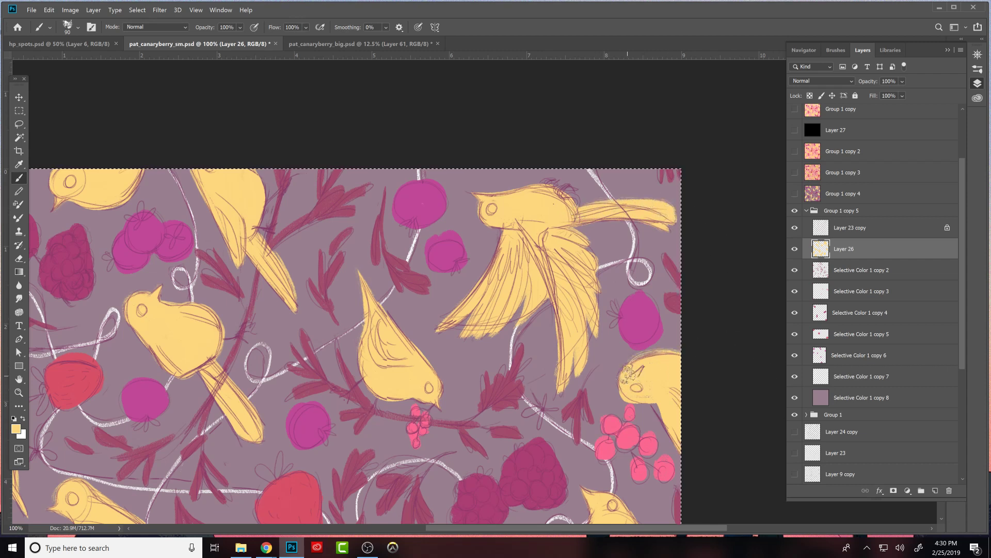
# - Clean up the yellow head of the bird cut off by the canvas's right edge and the tail piece farther down that edge
pyautogui.press('e')
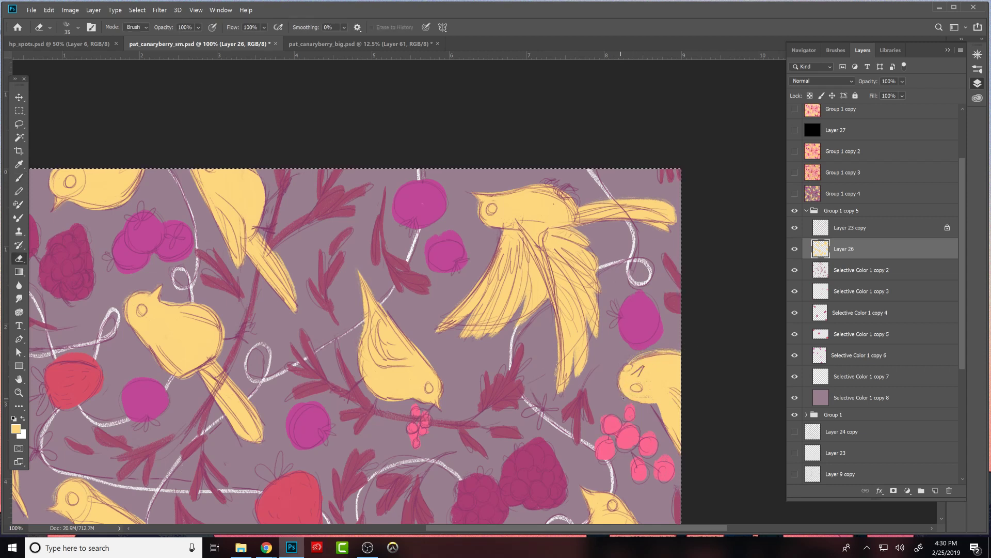
pyautogui.press('b')
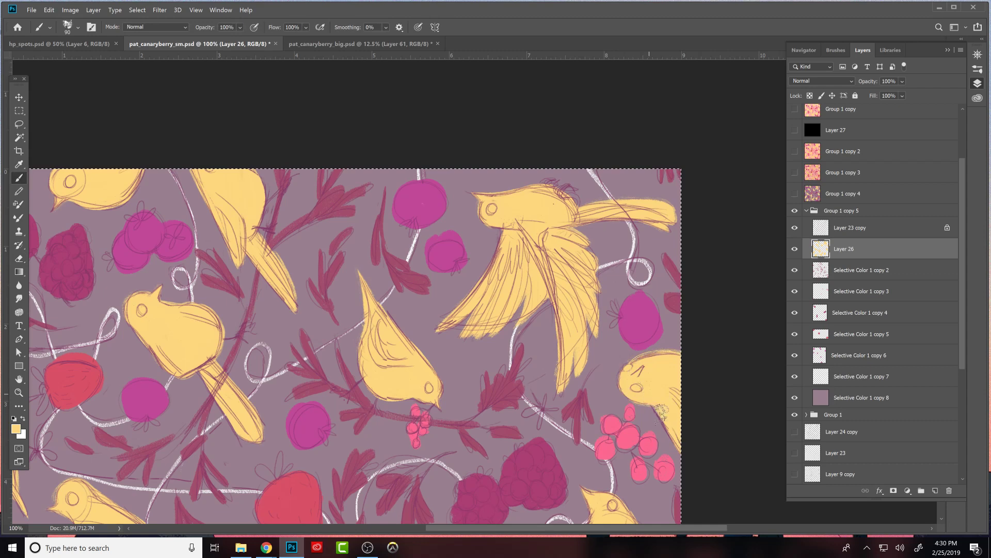
pyautogui.moveTo(727, 462); pyautogui.dragTo(718, 229)
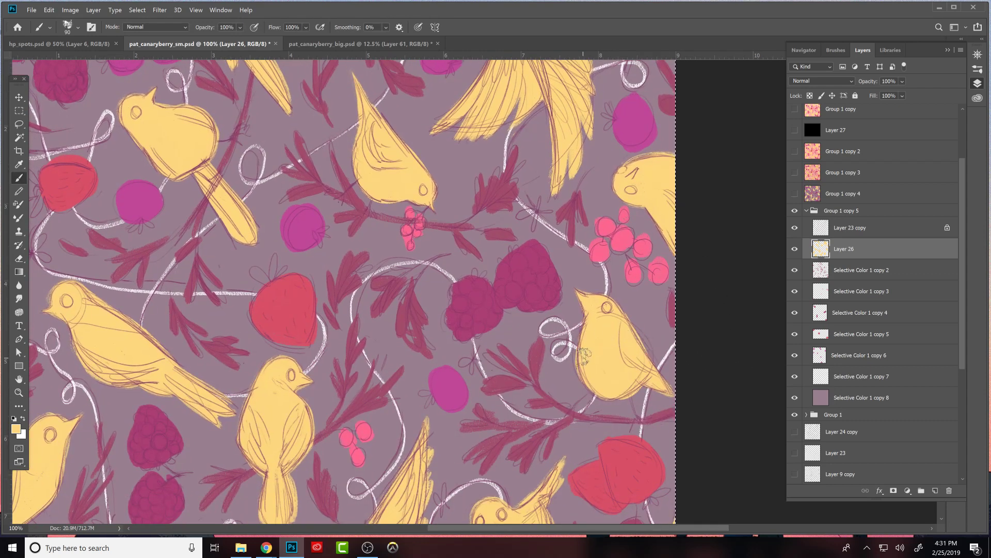
pyautogui.moveTo(681, 406); pyautogui.dragTo(717, 266)
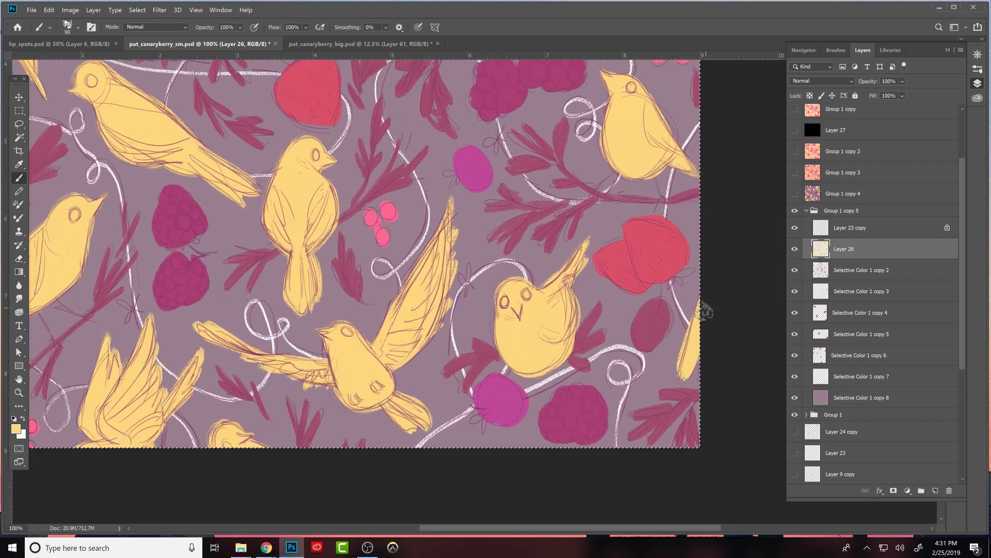
pyautogui.press('e')
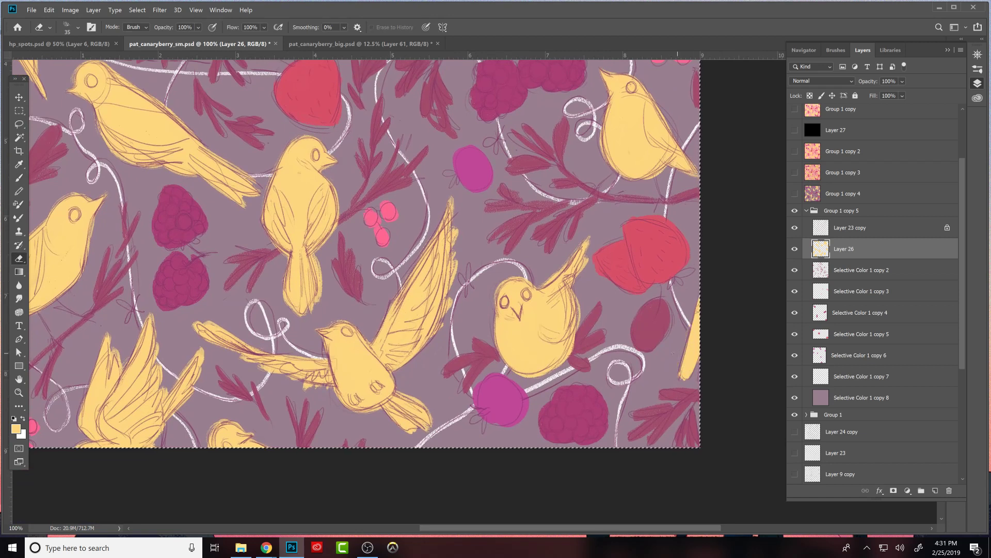
pyautogui.press('b')
pyautogui.moveTo(567, 291); pyautogui.dragTo(568, 326)
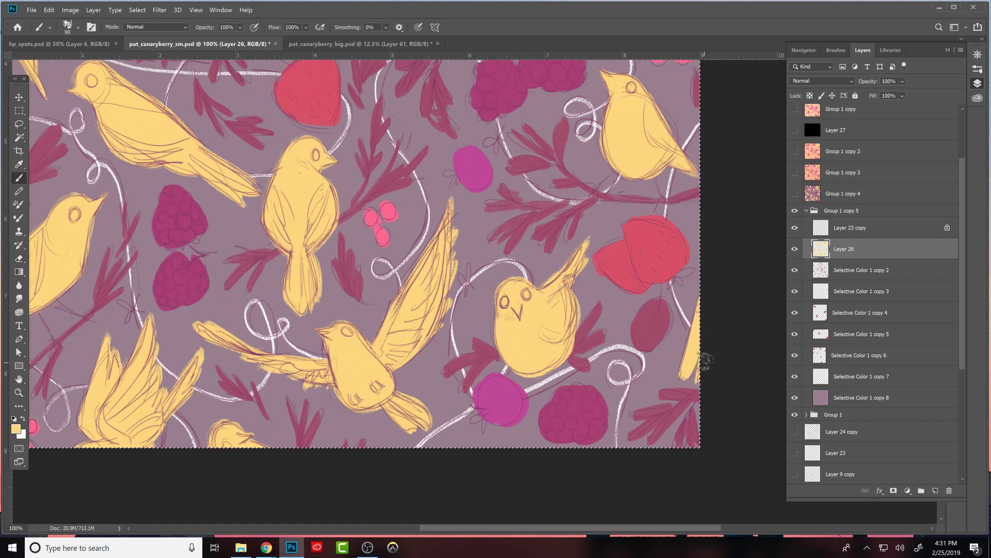
# - Make the foliage layer Selective Color 1 copy 2 active, toggle its visibility to check its contents, and sample the maroon leaf colour
pyautogui.moveTo(573, 389); pyautogui.dragTo(760, 376)
pyautogui.moveTo(705, 328); pyautogui.dragTo(594, 509)
pyautogui.moveTo(654, 302); pyautogui.dragTo(622, 307)
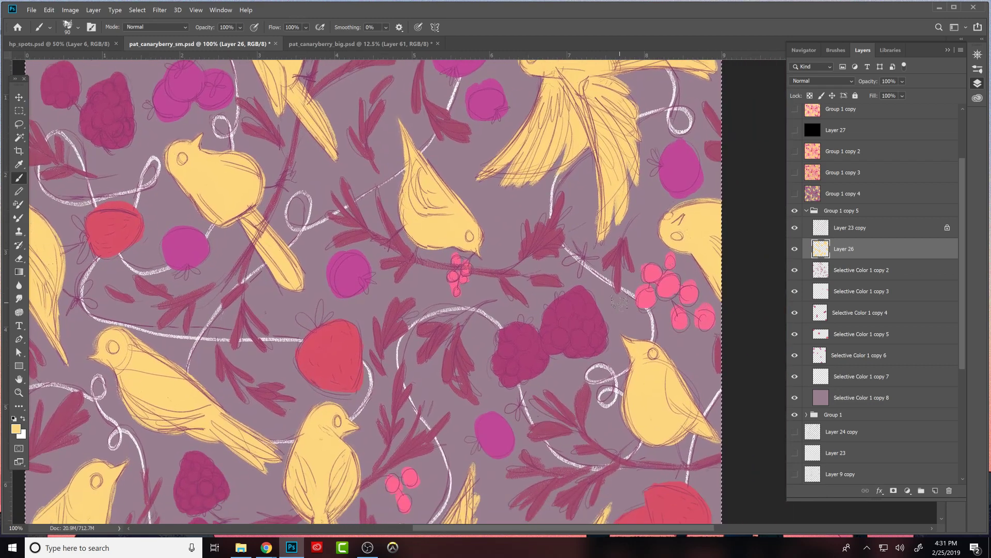
pyautogui.click(821, 269)
pyautogui.click(795, 270)
pyautogui.click(795, 270)
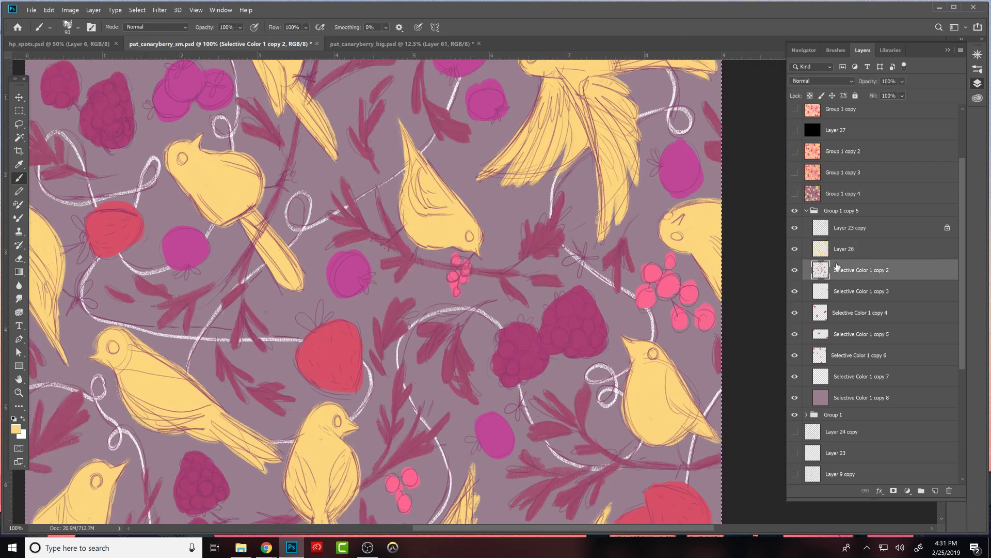
pyautogui.keyDown('alt'); pyautogui.click(540, 271); pyautogui.keyUp('alt')
# - Thin the stem and reshape the upper leaves of the sprig rising from the branch near the downward-facing bird, erasing and repainting in maroon
pyautogui.press('e')
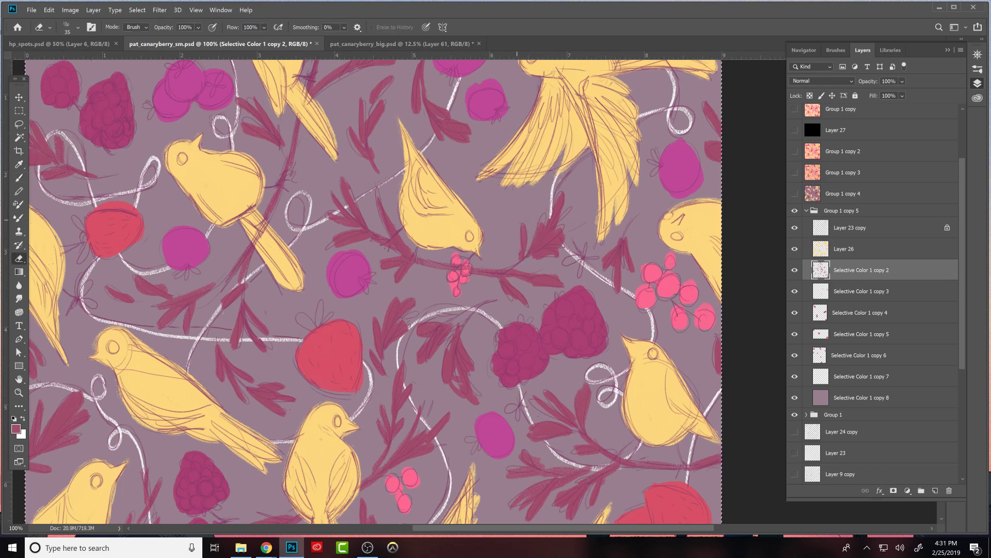
pyautogui.press('b')
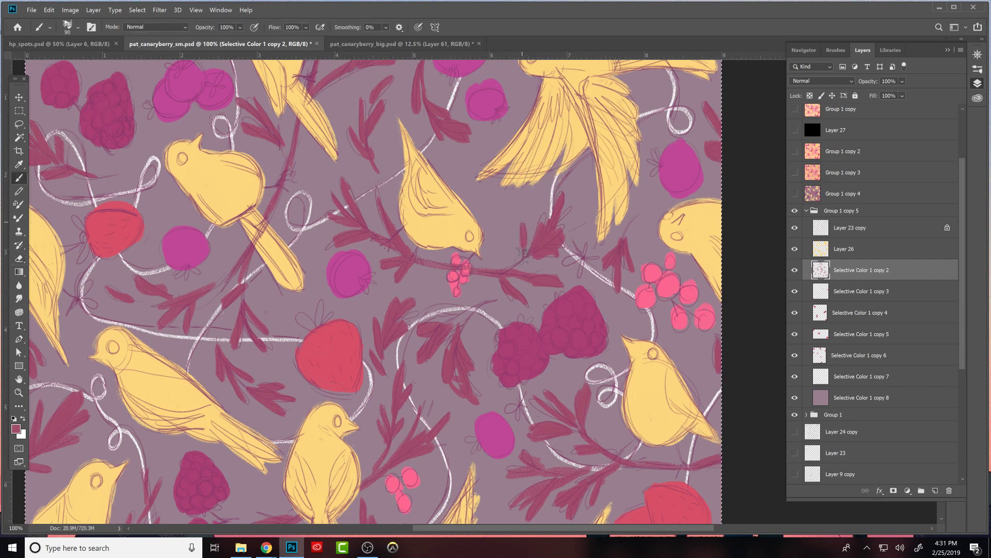
pyautogui.press('e')
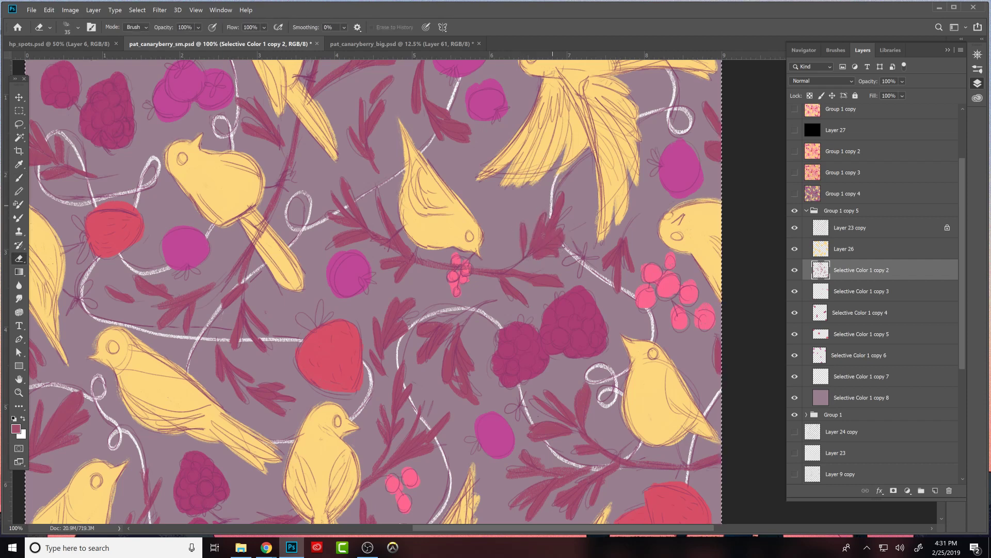
pyautogui.press('b')
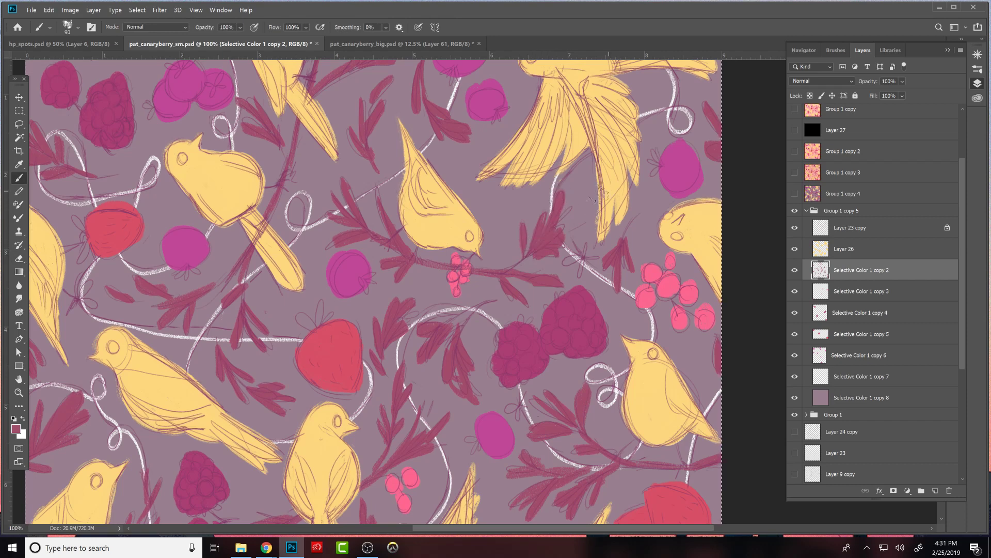
pyautogui.press('e')
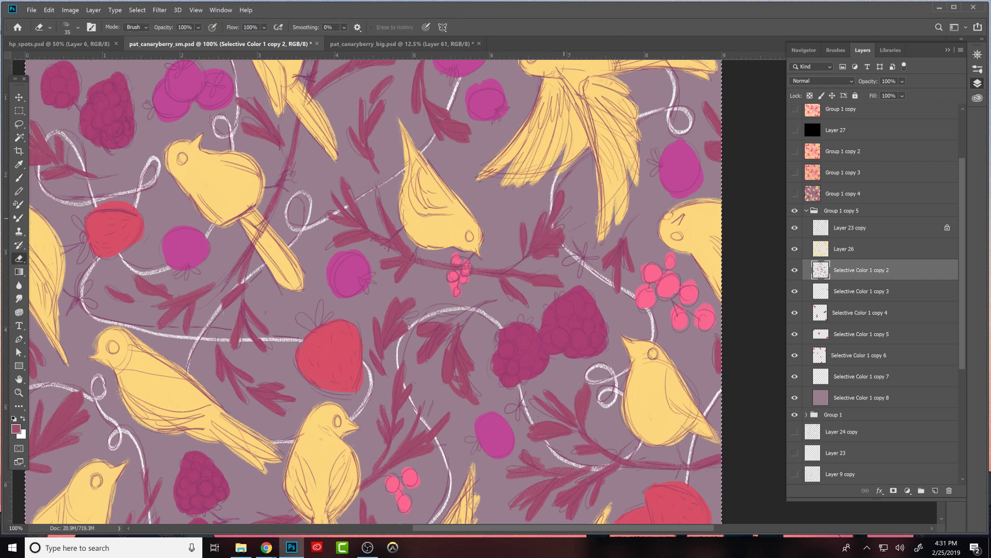
pyautogui.press('b')
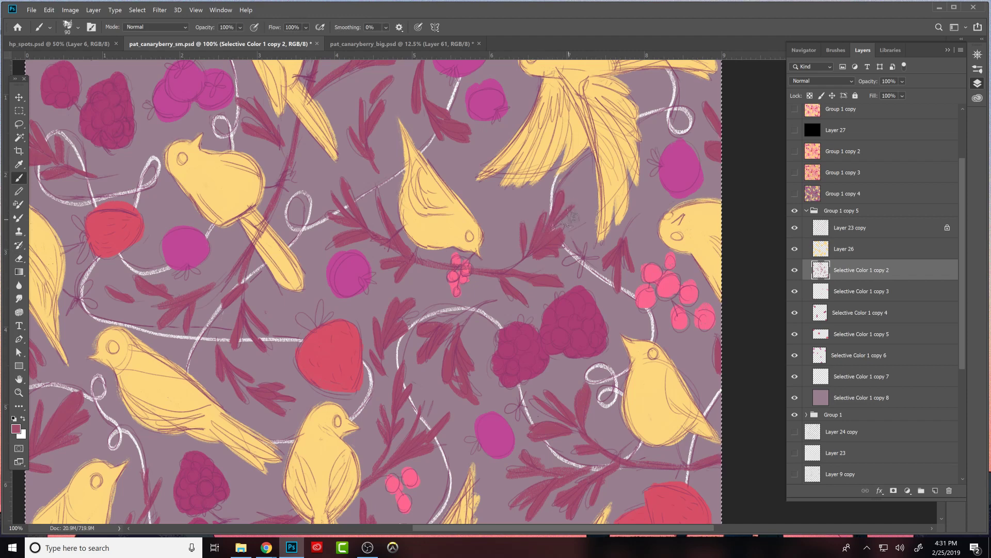
# - Carve and paint separate pointed leaves along the lower right side of the sprig beneath the flying bird
pyautogui.press('e')
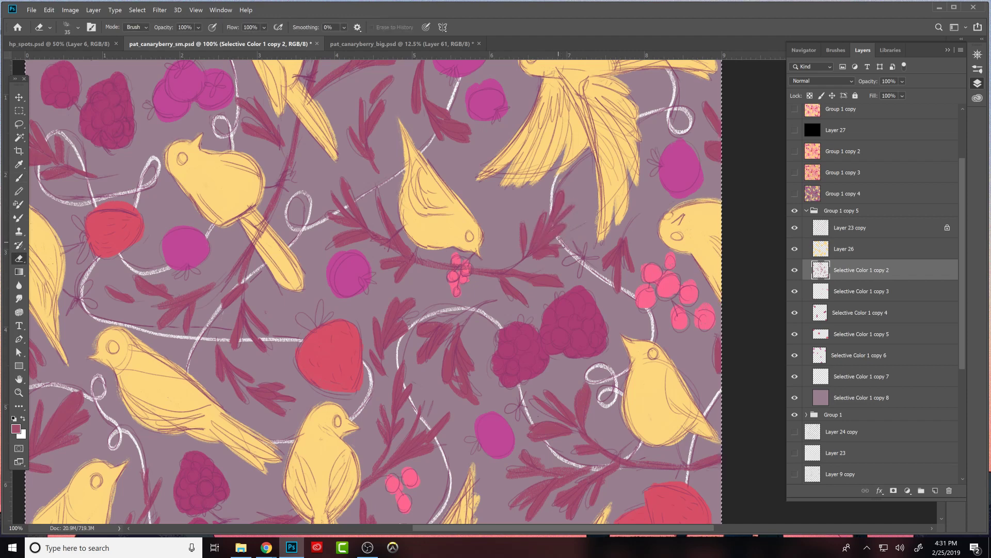
pyautogui.press('b')
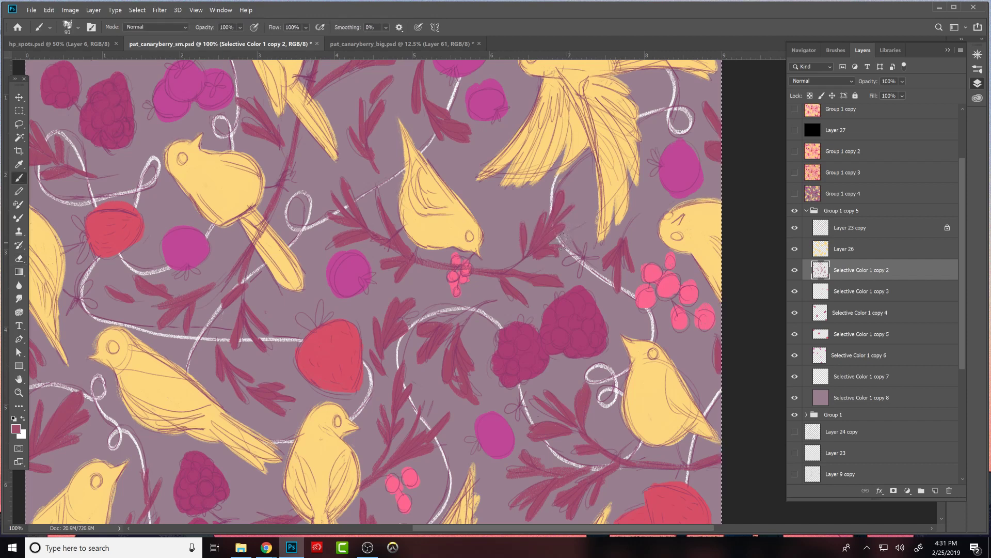
pyautogui.press('e')
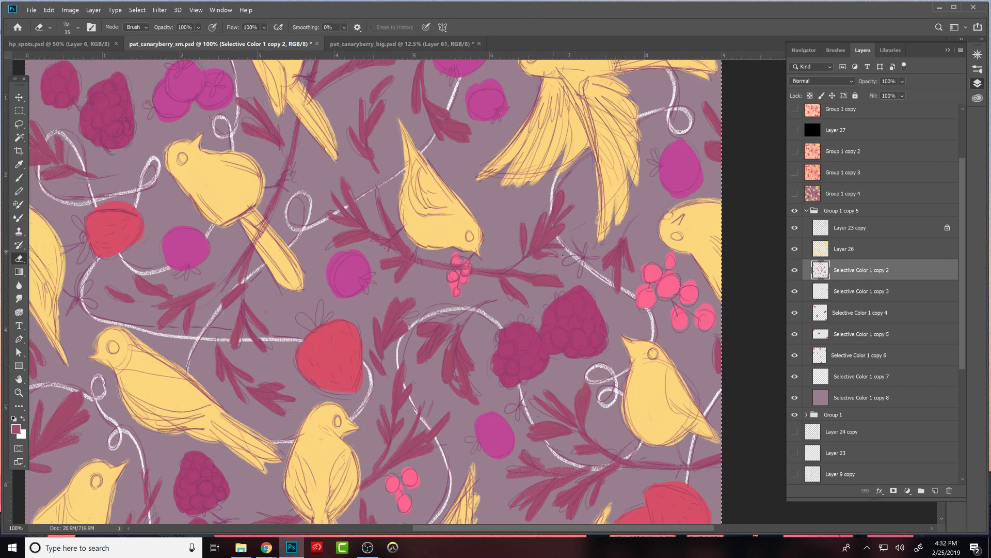
pyautogui.press('b')
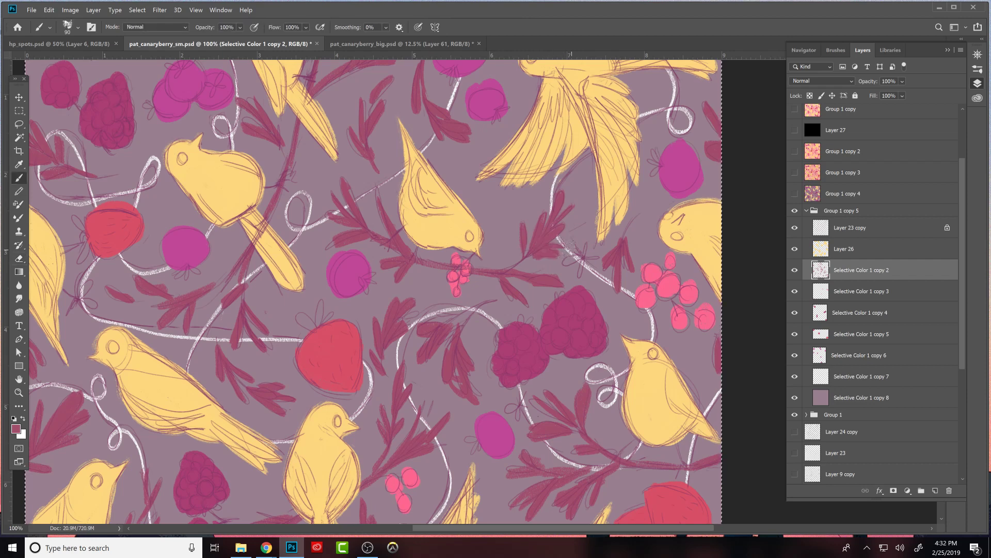
pyautogui.press('e')
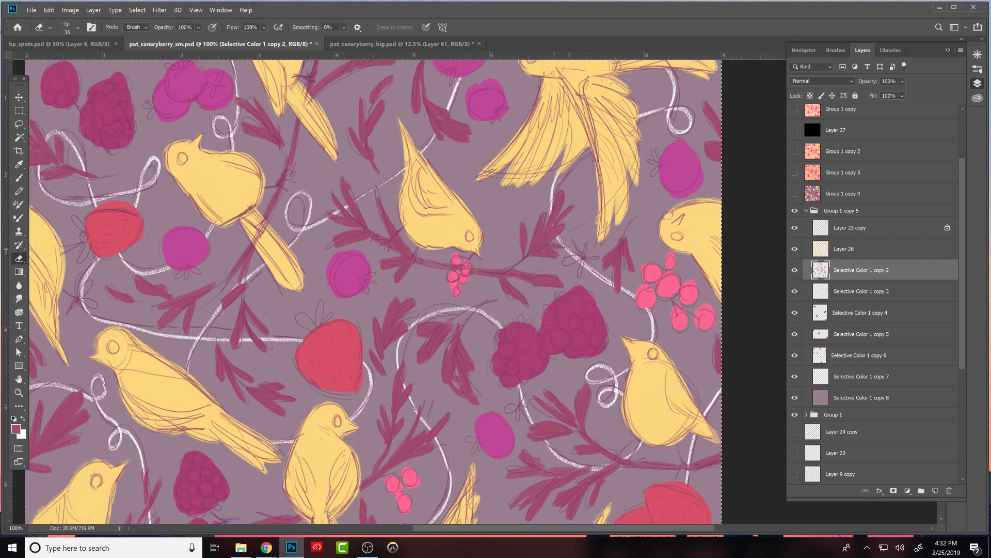
pyautogui.press('b')
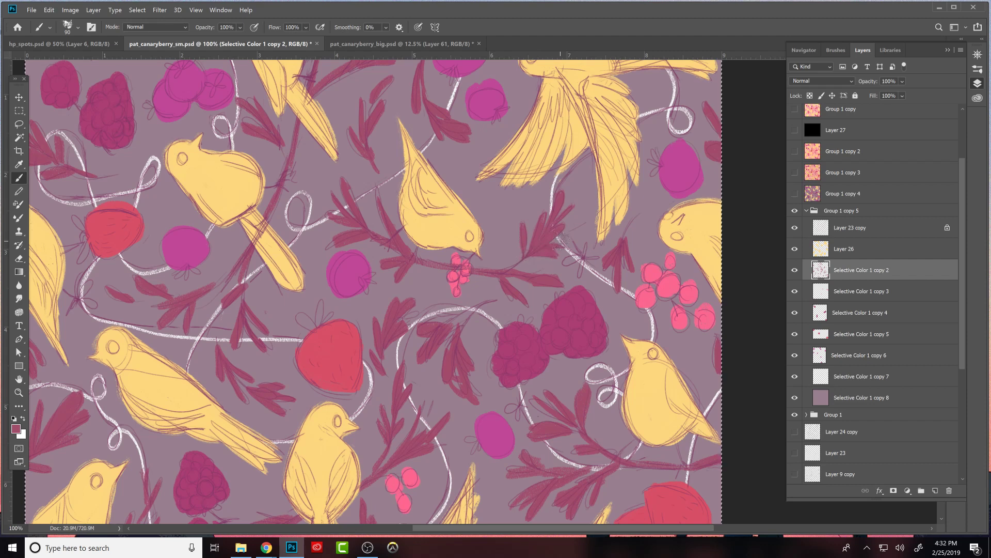
# - Erase the rough foliage below the branch beside the pink berry cluster and repaint it as slim hanging leaves
pyautogui.press('e')
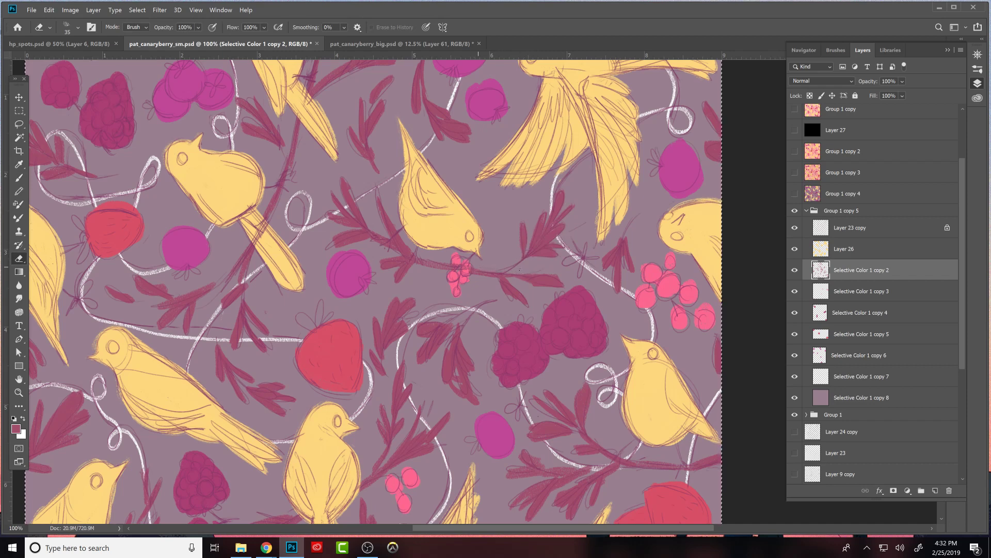
pyautogui.moveTo(479, 274); pyautogui.dragTo(509, 278)
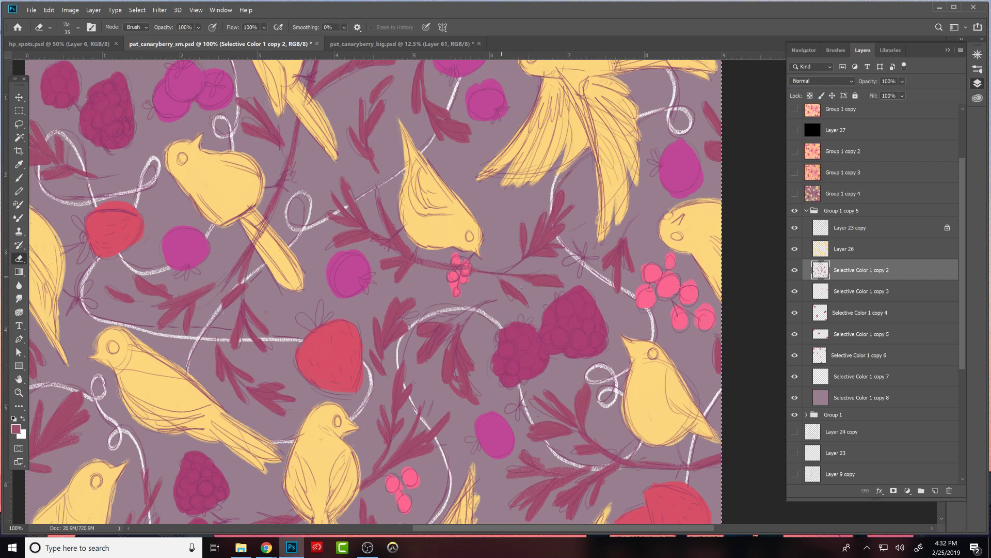
pyautogui.press('b')
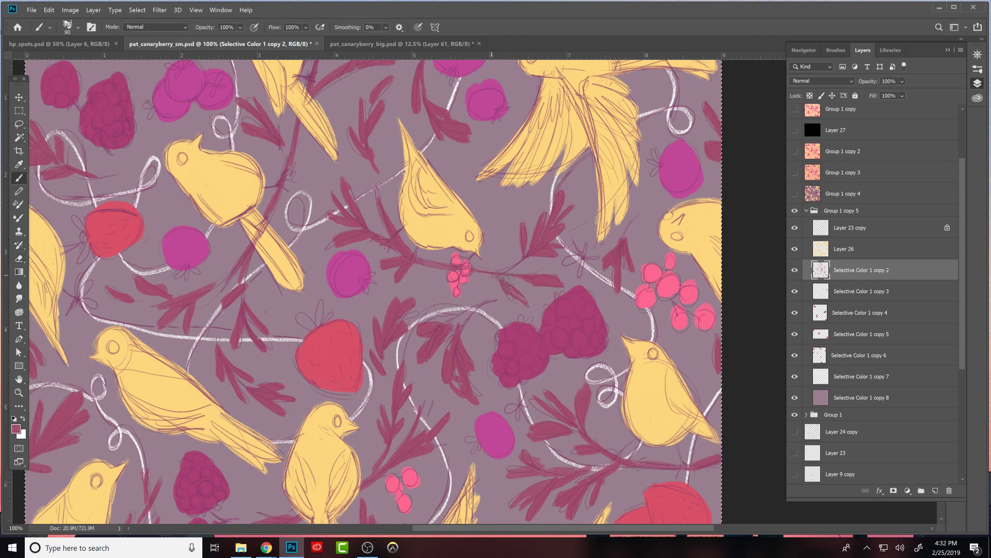
pyautogui.press('e')
pyautogui.moveTo(500, 274); pyautogui.dragTo(517, 287)
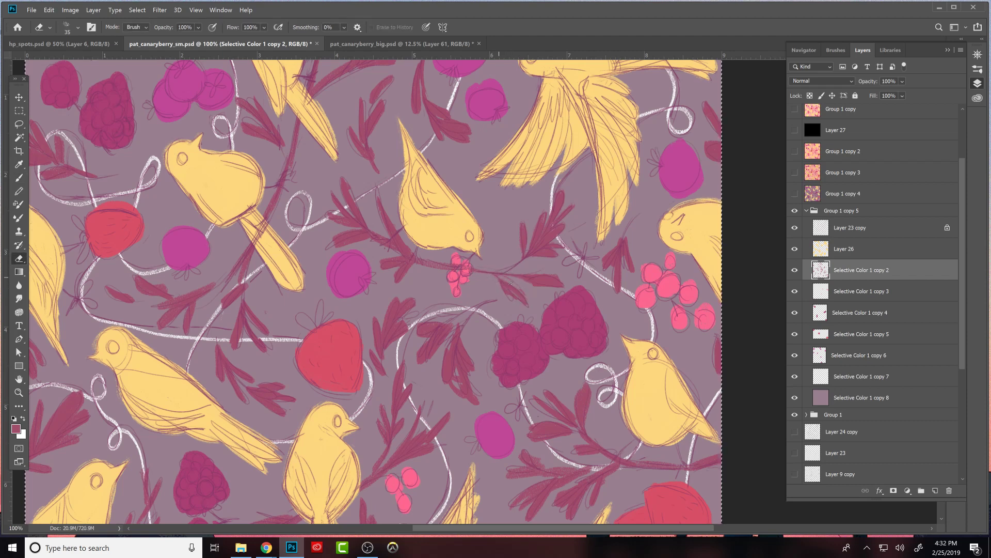
pyautogui.press('b')
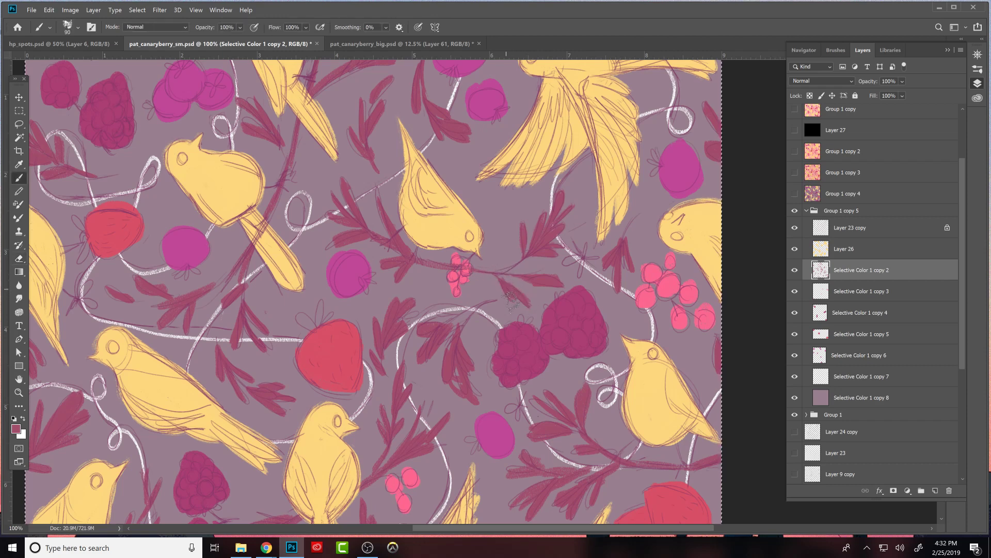
# - Trim the end leaf of the branch above the large blackberries and touch up its edges in maroon
pyautogui.press('e')
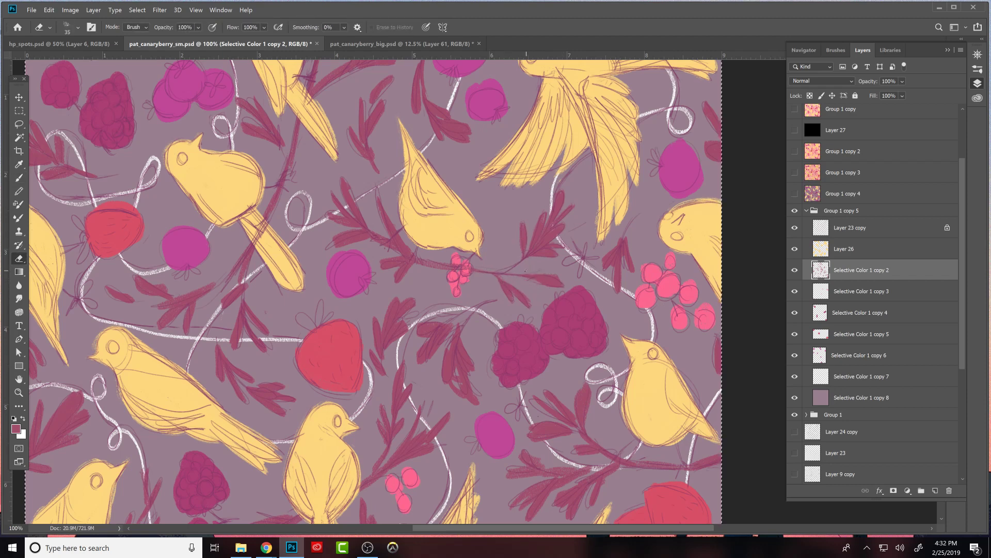
pyautogui.moveTo(553, 274); pyautogui.dragTo(551, 278)
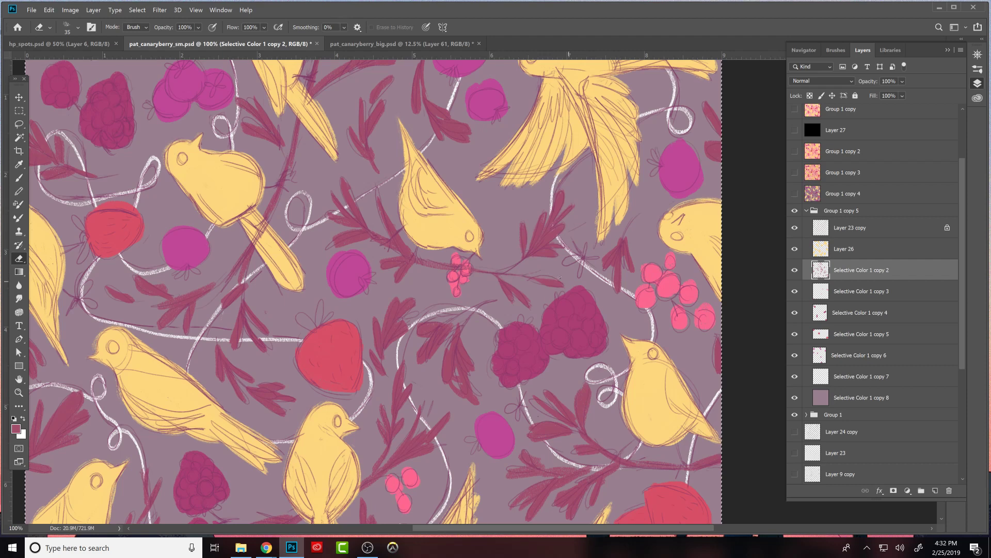
pyautogui.press('b')
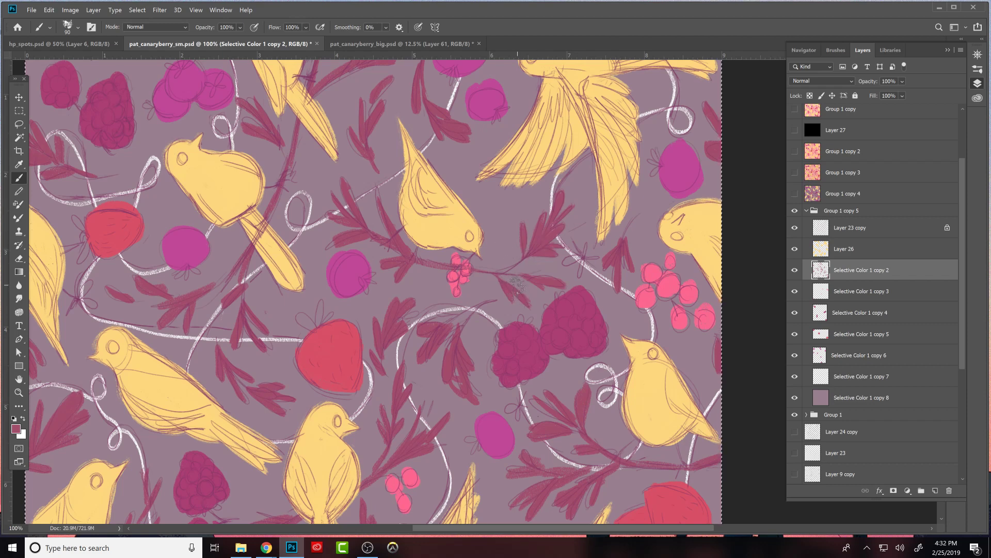
pyautogui.press('e')
pyautogui.press('b')
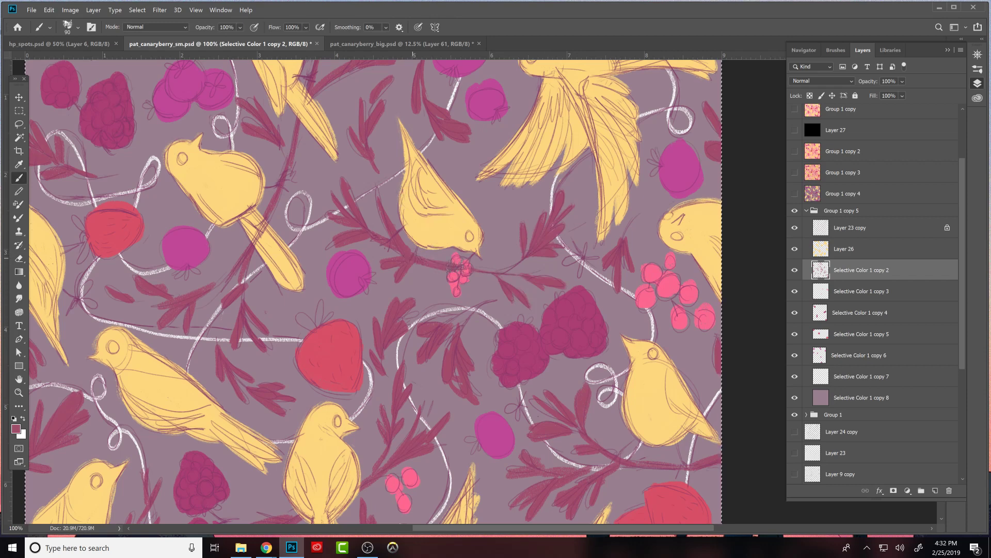
# - Thin the branch stem running above the pink berry cluster by erasing its edges and repainting it in maroon
pyautogui.press('e')
pyautogui.moveTo(417, 263); pyautogui.dragTo(465, 270)
pyautogui.press('b')
pyautogui.press('e')
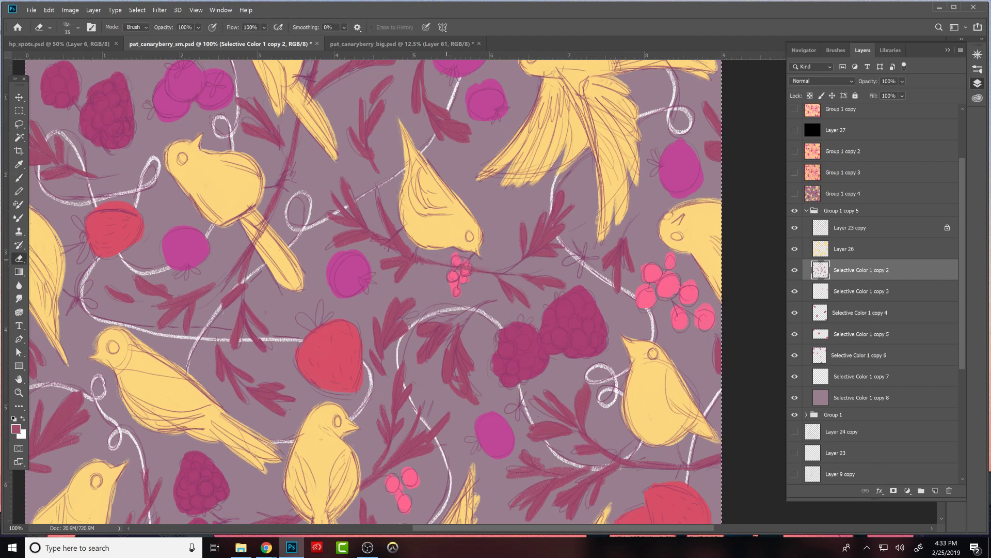
pyautogui.press('b')
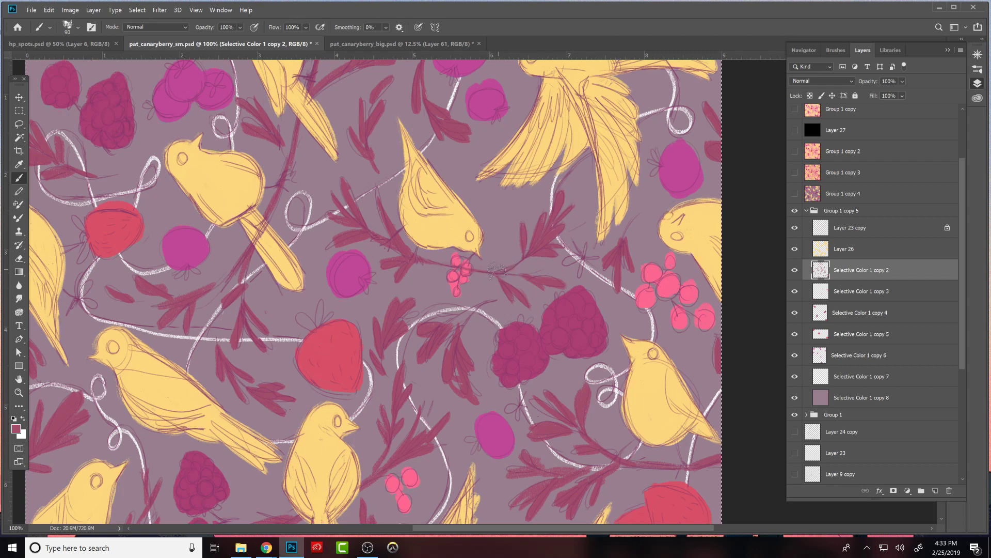
pyautogui.press('e')
pyautogui.press('b')
# - Paint the stem section below the downward-facing bird's belly and trim it to a slim line with the Eraser
pyautogui.moveTo(397, 231)
pyautogui.mouseDown()
pyautogui.moveTo(406, 250)
pyautogui.moveTo(432, 258)
pyautogui.mouseUp()
pyautogui.press('e')
pyautogui.press('b')
pyautogui.press('e')
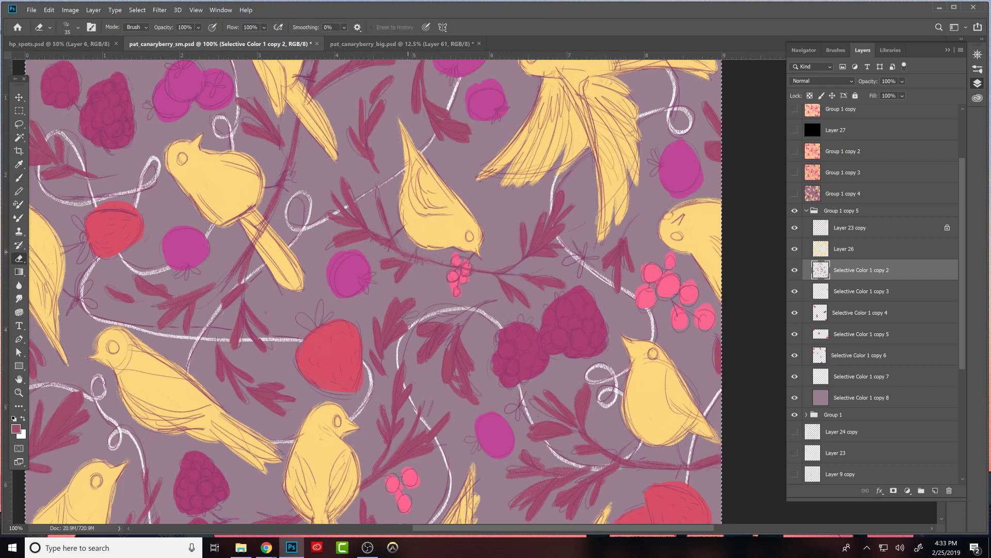
pyautogui.press('b')
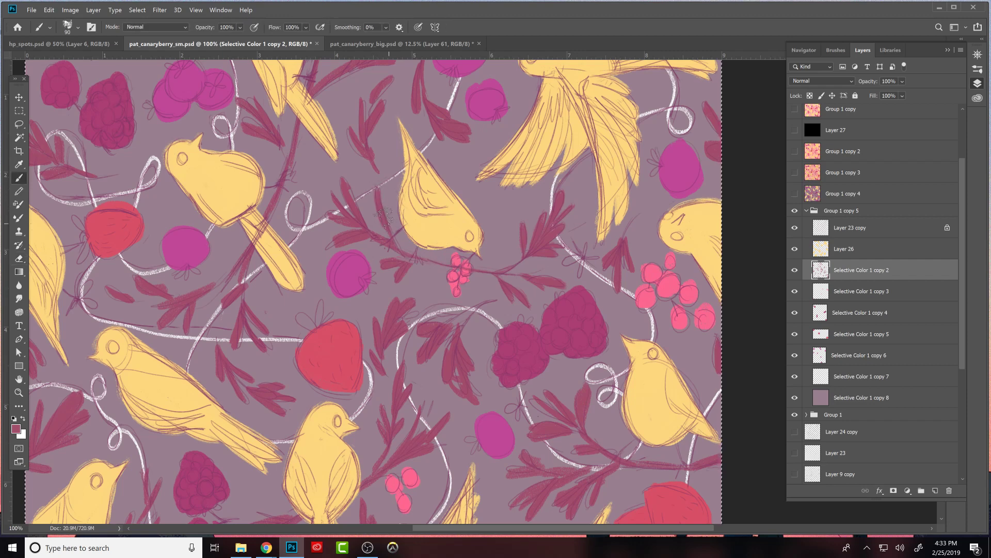
# - Reshape the lower-left leaves on the branch left of the downward-facing bird, trimming their edges and repainting them in maroon
pyautogui.press('e')
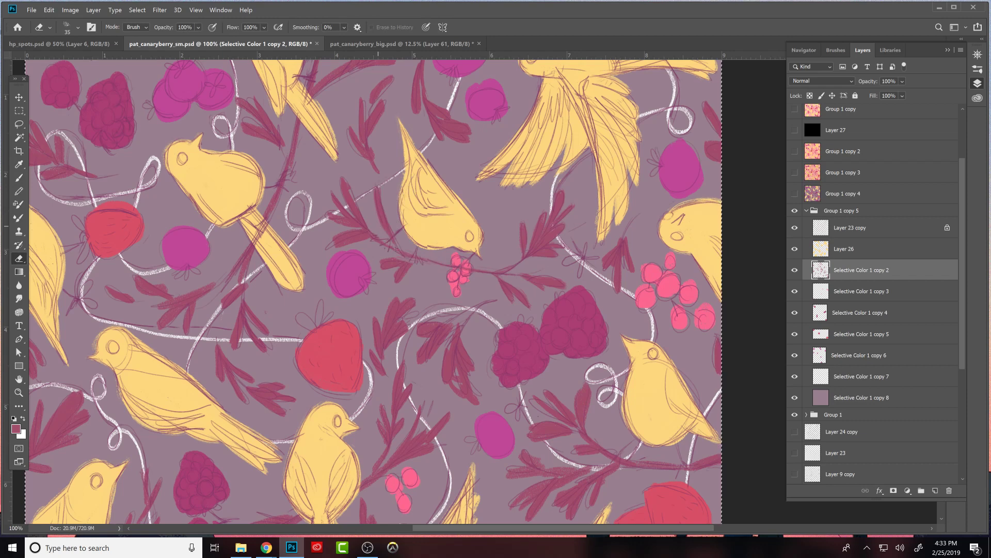
pyautogui.press('b')
pyautogui.press('e')
pyautogui.press('b')
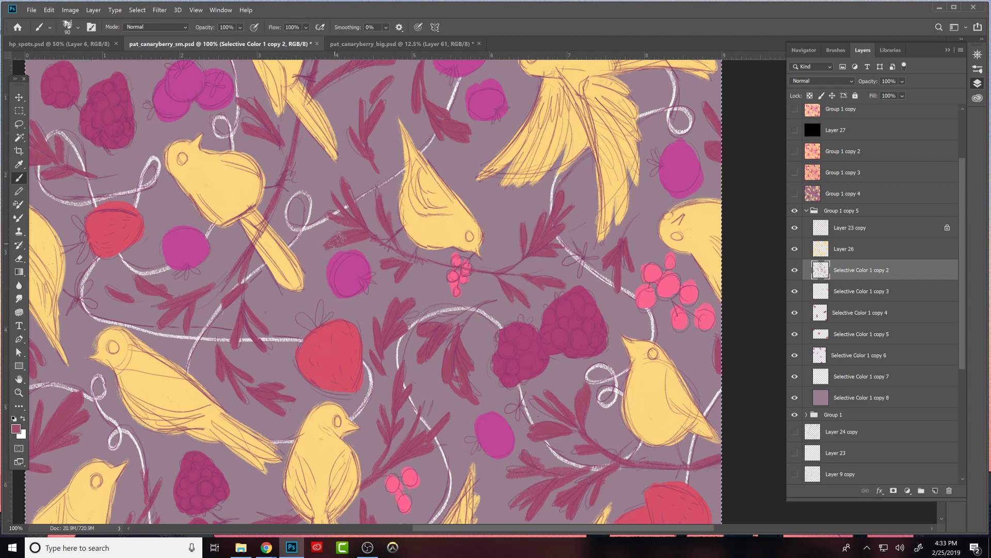
pyautogui.press('e')
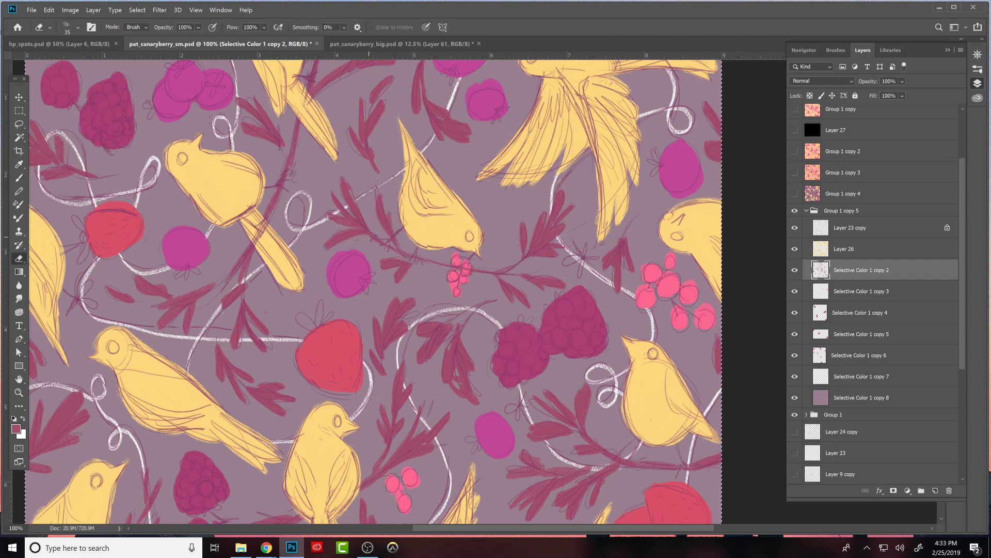
pyautogui.press('b')
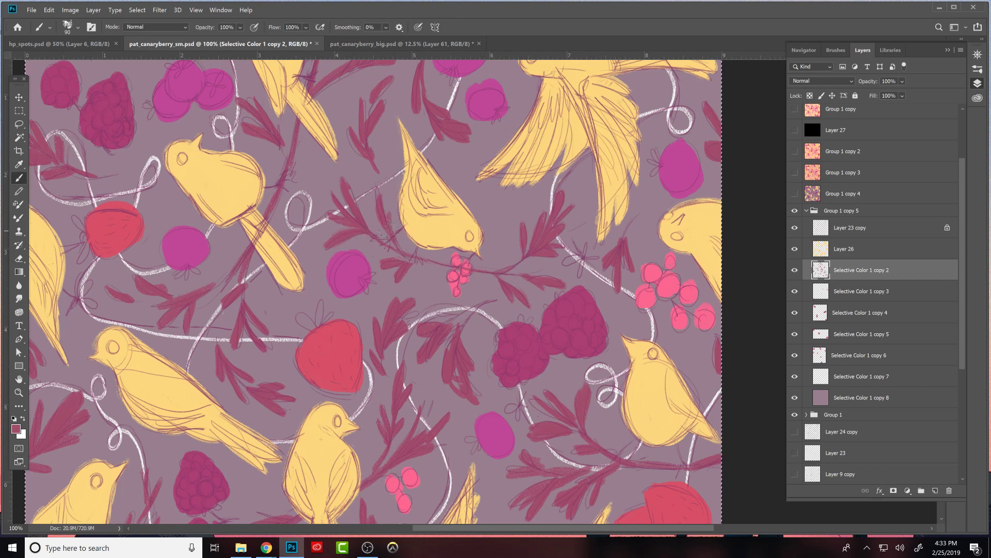
pyautogui.press('e')
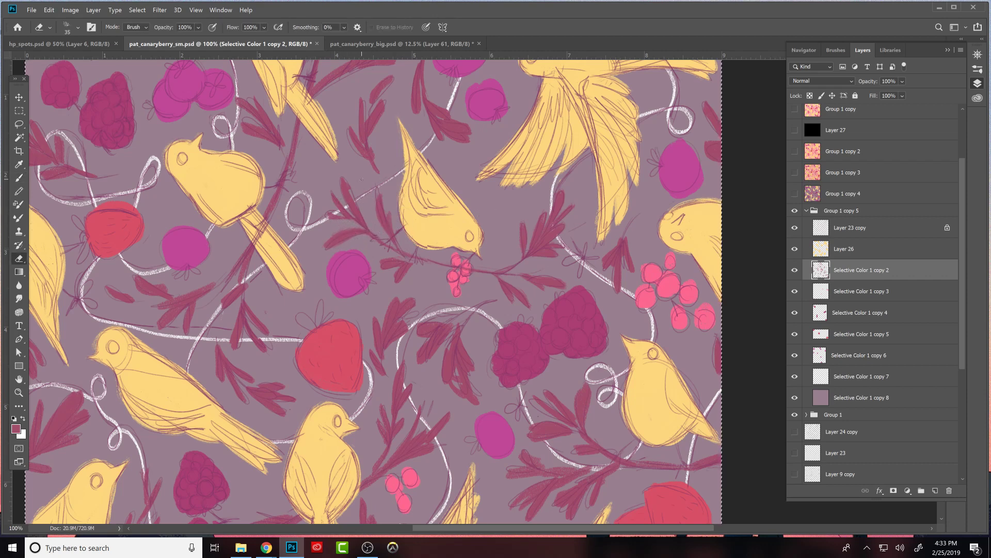
# - Clean up the upper leaves of the branch beside the downward-facing bird by erasing rough edges and repainting gaps in maroon
pyautogui.press('b')
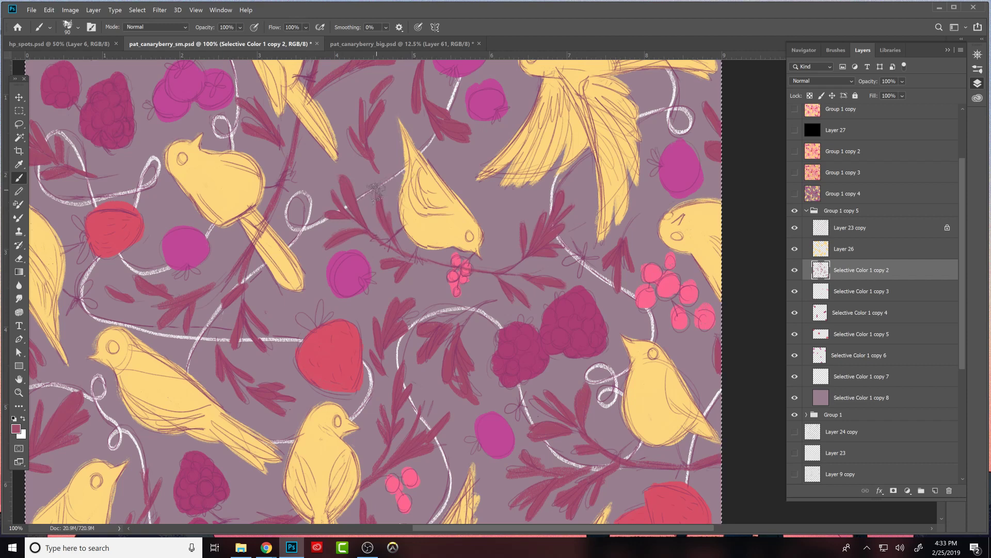
pyautogui.press('e')
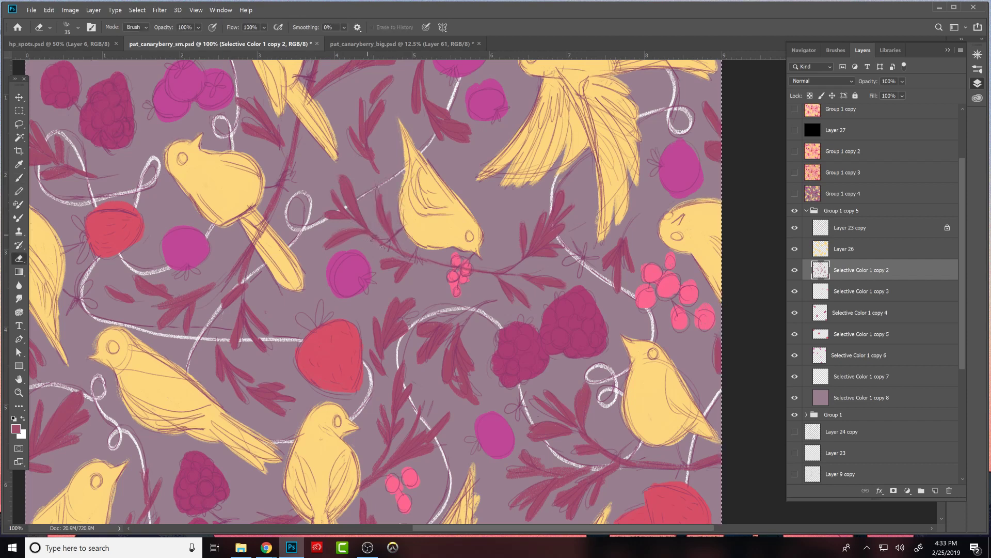
pyautogui.press('b')
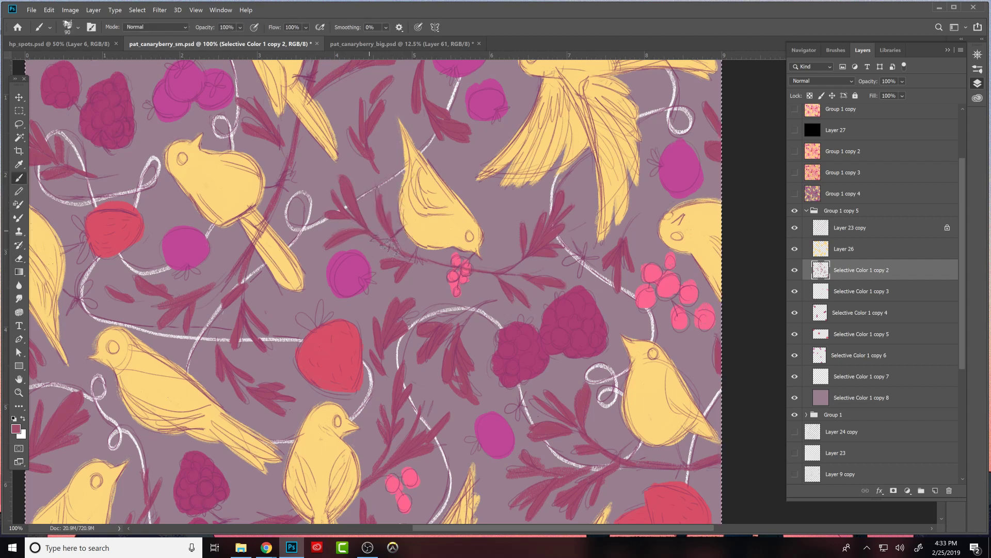
pyautogui.press('e')
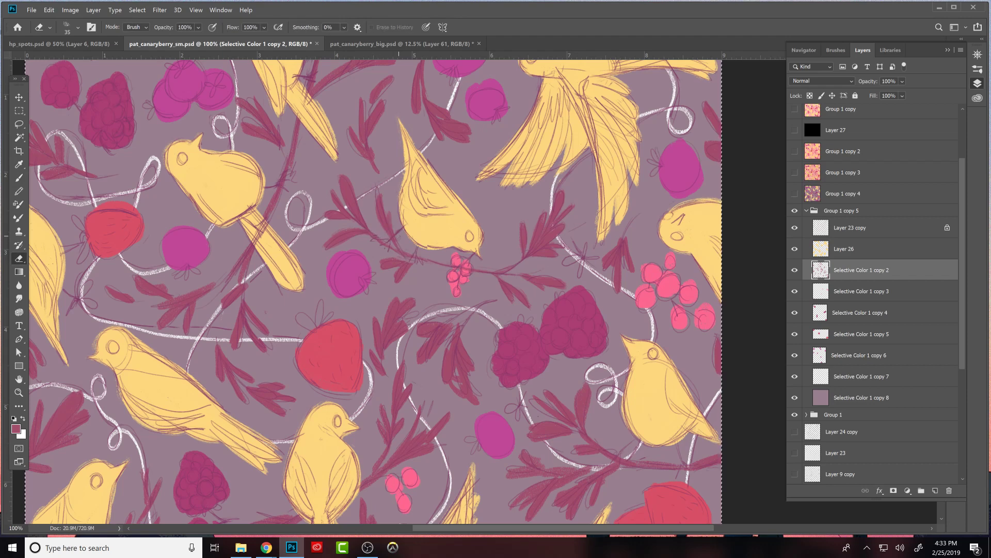
# - Repaint the small leaves between the magenta plum and the downward-facing bird on layer Selective Color 1 copy 2 and trim their edges
pyautogui.press('b')
pyautogui.moveTo(377, 257); pyautogui.dragTo(402, 255)
pyautogui.press('e')
pyautogui.press('b')
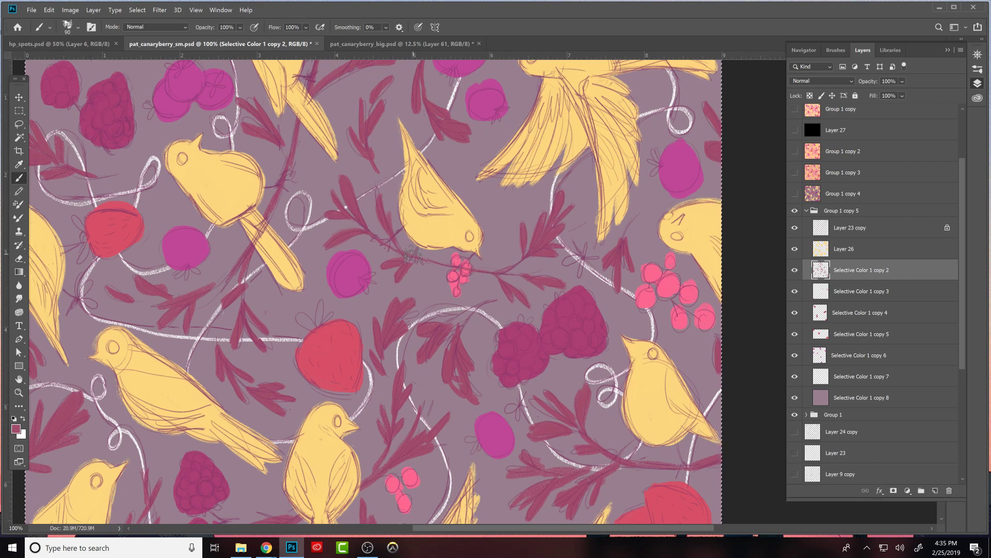
pyautogui.click(796, 270)
pyautogui.click(796, 270)
pyautogui.press('e')
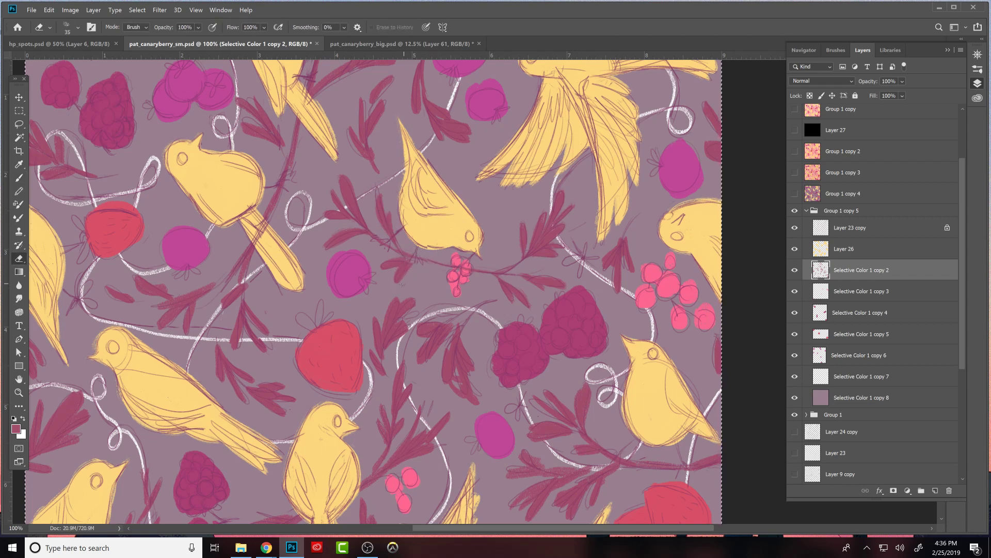
pyautogui.press('b')
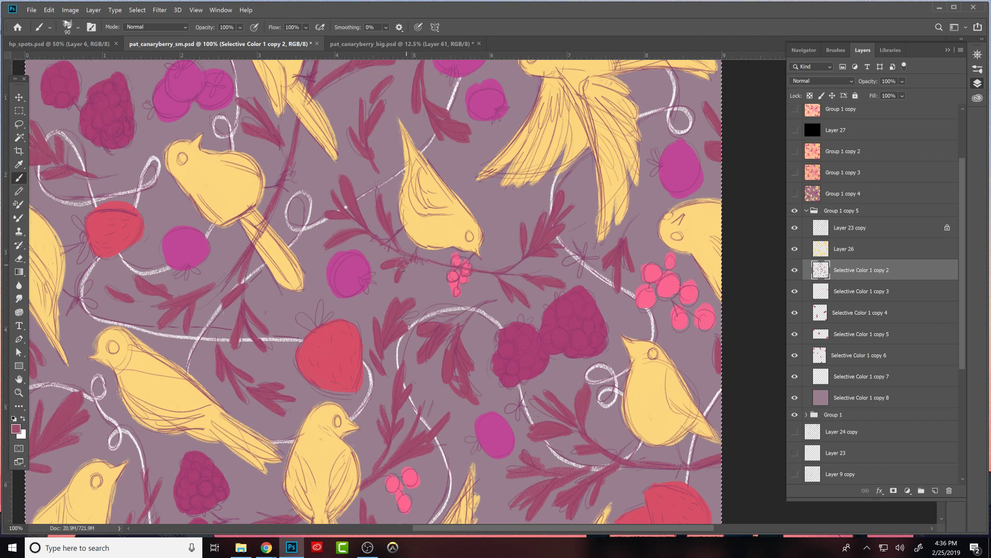
pyautogui.press('e')
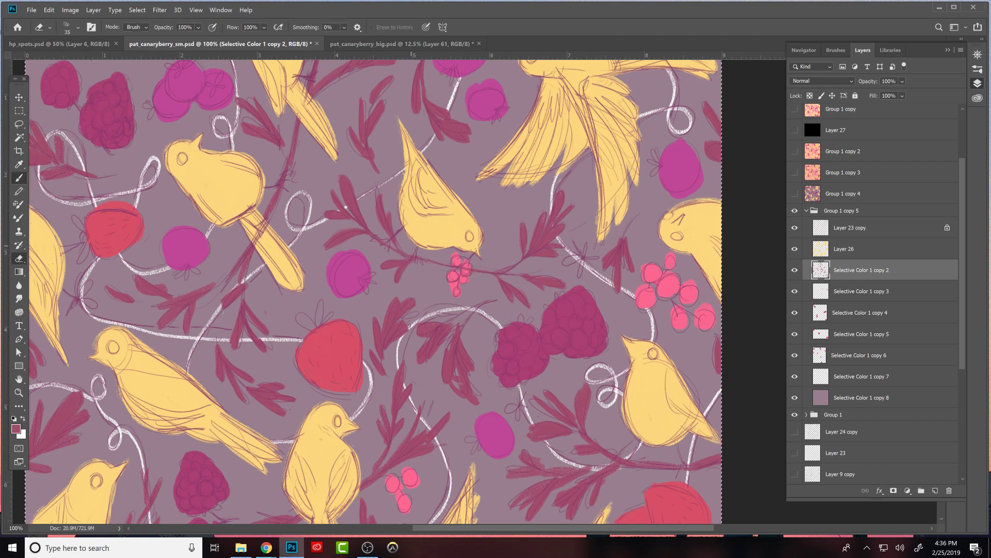
# - Refine the hanging leaf cluster left of the large strawberry by painting maroon leaves and trimming them with the Eraser
pyautogui.press('b')
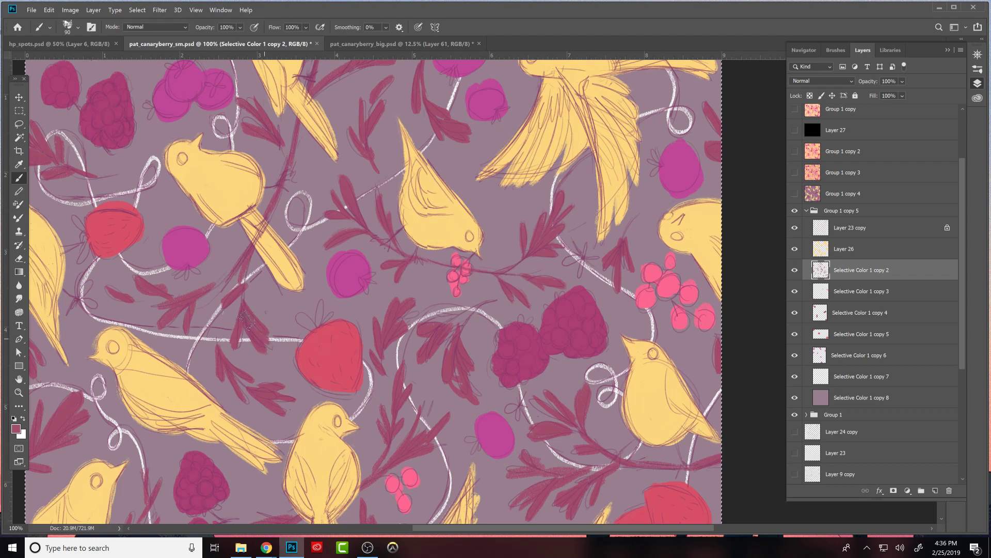
pyautogui.press('e')
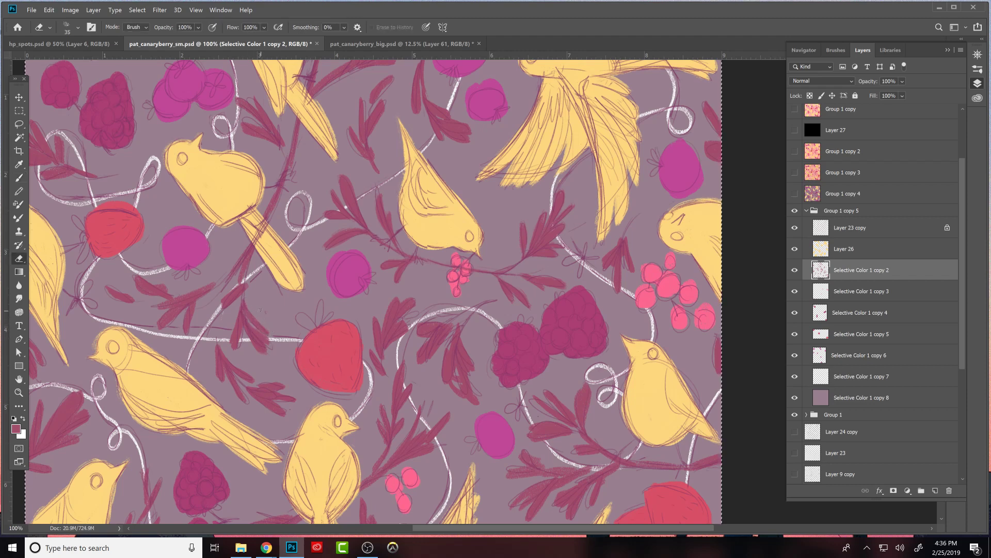
pyautogui.press('b')
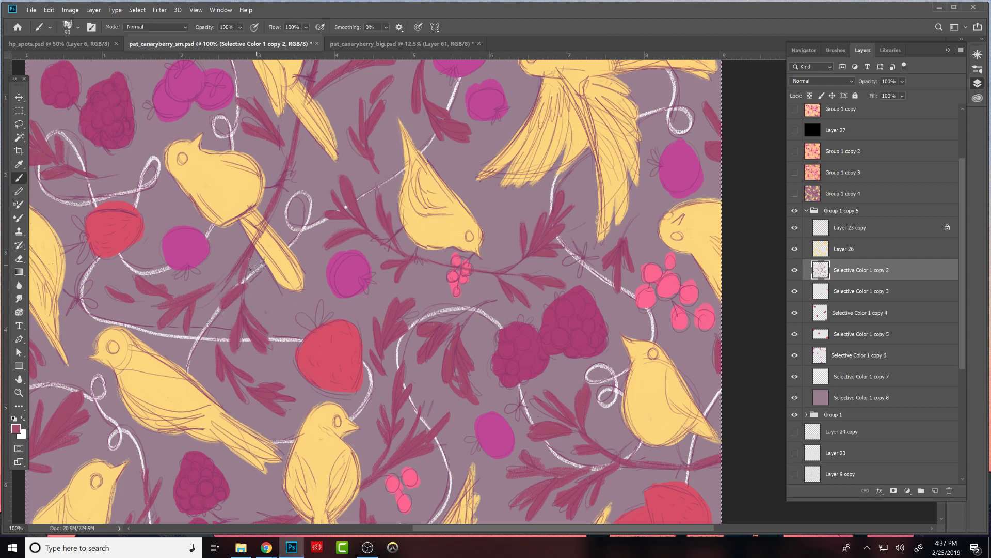
pyautogui.press('e')
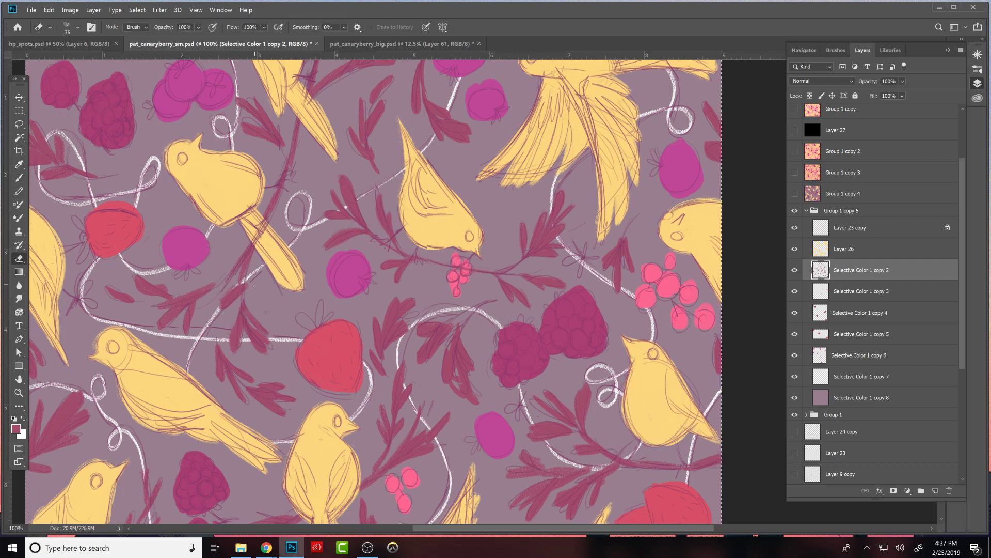
pyautogui.press('b')
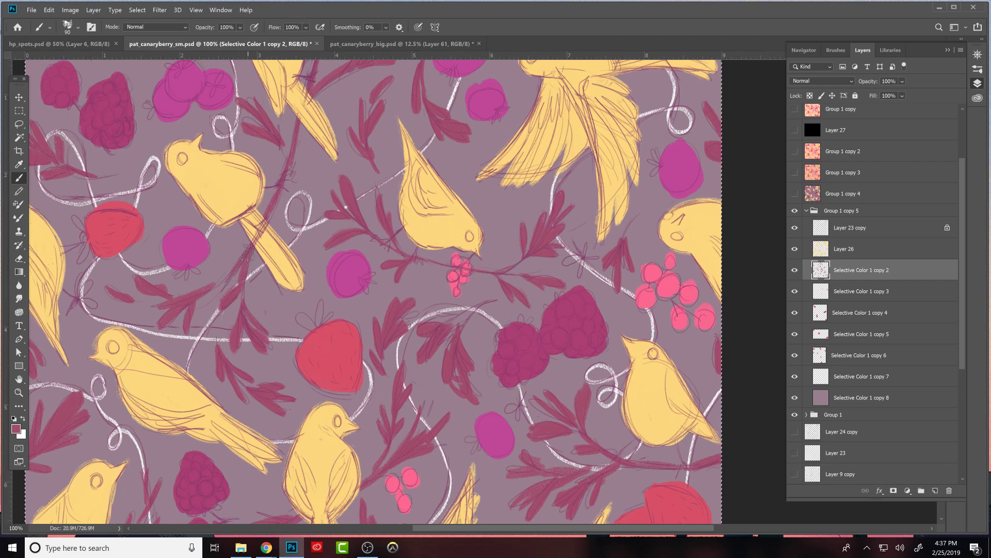
pyautogui.press('e')
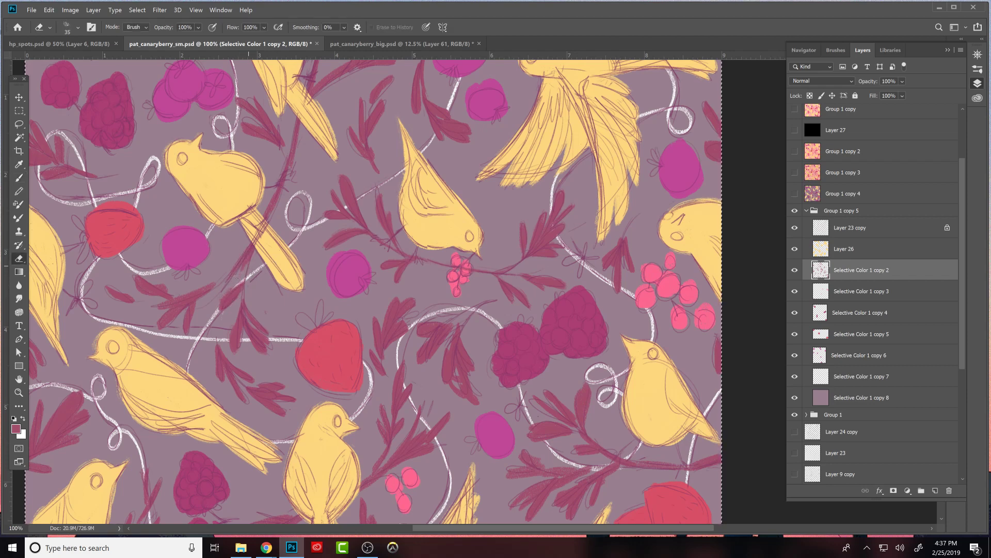
# - Repaint the stem and small leaves just below the upper-left bird's tail, and trim them to slim shapes
pyautogui.press('b')
pyautogui.moveTo(253, 273)
pyautogui.mouseDown()
pyautogui.moveTo(234, 288)
pyautogui.moveTo(252, 260)
pyautogui.mouseUp()
pyautogui.press('e')
pyautogui.press('b')
pyautogui.press('e')
pyautogui.press('b')
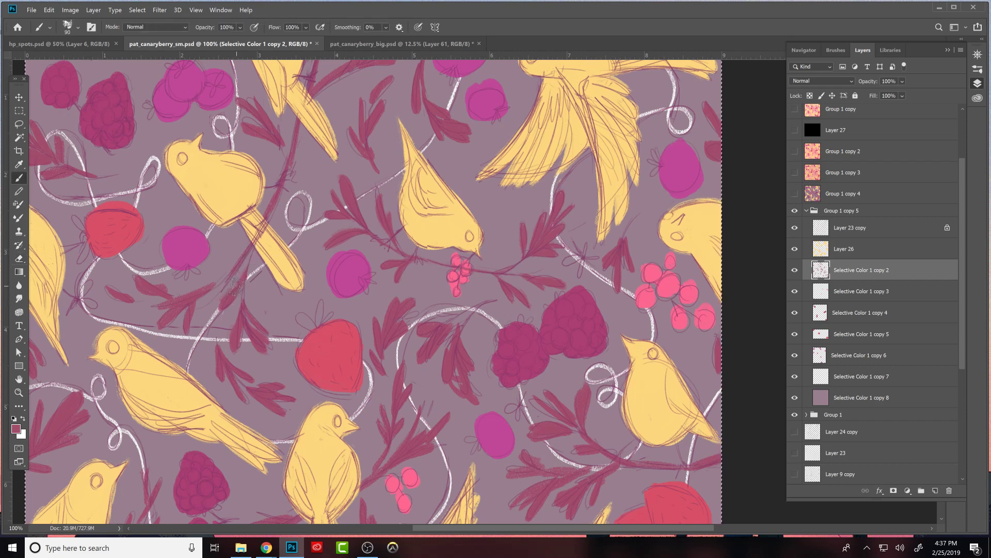
pyautogui.press('e')
pyautogui.press('b')
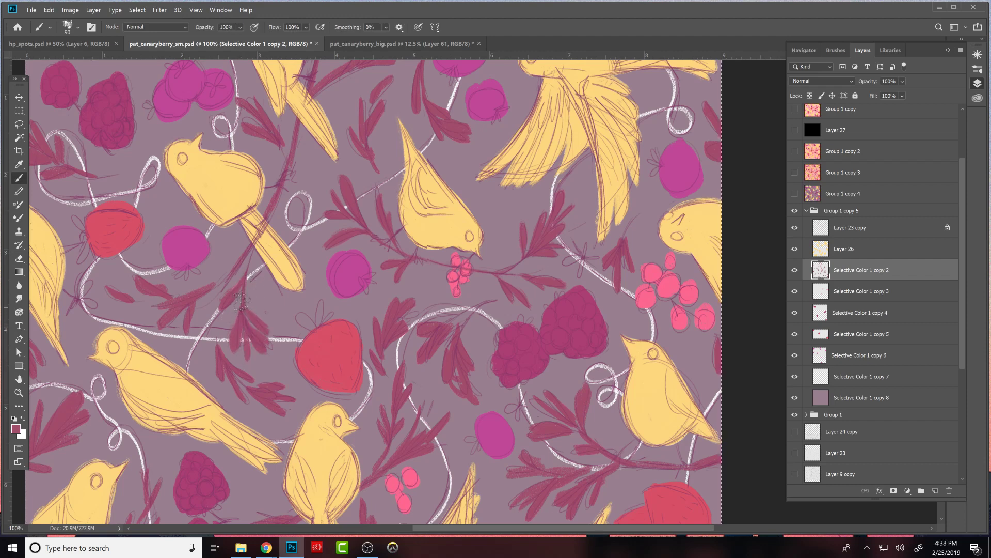
# - Touch up the long stem behind the upper-left bird's tail in maroon and erase along its edges to thin it
pyautogui.press('e')
pyautogui.press('b')
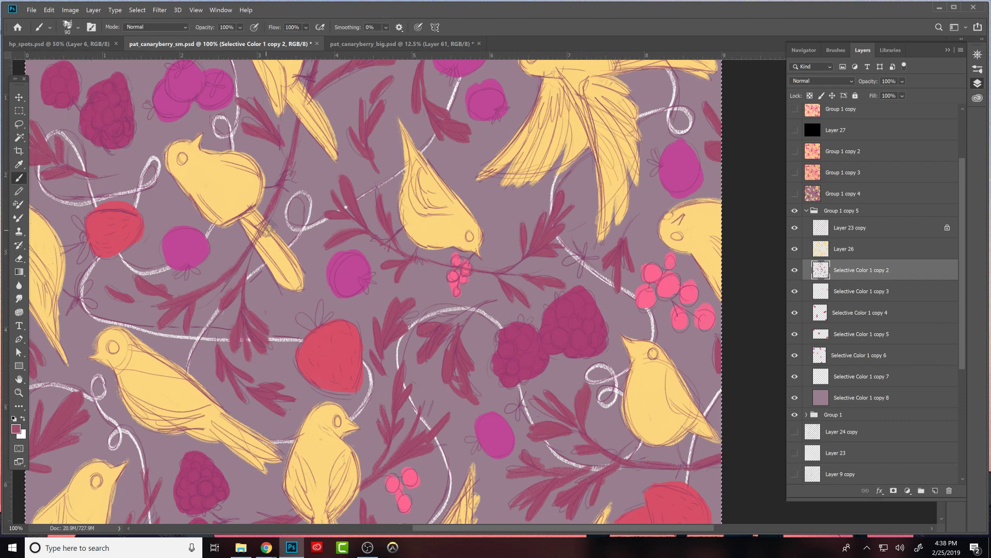
pyautogui.press('e')
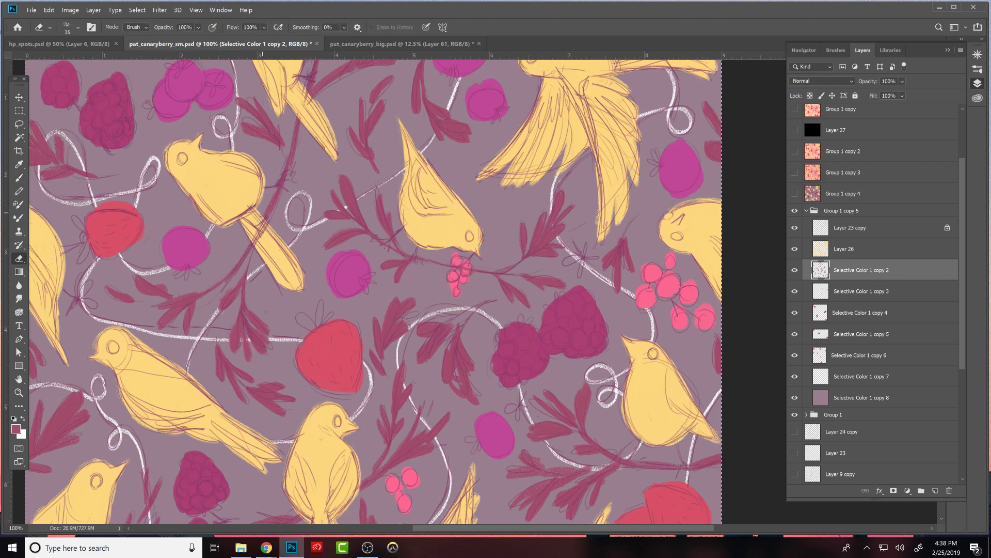
pyautogui.press('b')
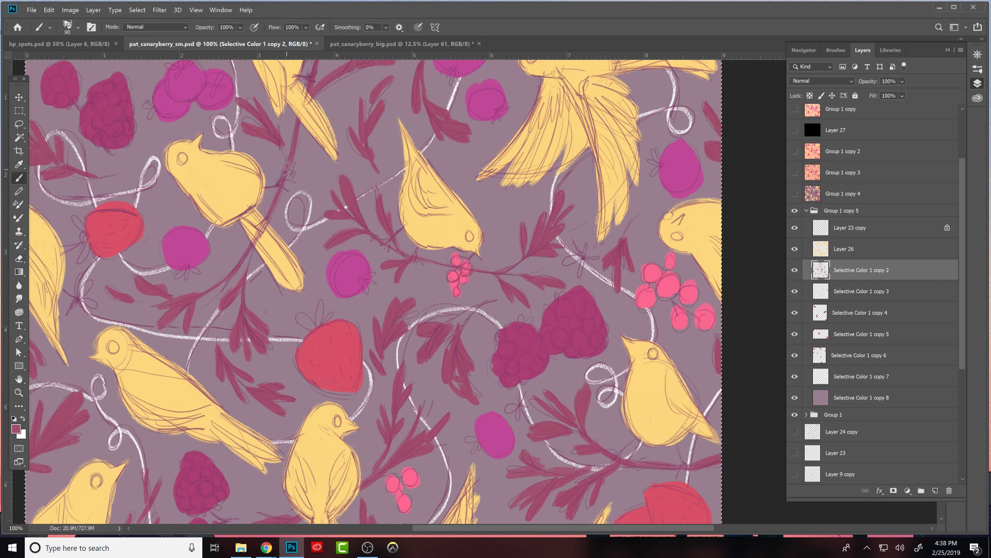
pyautogui.press('e')
pyautogui.moveTo(265, 216); pyautogui.dragTo(282, 187)
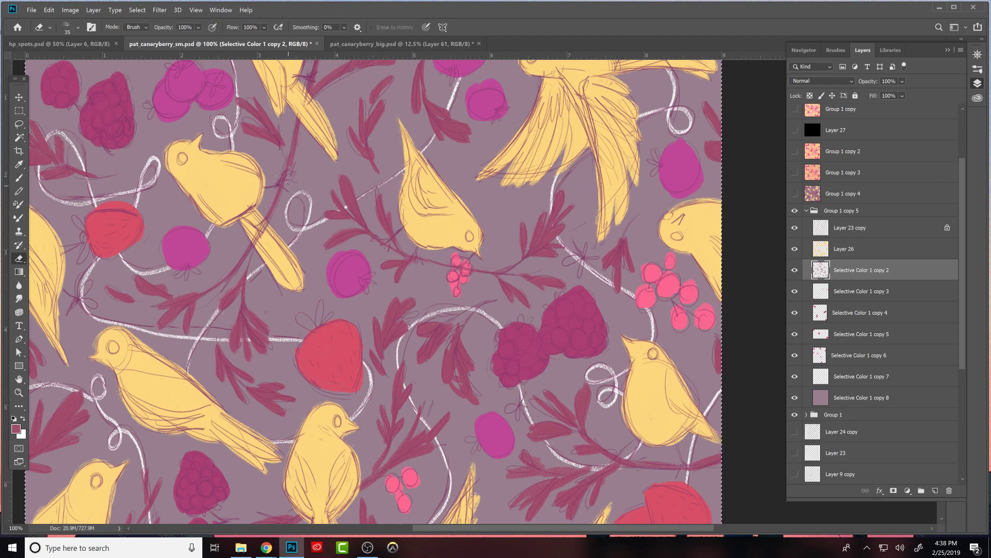
pyautogui.moveTo(302, 125); pyautogui.dragTo(292, 158)
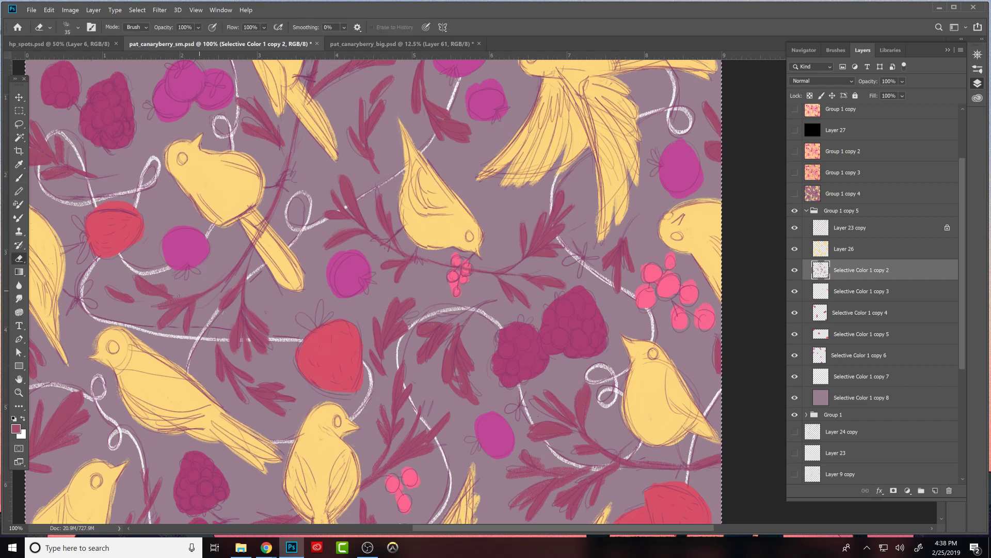
# - Trim and repaint the leaves of the left-hand cluster below the round magenta plum into slimmer shapes
pyautogui.moveTo(161, 305)
pyautogui.mouseDown()
pyautogui.moveTo(204, 289)
pyautogui.moveTo(178, 294)
pyautogui.mouseUp()
pyautogui.press('b')
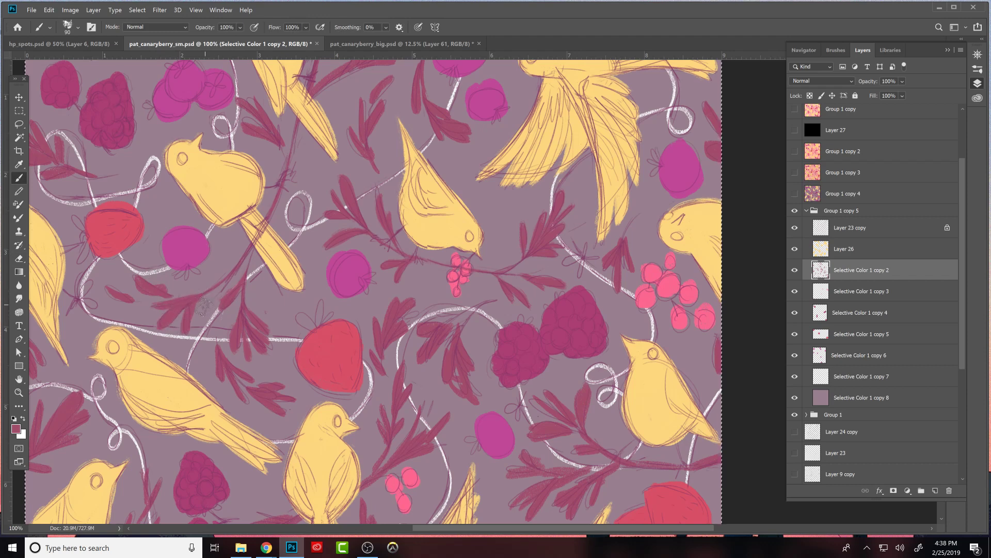
pyautogui.press('e')
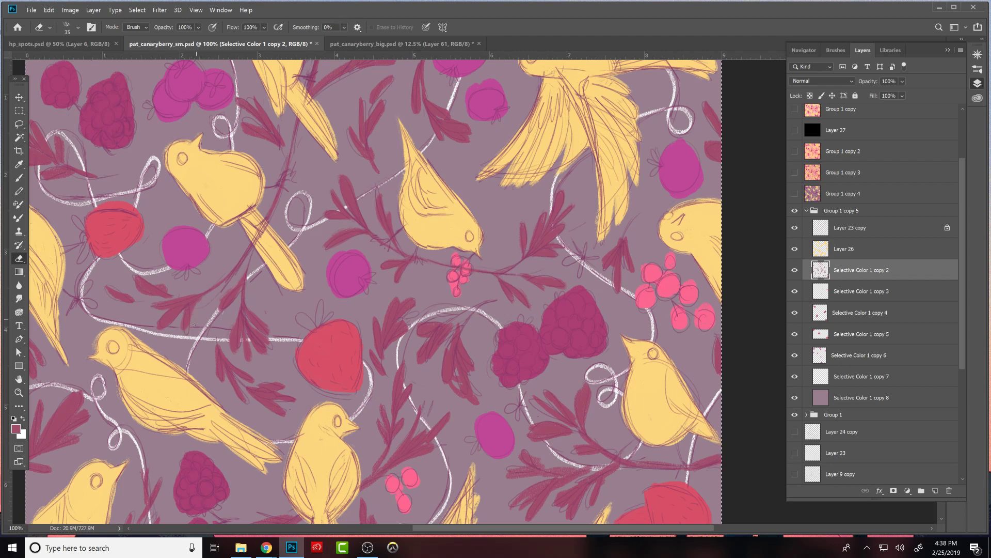
pyautogui.press('b')
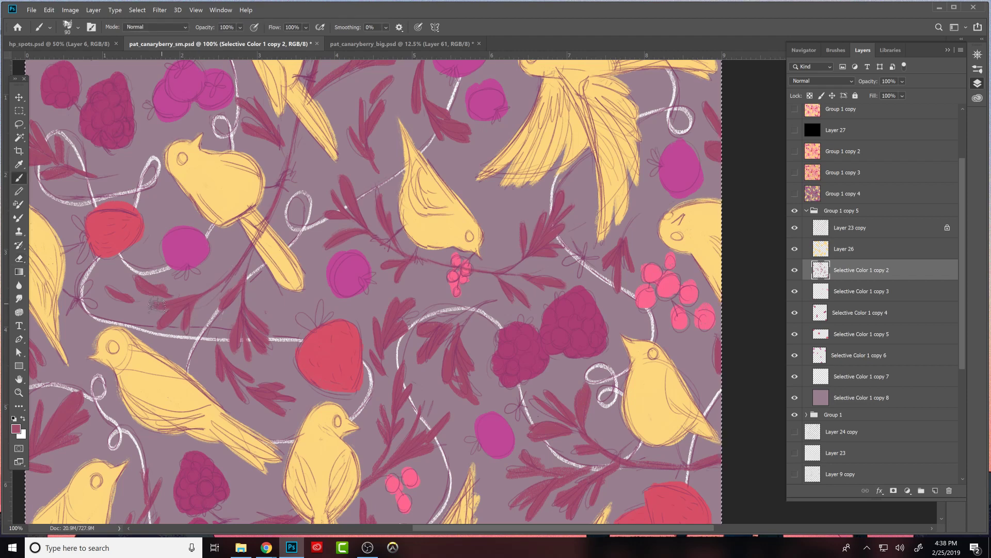
pyautogui.press('e')
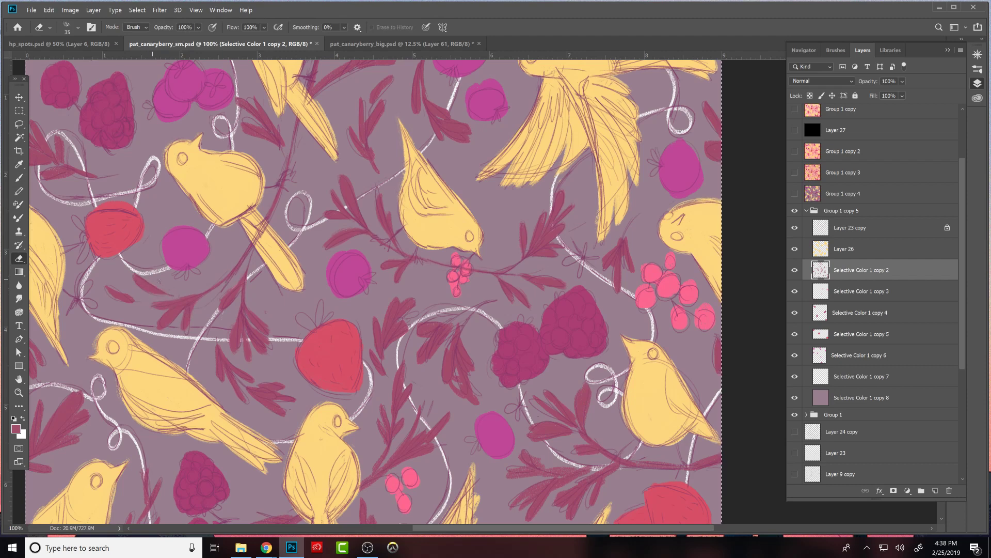
pyautogui.press('b')
# - Trim the outermost leaf tips of the cluster below the plum and repaint the detached leaf at its far left
pyautogui.press('e')
pyautogui.moveTo(158, 298); pyautogui.dragTo(175, 298)
pyautogui.press('b')
pyautogui.moveTo(113, 287); pyautogui.dragTo(144, 299)
pyautogui.press('e')
# - Refine the leafy sprig between the large strawberry and the long bird's back, repainting its leaves in maroon and trimming their edges
pyautogui.press('b')
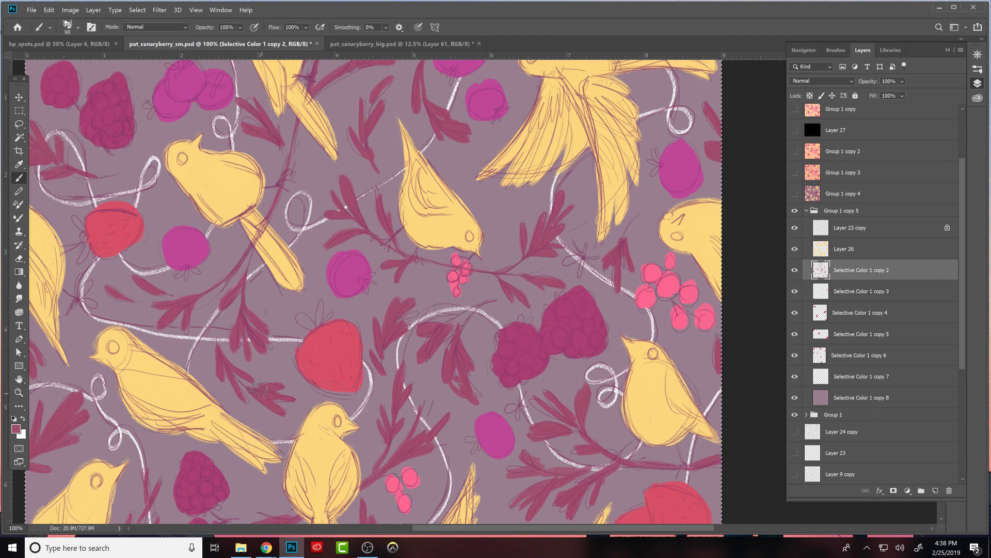
pyautogui.press('e')
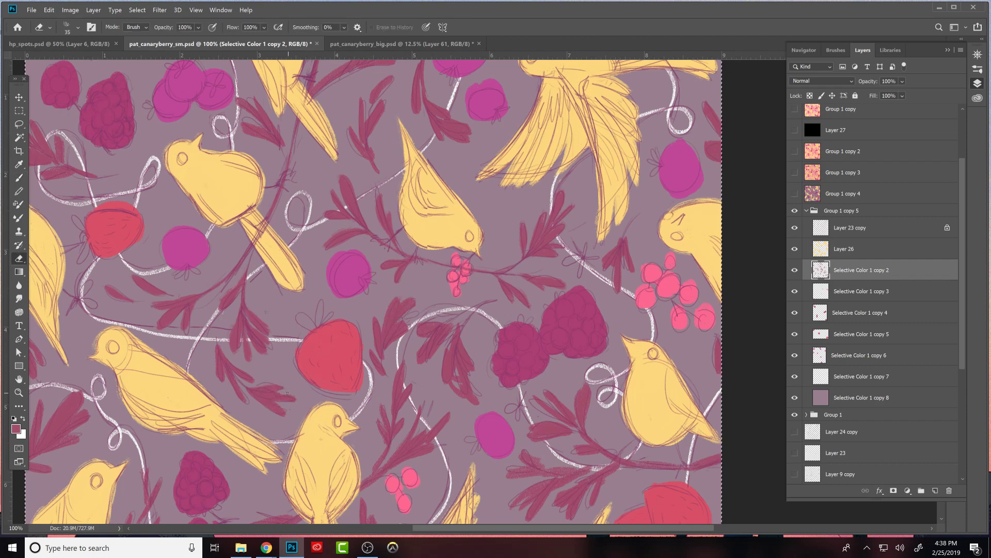
pyautogui.press('b')
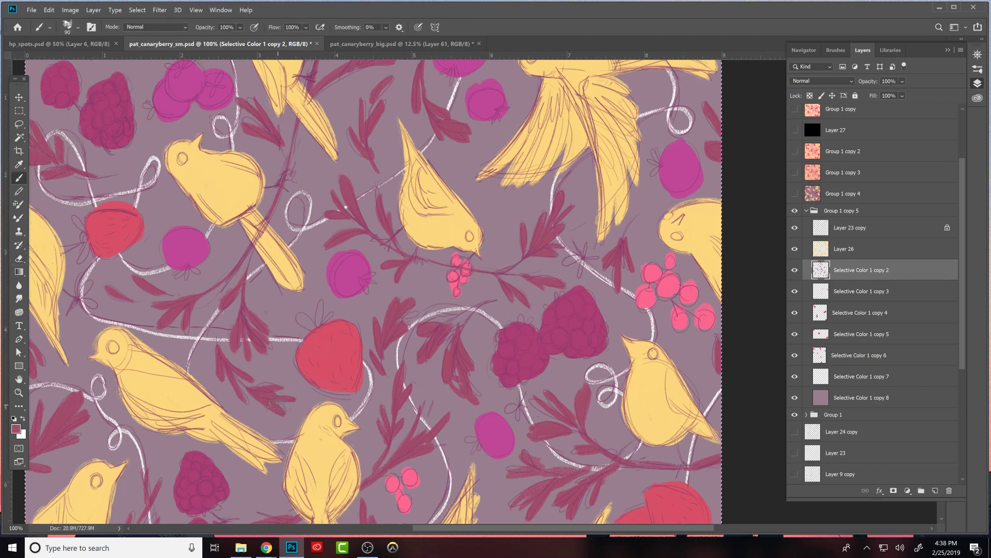
pyautogui.press('e')
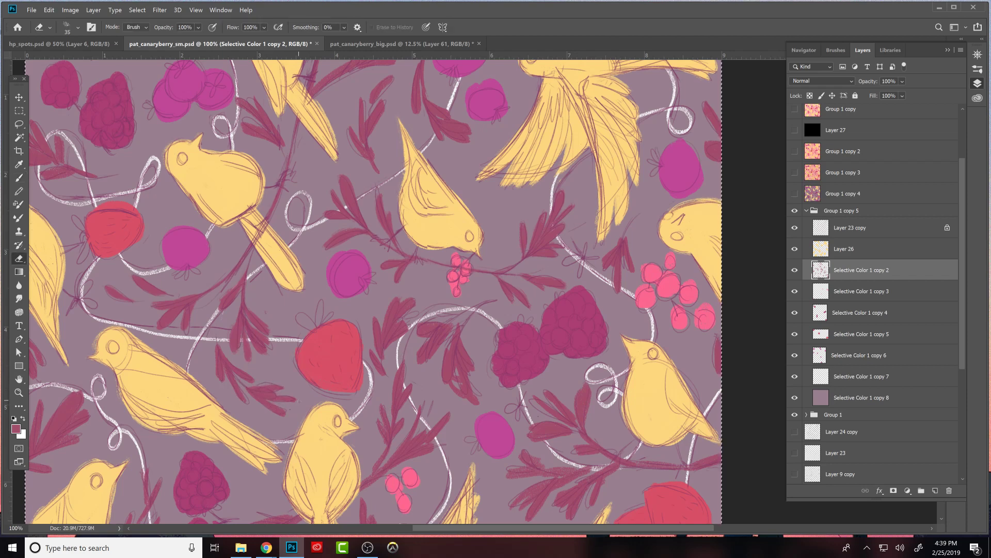
pyautogui.press('b')
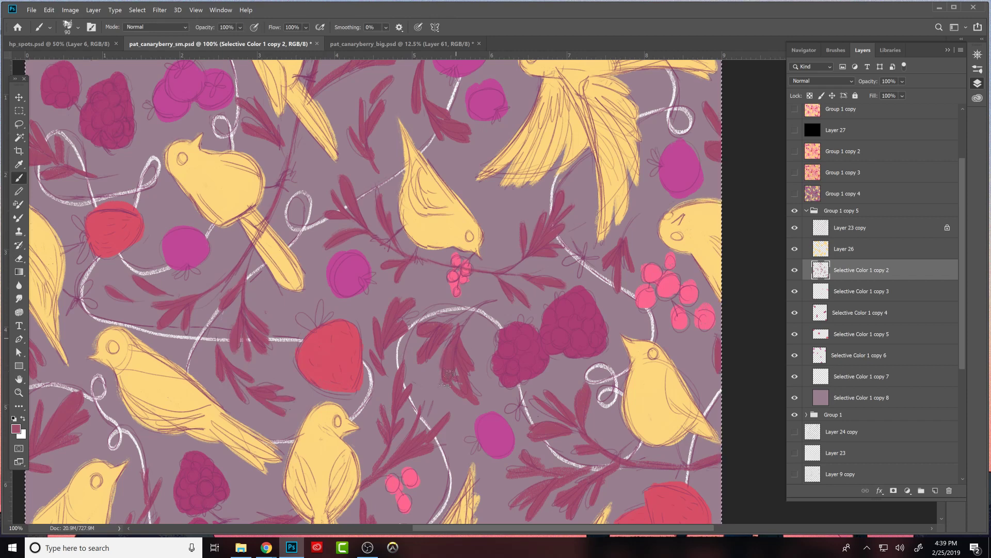
# - Trim the leaves of the sprig beside the left raspberry and compare the painting with the sketch layer briefly hidden
pyautogui.press('e')
pyautogui.moveTo(447, 334); pyautogui.dragTo(436, 348)
pyautogui.press('b')
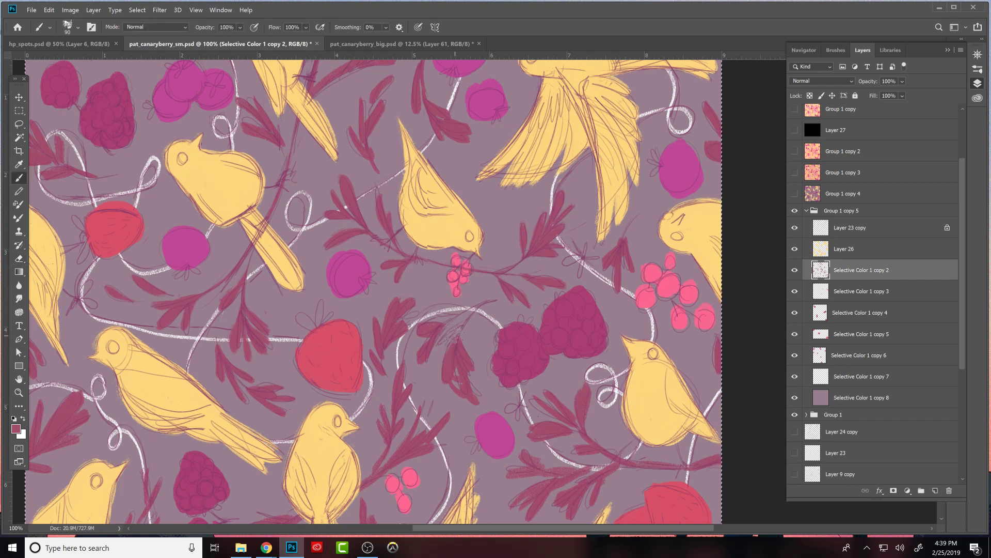
pyautogui.press('e')
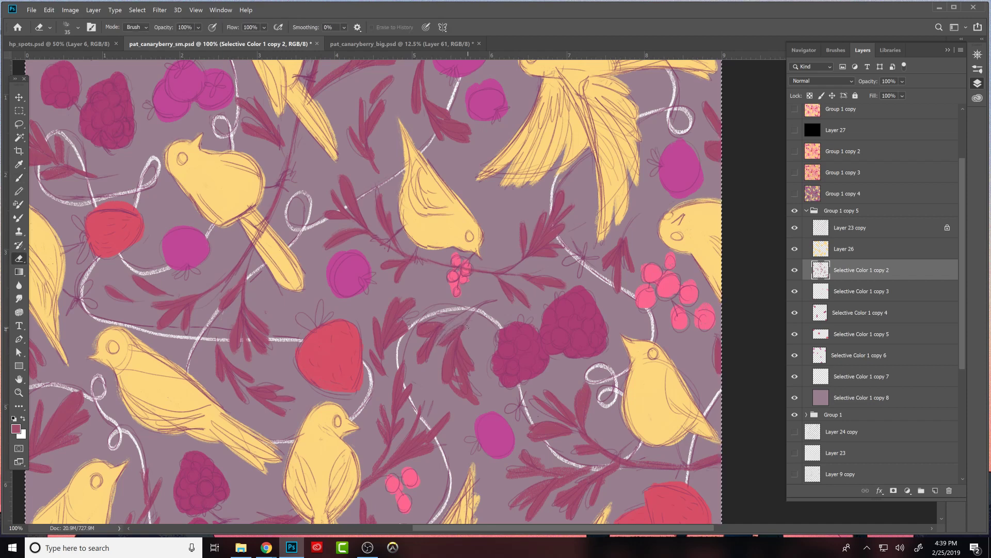
pyautogui.click(794, 228)
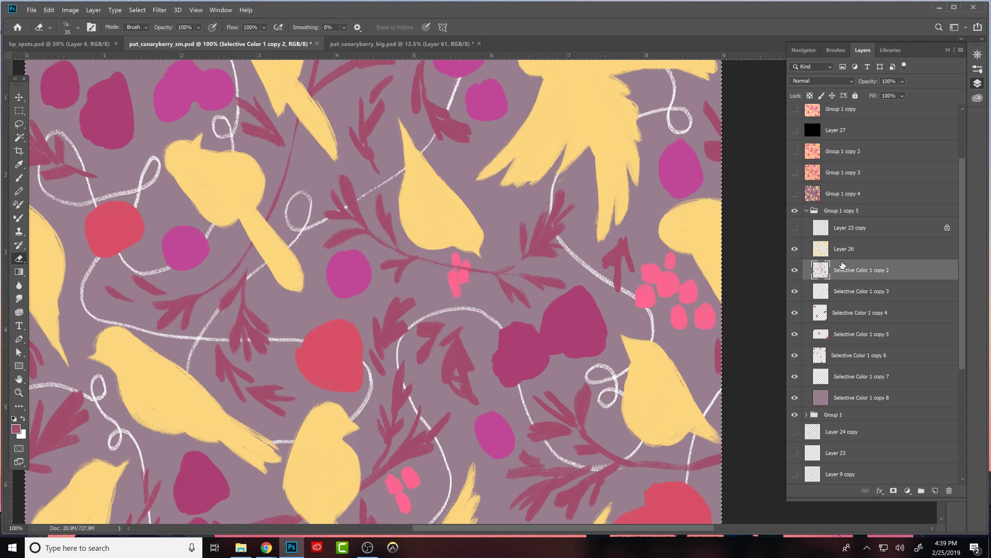
pyautogui.press('b')
pyautogui.click(796, 227)
pyautogui.press('e')
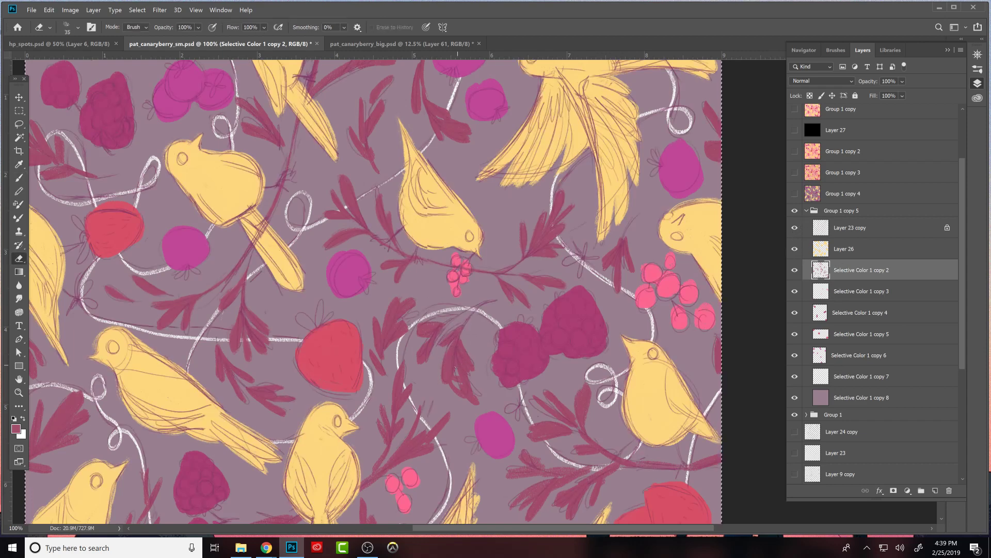
# - Erase the excess paint from the sprig's lowest leaves beside the raspberries and repaint them in maroon as slimmer shapes
pyautogui.moveTo(458, 392); pyautogui.dragTo(469, 386)
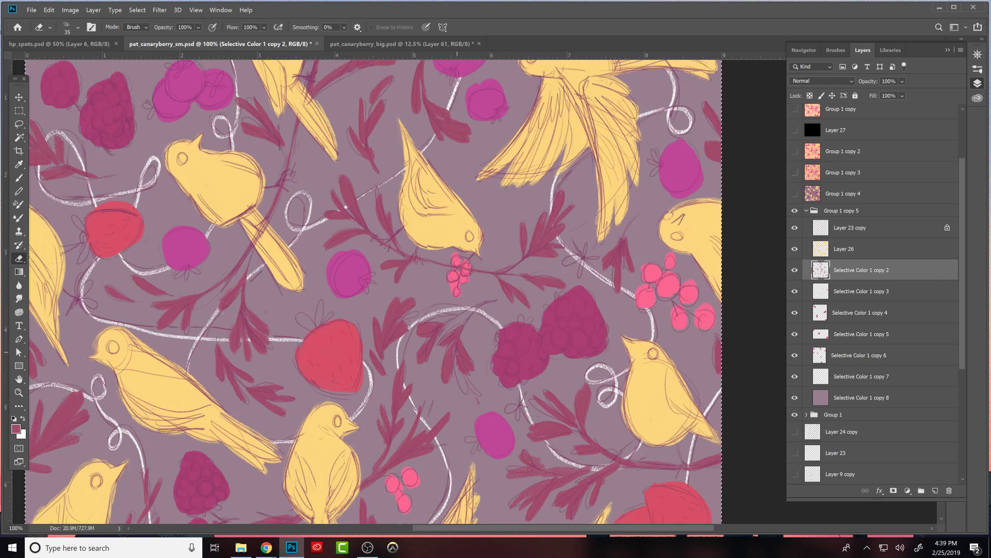
pyautogui.press('b')
pyautogui.moveTo(454, 345); pyautogui.dragTo(465, 392)
pyautogui.press('e')
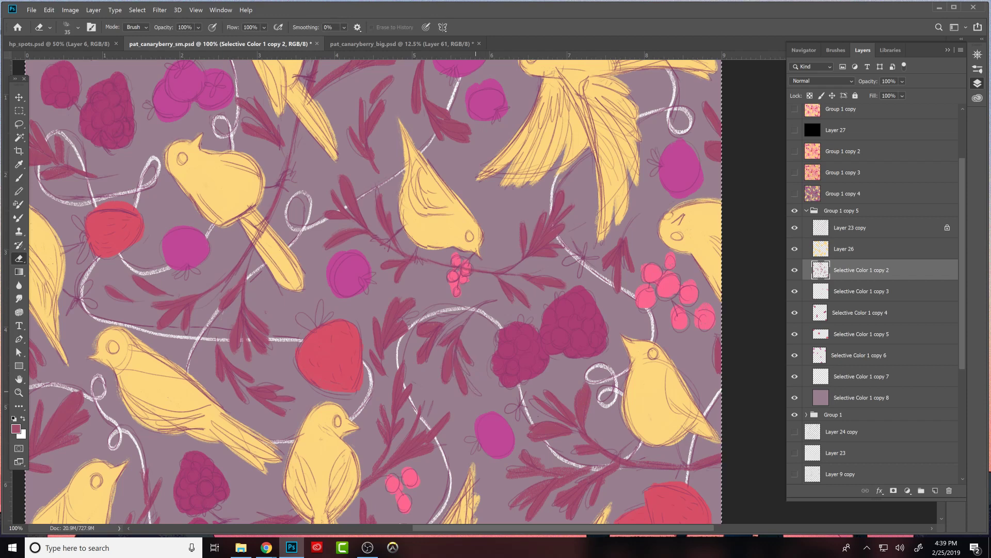
# - Refine the remaining leaves and upper stem of the sprig beside the raspberries, alternating small maroon strokes and edge erasing
pyautogui.press('b')
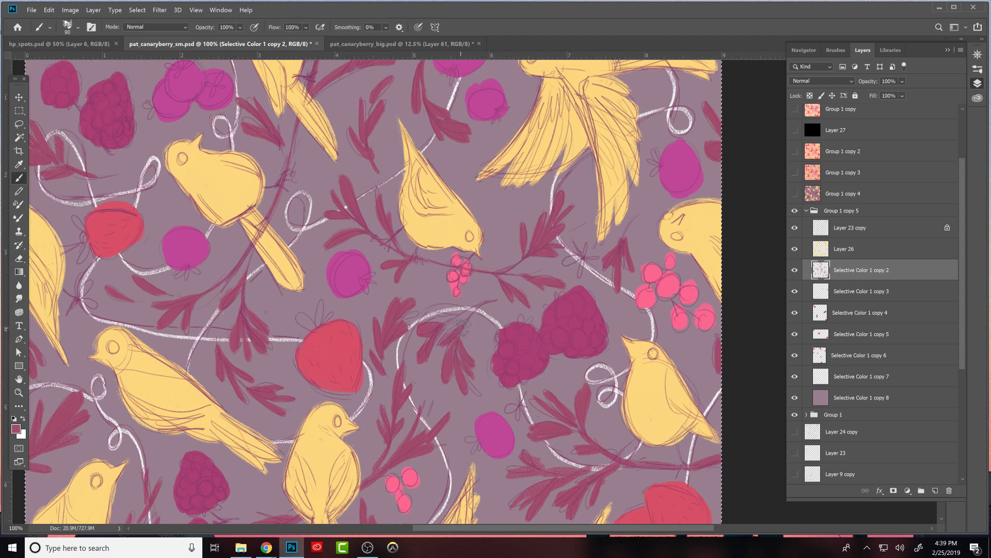
pyautogui.press('e')
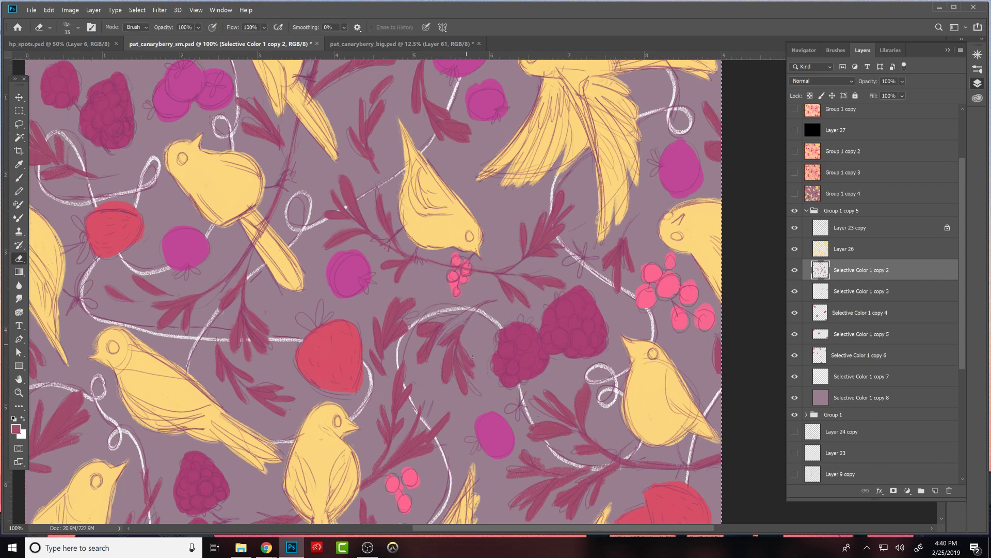
pyautogui.press('b')
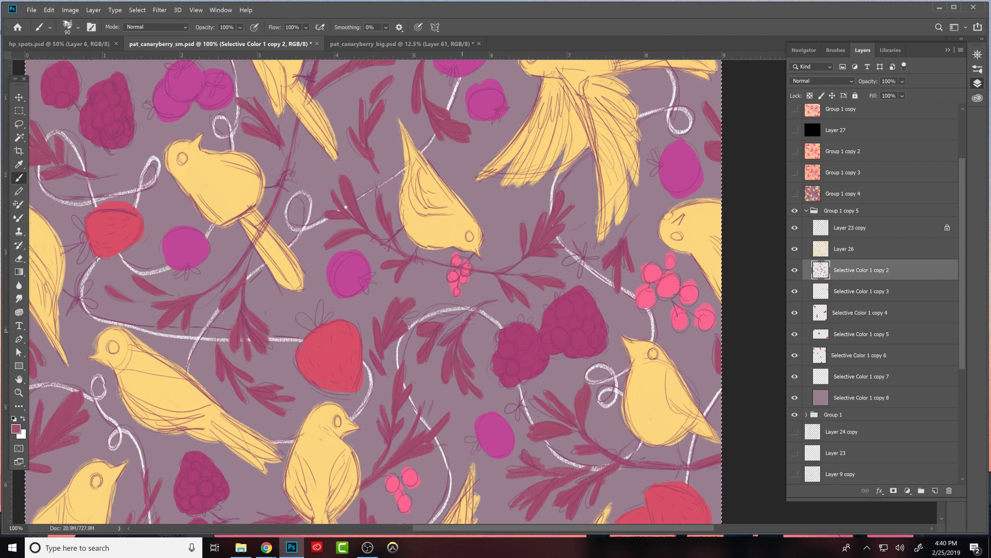
pyautogui.press('e')
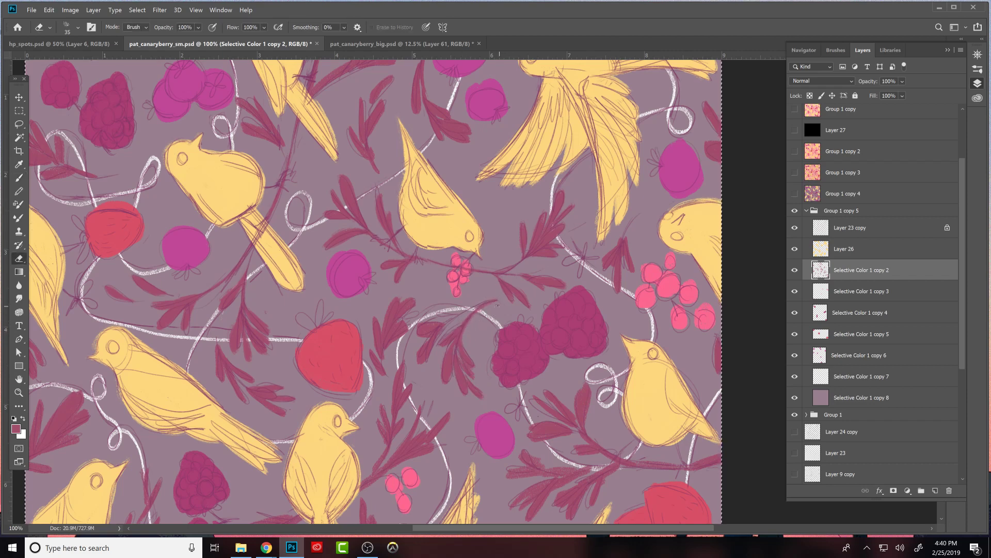
pyautogui.press('b')
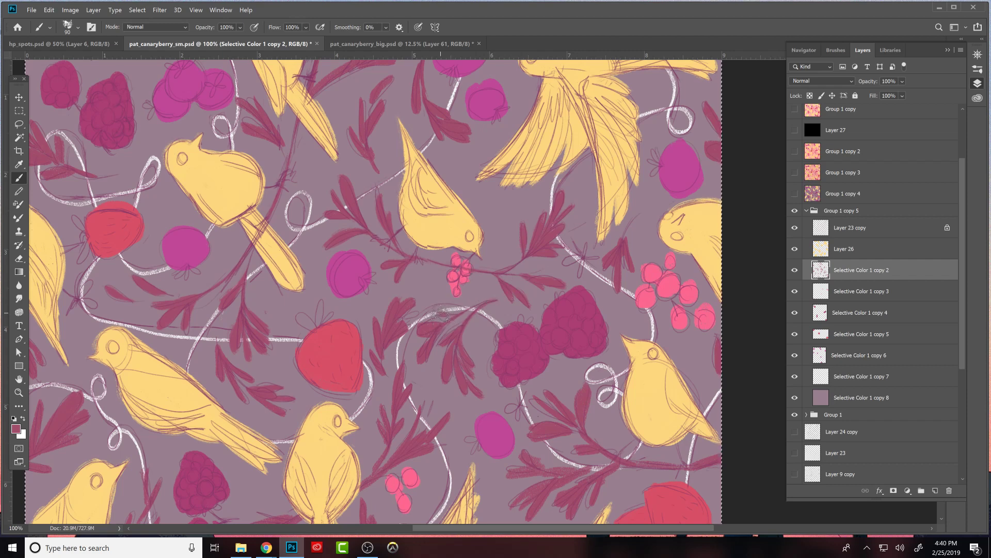
pyautogui.press('e')
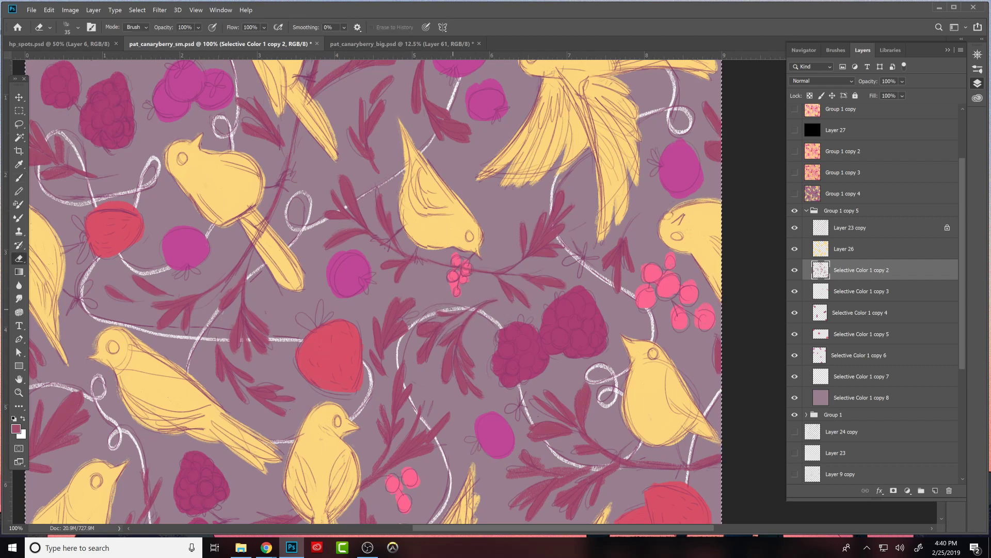
# - Reshape the upper-left leaves of the branch below the raspberries with maroon strokes and trimmed edges to match the sketch
pyautogui.press('b')
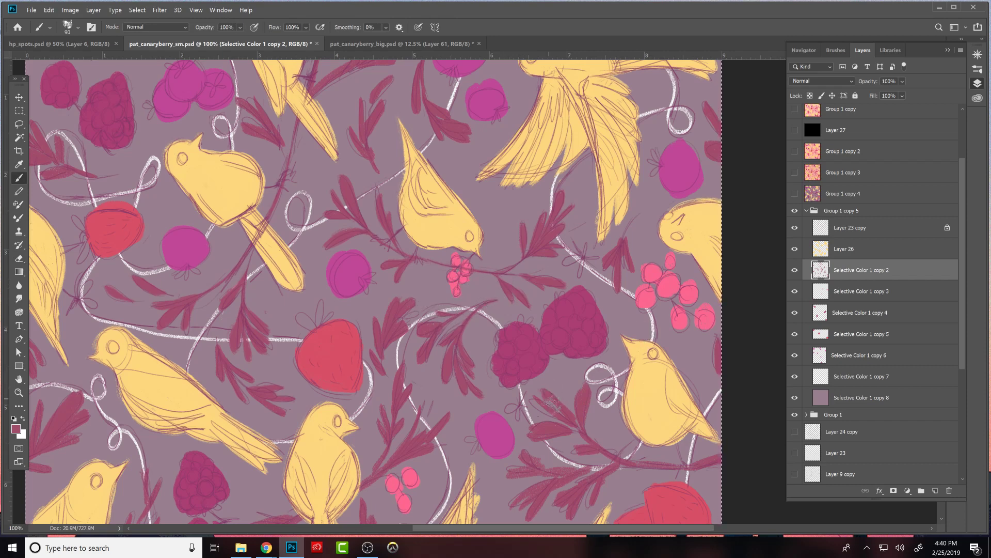
pyautogui.press('e')
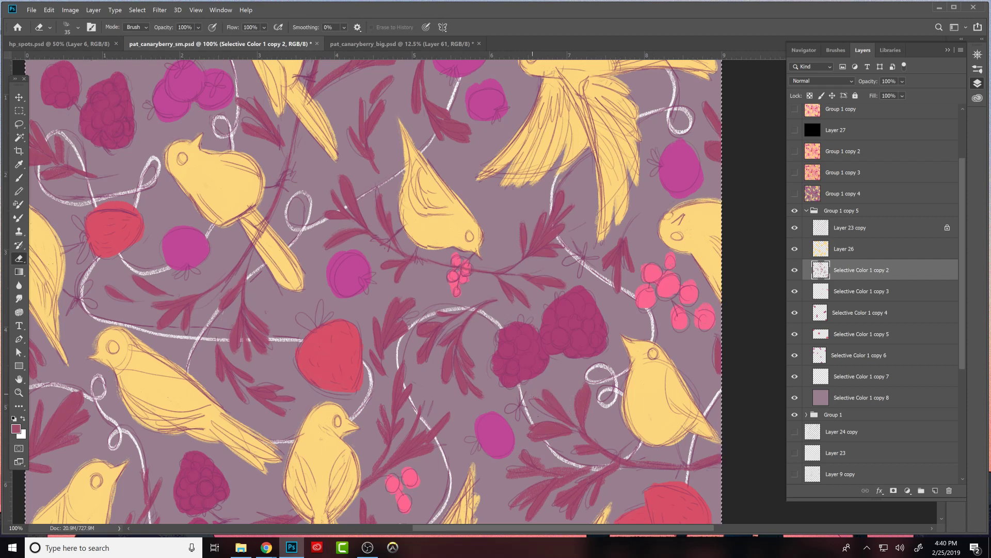
pyautogui.press('b')
pyautogui.moveTo(529, 403); pyautogui.dragTo(551, 413)
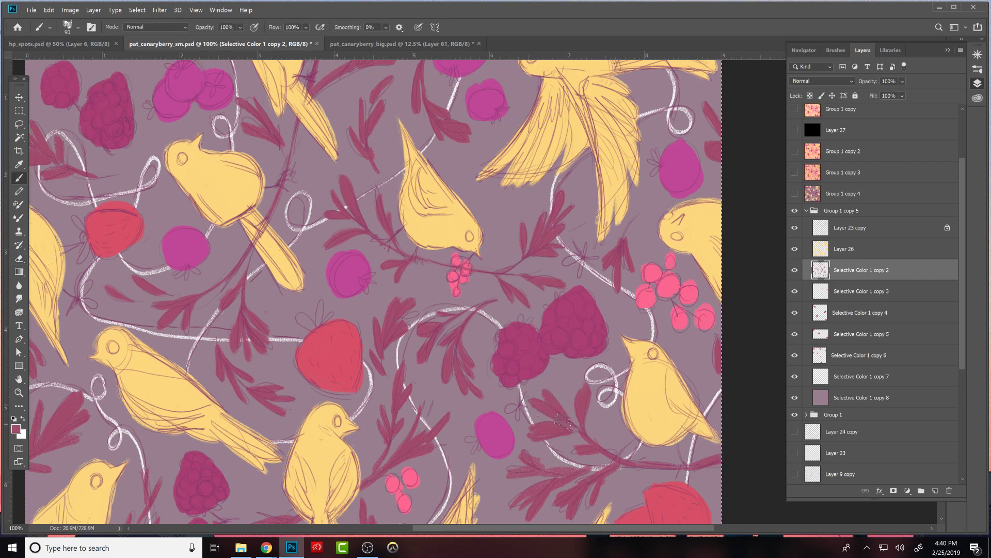
pyautogui.press('e')
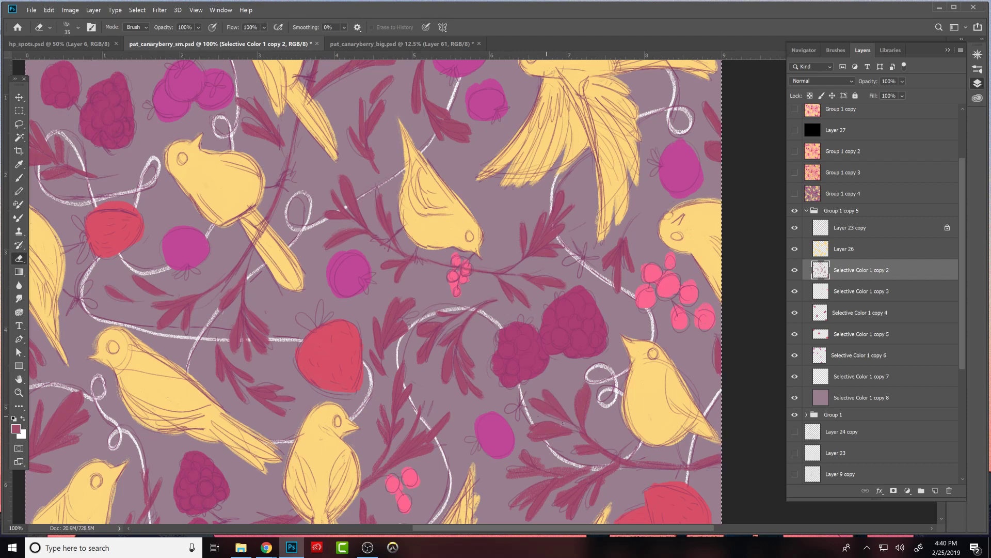
pyautogui.press('b')
pyautogui.press('e')
# - Repaint and trim the upright leaf of that branch nearest the perched bird, cleaning down to where it meets the stem
pyautogui.press('b')
pyautogui.moveTo(584, 382); pyautogui.dragTo(583, 389)
pyautogui.press('e')
pyautogui.press('b')
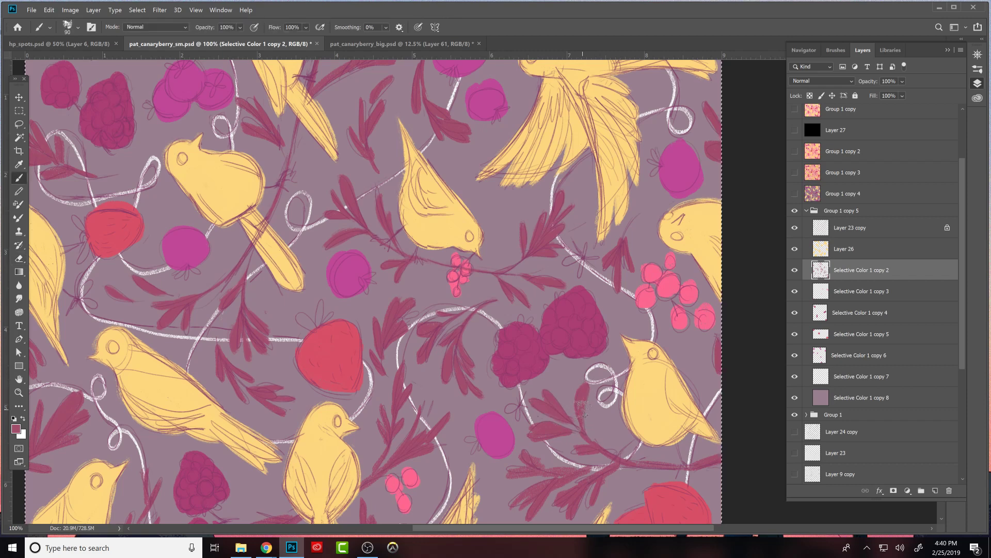
pyautogui.press('e')
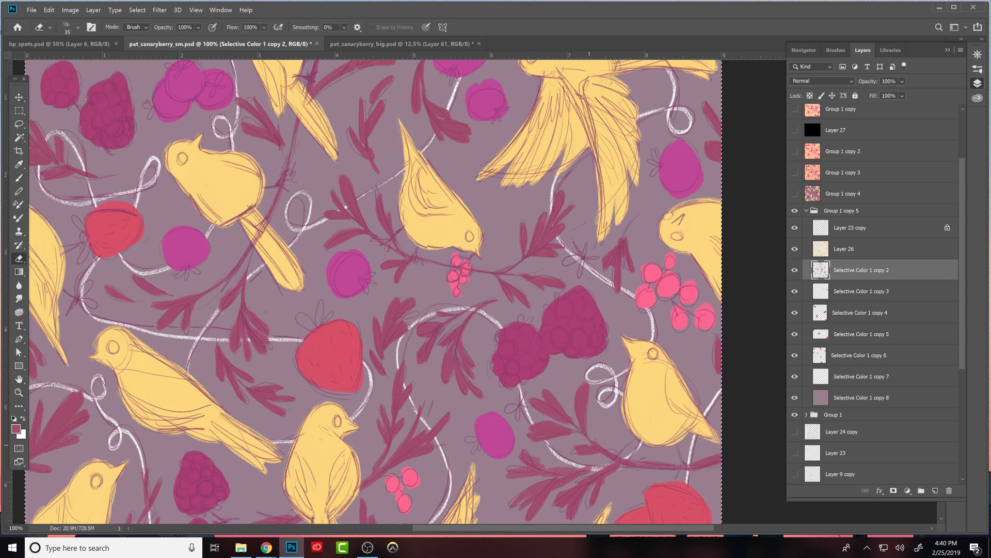
pyautogui.press('b')
pyautogui.press('e')
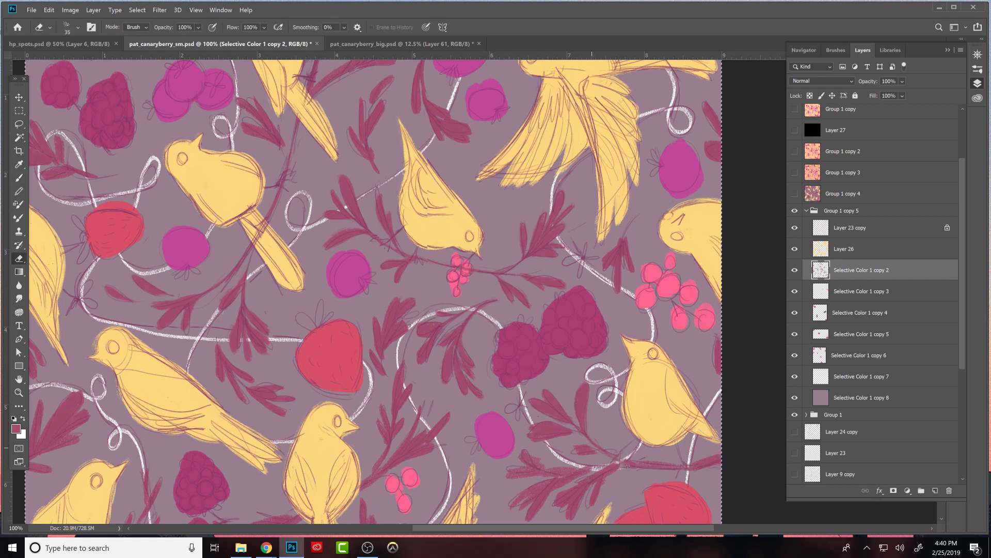
# - Thin the main branch stem beneath the perched bird and touch up in maroon where the upper leaf stalks join it
pyautogui.moveTo(657, 459); pyautogui.dragTo(626, 457)
pyautogui.press('b')
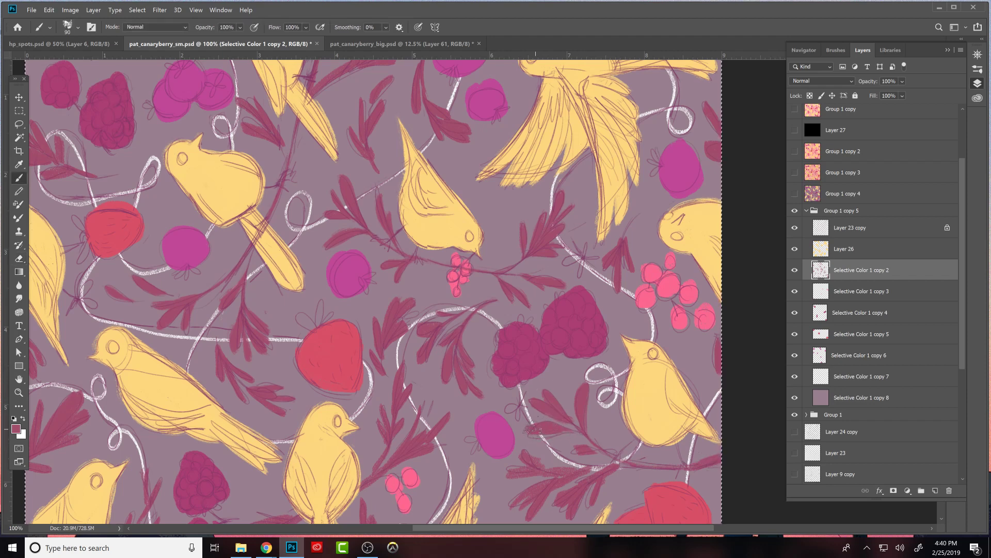
pyautogui.press('e')
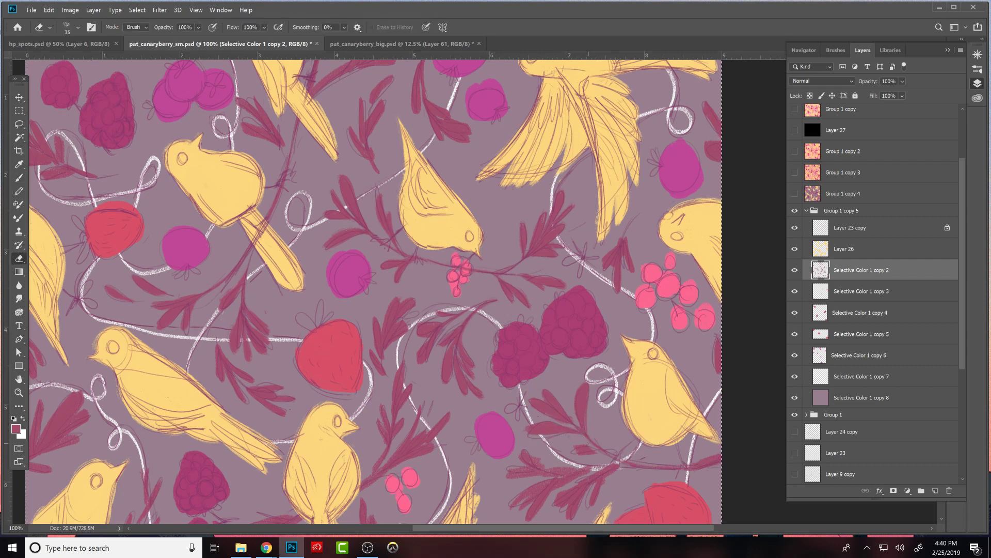
pyautogui.press('b')
pyautogui.moveTo(595, 447)
pyautogui.mouseDown()
pyautogui.moveTo(571, 456)
pyautogui.moveTo(659, 438)
pyautogui.moveTo(629, 435)
pyautogui.moveTo(603, 451)
pyautogui.mouseUp()
pyautogui.press('e')
pyautogui.press('b')
pyautogui.press('e')
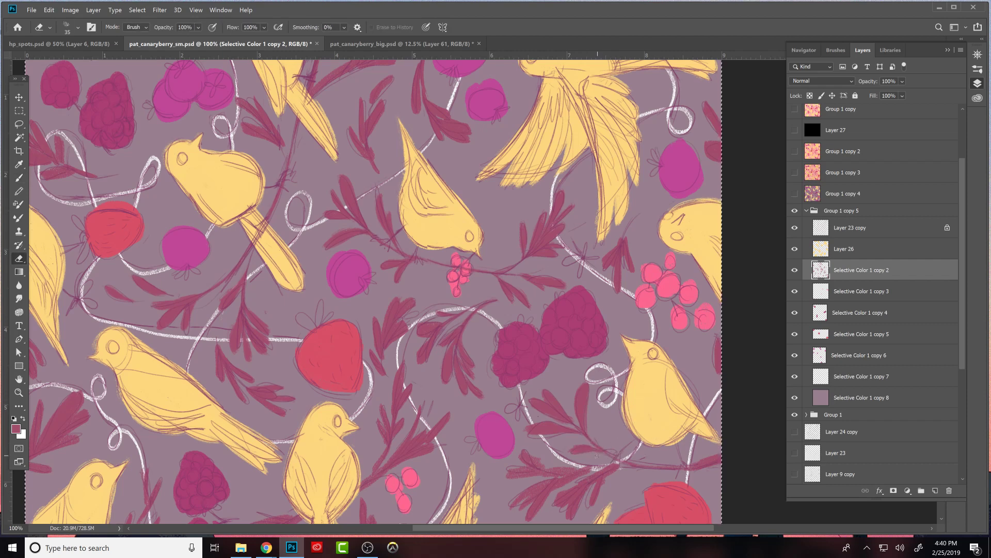
# - Trim and repaint the leftmost leaves on the underside of the branch below the oval magenta plum into separate slim shapes
pyautogui.press('b')
pyautogui.moveTo(617, 447); pyautogui.dragTo(605, 321)
pyautogui.press('e')
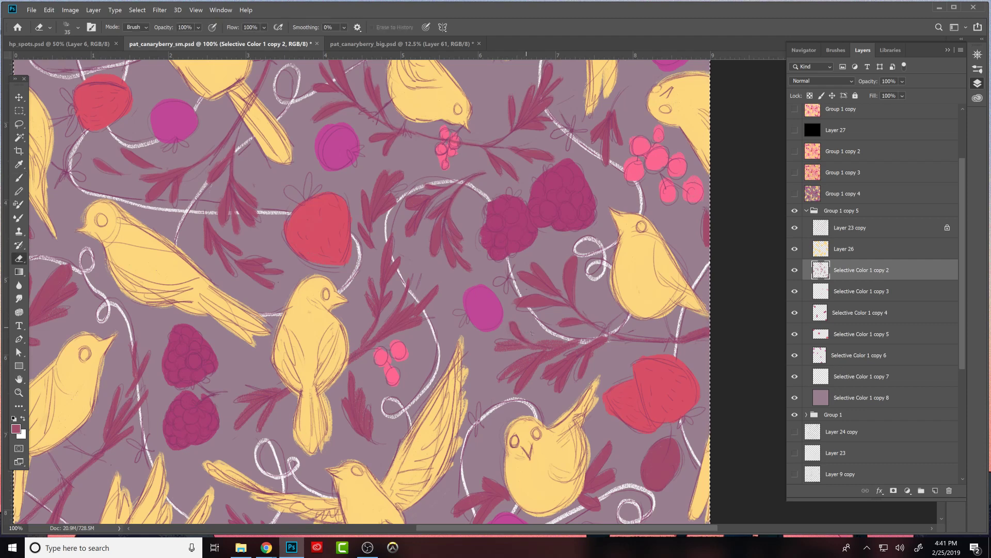
pyautogui.press('b')
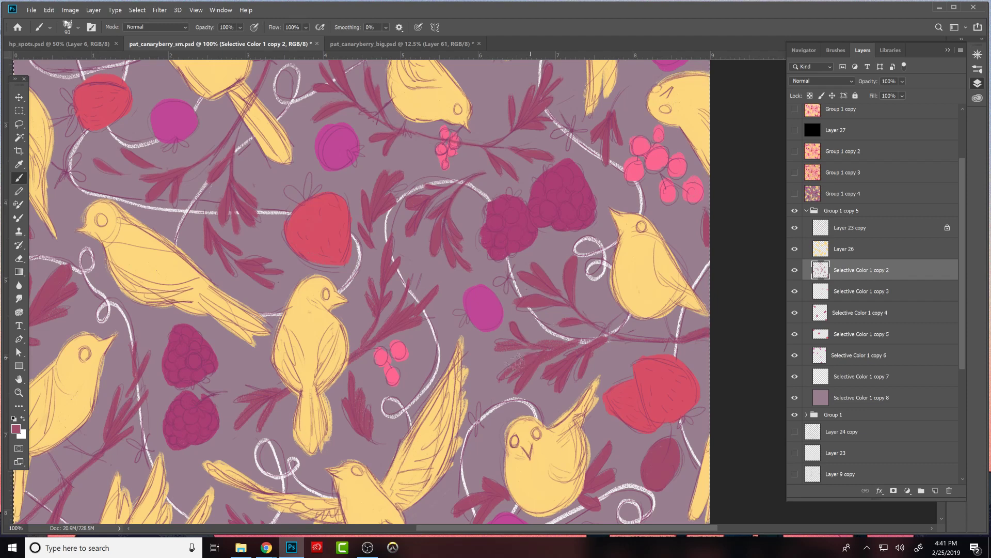
pyautogui.press('e')
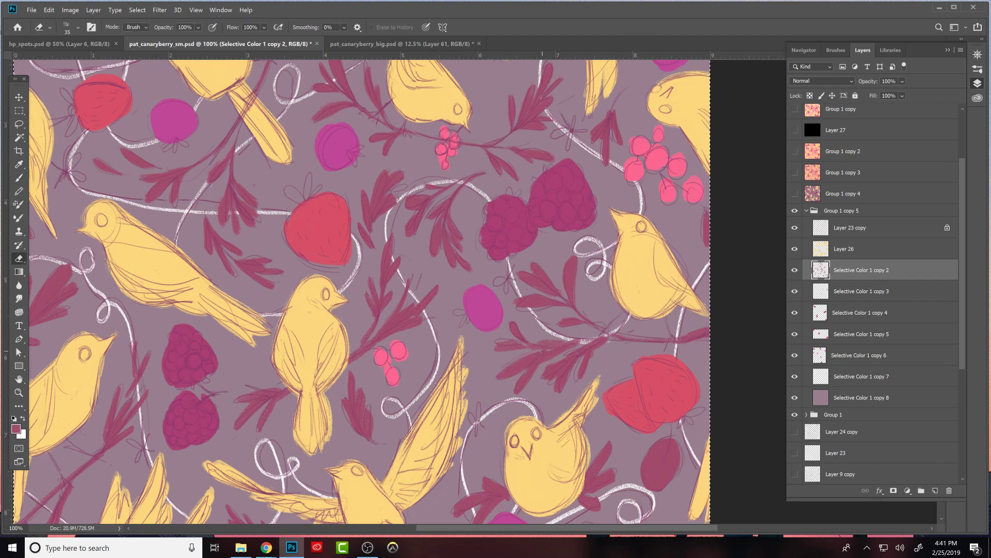
pyautogui.moveTo(509, 346)
pyautogui.mouseDown()
pyautogui.moveTo(496, 348)
pyautogui.moveTo(527, 345)
pyautogui.moveTo(519, 342)
pyautogui.mouseUp()
pyautogui.press('b')
pyautogui.press('e')
pyautogui.press('b')
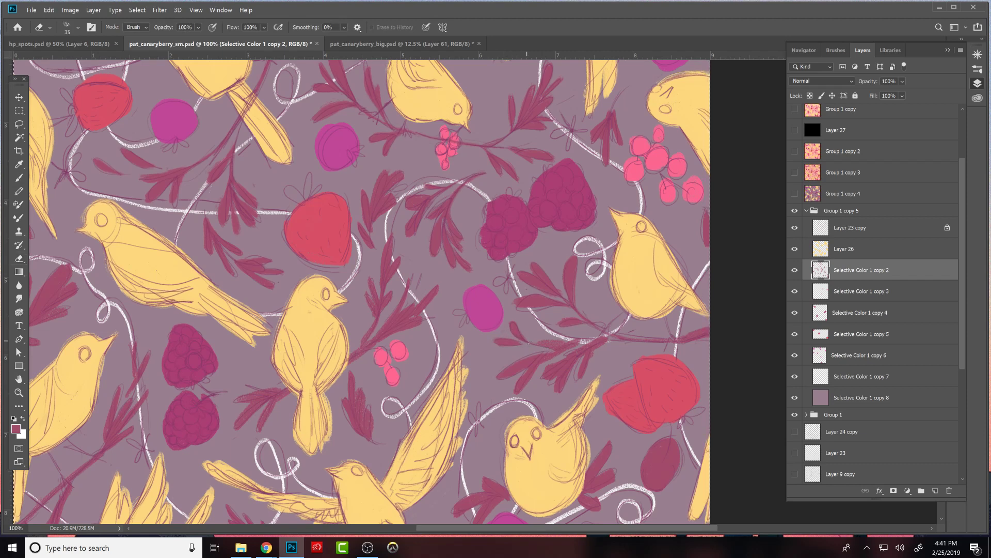
# - Paint the left end of the lower stalk in maroon and erase along it toward the main branch to thin it
pyautogui.moveTo(518, 338); pyautogui.dragTo(530, 345)
pyautogui.press('e')
pyautogui.moveTo(540, 342)
pyautogui.mouseDown()
pyautogui.moveTo(595, 341)
pyautogui.moveTo(568, 348)
pyautogui.moveTo(613, 337)
pyautogui.mouseUp()
pyautogui.press('b')
pyautogui.press('e')
pyautogui.press('b')
pyautogui.press('e')
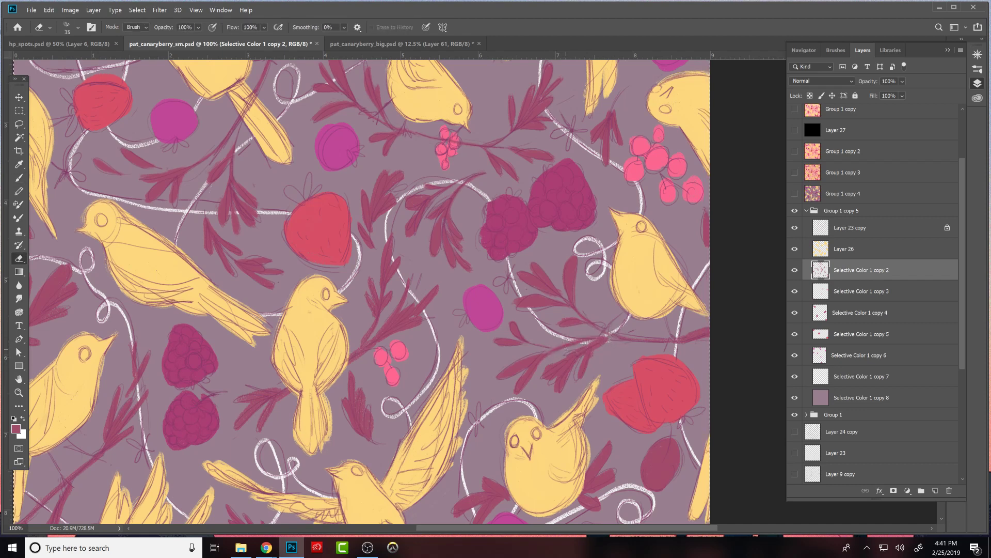
# - Refine the middle hanging leaves below the branch and repaint the stalk linking them to the main stem
pyautogui.press('b')
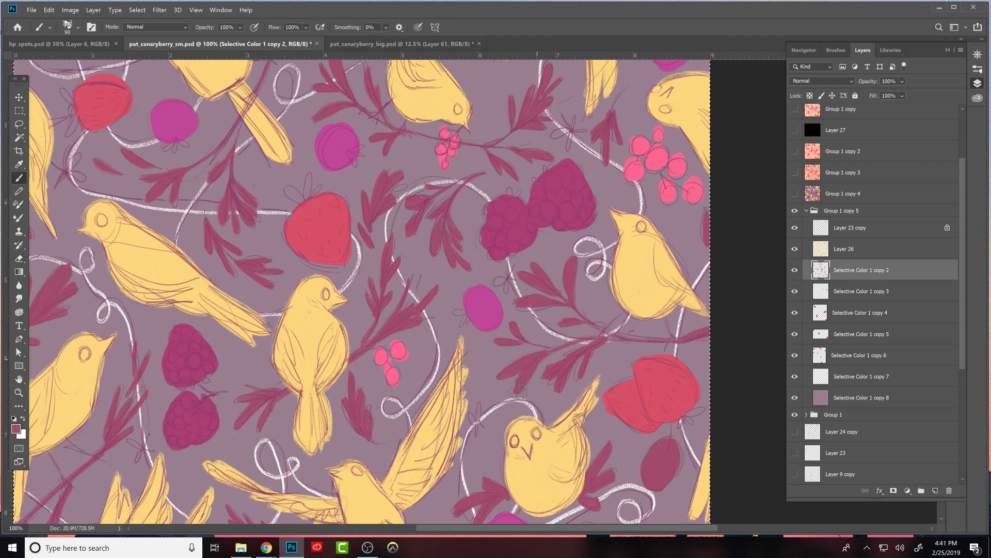
pyautogui.press('e')
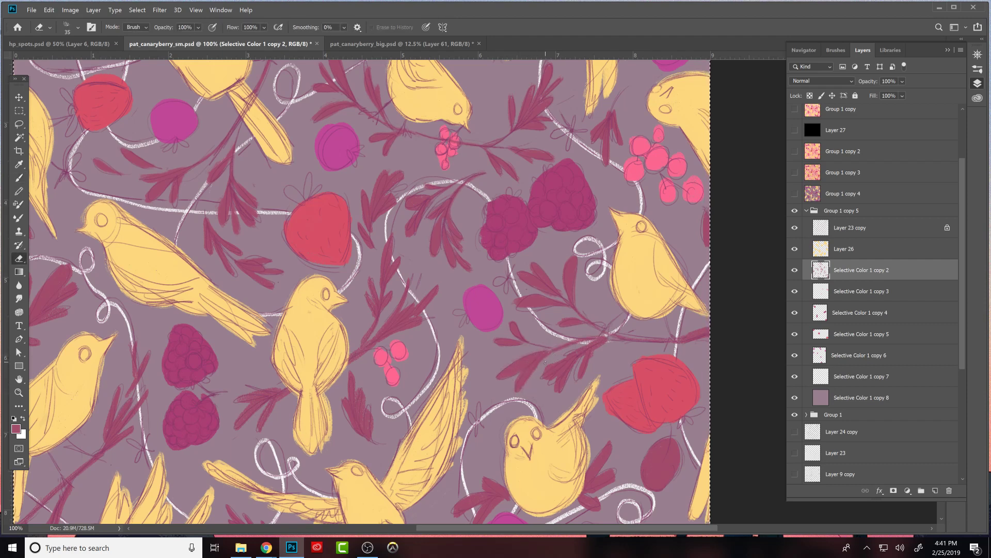
pyautogui.press('b')
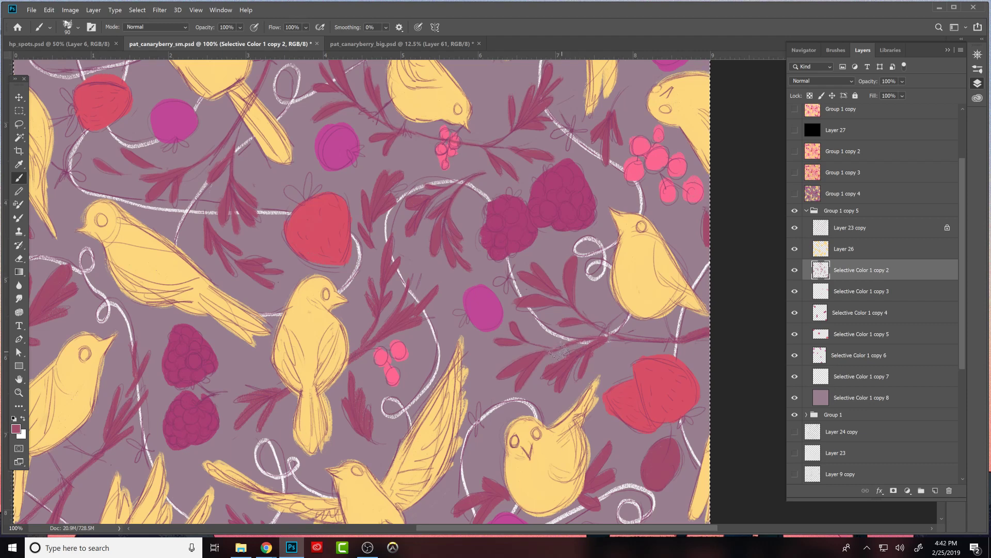
pyautogui.press('e')
pyautogui.press('b')
pyautogui.moveTo(546, 353)
pyautogui.mouseDown()
pyautogui.moveTo(581, 342)
pyautogui.moveTo(586, 362)
pyautogui.moveTo(585, 341)
pyautogui.mouseUp()
pyautogui.press('e')
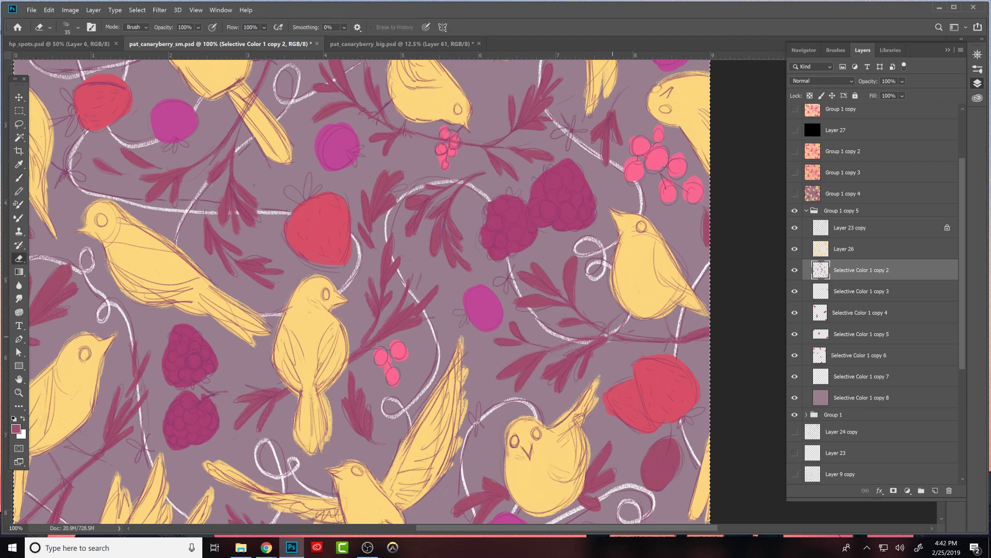
# - Trim and repaint the stalk joining the hanging leaves to the main branch below the perched bird
pyautogui.press('b')
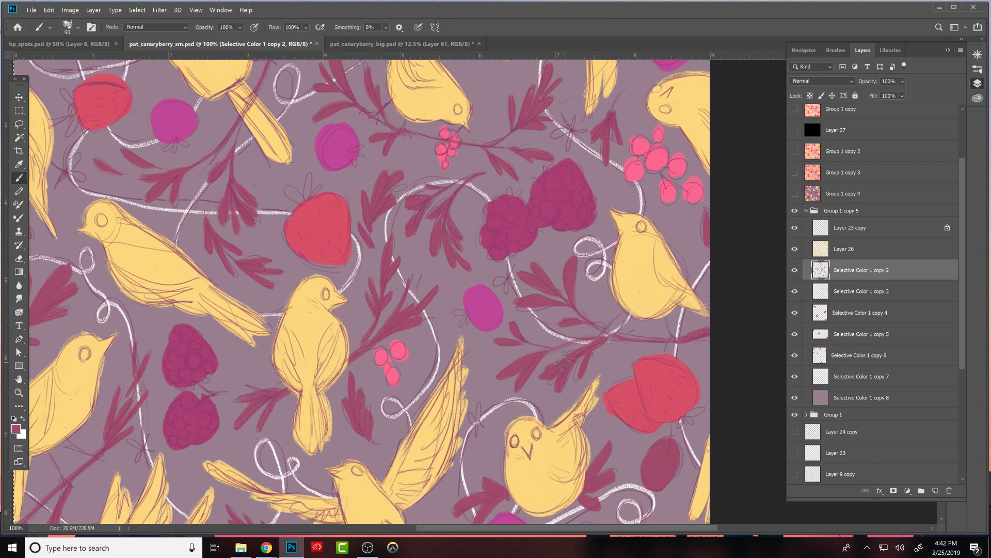
pyautogui.press('e')
pyautogui.moveTo(568, 355)
pyautogui.mouseDown()
pyautogui.moveTo(549, 381)
pyautogui.moveTo(573, 358)
pyautogui.moveTo(559, 390)
pyautogui.moveTo(615, 342)
pyautogui.moveTo(581, 363)
pyautogui.mouseUp()
pyautogui.press('b')
pyautogui.press('e')
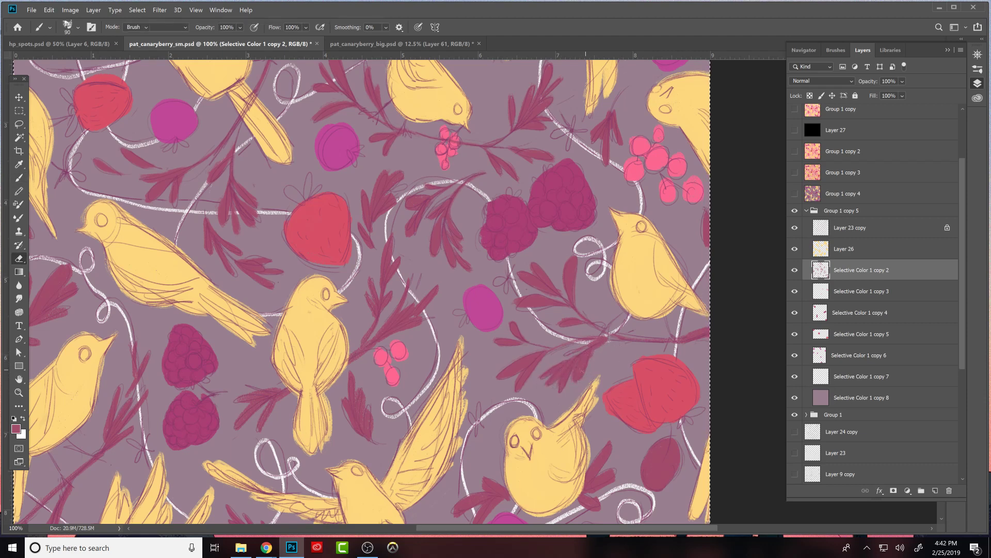
pyautogui.moveTo(579, 380); pyautogui.dragTo(608, 339)
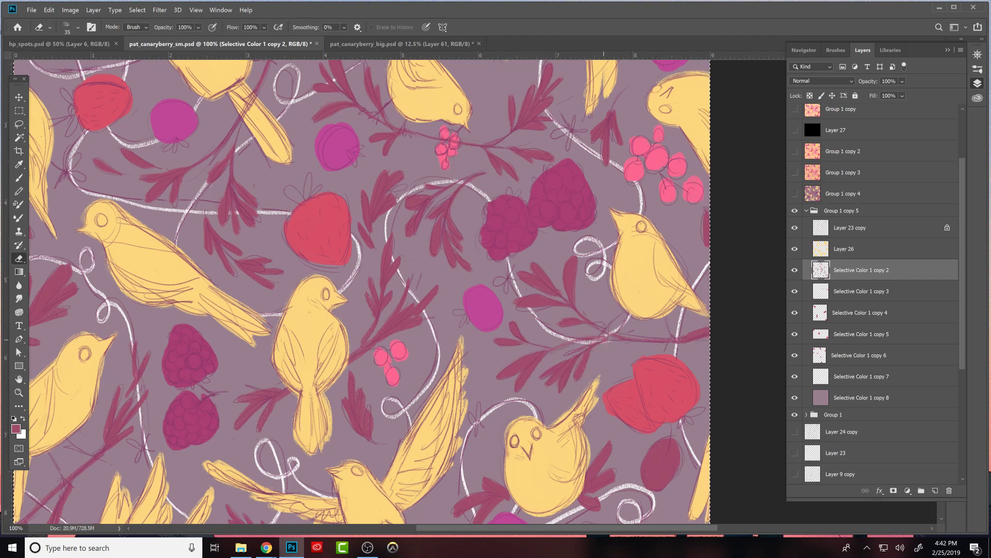
# - Touch up the main branch in maroon and trim its end at the pattern's right edge
pyautogui.press('b')
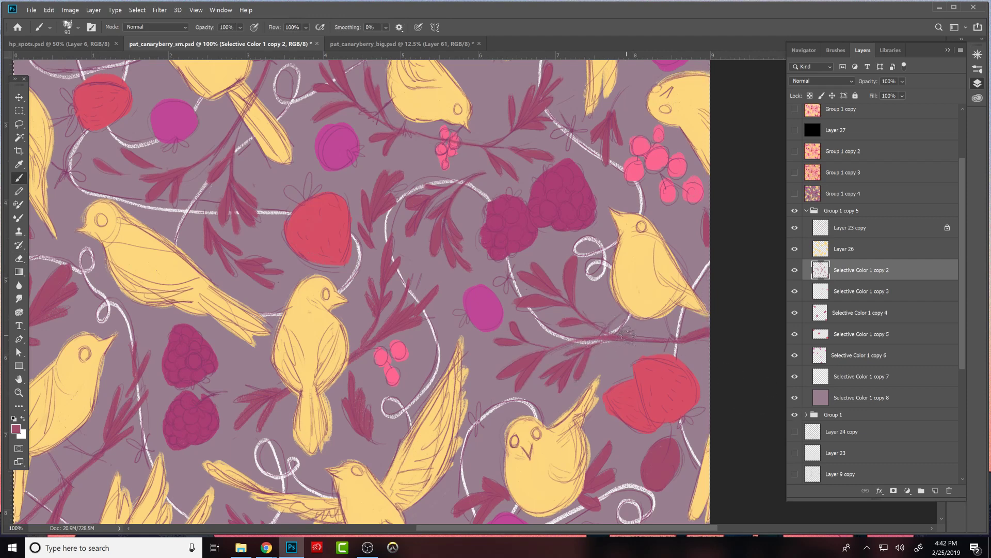
pyautogui.press('e')
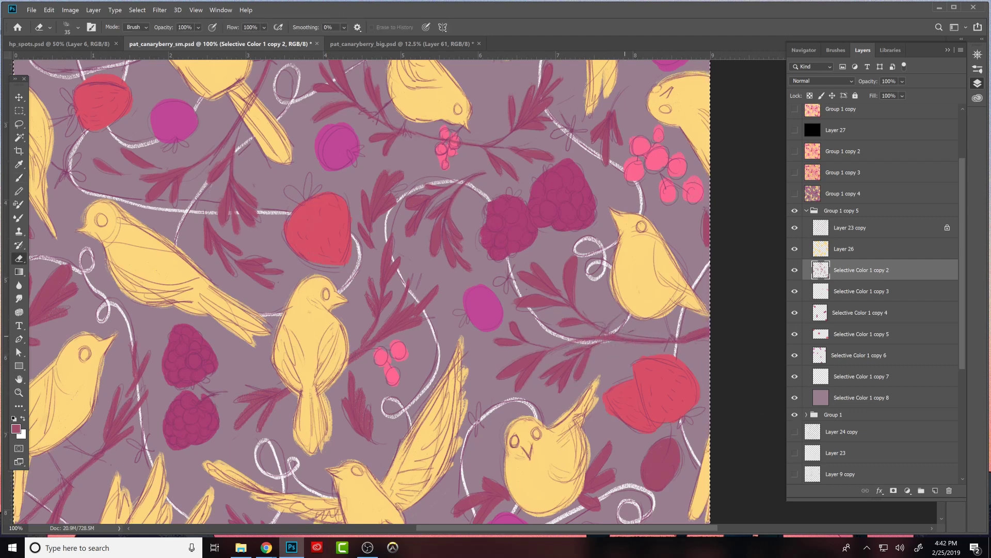
pyautogui.moveTo(692, 330); pyautogui.dragTo(695, 333)
pyautogui.press('b')
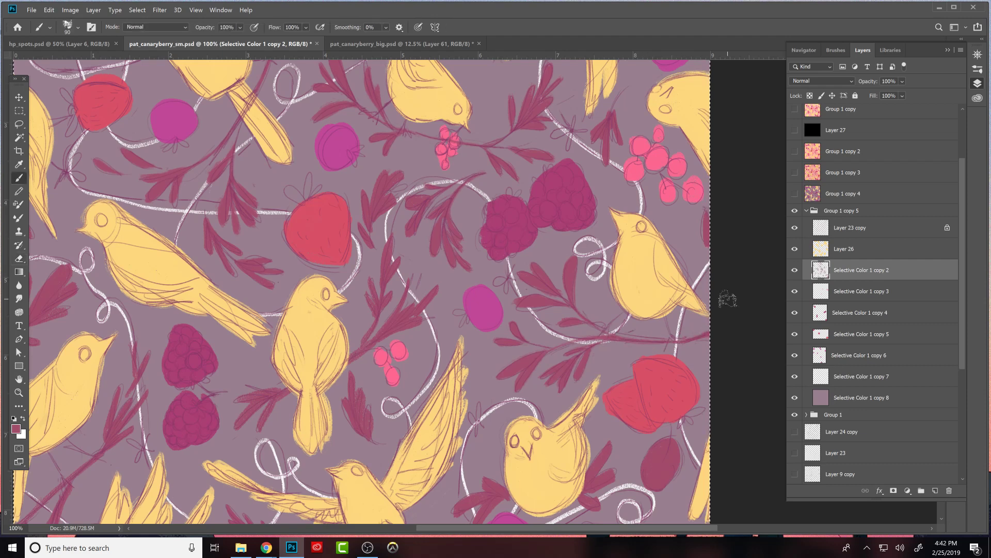
# - Reshape the maroon leaves between the round front-facing bird and the magenta plum below it by painting and erasing their edges
pyautogui.moveTo(674, 421); pyautogui.dragTo(689, 314)
pyautogui.hotkey('ctrl', 'a')
pyautogui.press('e')
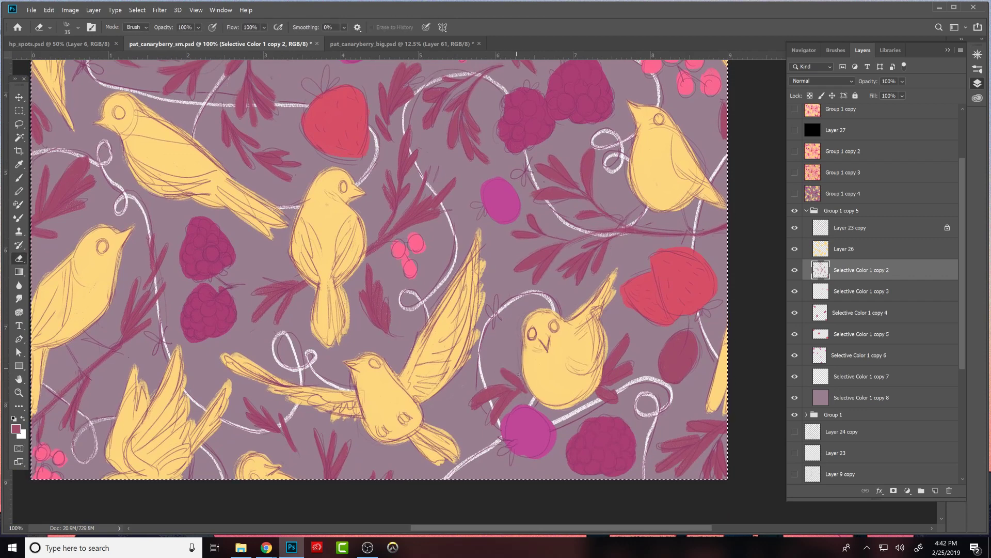
pyautogui.press('b')
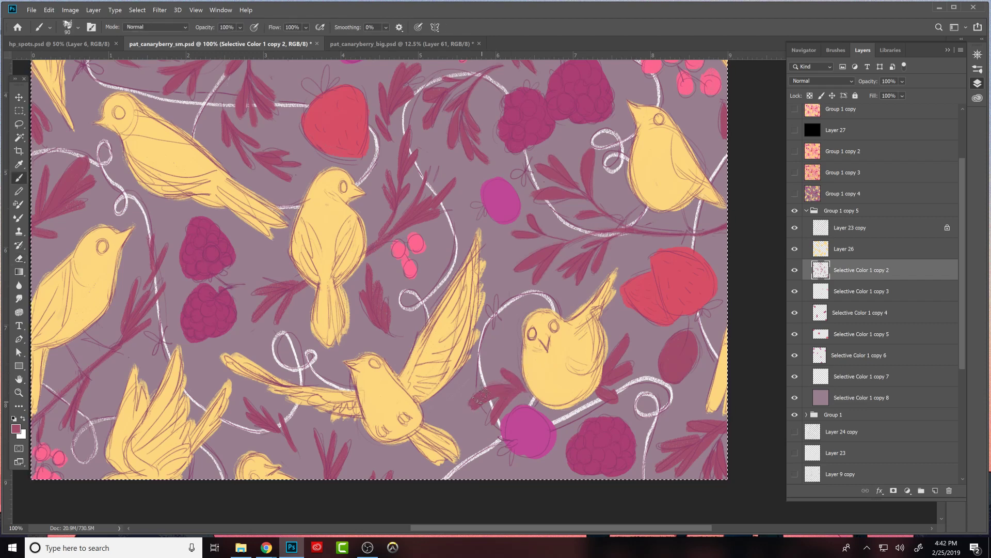
pyautogui.press('e')
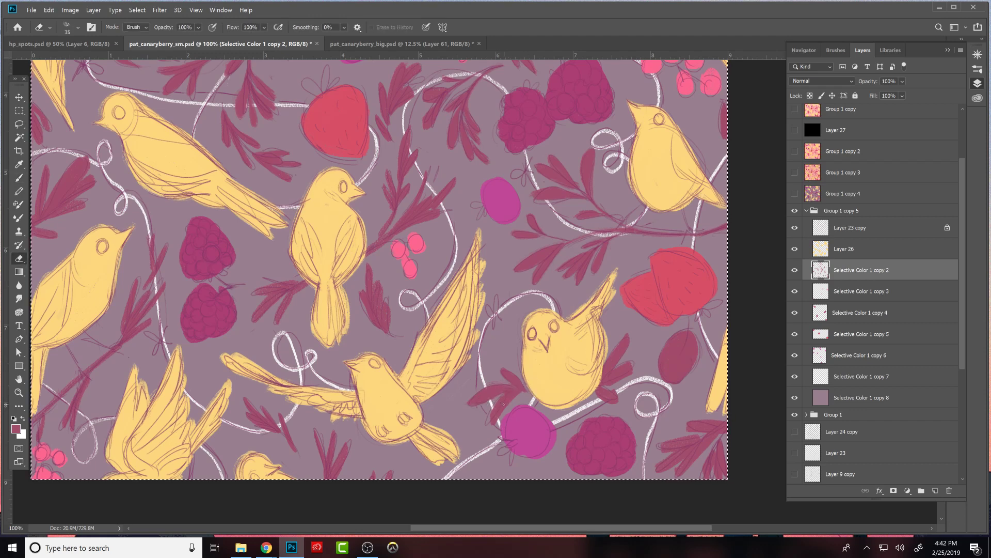
pyautogui.press('b')
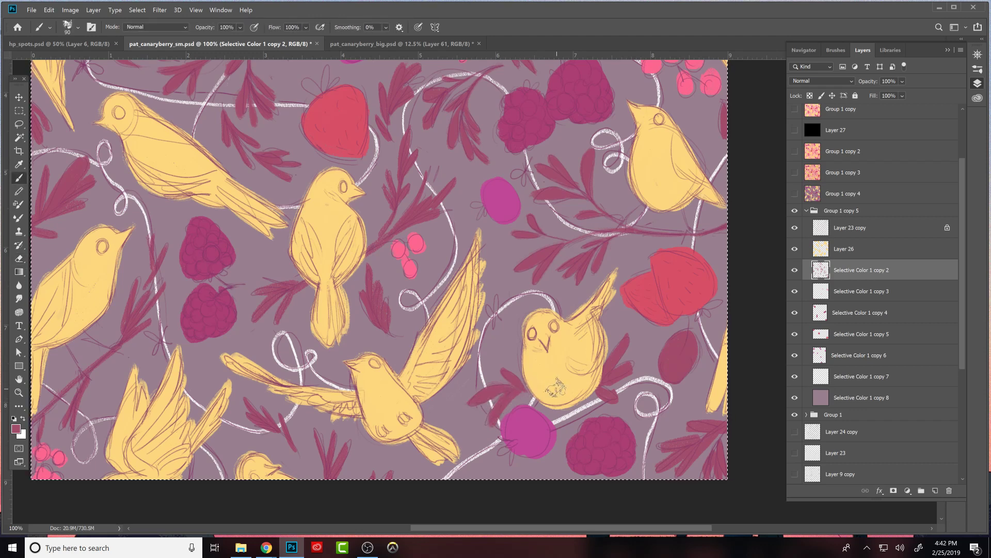
# - Refine the maroon leaves on the right side of the round front-facing bird, separating them and cleaning the stalk beneath its body
pyautogui.press('e')
pyautogui.press('b')
pyautogui.press('e')
pyautogui.moveTo(600, 402); pyautogui.dragTo(608, 397)
pyautogui.press('b')
pyautogui.press('e')
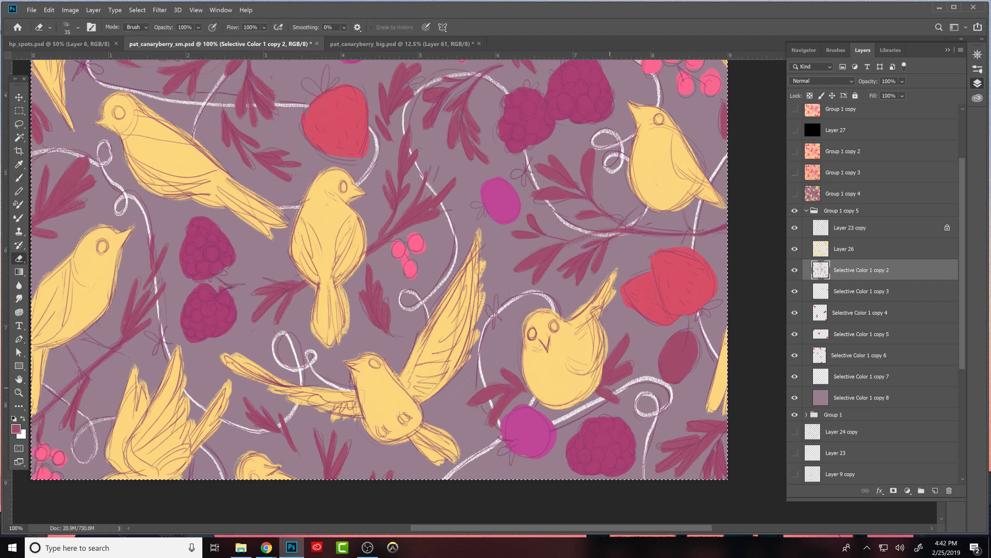
pyautogui.press('b')
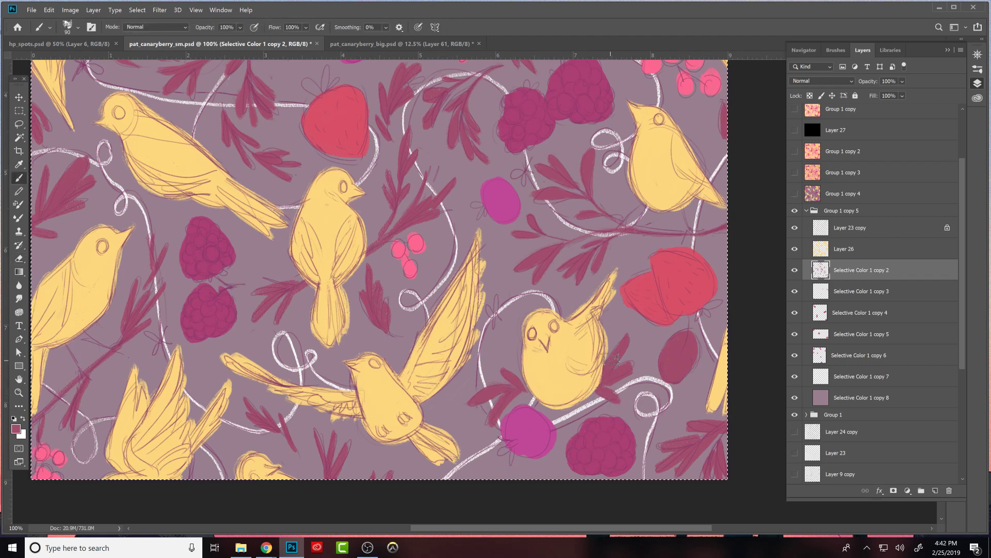
pyautogui.press('e')
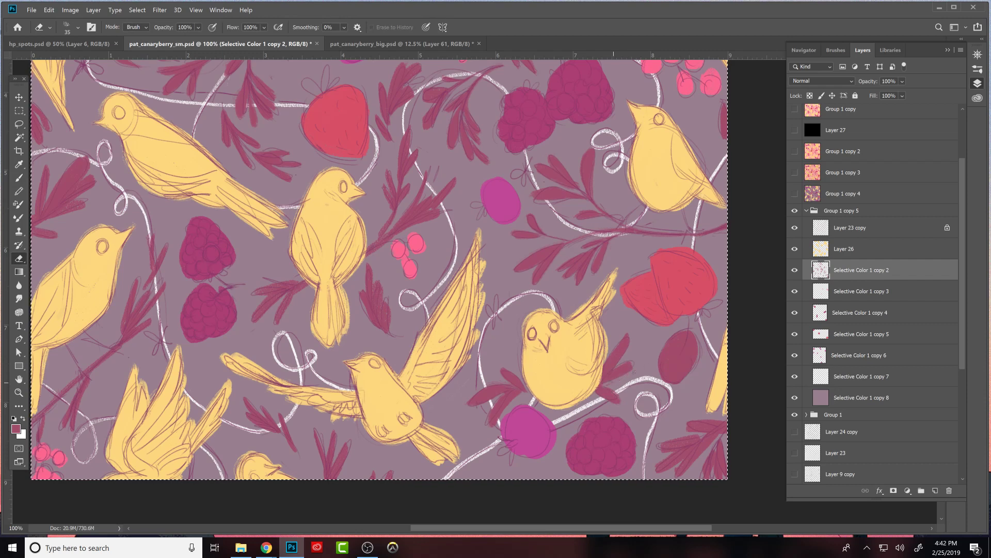
pyautogui.press('b')
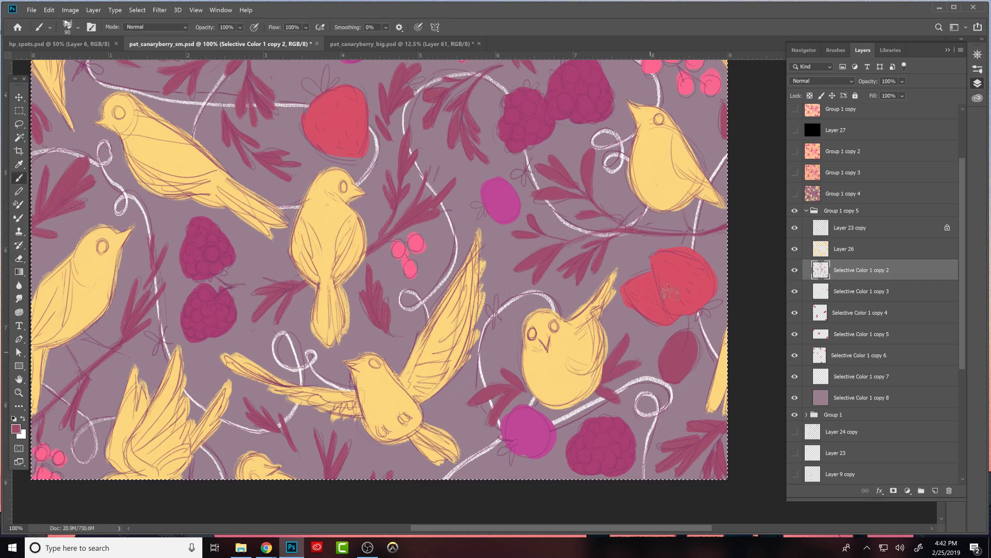
# - Rotate the canvas view and carve the upper leaves of the sprig in the pattern's lower-right corner into separate slim shapes
pyautogui.press('space')
pyautogui.moveTo(688, 409); pyautogui.dragTo(596, 294)
pyautogui.press('e')
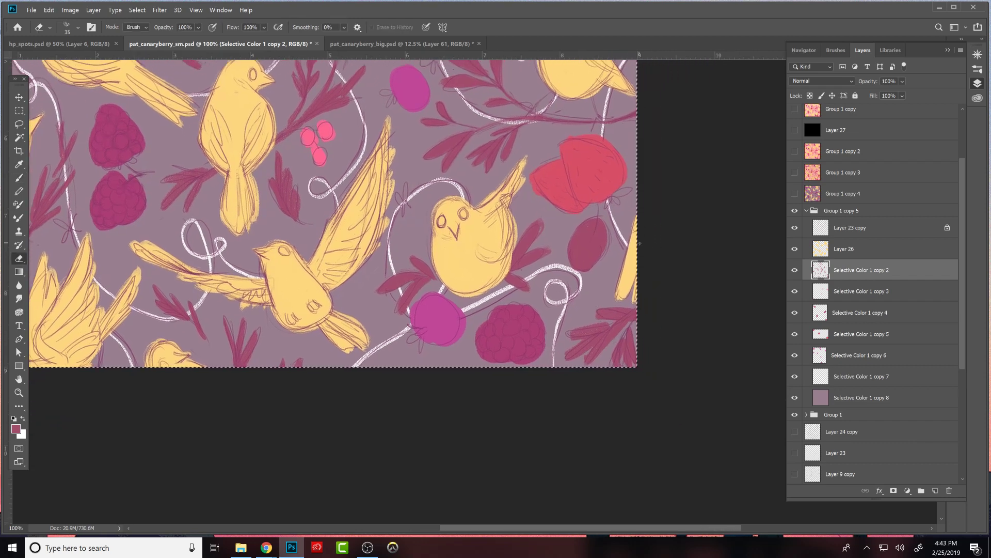
pyautogui.moveTo(711, 283); pyautogui.dragTo(599, 470)
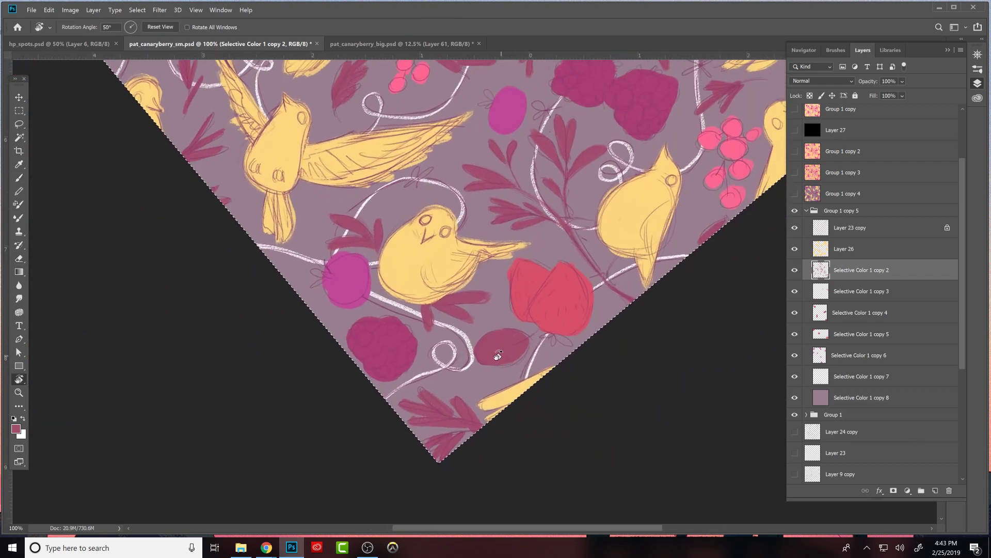
pyautogui.moveTo(433, 409); pyautogui.dragTo(418, 405)
pyautogui.press('b')
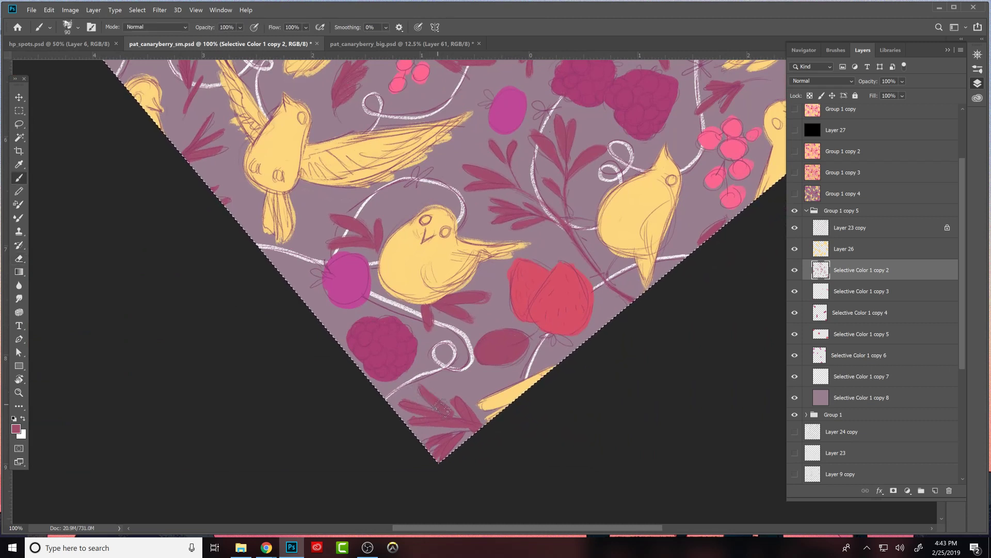
pyautogui.press('e')
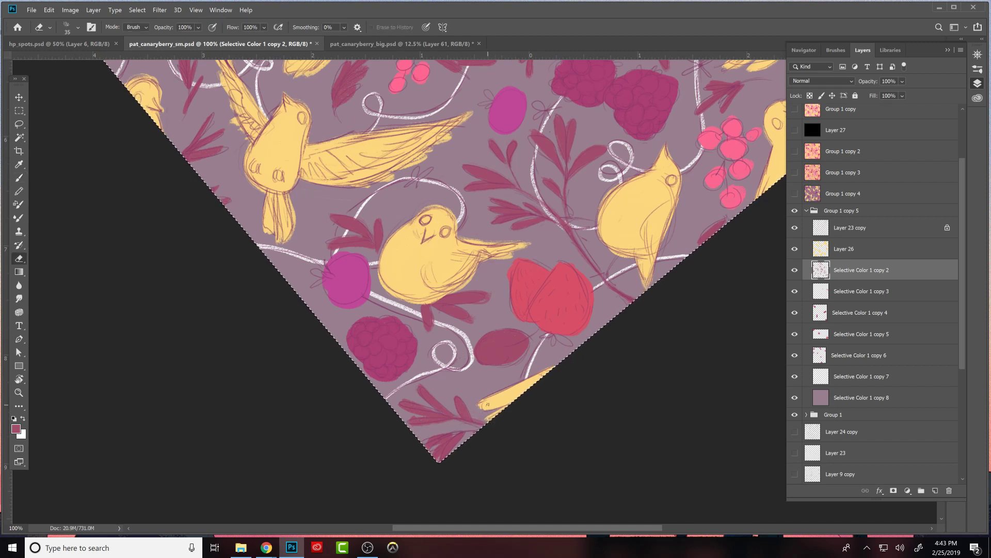
pyautogui.press('b')
pyautogui.press('e')
pyautogui.press('b')
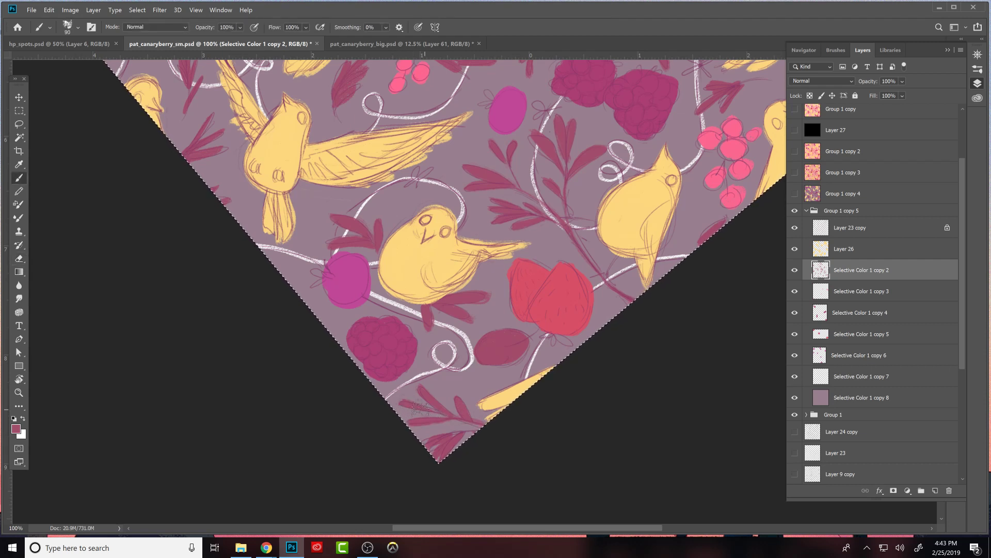
pyautogui.press('e')
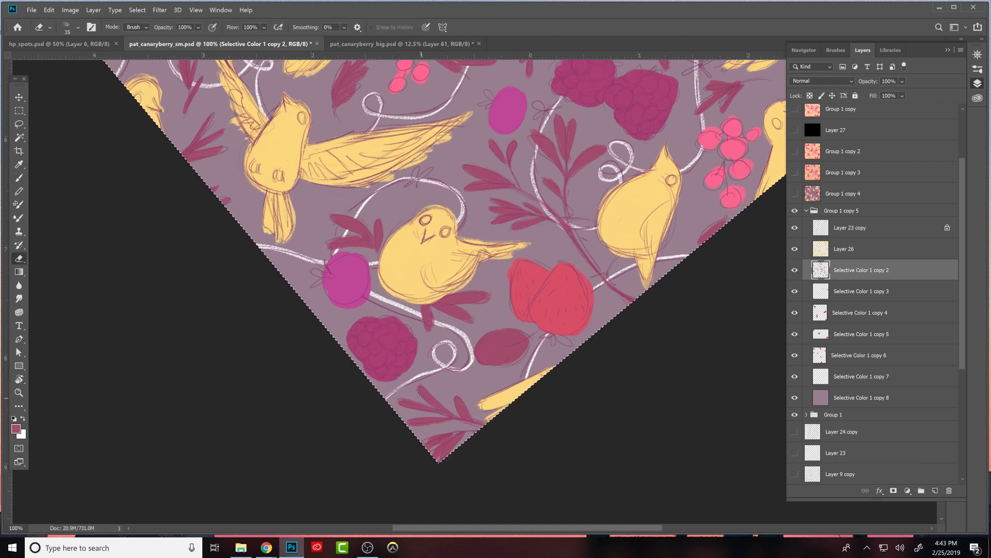
pyautogui.press('b')
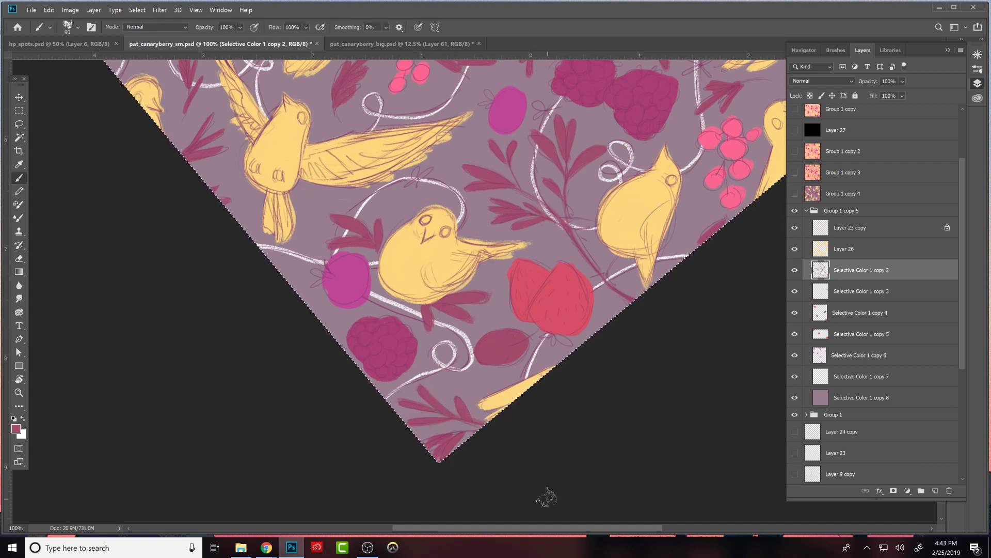
# - Clean up the lower leaves and thin the stem of the corner sprig where they meet the pattern's edges
pyautogui.press('e')
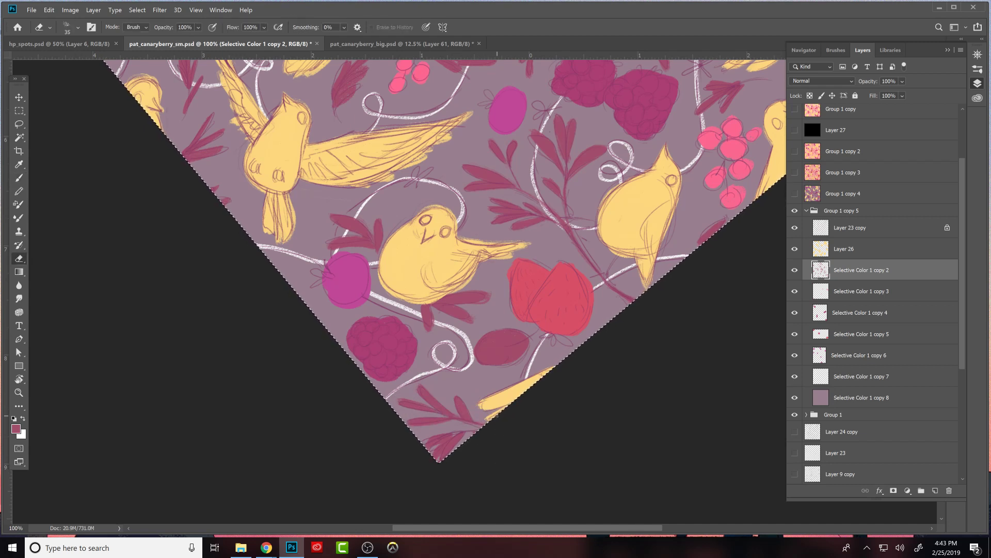
pyautogui.press('b')
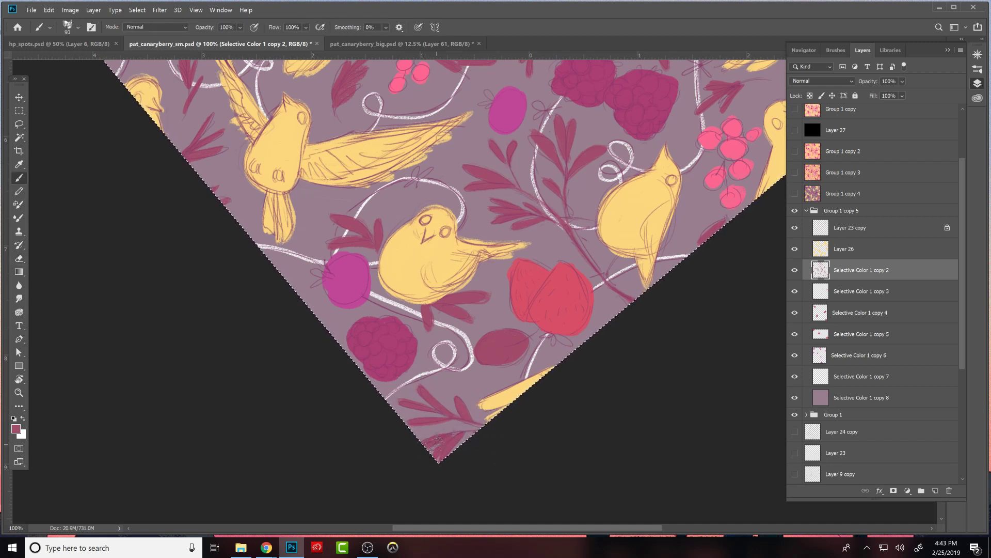
pyautogui.press('e')
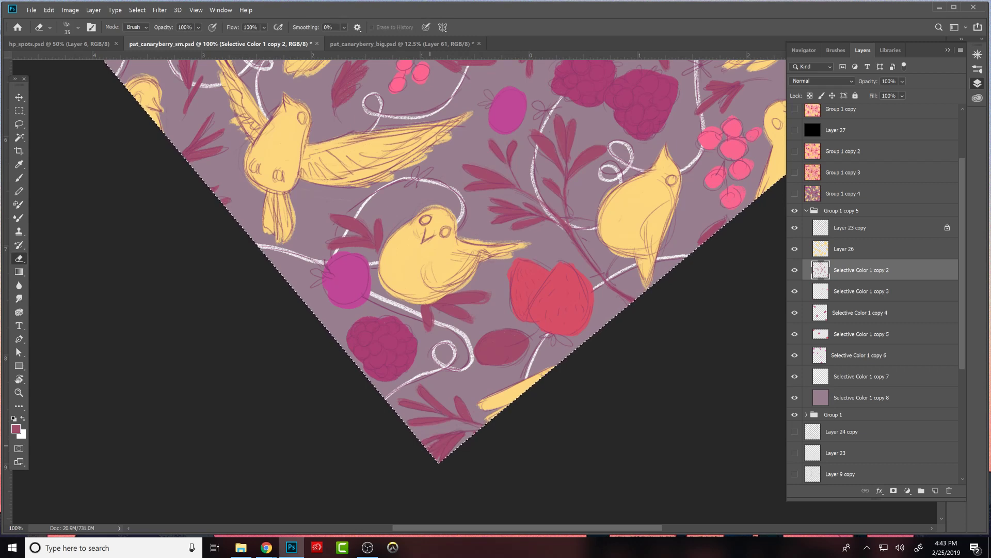
pyautogui.press('b')
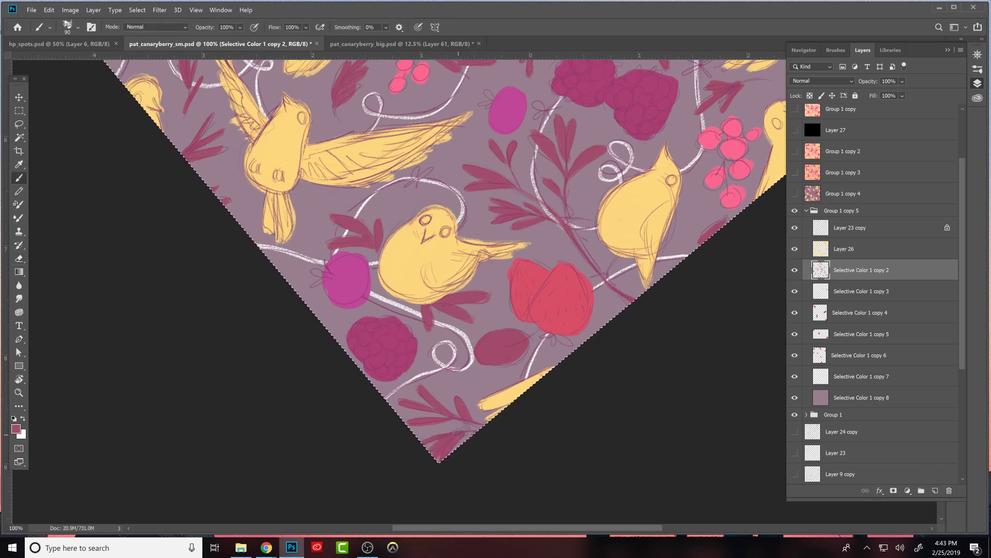
pyautogui.press('e')
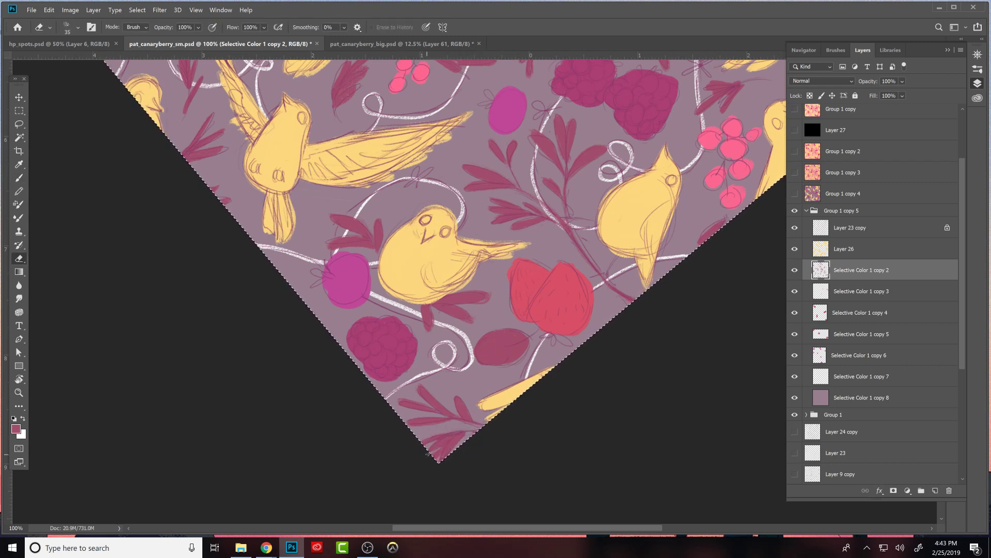
pyautogui.press('b')
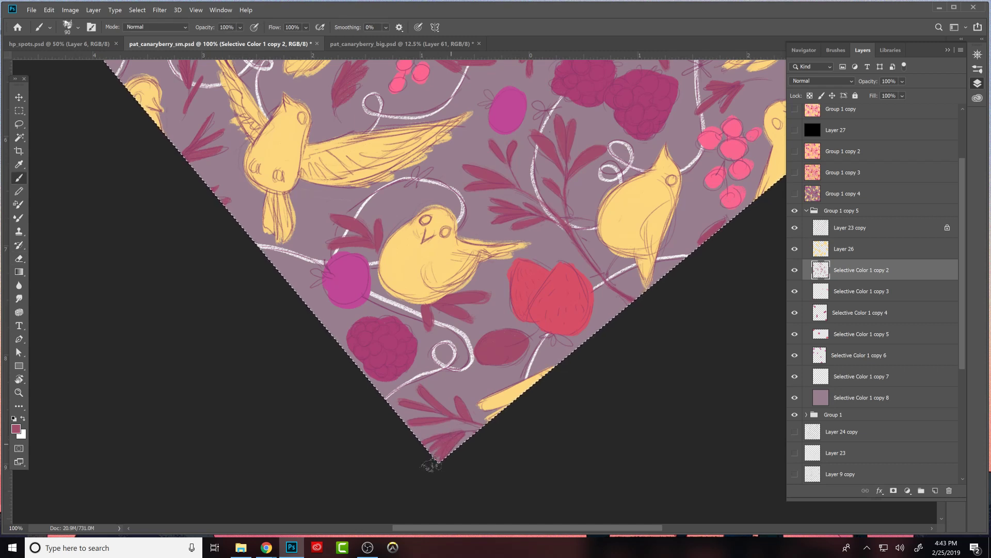
pyautogui.press('e')
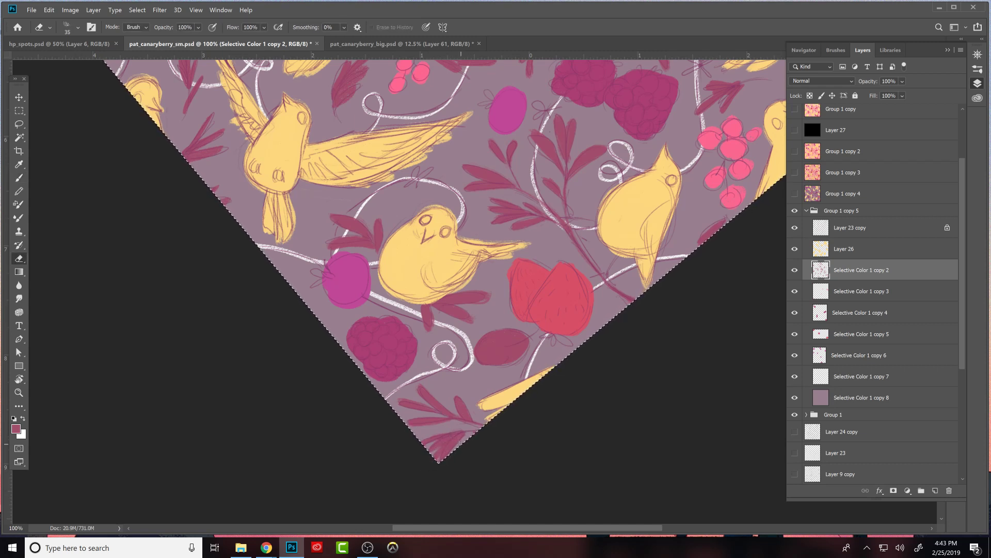
pyautogui.press('b')
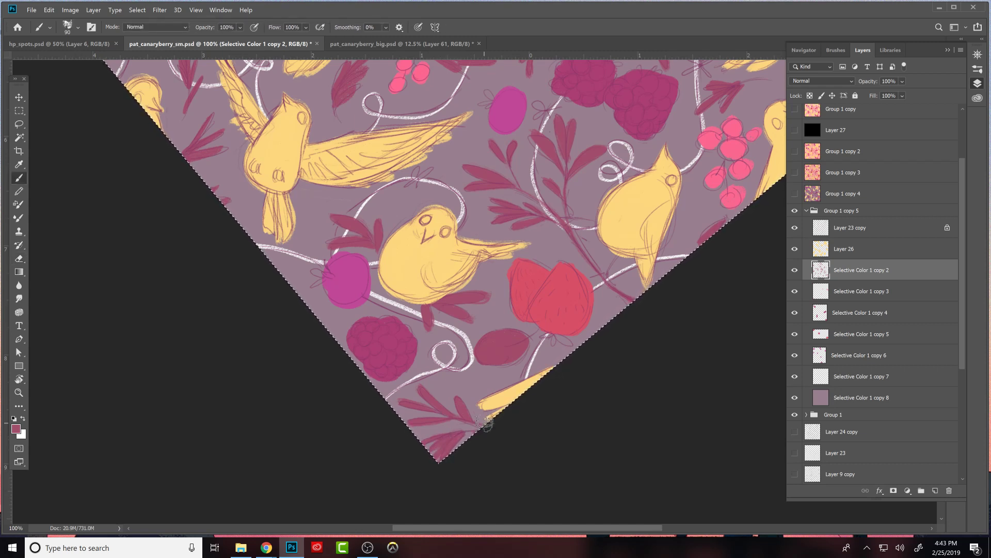
pyautogui.moveTo(530, 370); pyautogui.dragTo(595, 328)
pyautogui.press('e')
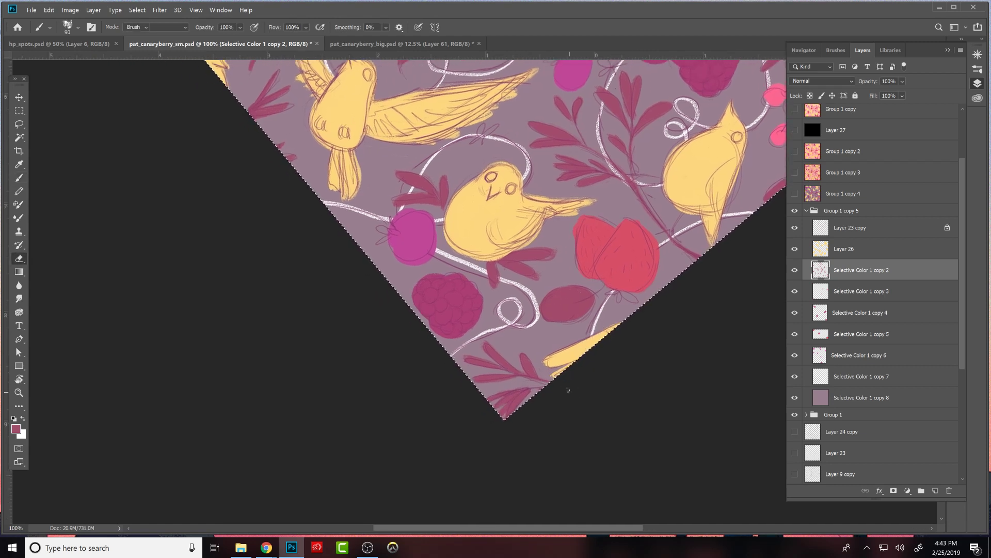
pyautogui.press('b')
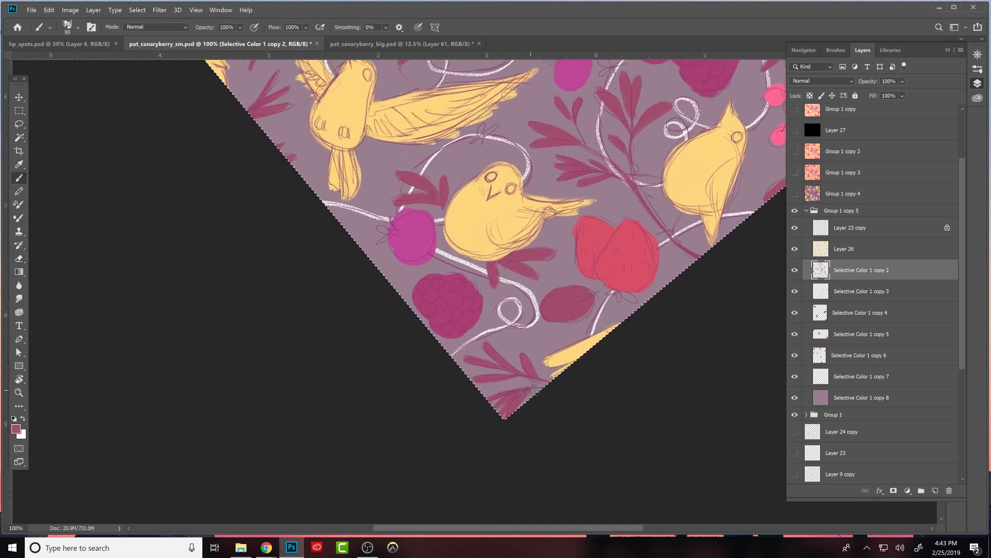
pyautogui.press('e')
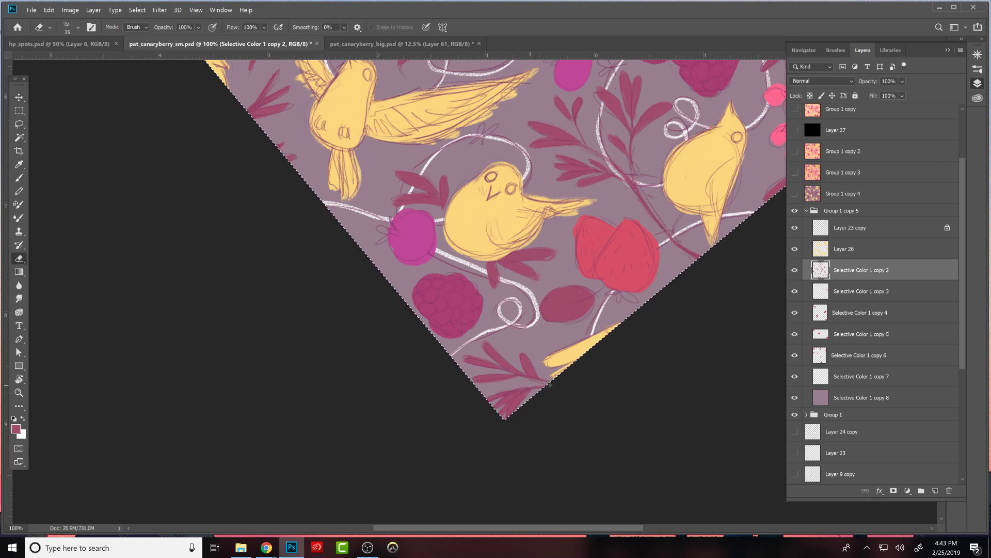
# - Reshape the upper leaves of the small maroon sprig below the central perched bird's tail by erasing and repainting their edges
pyautogui.moveTo(617, 299); pyautogui.dragTo(635, 459)
pyautogui.moveTo(576, 174)
pyautogui.mouseDown()
pyautogui.moveTo(551, 322)
pyautogui.moveTo(587, 342)
pyautogui.mouseUp()
pyautogui.press('b')
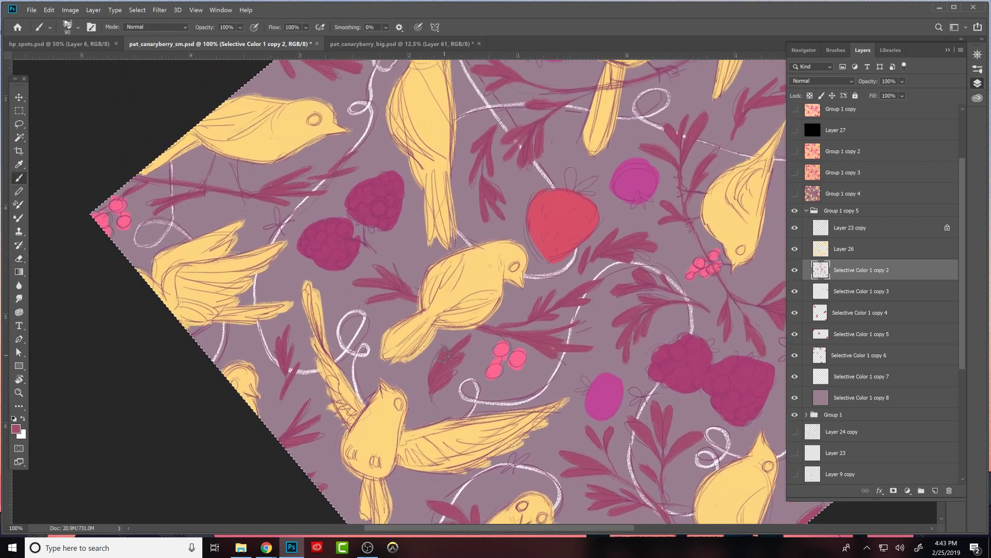
pyautogui.press('e')
pyautogui.moveTo(466, 354); pyautogui.dragTo(428, 382)
pyautogui.press('b')
pyautogui.press('e')
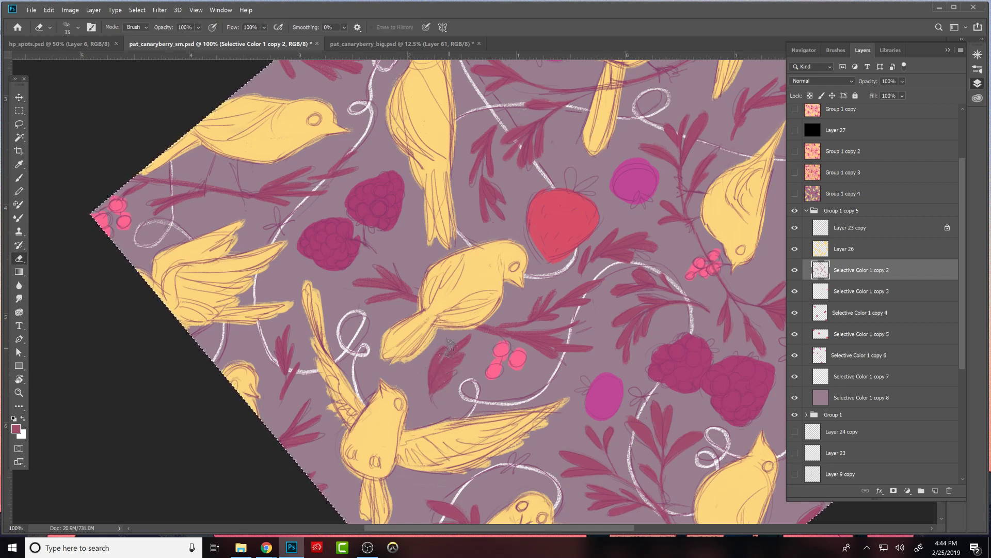
pyautogui.press('b')
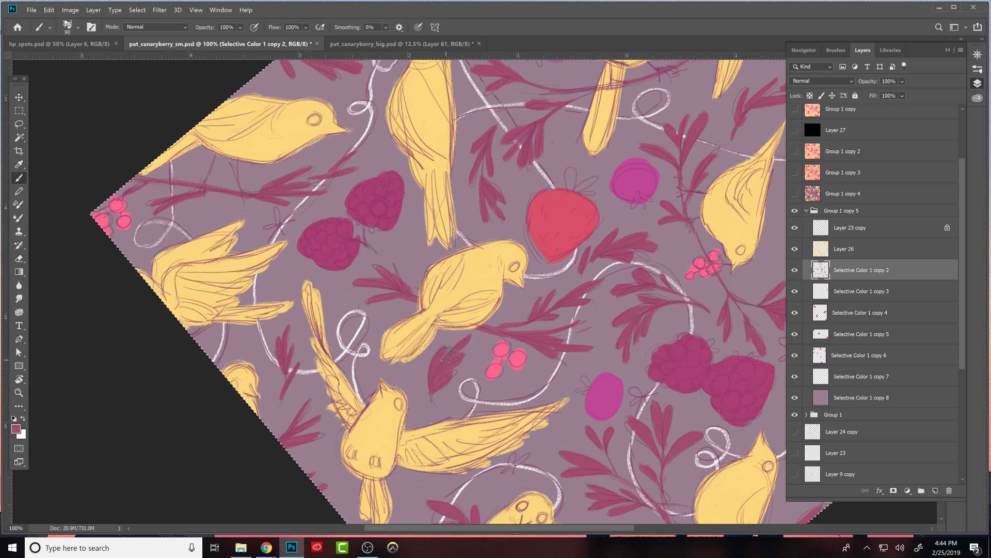
pyautogui.press('e')
pyautogui.press('b')
pyautogui.press('e')
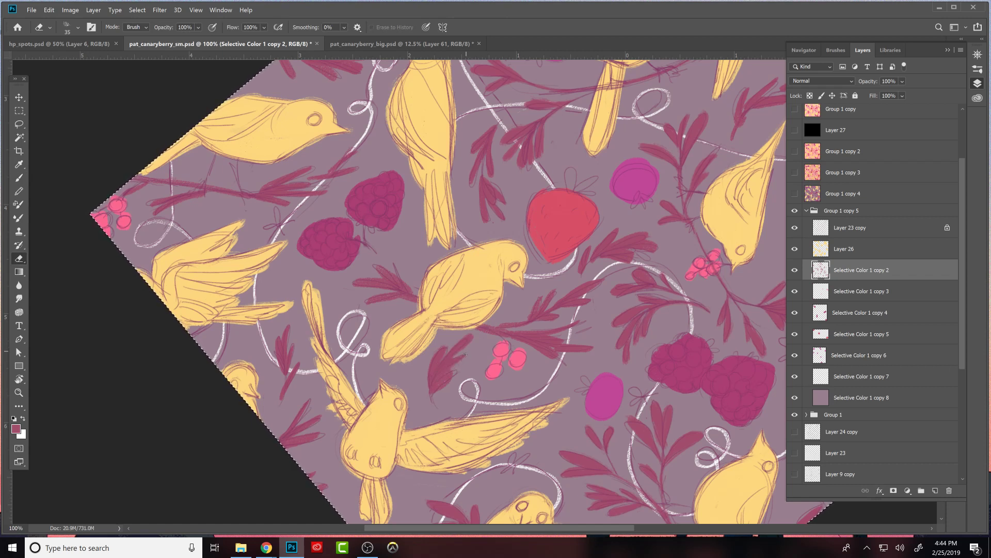
# - Repaint the lower leaves and stem of the sprig beside the three pink berries, carving them into separate slim shapes
pyautogui.press('b')
pyautogui.moveTo(452, 368)
pyautogui.mouseDown()
pyautogui.moveTo(469, 349)
pyautogui.moveTo(440, 382)
pyautogui.mouseUp()
pyautogui.press('e')
pyautogui.press('b')
pyautogui.moveTo(456, 360); pyautogui.dragTo(467, 352)
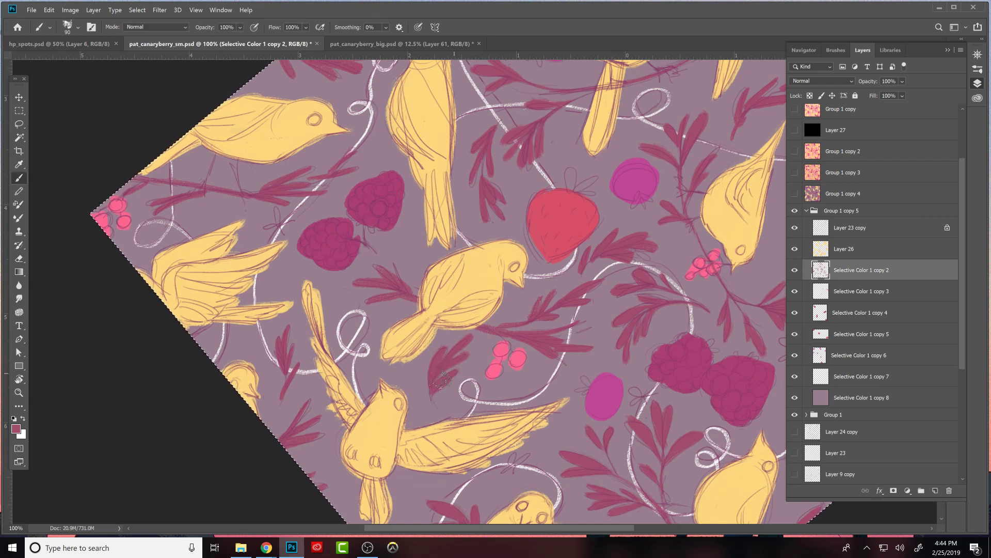
pyautogui.press('e')
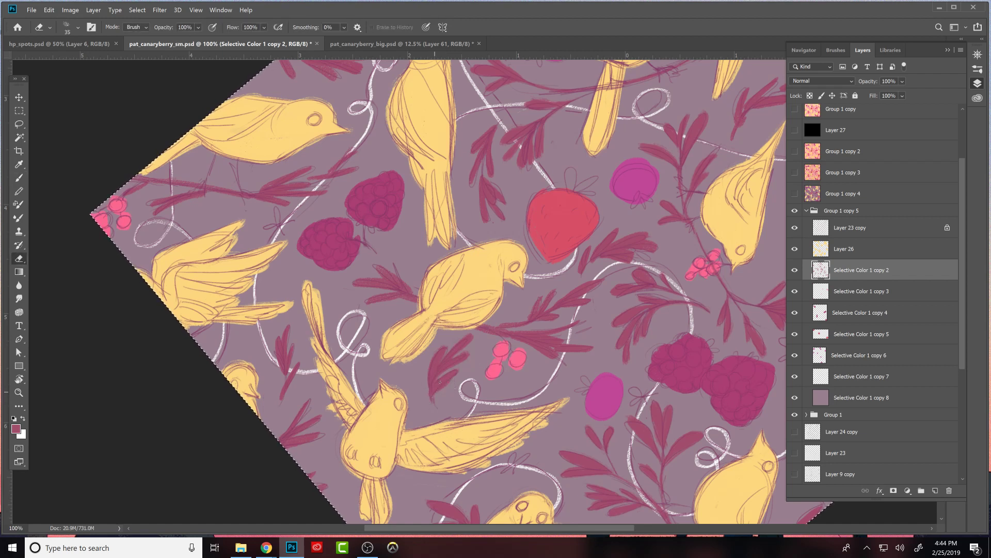
# - Refine the maroon leaves behind the central perched bird, below the pair of raspberries, separating and tidying their edges
pyautogui.press('b')
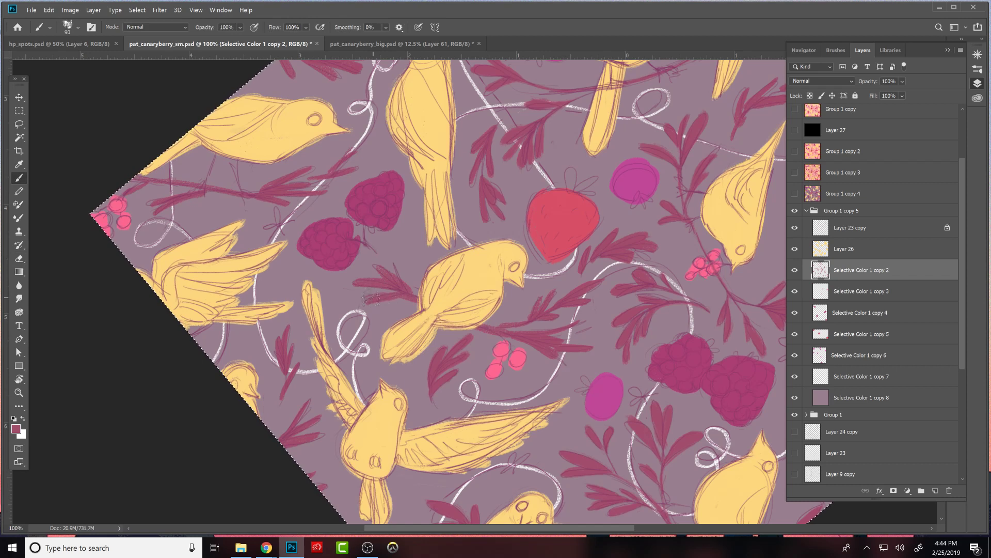
pyautogui.press('e')
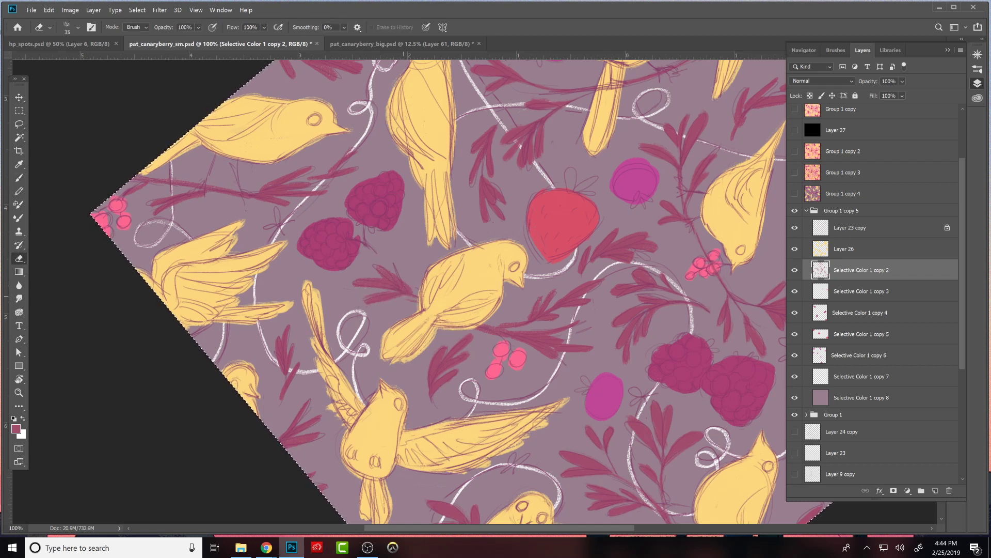
pyautogui.press('b')
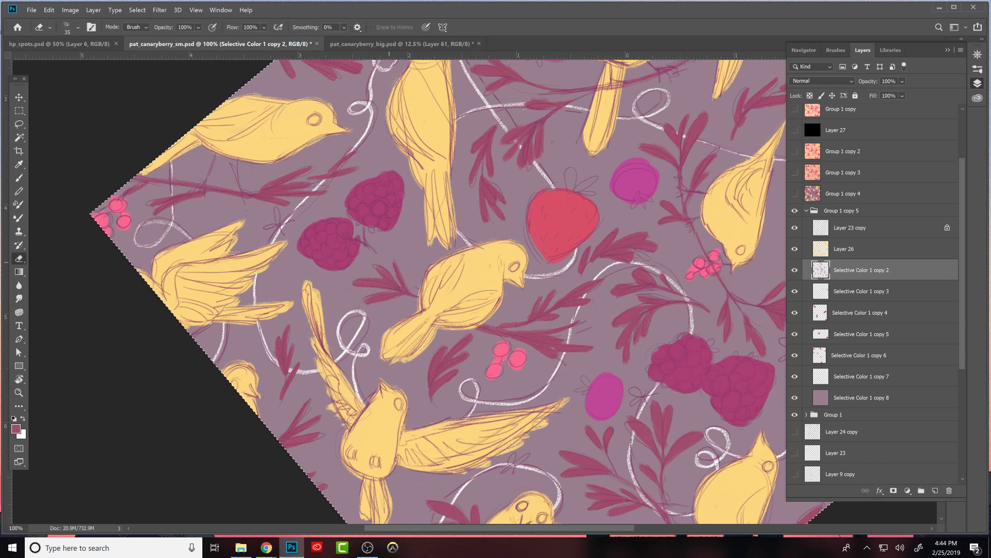
pyautogui.press('b')
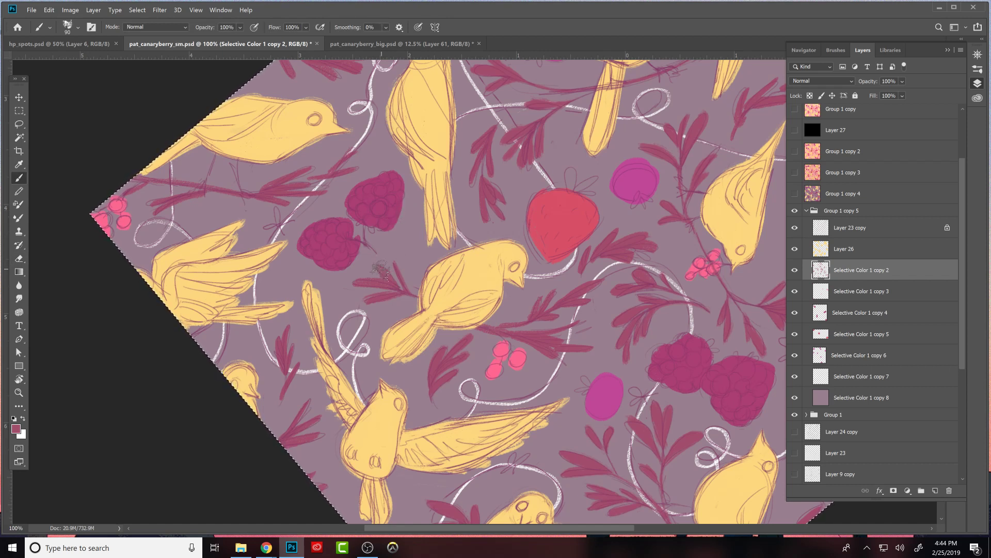
pyautogui.press('e')
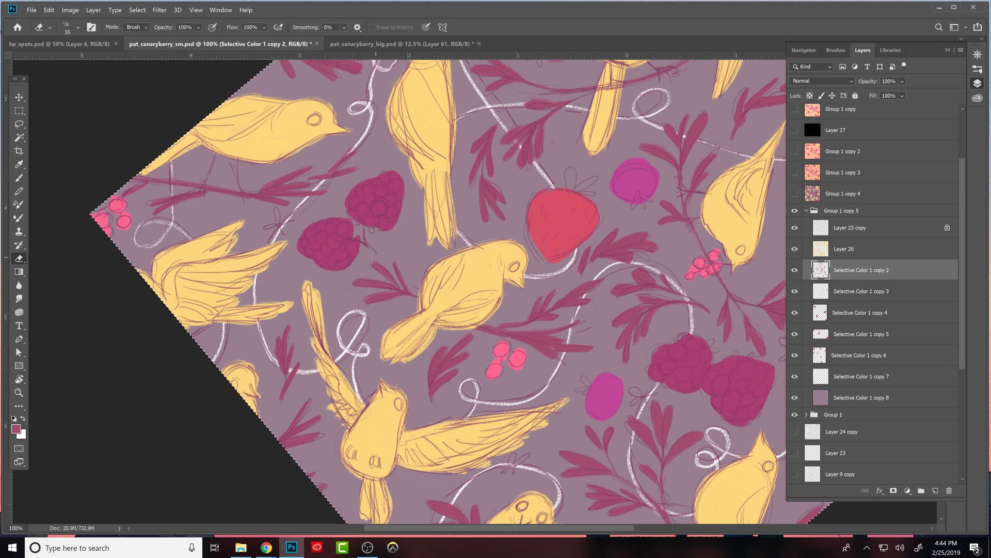
pyautogui.press('b')
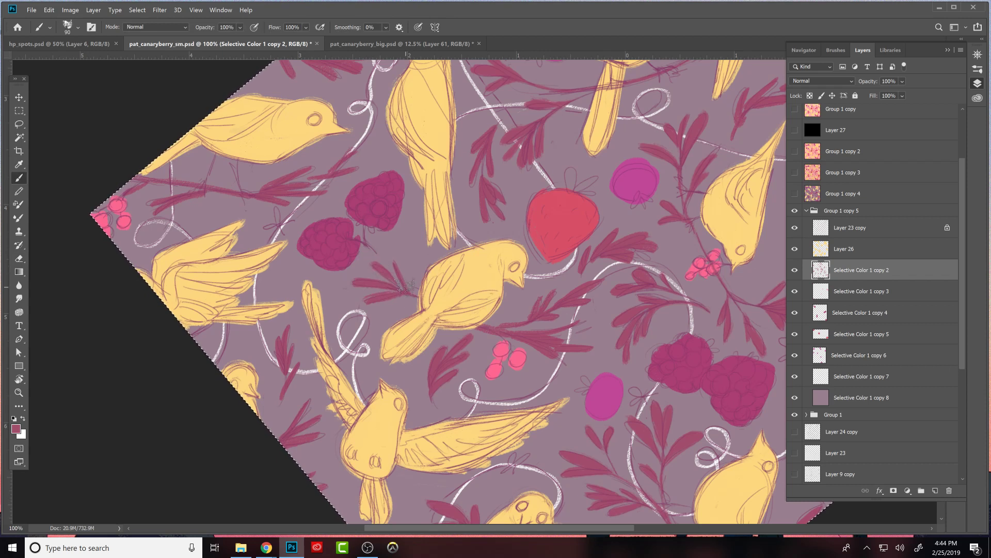
# - Clean up and fill out the small maroon sprig on the white vine beside the flying bird's raised wing
pyautogui.press('e')
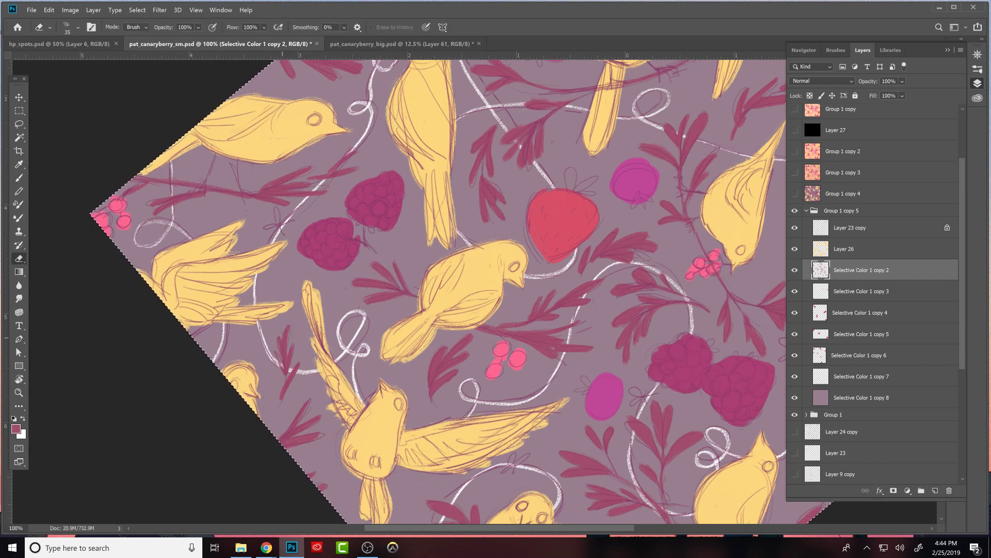
pyautogui.press('b')
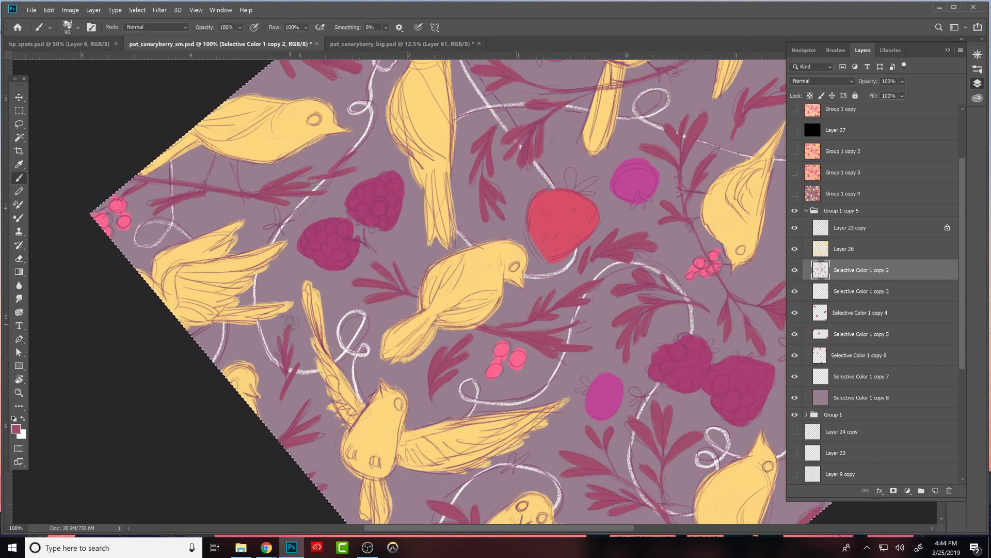
pyautogui.moveTo(279, 336); pyautogui.dragTo(285, 370)
pyautogui.press('e')
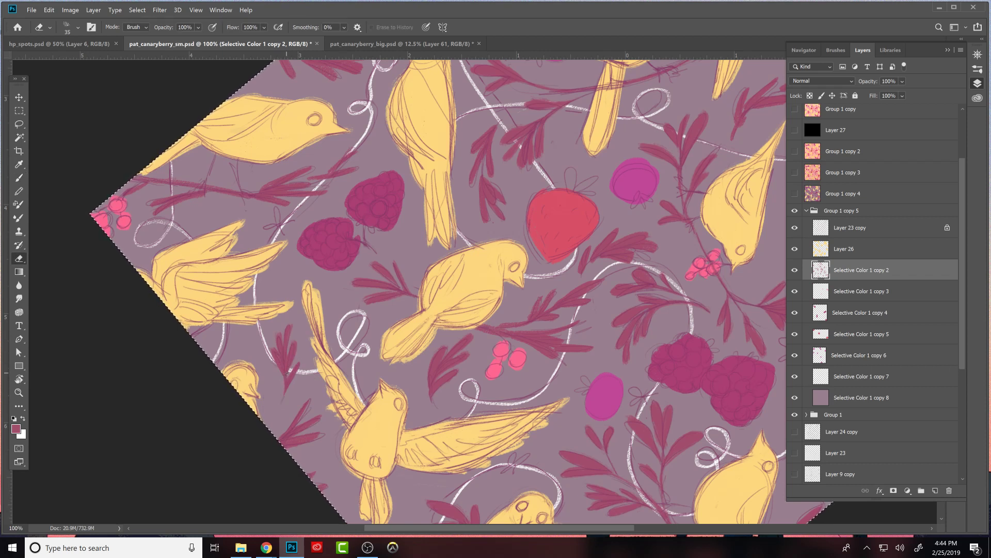
# - Refine the lower leaves and tip of the maroon branch above the pink berries beneath the central perched bird
pyautogui.press('b')
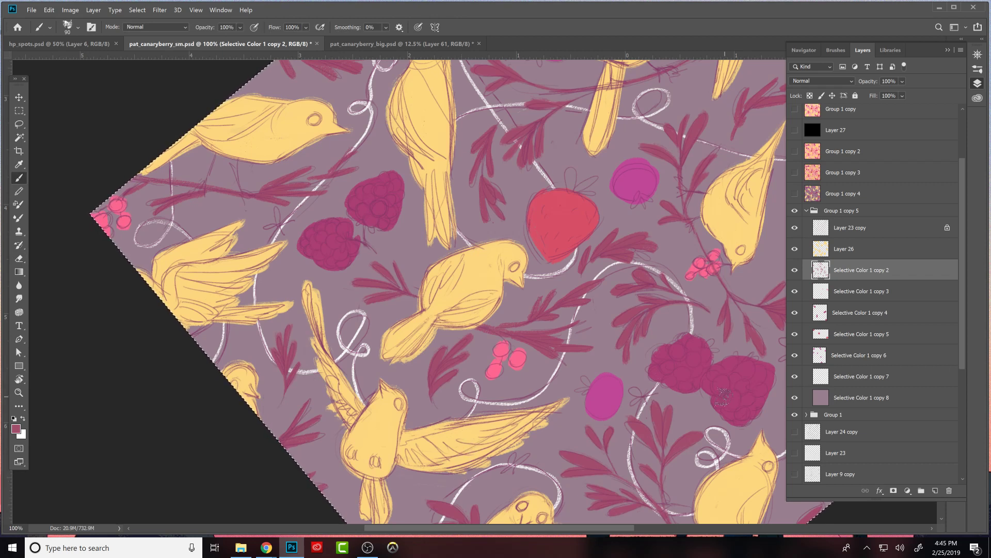
pyautogui.moveTo(670, 378); pyautogui.dragTo(680, 384)
pyautogui.press('e')
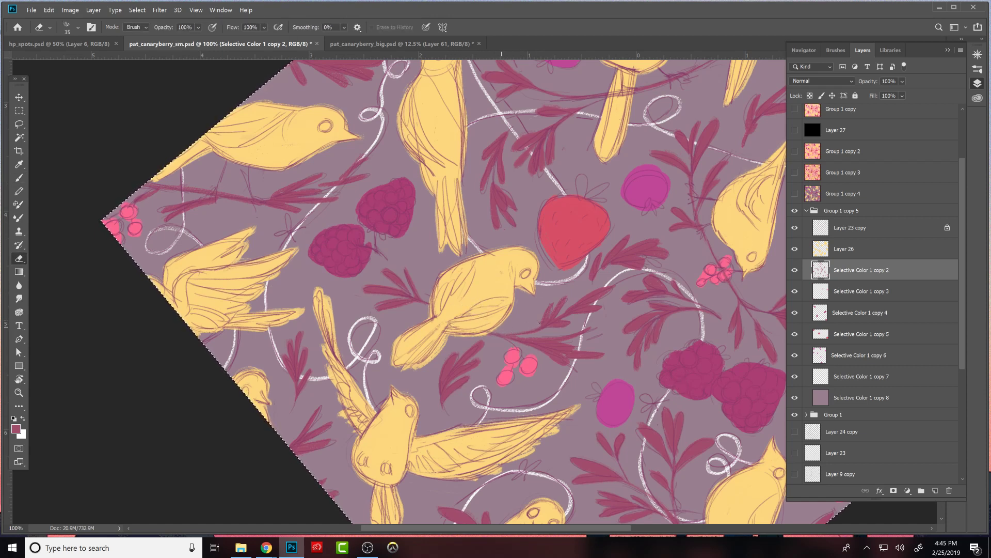
pyautogui.press('b')
pyautogui.press('e')
pyautogui.press('b')
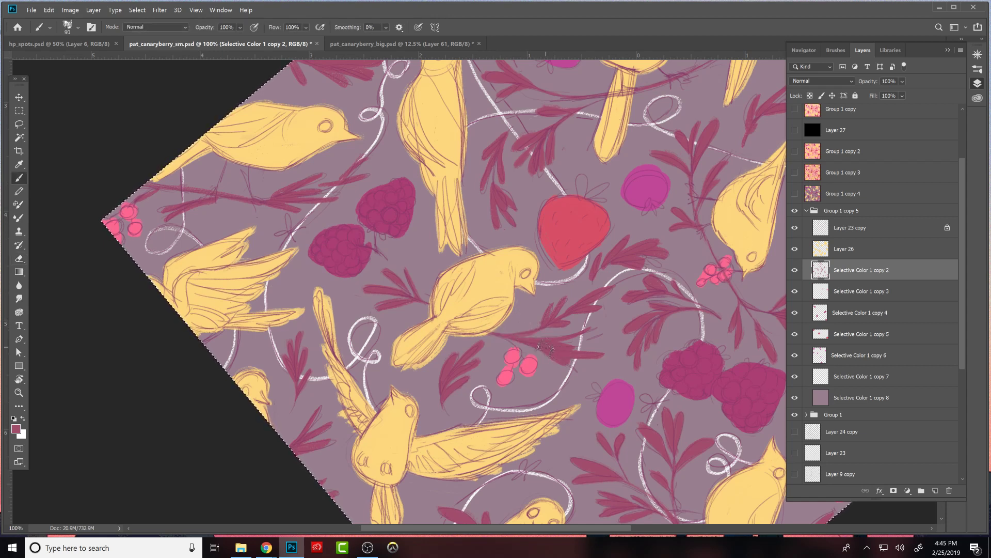
pyautogui.press('e')
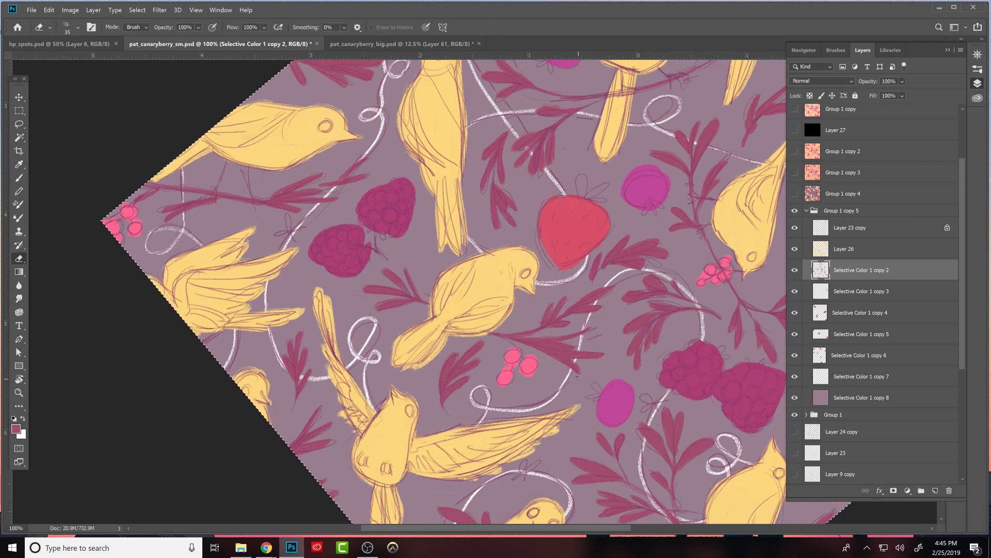
pyautogui.press('b')
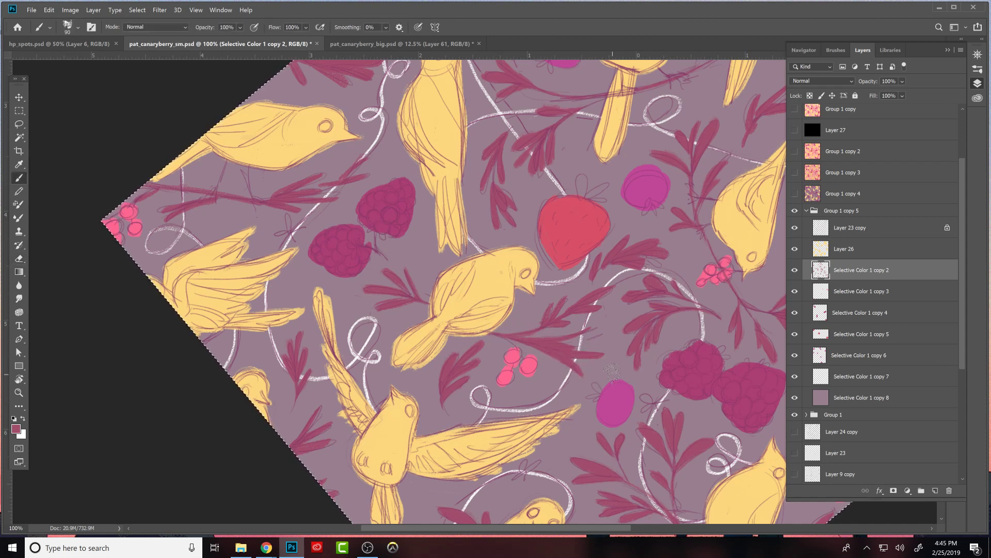
pyautogui.press('e')
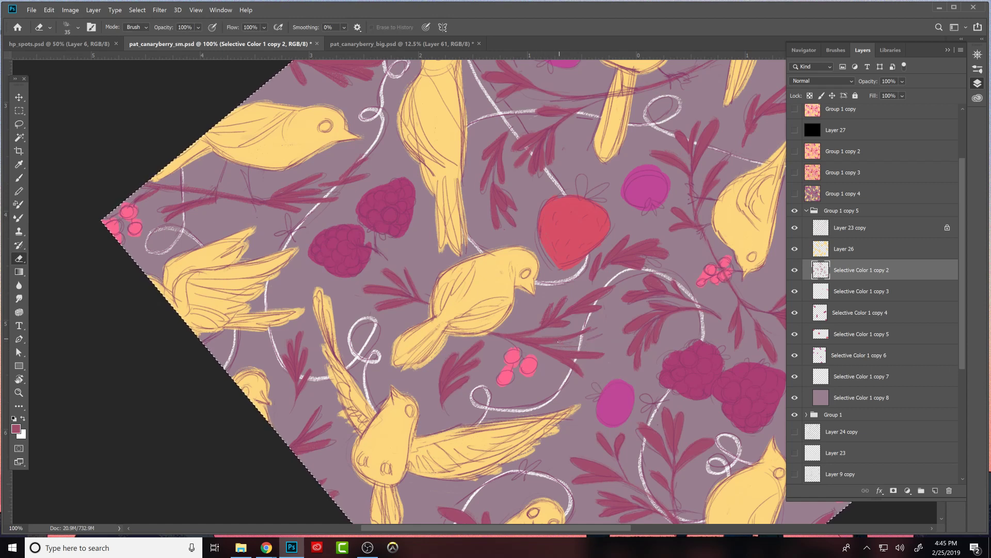
# - Carve the upper leaves of the branch beneath the central bird into separate slim shapes and repaint their edges
pyautogui.press('b')
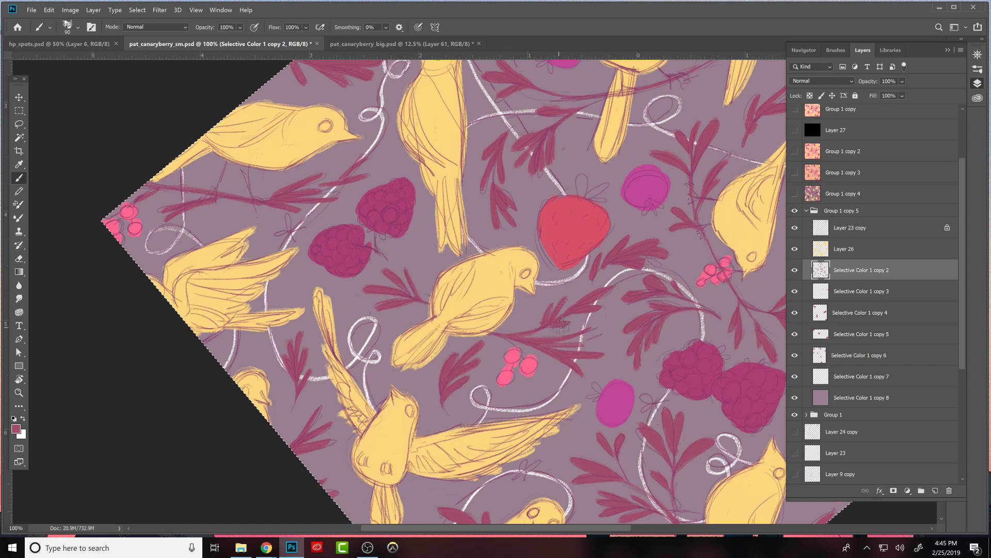
pyautogui.press('e')
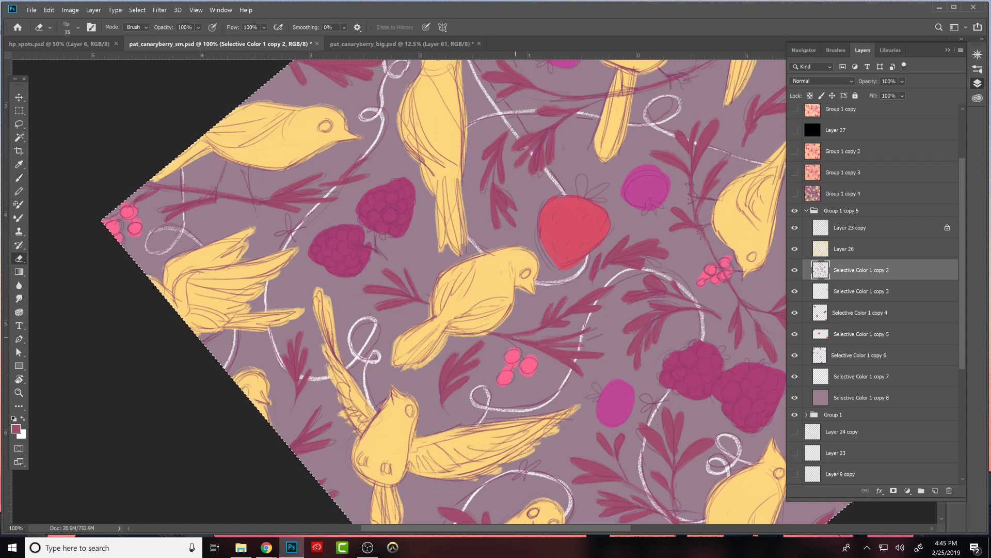
pyautogui.press('b')
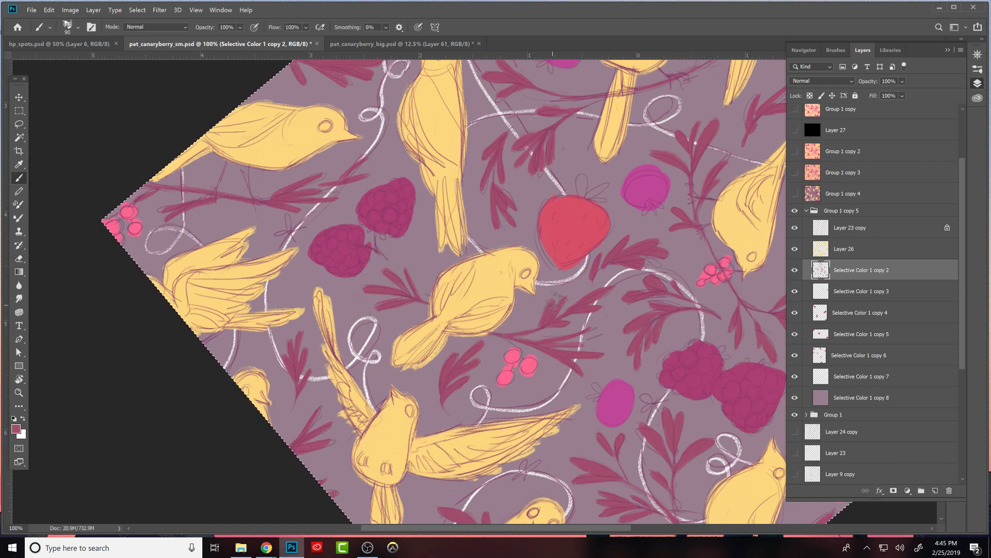
pyautogui.press('e')
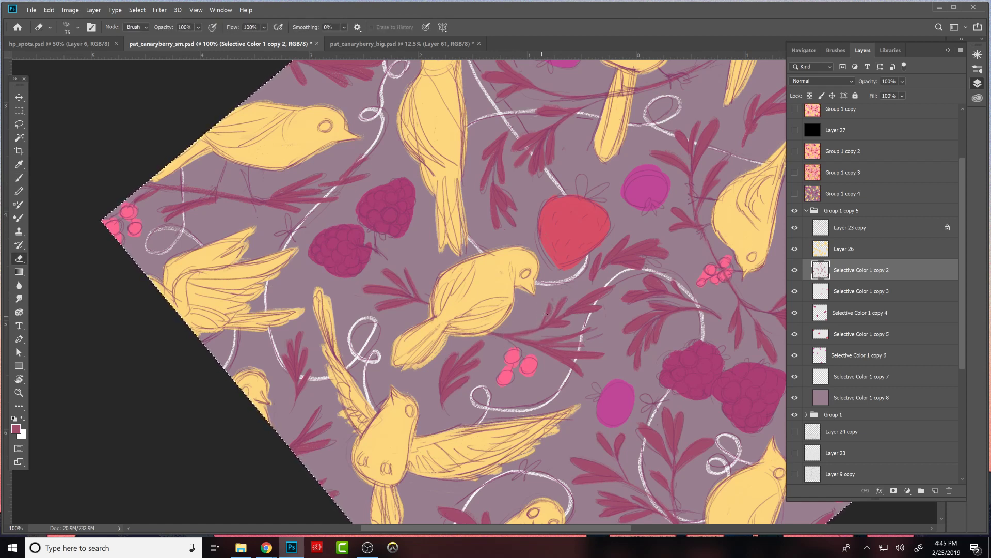
pyautogui.press('b')
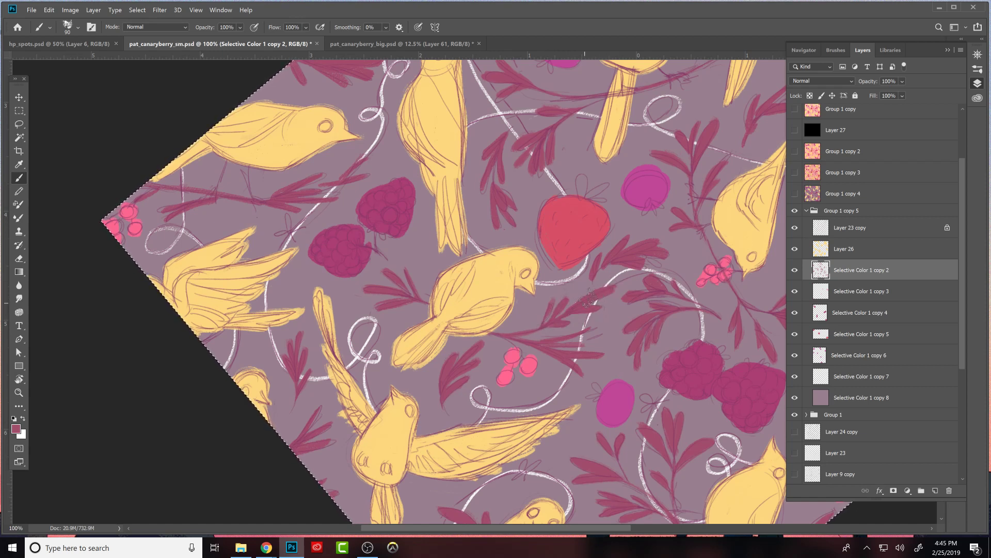
pyautogui.press('e')
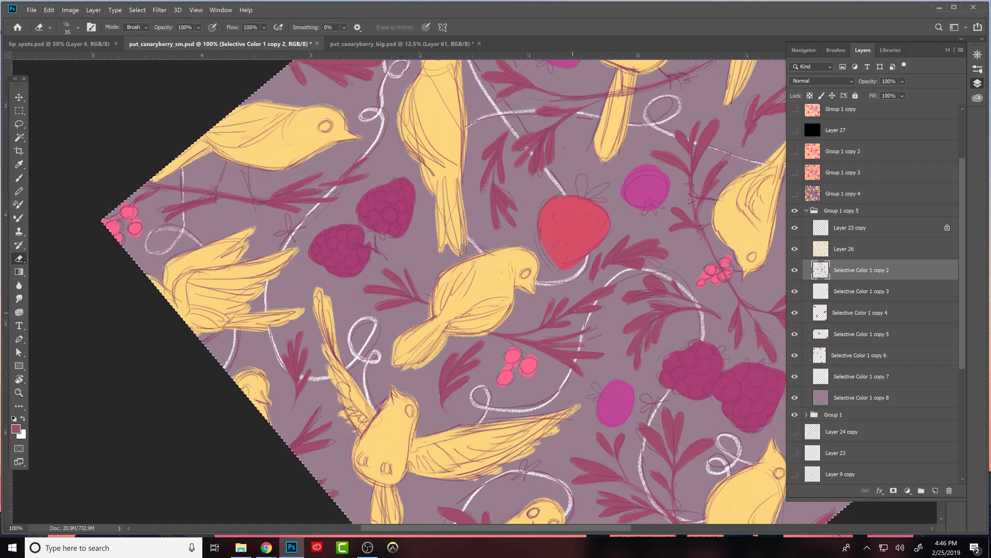
pyautogui.press('b')
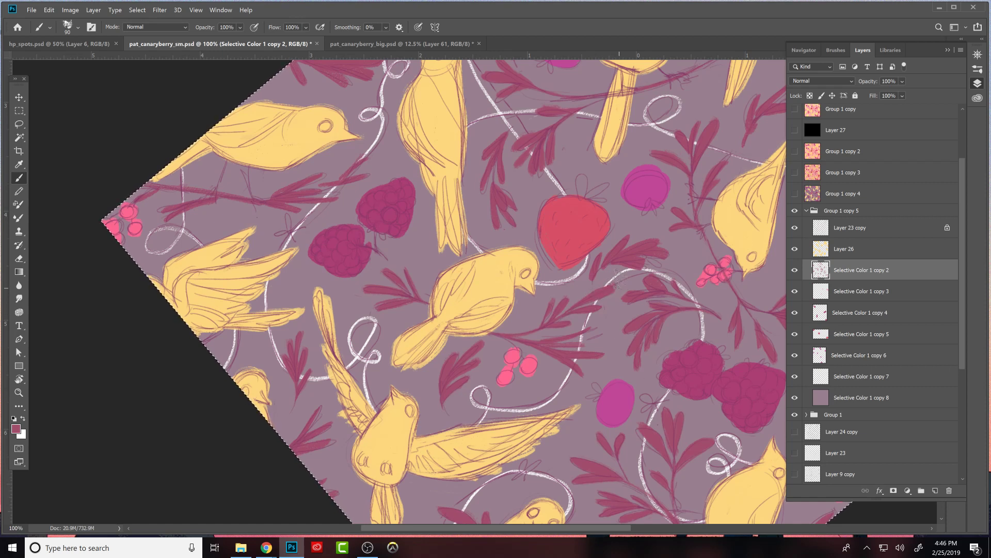
pyautogui.press('e')
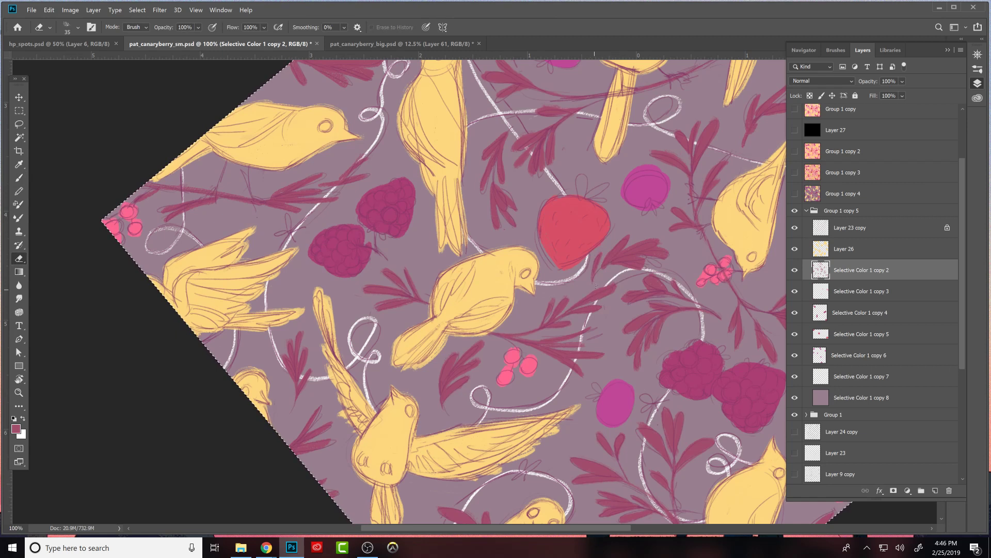
# - Shape the maroon leaves just below and beside the strawberry, painting their tips and erasing the gaps between them
pyautogui.press('b')
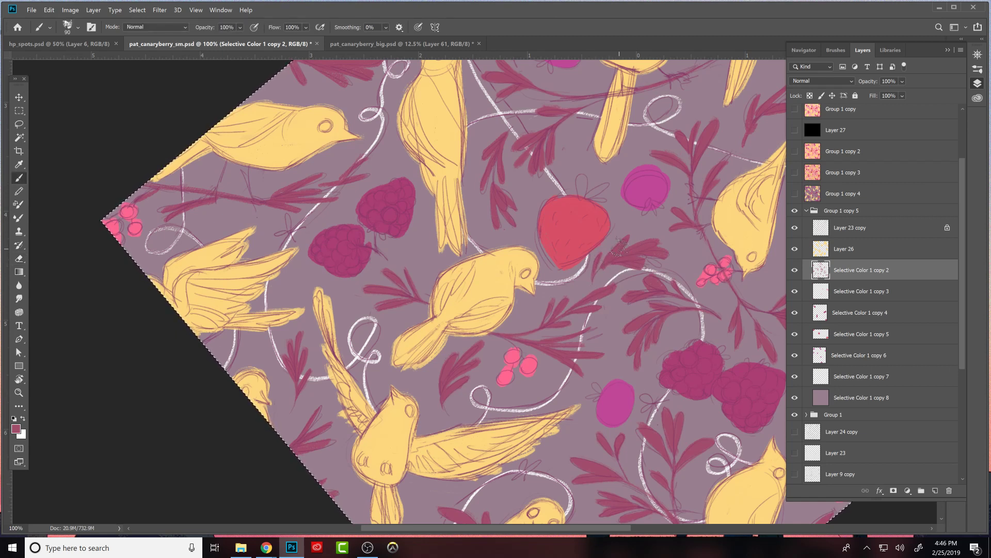
pyautogui.press('e')
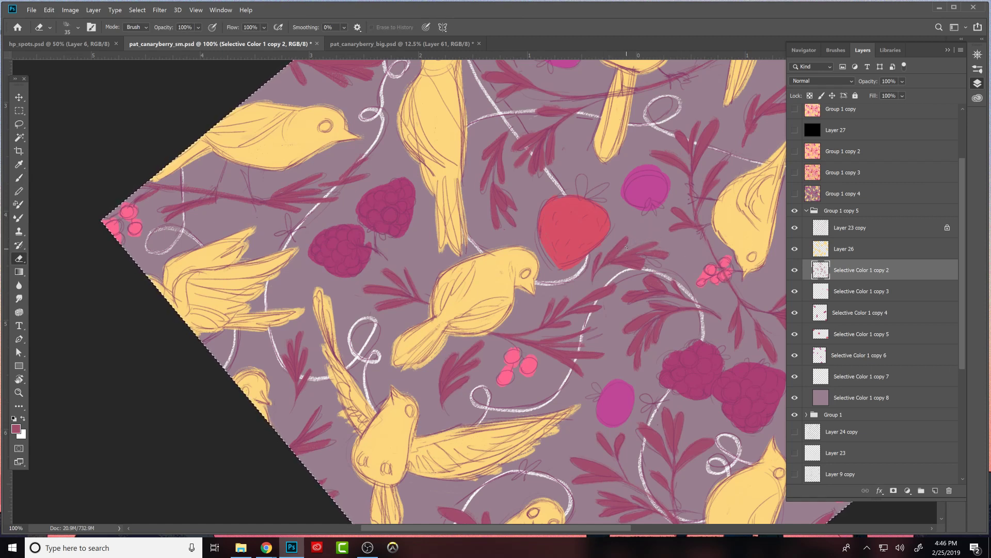
pyautogui.press('b')
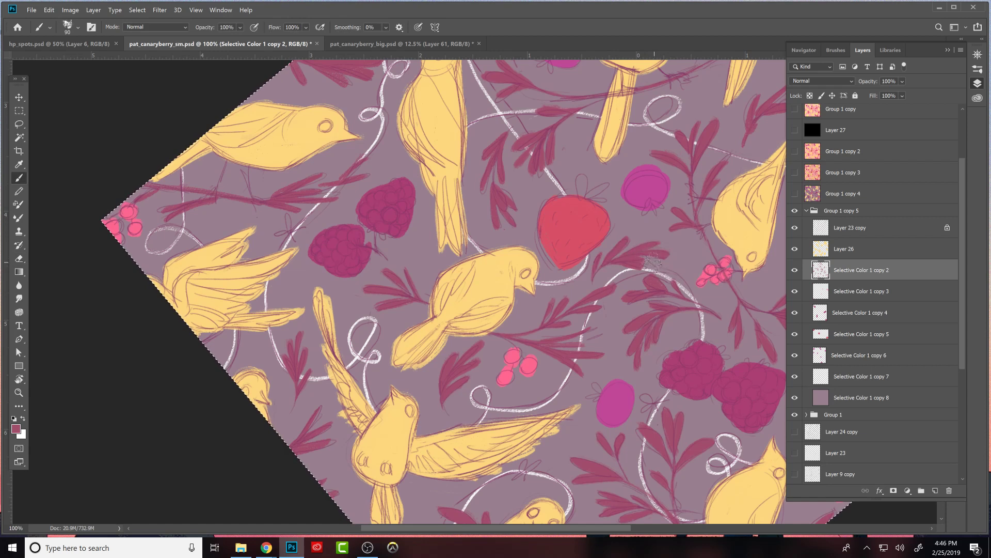
pyautogui.press('e')
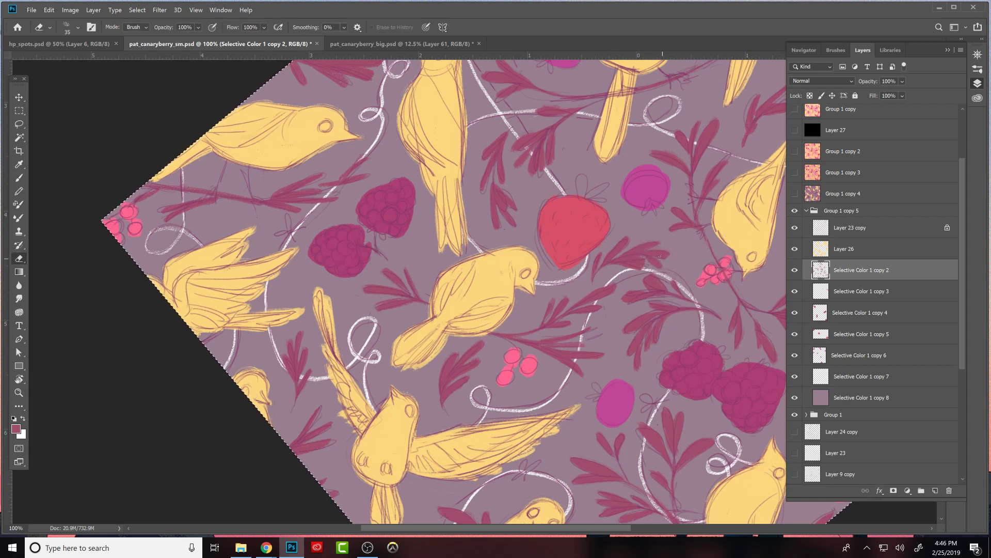
pyautogui.press('b')
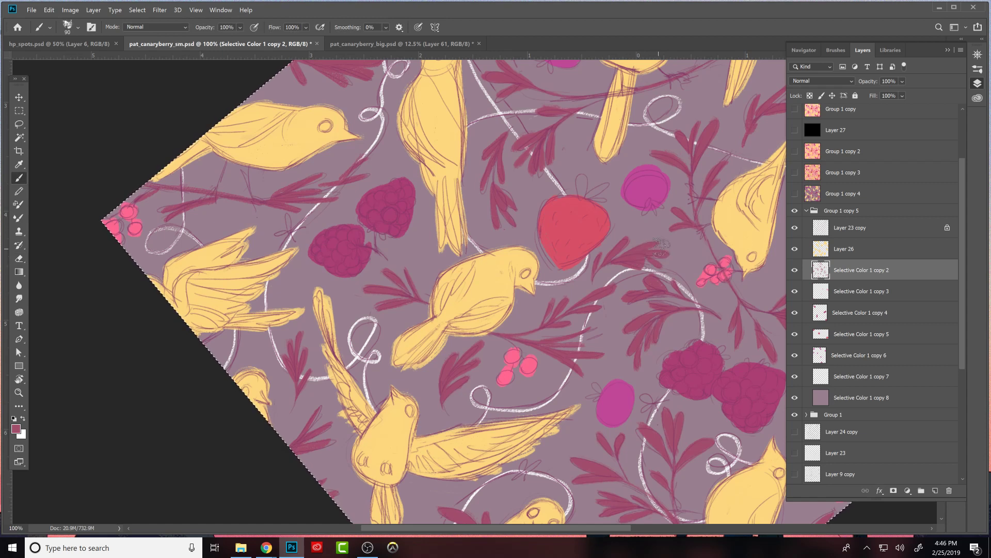
pyautogui.press('e')
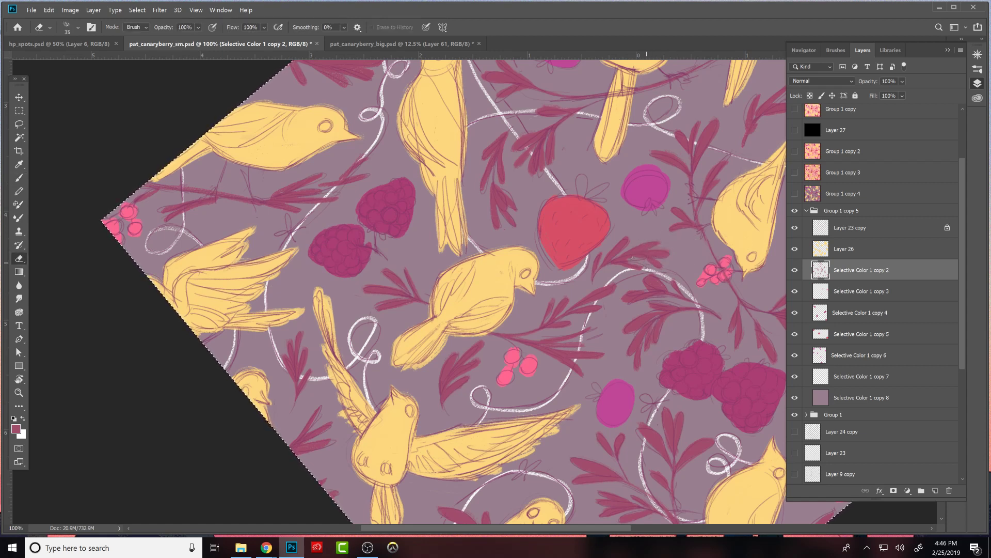
# - Refine the maroon leaves around the white vine above the paired blackberries, alternately painting their tips and erasing rough edges
pyautogui.press('b')
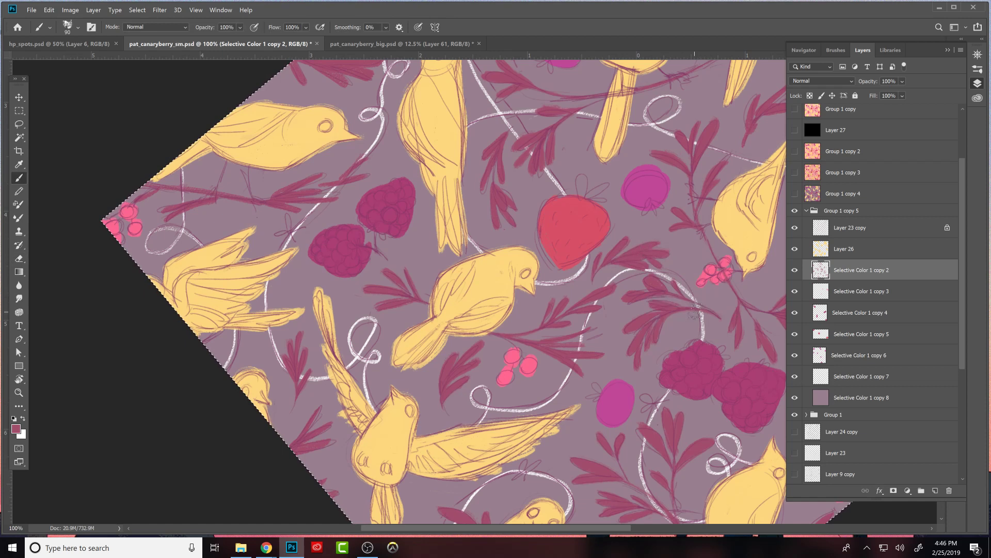
pyautogui.press('e')
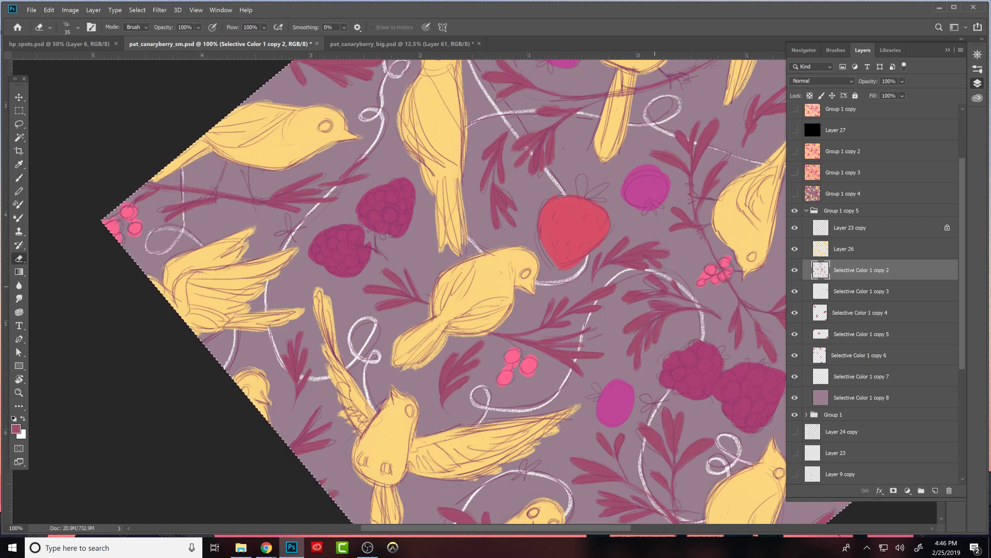
pyautogui.press('b')
pyautogui.press('e')
pyautogui.press('b')
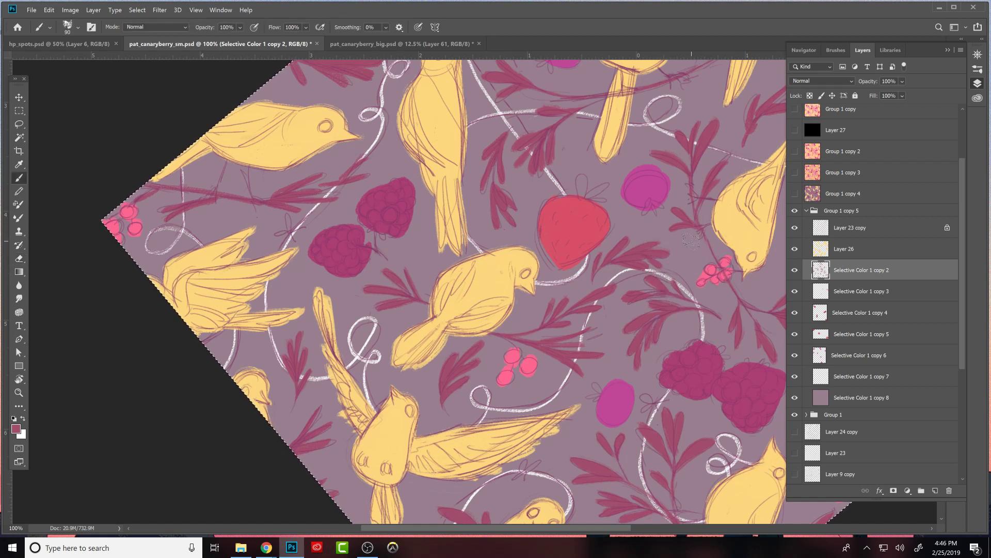
pyautogui.press('e')
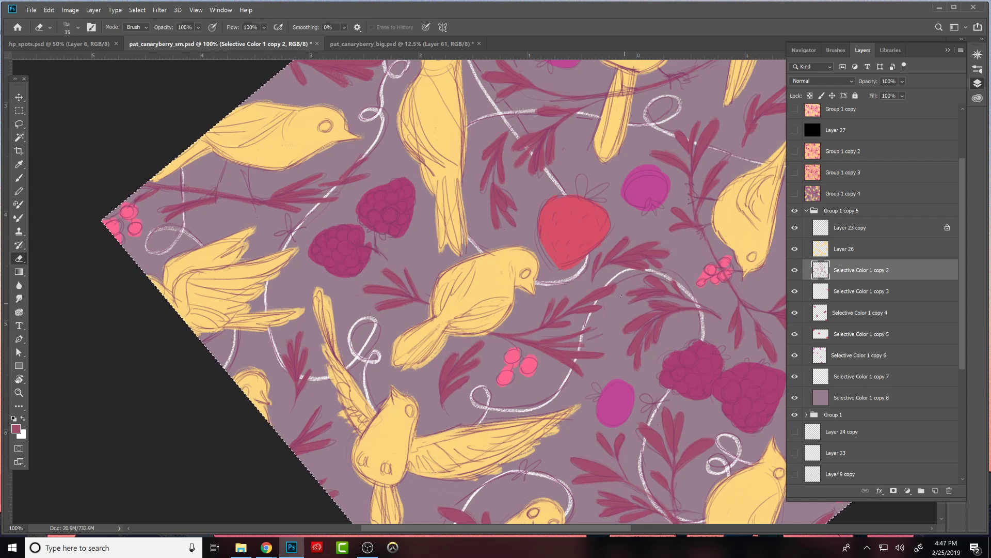
pyautogui.press('b')
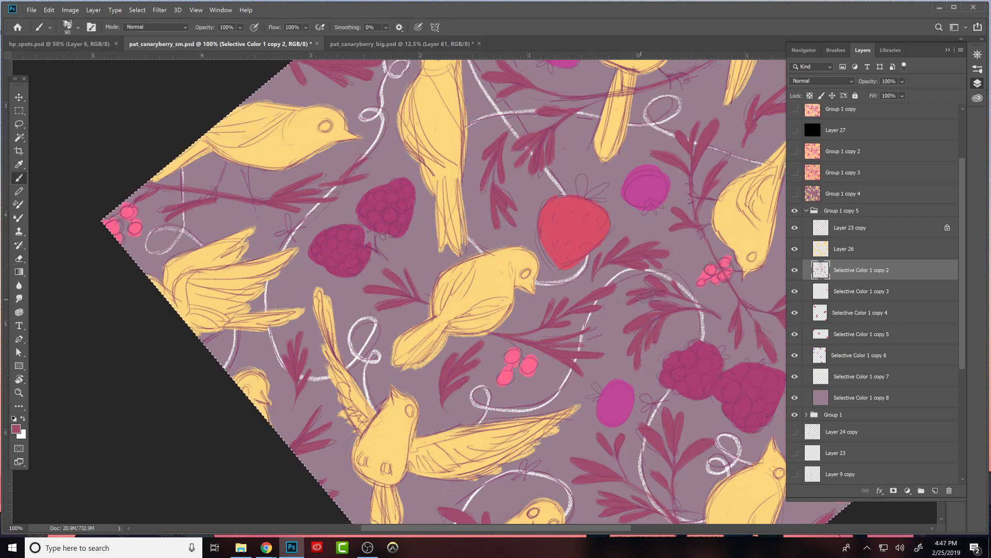
pyautogui.press('e')
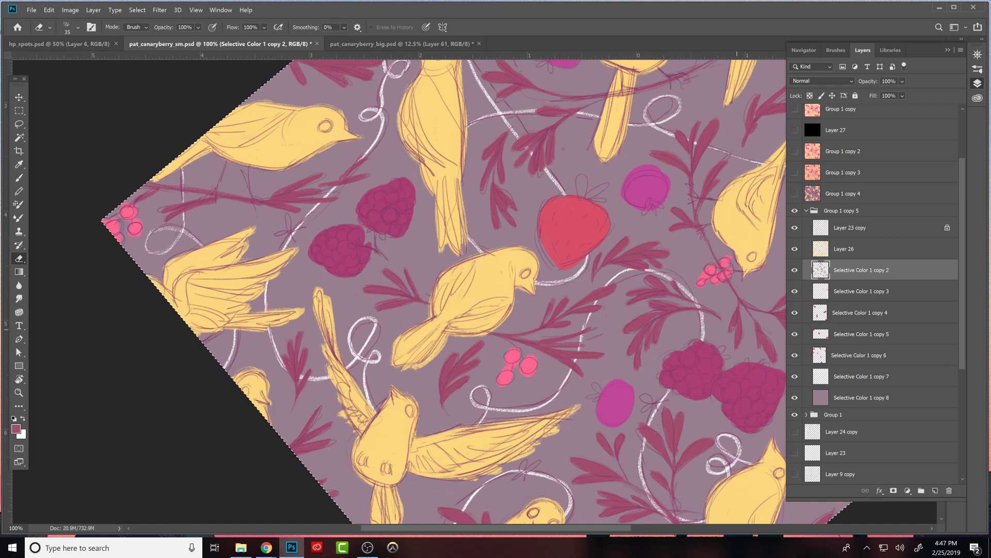
pyautogui.press('b')
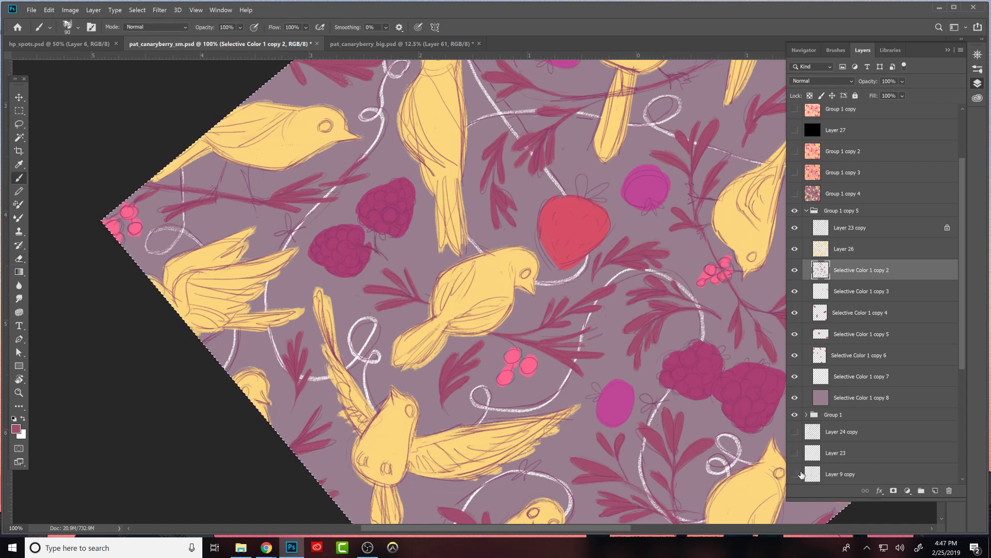
# - Reshape the side leaves of the maroon branch between the perched bird and the two blackberries into cleaner slim shapes
pyautogui.moveTo(553, 295); pyautogui.dragTo(690, 384)
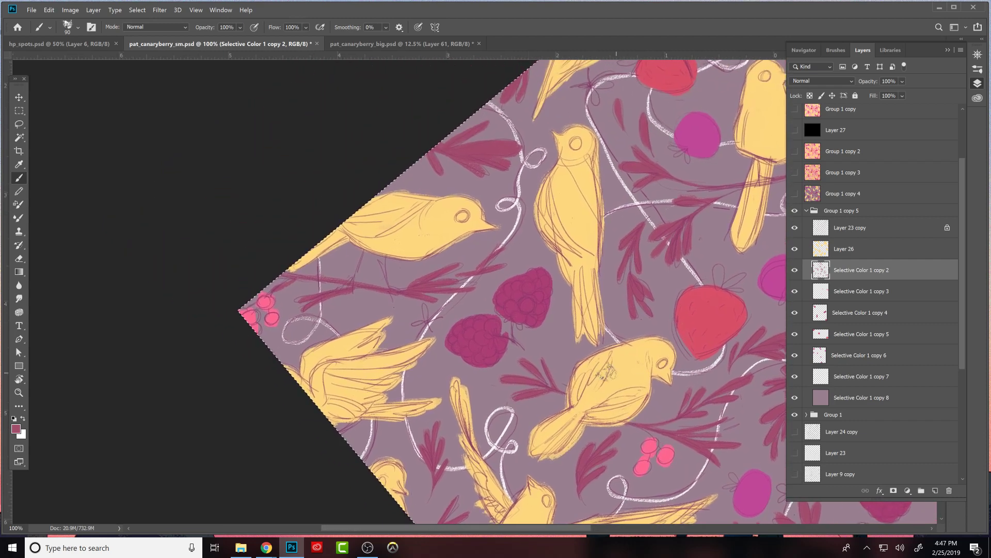
pyautogui.press('r')
pyautogui.moveTo(630, 468); pyautogui.dragTo(658, 155)
pyautogui.moveTo(611, 325); pyautogui.dragTo(712, 326)
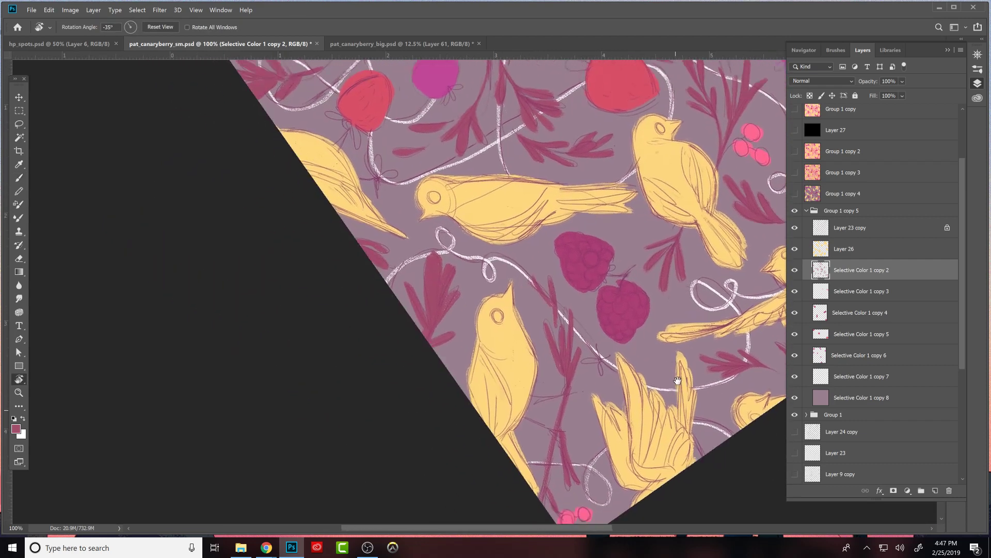
pyautogui.press('b')
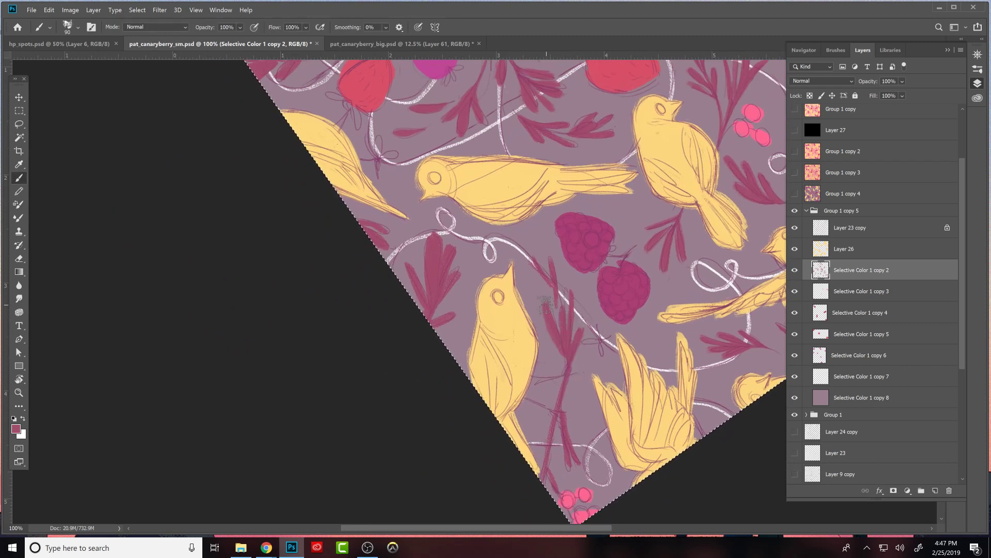
pyautogui.press('e')
pyautogui.press('b')
pyautogui.press('e')
pyautogui.press('b')
# - Paint the slender tip leaf of the branch beside the perched bird's head and trim its edges
pyautogui.moveTo(535, 263); pyautogui.dragTo(550, 292)
pyautogui.press('e')
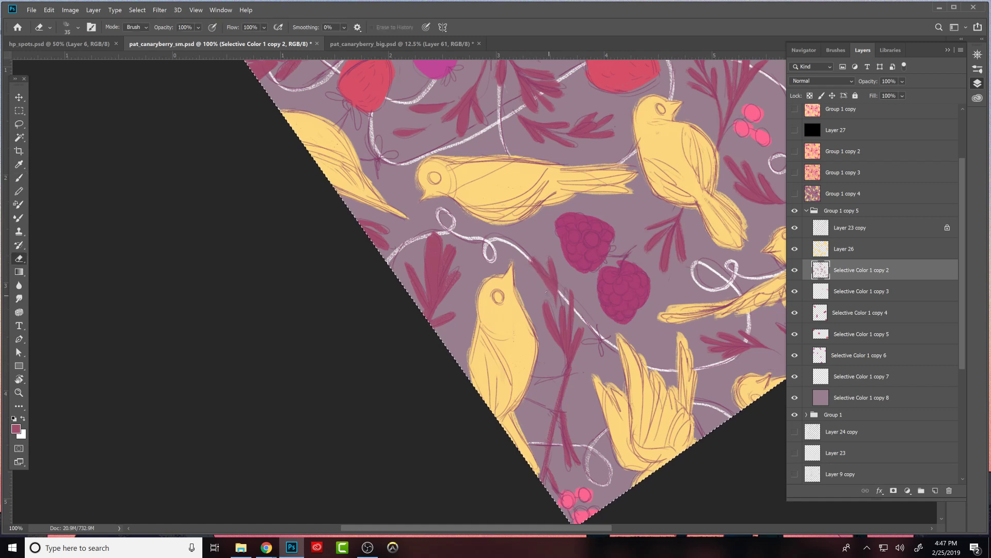
pyautogui.press('b')
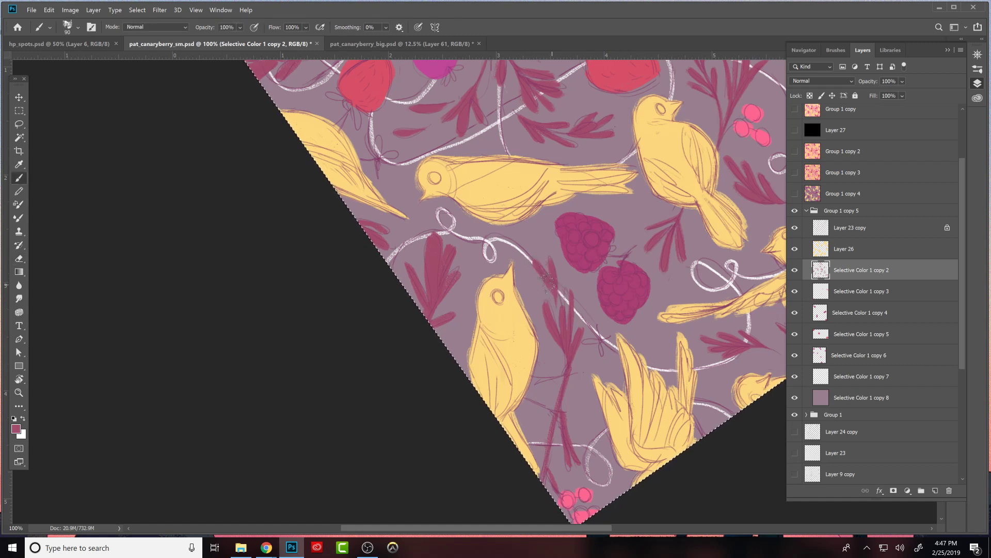
pyautogui.press('e')
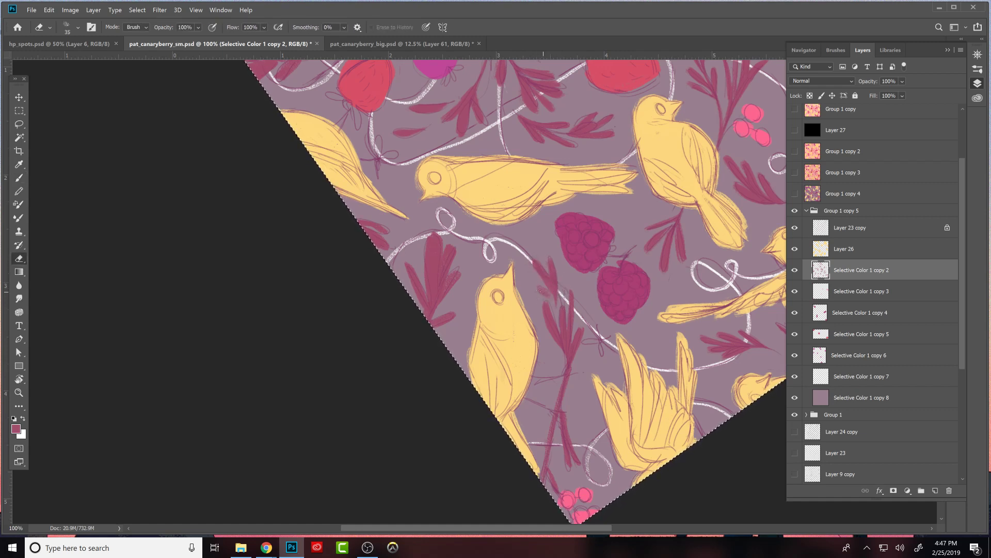
pyautogui.press('b')
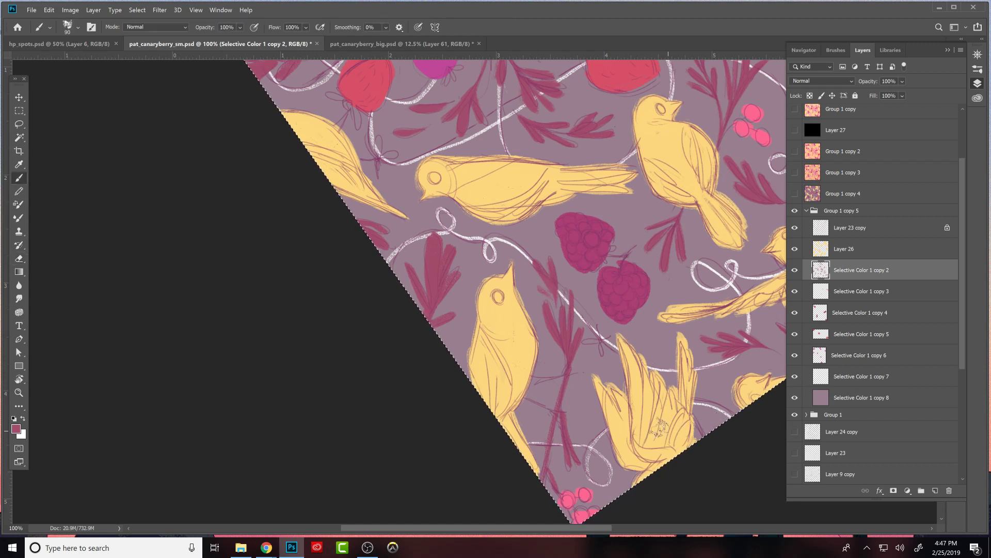
pyautogui.press('e')
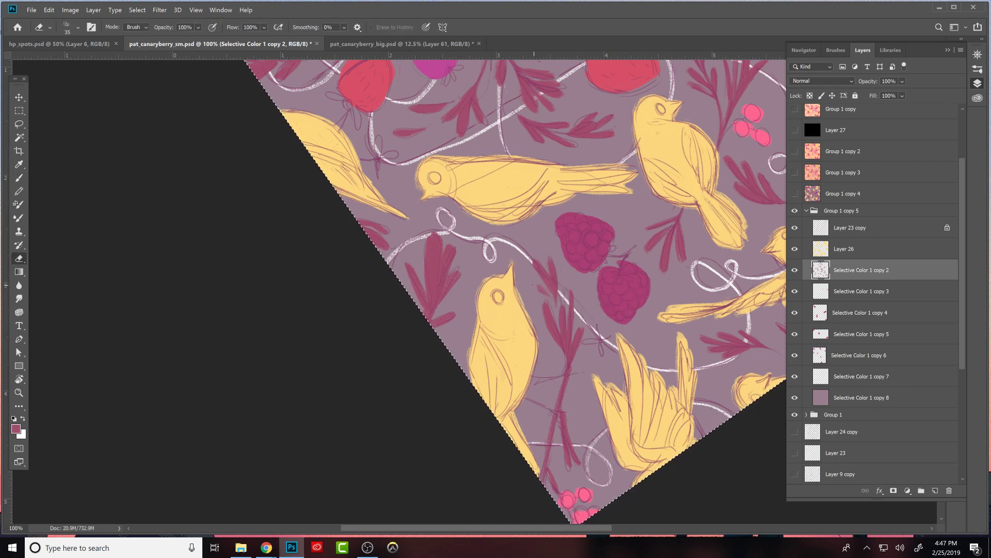
pyautogui.press('b')
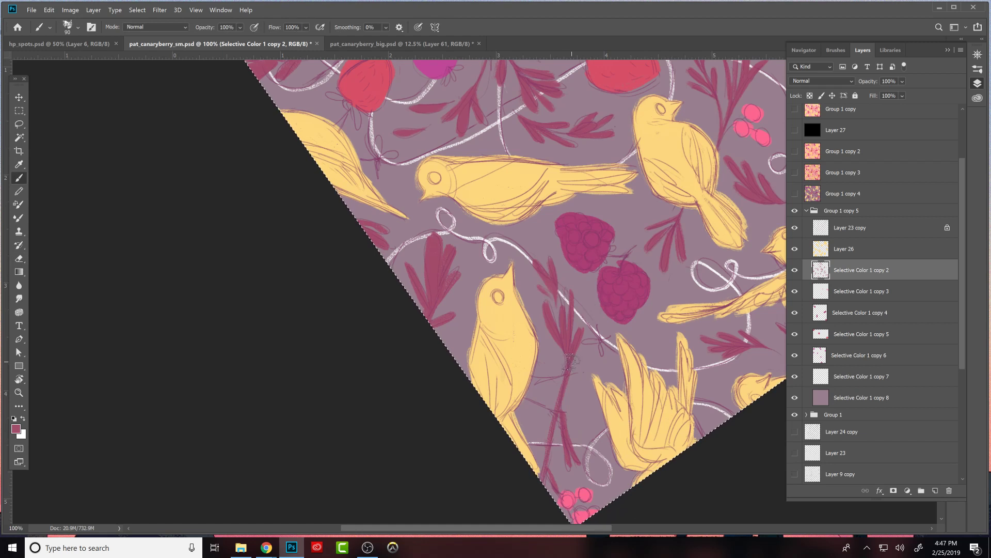
# - Thin the branch's stem beside the perched bird by erasing its edges and tidy the lower leaves above the corner pink berries
pyautogui.press('e')
pyautogui.moveTo(576, 355); pyautogui.dragTo(562, 412)
pyautogui.moveTo(560, 376); pyautogui.dragTo(548, 417)
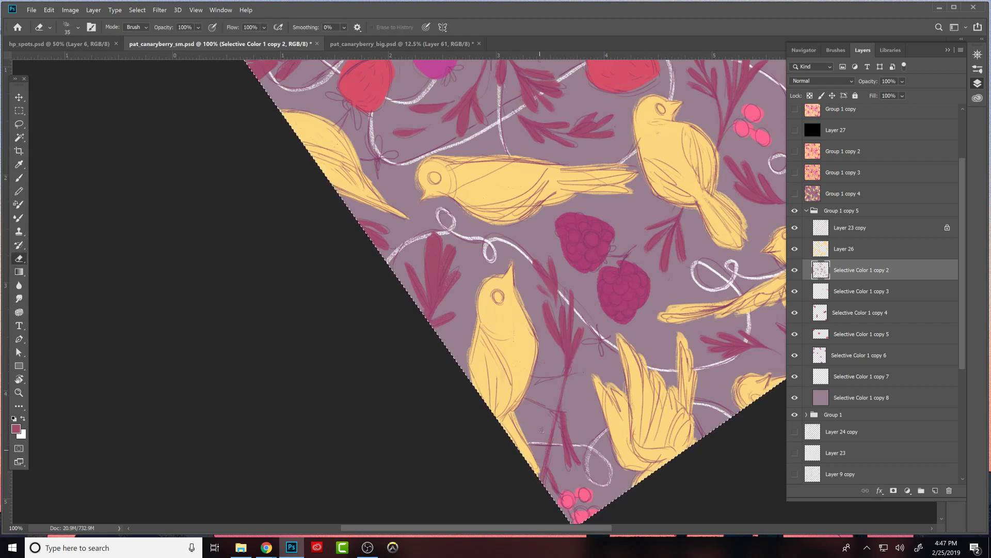
pyautogui.press('b')
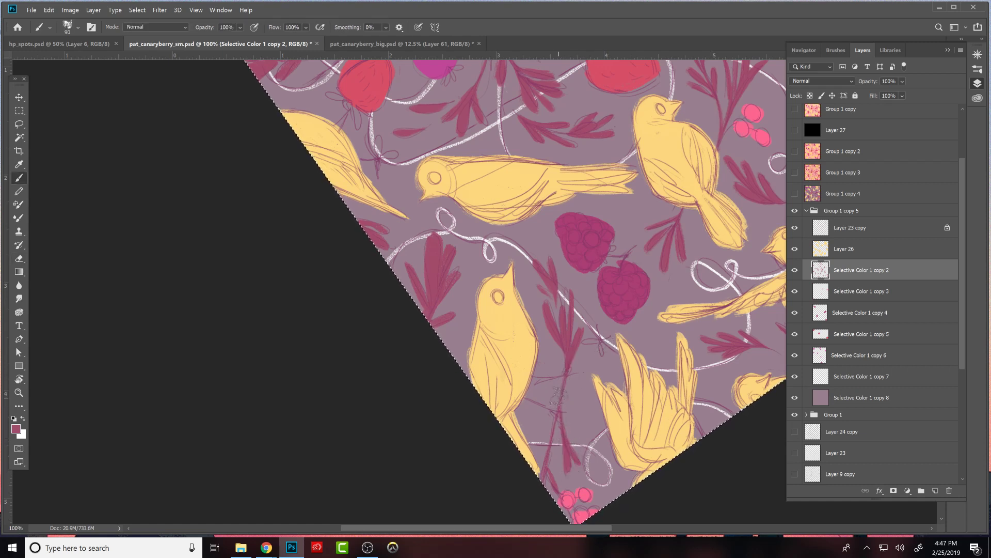
pyautogui.press('e')
pyautogui.press('b')
pyautogui.press('e')
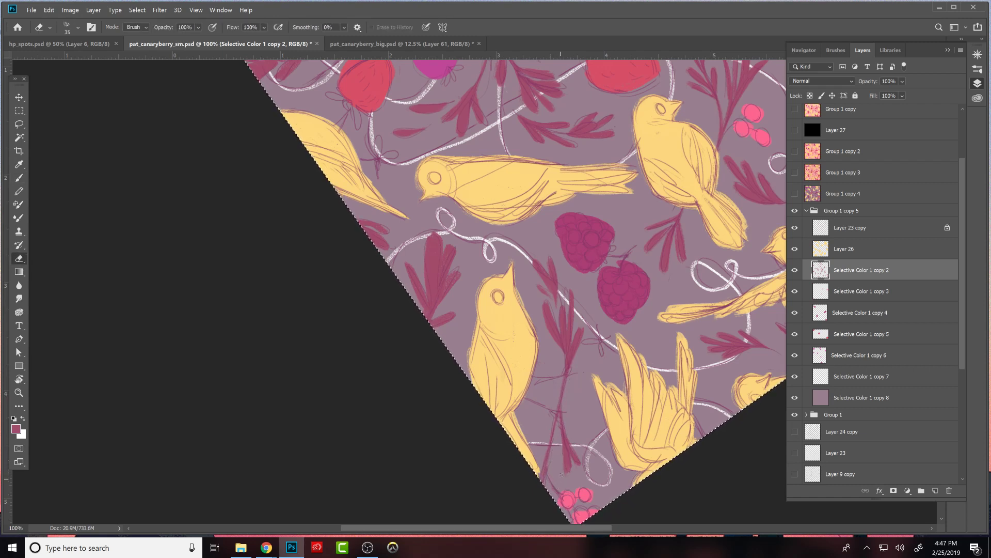
pyautogui.press('b')
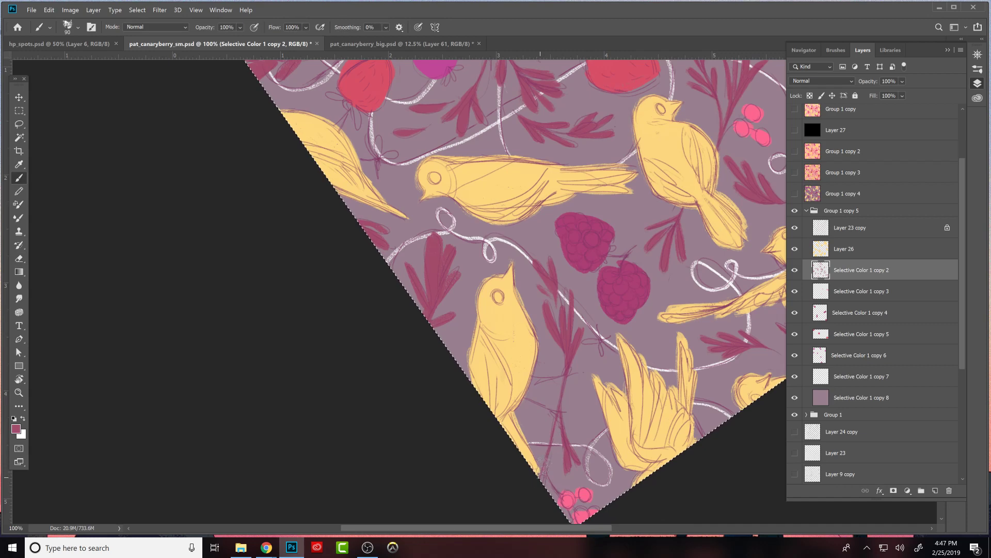
# - Hide the sketch on Layer 23 copy and touch up the maroon leaves beside the small pink berries near the central bird
pyautogui.click(795, 228)
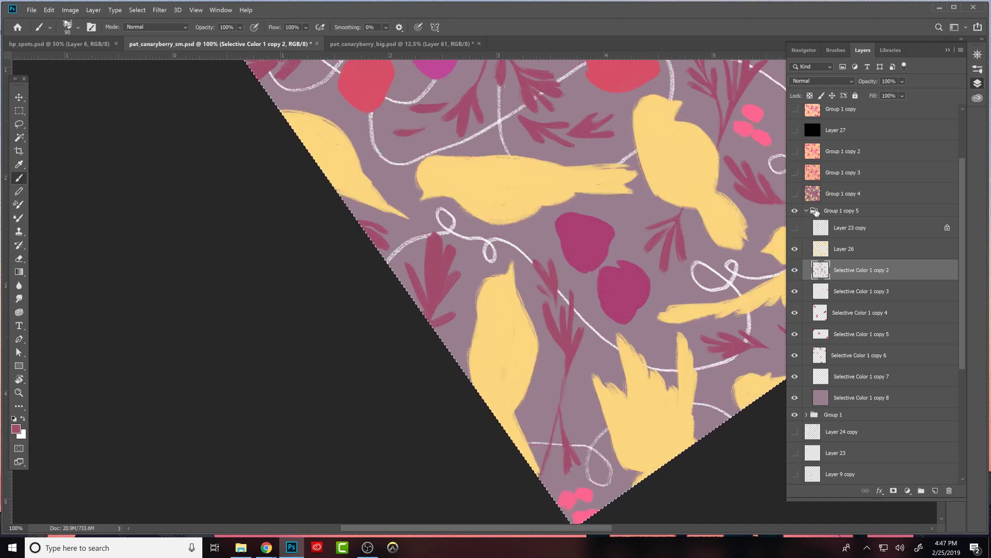
pyautogui.moveTo(764, 222); pyautogui.dragTo(674, 363)
pyautogui.hotkey('ctrl', '-')
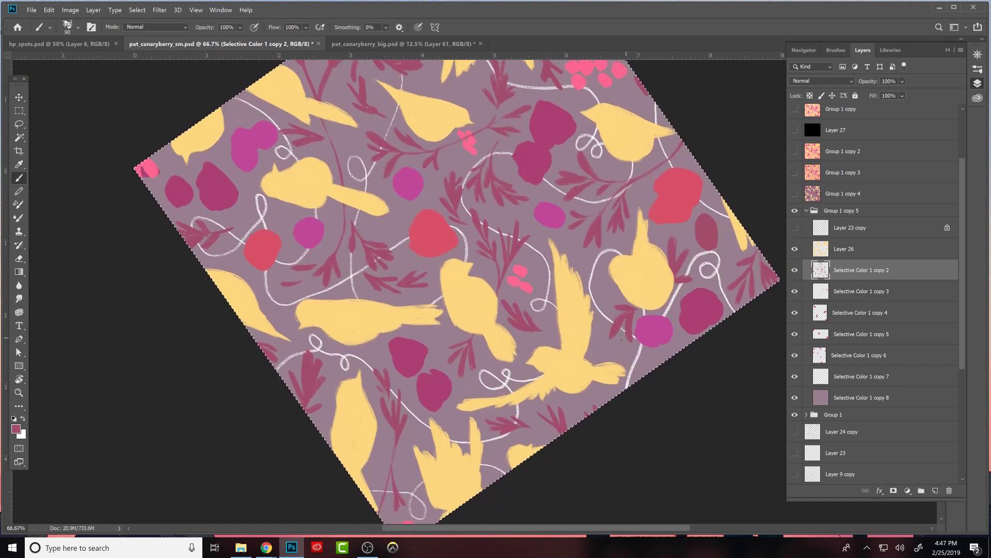
pyautogui.press('e')
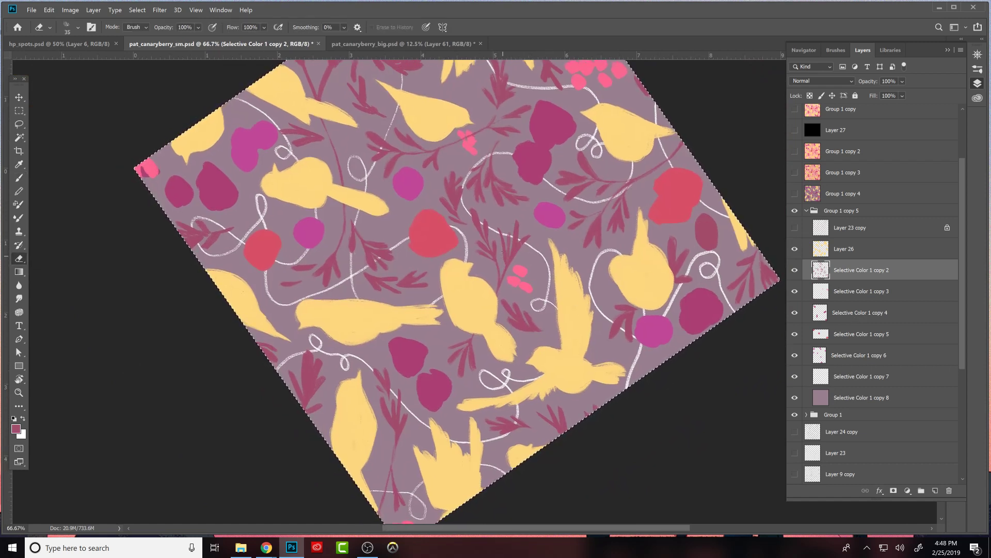
pyautogui.press('b')
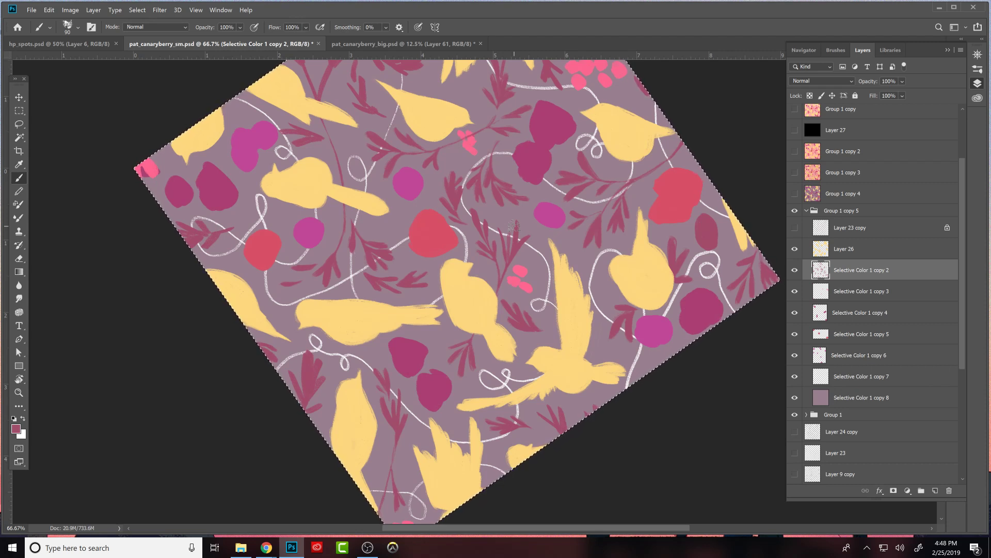
# - Clean up the small maroon sprig between the bird and the magenta berry near the lower edge of the pattern
pyautogui.moveTo(620, 305); pyautogui.dragTo(657, 361)
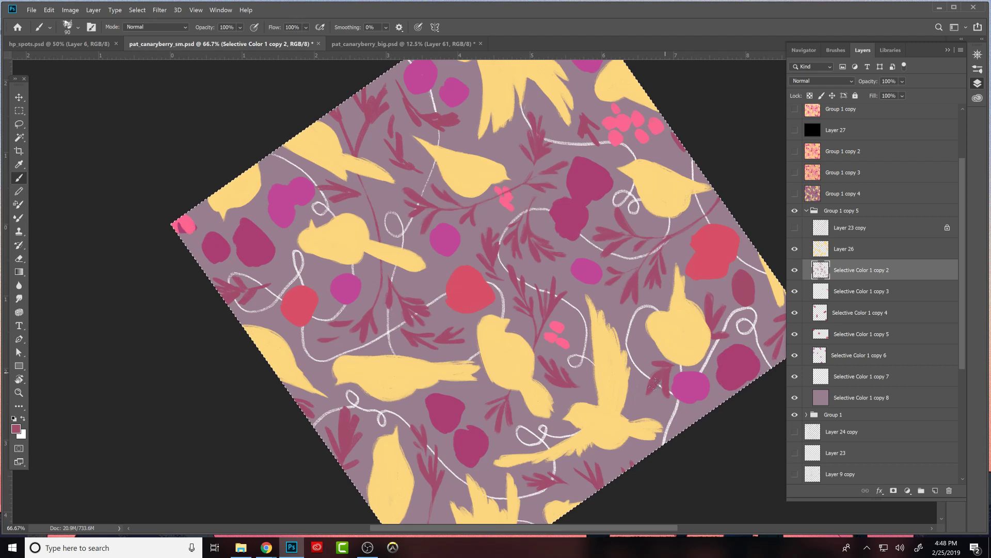
pyautogui.press('e')
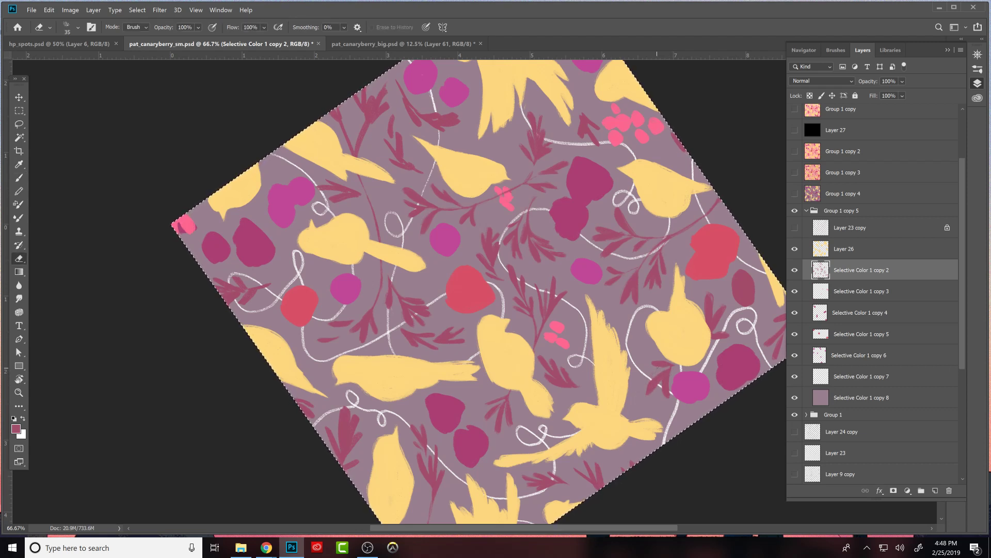
pyautogui.press('b')
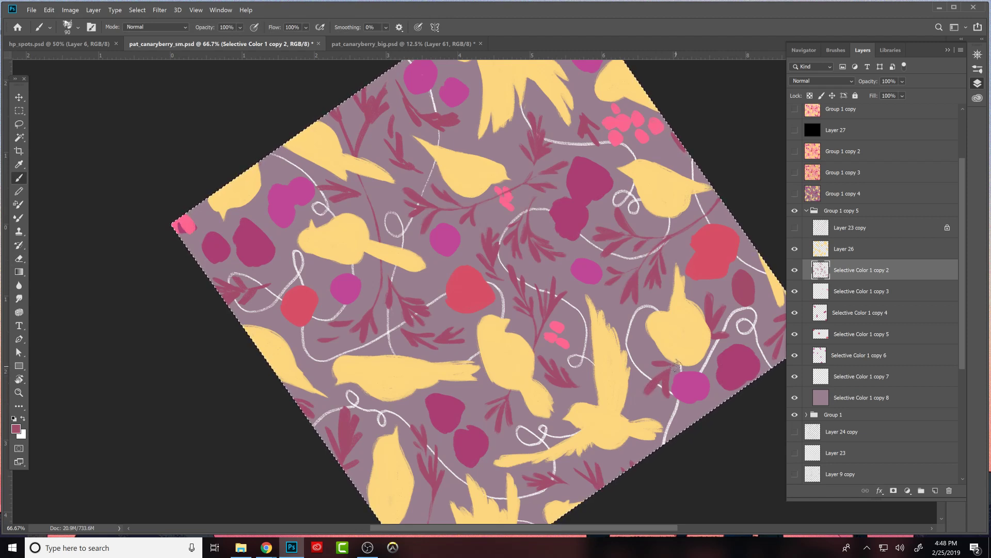
pyautogui.press('e')
pyautogui.press('b')
# - Refine the stems and leaves of the maroon branches beside the red strawberry near the pattern's edge and around the central blackberries
pyautogui.moveTo(732, 358); pyautogui.dragTo(703, 381)
pyautogui.moveTo(548, 320); pyautogui.dragTo(589, 336)
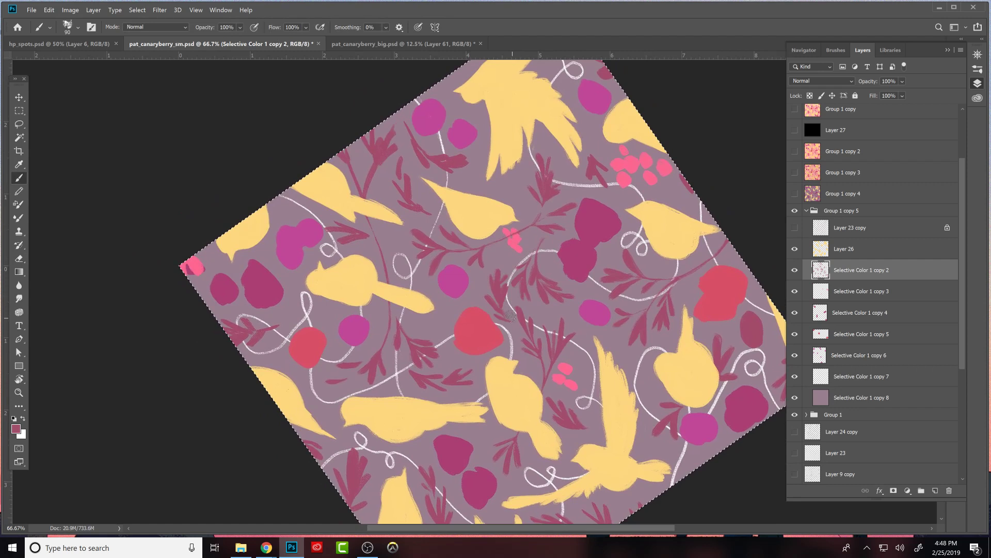
pyautogui.press('e')
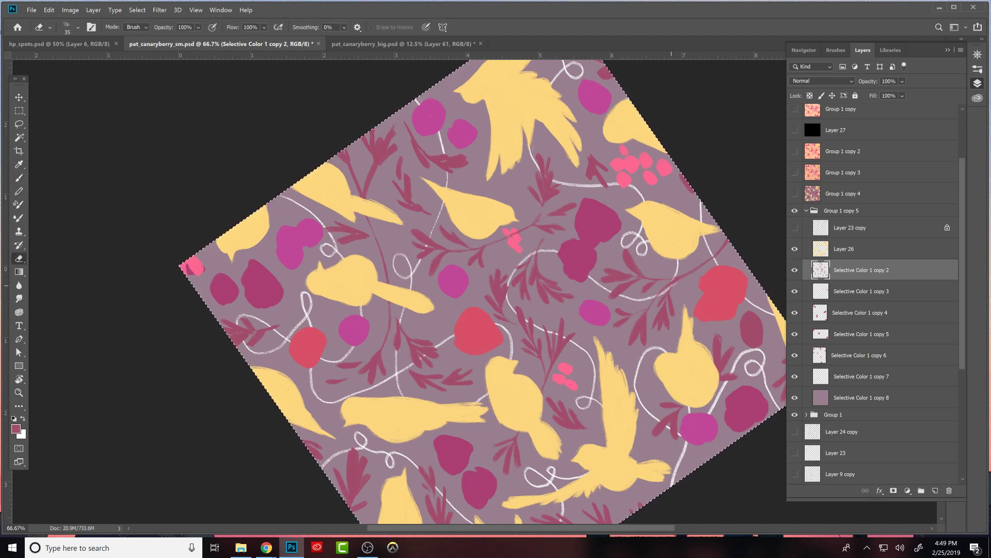
pyautogui.press('b')
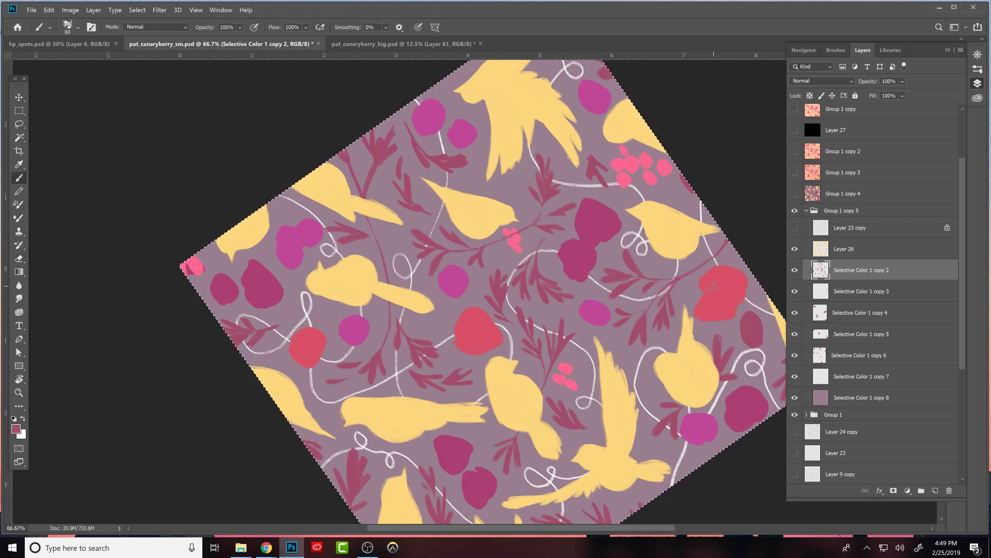
pyautogui.press('e')
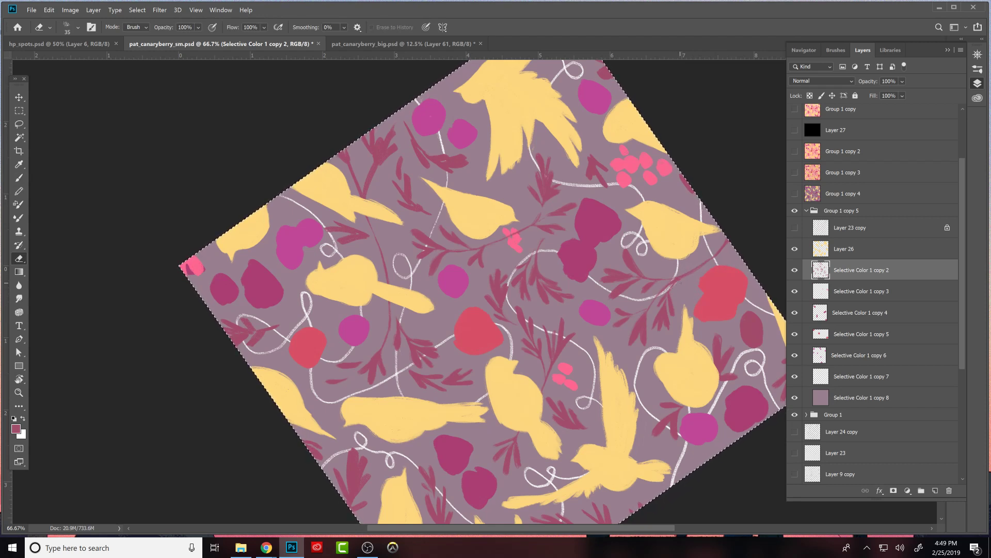
pyautogui.press('b')
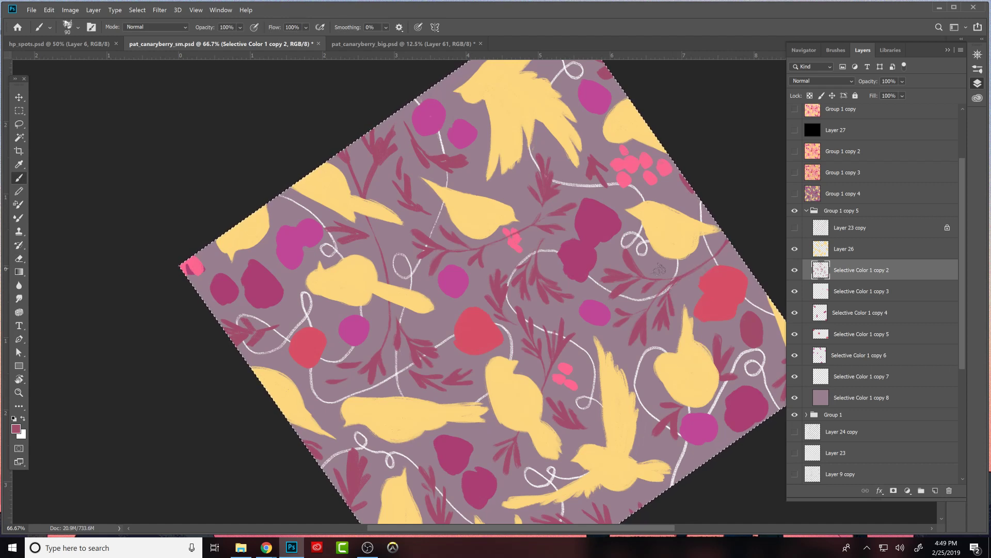
pyautogui.press('e')
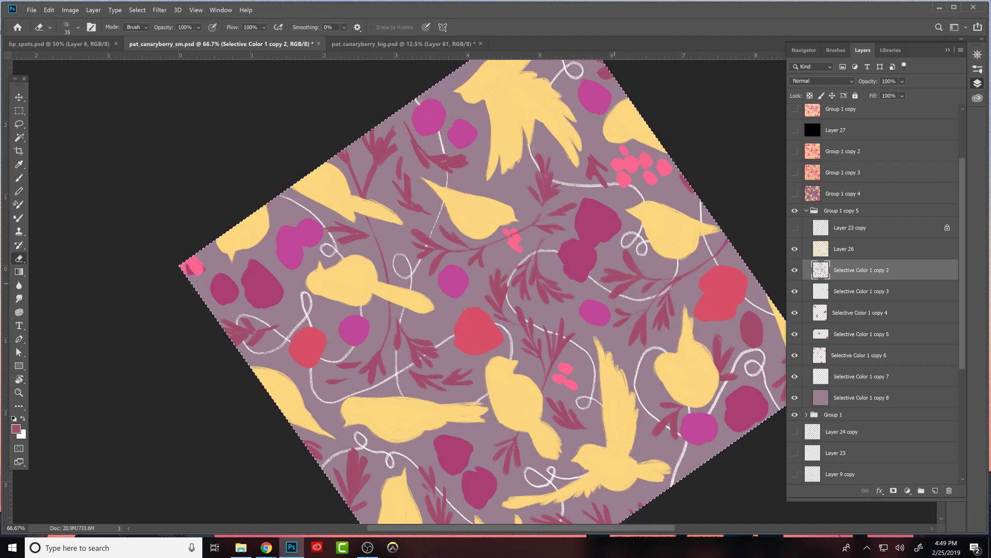
pyautogui.press('b')
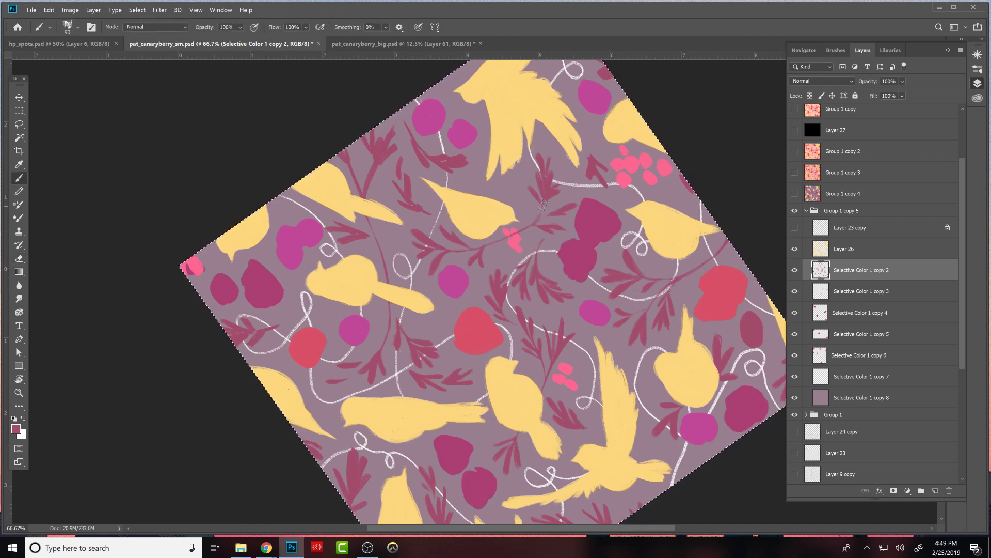
pyautogui.press('e')
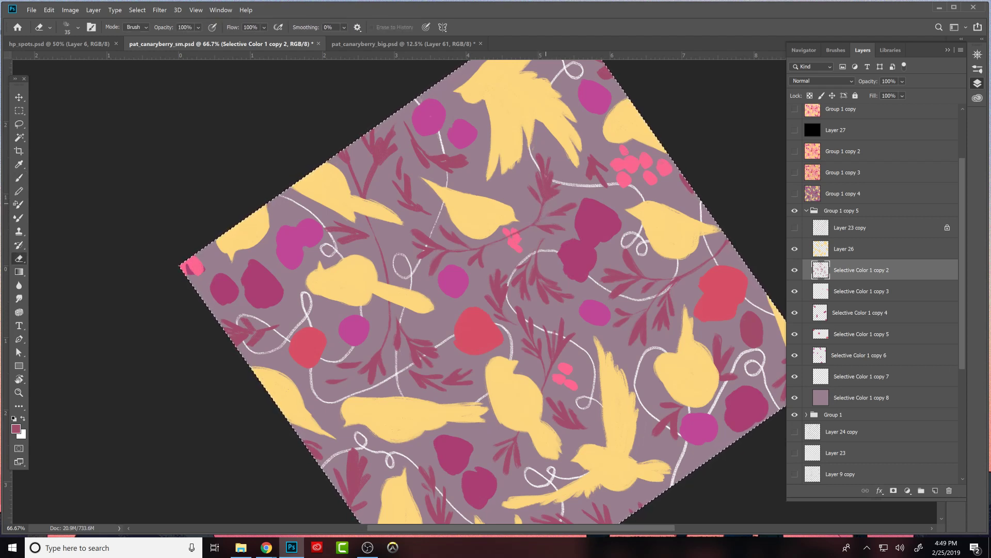
# - Refine the stem and leaves of the maroon branch between the small pink berries and the large flying bird
pyautogui.press('b')
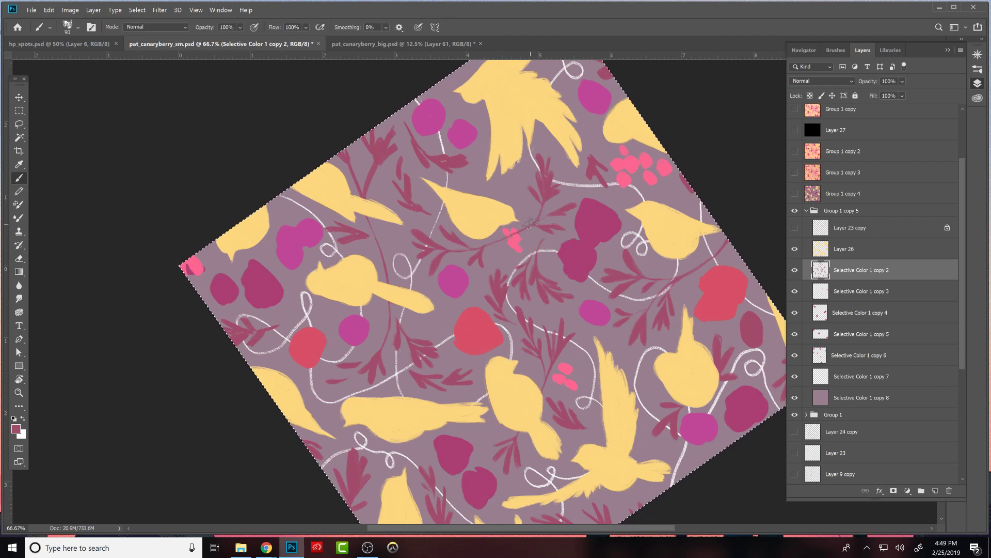
pyautogui.press('e')
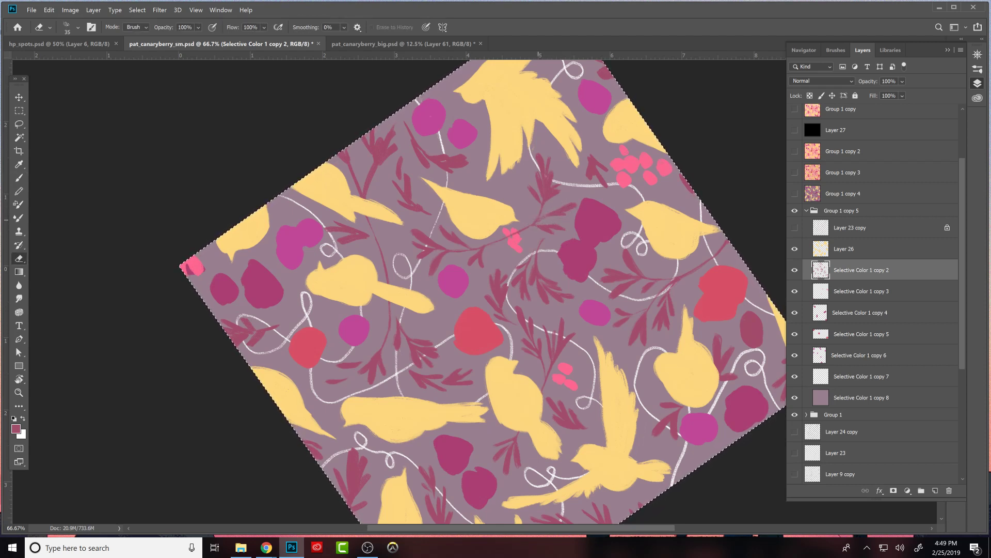
pyautogui.press('b')
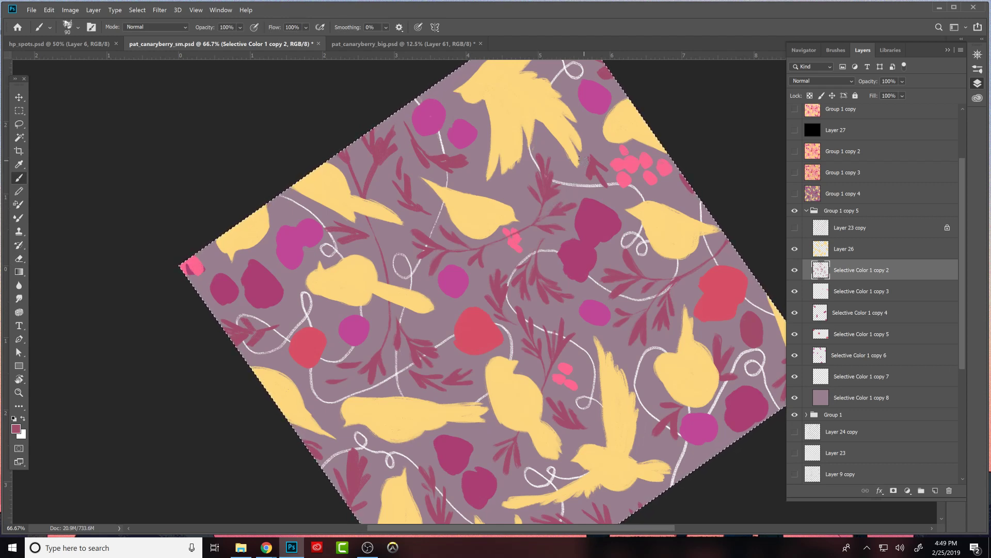
# - Clean up the leaves of the maroon sprig between the central red strawberry and the long bird
pyautogui.moveTo(608, 294); pyautogui.dragTo(655, 290)
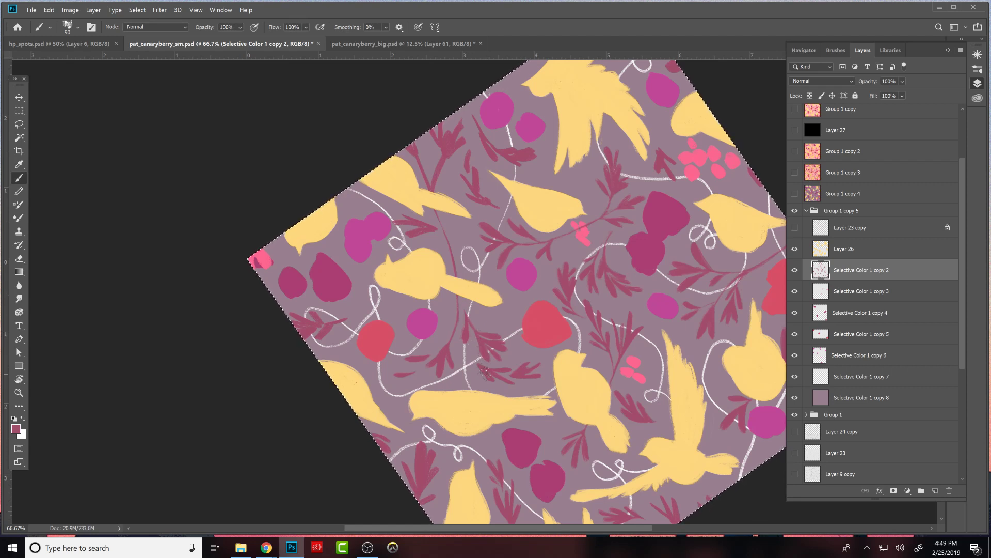
pyautogui.press('e')
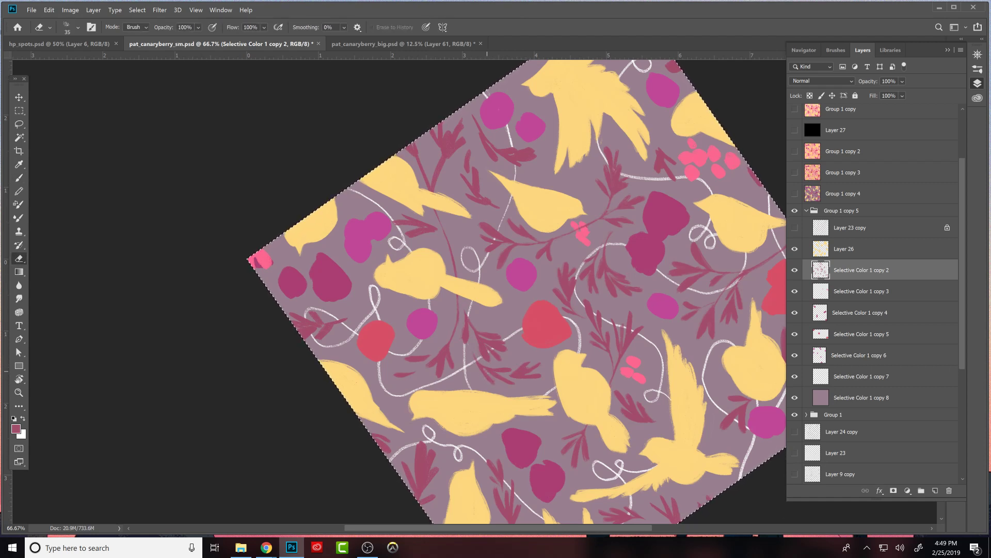
pyautogui.press('b')
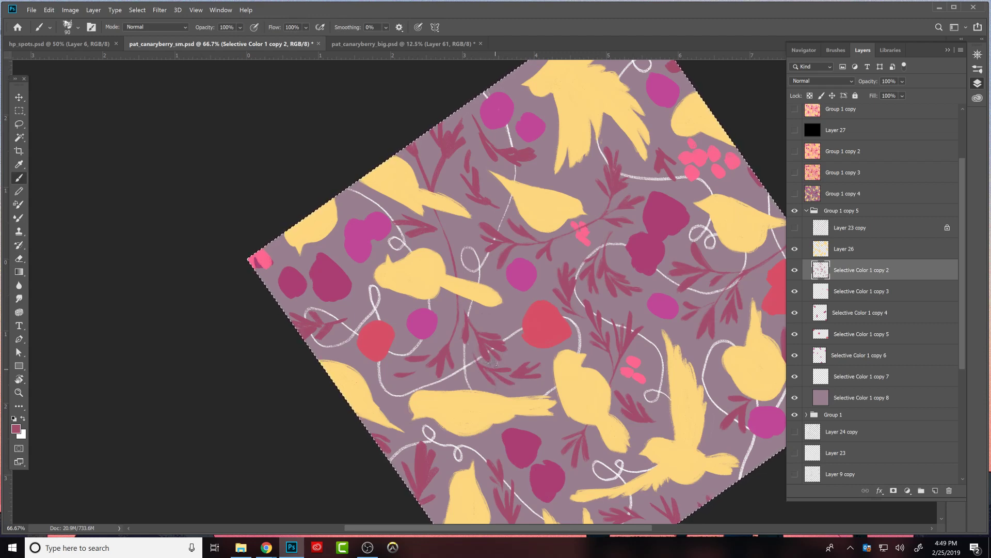
# - Reshape the individual leaf tips of the maroon sprig beside the central red strawberry by alternately painting and erasing
pyautogui.press('r')
pyautogui.moveTo(559, 324)
pyautogui.mouseDown()
pyautogui.moveTo(522, 368)
pyautogui.moveTo(423, 367)
pyautogui.mouseUp()
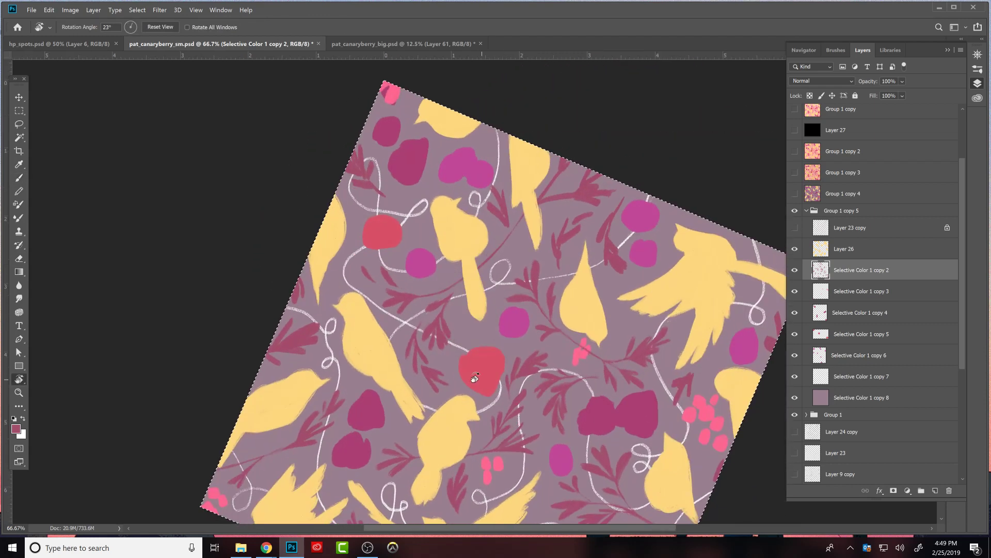
pyautogui.press('e')
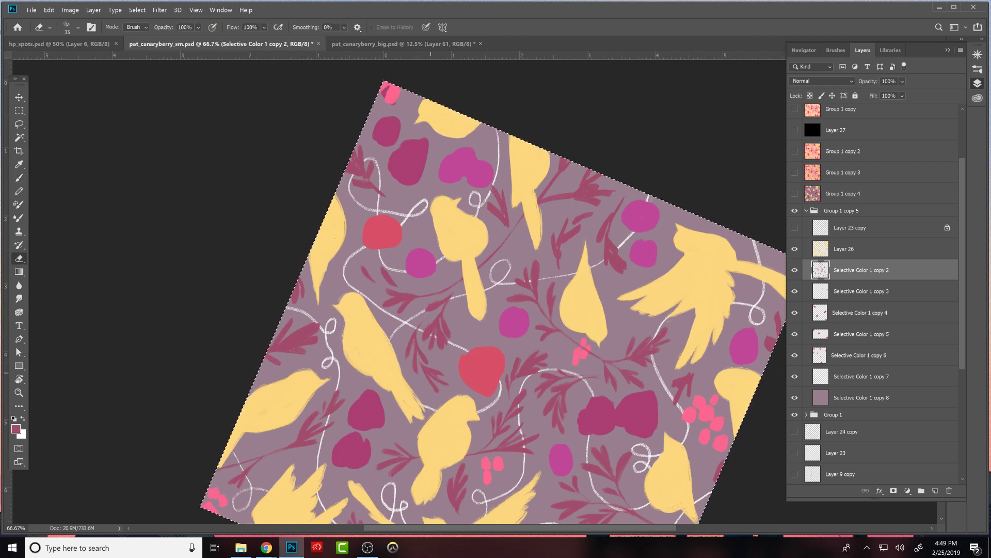
pyautogui.press('b')
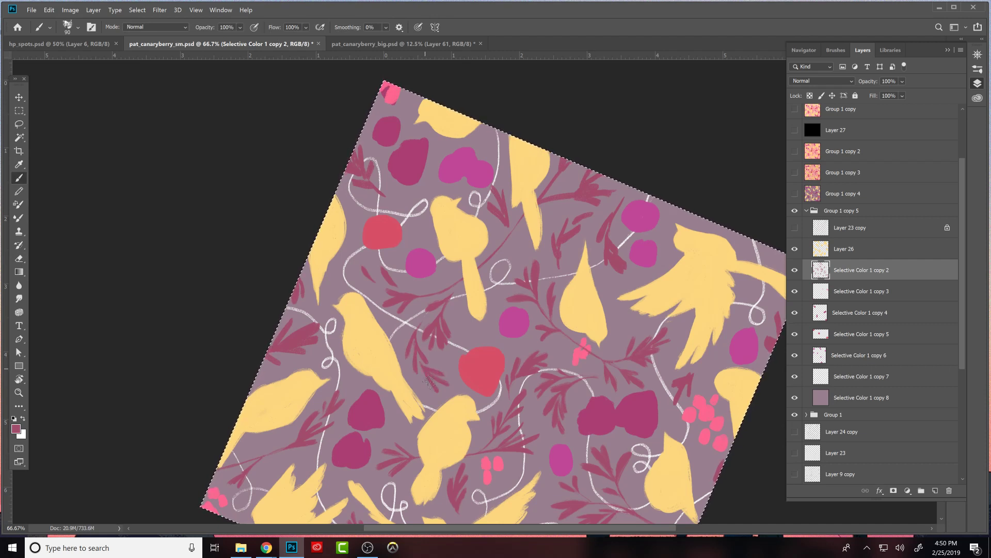
pyautogui.press('e')
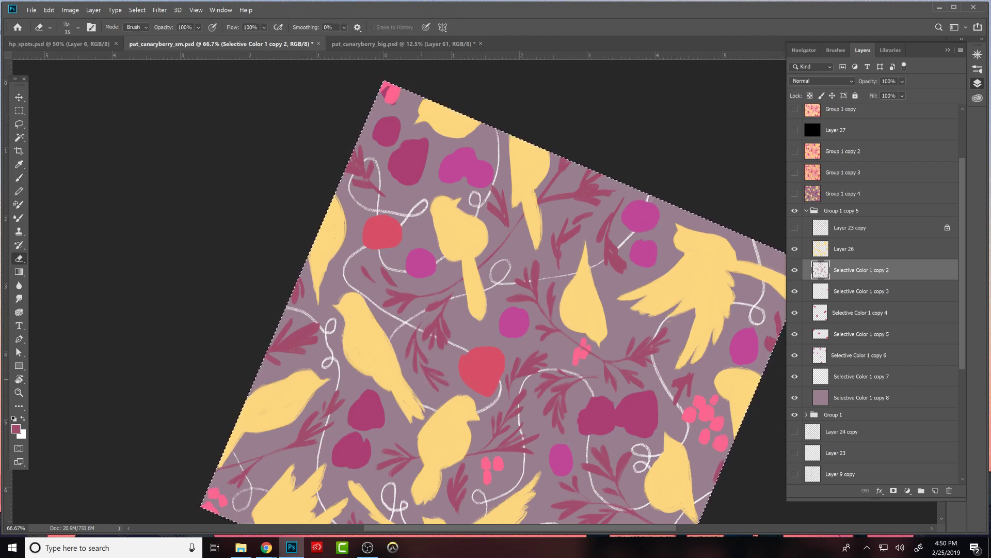
pyautogui.press('b')
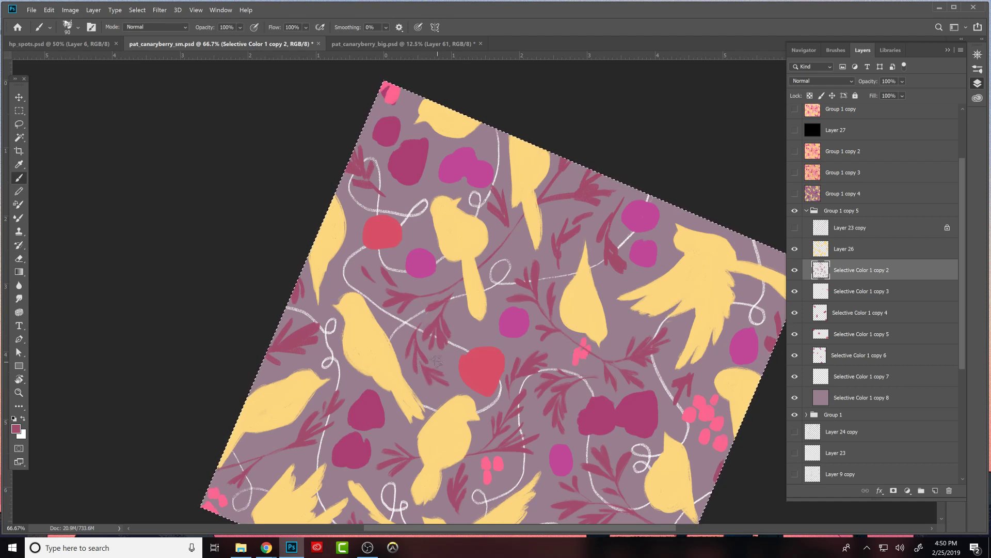
pyautogui.press('e')
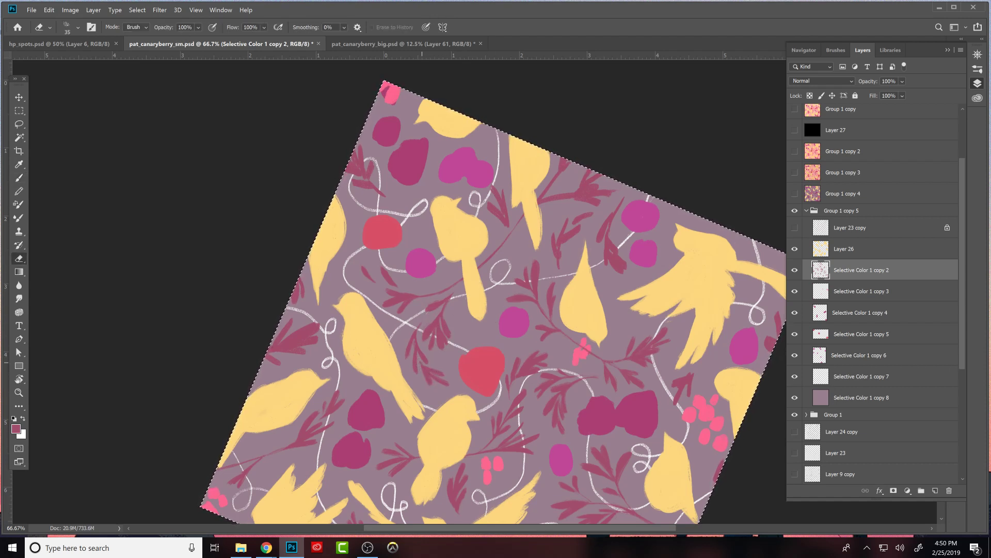
pyautogui.press('b')
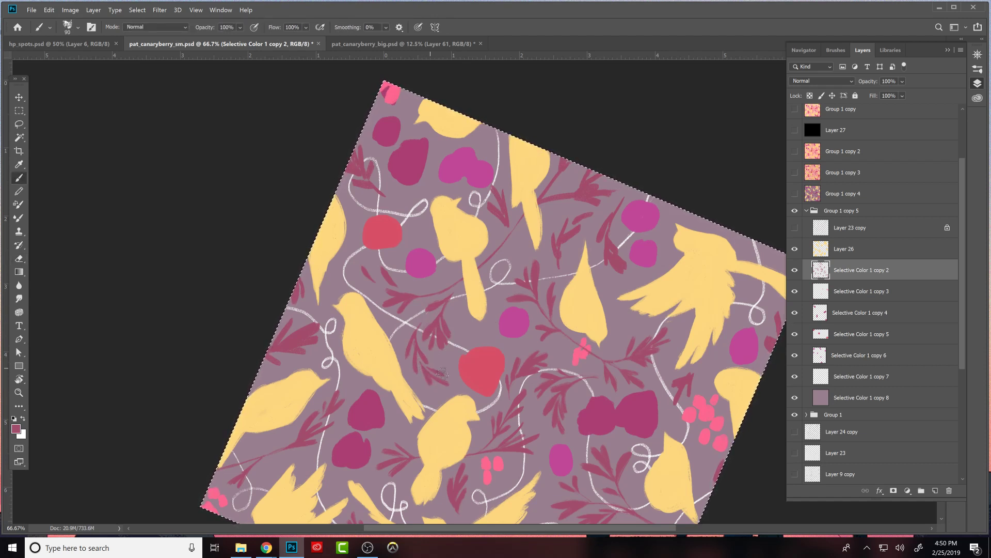
pyautogui.press('e')
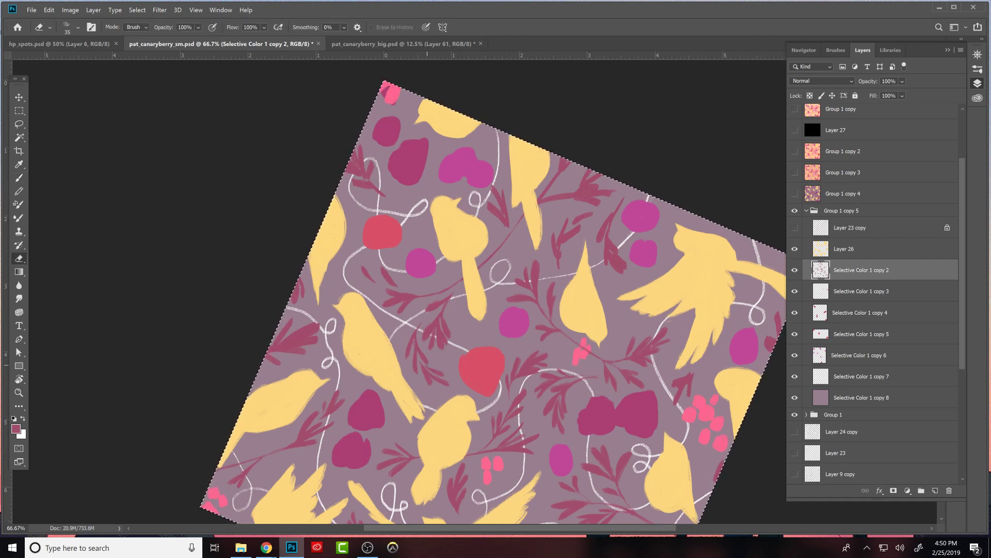
pyautogui.press('b')
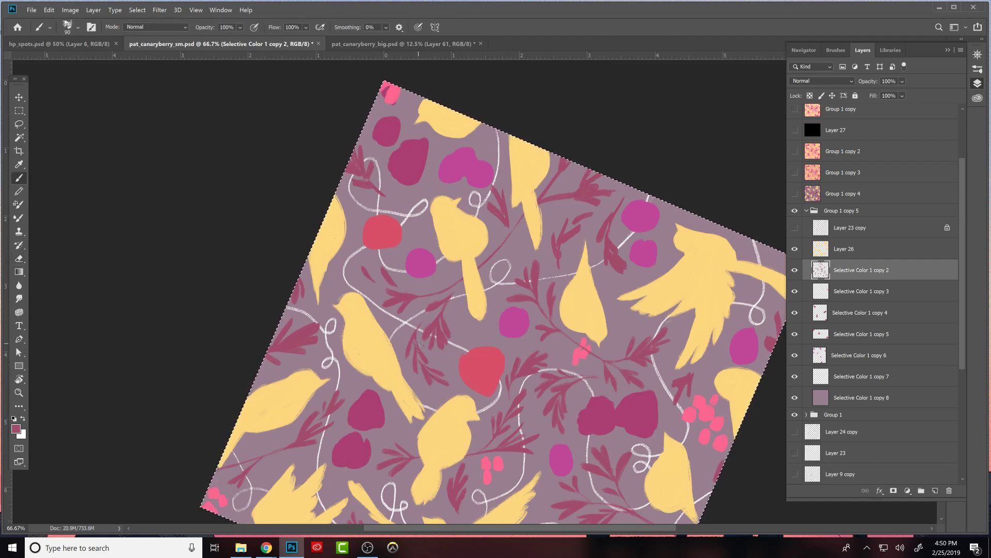
pyautogui.press('e')
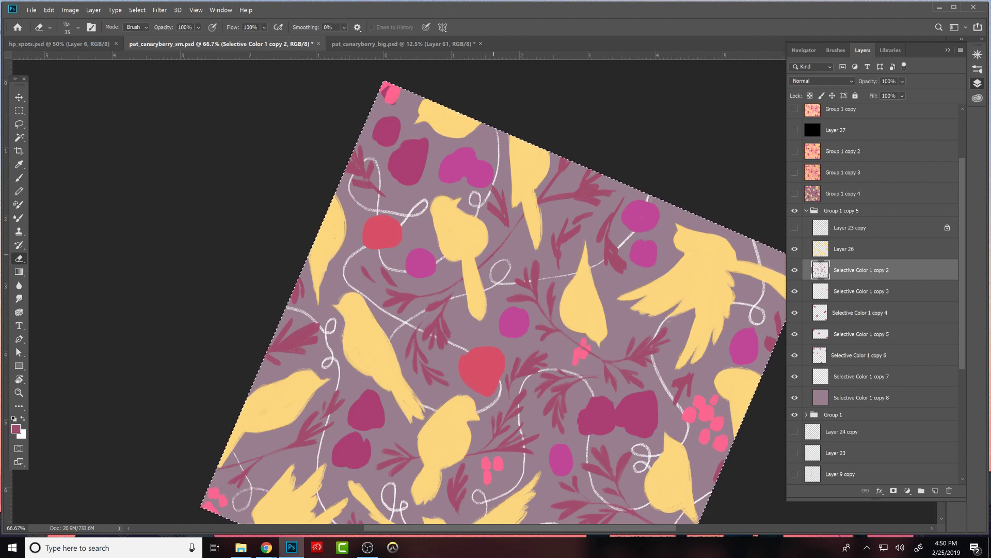
# - Tidy the maroon branch running under the pointed-tail bird beside the small pink berries
pyautogui.press('b')
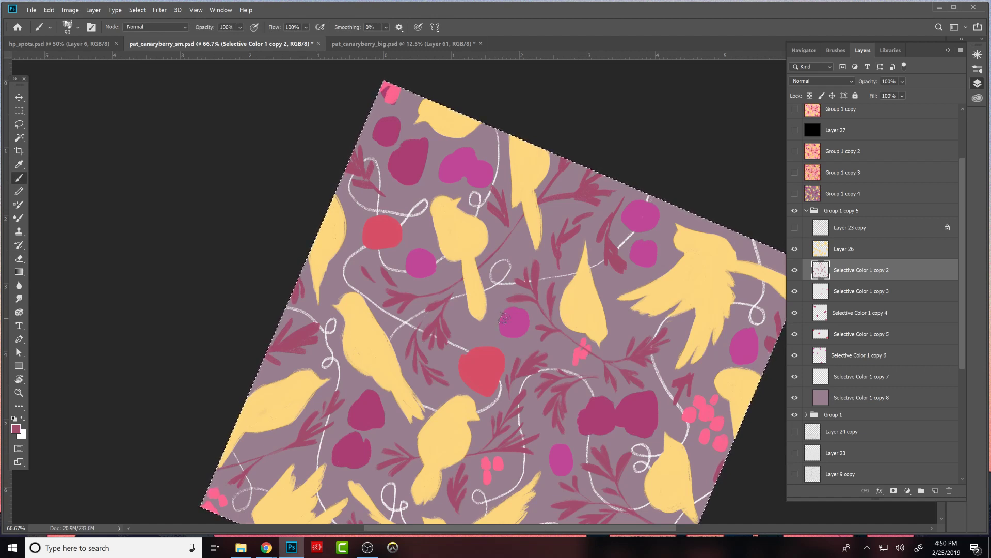
pyautogui.moveTo(557, 251); pyautogui.dragTo(440, 277)
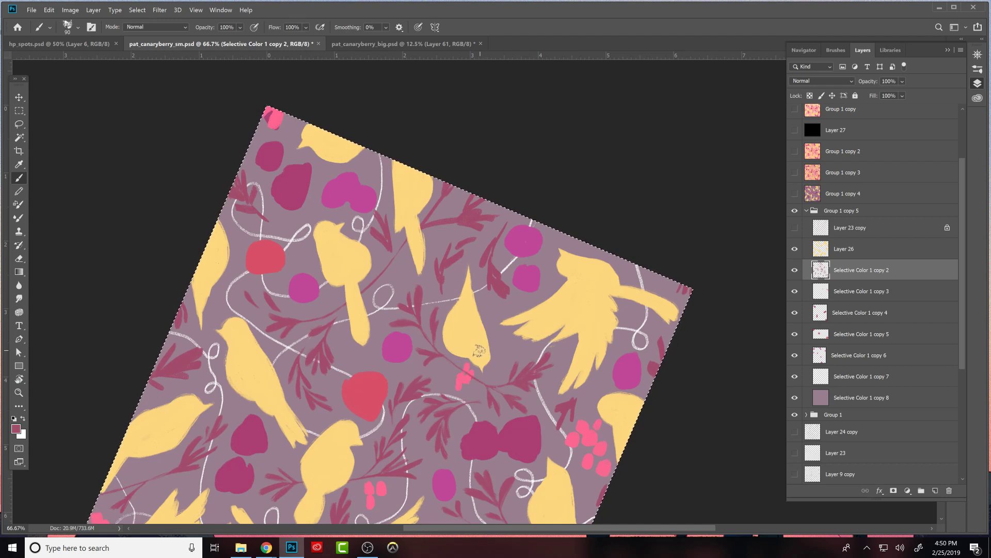
pyautogui.press('e')
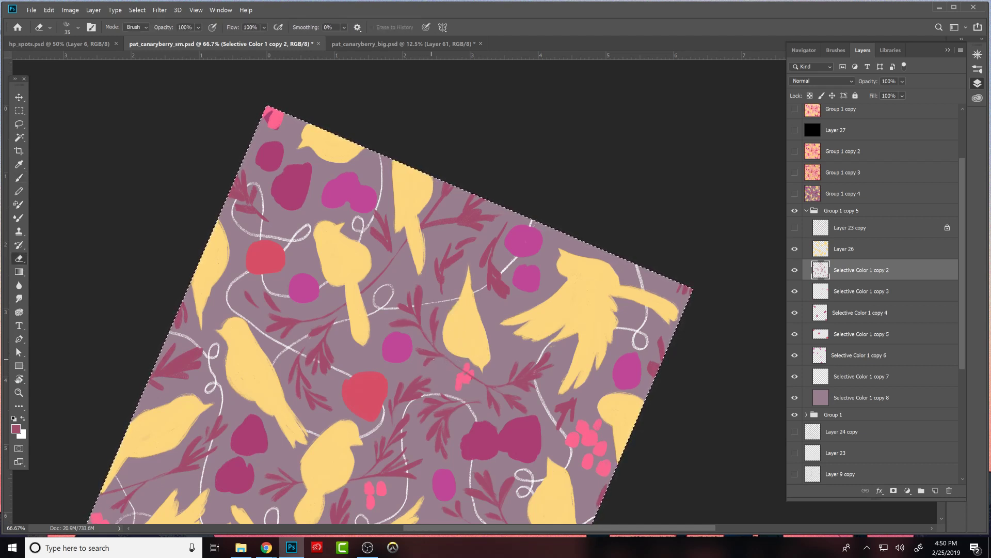
pyautogui.press('b')
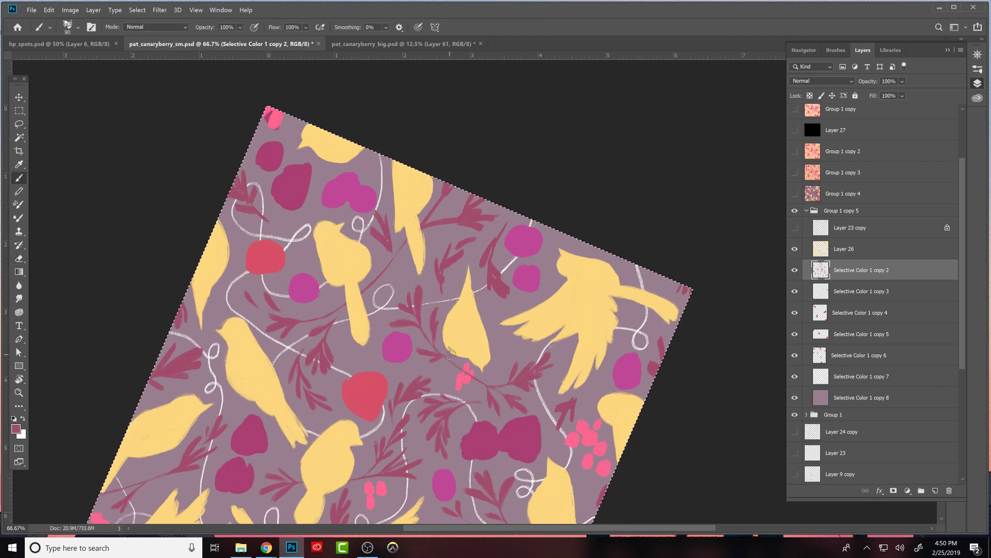
pyautogui.press('e')
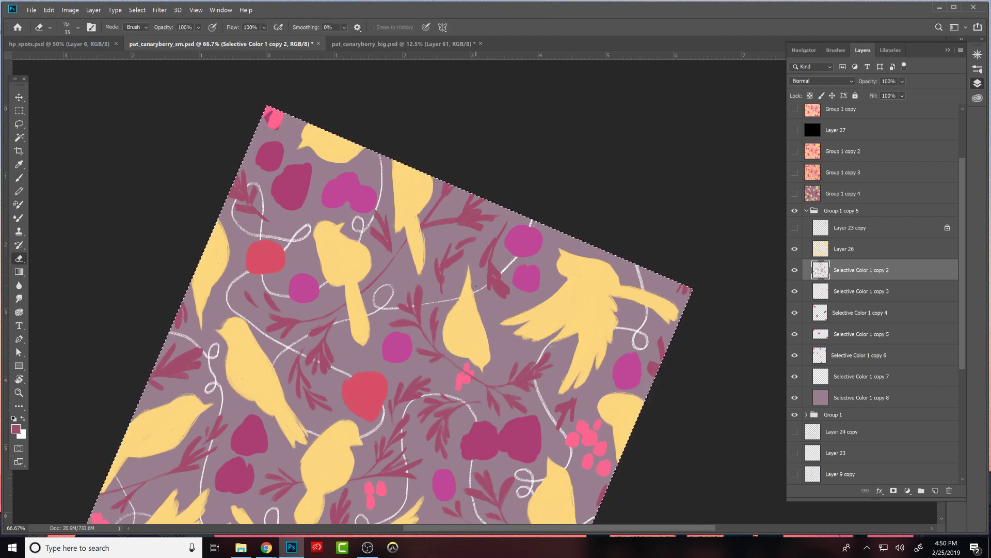
# - Touch up the small maroon sprig between the flying bird's wing and the pink berry cluster
pyautogui.press('b')
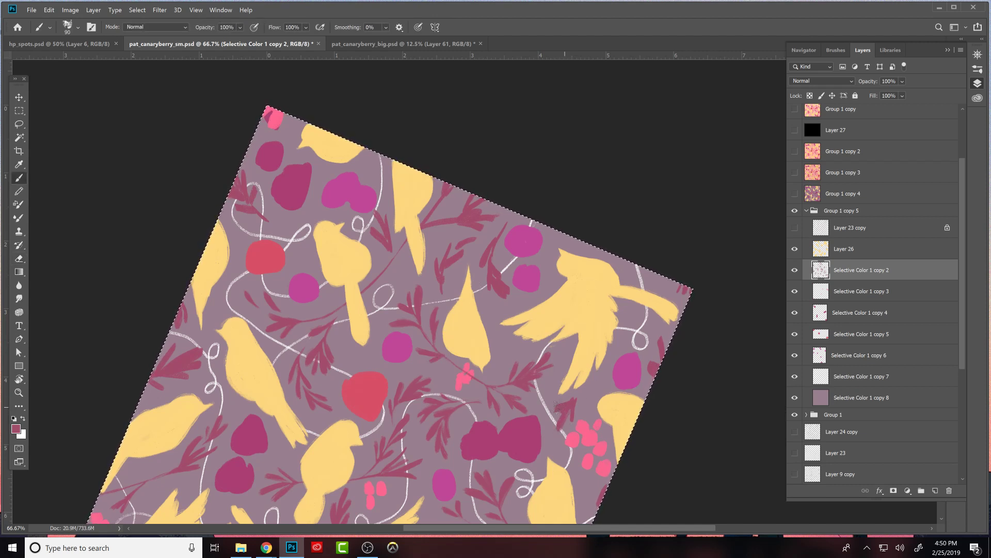
pyautogui.press('e')
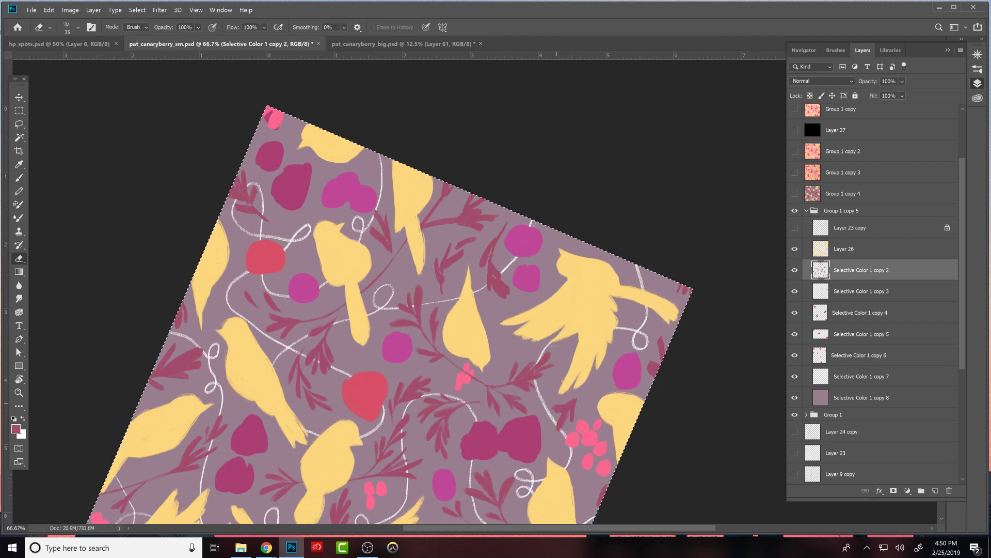
pyautogui.press('b')
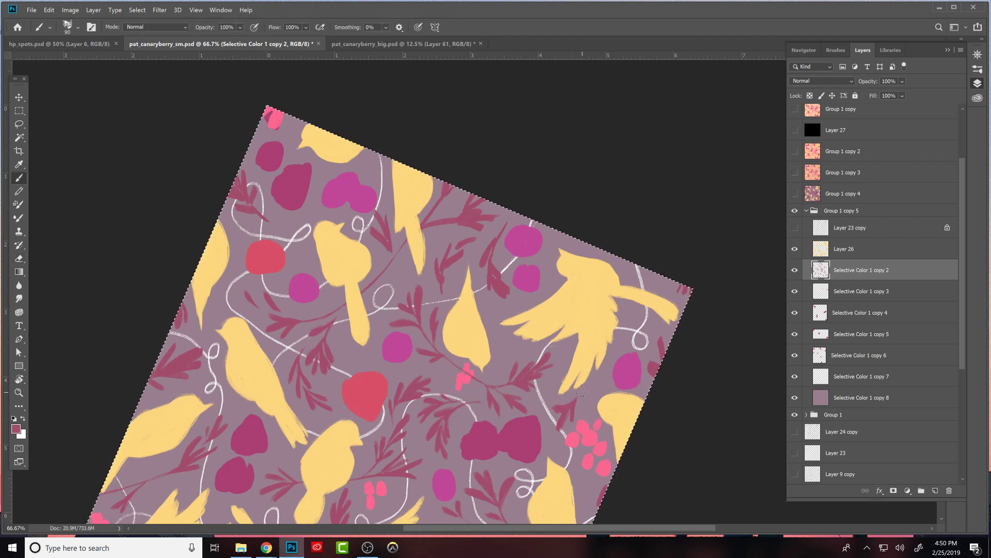
pyautogui.press('e')
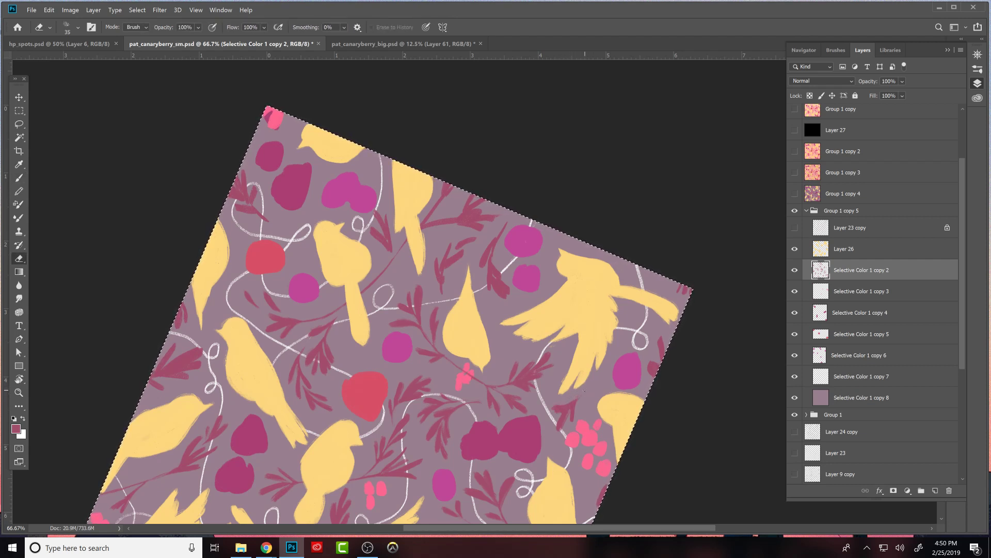
pyautogui.press('b')
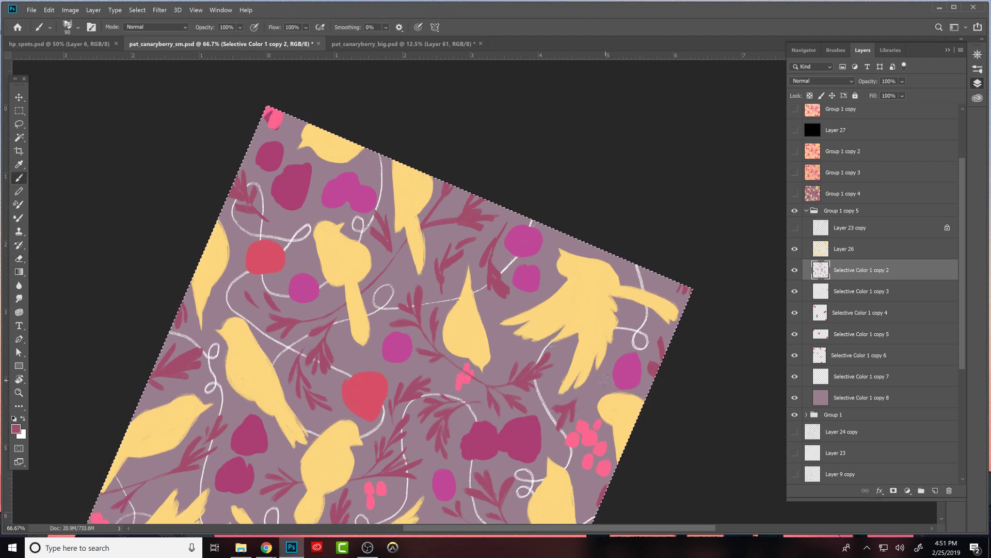
# - Define the leaves of the maroon sprig between the bird's tail and the two magenta berries
pyautogui.moveTo(604, 380); pyautogui.dragTo(692, 272)
pyautogui.moveTo(622, 381)
pyautogui.mouseDown()
pyautogui.moveTo(626, 405)
pyautogui.moveTo(679, 353)
pyautogui.moveTo(673, 319)
pyautogui.moveTo(643, 469)
pyautogui.moveTo(609, 540)
pyautogui.mouseUp()
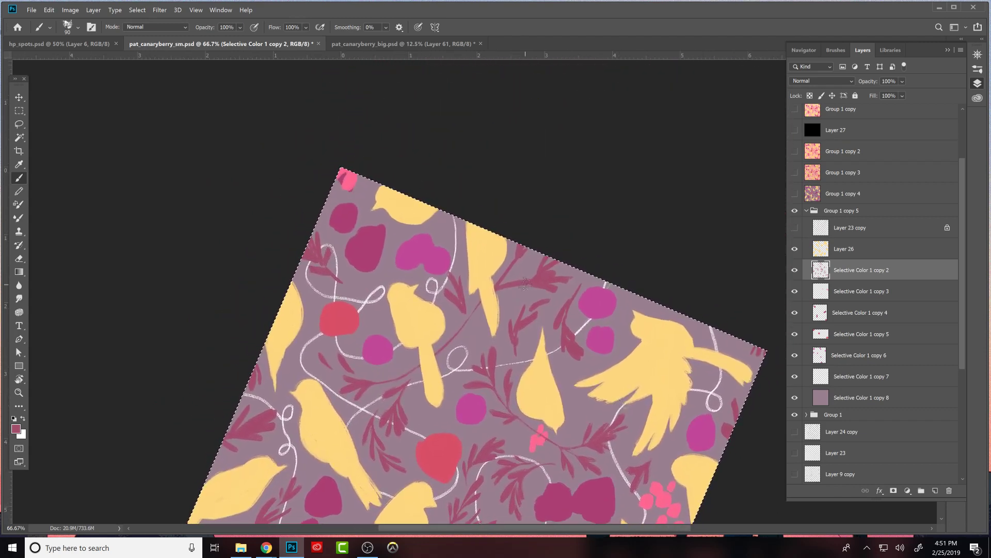
pyautogui.press('e')
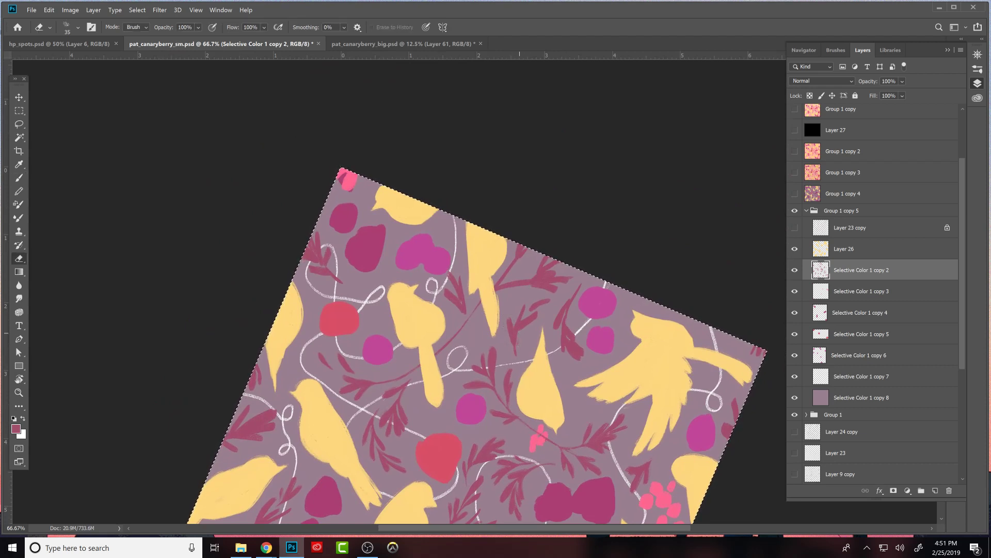
pyautogui.press('b')
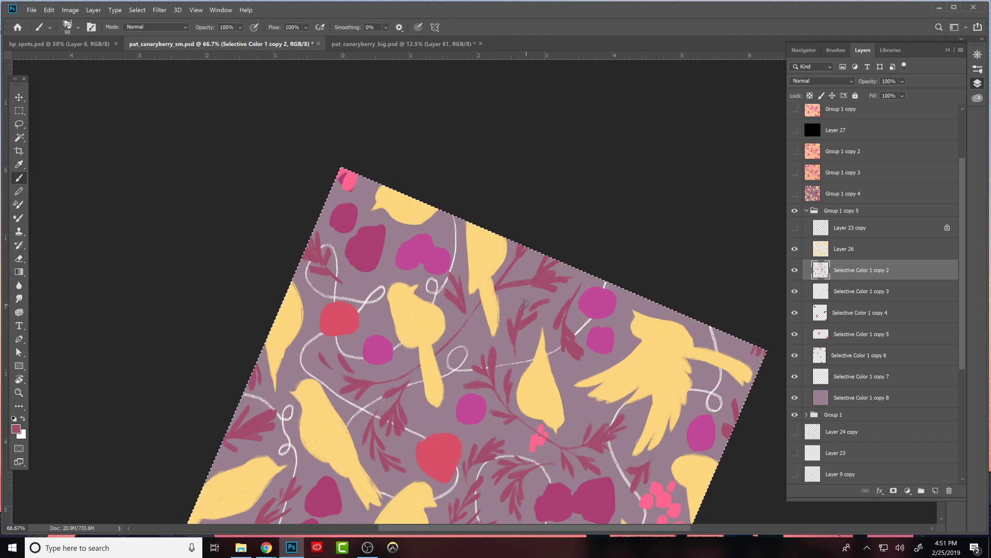
pyautogui.press('e')
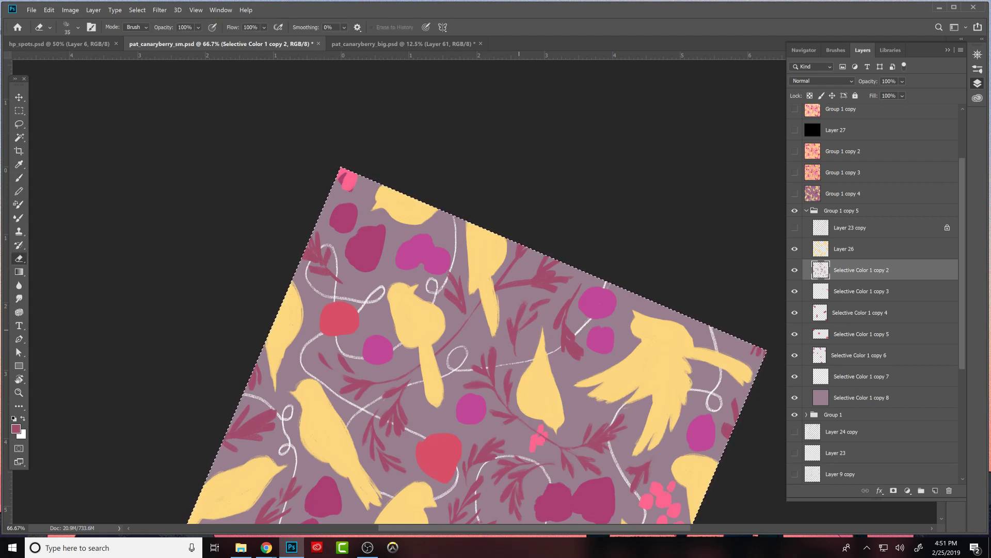
# - Refine the leaf tips of the maroon branch at the canvas edge, between the cut-off bird's tail and the large magenta berry
pyautogui.press('b')
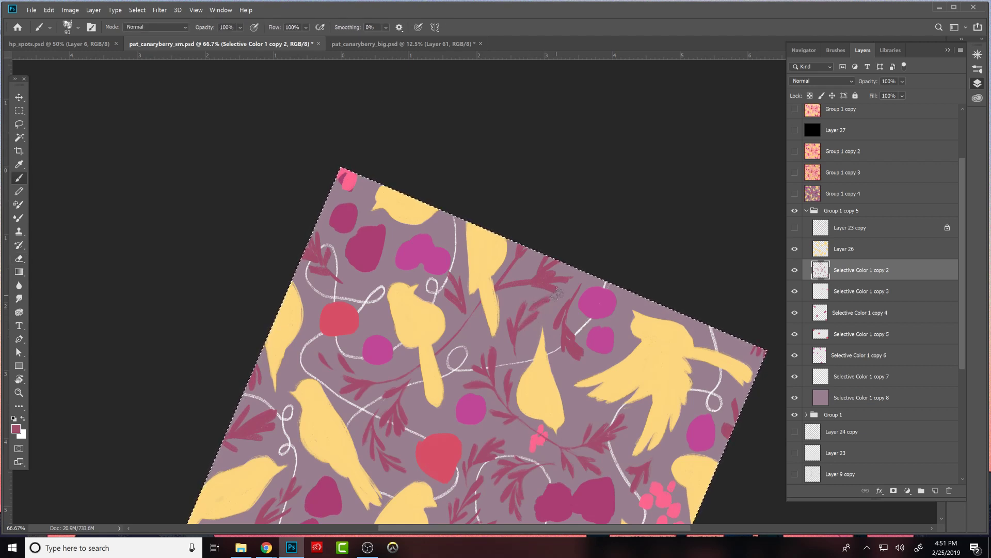
pyautogui.press('e')
pyautogui.press('b')
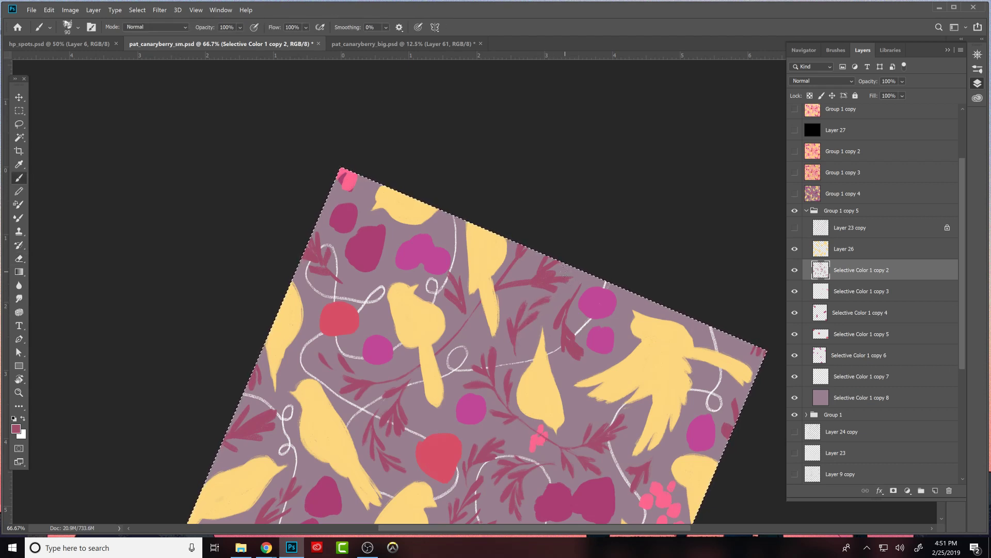
pyautogui.press('e')
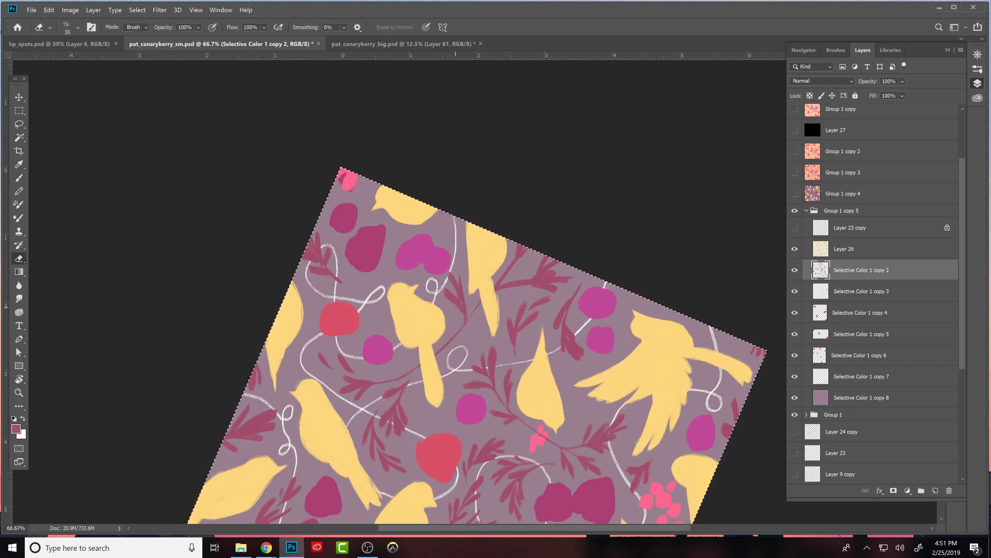
# - Clean up the stem and small leaves of the maroon branch where it passes behind the cut-off bird's tail
pyautogui.press('b')
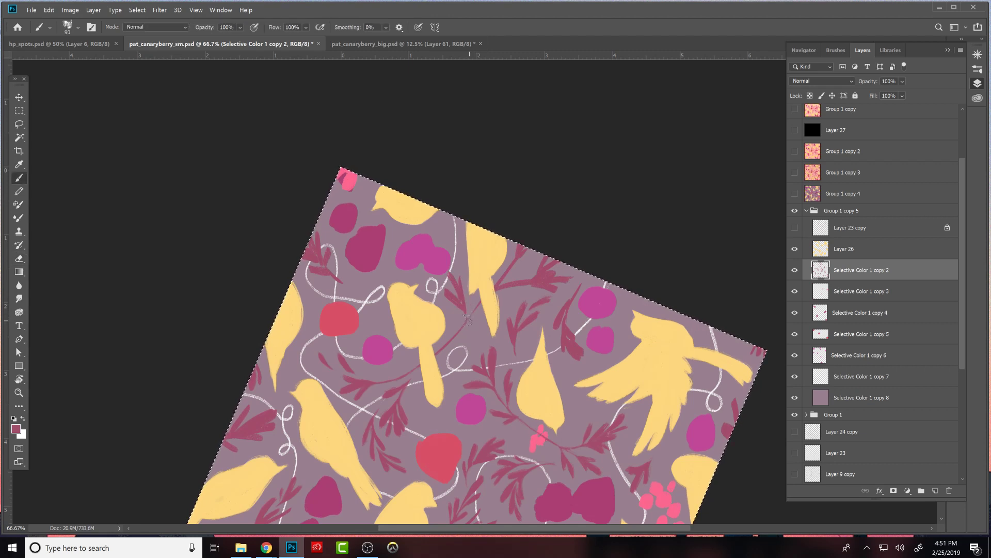
pyautogui.press('e')
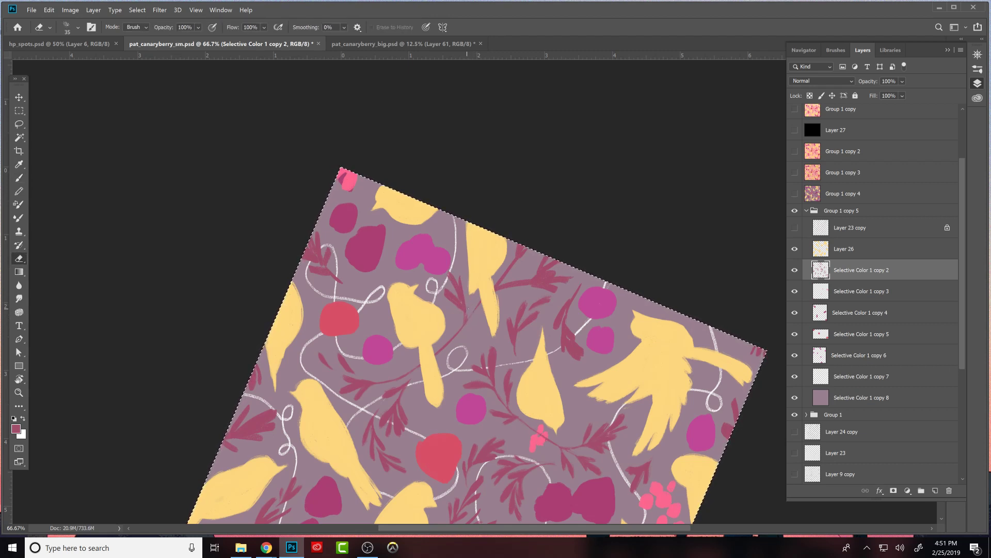
pyautogui.press('b')
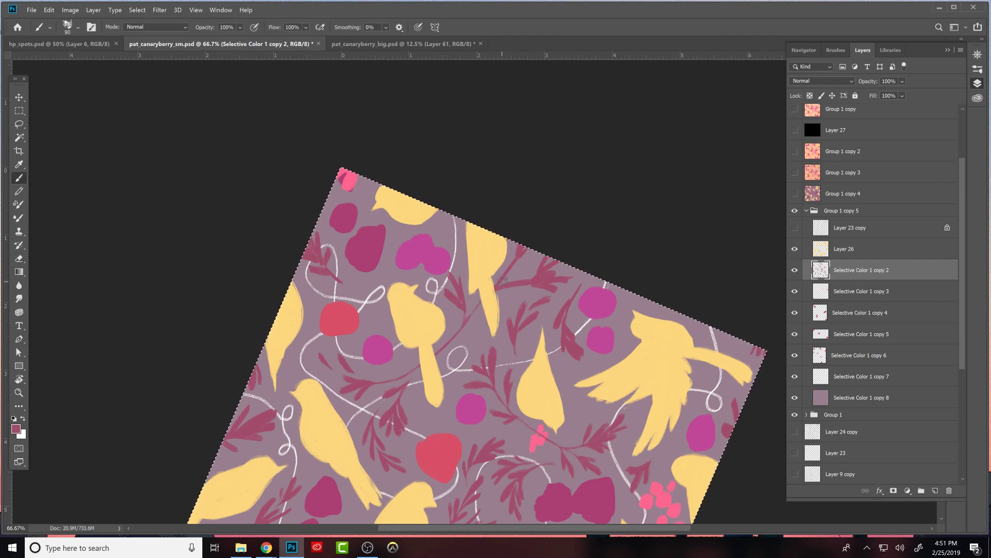
pyautogui.press('e')
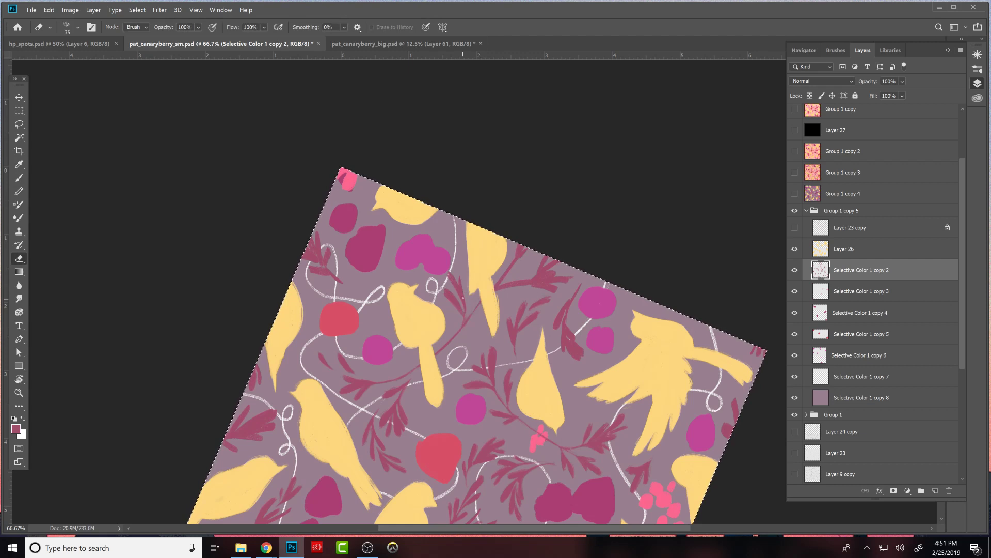
# - Reshape the leaves of the narrow maroon sprig beside the two magenta berries by alternately painting and erasing
pyautogui.press('b')
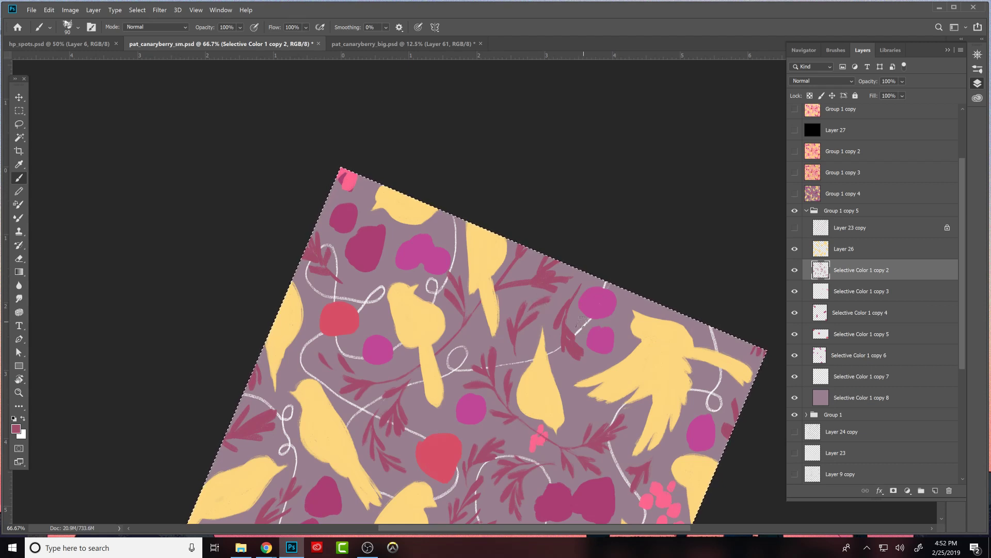
pyautogui.press('e')
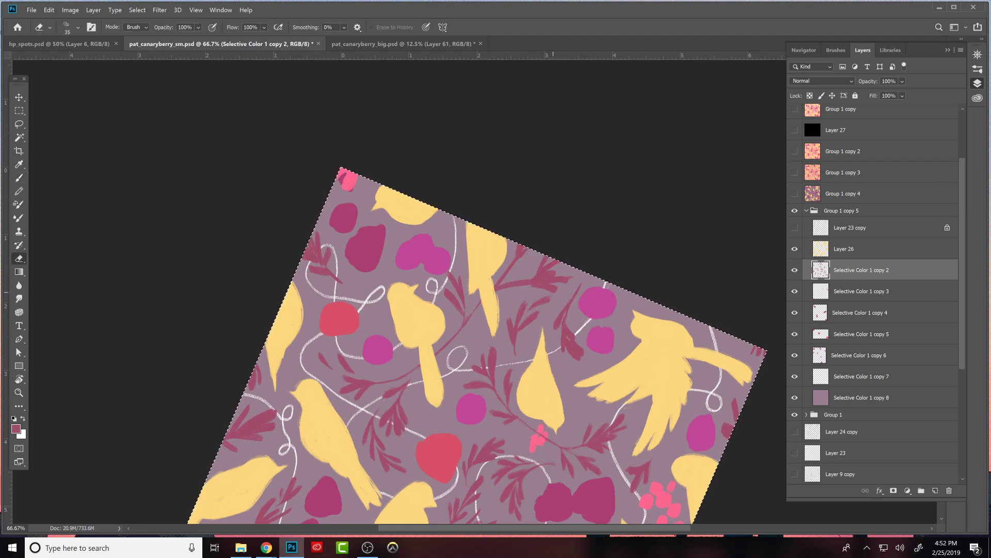
pyautogui.press('b')
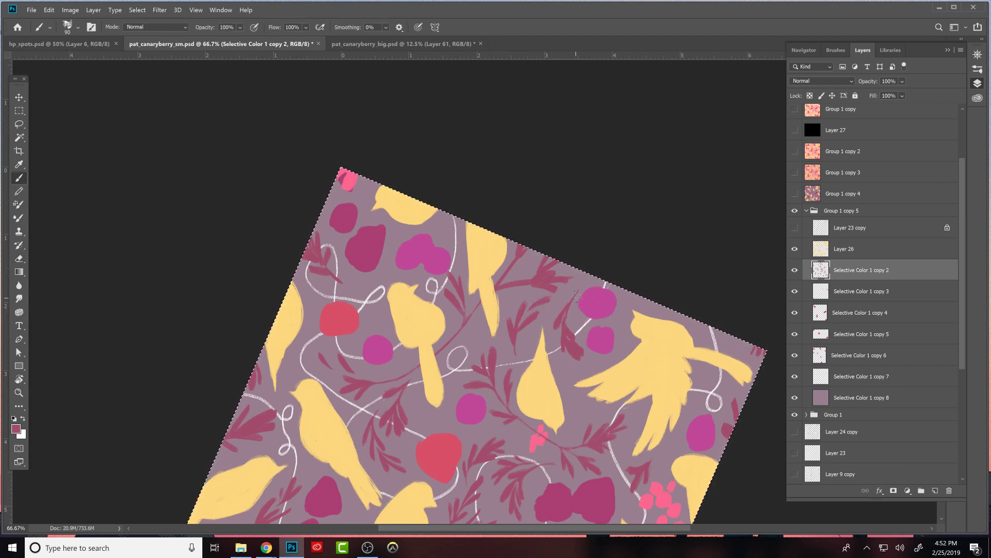
pyautogui.press('e')
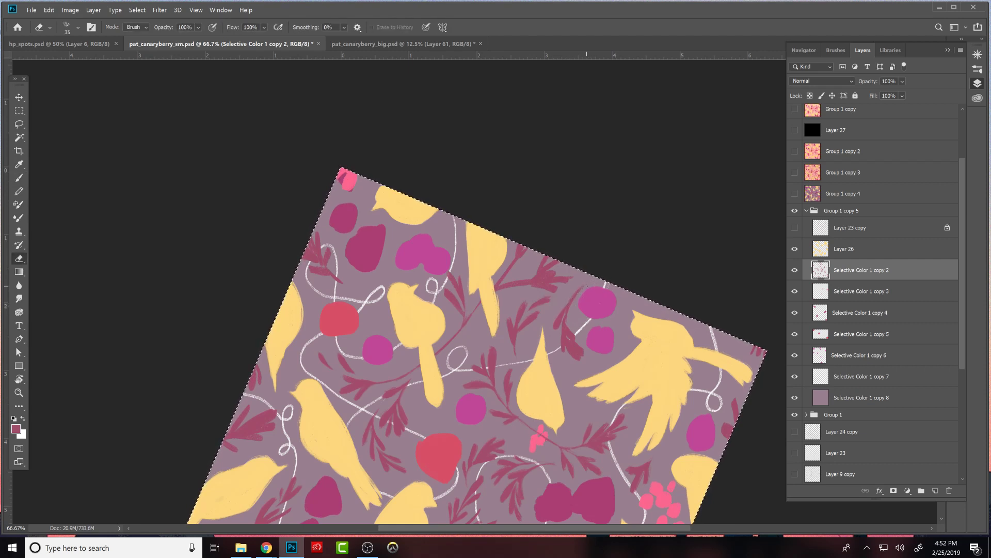
pyautogui.press('b')
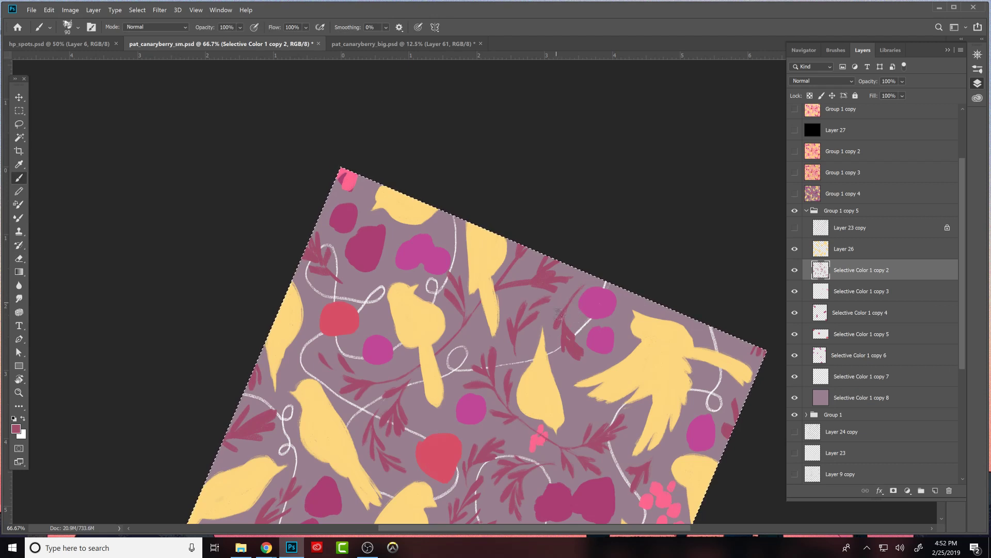
pyautogui.press('e')
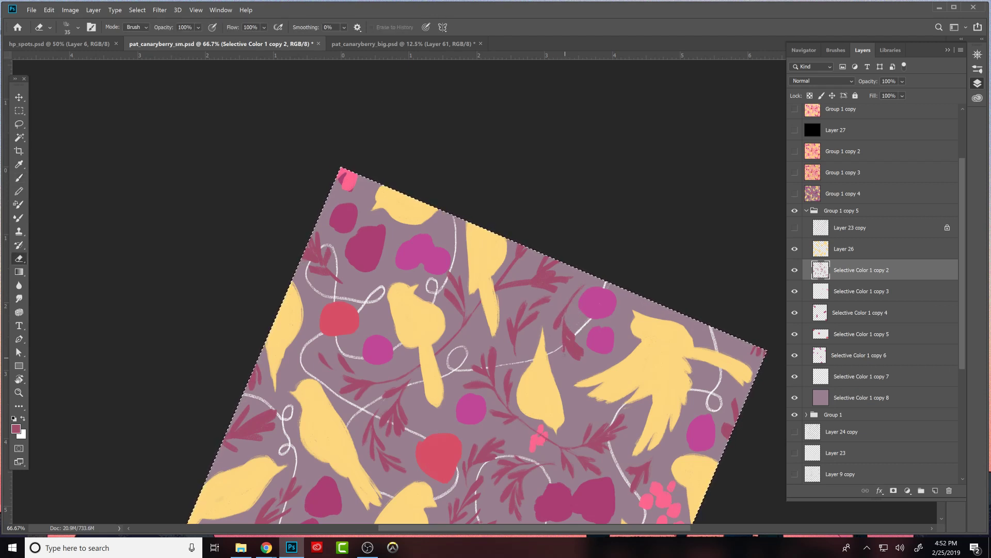
pyautogui.press('b')
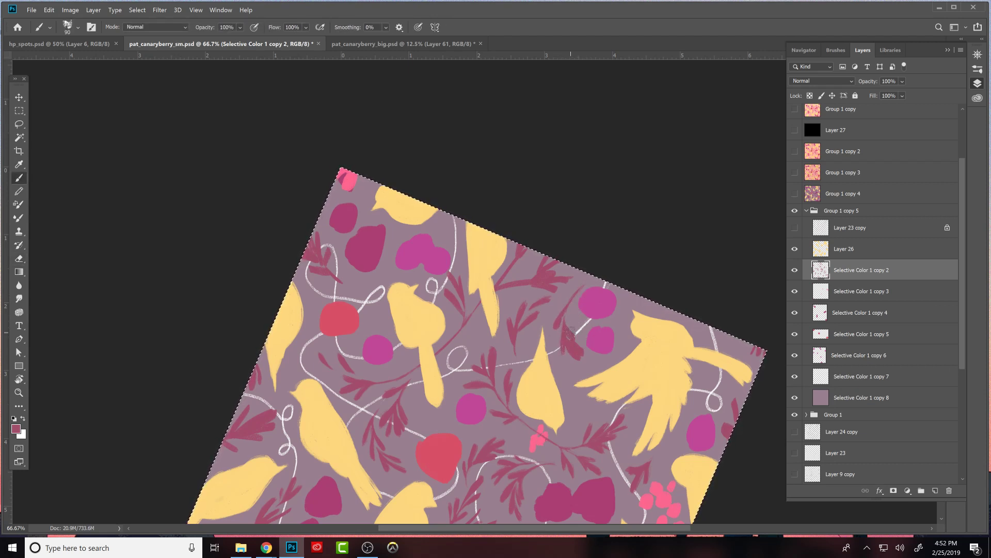
pyautogui.press('e')
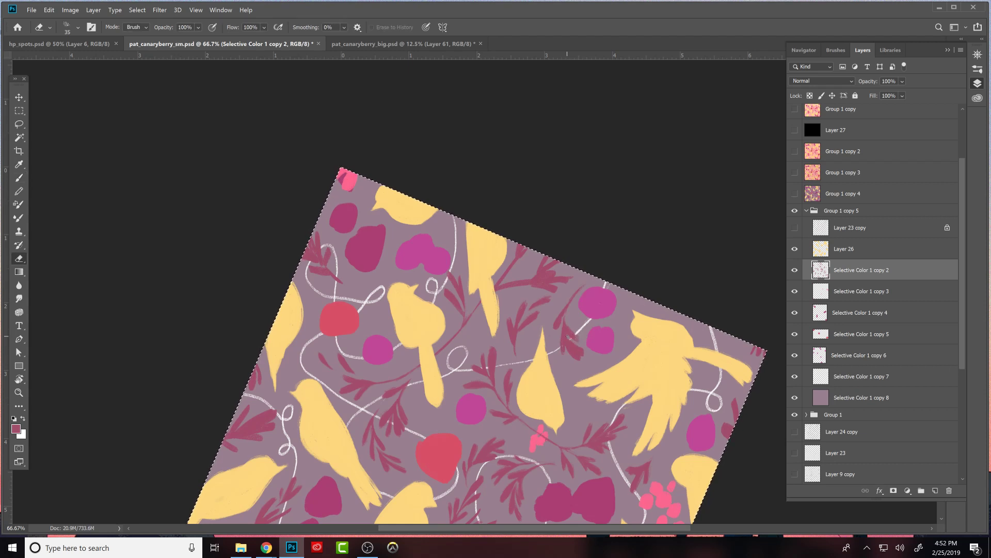
pyautogui.press('b')
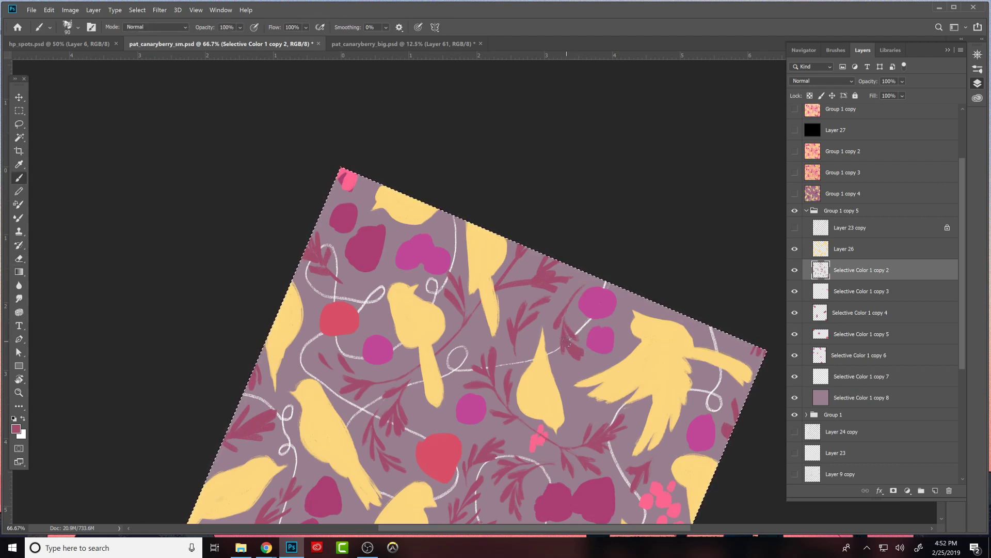
pyautogui.press('e')
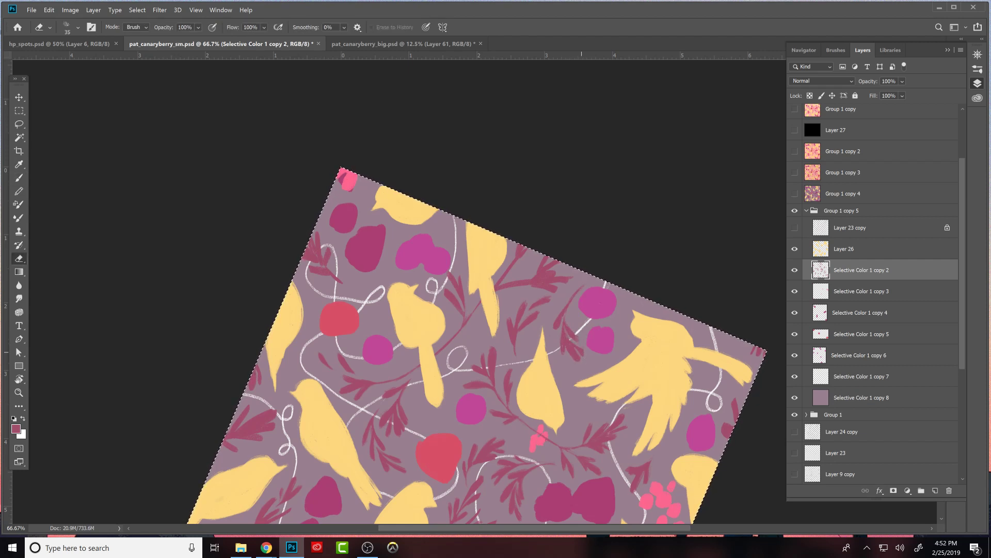
pyautogui.press('b')
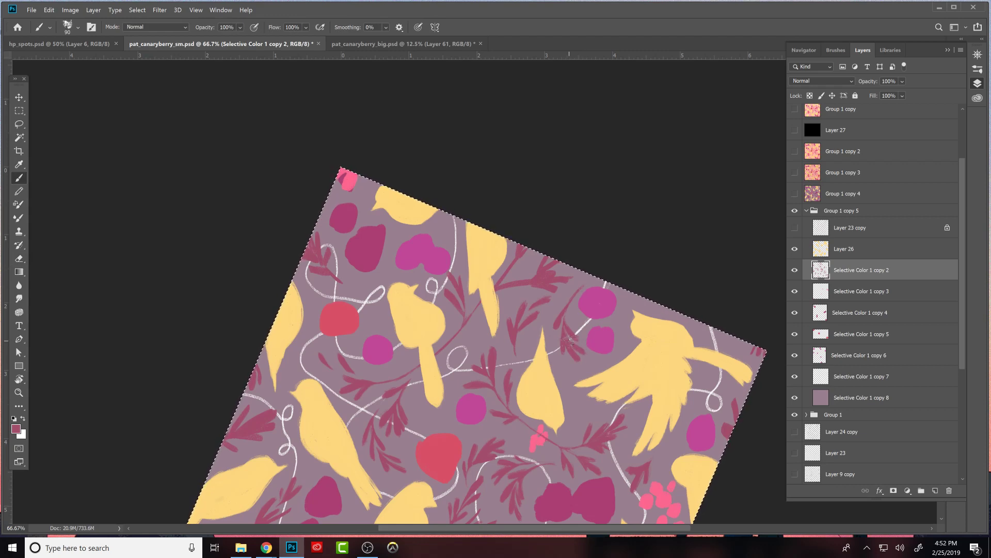
# - Rework the fan of maroon leaves and the short side leaves at the canvas edge next to the cut-off bird
pyautogui.press('r')
pyautogui.moveTo(617, 286)
pyautogui.mouseDown()
pyautogui.moveTo(700, 261)
pyautogui.moveTo(531, 62)
pyautogui.mouseUp()
pyautogui.press('e')
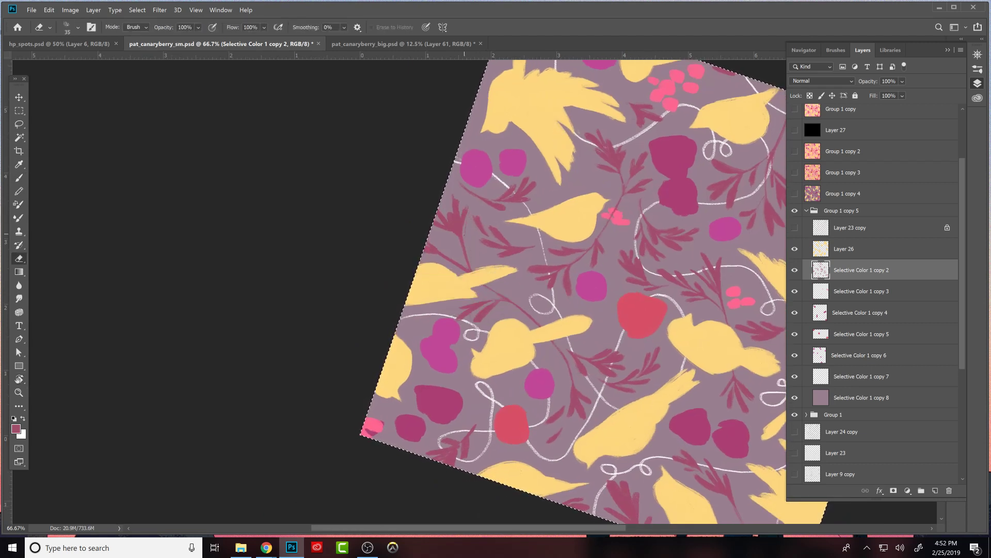
pyautogui.press('b')
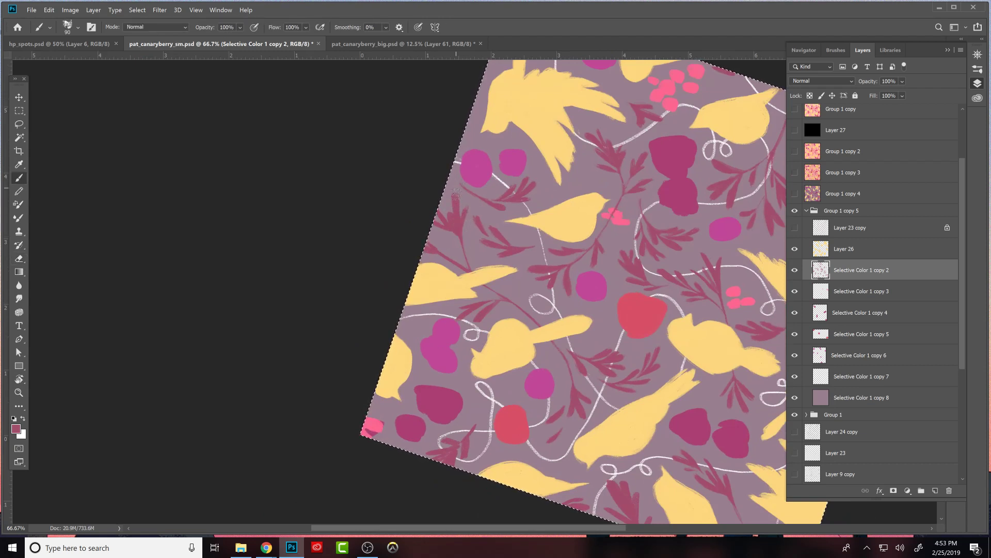
pyautogui.press('e')
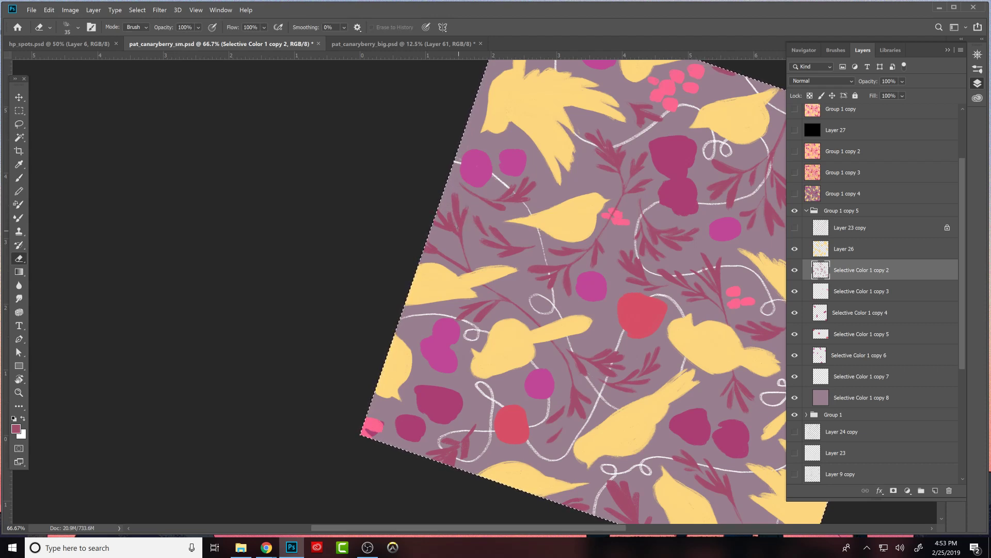
pyautogui.press('b')
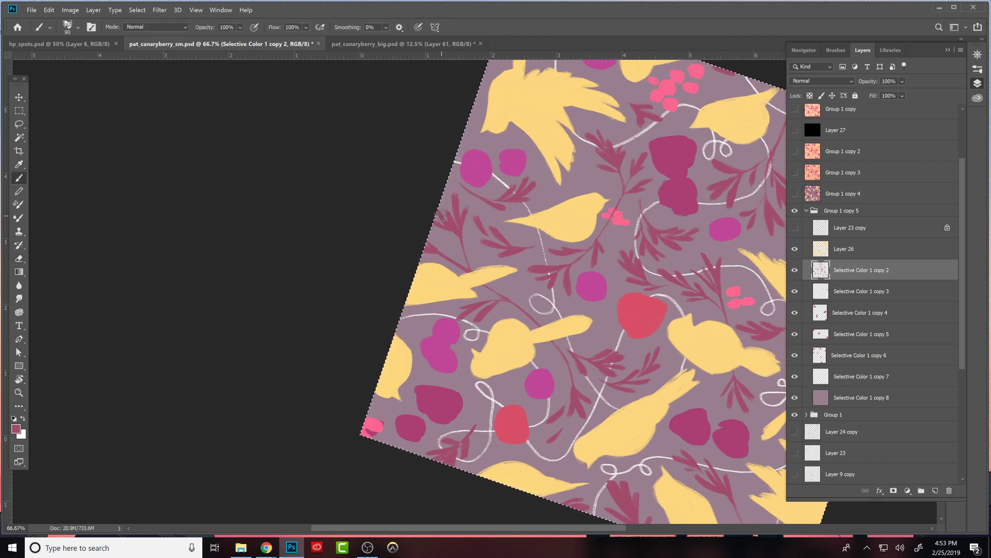
pyautogui.press('e')
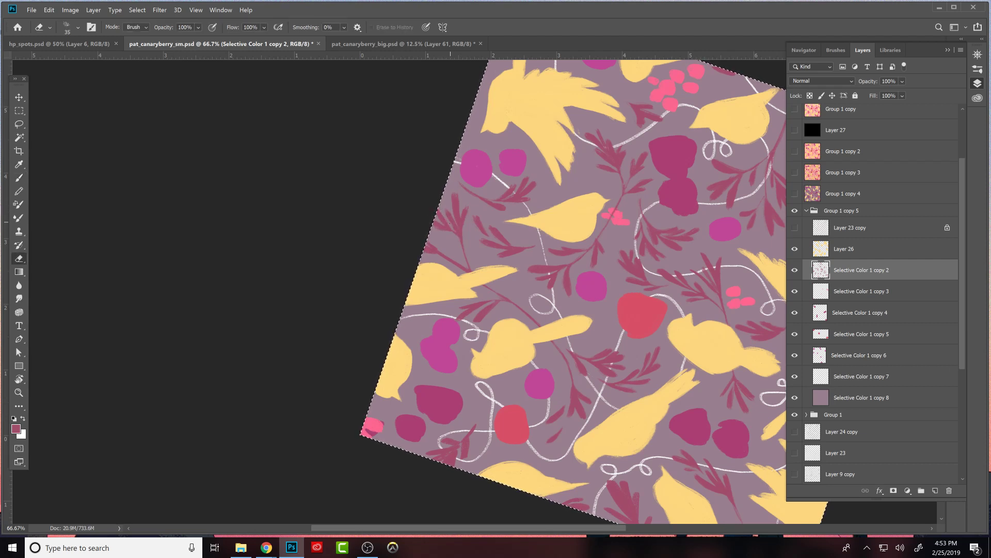
pyautogui.press('b')
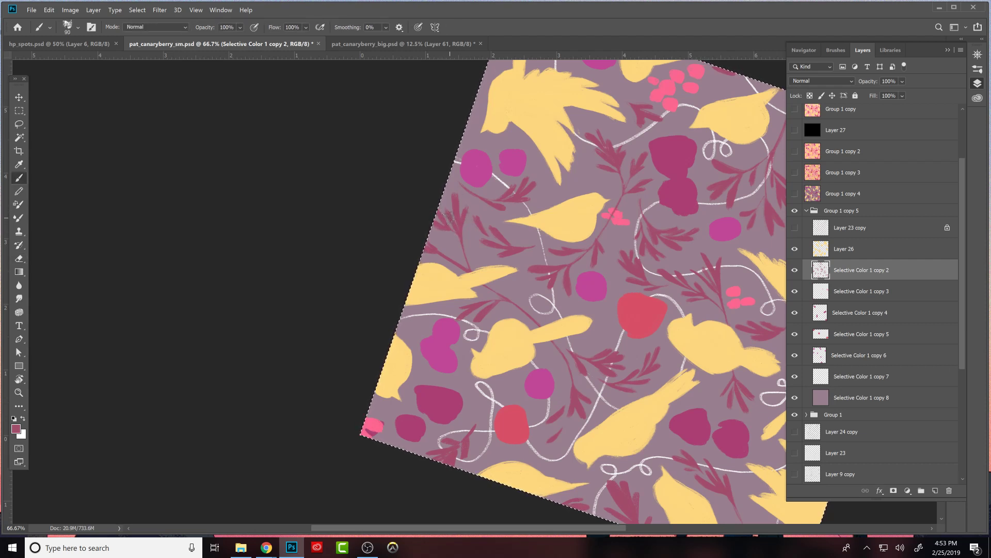
pyautogui.press('e')
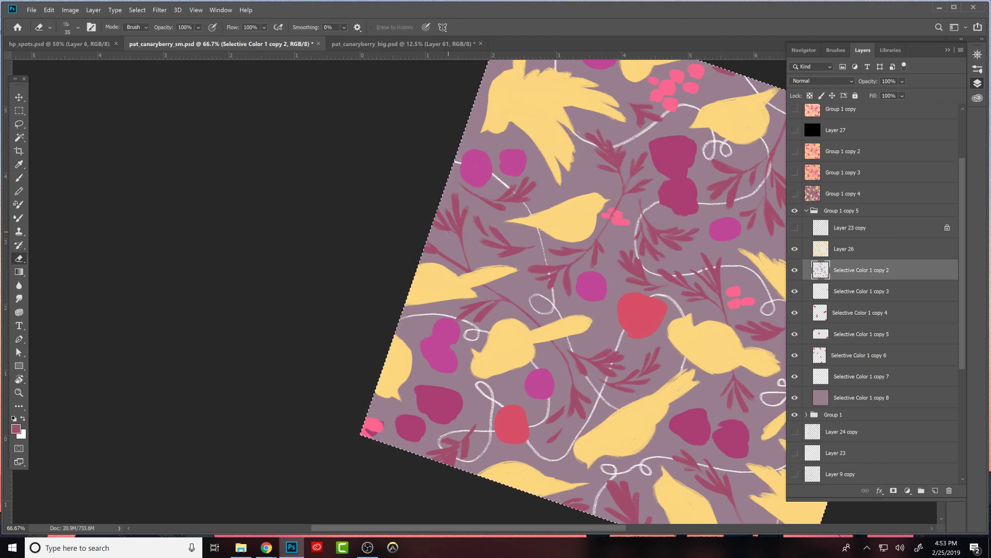
pyautogui.press('b')
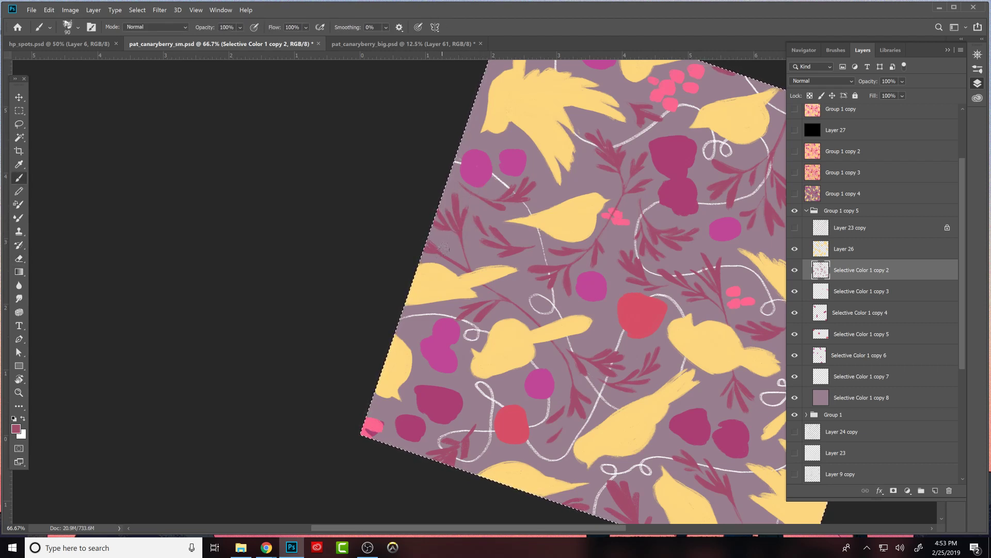
pyautogui.press('e')
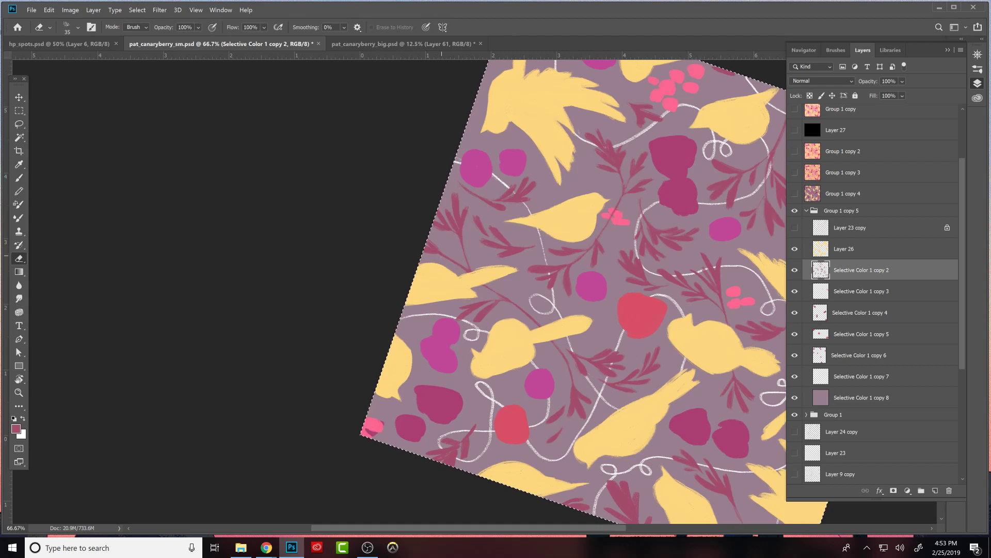
pyautogui.press('b')
# - Refine the maroon leaf cluster at the canvas edge beneath the two dark berries by alternately painting and erasing
pyautogui.press('r')
pyautogui.moveTo(699, 402); pyautogui.dragTo(566, 430)
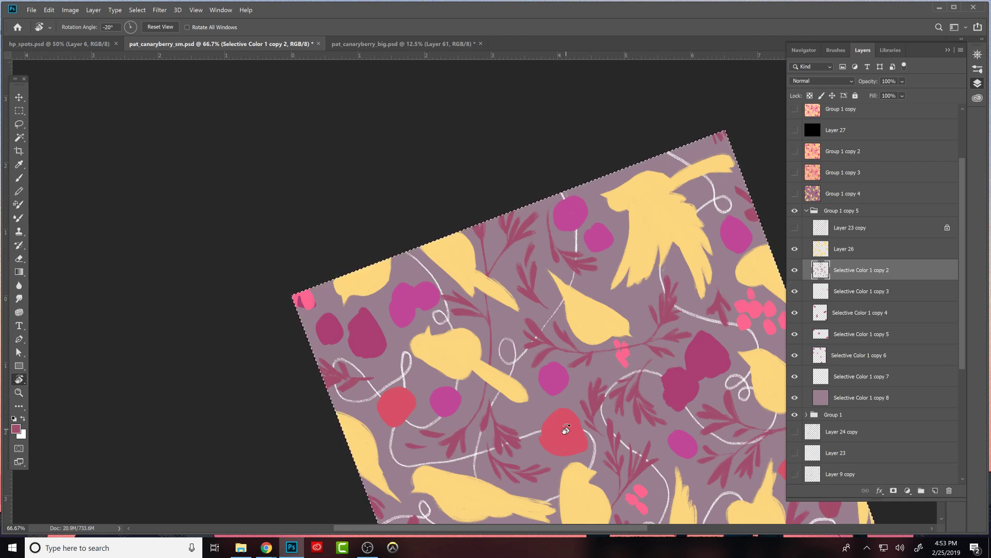
pyautogui.press('b')
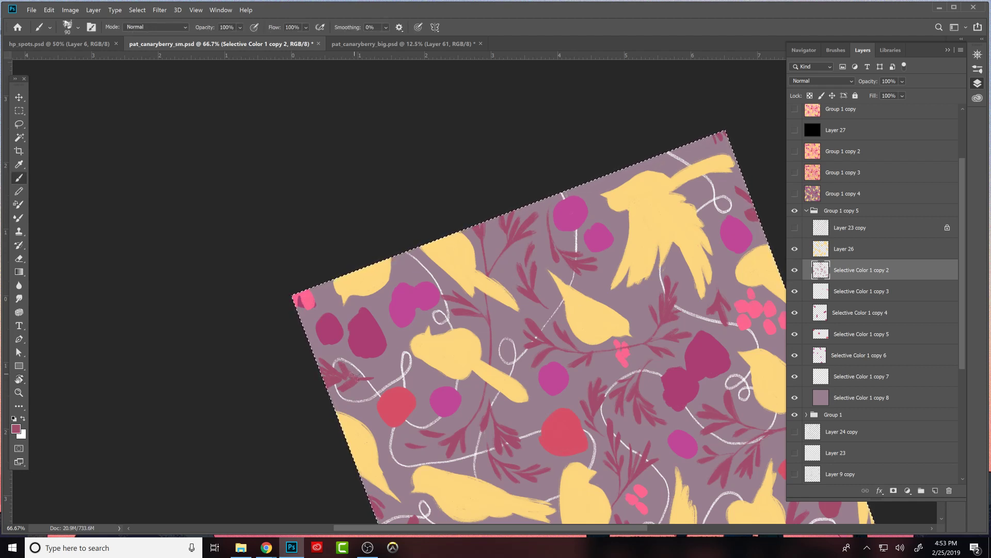
pyautogui.press('e')
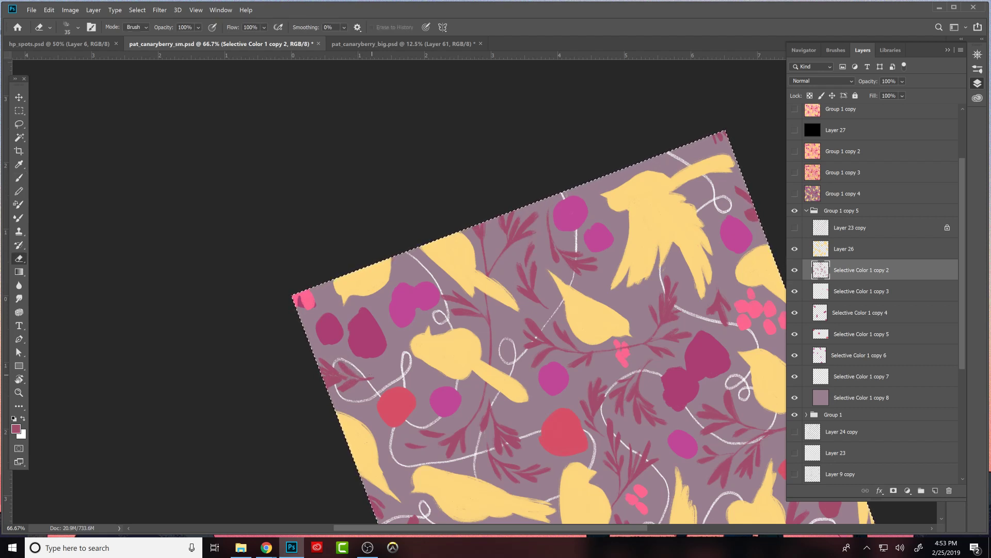
pyautogui.press('b')
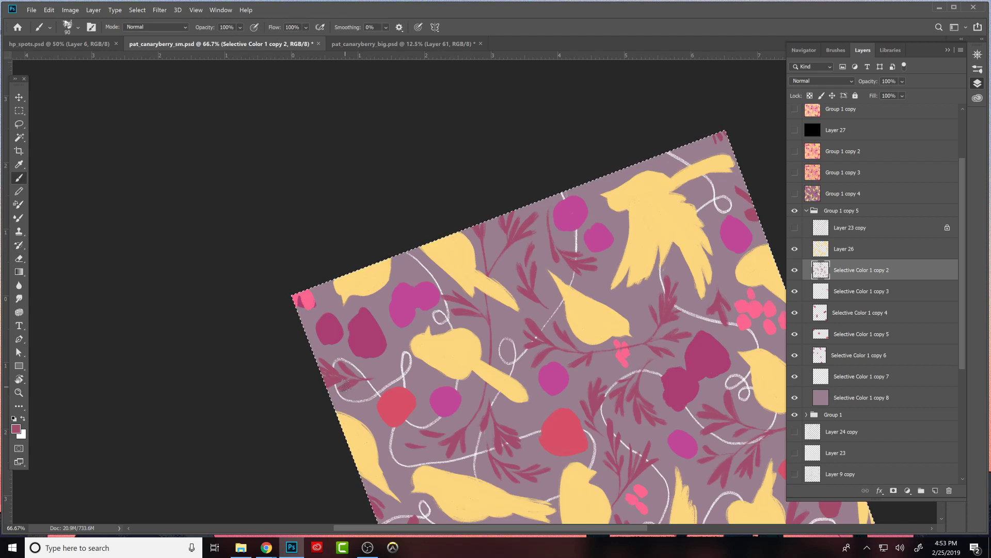
pyautogui.press('e')
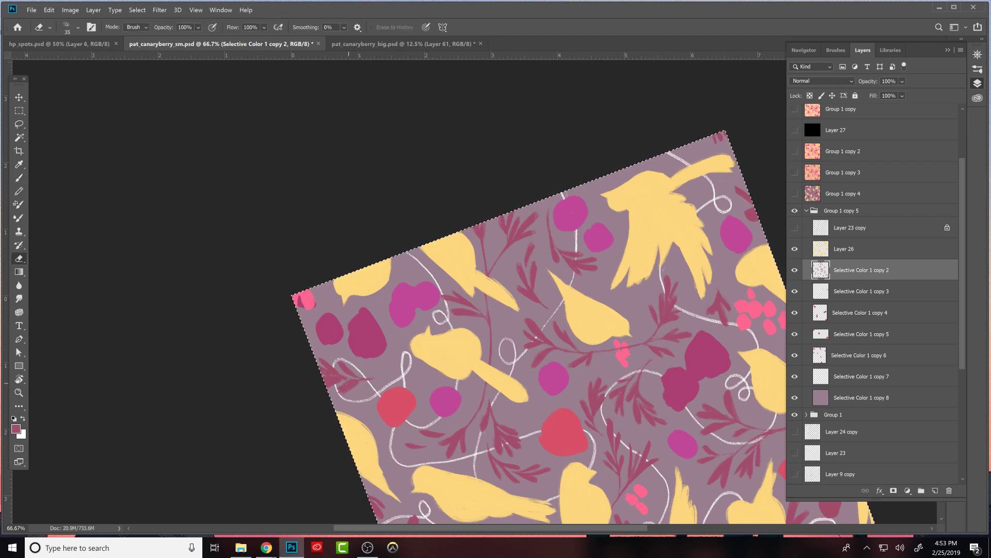
pyautogui.press('b')
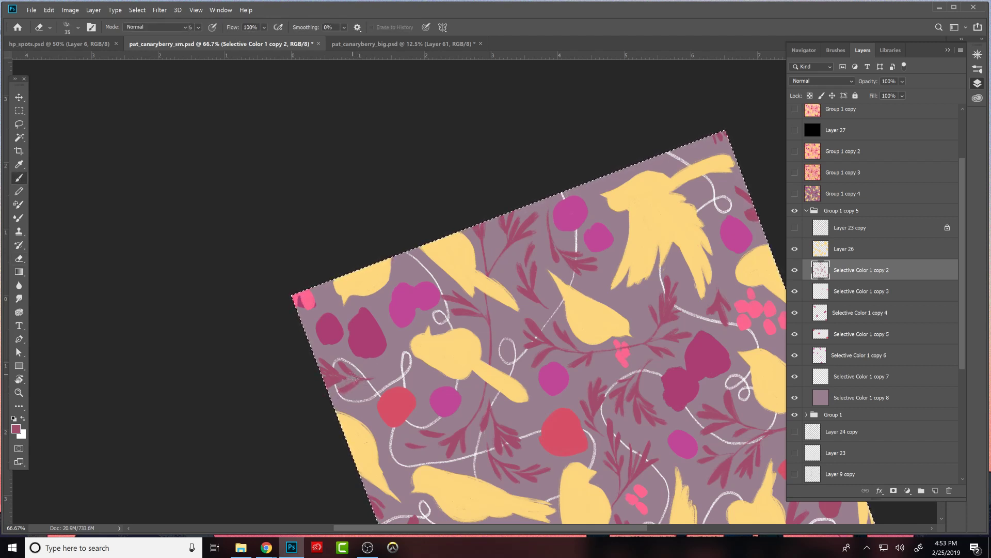
pyautogui.press('e')
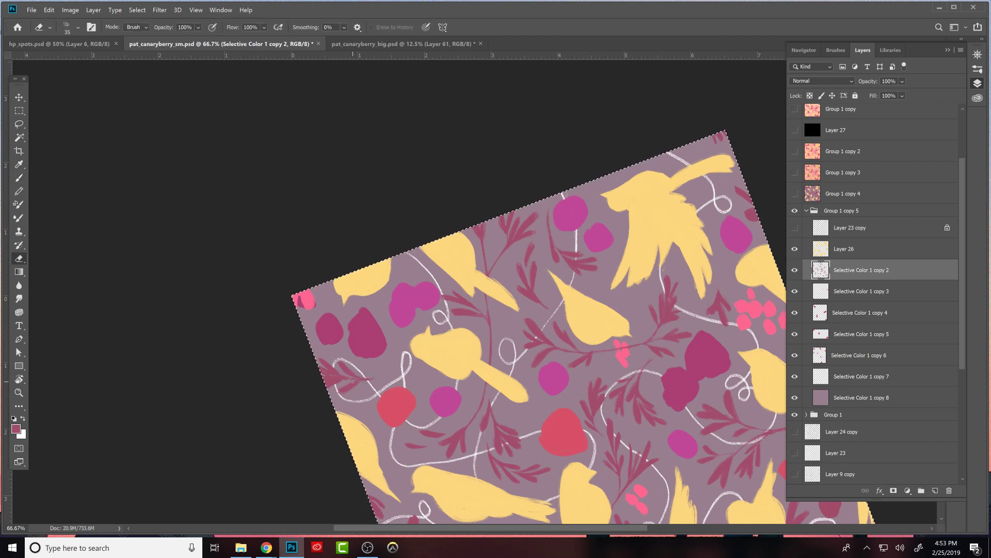
pyautogui.press('b')
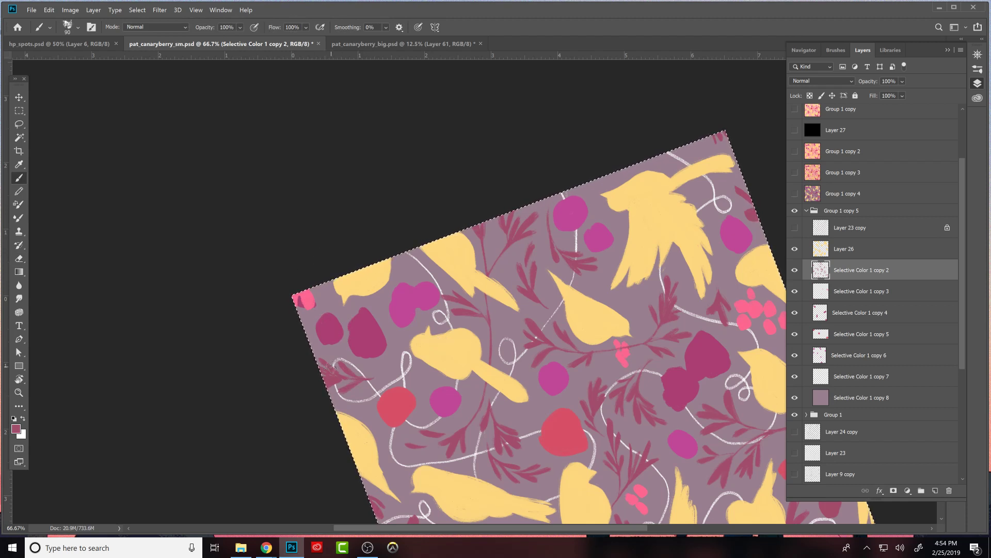
pyautogui.press('e')
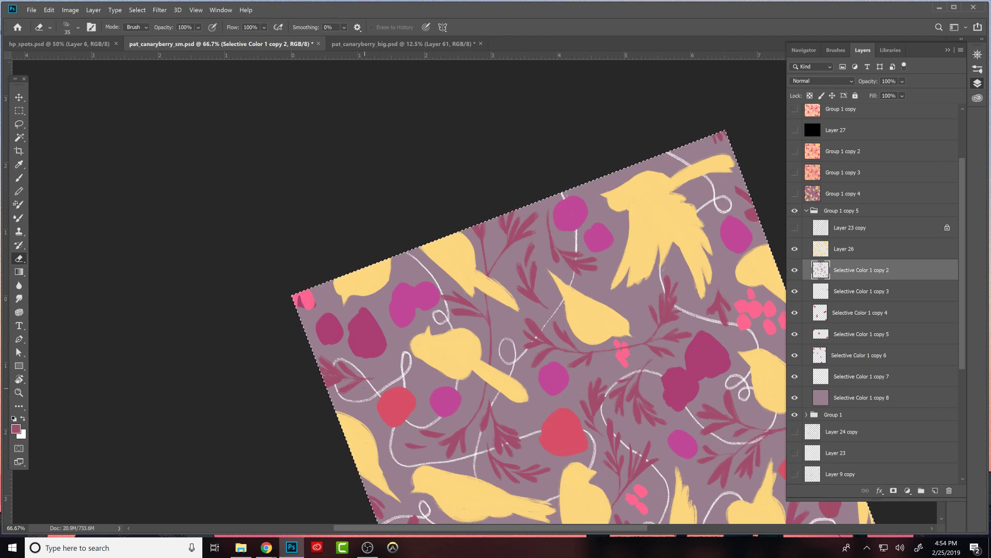
pyautogui.press('b')
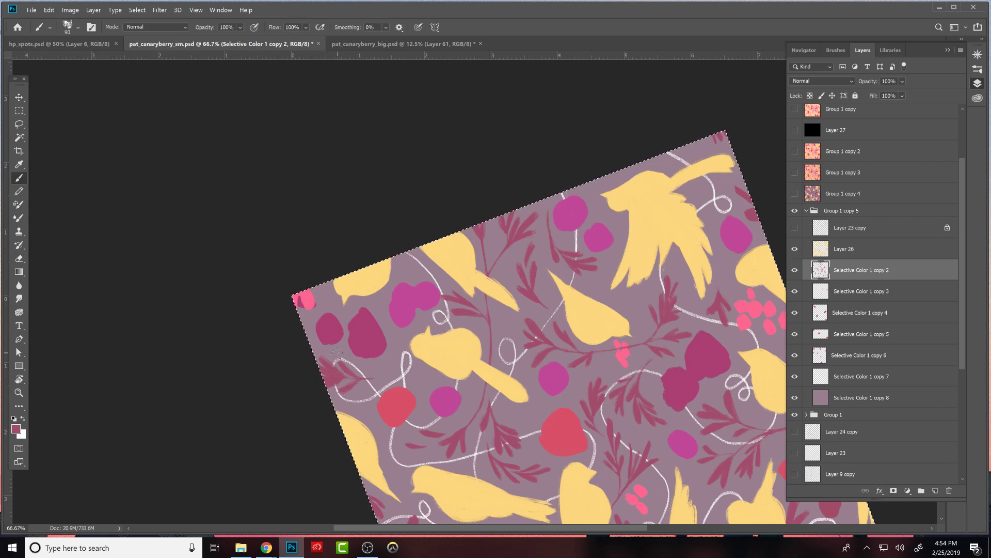
pyautogui.press('e')
pyautogui.press('b')
# - Touch up the maroon leaves and branch end along the canvas edge beside the flying bird and the large red berry, keeping the whole canvas selected
pyautogui.moveTo(568, 437); pyautogui.dragTo(494, 357)
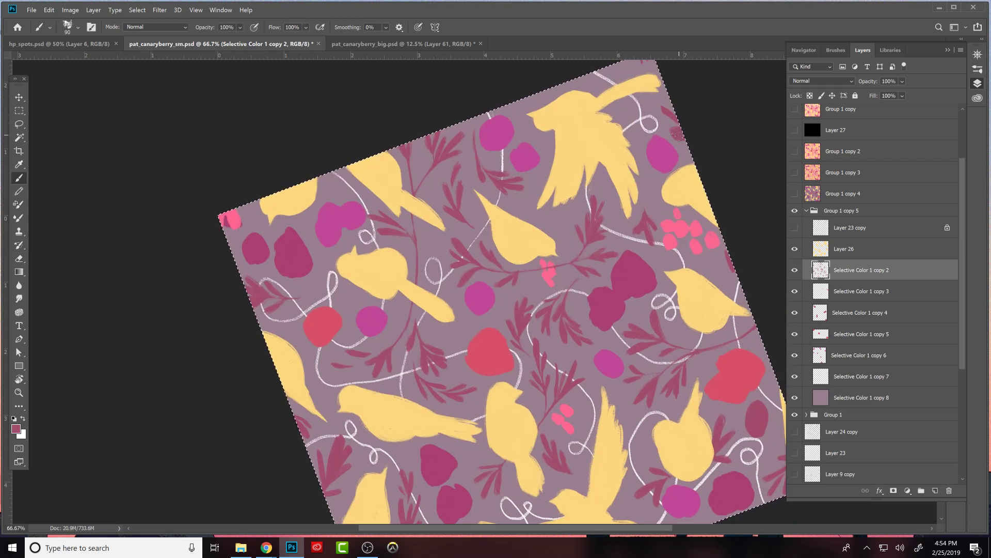
pyautogui.press('e')
pyautogui.press('b')
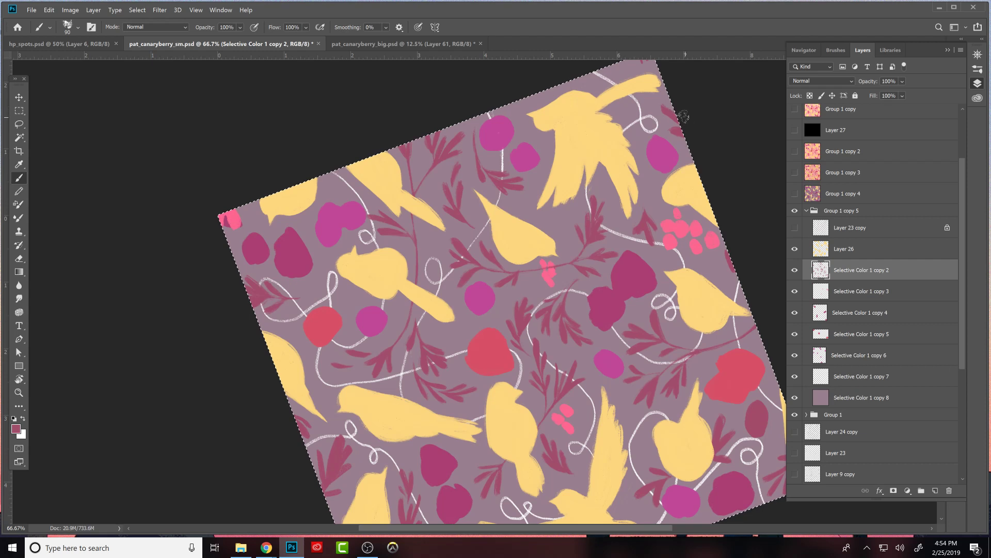
pyautogui.moveTo(686, 106); pyautogui.dragTo(703, 155)
pyautogui.moveTo(731, 333); pyautogui.dragTo(705, 284)
pyautogui.moveTo(742, 288); pyautogui.dragTo(754, 328)
pyautogui.hotkey('ctrl', 'a')
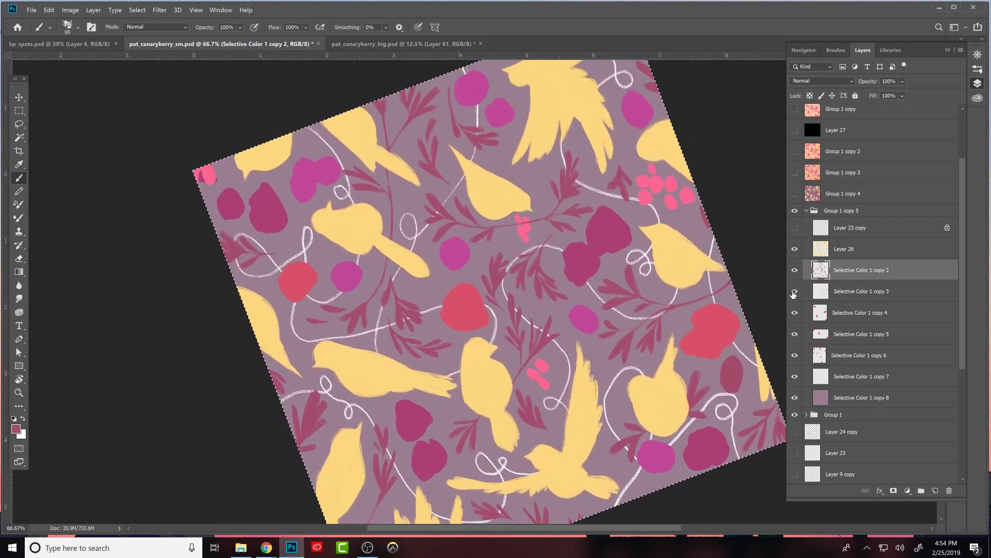
# - On the Selective Color 1 copy 3 layer, sample the pink of the small berry cluster as the painting colour for touching up its berries
pyautogui.click(892, 294)
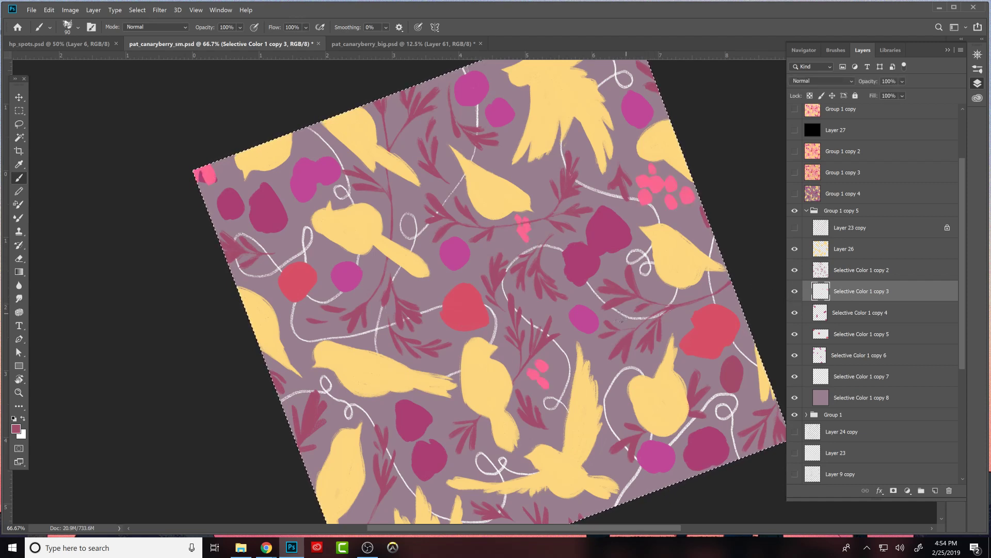
pyautogui.keyDown('alt'); pyautogui.click(541, 365); pyautogui.keyUp('alt')
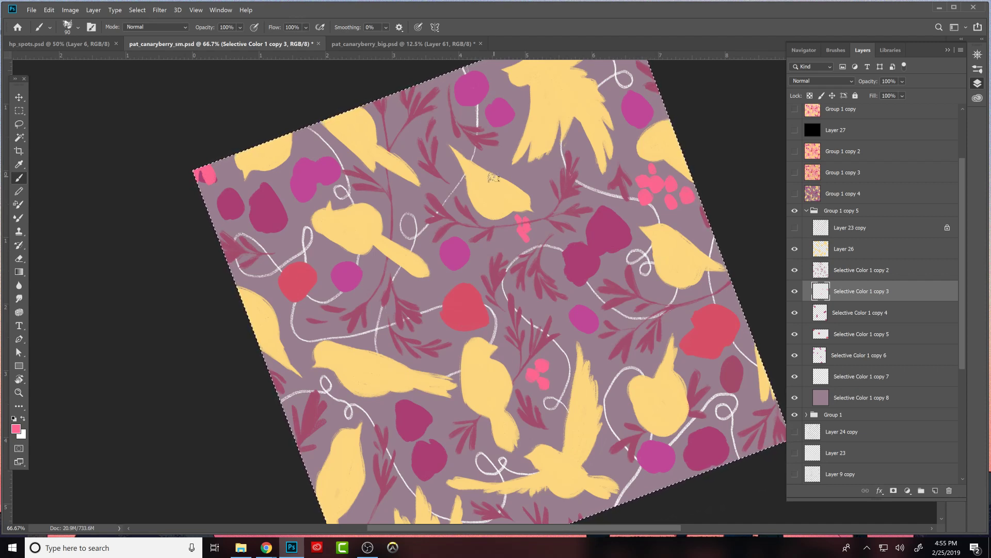
# - Refine the round berries of the large pink cluster beside the cut-off bird by painting and erasing, with the whole canvas selected
pyautogui.moveTo(663, 261); pyautogui.dragTo(619, 335)
pyautogui.hotkey('ctrl', 'a')
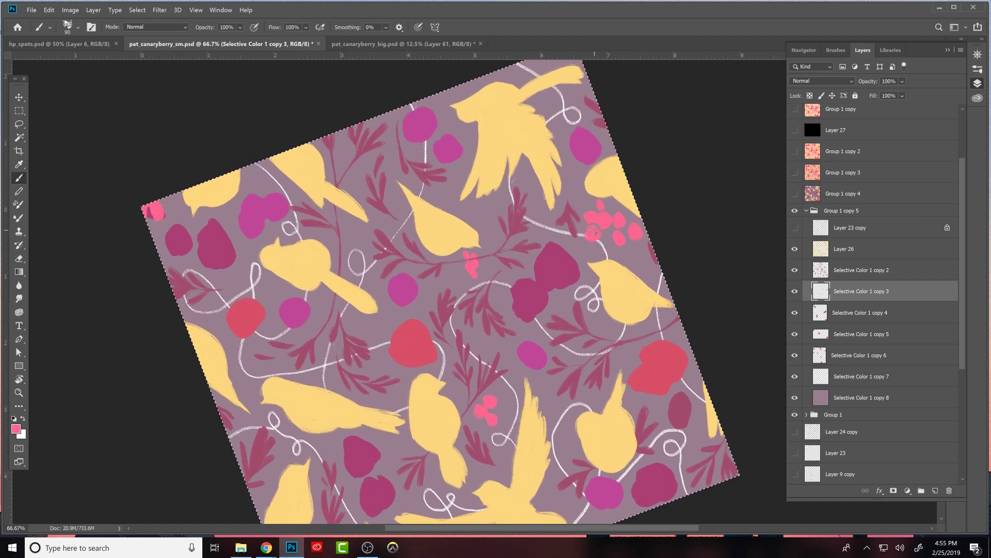
pyautogui.press('e')
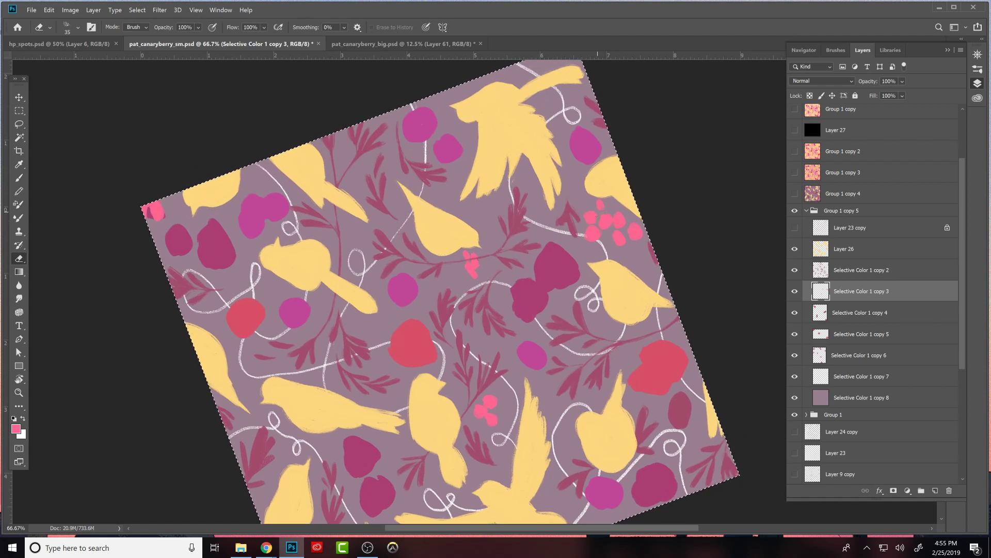
pyautogui.press('b')
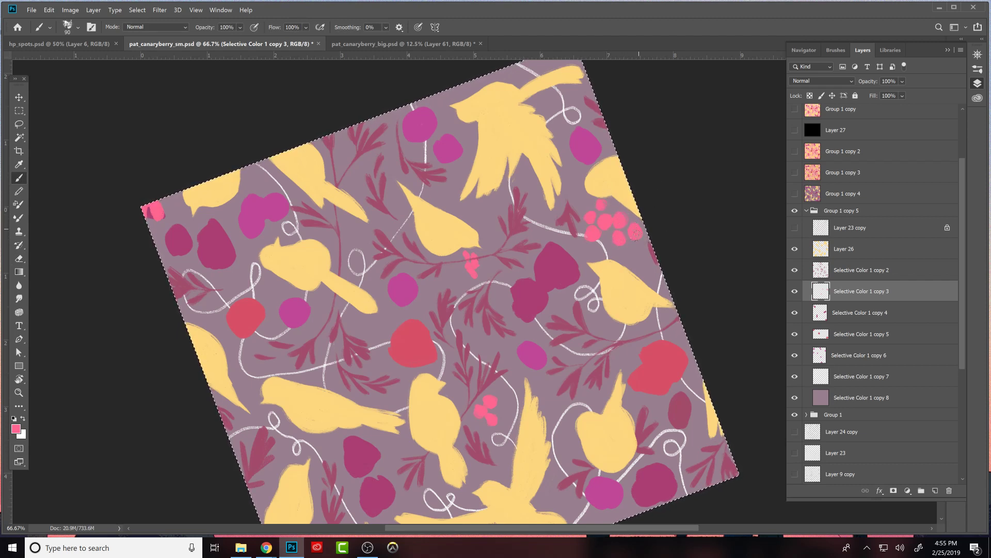
# - Switch to the Chrome browser and search Google Images for "goofy" in a new tab
pyautogui.hotkey('alt', 'Tab')
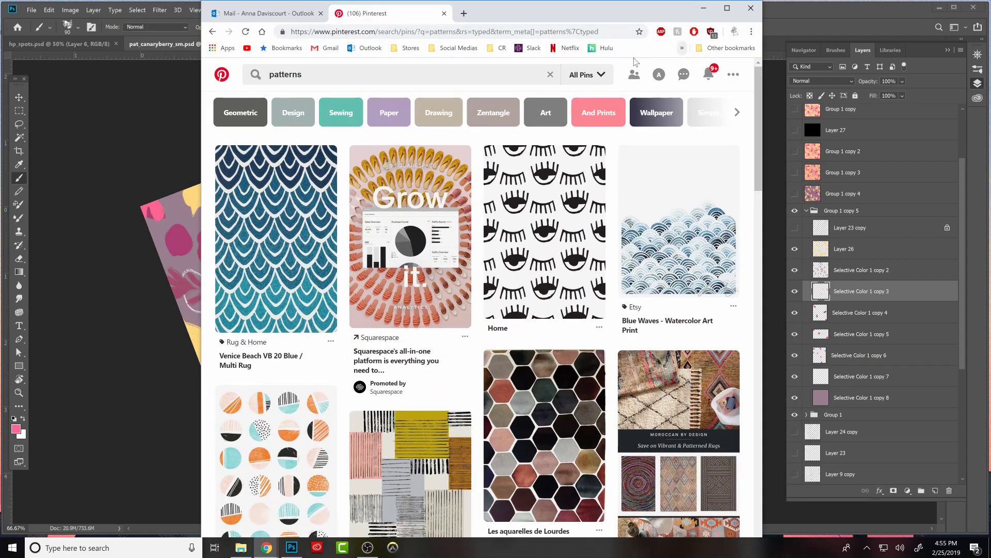
pyautogui.click(463, 14)
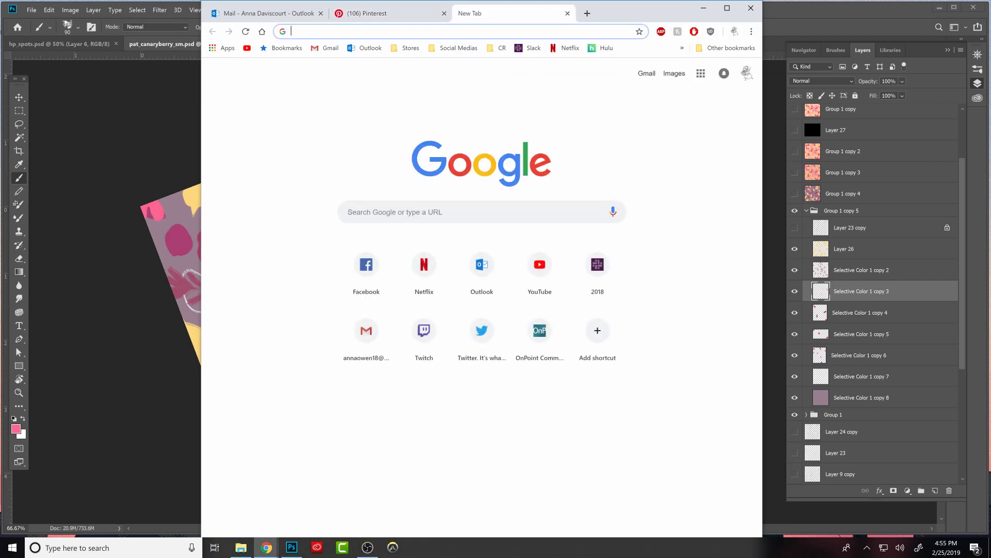
pyautogui.write('goofy')
pyautogui.press('Return')
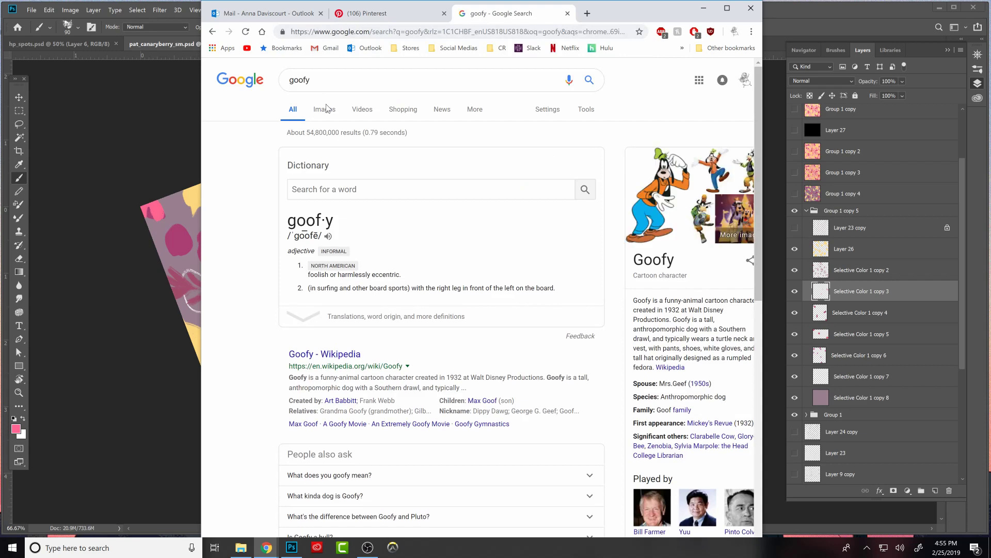
pyautogui.click(326, 110)
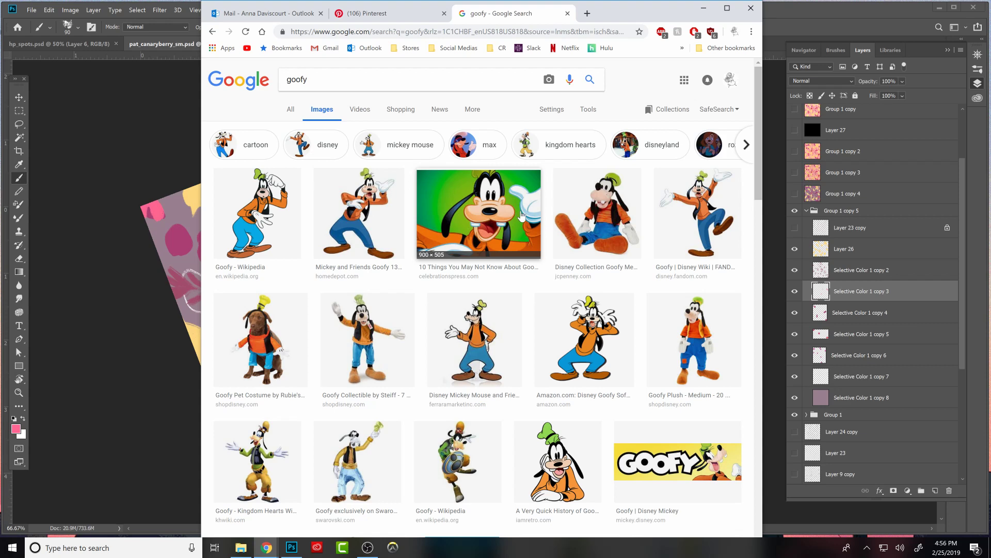
# - Narrow the image results to "max", look through the pictures, and return to the Photoshop pattern document
pyautogui.click(472, 155)
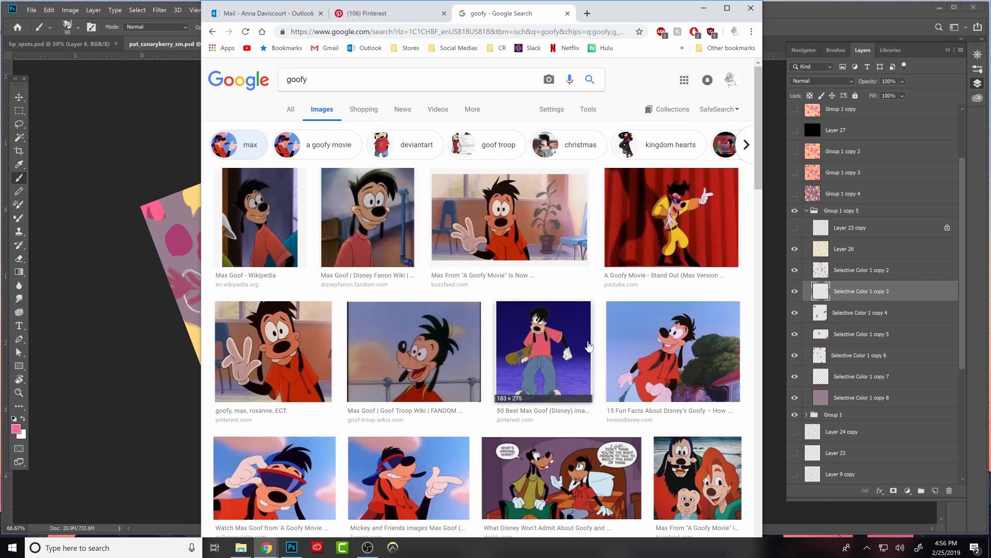
pyautogui.scroll(-2, 589, 346)
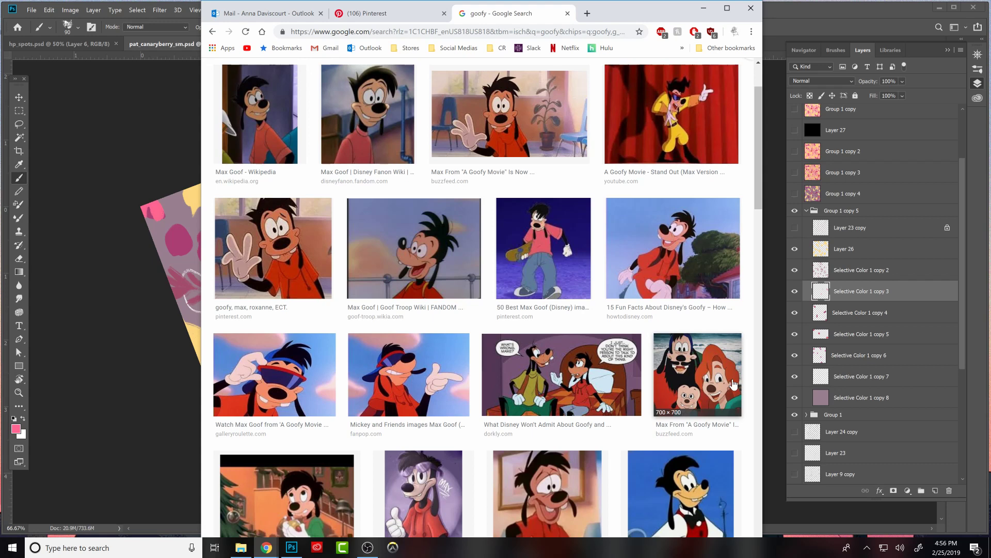
pyautogui.scroll(-4, 734, 383)
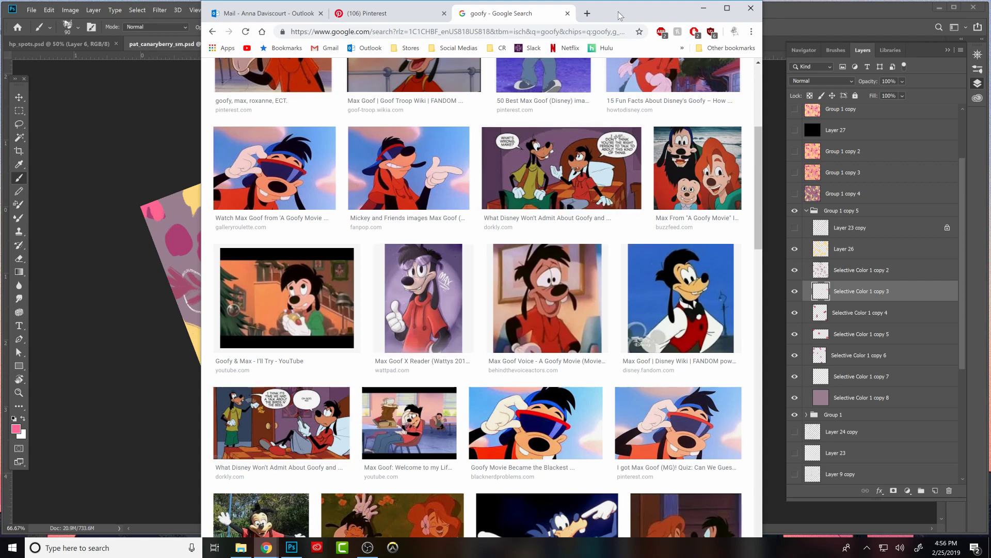
pyautogui.click(703, 7)
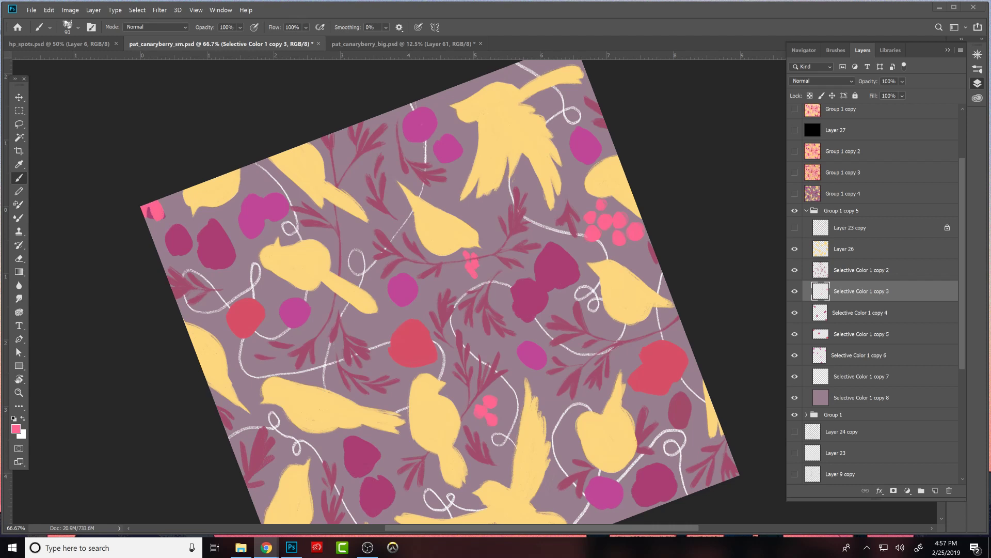
# - Deselect the canvas and touch up the small pink berry cluster beneath the perched bird's beak on the Selective Color 1 copy 3 layer
pyautogui.keyDown('ctrl'); pyautogui.click(820, 291); pyautogui.keyUp('ctrl')
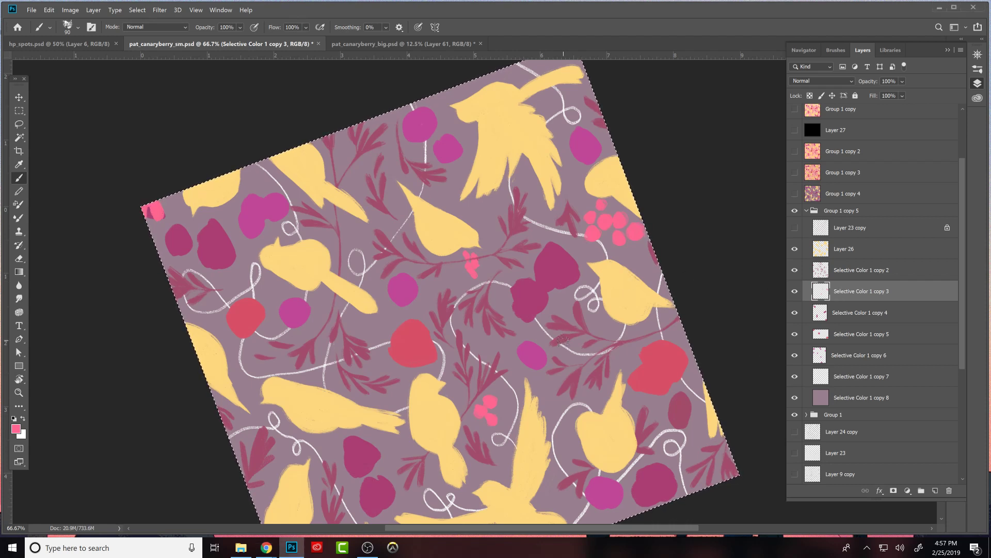
pyautogui.hotkey('ctrl', 'd')
pyautogui.click(794, 294)
pyautogui.click(793, 295)
pyautogui.keyDown('alt'); pyautogui.click(607, 220); pyautogui.keyUp('alt')
pyautogui.moveTo(664, 407)
pyautogui.mouseDown()
pyautogui.moveTo(708, 282)
pyautogui.moveTo(707, 297)
pyautogui.mouseUp()
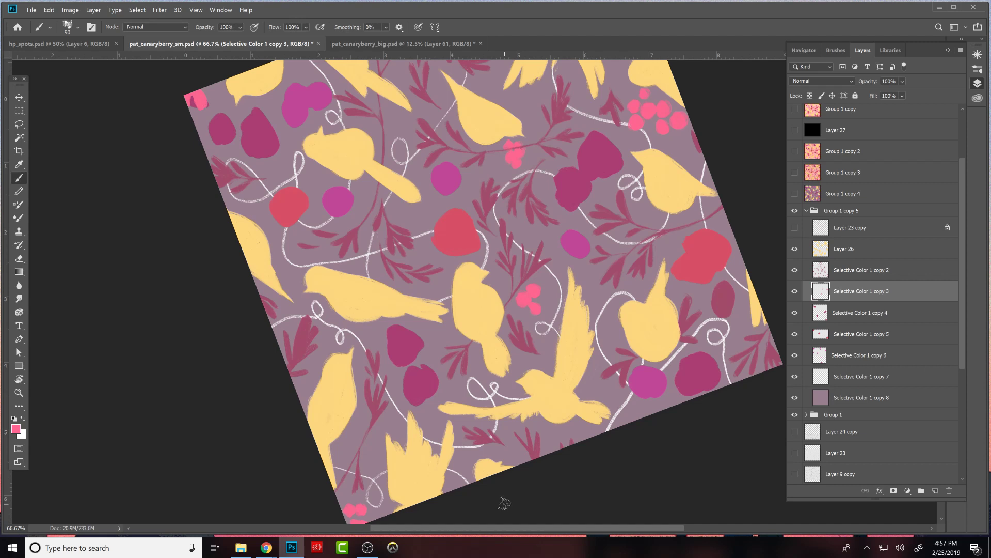
# - Refine the cut-off pink berries in the canvas corner below the upright bird and beside the raised wing by painting and erasing
pyautogui.moveTo(516, 482); pyautogui.dragTo(516, 458)
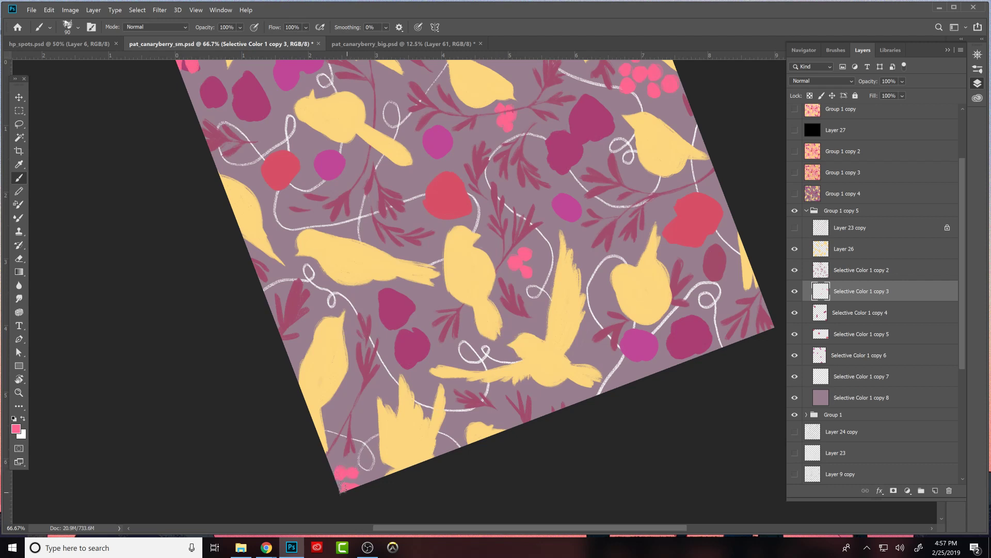
pyautogui.moveTo(453, 379)
pyautogui.mouseDown()
pyautogui.moveTo(510, 463)
pyautogui.moveTo(507, 376)
pyautogui.mouseUp()
pyautogui.press('e')
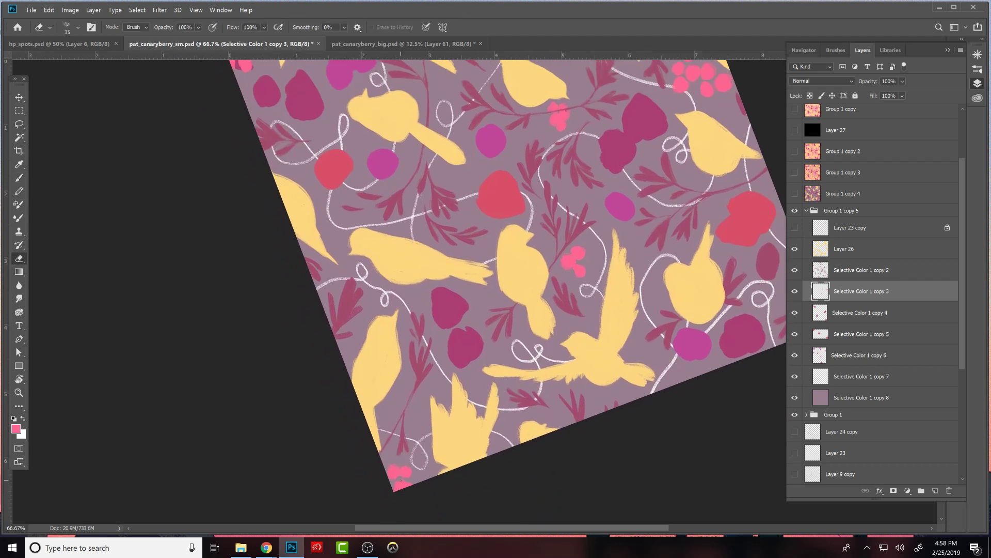
pyautogui.press('b')
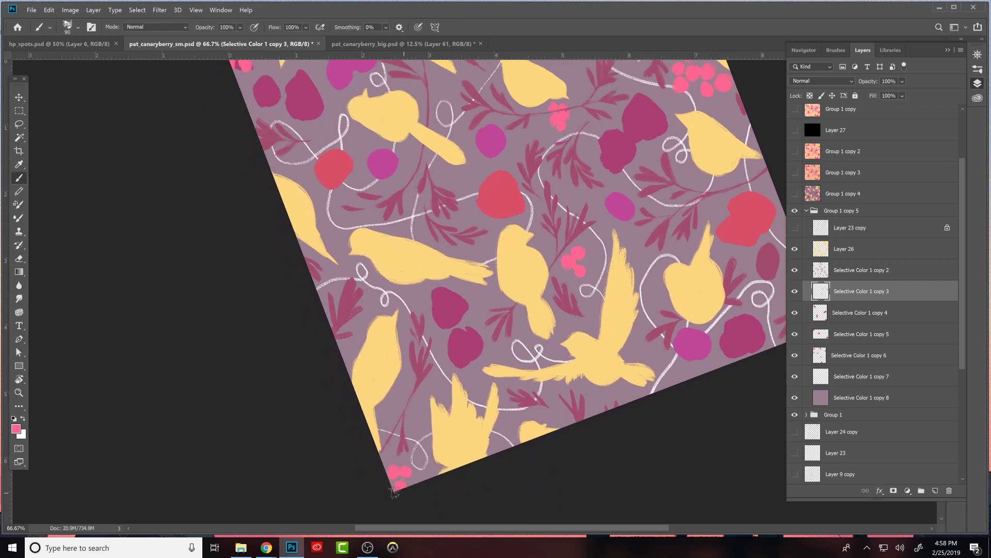
# - Rework the pink berries in the canvas corner beside the two dark berries by alternately erasing and painting
pyautogui.moveTo(447, 290); pyautogui.dragTo(484, 485)
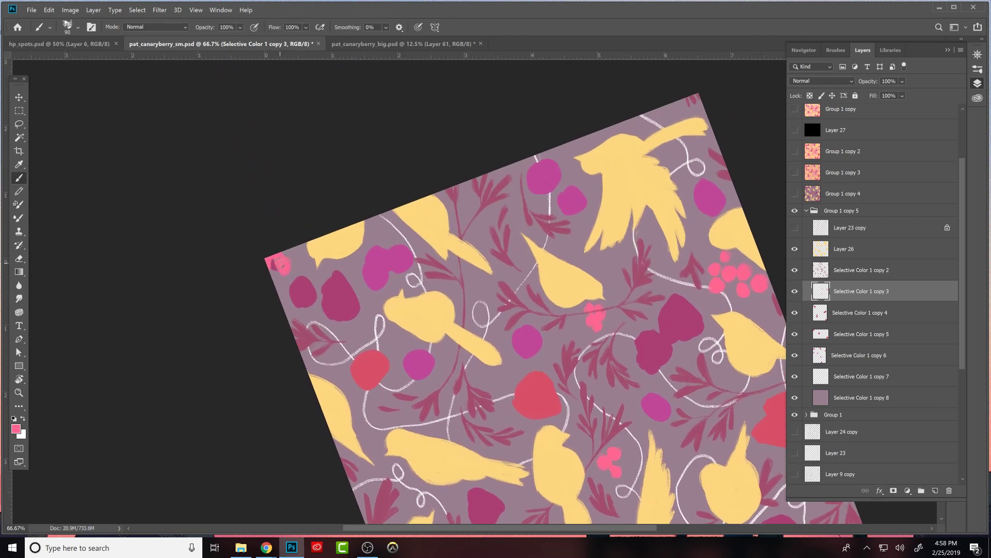
pyautogui.press('e')
pyautogui.click(283, 266)
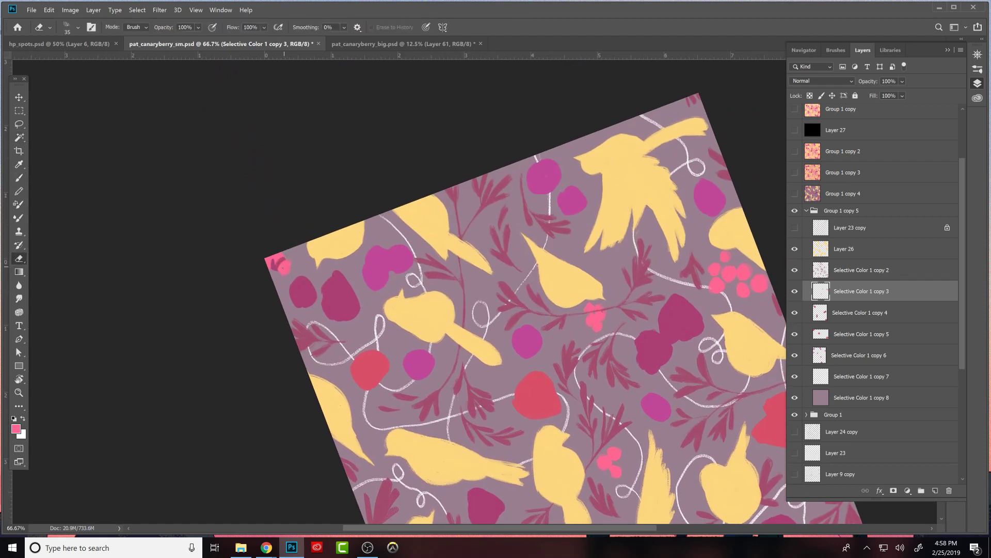
pyautogui.press('b')
pyautogui.moveTo(279, 260); pyautogui.dragTo(268, 267)
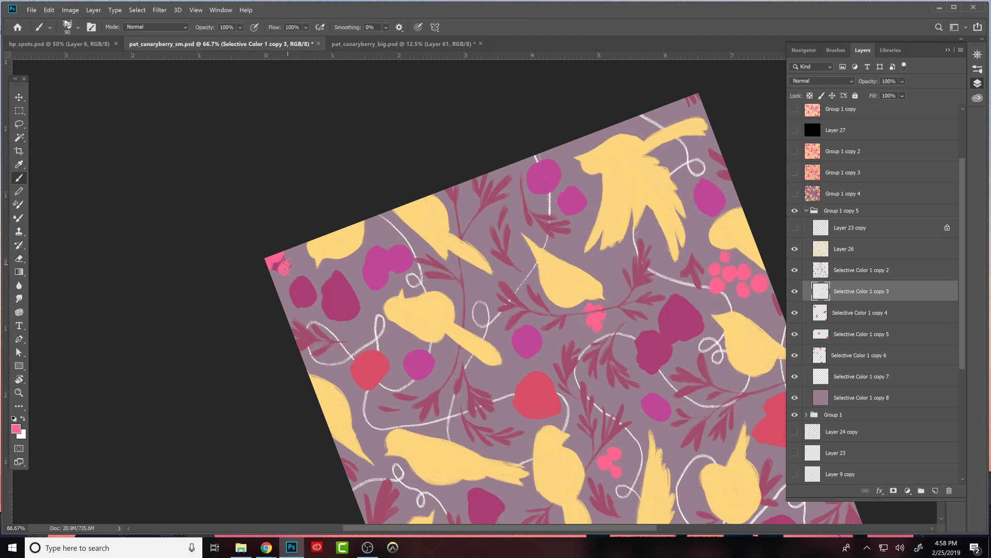
pyautogui.press('e')
# - Make Selective Color 1 copy 4 the active layer and show the Layer 23 copy sketch as a guide
pyautogui.moveTo(678, 401); pyautogui.dragTo(544, 268)
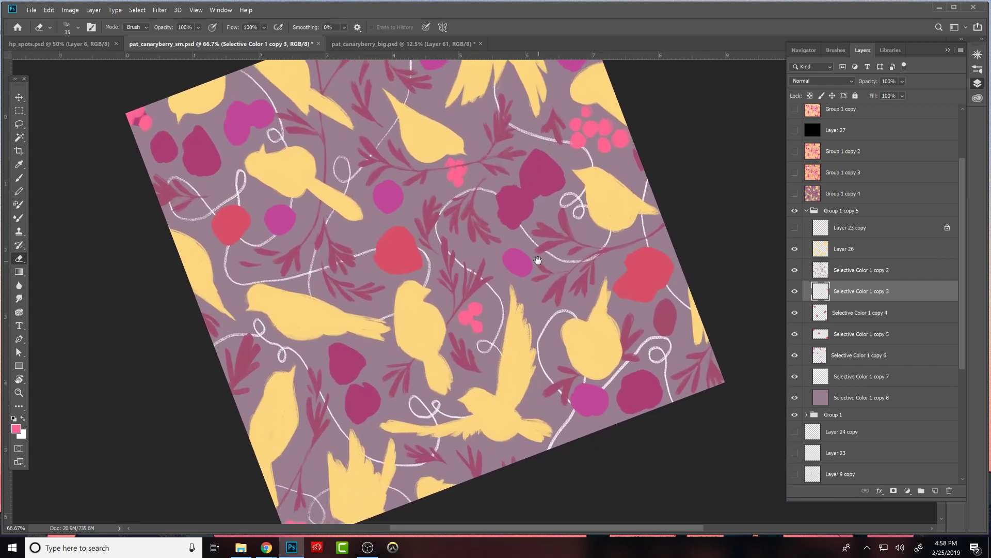
pyautogui.moveTo(643, 255); pyautogui.dragTo(716, 368)
pyautogui.click(795, 312)
pyautogui.click(795, 313)
pyautogui.click(805, 313)
pyautogui.click(796, 313)
pyautogui.click(796, 313)
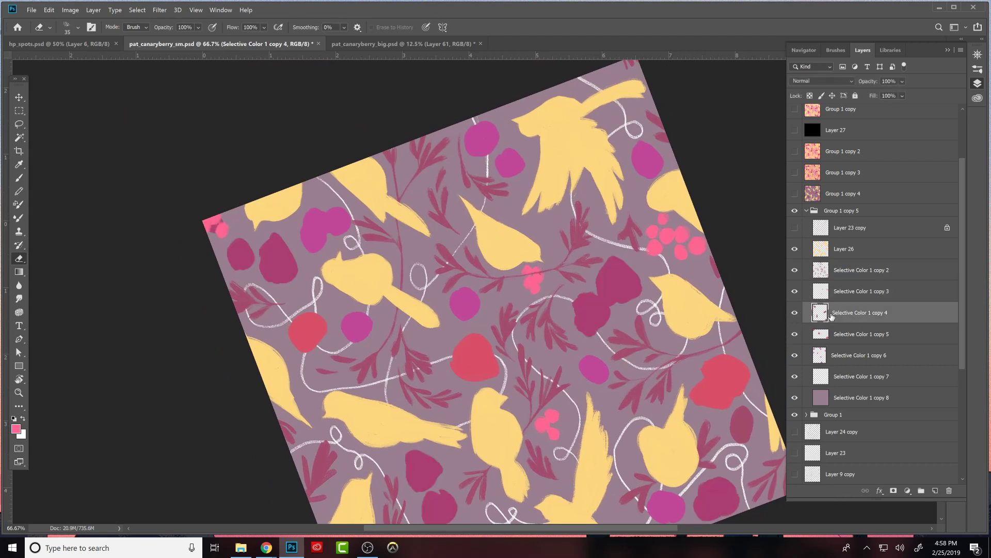
pyautogui.click(796, 228)
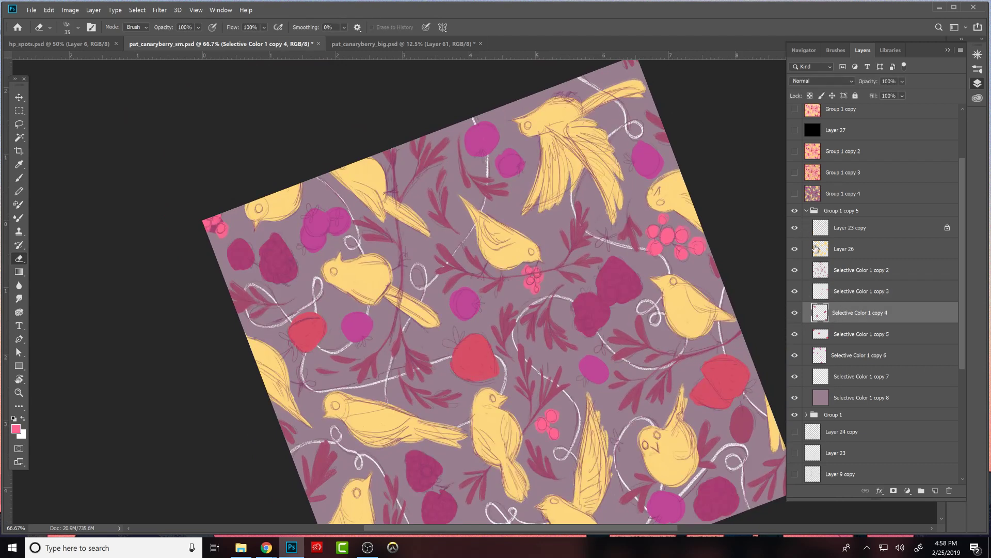
# - Sample the dark berry colour and shape the upper berry of the central joined pair into a bumpy raspberry outline
pyautogui.press('b')
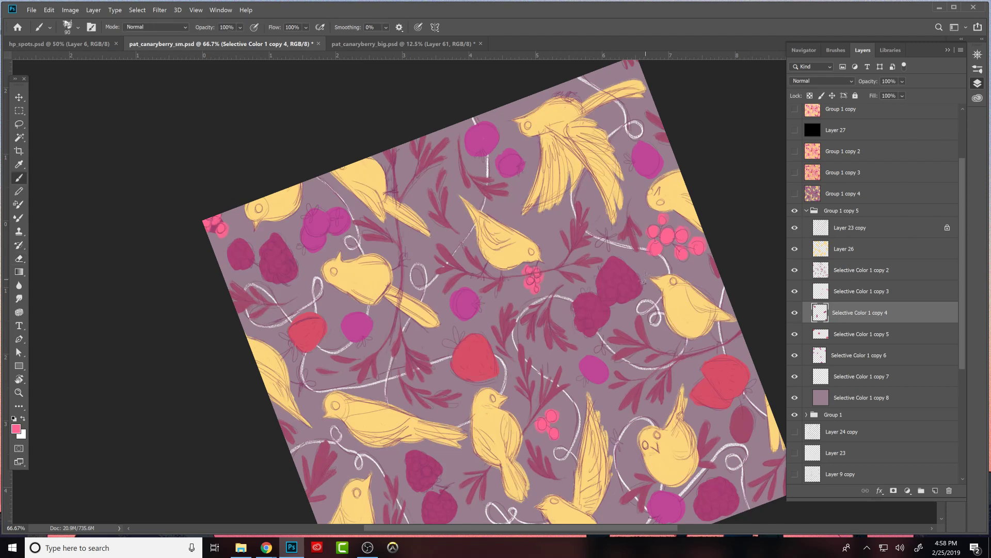
pyautogui.keyDown('alt'); pyautogui.click(609, 281); pyautogui.keyUp('alt')
pyautogui.press('e')
pyautogui.moveTo(598, 273); pyautogui.dragTo(604, 261)
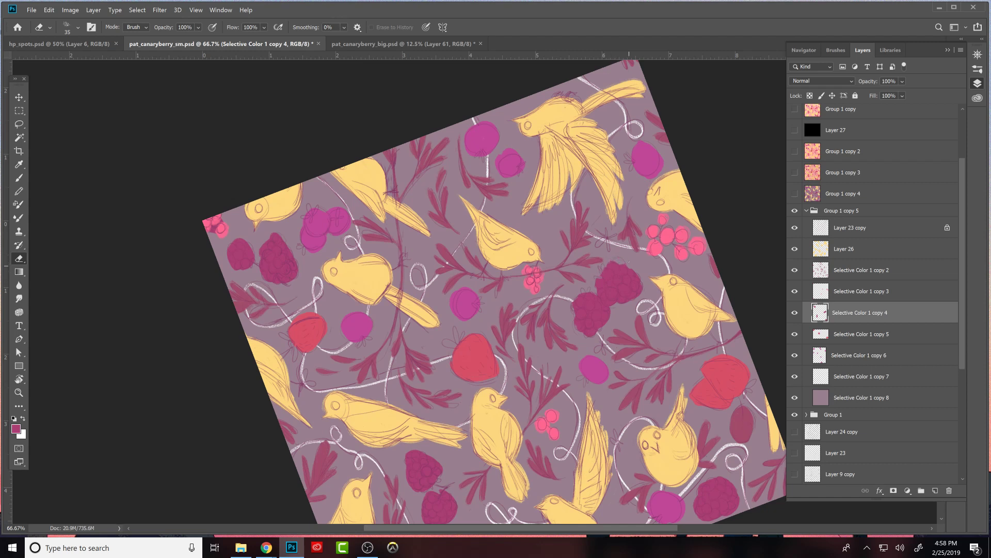
pyautogui.press('b')
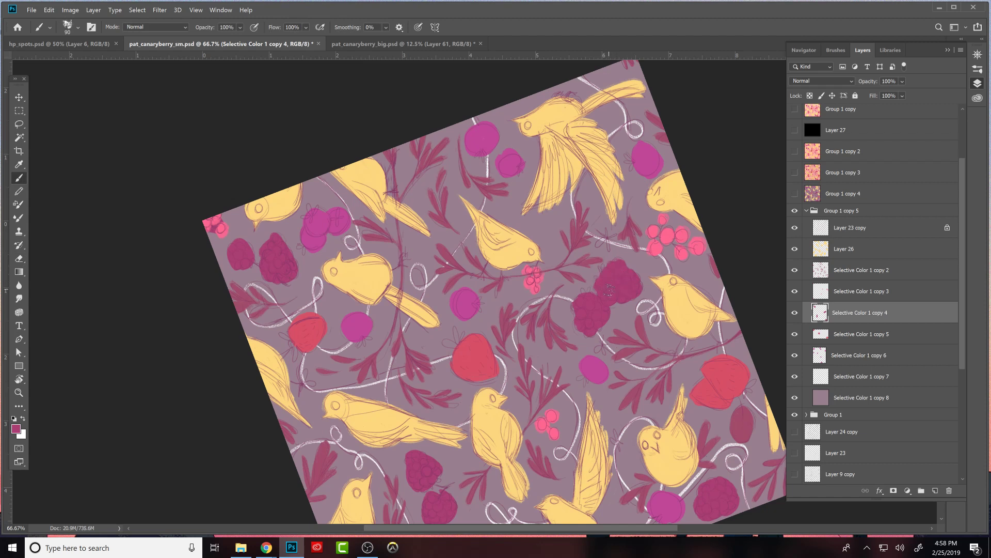
# - Shape the lower berry of the central joined pair into a bumpy raspberry outline by alternately painting and erasing
pyautogui.press('e')
pyautogui.press('b')
pyautogui.press('e')
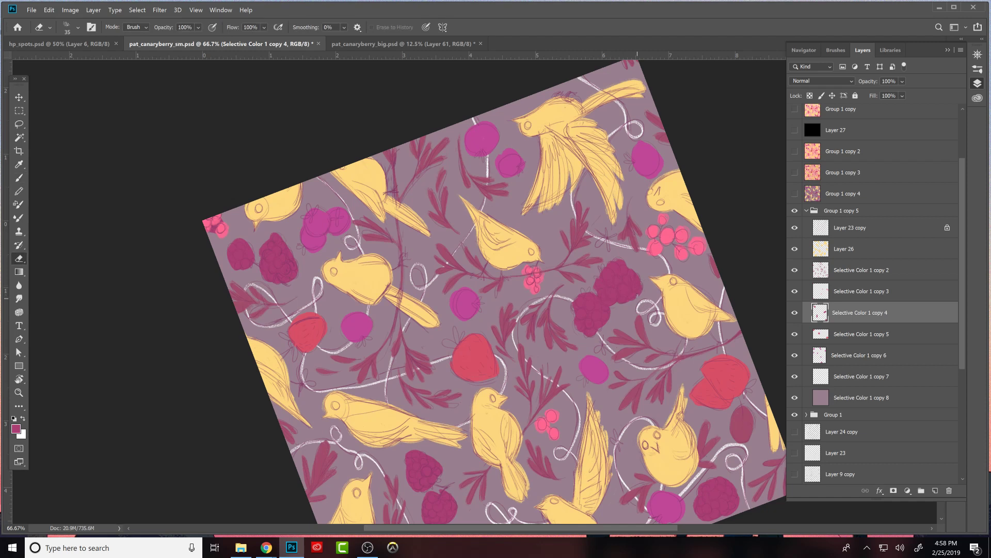
pyautogui.press('b')
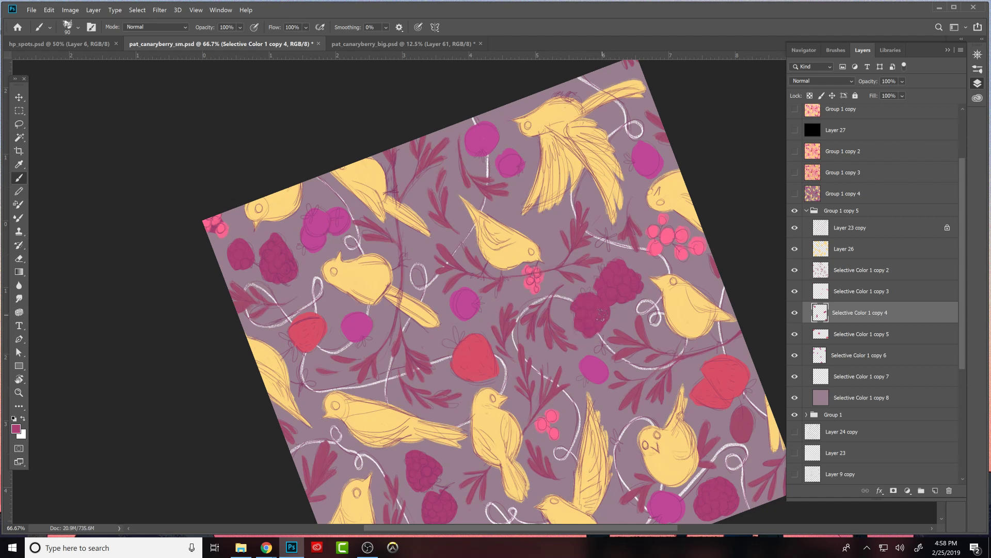
pyautogui.moveTo(595, 298); pyautogui.dragTo(597, 300)
pyautogui.press('e')
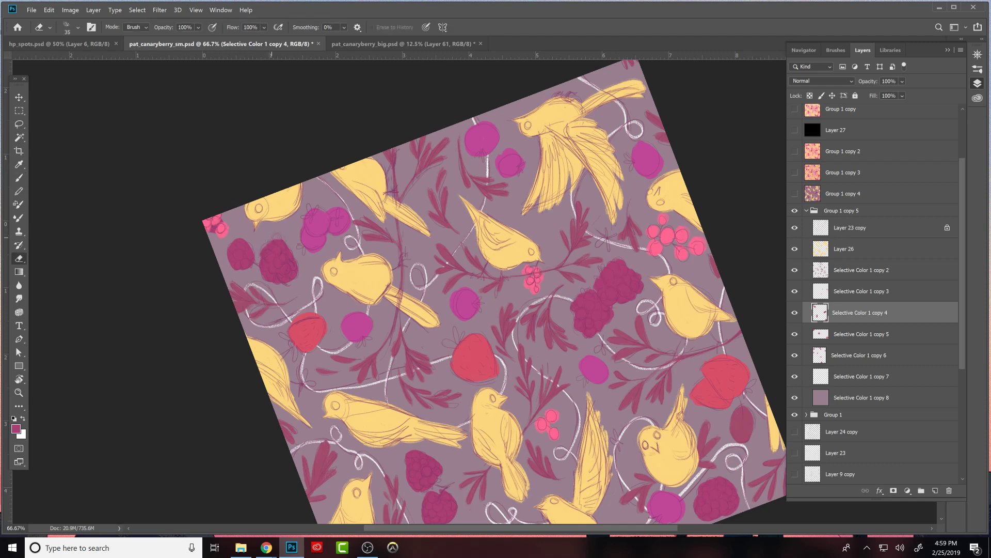
# - Give the two dark berries near the pink corner berries scalloped raspberry edges by painting and erasing along the sketch
pyautogui.press('b')
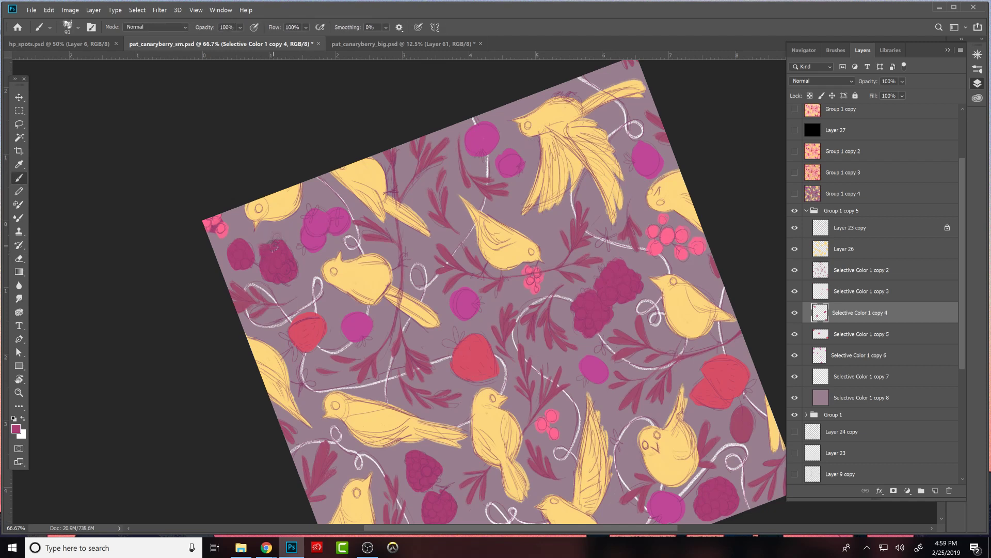
pyautogui.moveTo(281, 240); pyautogui.dragTo(280, 250)
pyautogui.press('e')
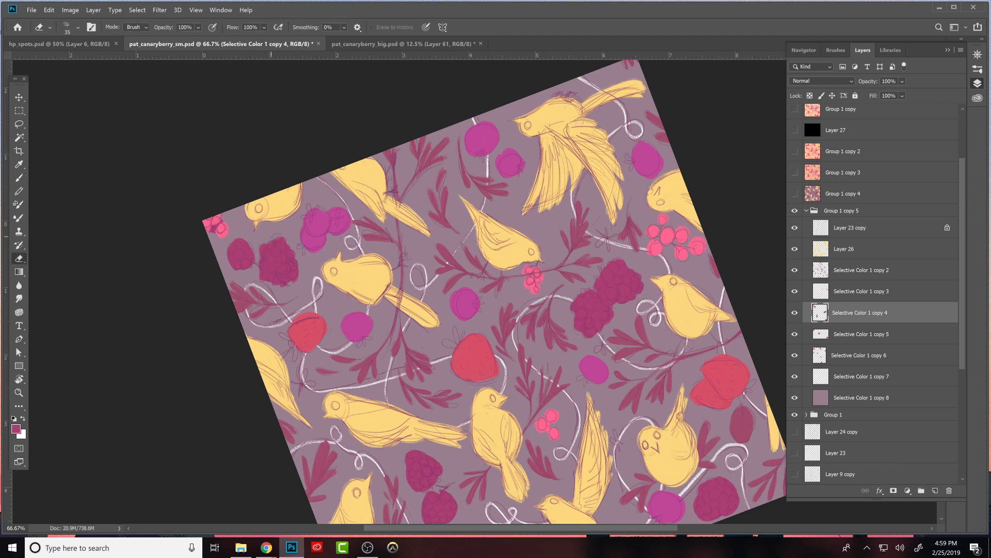
pyautogui.press('b')
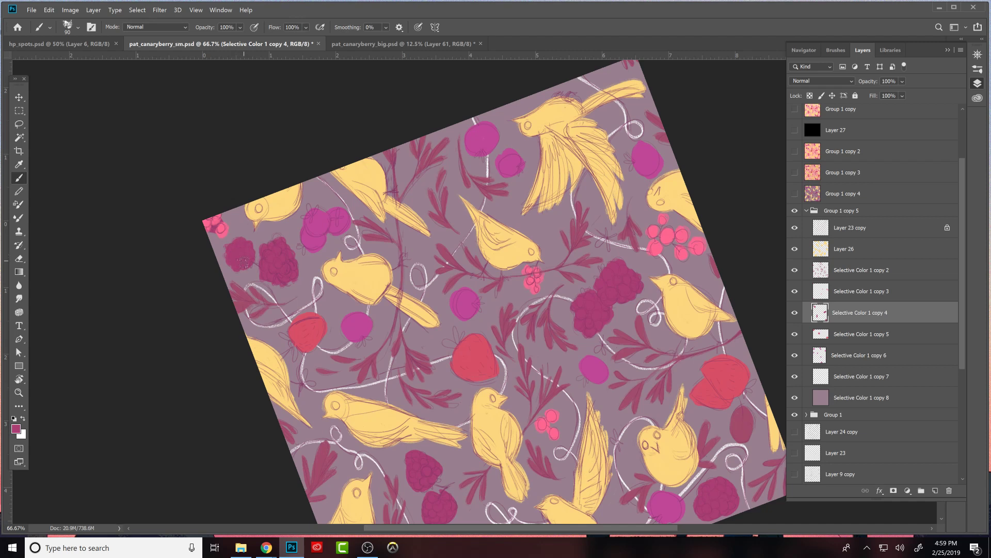
# - Reshape the two dark berries beneath the long horizontal bird into bumpy raspberries by alternately erasing and repainting their edges
pyautogui.scroll(-5, 247, 239)
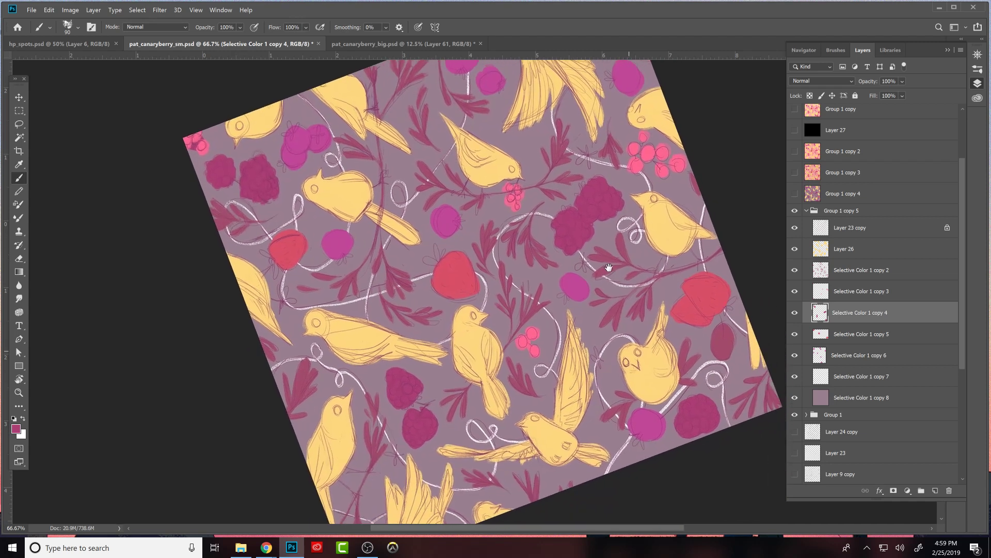
pyautogui.press('e')
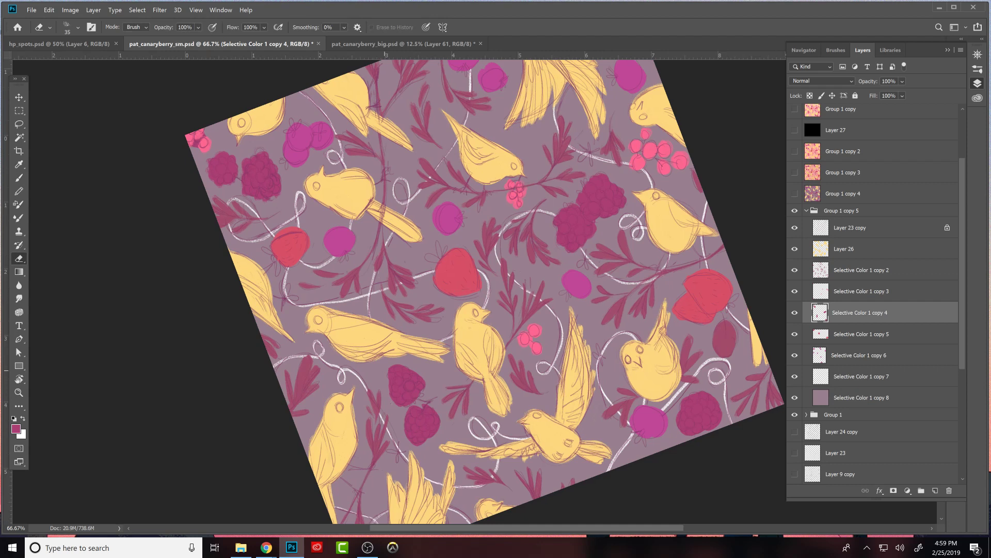
pyautogui.moveTo(391, 402)
pyautogui.mouseDown()
pyautogui.moveTo(391, 378)
pyautogui.moveTo(396, 402)
pyautogui.mouseUp()
pyautogui.moveTo(413, 369)
pyautogui.mouseDown()
pyautogui.moveTo(426, 385)
pyautogui.moveTo(398, 364)
pyautogui.mouseUp()
pyautogui.press('b')
pyautogui.press('e')
pyautogui.press('b')
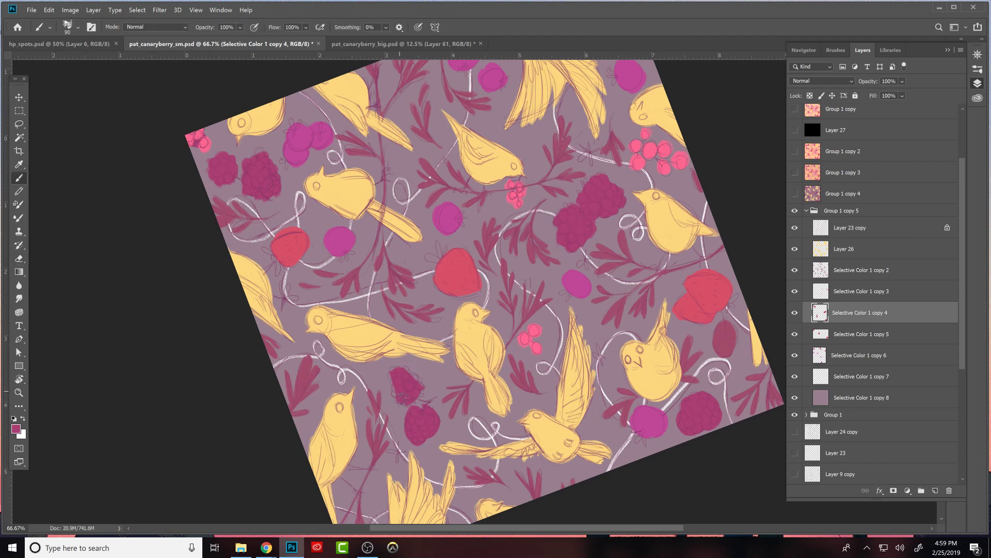
pyautogui.moveTo(396, 387); pyautogui.dragTo(402, 390)
pyautogui.moveTo(389, 372); pyautogui.dragTo(398, 375)
pyautogui.press('e')
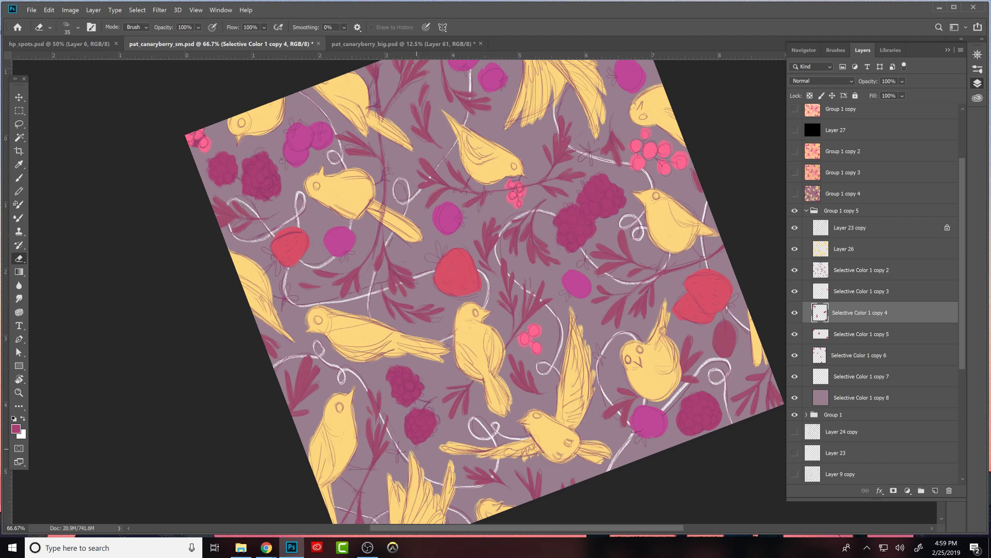
# - Refine the bumpy edge of the lower dark raspberry beneath the long horizontal bird by alternately painting and erasing
pyautogui.press('b')
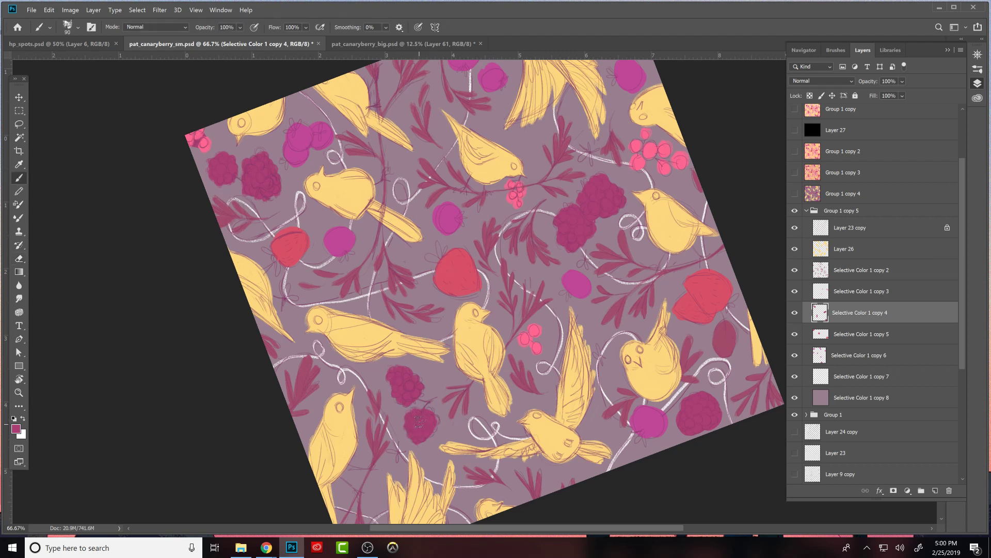
pyautogui.press('e')
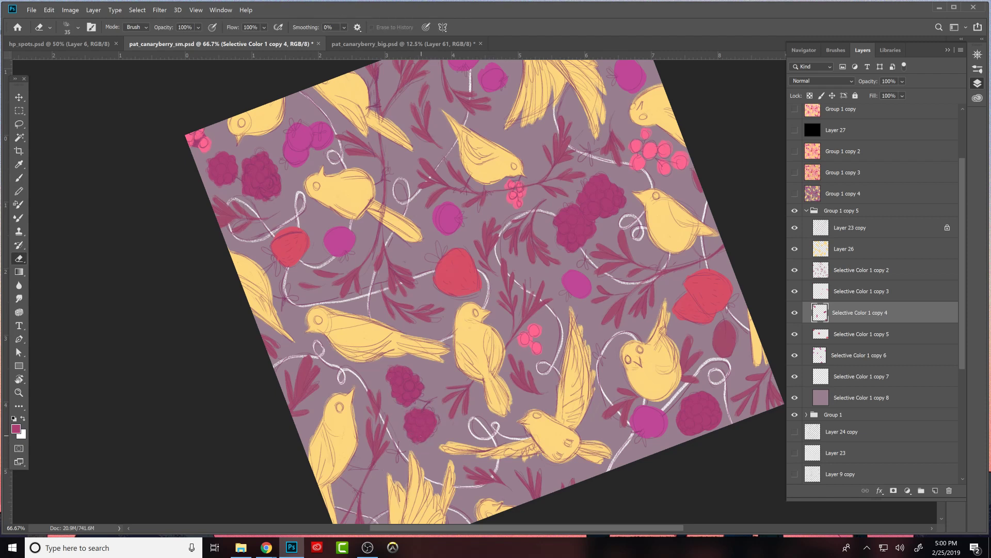
pyautogui.press('b')
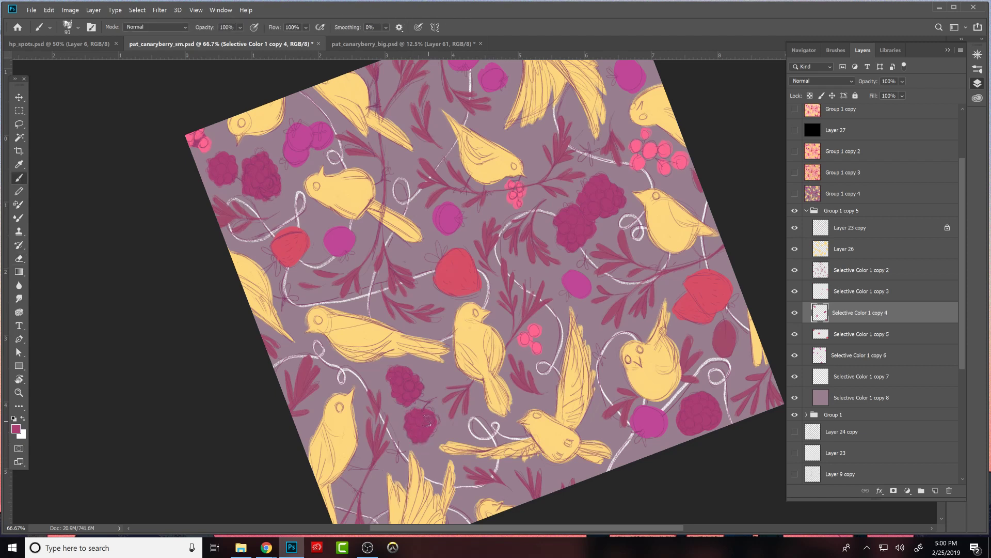
pyautogui.moveTo(430, 428)
pyautogui.mouseDown()
pyautogui.moveTo(436, 435)
pyautogui.moveTo(437, 420)
pyautogui.mouseUp()
# - Reshape the dark berry beside the magenta berry below the upright-tailed bird into a bumpy raspberry by erasing and repainting its edge
pyautogui.moveTo(752, 432); pyautogui.dragTo(611, 413)
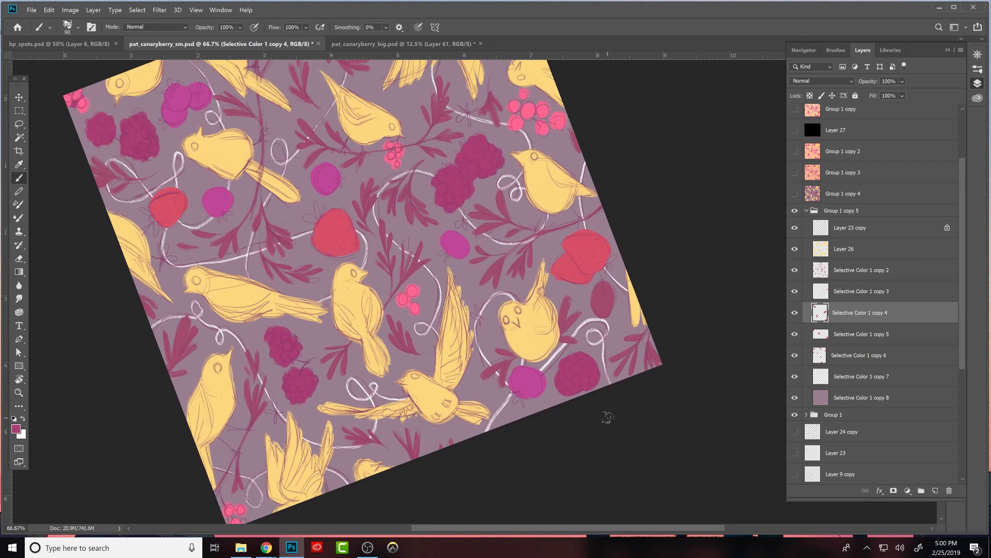
pyautogui.press('e')
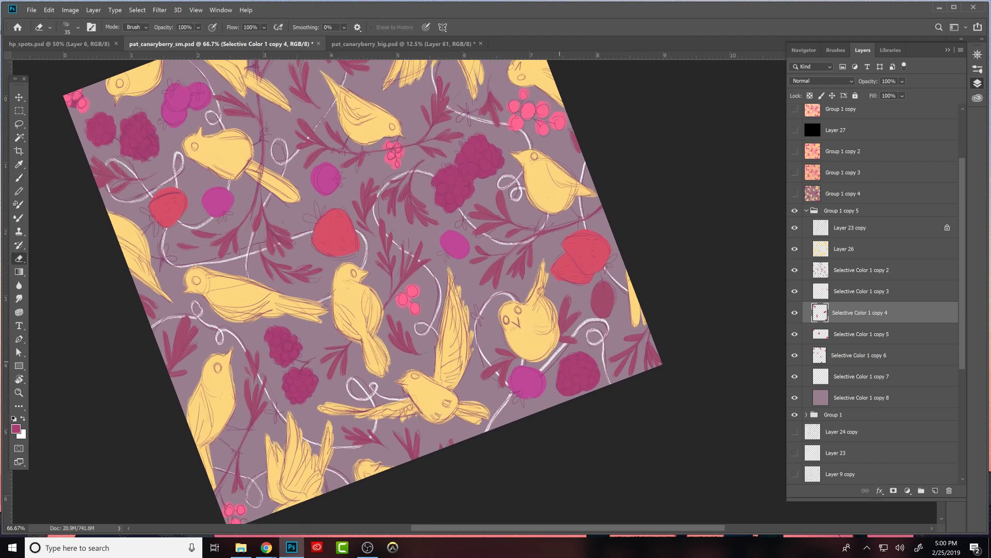
pyautogui.moveTo(595, 387)
pyautogui.mouseDown()
pyautogui.moveTo(567, 393)
pyautogui.moveTo(602, 357)
pyautogui.moveTo(600, 373)
pyautogui.moveTo(570, 355)
pyautogui.mouseUp()
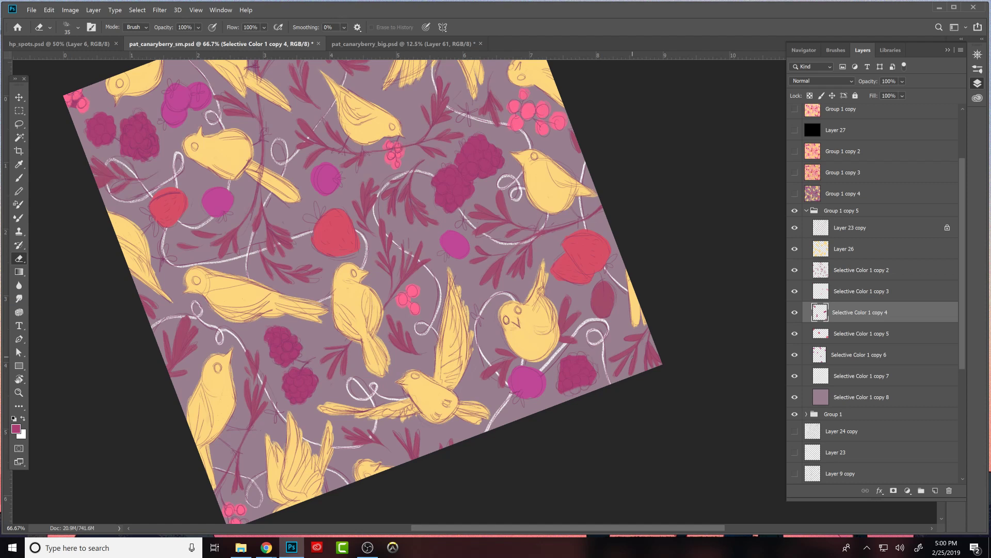
pyautogui.press('b')
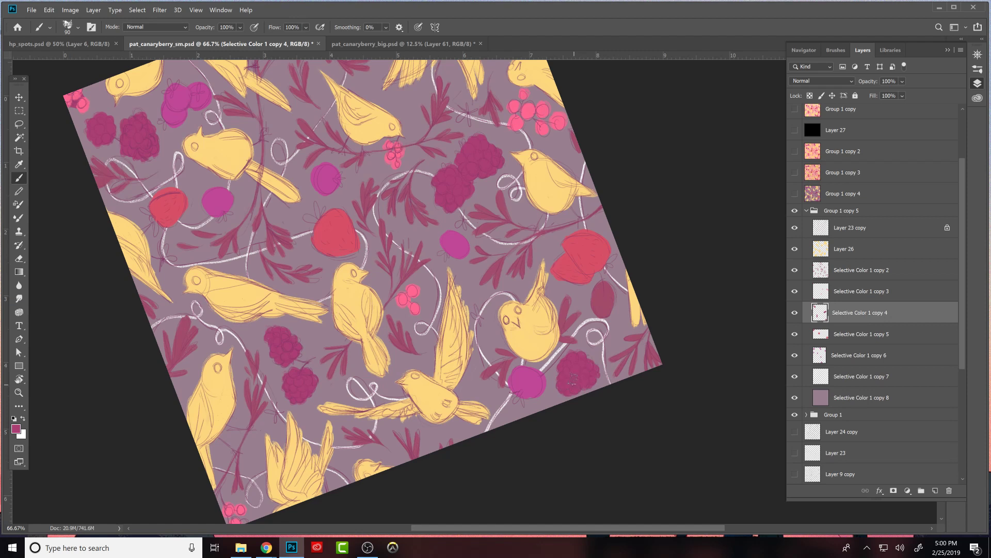
pyautogui.moveTo(567, 217); pyautogui.dragTo(619, 380)
pyautogui.moveTo(572, 324)
pyautogui.mouseDown()
pyautogui.moveTo(596, 384)
pyautogui.moveTo(690, 334)
pyautogui.moveTo(668, 276)
pyautogui.mouseUp()
pyautogui.moveTo(757, 298)
pyautogui.mouseDown()
pyautogui.moveTo(683, 331)
pyautogui.moveTo(654, 329)
pyautogui.moveTo(664, 274)
pyautogui.moveTo(737, 214)
pyautogui.mouseUp()
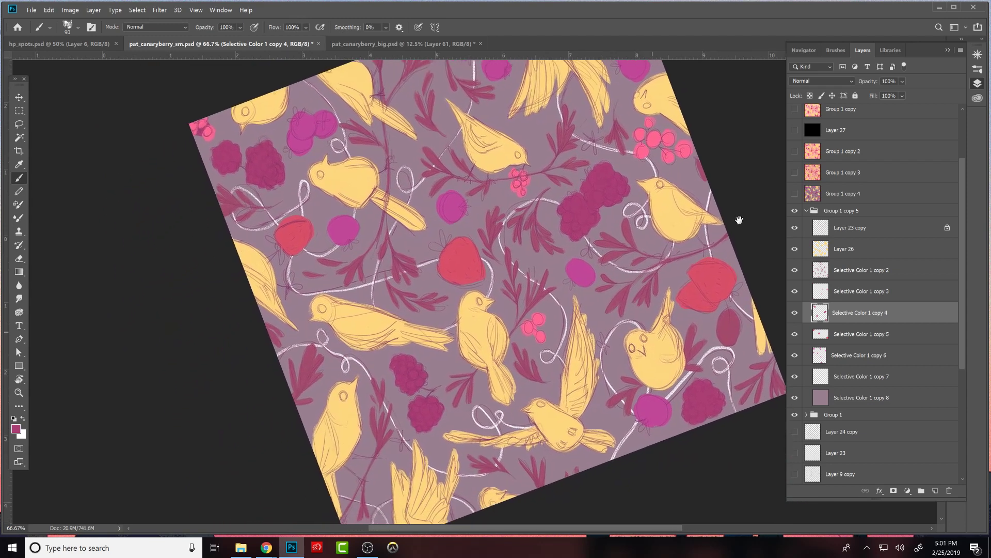
pyautogui.moveTo(676, 369); pyautogui.dragTo(666, 374)
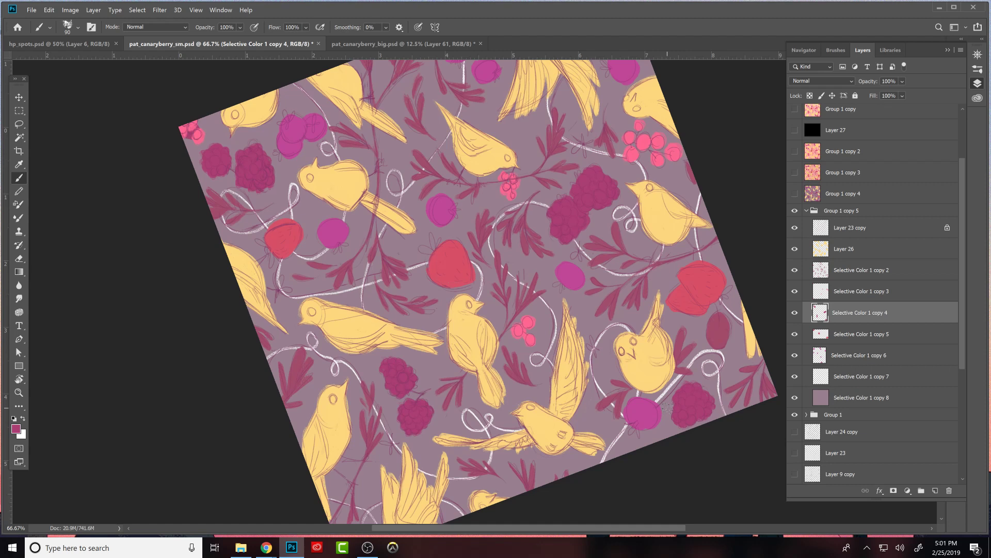
pyautogui.moveTo(692, 405); pyautogui.dragTo(666, 376)
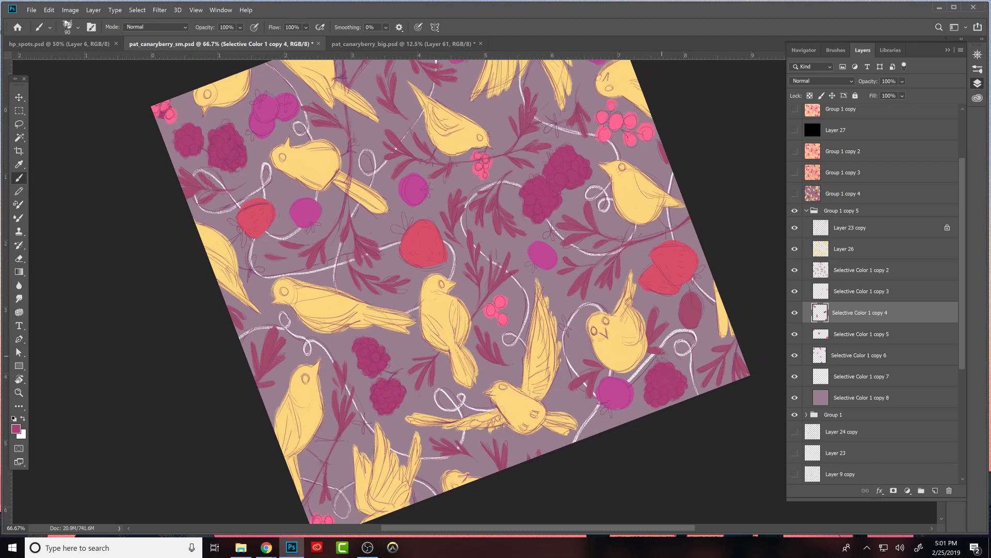
pyautogui.moveTo(674, 395); pyautogui.dragTo(690, 365)
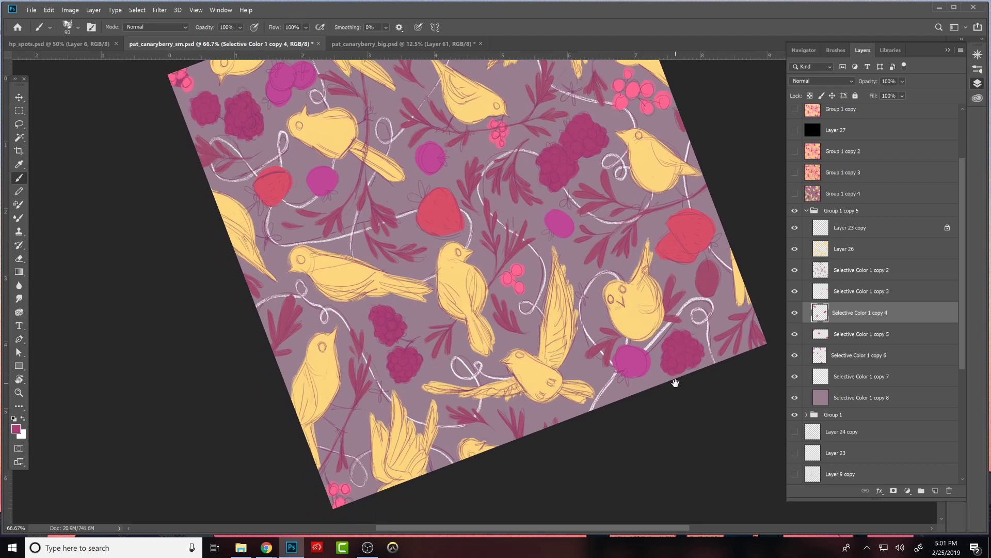
pyautogui.moveTo(693, 381); pyautogui.dragTo(718, 457)
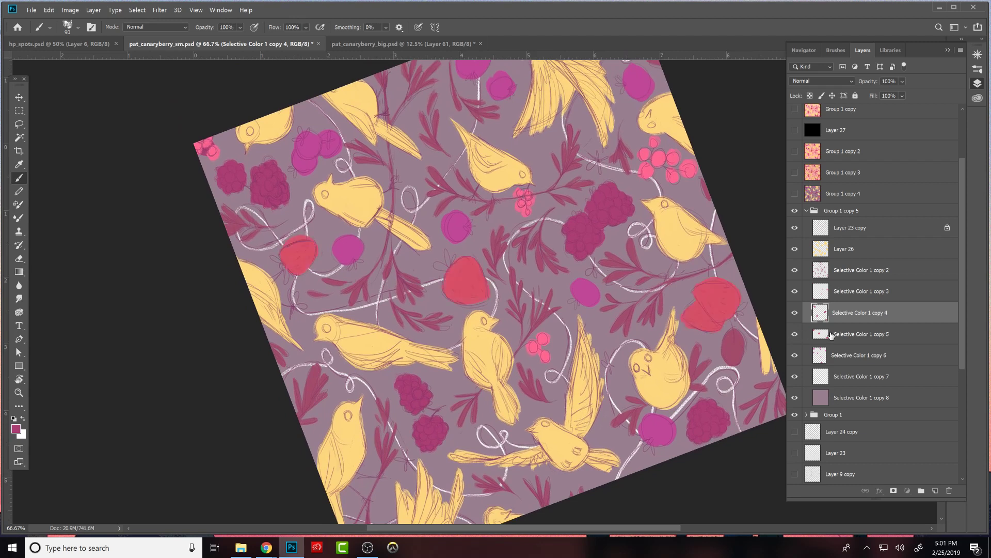
# - On layer Selective Color 1 copy 5, sample the red and clean up the edges of the overlapping red berry pair by erasing and repainting
pyautogui.click(831, 335)
pyautogui.moveTo(737, 314); pyautogui.dragTo(657, 341)
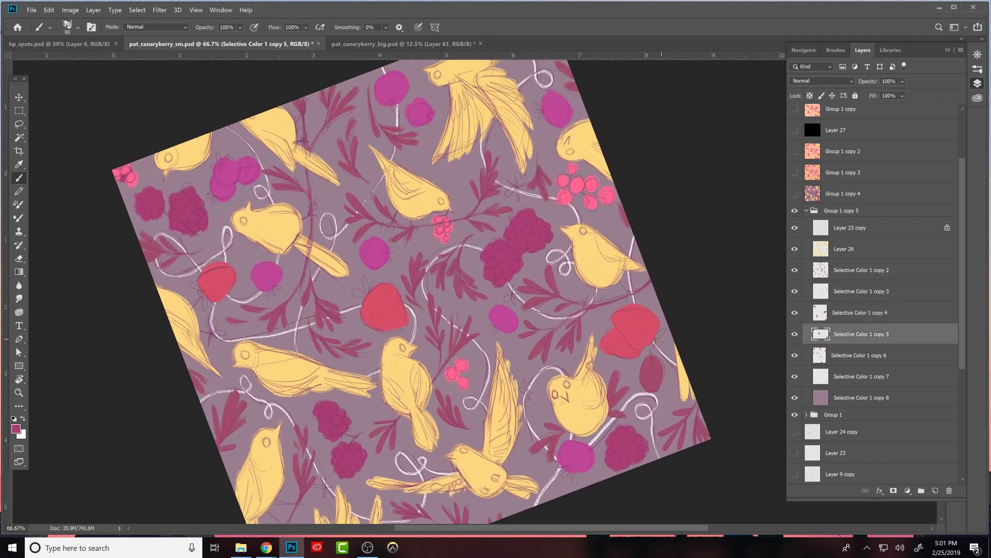
pyautogui.keyDown('alt'); pyautogui.click(633, 318); pyautogui.keyUp('alt')
pyautogui.press('e')
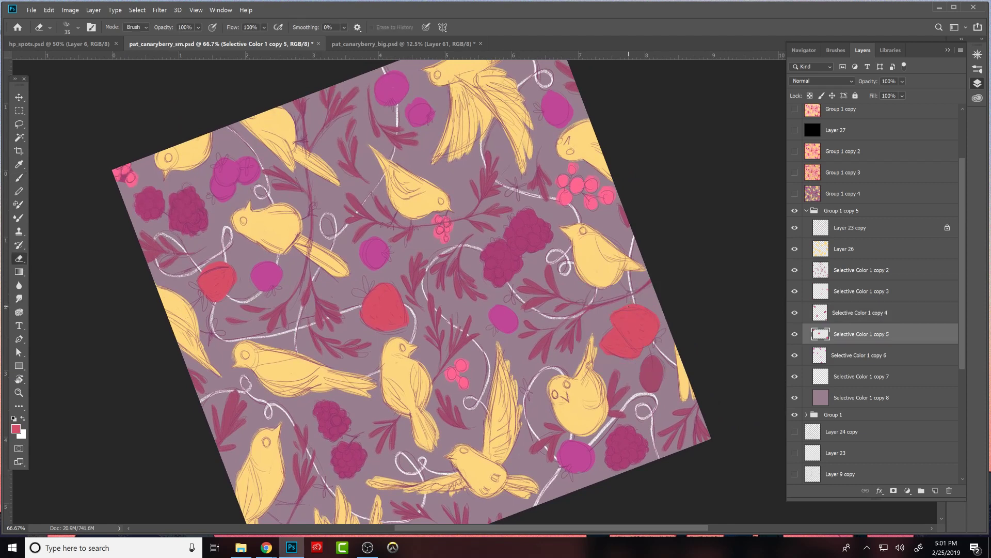
pyautogui.moveTo(646, 308); pyautogui.dragTo(637, 308)
pyautogui.press('b')
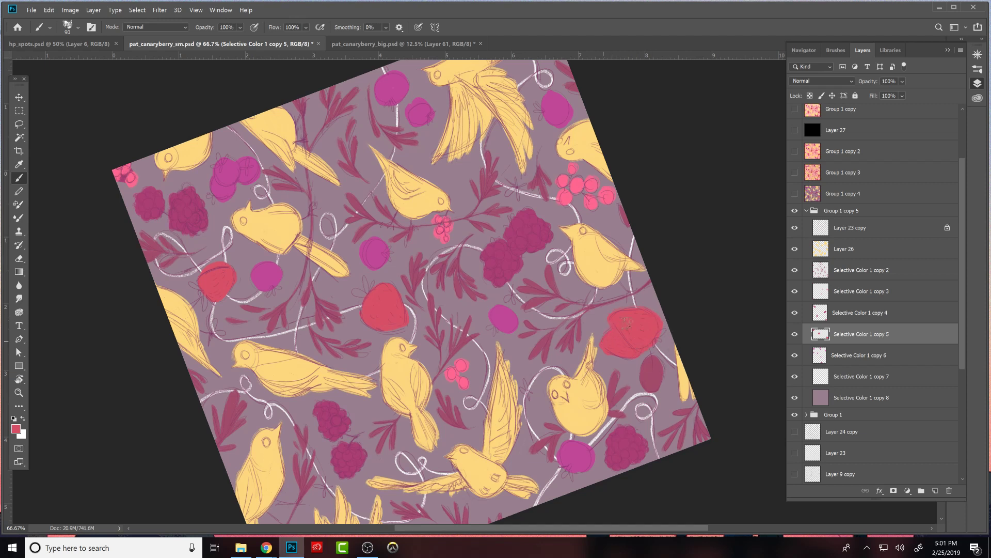
pyautogui.press('e')
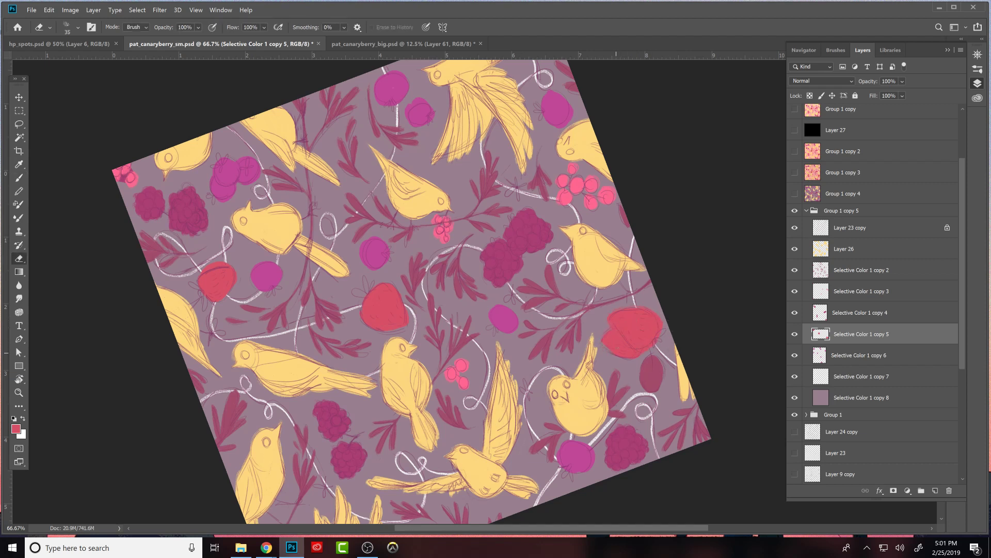
pyautogui.press('b')
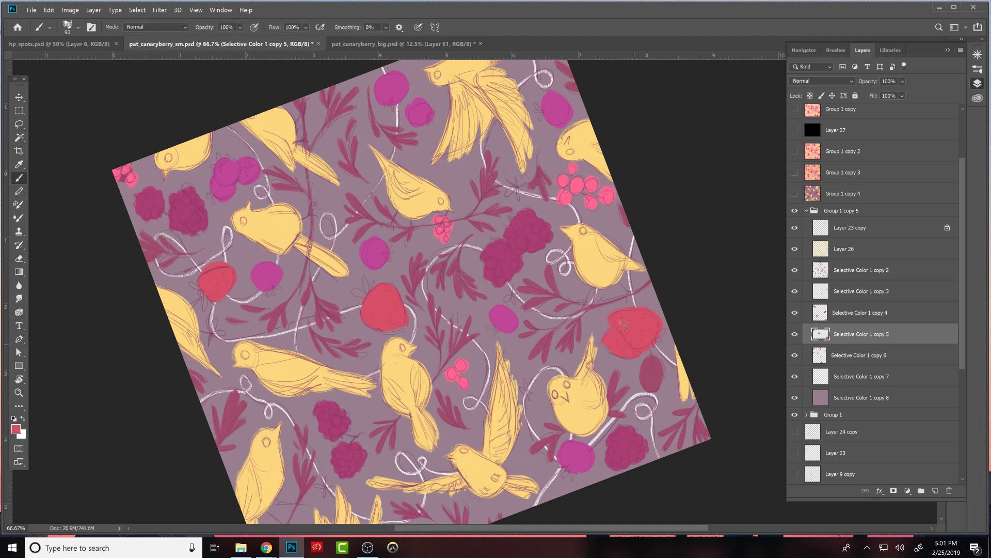
pyautogui.press('e')
pyautogui.press('b')
# - Smooth the central red berry and reshape the small red berry beside the magenta one into a strawberry form with clean edges
pyautogui.moveTo(564, 313); pyautogui.dragTo(673, 340)
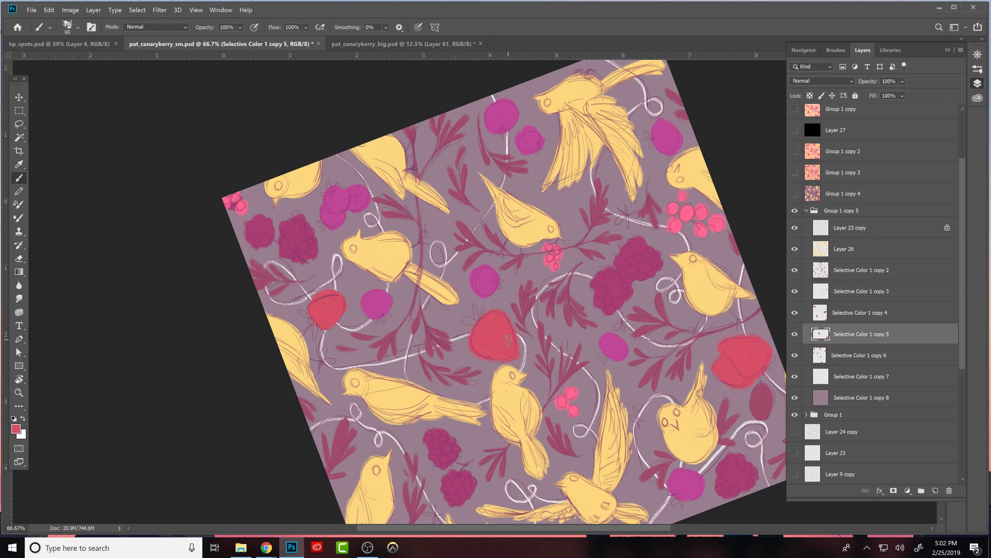
pyautogui.moveTo(562, 399); pyautogui.dragTo(672, 388)
pyautogui.press('e')
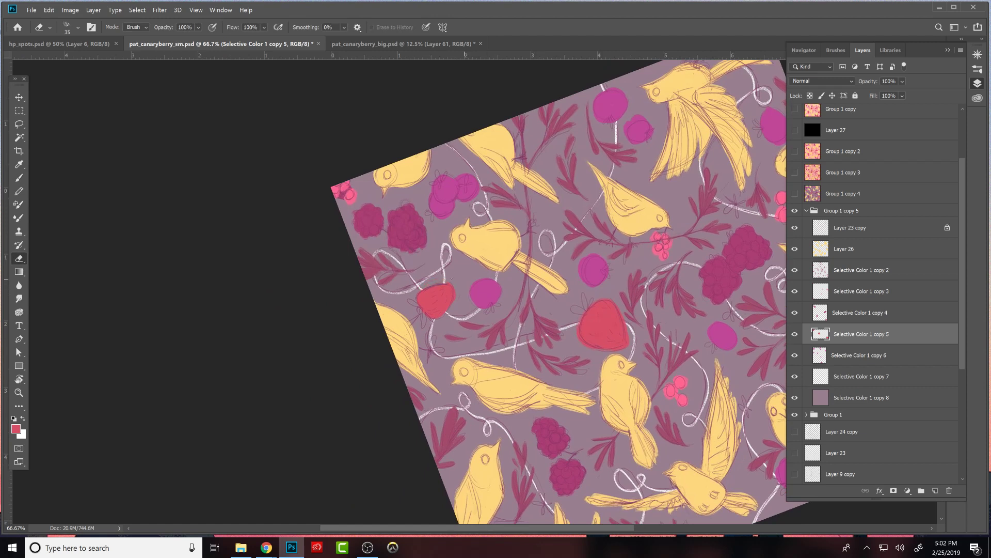
pyautogui.press('b')
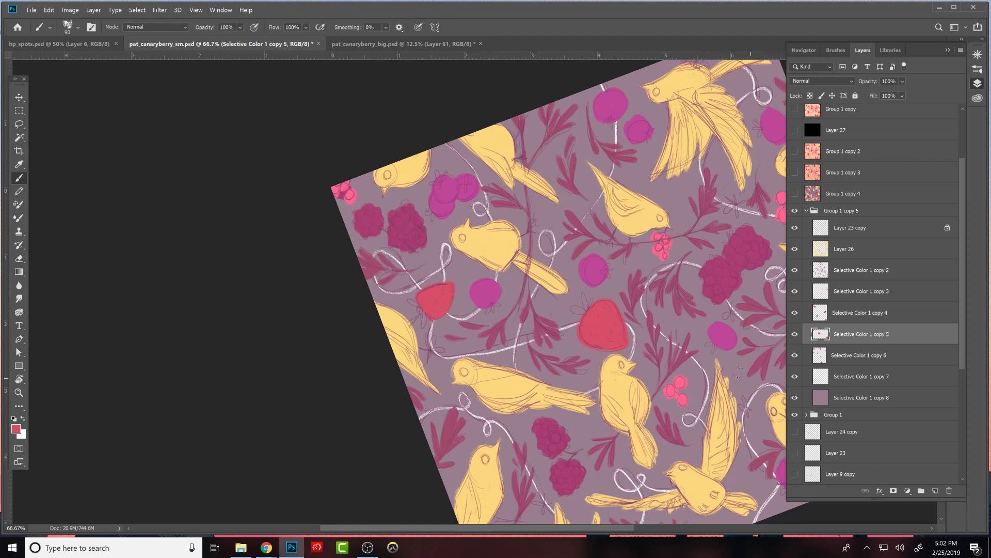
pyautogui.moveTo(735, 310)
pyautogui.mouseDown()
pyautogui.moveTo(651, 322)
pyautogui.moveTo(562, 316)
pyautogui.mouseUp()
pyautogui.moveTo(684, 359); pyautogui.dragTo(706, 277)
pyautogui.moveTo(597, 345)
pyautogui.mouseDown()
pyautogui.moveTo(631, 315)
pyautogui.moveTo(640, 388)
pyautogui.moveTo(613, 374)
pyautogui.mouseUp()
pyautogui.press('e')
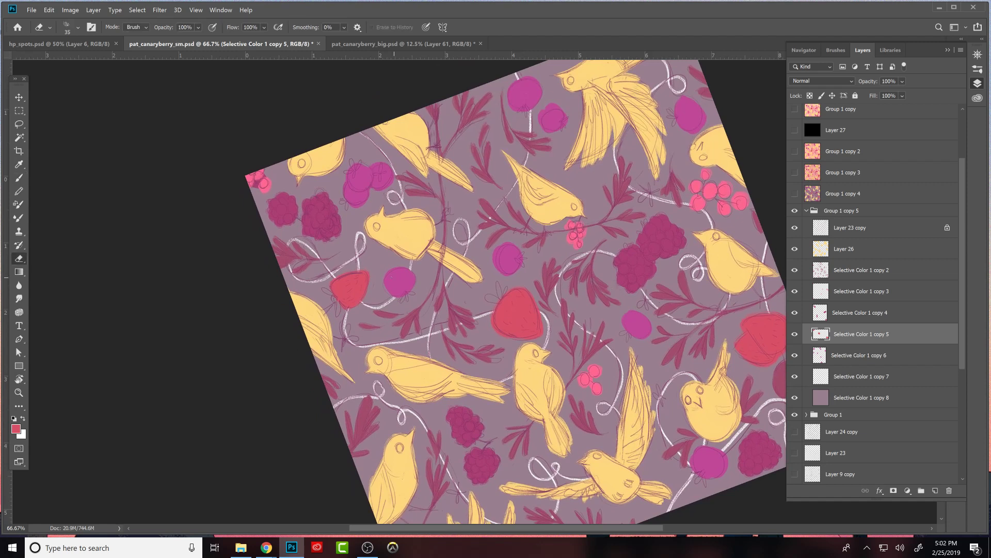
pyautogui.press('b')
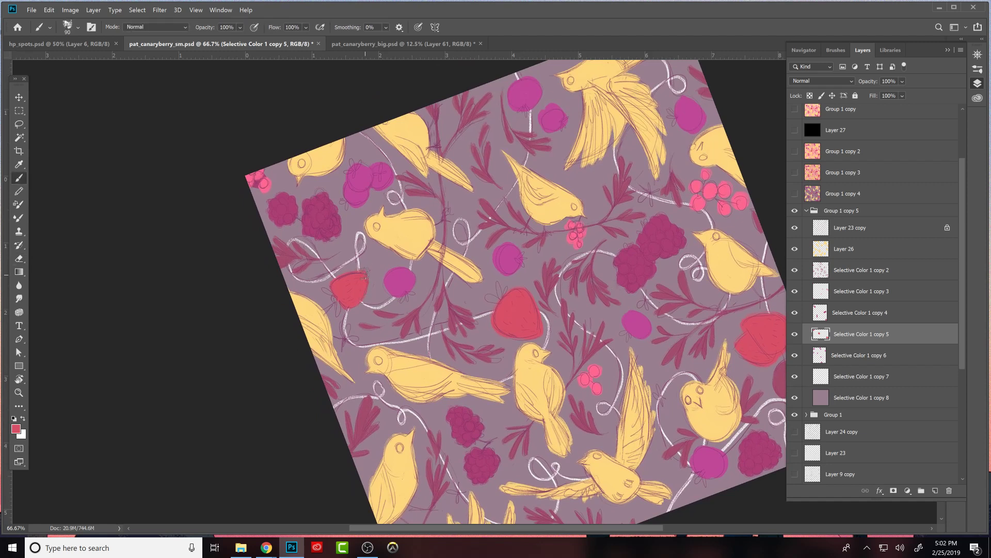
pyautogui.press('e')
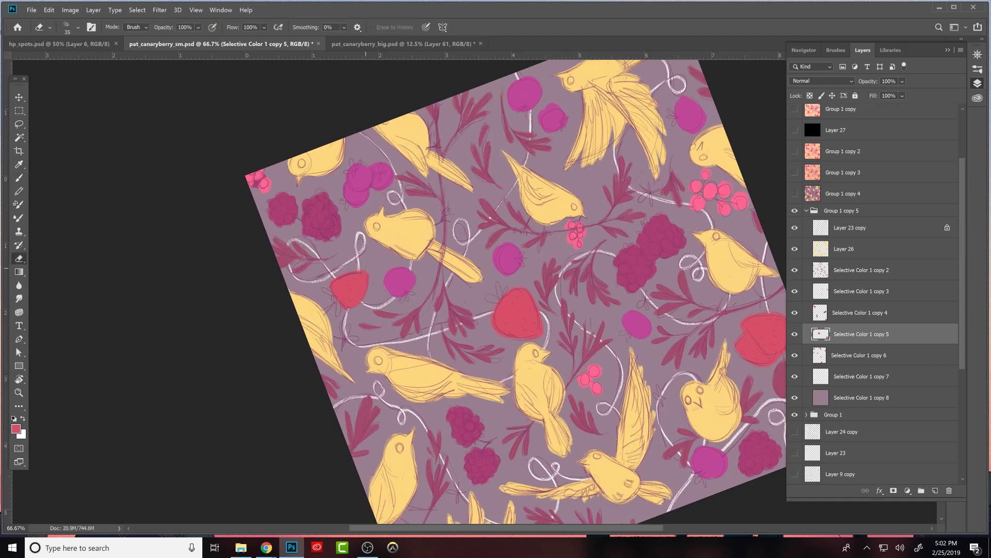
pyautogui.press('b')
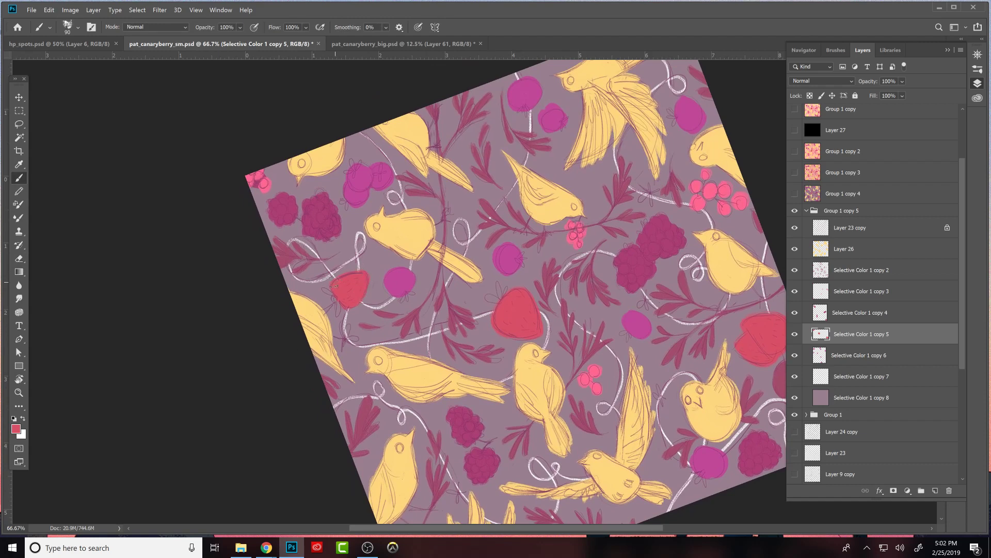
# - Reset the canvas rotation to 0° and bring the lower half of the pattern into view
pyautogui.moveTo(732, 379); pyautogui.dragTo(700, 272)
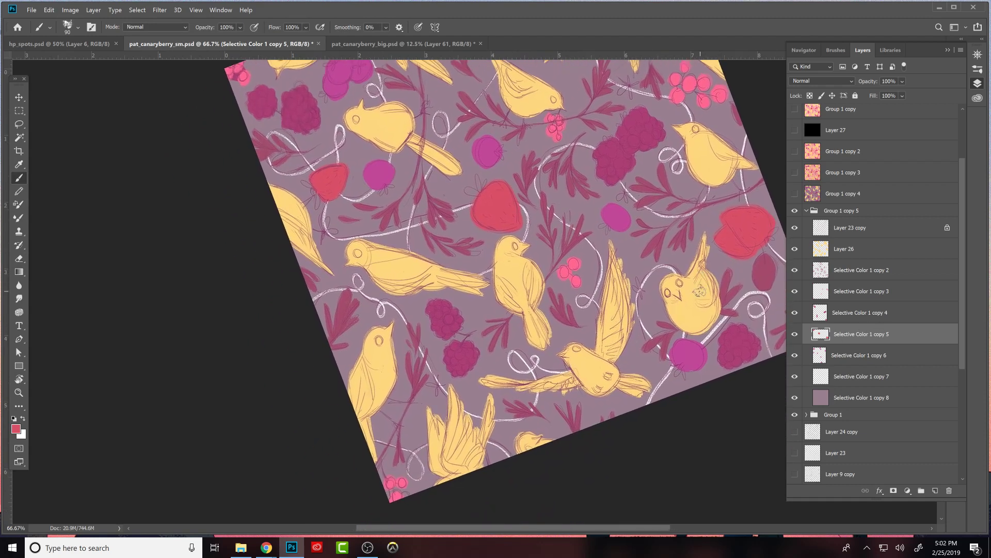
pyautogui.press('r')
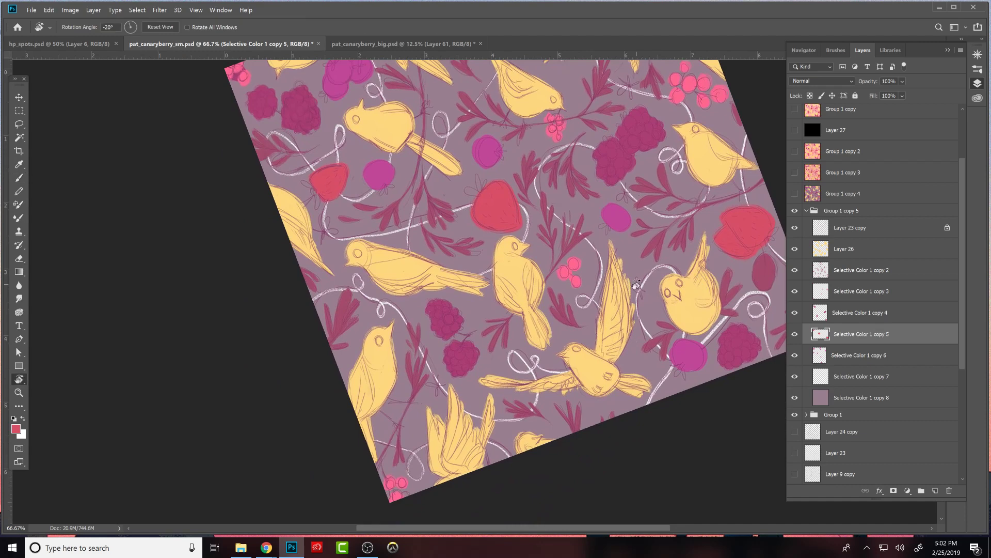
pyautogui.click(159, 27)
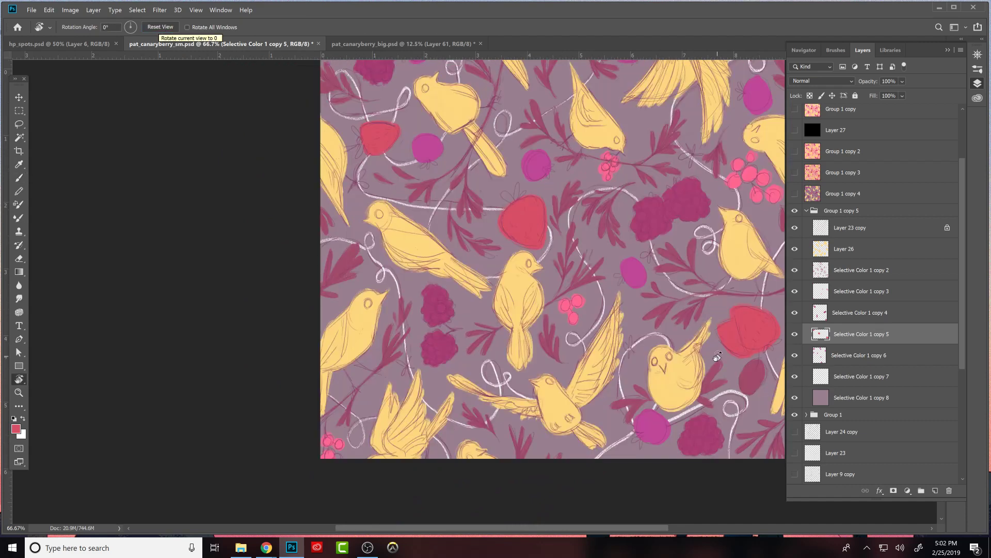
pyautogui.moveTo(728, 366); pyautogui.dragTo(688, 410)
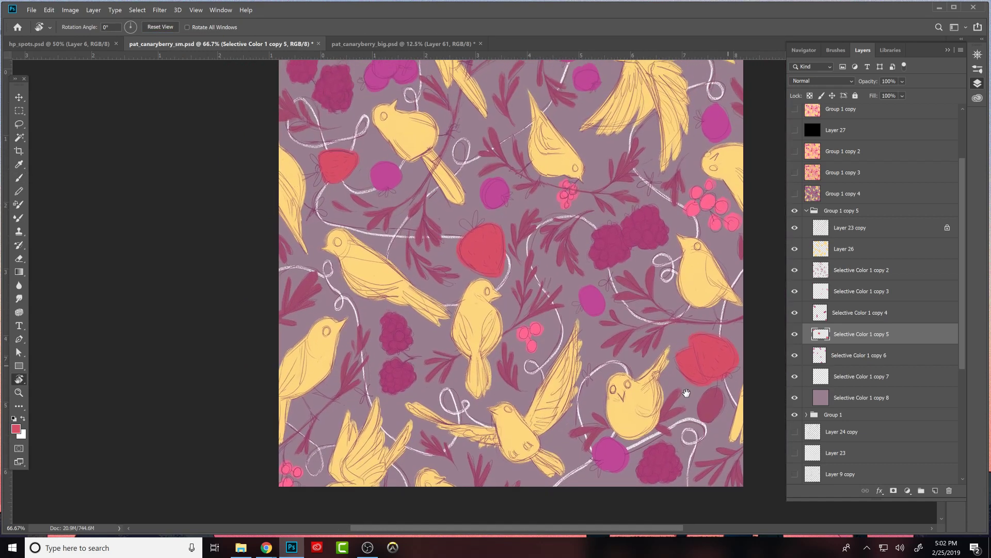
# - Make Selective Color 1 copy 3 the active layer and sample the pink of the small berry cluster as brush colour
pyautogui.click(847, 293)
pyautogui.press('e')
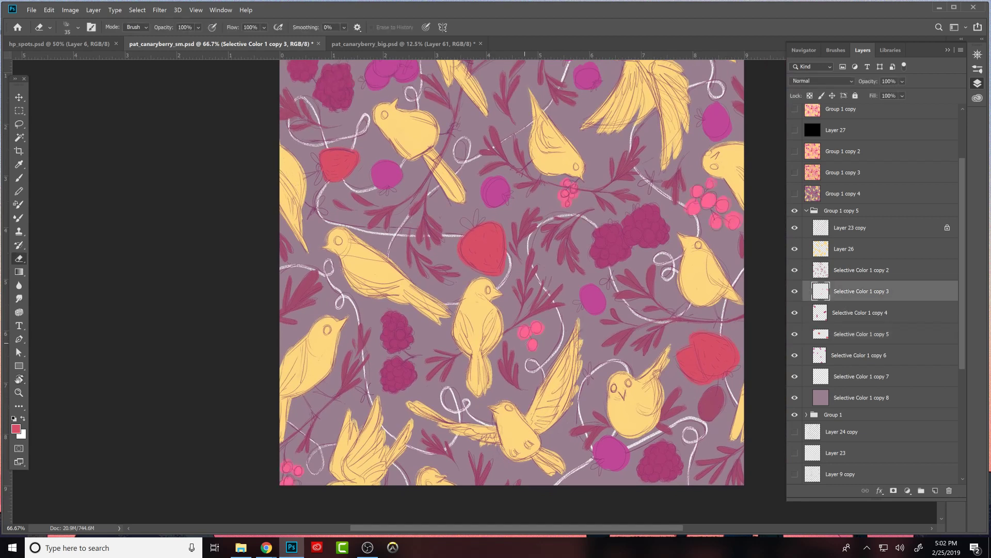
pyautogui.press('b')
pyautogui.keyDown('alt'); pyautogui.click(540, 324); pyautogui.keyUp('alt')
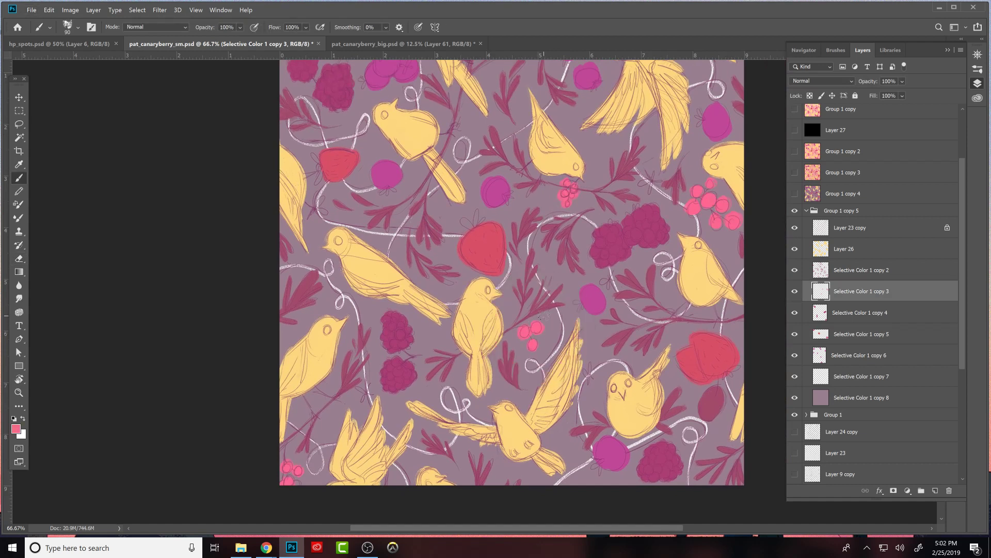
# - Mute the computer's speaker and return to the canvas
pyautogui.click(901, 548)
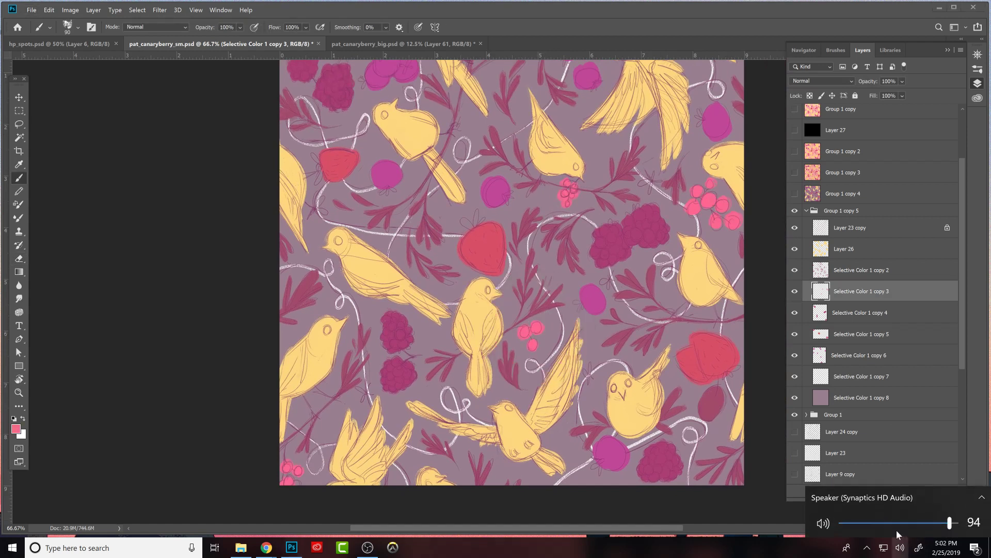
pyautogui.click(824, 523)
pyautogui.click(743, 502)
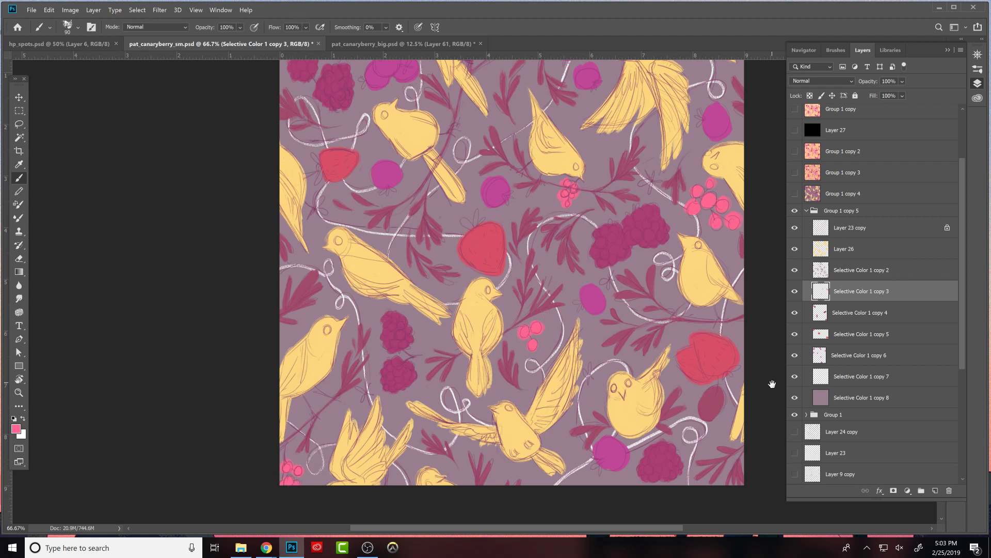
# - Toggle the visibility of layers in Group 1 copy 5 to identify their contents, and make Selective Color 1 copy 6 the active layer
pyautogui.moveTo(746, 398); pyautogui.dragTo(728, 420)
pyautogui.moveTo(722, 377); pyautogui.dragTo(729, 455)
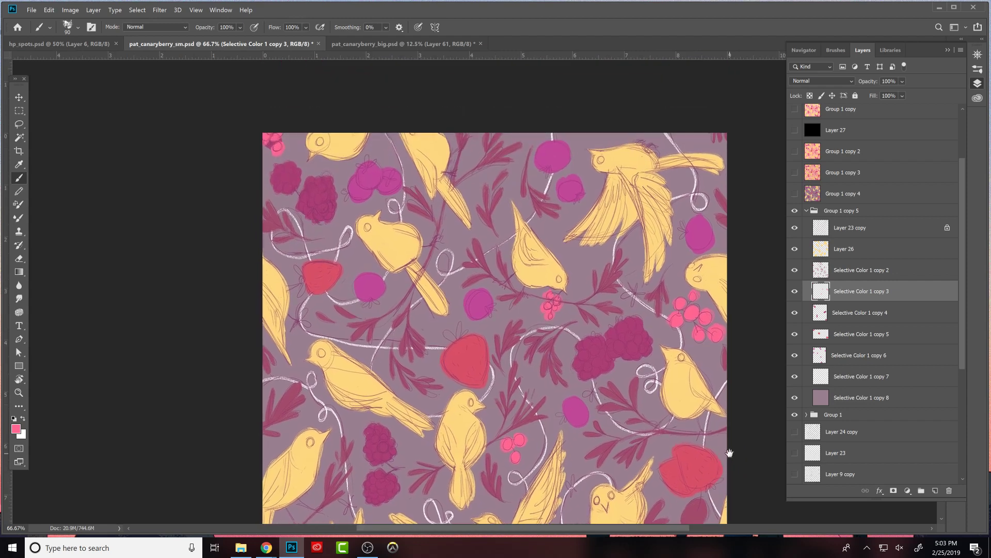
pyautogui.moveTo(747, 364); pyautogui.dragTo(790, 220)
pyautogui.click(795, 249)
pyautogui.click(794, 249)
pyautogui.click(795, 292)
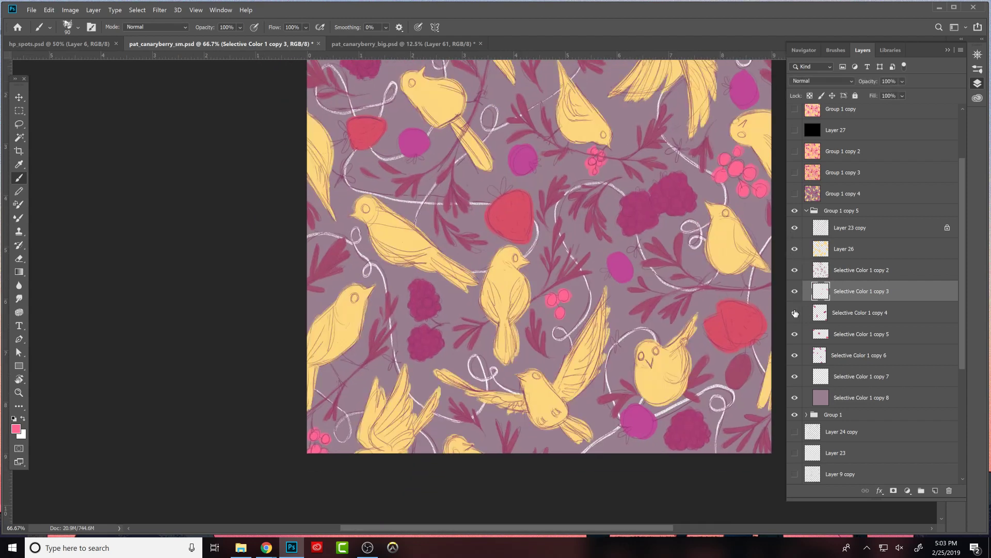
pyautogui.click(796, 334)
pyautogui.click(796, 334)
pyautogui.click(796, 334)
pyautogui.click(795, 334)
pyautogui.click(794, 355)
pyautogui.click(794, 355)
pyautogui.click(794, 355)
pyautogui.click(794, 355)
pyautogui.click(857, 356)
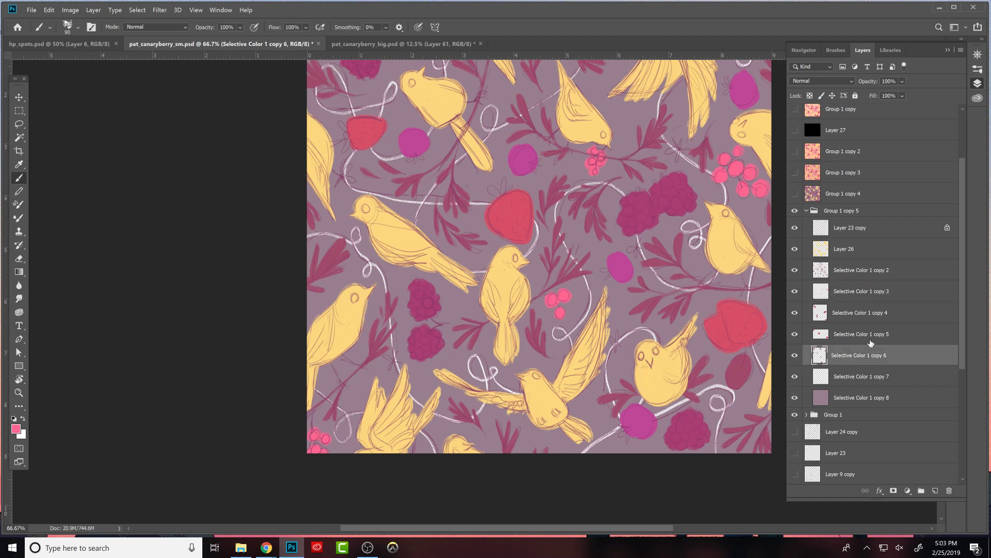
# - Toggle the visibility of Selective Color 1 copy 6 to identify which berries it contains
pyautogui.moveTo(690, 408); pyautogui.dragTo(617, 457)
pyautogui.click(795, 355)
pyautogui.click(795, 355)
pyautogui.click(795, 356)
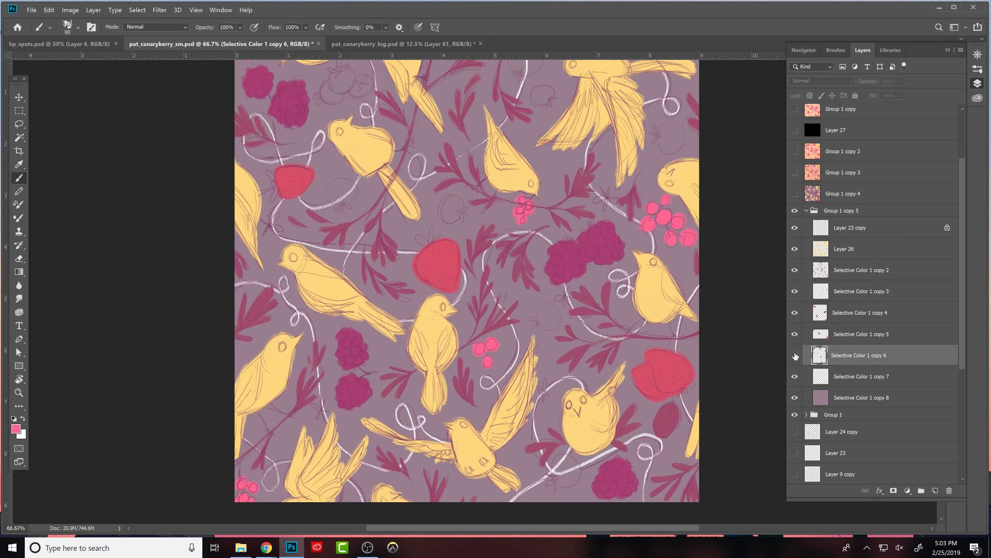
# - Try a Hue/Saturation adjustment clipped to the yellow bird layer, compare it on and off, and delete it
pyautogui.click(832, 250)
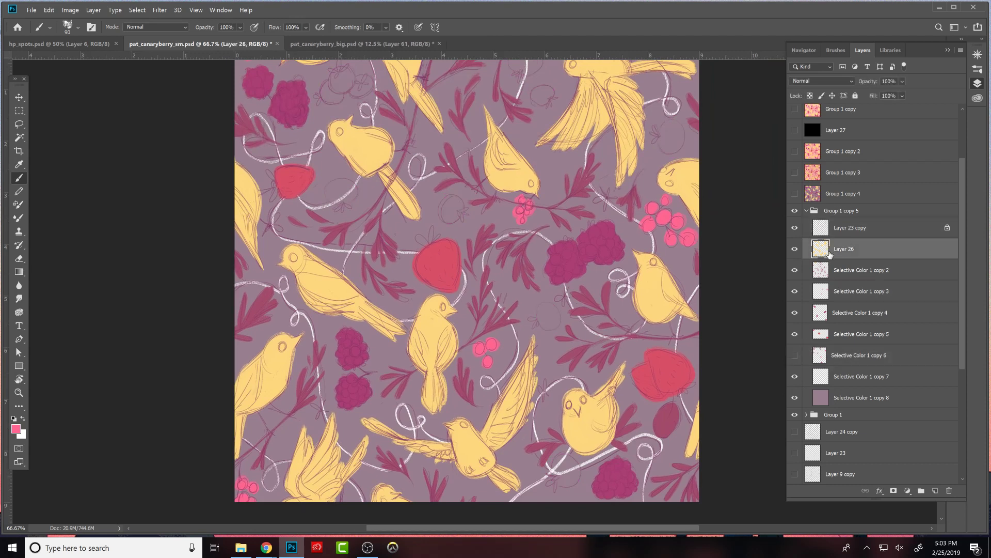
pyautogui.click(908, 491)
pyautogui.click(932, 392)
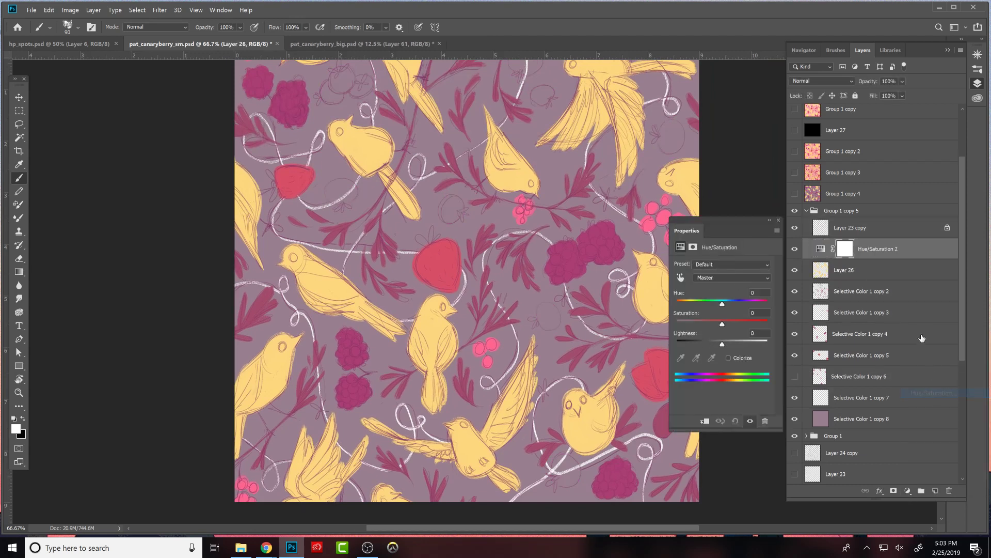
pyautogui.keyDown('alt'); pyautogui.click(810, 264); pyautogui.keyUp('alt')
pyautogui.moveTo(722, 324)
pyautogui.mouseDown()
pyautogui.moveTo(753, 324)
pyautogui.moveTo(725, 306)
pyautogui.mouseUp()
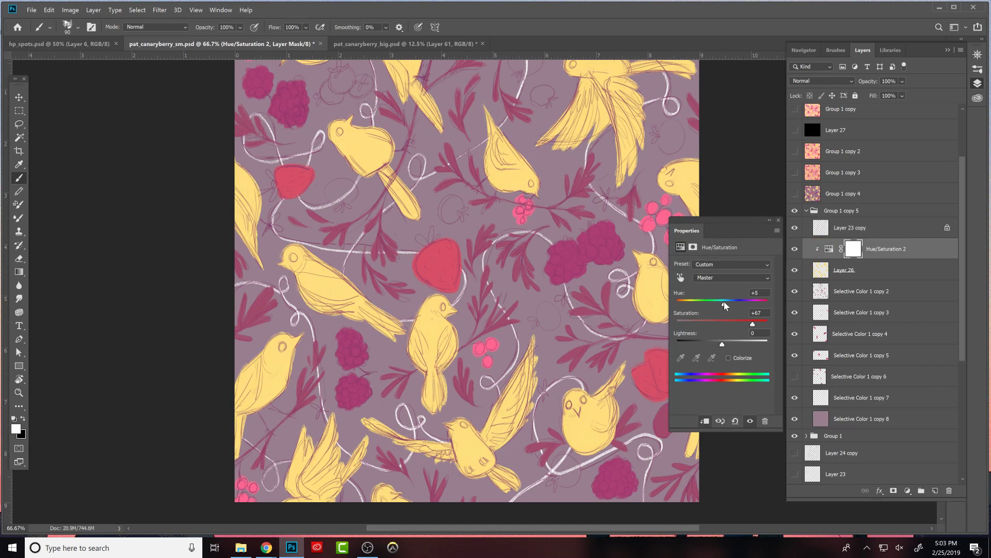
pyautogui.moveTo(748, 324); pyautogui.dragTo(721, 347)
pyautogui.click(778, 220)
pyautogui.click(795, 249)
pyautogui.click(795, 248)
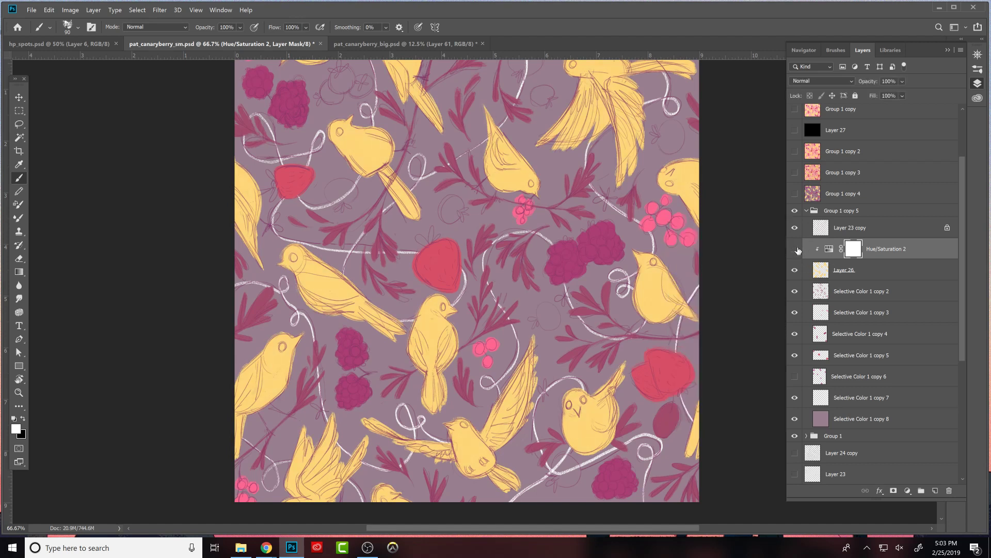
pyautogui.click(842, 249)
pyautogui.press('Delete')
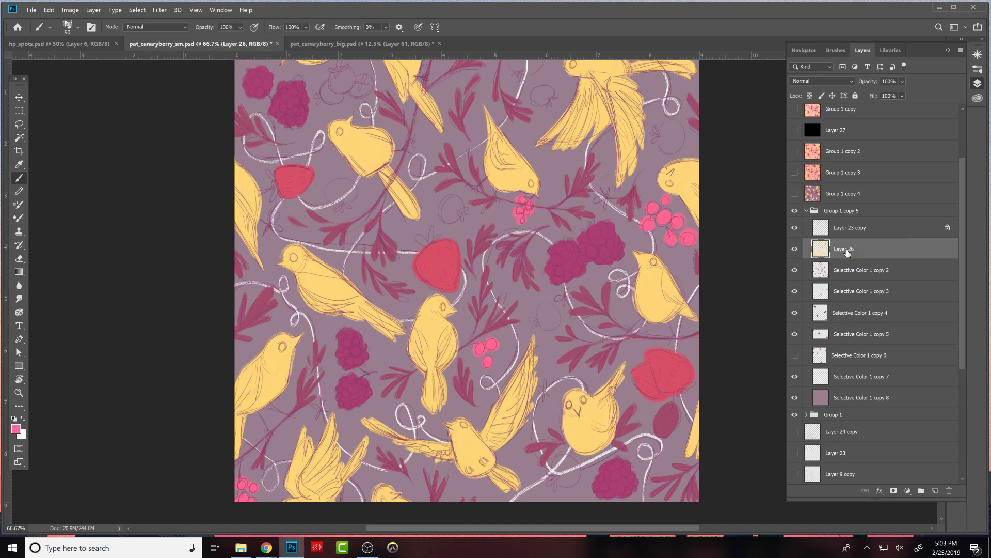
# - Show Selective Color 1 copy 6, make it the active layer and lock its transparent pixels
pyautogui.click(795, 335)
pyautogui.click(796, 334)
pyautogui.click(796, 356)
pyautogui.click(795, 356)
pyautogui.click(796, 356)
pyautogui.click(846, 355)
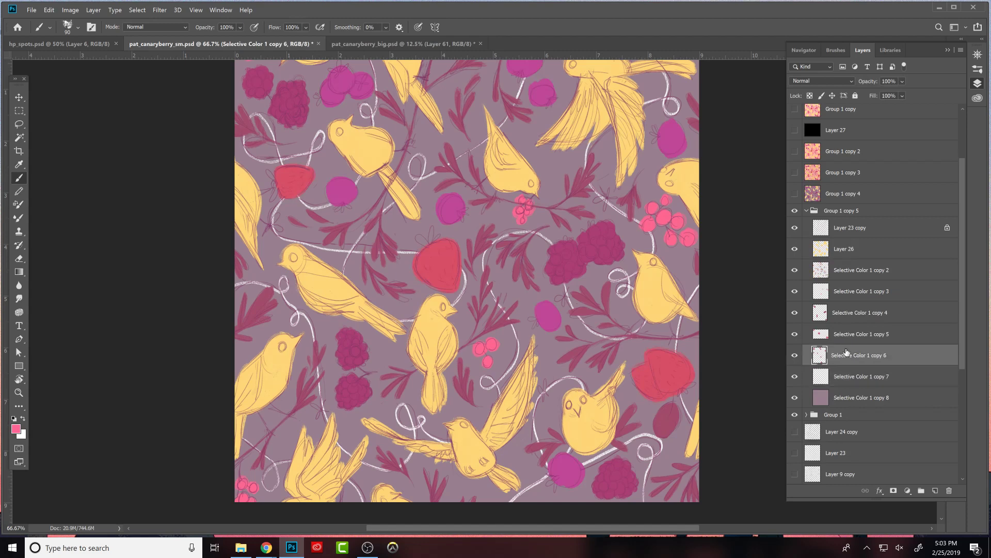
pyautogui.click(809, 96)
# - Recolour the round magenta berries on Selective Color 1 copy 6 to purple a55098
pyautogui.press('i')
pyautogui.click(16, 428)
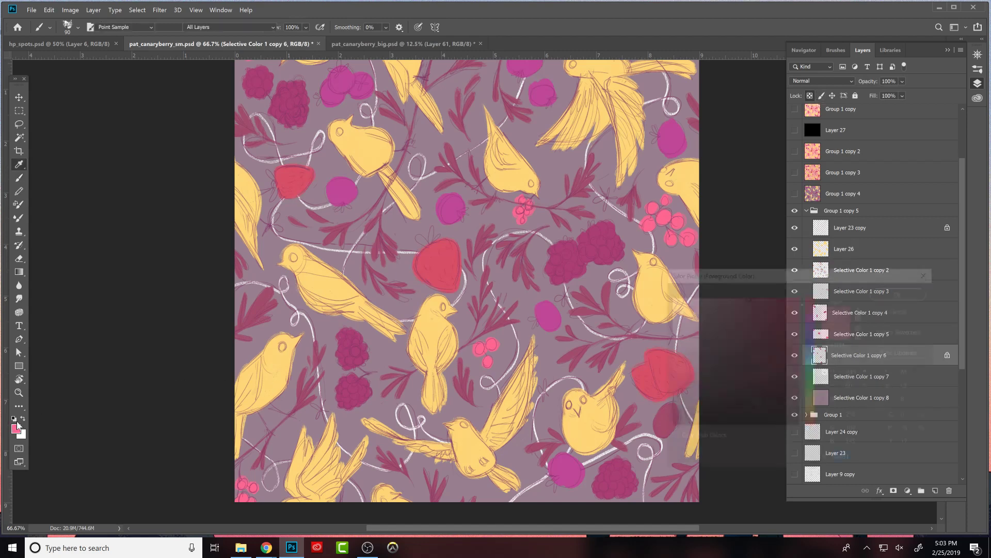
pyautogui.click(750, 328)
pyautogui.click(736, 343)
pyautogui.click(886, 293)
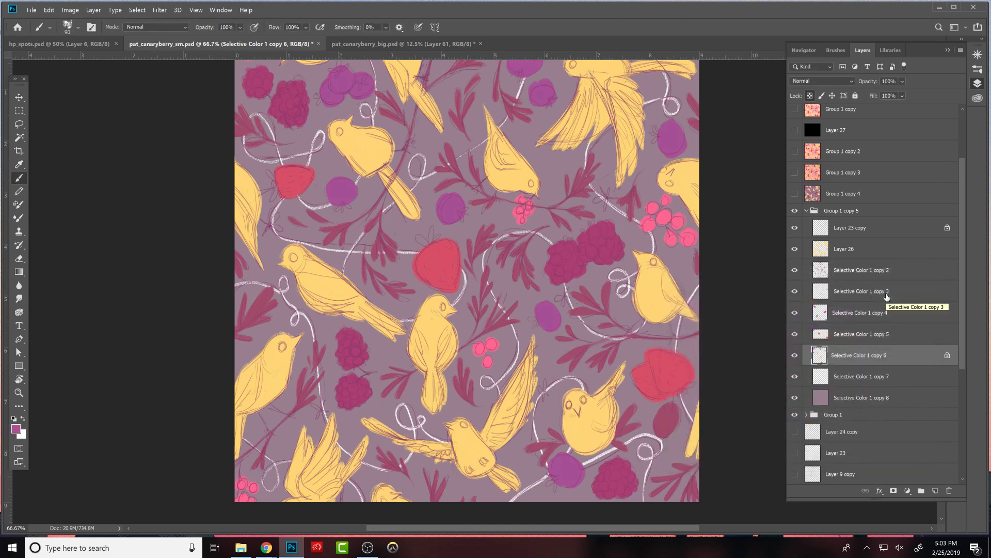
# - Recolour the round berries on Selective Color 1 copy 6 to a more muted purple and check them without the sketch lines
pyautogui.click(794, 130)
pyautogui.click(795, 131)
pyautogui.click(795, 355)
pyautogui.click(795, 355)
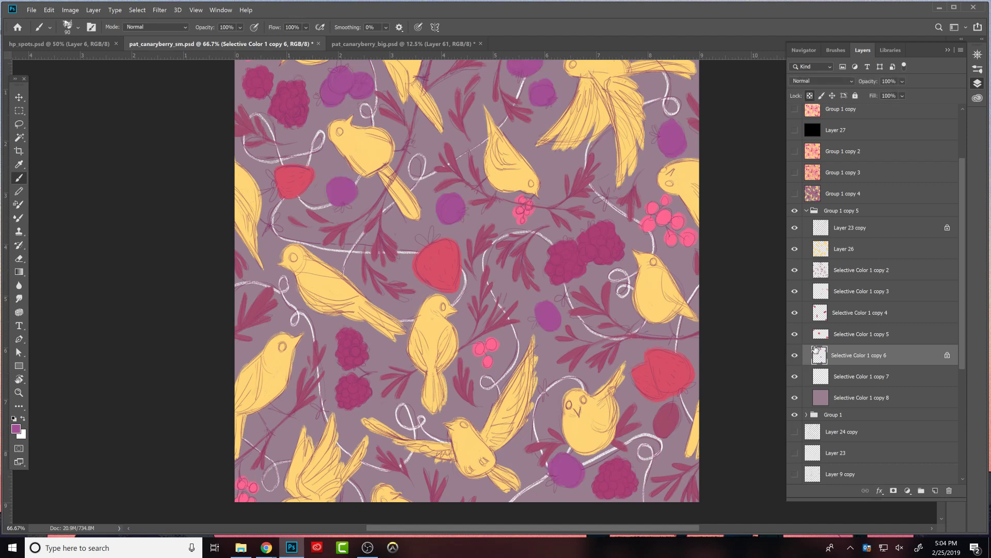
pyautogui.click(16, 428)
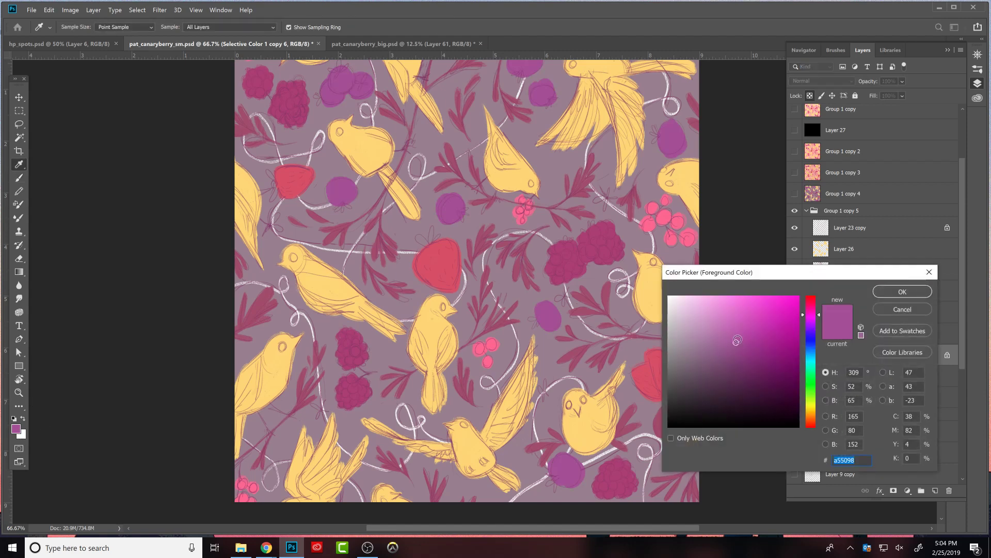
pyautogui.click(821, 313)
pyautogui.moveTo(821, 312); pyautogui.dragTo(819, 311)
pyautogui.moveTo(736, 345); pyautogui.dragTo(719, 349)
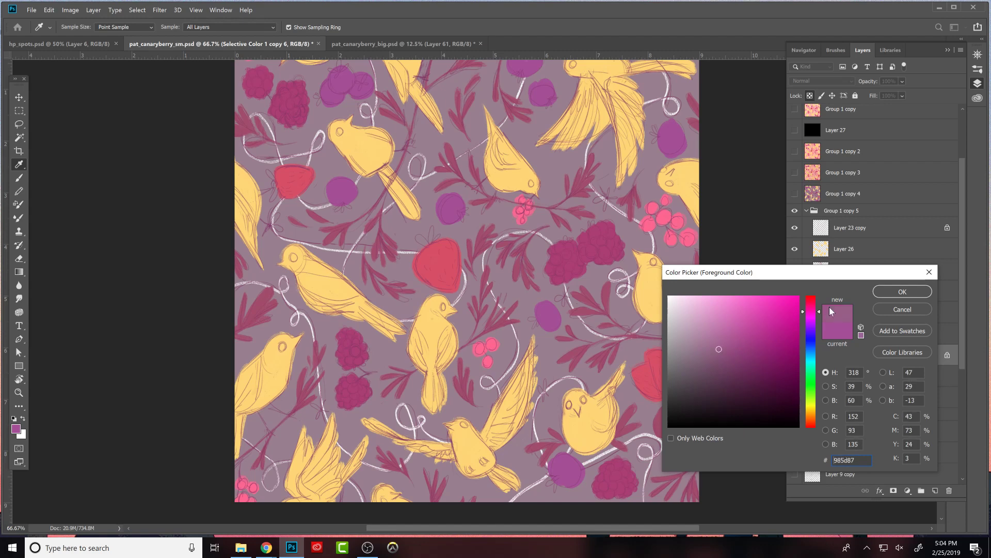
pyautogui.click(888, 294)
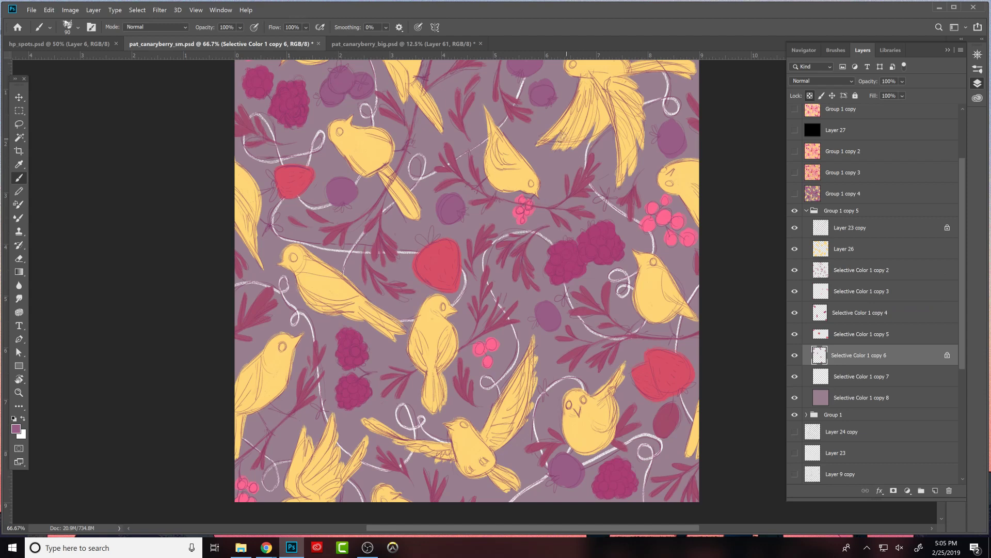
pyautogui.click(798, 228)
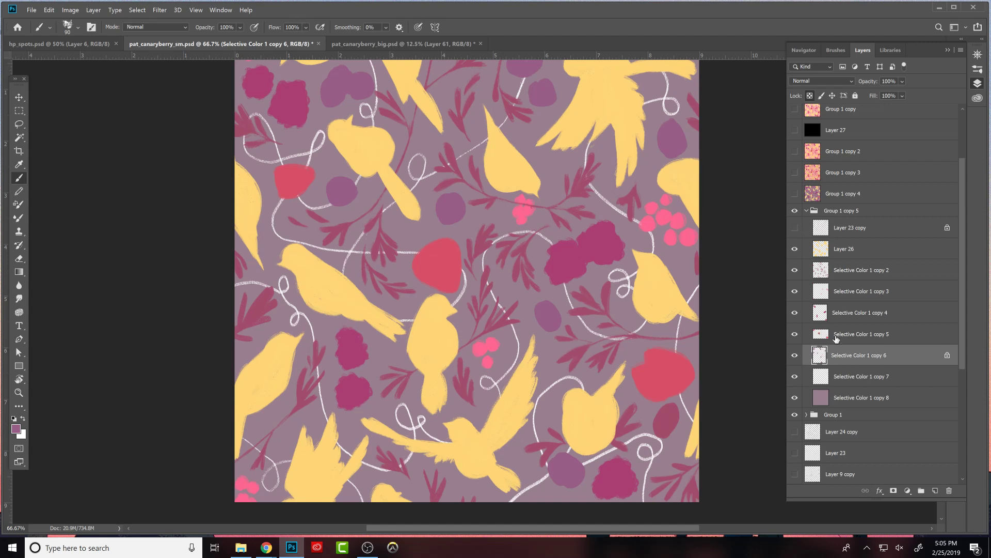
pyautogui.click(794, 227)
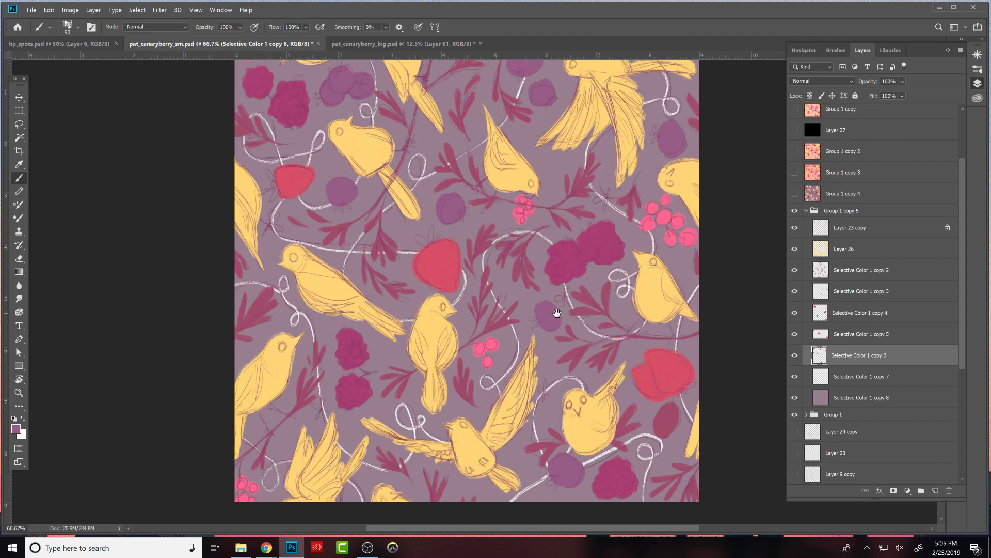
# - Paint crowns onto the round purple berries in the upper and middle pattern, varying the brush size and toggling Layer 27 to check values
pyautogui.press('[')
pyautogui.press('[')
pyautogui.press('[')
pyautogui.click(795, 131)
pyautogui.click(795, 130)
pyautogui.press(']')
pyautogui.press(']')
pyautogui.press(']')
pyautogui.press(']')
pyautogui.press('[')
pyautogui.press('[')
pyautogui.moveTo(340, 184); pyautogui.dragTo(341, 195)
pyautogui.press('[')
pyautogui.press('[')
pyautogui.press('[')
# - Reshape the purple berry beneath the forward-facing bird with the eraser and repaint its outline in the same purple
pyautogui.moveTo(701, 376); pyautogui.dragTo(644, 281)
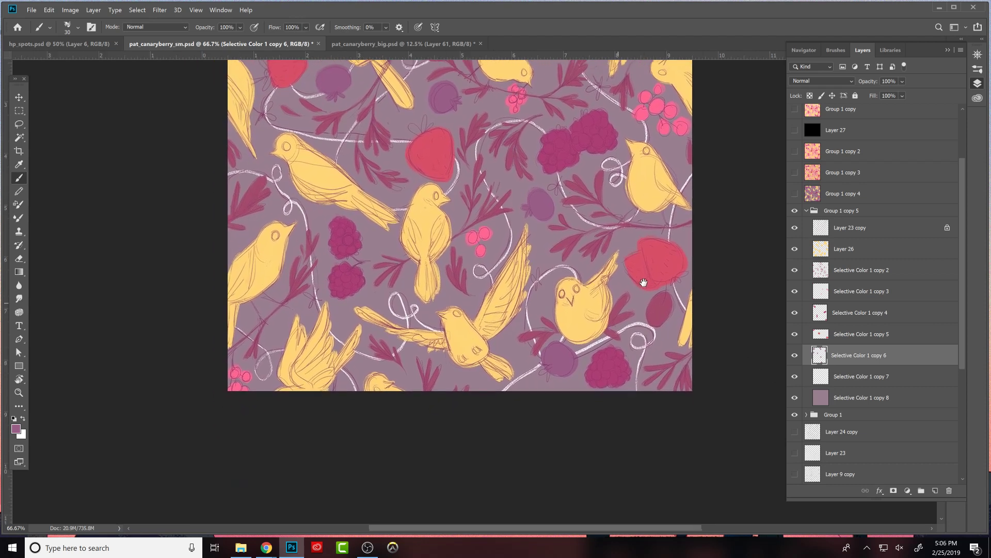
pyautogui.press('e')
pyautogui.moveTo(540, 360); pyautogui.dragTo(576, 356)
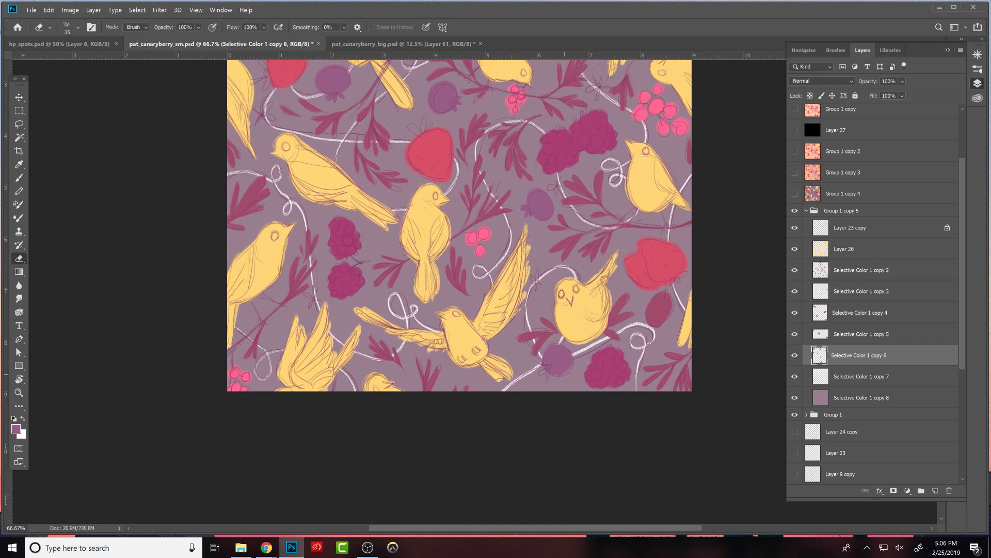
pyautogui.press('b')
pyautogui.press(']')
pyautogui.press(']')
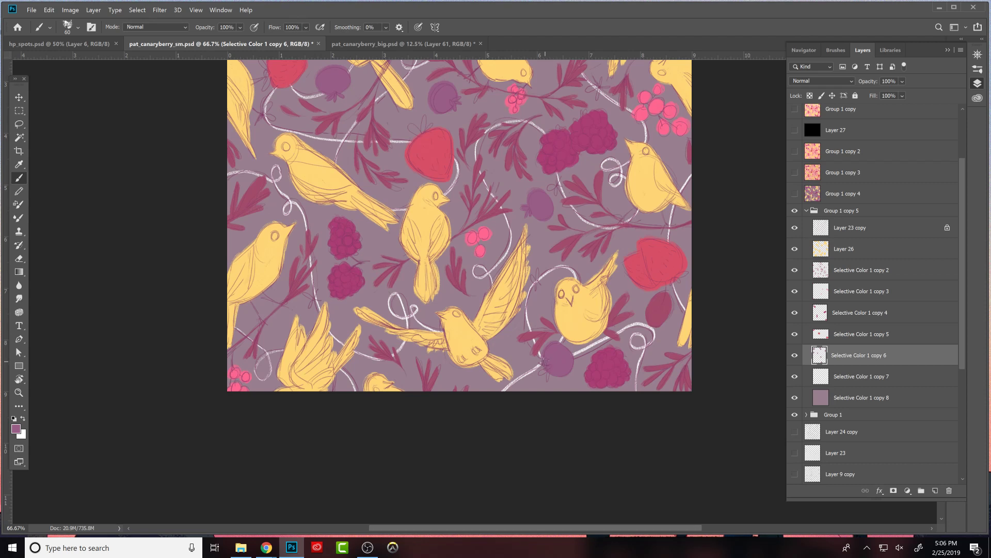
pyautogui.press('[')
pyautogui.press('[')
pyautogui.press('[')
# - Reshape the two purple berries beside the flying bird at the pattern's upper edge, alternating between brush and eraser
pyautogui.moveTo(607, 275); pyautogui.dragTo(665, 474)
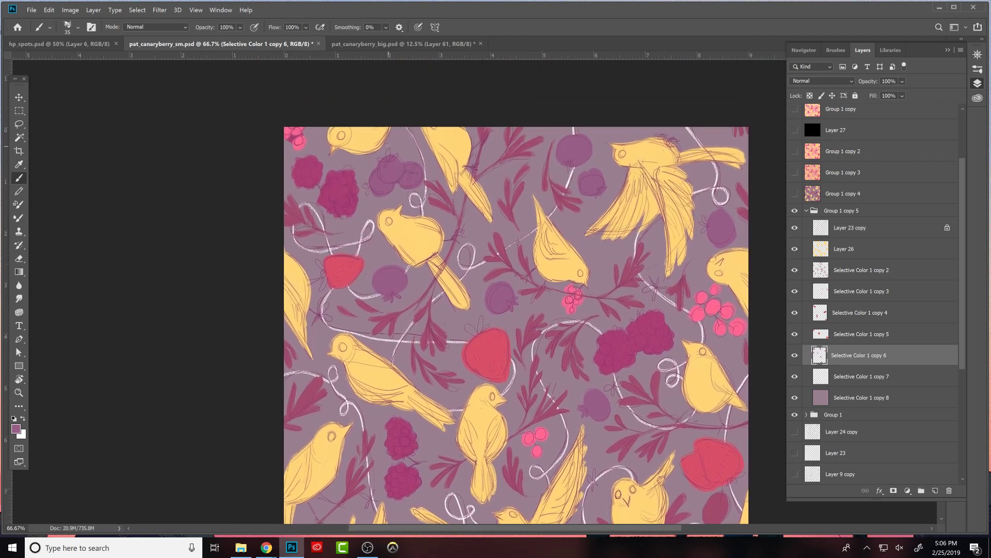
pyautogui.press(']')
pyautogui.press(']')
pyautogui.press('e')
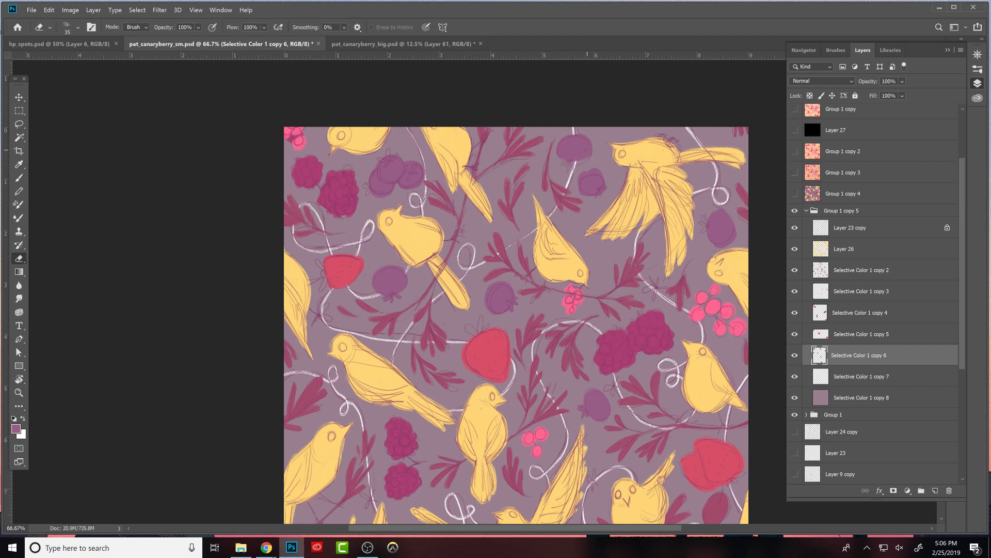
pyautogui.press('b')
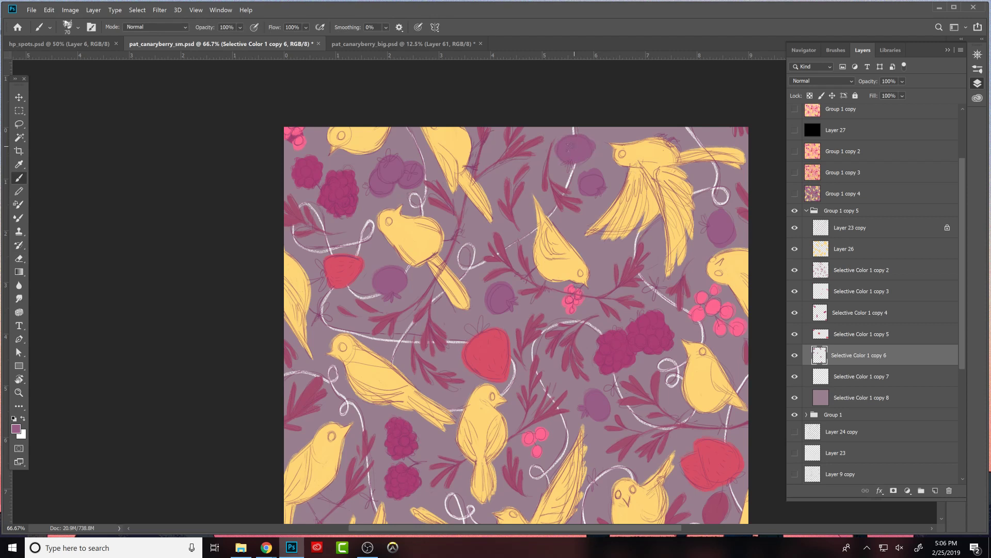
pyautogui.press('e')
pyautogui.press('b')
pyautogui.moveTo(570, 165); pyautogui.dragTo(569, 168)
pyautogui.press('e')
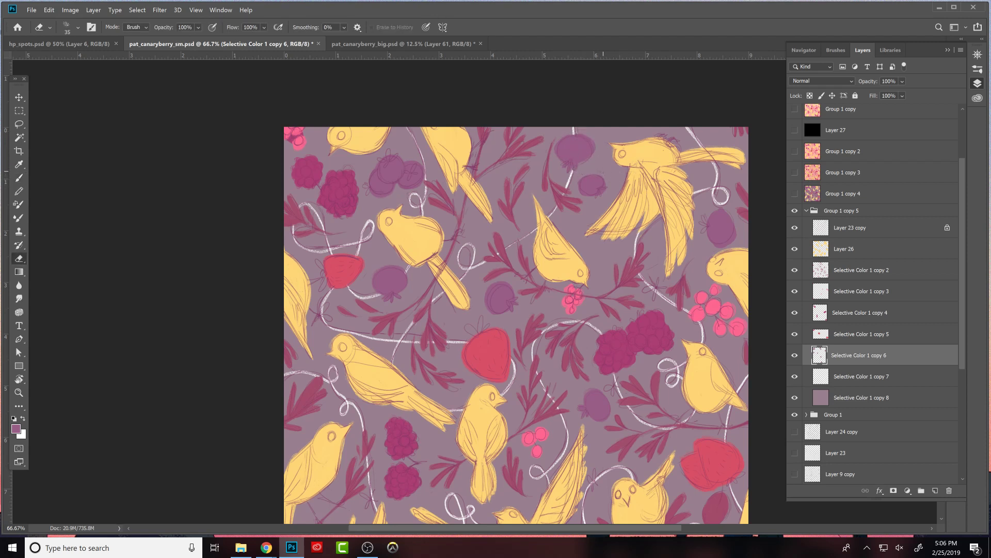
pyautogui.press('b')
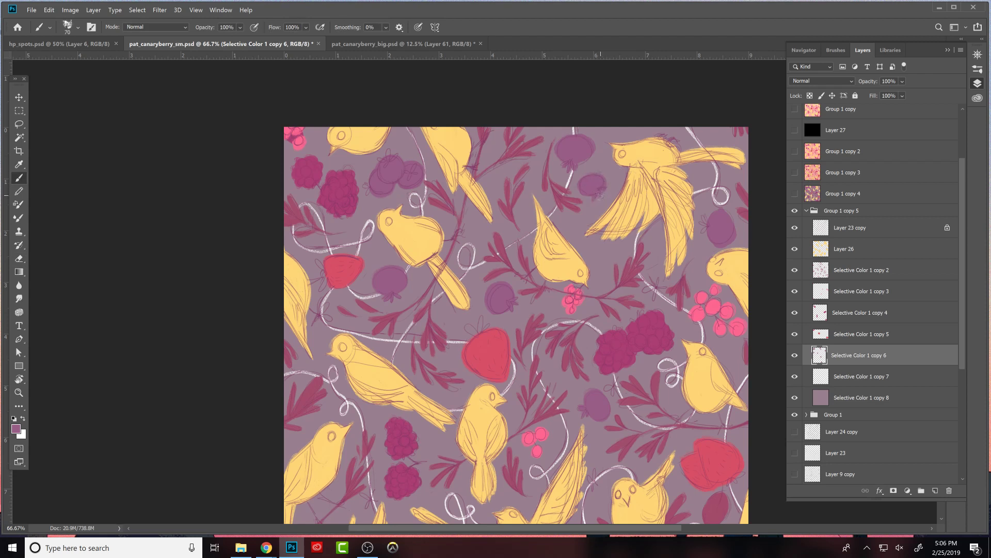
pyautogui.press('e')
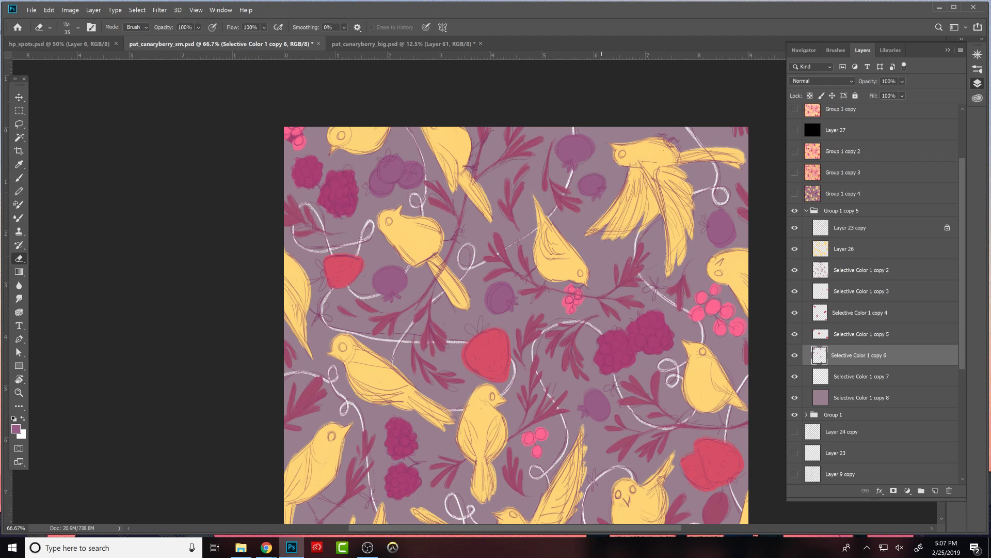
pyautogui.press('b')
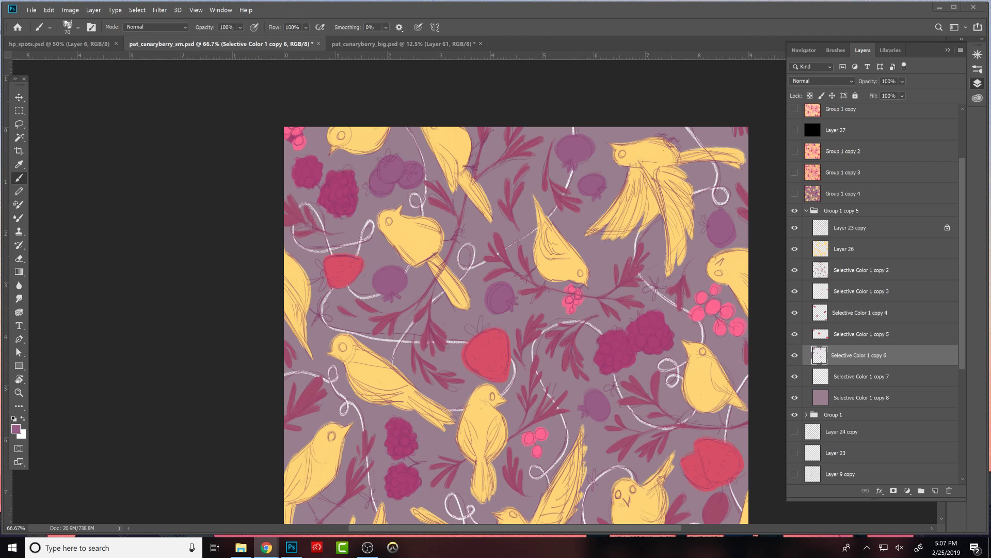
# - Read the Twitch stream chat and switch back to the pattern in Photoshop
pyautogui.moveTo(626, 0); pyautogui.dragTo(545, 0)
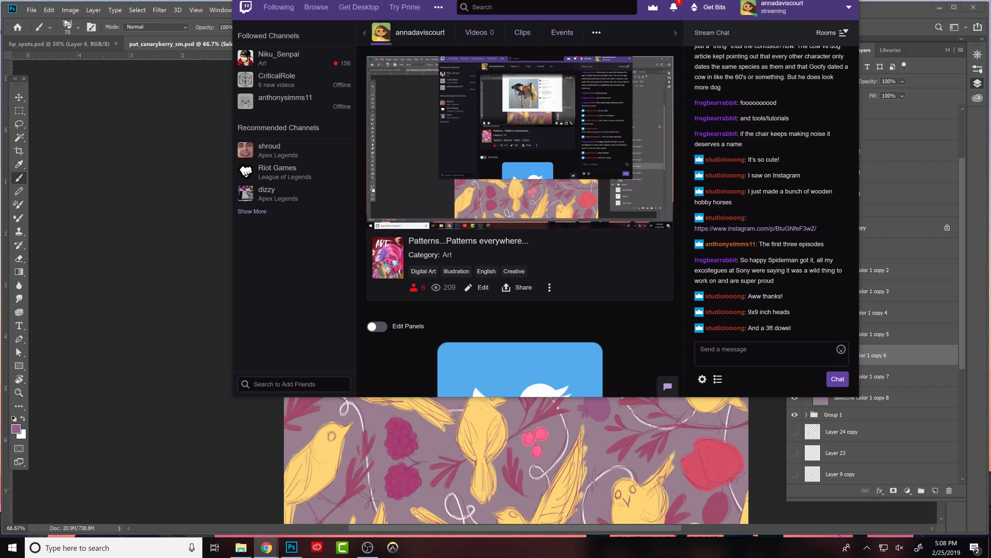
pyautogui.hotkey('alt', 'Tab')
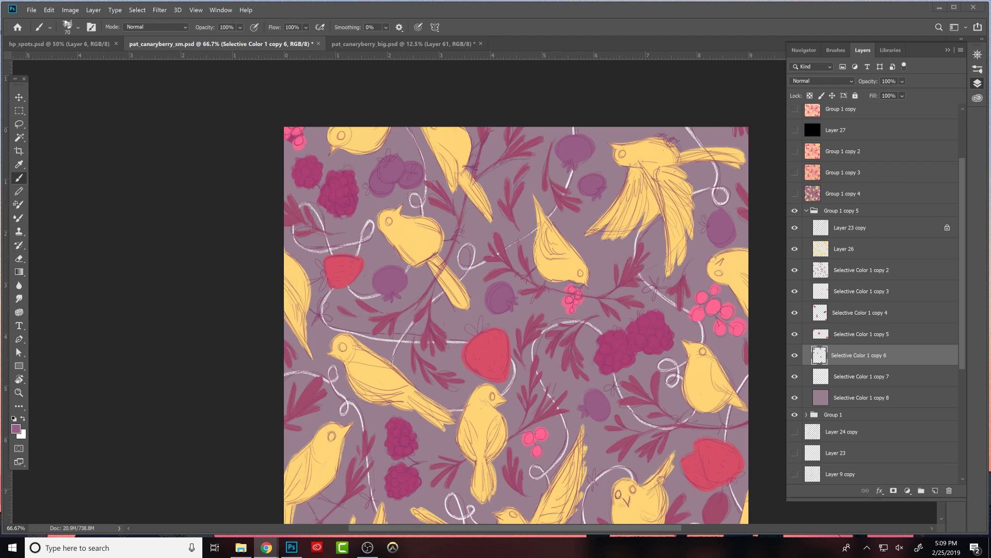
# - Toggle Selective Color 1 copy 6 to compare, and reshape the oval purple berry below the flying bird's tail with brush and eraser
pyautogui.click(795, 354)
pyautogui.click(795, 355)
pyautogui.click(796, 354)
pyautogui.click(795, 354)
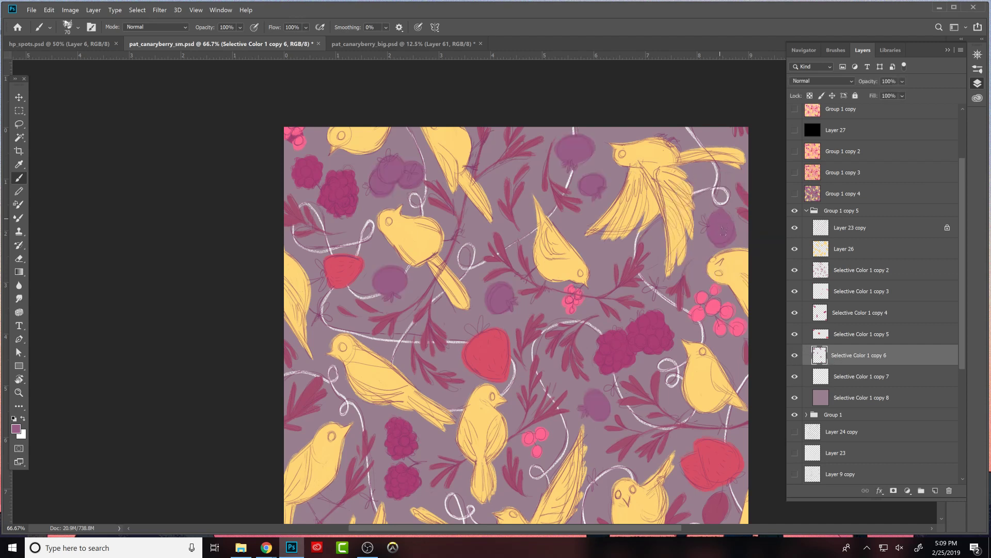
pyautogui.press('e')
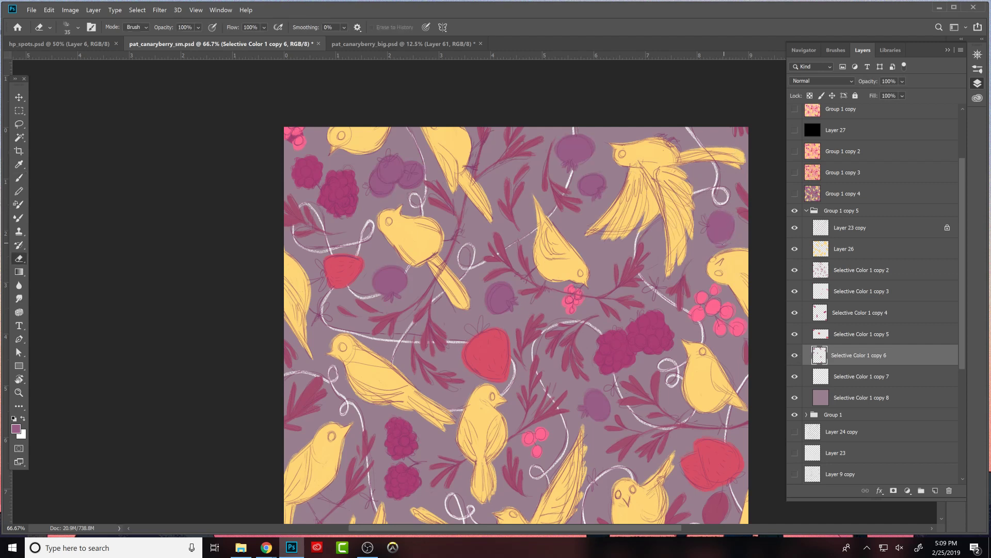
pyautogui.press('b')
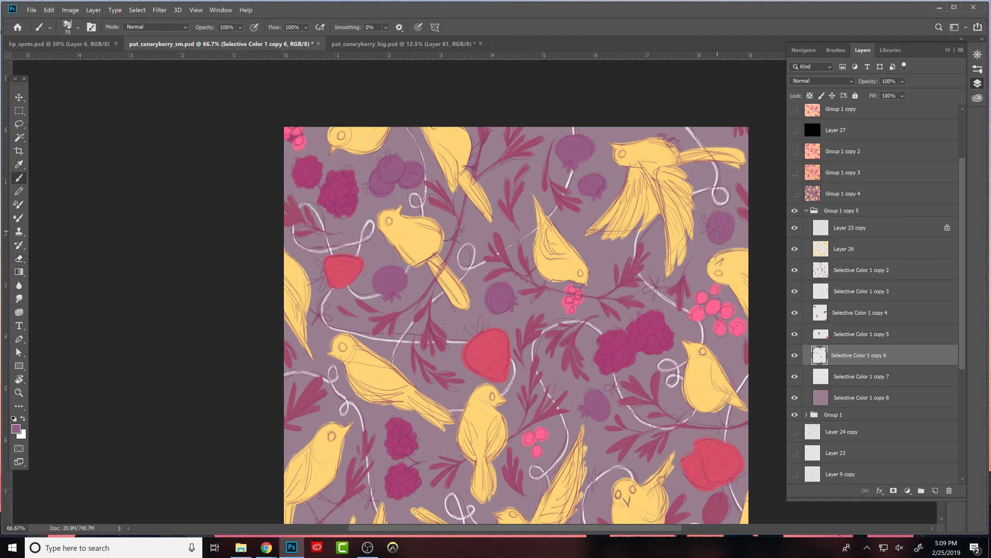
pyautogui.press('e')
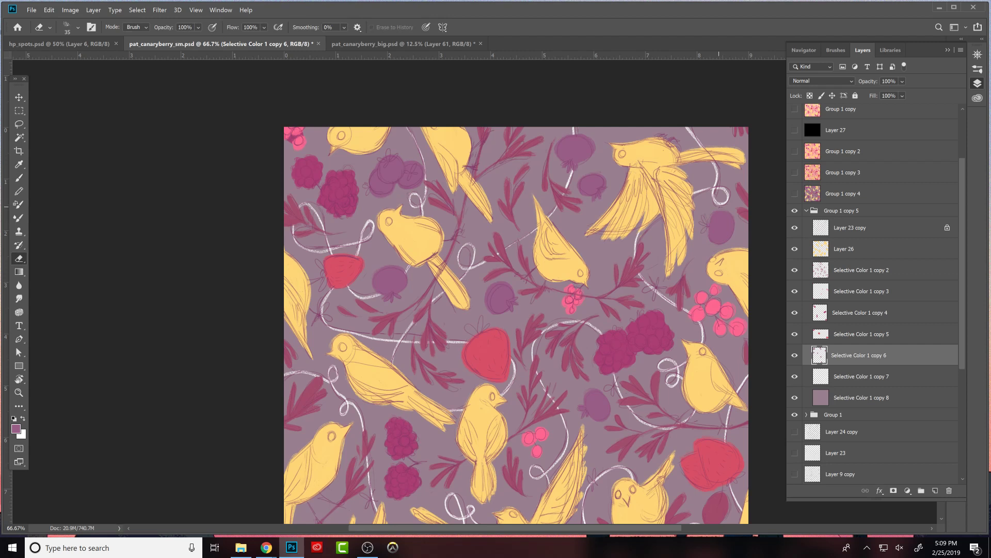
pyautogui.press('b')
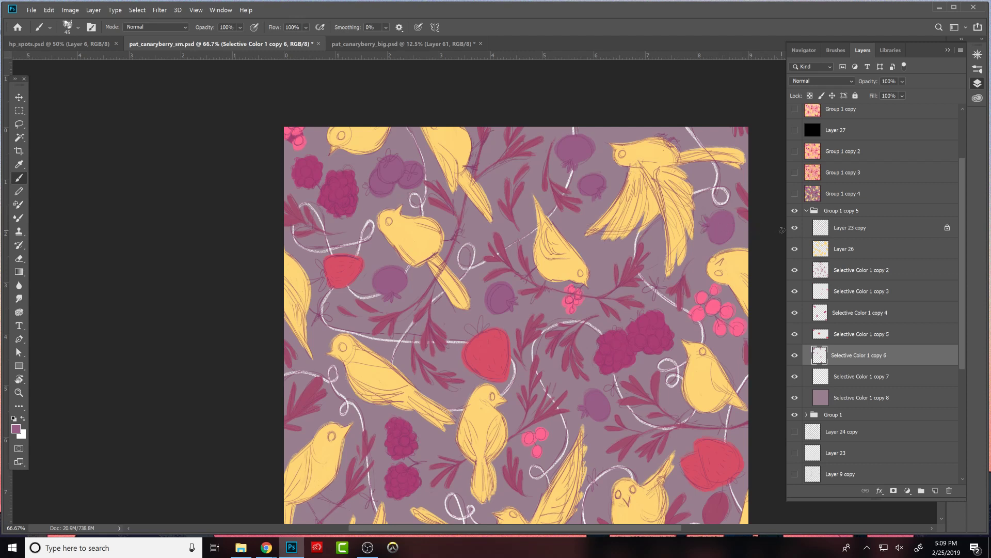
# - Hide the sketch lines on Layer 23 copy and examine the painted berry shapes across the pattern
pyautogui.moveTo(703, 372); pyautogui.dragTo(722, 368)
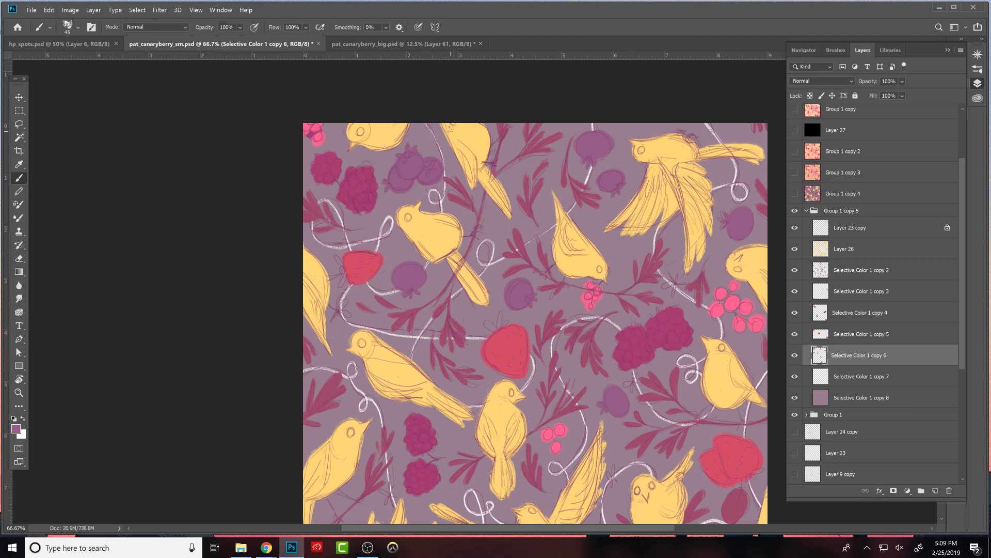
pyautogui.moveTo(710, 379)
pyautogui.mouseDown()
pyautogui.moveTo(723, 273)
pyautogui.moveTo(725, 343)
pyautogui.mouseUp()
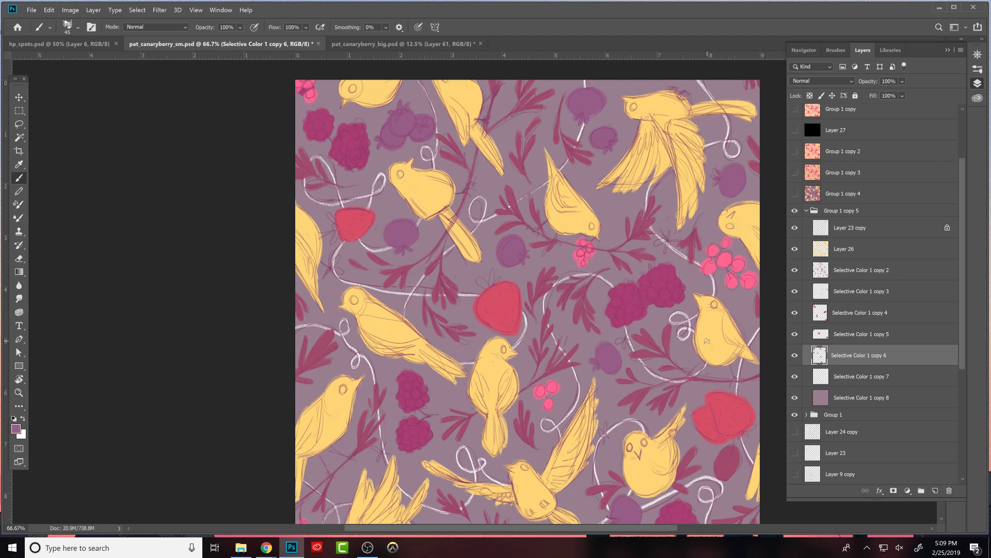
pyautogui.moveTo(708, 390); pyautogui.dragTo(706, 358)
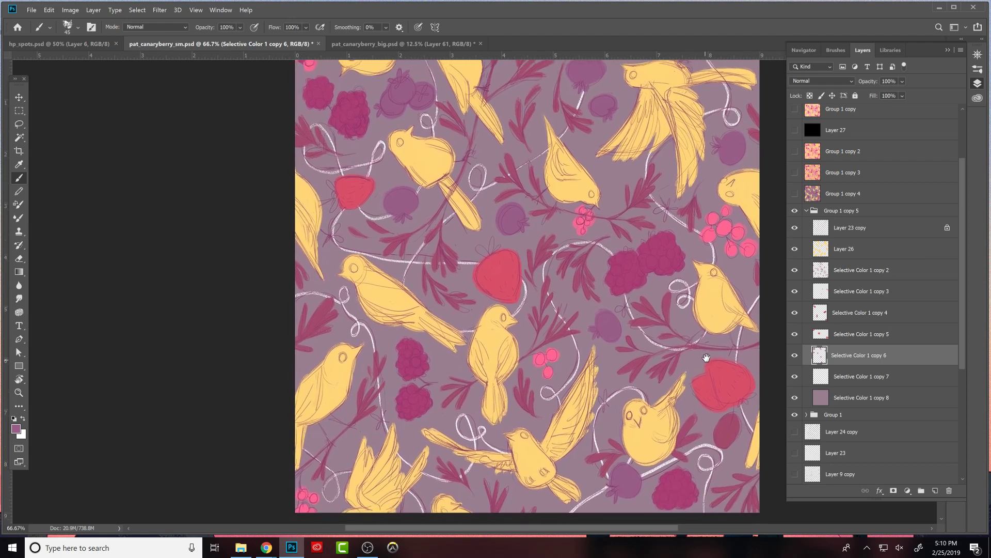
pyautogui.click(795, 228)
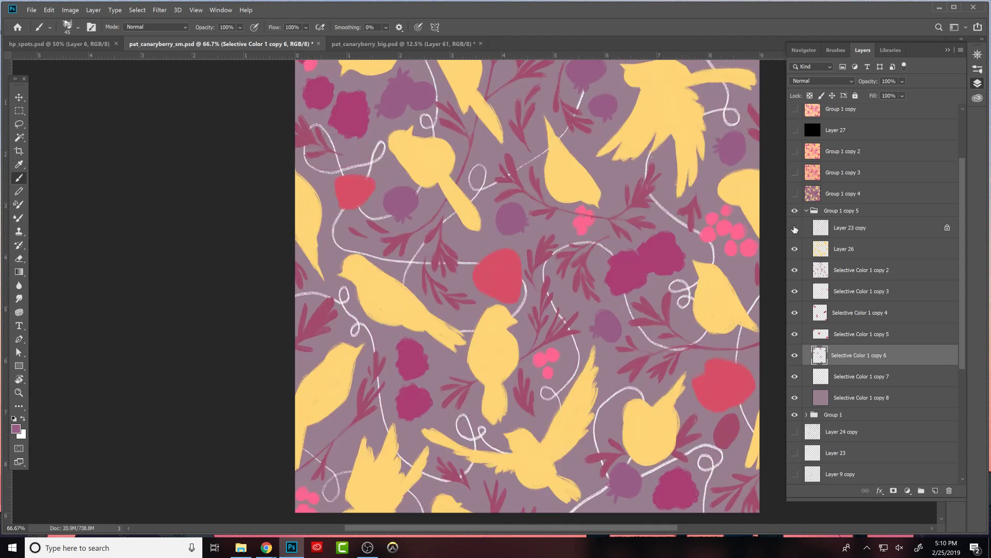
pyautogui.moveTo(737, 291)
pyautogui.mouseDown()
pyautogui.moveTo(731, 331)
pyautogui.moveTo(703, 342)
pyautogui.moveTo(701, 330)
pyautogui.moveTo(759, 295)
pyautogui.moveTo(754, 333)
pyautogui.mouseUp()
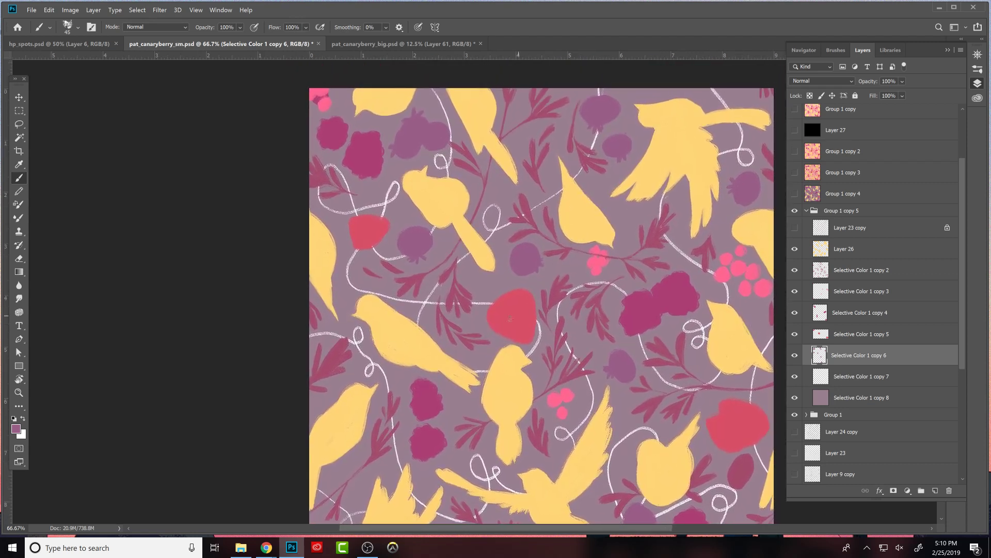
# - Show the sketch lines on Layer 23 copy and touch up the red strawberries on Selective Color 1 copy 5 with the brush
pyautogui.click(795, 228)
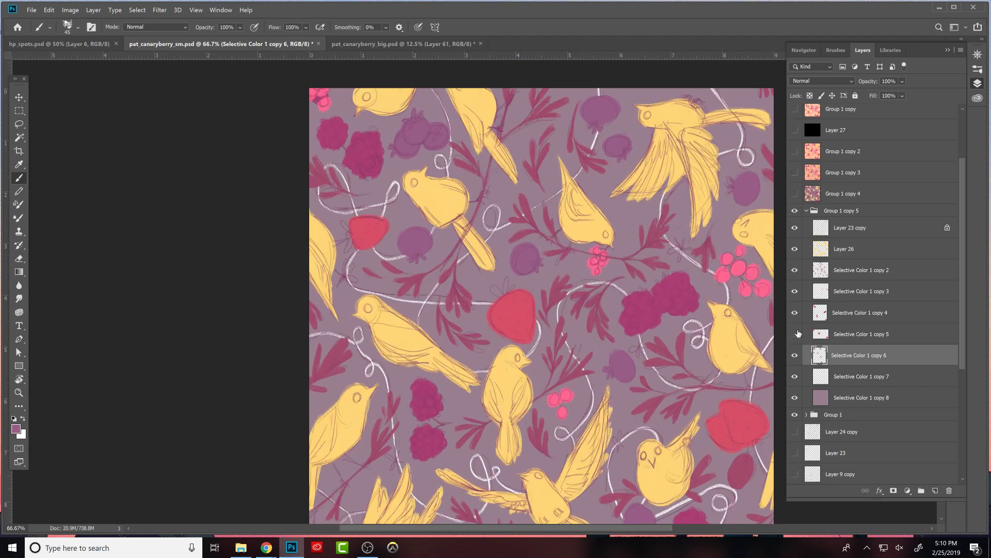
pyautogui.click(835, 333)
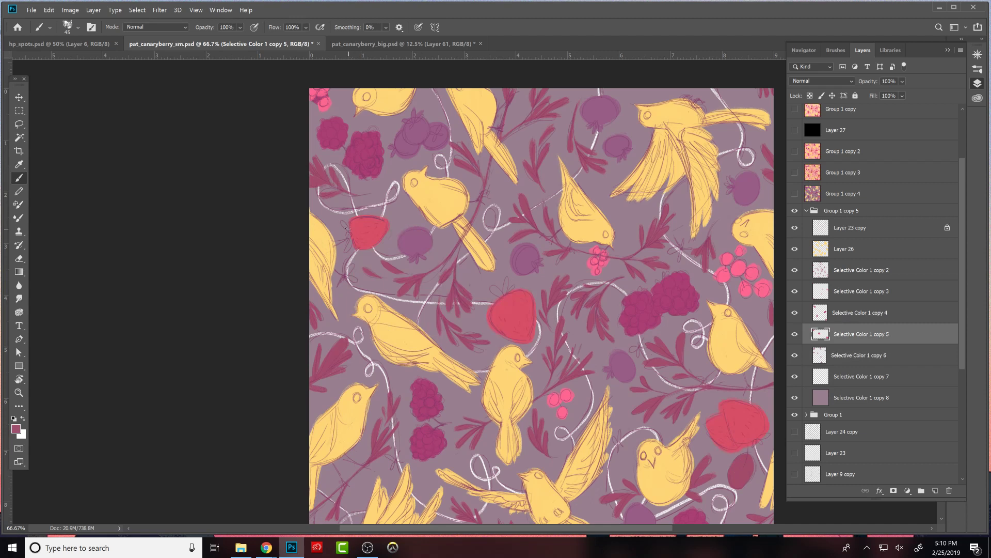
pyautogui.moveTo(350, 230); pyautogui.dragTo(348, 250)
pyautogui.moveTo(504, 287)
pyautogui.mouseDown()
pyautogui.moveTo(499, 294)
pyautogui.moveTo(509, 284)
pyautogui.mouseUp()
pyautogui.moveTo(734, 431); pyautogui.dragTo(674, 374)
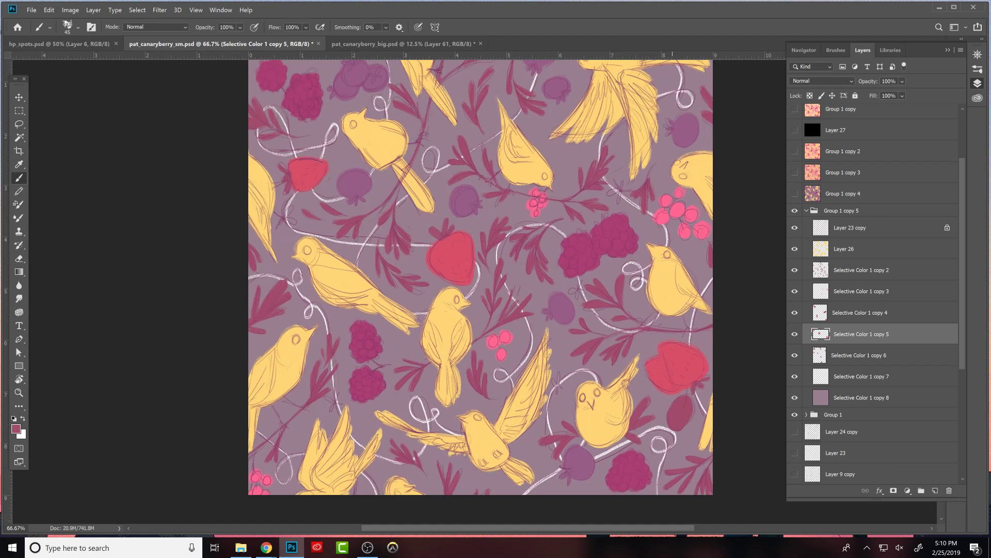
# - Reshape the leaf-coloured oval below the large red strawberry on Selective Color 1 copy 2, alternating between eraser and brush
pyautogui.click(796, 312)
pyautogui.click(797, 313)
pyautogui.click(823, 270)
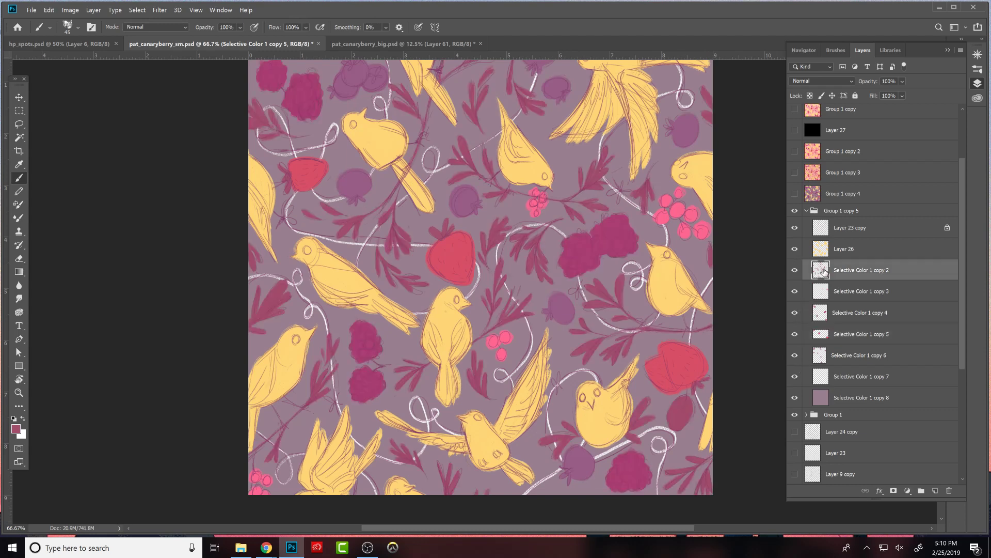
pyautogui.press('e')
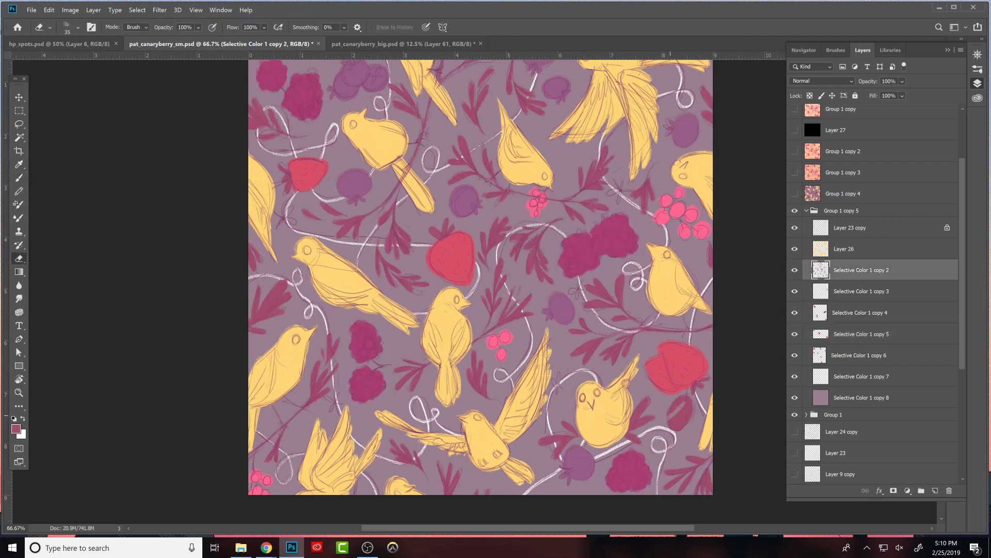
pyautogui.press('b')
pyautogui.press('e')
pyautogui.moveTo(684, 400)
pyautogui.mouseDown()
pyautogui.moveTo(689, 419)
pyautogui.moveTo(691, 403)
pyautogui.moveTo(676, 423)
pyautogui.moveTo(685, 402)
pyautogui.moveTo(682, 426)
pyautogui.moveTo(691, 408)
pyautogui.mouseUp()
pyautogui.press('b')
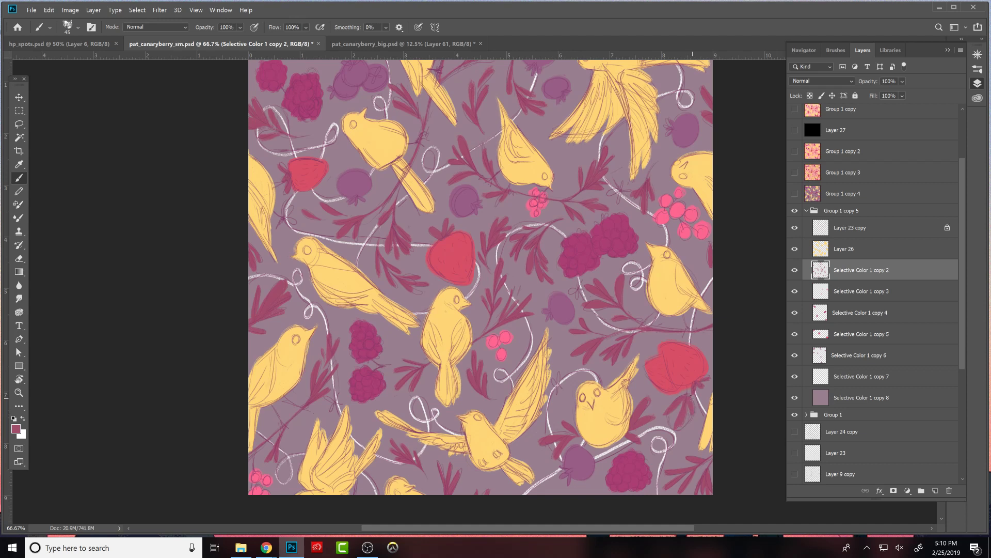
pyautogui.press('e')
pyautogui.press('b')
pyautogui.press('e')
pyautogui.press('b')
pyautogui.moveTo(706, 383); pyautogui.dragTo(744, 395)
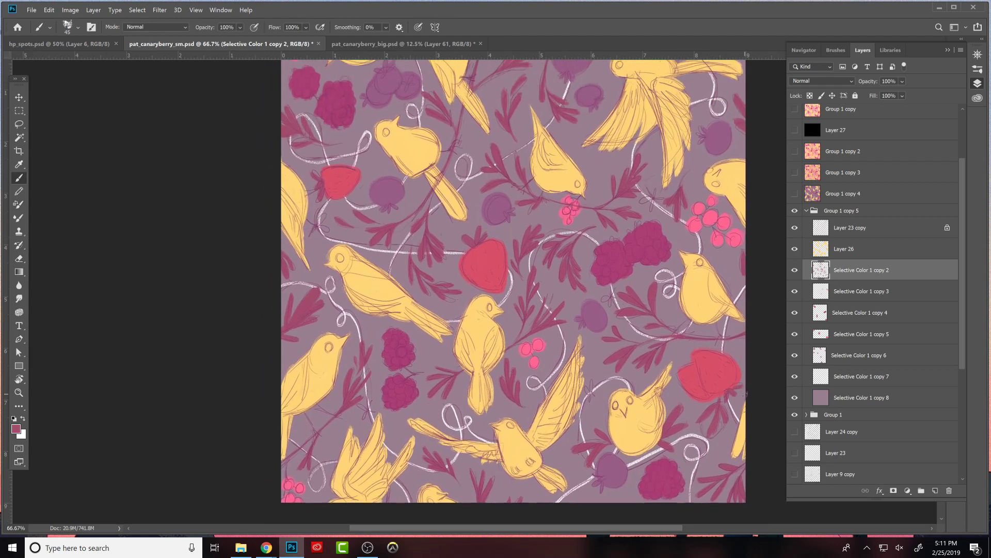
# - Hide the sketch lines on Layer 23 copy and examine the whole tile at several zoom levels
pyautogui.click(794, 228)
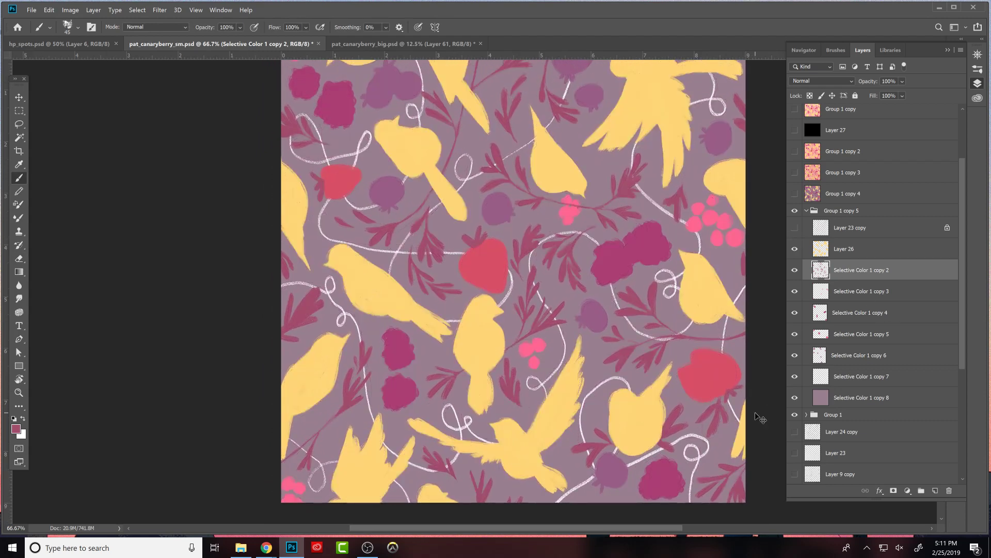
pyautogui.hotkey('ctrl', '0')
pyautogui.hotkey('ctrl', '-')
pyautogui.hotkey('ctrl', '0')
pyautogui.hotkey('ctrl', '-')
pyautogui.hotkey('ctrl', '-')
pyautogui.hotkey('ctrl', '-')
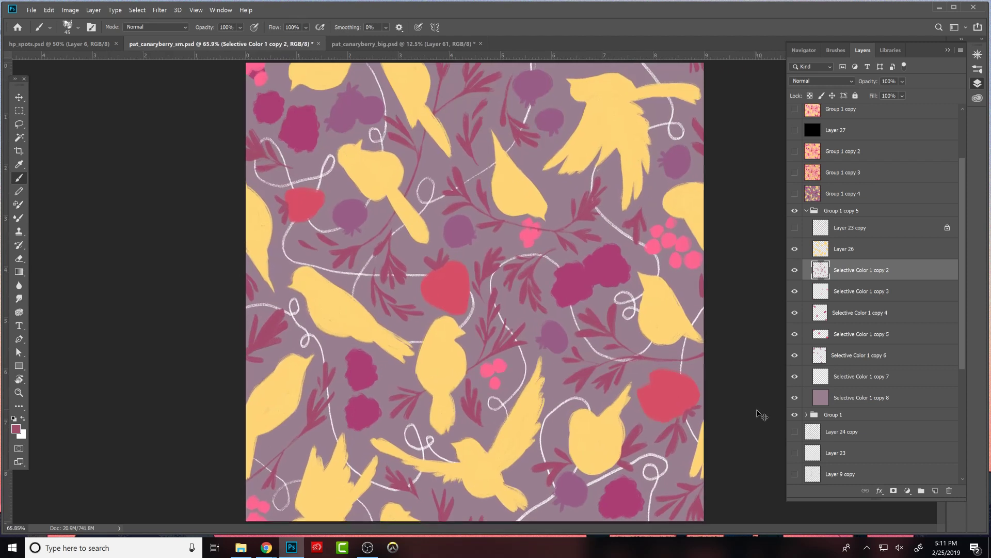
pyautogui.hotkey('ctrl', '+')
pyautogui.hotkey('ctrl', '+')
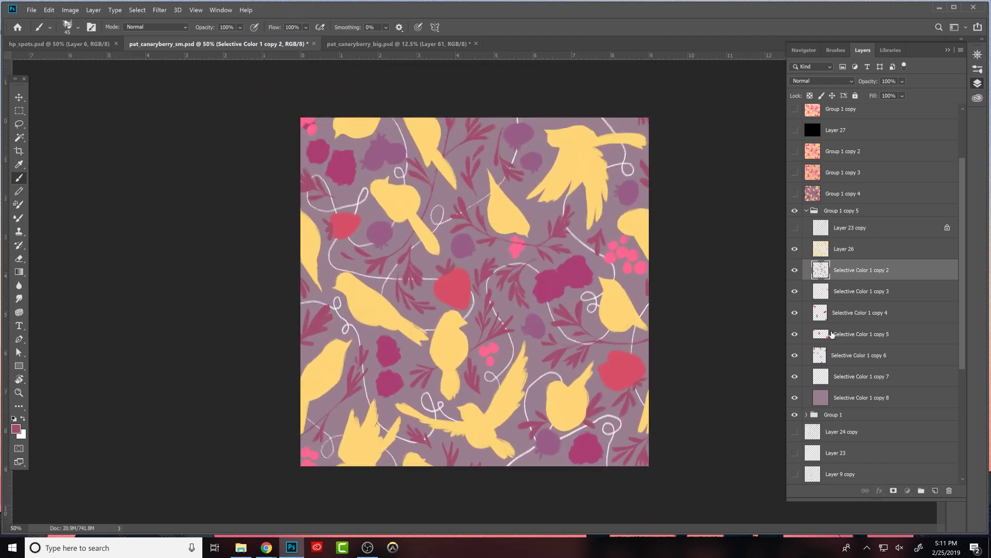
# - Sample the red of the central strawberry on Selective Color 1 copy 5 and switch to full-screen view with the menu bar
pyautogui.click(833, 335)
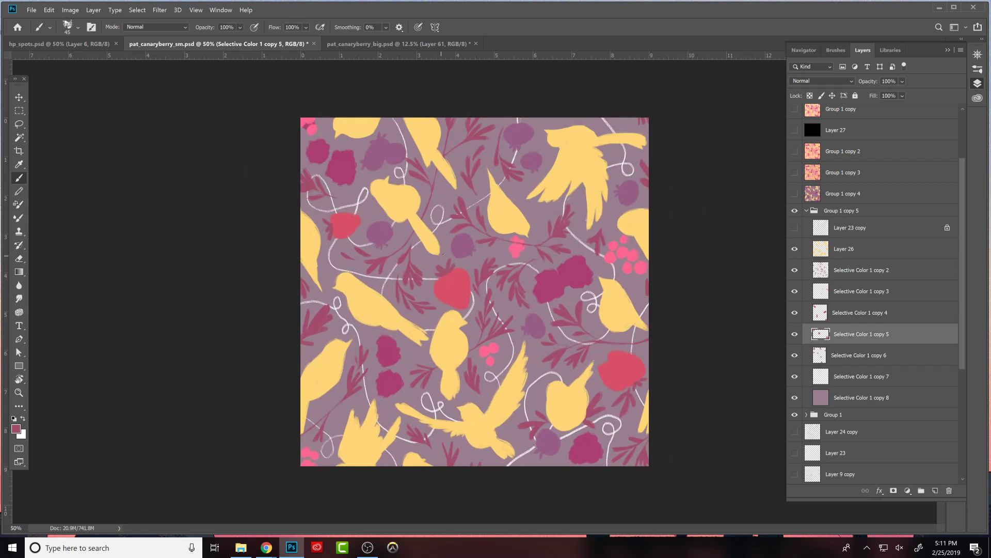
pyautogui.keyDown('alt'); pyautogui.click(452, 278); pyautogui.keyUp('alt')
pyautogui.press('f')
pyautogui.moveTo(699, 407)
pyautogui.mouseDown()
pyautogui.moveTo(717, 423)
pyautogui.moveTo(686, 451)
pyautogui.moveTo(693, 390)
pyautogui.mouseUp()
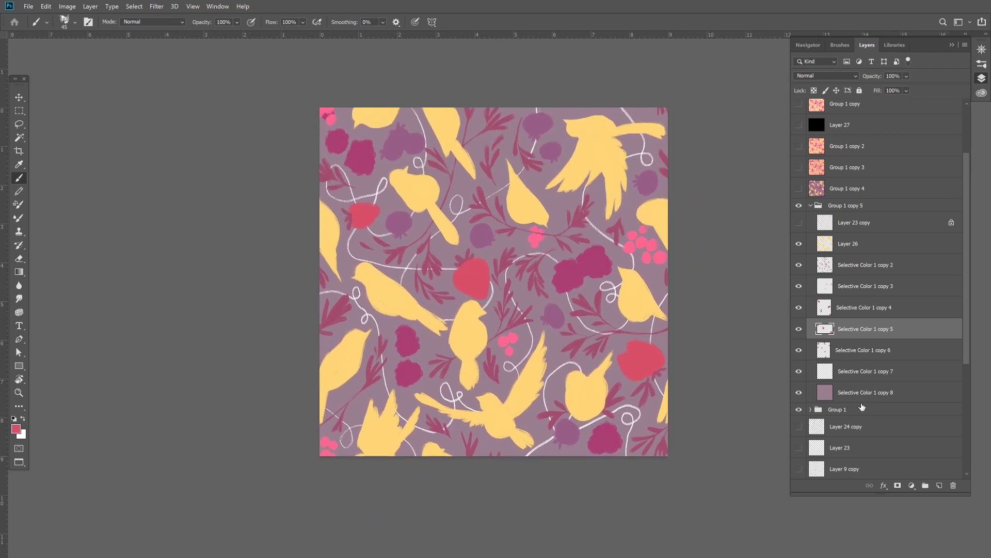
# - Collapse Group 1 copy 5, duplicate it and merge the duplicate into a single layer
pyautogui.click(811, 205)
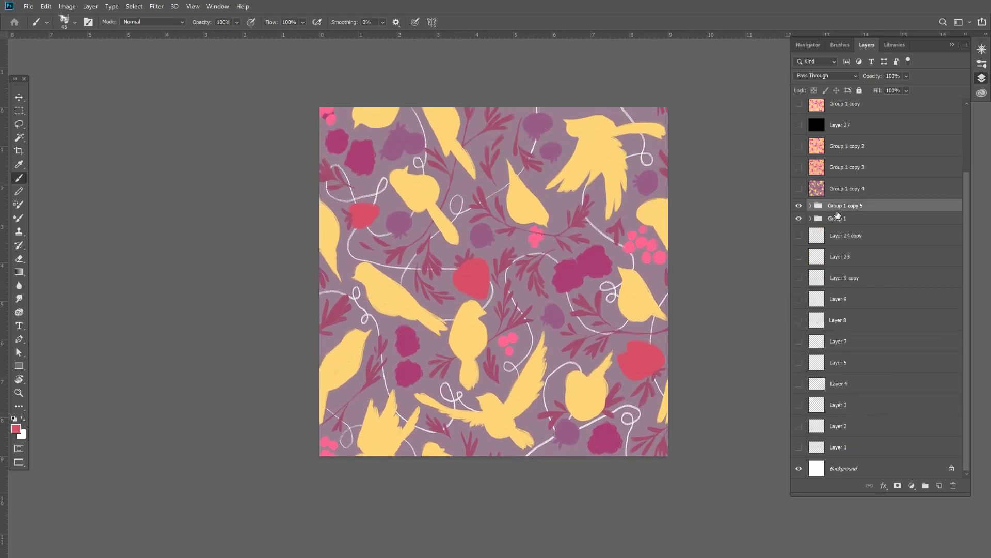
pyautogui.hotkey('ctrl', 'j')
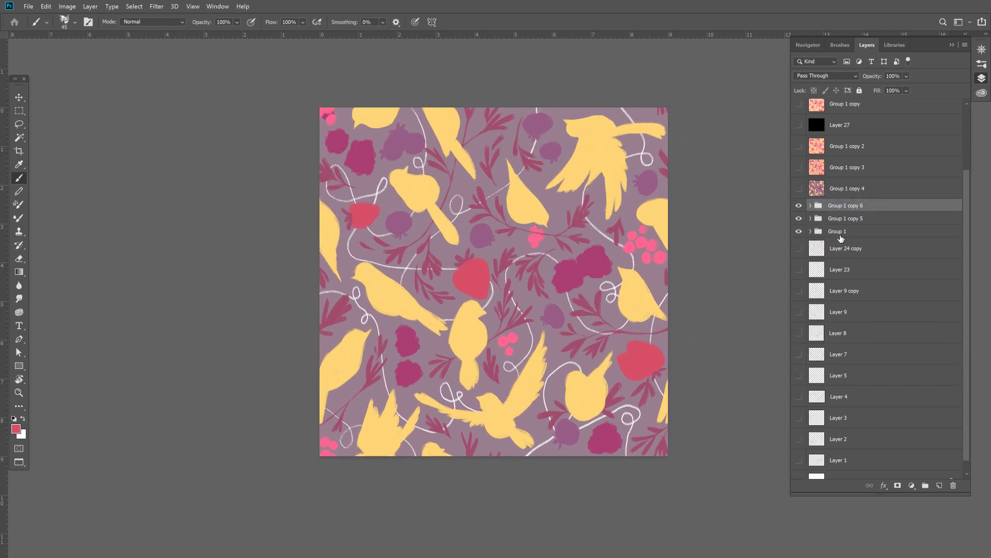
pyautogui.hotkey('ctrl', 'e')
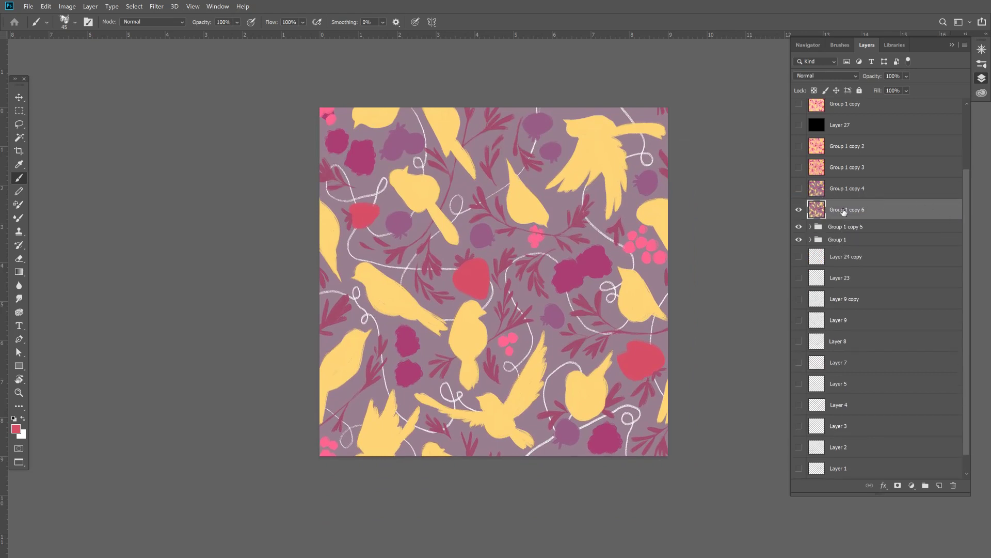
# - Select the whole canvas and define it as a pattern named drhd
pyautogui.press('m')
pyautogui.hotkey('ctrl', 'a')
pyautogui.click(45, 6)
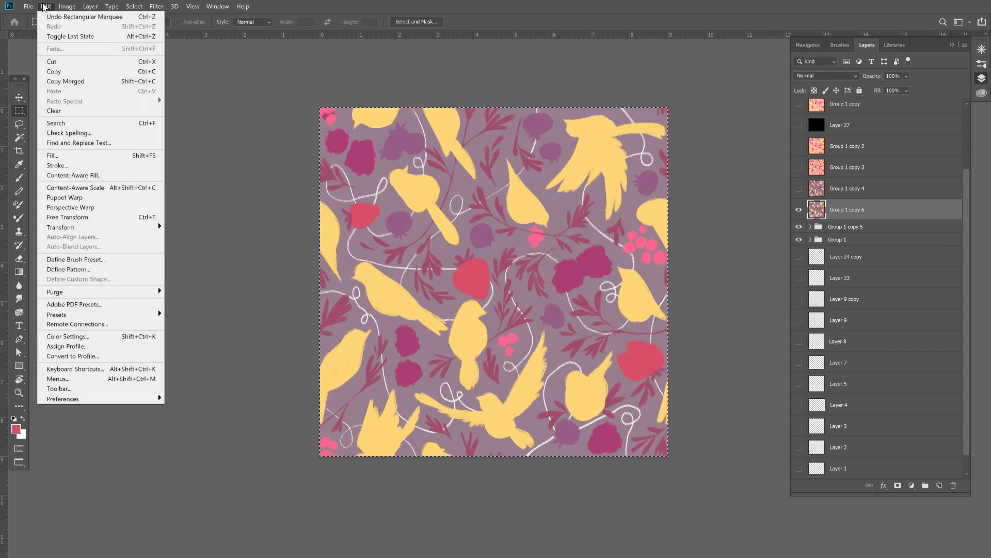
pyautogui.click(68, 269)
pyautogui.write('drhd')
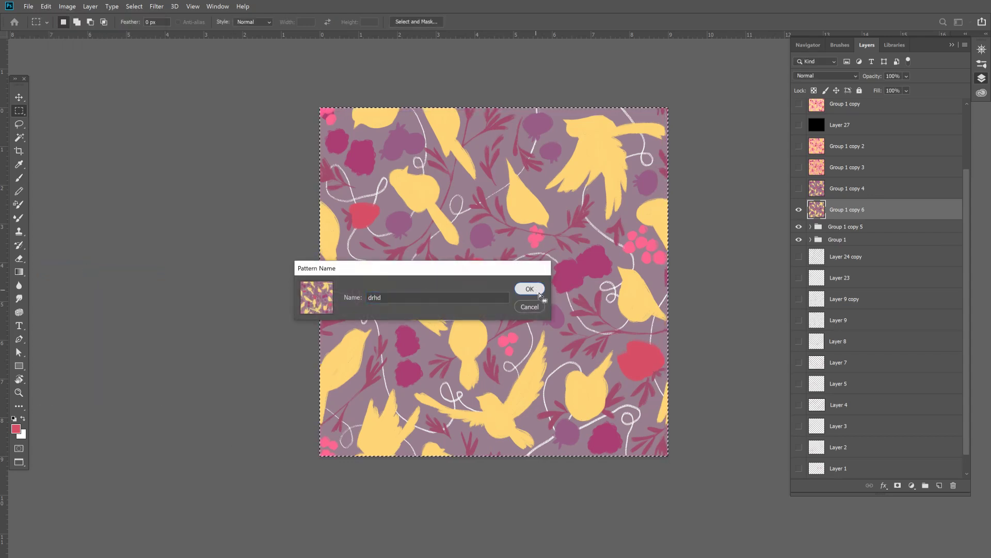
pyautogui.click(540, 295)
# - Return Photoshop to the standard screen mode and bring its window back up
pyautogui.press('f')
pyautogui.press('f')
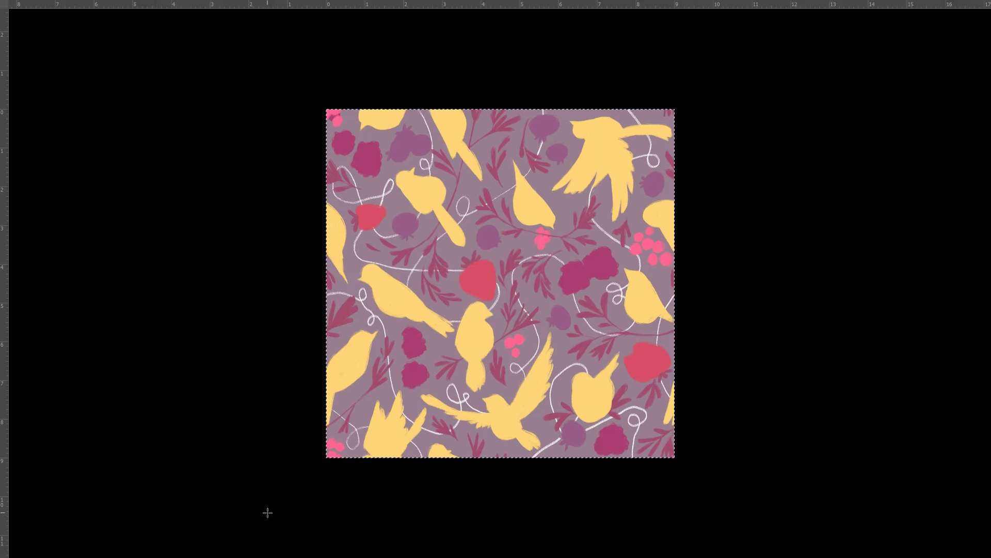
pyautogui.press('f')
pyautogui.click(291, 548)
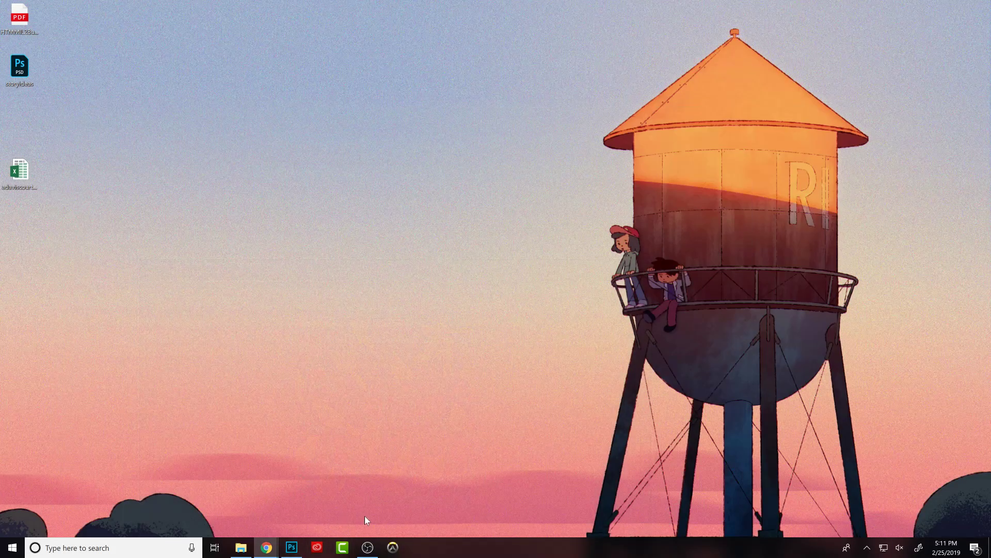
pyautogui.click(291, 547)
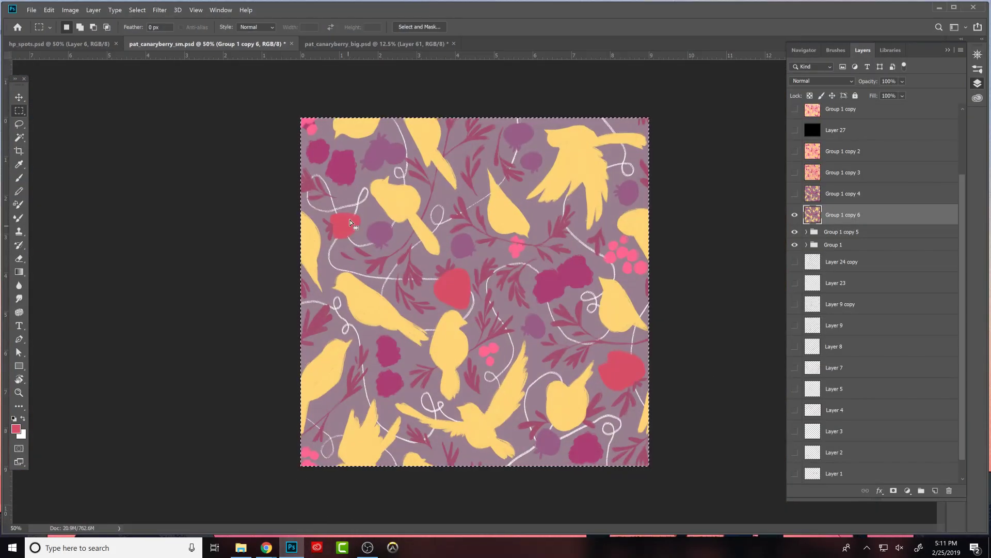
# - In pat_canaryberry_big.psd, hide Layer 61 and Selective Color 1 and add a new empty layer above Layer 61
pyautogui.click(377, 44)
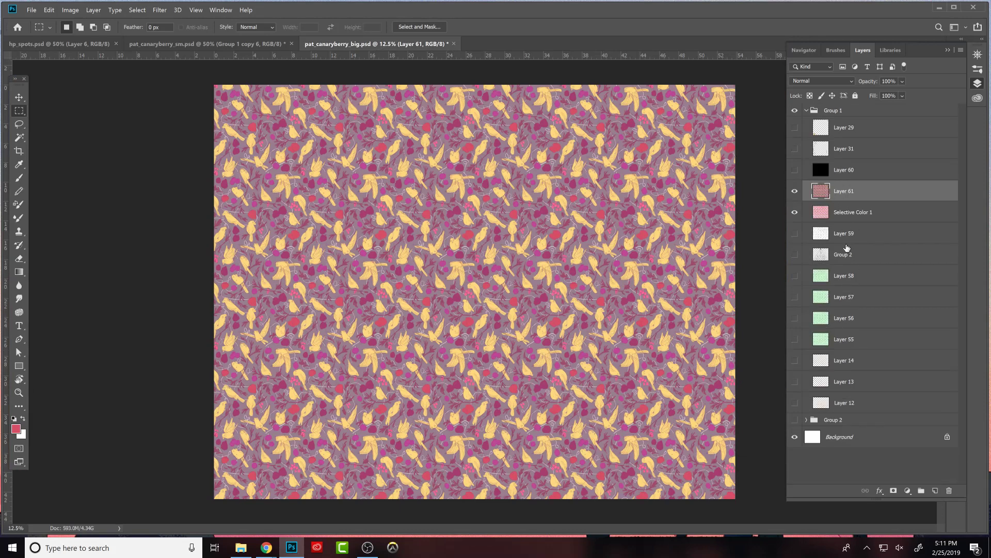
pyautogui.moveTo(795, 191); pyautogui.dragTo(794, 212)
pyautogui.click(935, 490)
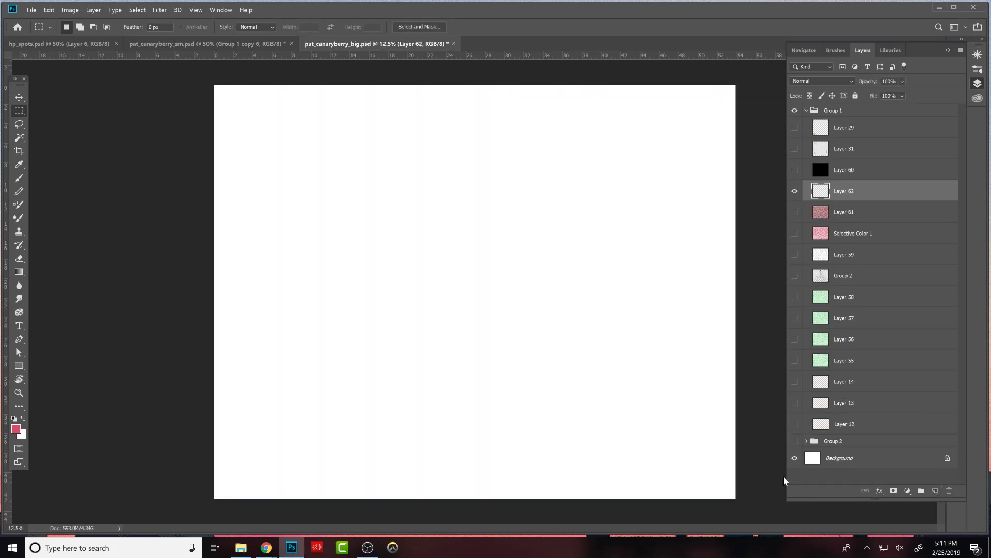
# - Fill the new empty layer with the newly defined canary-and-berry pattern
pyautogui.click(52, 10)
pyautogui.click(69, 159)
pyautogui.click(185, 234)
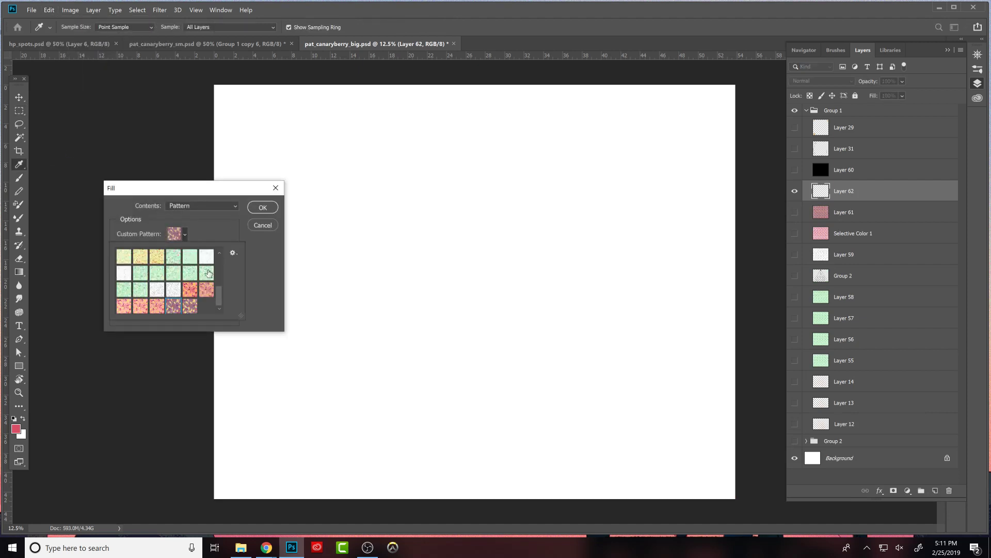
pyautogui.click(190, 306)
pyautogui.click(264, 209)
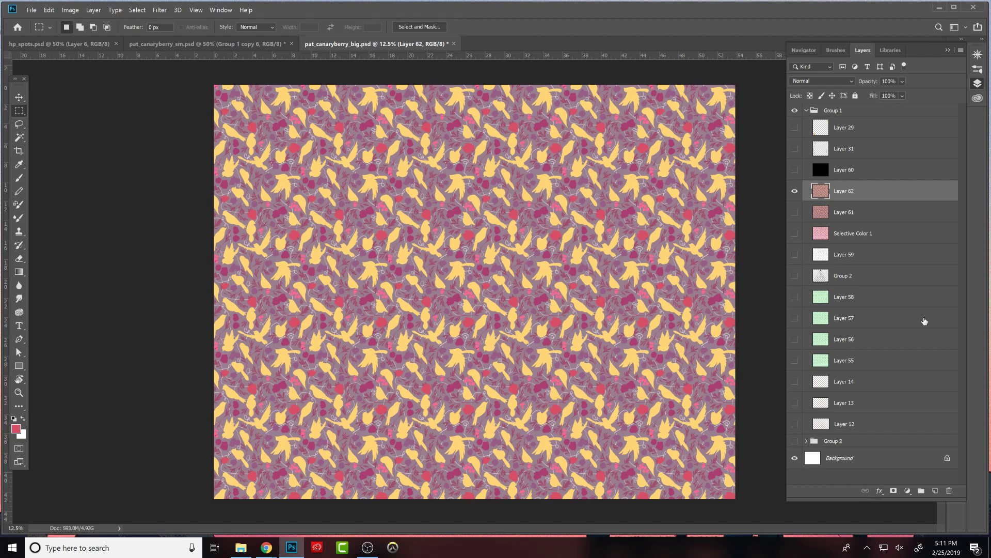
# - Examine how the tiled canary-and-berry repeat reads at several reduced zoom levels
pyautogui.hotkey('ctrl', '-')
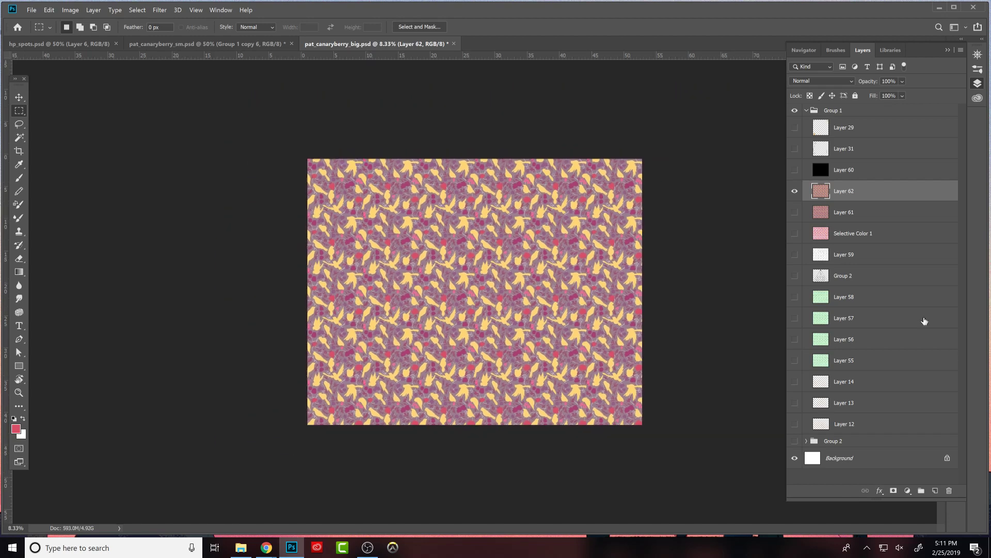
pyautogui.hotkey('ctrl', '-')
pyautogui.hotkey('ctrl', '-')
pyautogui.hotkey('ctrl', '-')
pyautogui.hotkey('ctrl', '+')
pyautogui.hotkey('ctrl', '+')
pyautogui.hotkey('ctrl', '+')
pyautogui.hotkey('ctrl', '+')
pyautogui.hotkey('ctrl', '+')
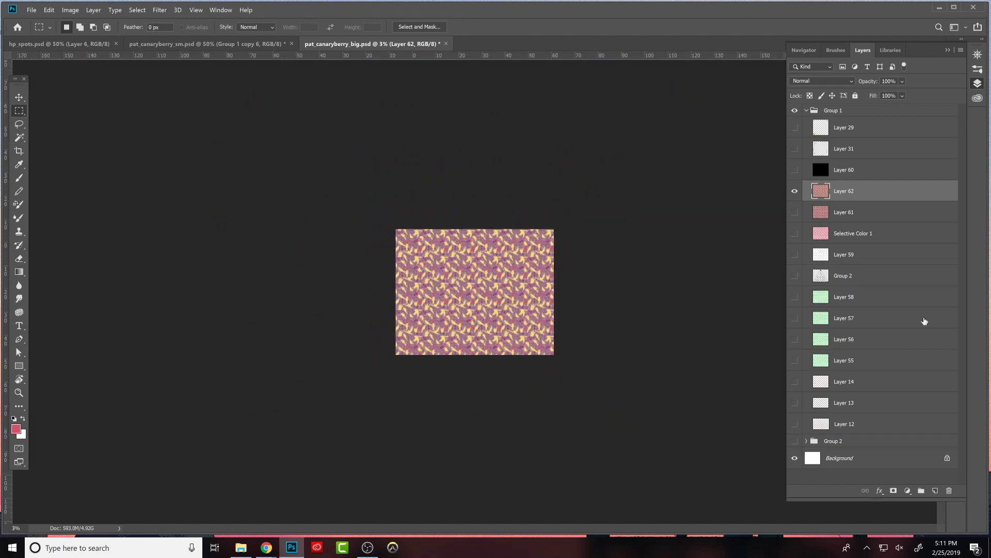
pyautogui.hotkey('ctrl', '+')
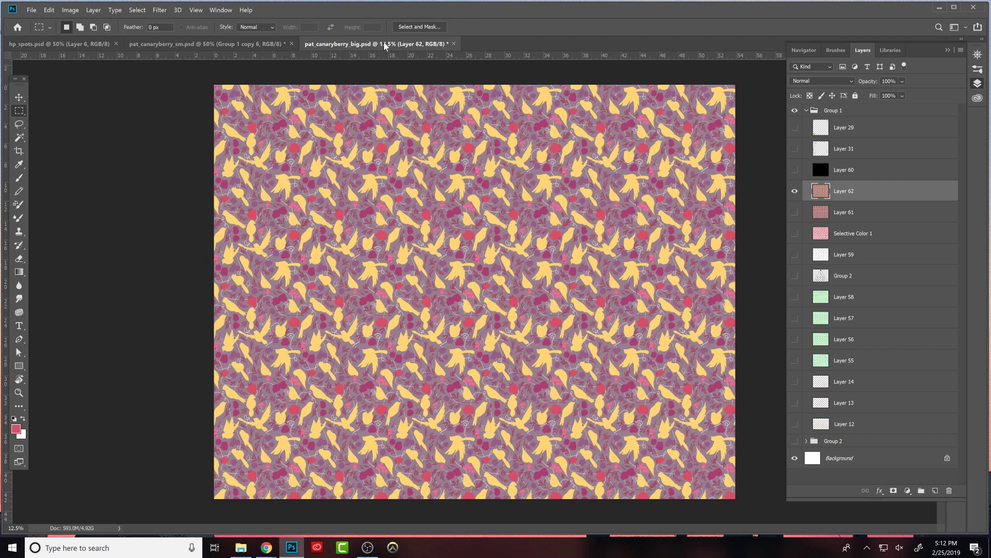
# - Return to pat_canaryberry_sm.psd, hide the merged Group 1 copy 6 layer and expand Group 1 copy 5
pyautogui.click(260, 42)
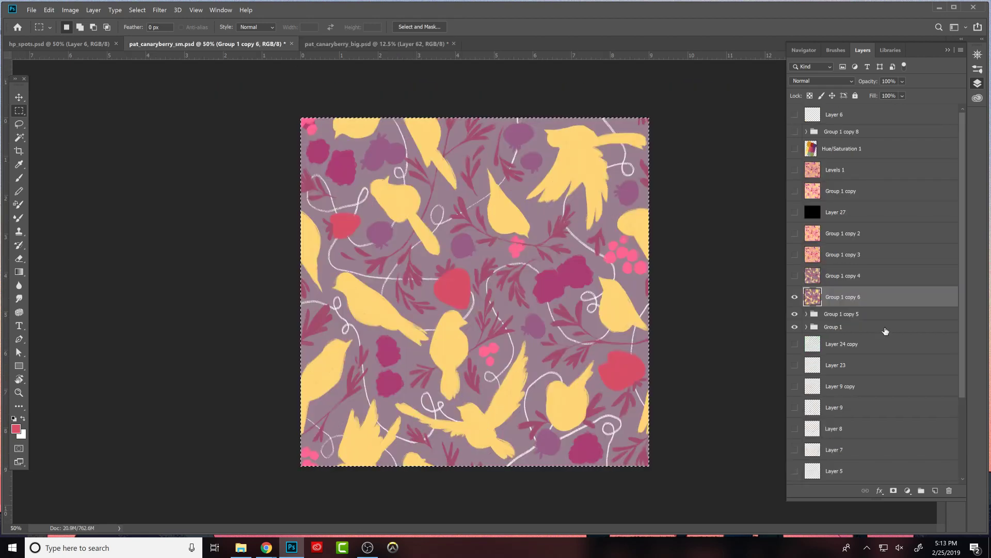
pyautogui.click(795, 297)
pyautogui.click(806, 314)
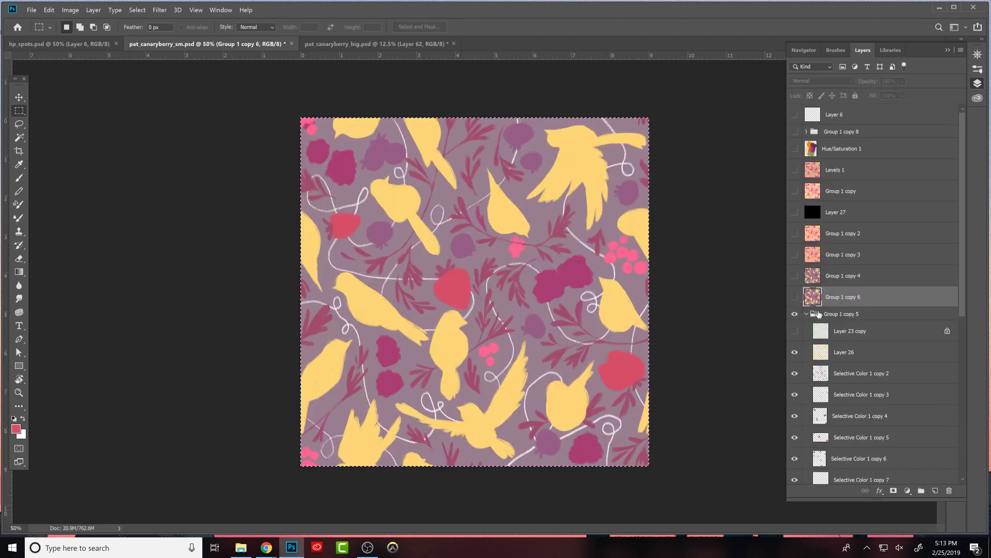
pyautogui.moveTo(962, 244); pyautogui.dragTo(963, 341)
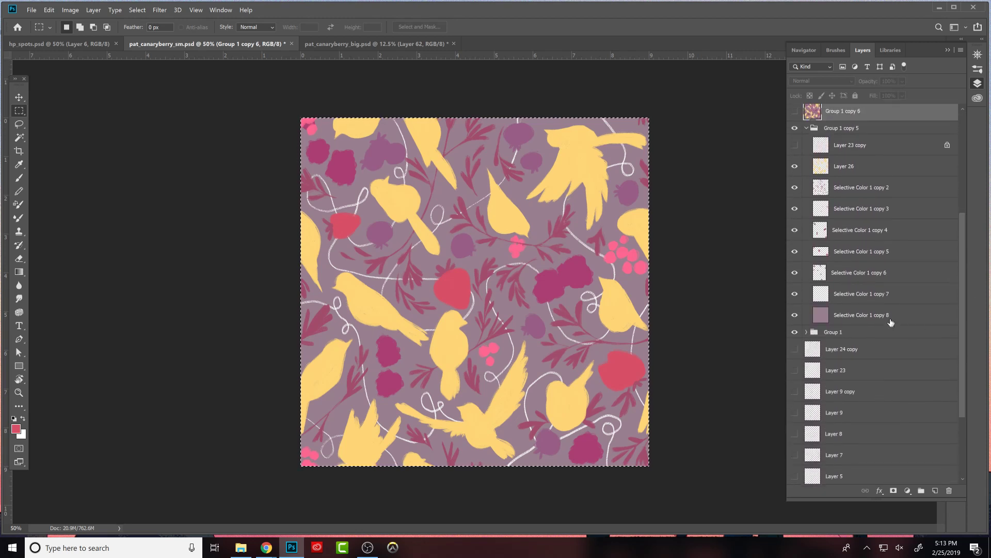
# - Add a Hue/Saturation adjustment above the background layer Selective Color 1 copy 8 with hue +12 and saturation -16
pyautogui.click(902, 319)
pyautogui.click(906, 491)
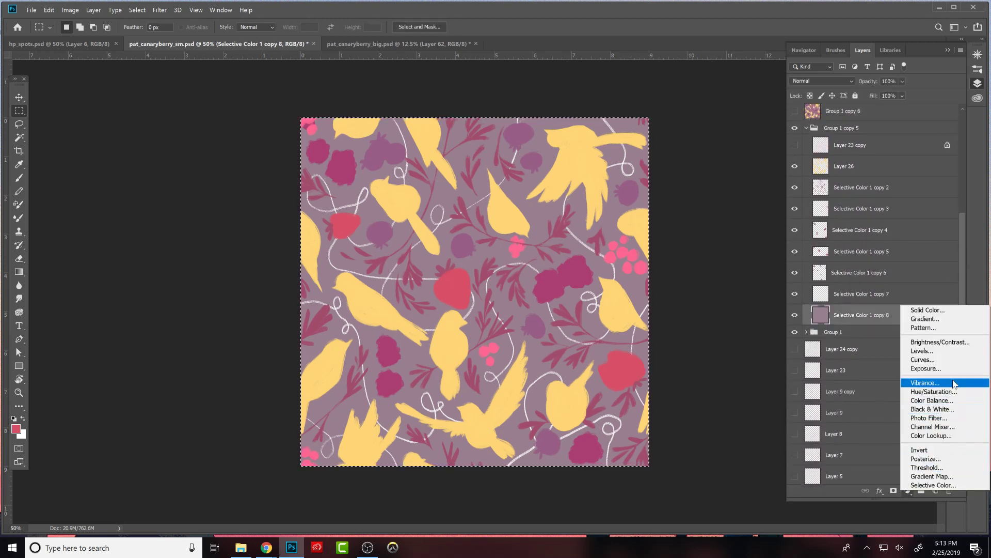
pyautogui.click(933, 391)
pyautogui.moveTo(722, 304); pyautogui.dragTo(715, 325)
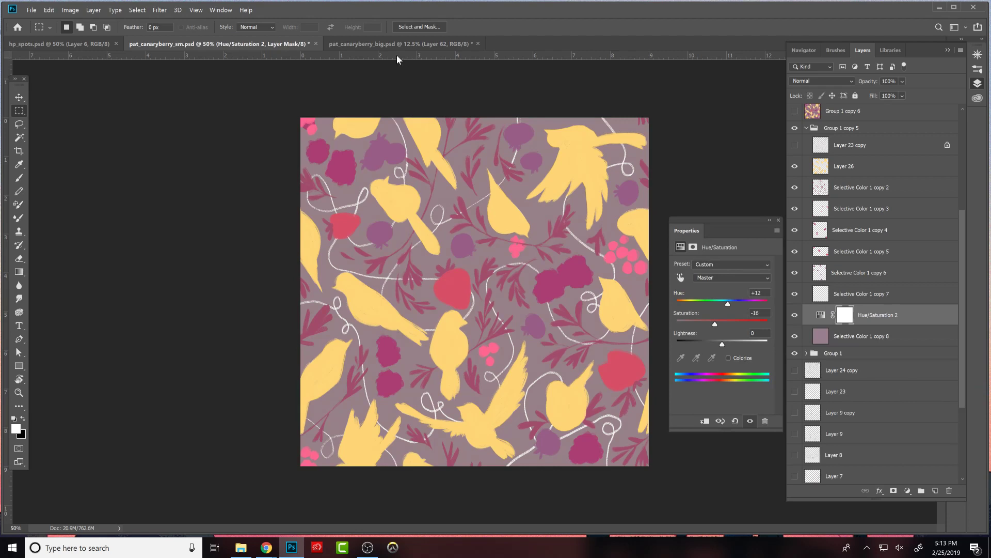
# - Compare the tile with the repeat in pat_canaryberry_big.psd, returning to the small file to select the Hue/Saturation 2 adjustment
pyautogui.click(403, 43)
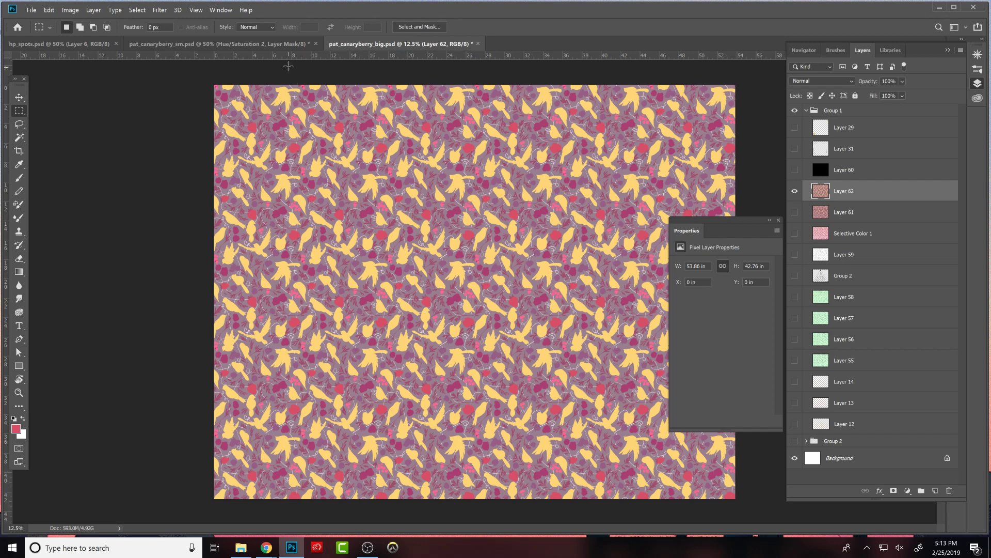
pyautogui.click(288, 43)
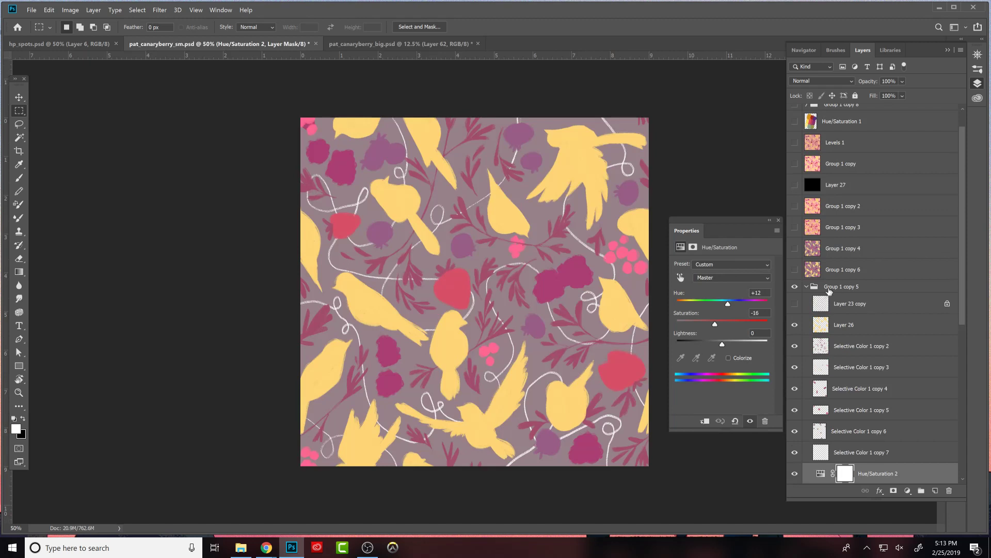
pyautogui.click(821, 474)
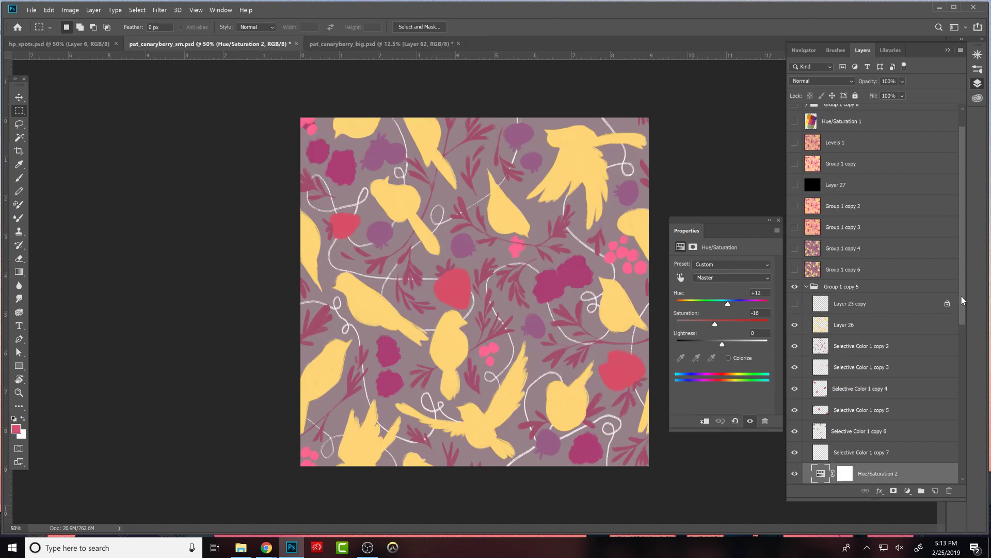
# - Set the Hue/Saturation 2 adjustment above the background to hue -42, saturation +3 and lightness +3
pyautogui.scroll(-3, 833, 462)
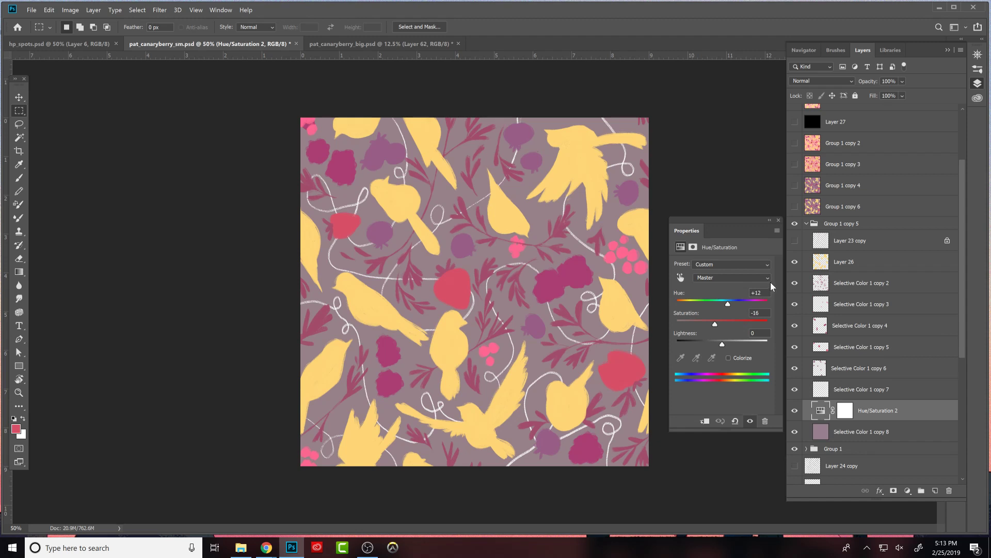
pyautogui.moveTo(729, 303); pyautogui.dragTo(723, 345)
# - Hide Group 1 and check the motifs at reduced zoom without the background and Hue/Saturation 2, showing those two again after the check
pyautogui.click(795, 410)
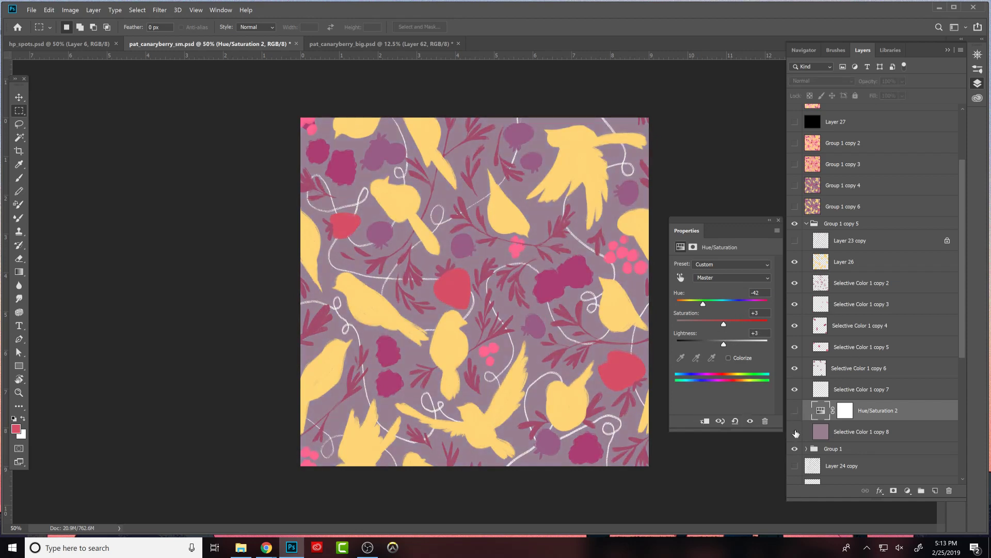
pyautogui.click(795, 432)
pyautogui.click(796, 432)
pyautogui.click(796, 448)
pyautogui.click(796, 432)
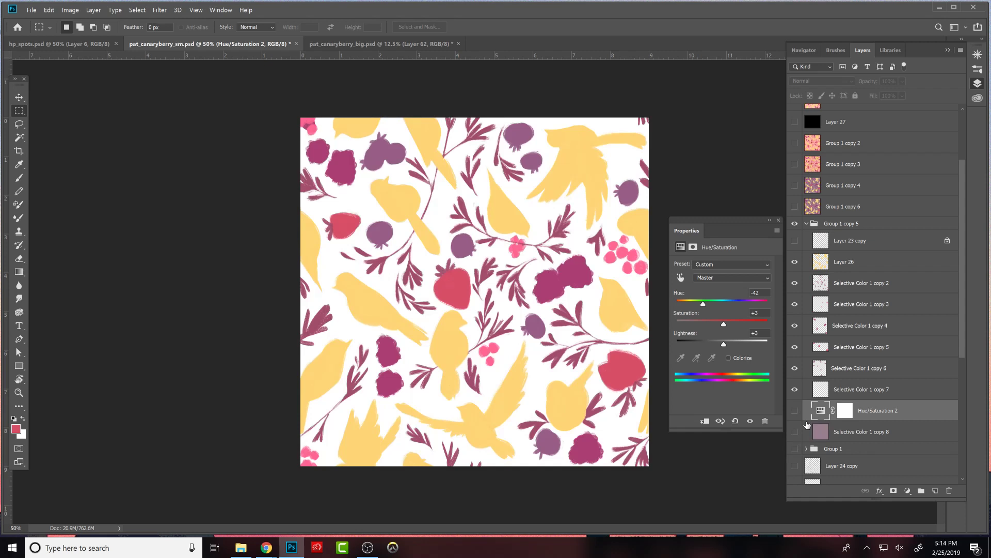
pyautogui.hotkey('ctrl', '-')
pyautogui.hotkey('ctrl', '-')
pyautogui.hotkey('ctrl', '-')
pyautogui.hotkey('ctrl', '-')
pyautogui.hotkey('ctrl', '+')
pyautogui.hotkey('ctrl', '+')
pyautogui.click(795, 410)
pyautogui.click(795, 431)
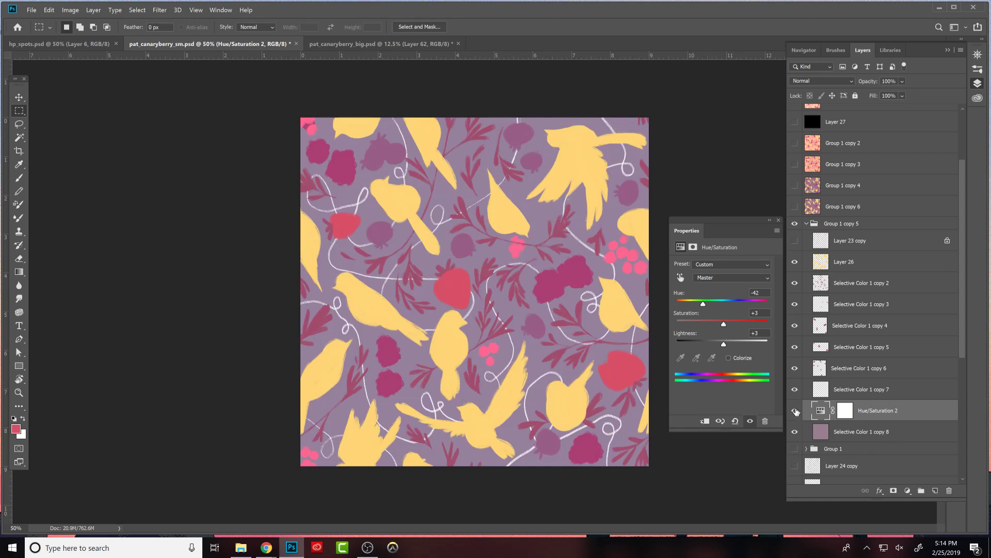
pyautogui.click(796, 411)
# - Duplicate Group 1 copy 5 and merge the duplicate into a single layer above it
pyautogui.click(821, 221)
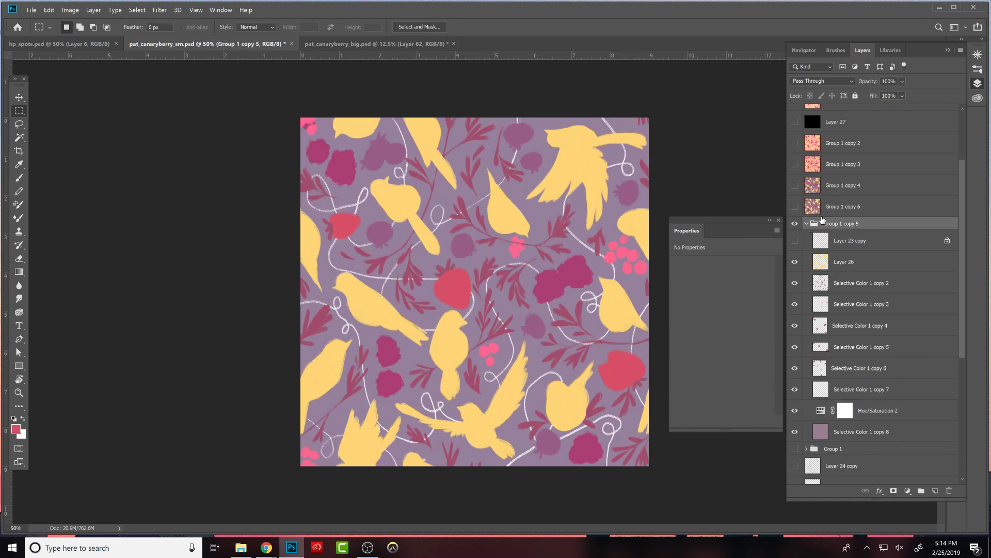
pyautogui.keyDown('alt'); pyautogui.moveTo(829, 226); pyautogui.dragTo(839, 217); pyautogui.keyUp('alt')
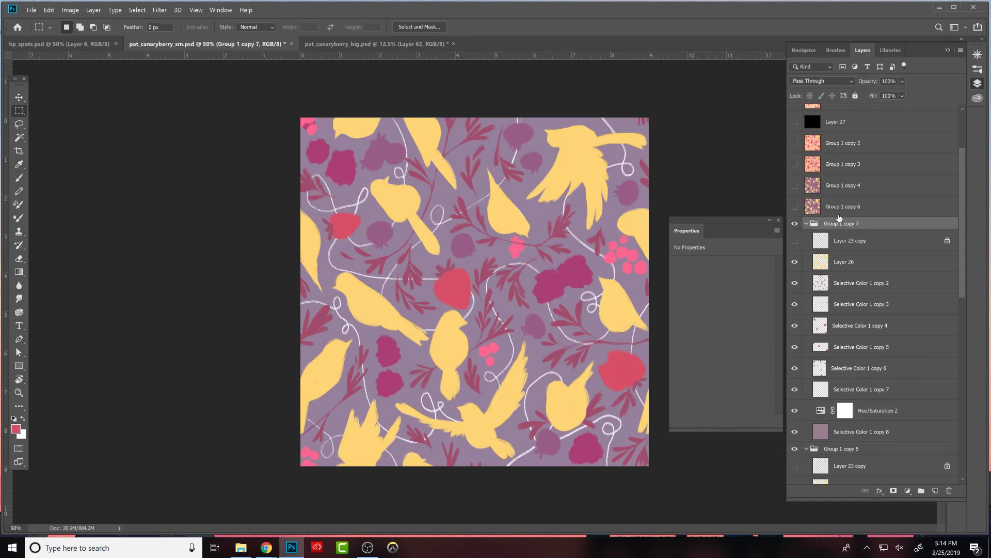
pyautogui.hotkey('ctrl', 'e')
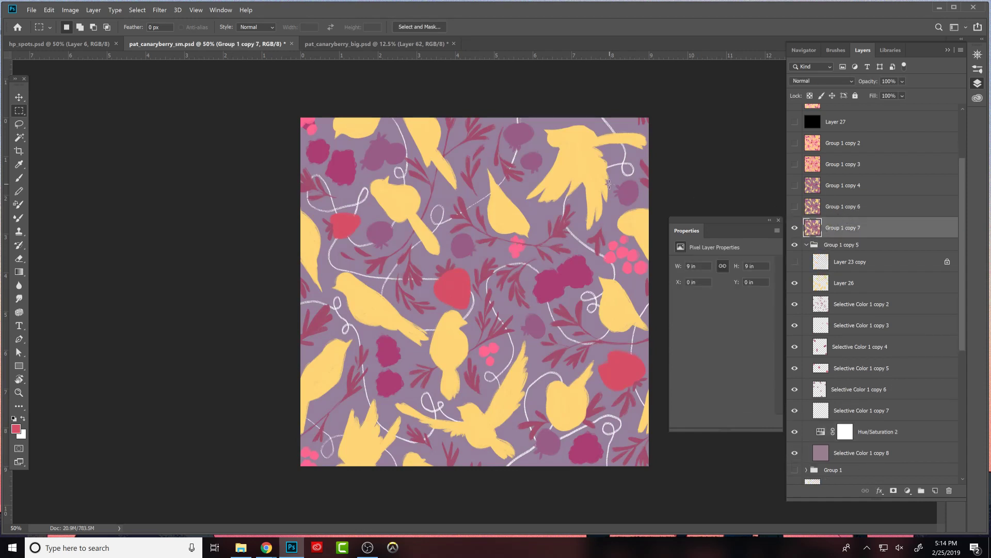
# - Select the whole merged tile and define it as a pattern named cb
pyautogui.moveTo(289, 106); pyautogui.dragTo(656, 472)
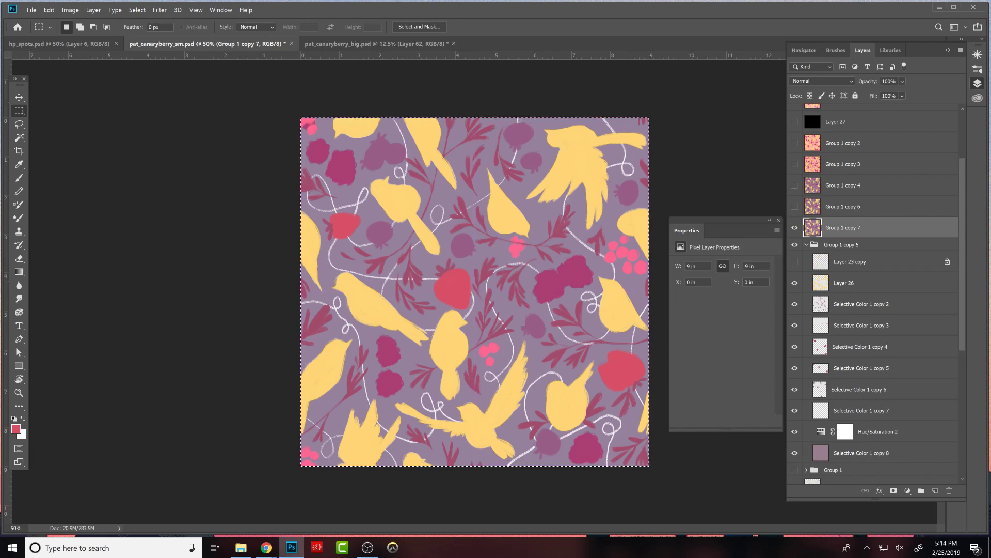
pyautogui.click(49, 9)
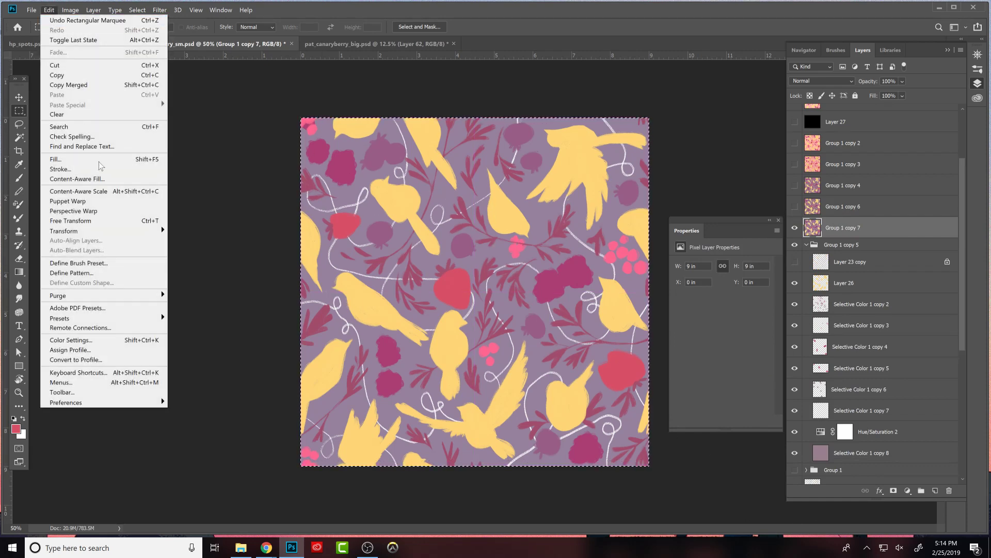
pyautogui.click(97, 274)
pyautogui.write('cb')
pyautogui.press('Return')
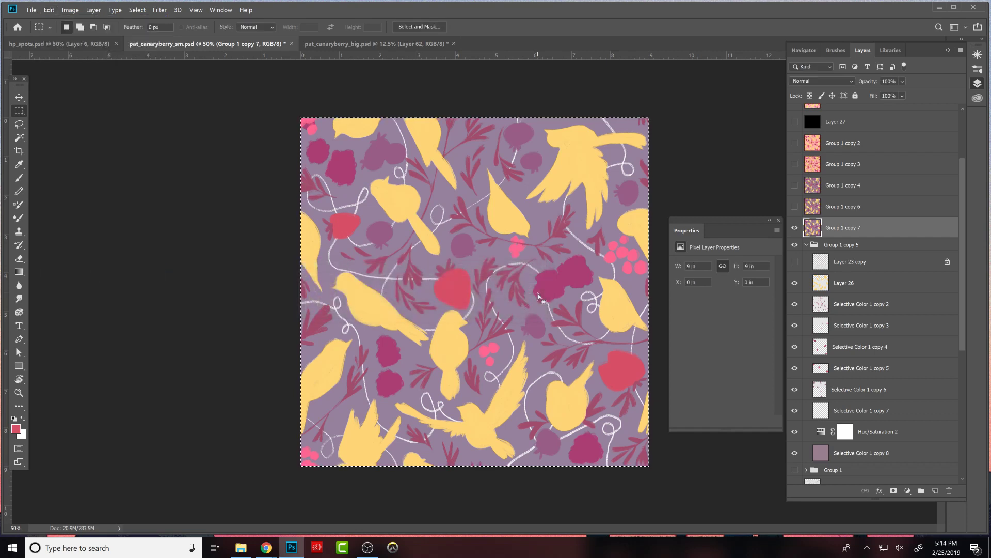
# - In pat_canaryberry_big.psd, add a new layer above Layer 62 and fill it with the newly defined canary-and-berry pattern
pyautogui.click(391, 44)
pyautogui.click(935, 490)
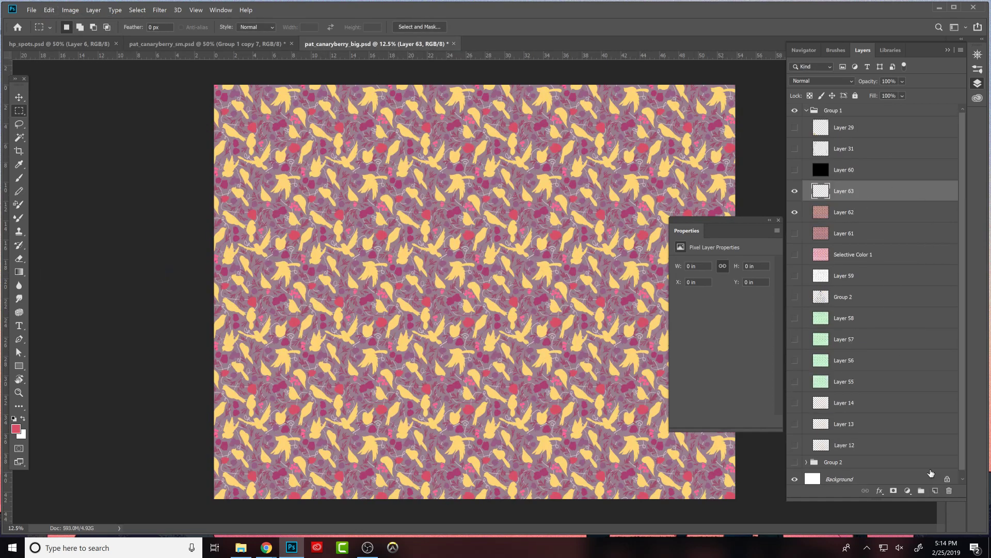
pyautogui.click(49, 9)
pyautogui.click(70, 157)
pyautogui.click(185, 235)
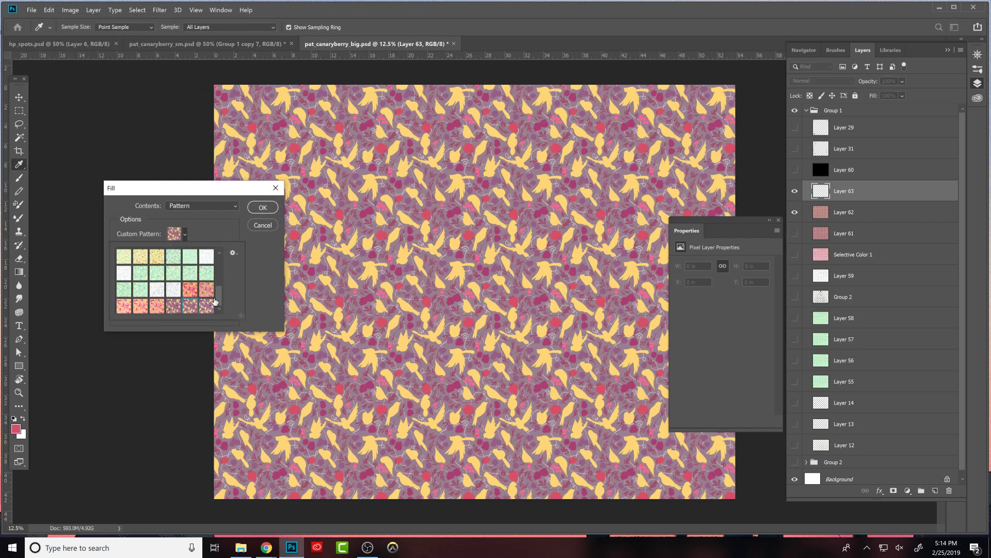
pyautogui.click(262, 207)
pyautogui.press('m')
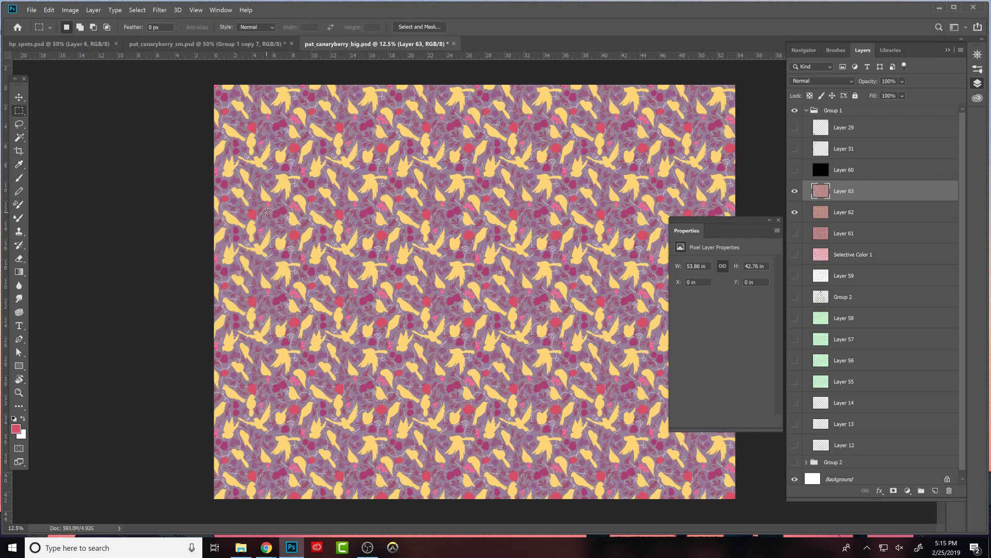
# - Compare the new repeat on Layer 63 with the previous version on Layer 62 by alternately hiding and showing it
pyautogui.click(795, 192)
pyautogui.click(795, 191)
pyautogui.click(795, 192)
pyautogui.click(795, 192)
pyautogui.click(795, 191)
pyautogui.click(795, 191)
pyautogui.click(795, 192)
pyautogui.click(796, 192)
pyautogui.click(795, 191)
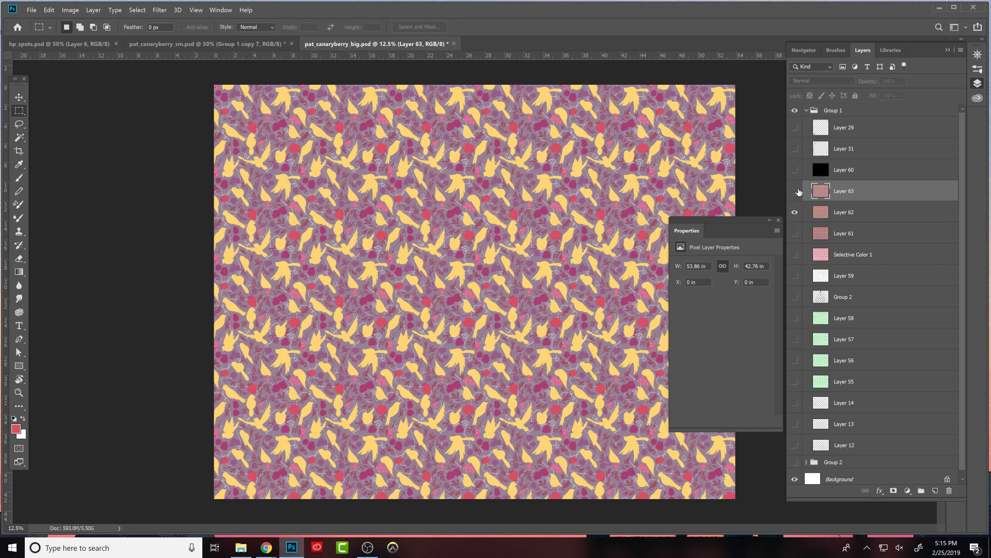
pyautogui.click(798, 191)
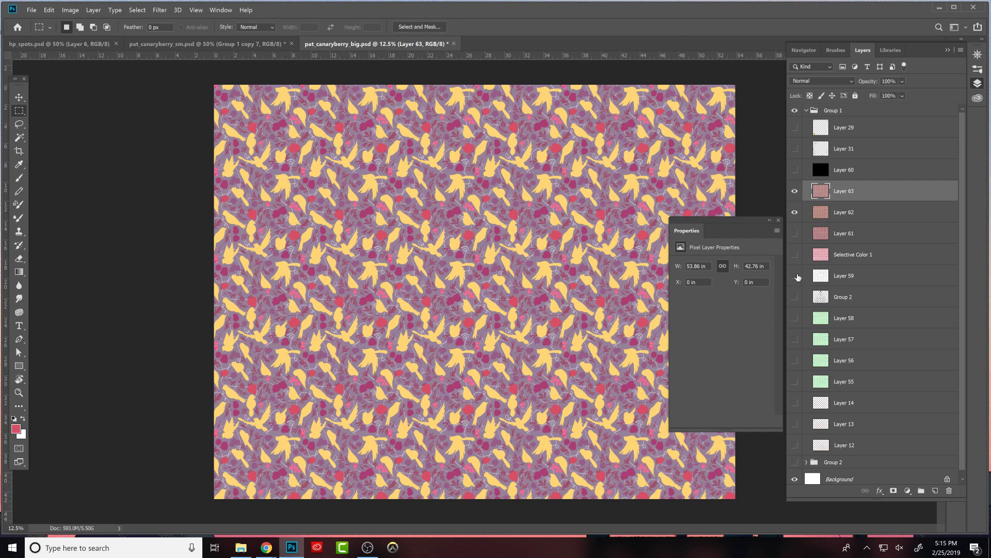
# - Return to pat_canaryberry_sm.psd and add a Color Balance adjustment clipped to the merged Group 1 copy 7 layer
pyautogui.click(206, 44)
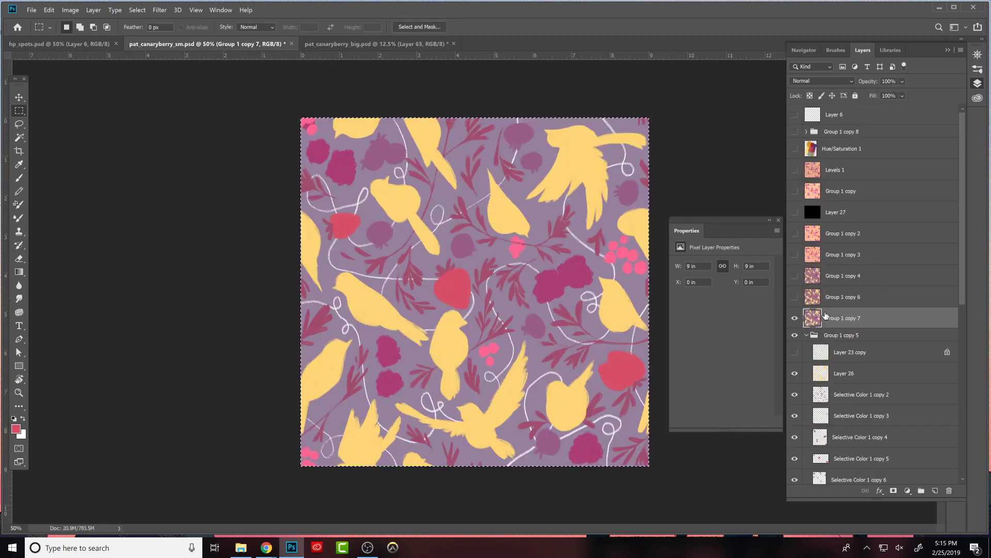
pyautogui.click(908, 490)
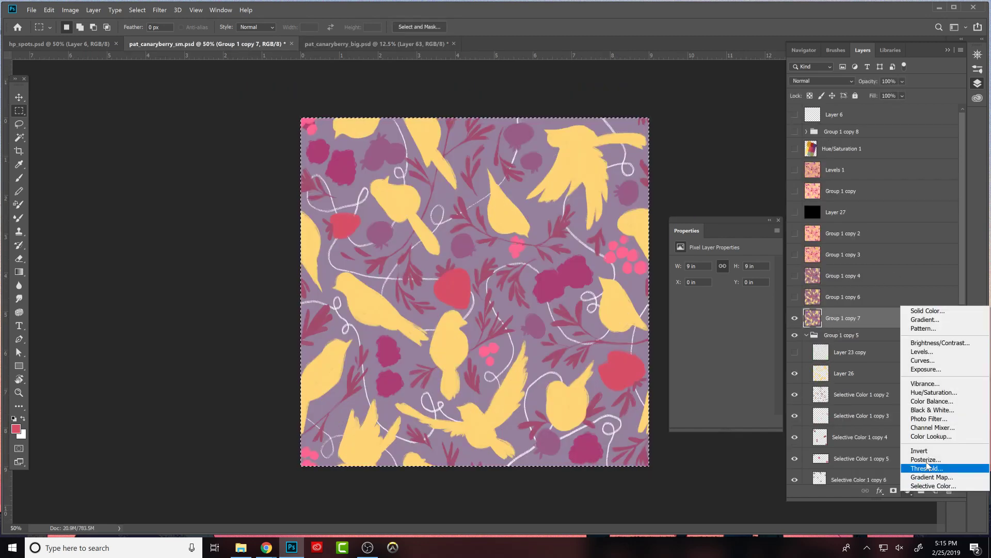
pyautogui.click(943, 404)
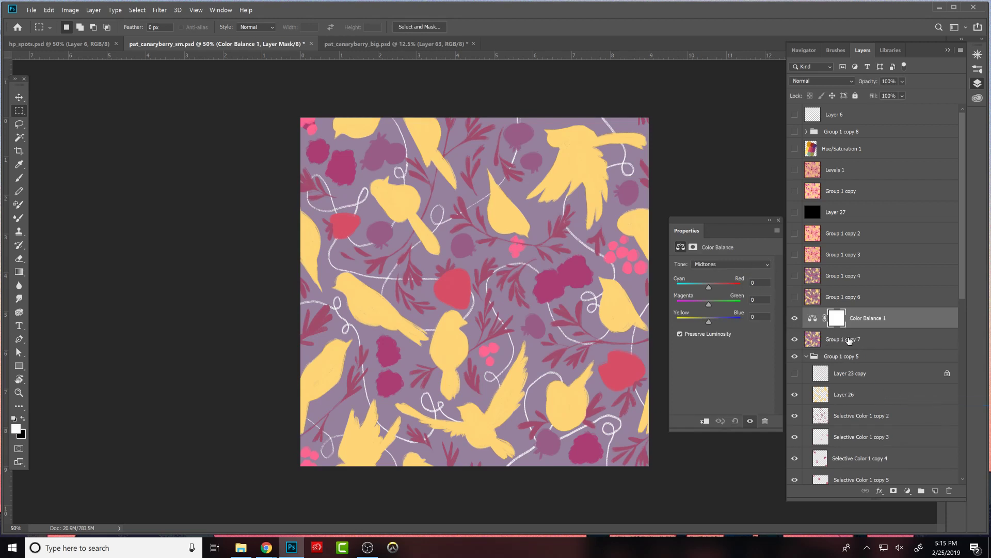
pyautogui.keyDown('alt'); pyautogui.click(862, 328); pyautogui.keyUp('alt')
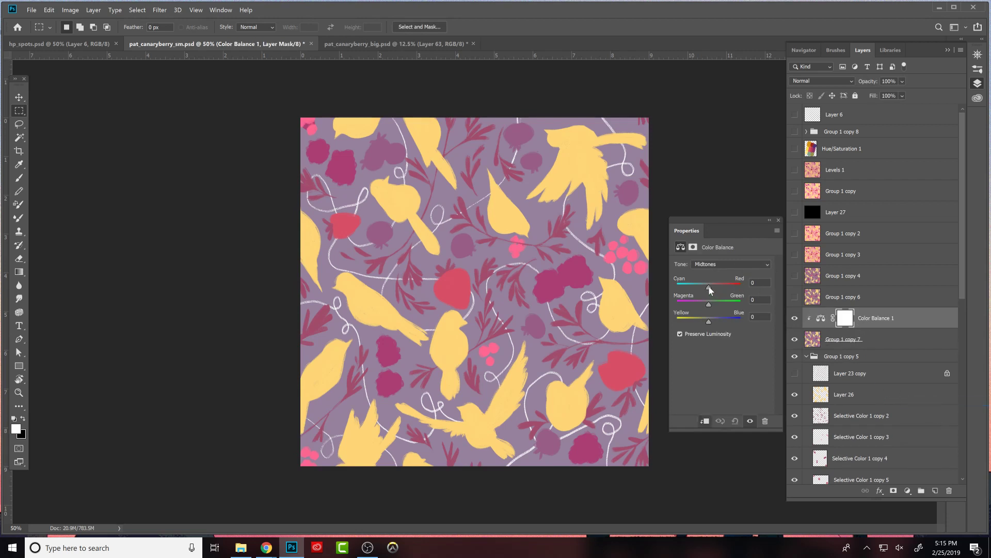
# - Adjust the Color Balance midtones, shadows and highlights, setting the shadows to green +7 and blue +22
pyautogui.moveTo(701, 288); pyautogui.dragTo(705, 321)
pyautogui.click(723, 264)
pyautogui.click(713, 271)
pyautogui.moveTo(698, 289); pyautogui.dragTo(716, 321)
pyautogui.click(730, 264)
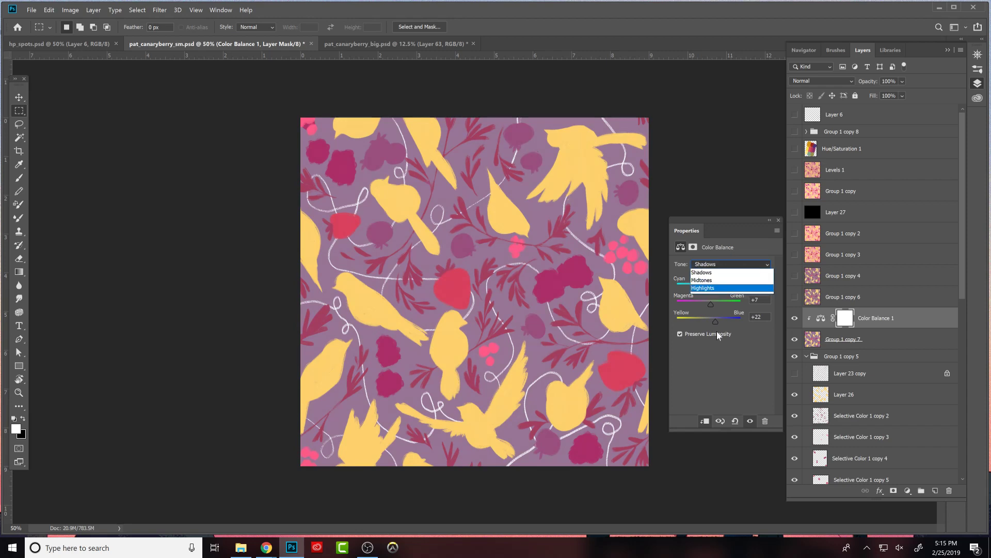
pyautogui.click(736, 287)
pyautogui.moveTo(709, 287); pyautogui.dragTo(708, 323)
pyautogui.click(779, 220)
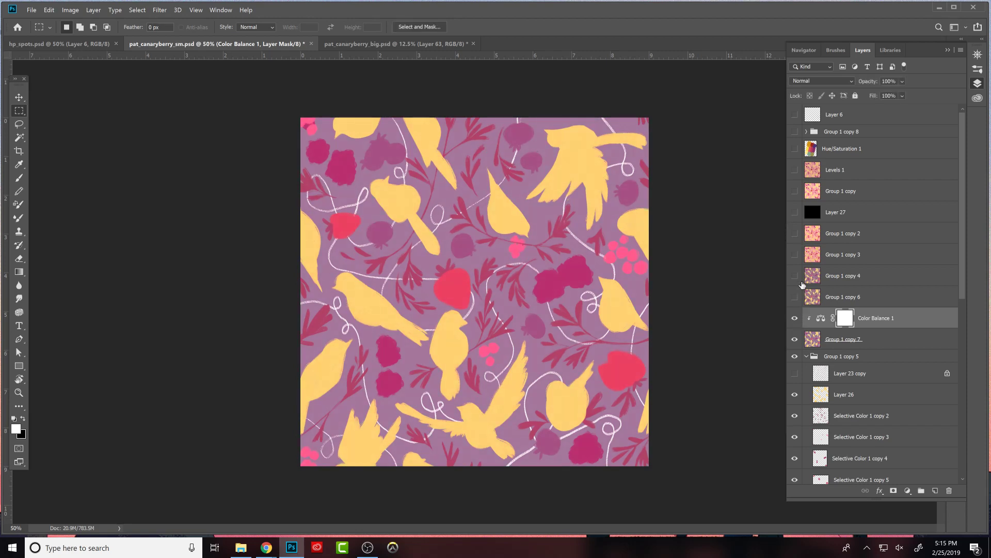
# - View the tile at 33.3%, hide Color Balance 1 and Group 1 copy 7, and select the bird layer, Layer 26, in Group 1 copy 5
pyautogui.hotkey('ctrl', '0')
pyautogui.hotkey('ctrl', '-')
pyautogui.hotkey('ctrl', '-')
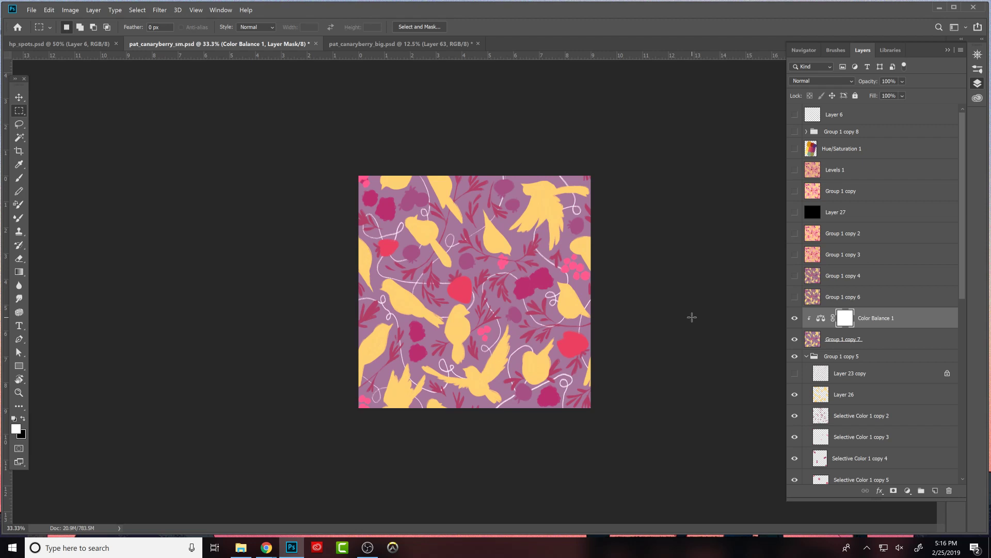
pyautogui.moveTo(794, 319); pyautogui.dragTo(795, 339)
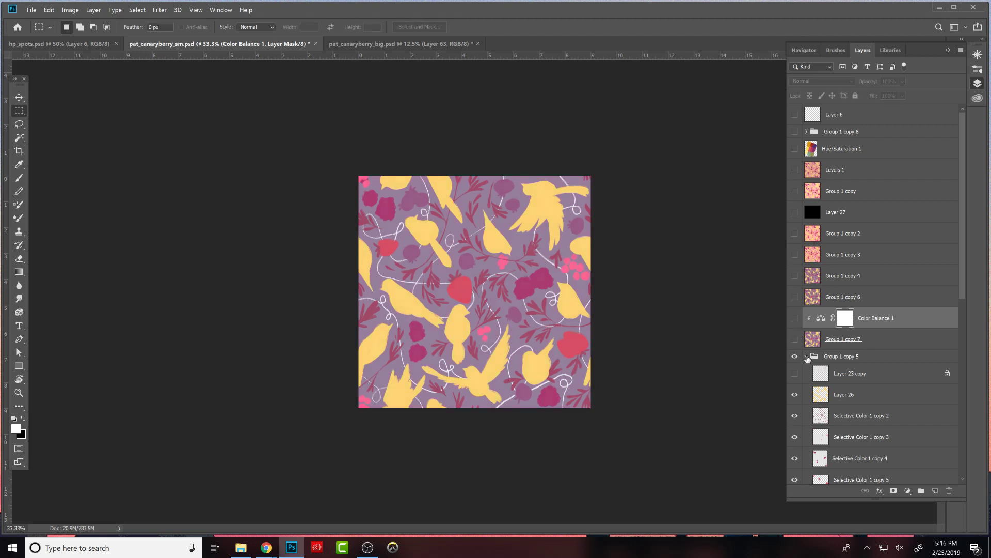
pyautogui.click(807, 357)
pyautogui.click(806, 356)
pyautogui.scroll(-2, 955, 282)
pyautogui.click(817, 350)
pyautogui.click(795, 347)
pyautogui.click(794, 346)
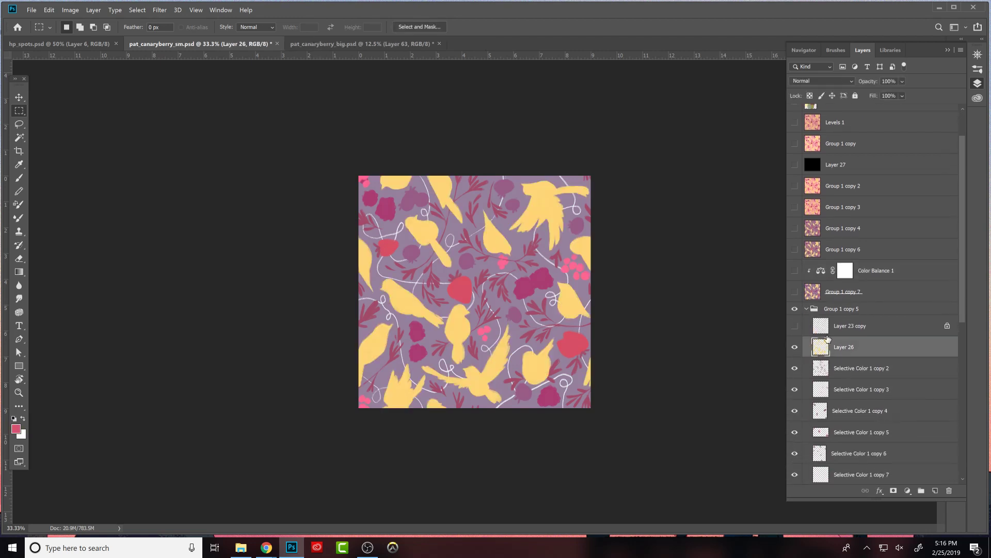
# - Add a Hue/Saturation adjustment clipped to Layer 26 with hue -13, saturation +17 and lightness -1, turning the birds orange
pyautogui.moveTo(878, 84); pyautogui.dragTo(924, 75)
pyautogui.click(908, 490)
pyautogui.click(935, 391)
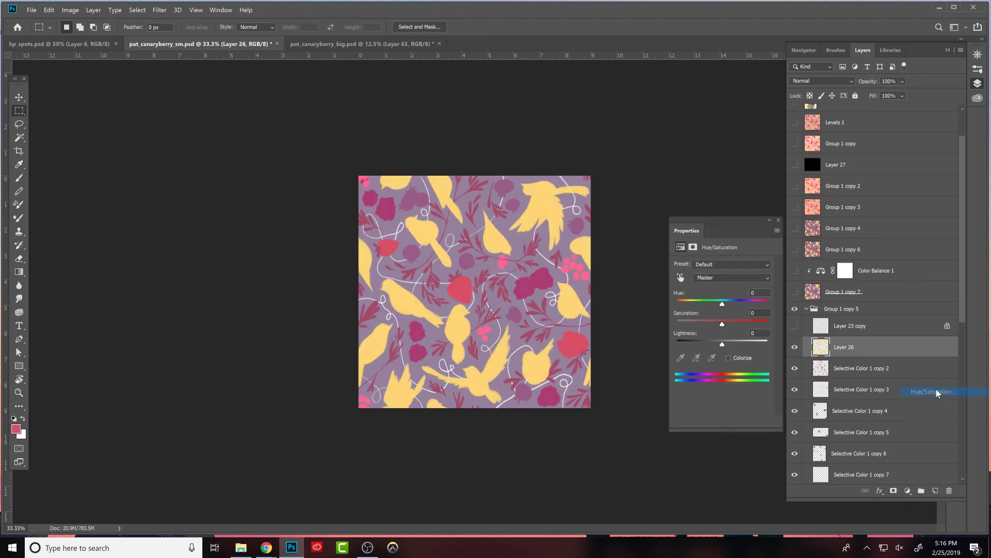
pyautogui.keyDown('alt'); pyautogui.click(884, 354); pyautogui.keyUp('alt')
pyautogui.moveTo(722, 303); pyautogui.dragTo(721, 343)
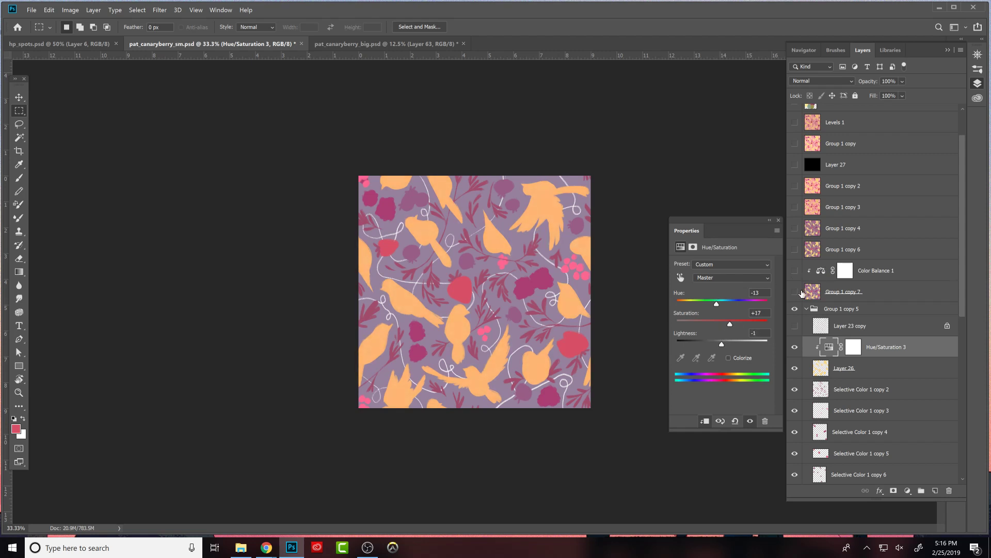
pyautogui.click(779, 220)
# - Check the tile's tonal contrast in greyscale using the black Layer 27, at several zoom levels and with Hue/Saturation 3 on and off
pyautogui.click(795, 164)
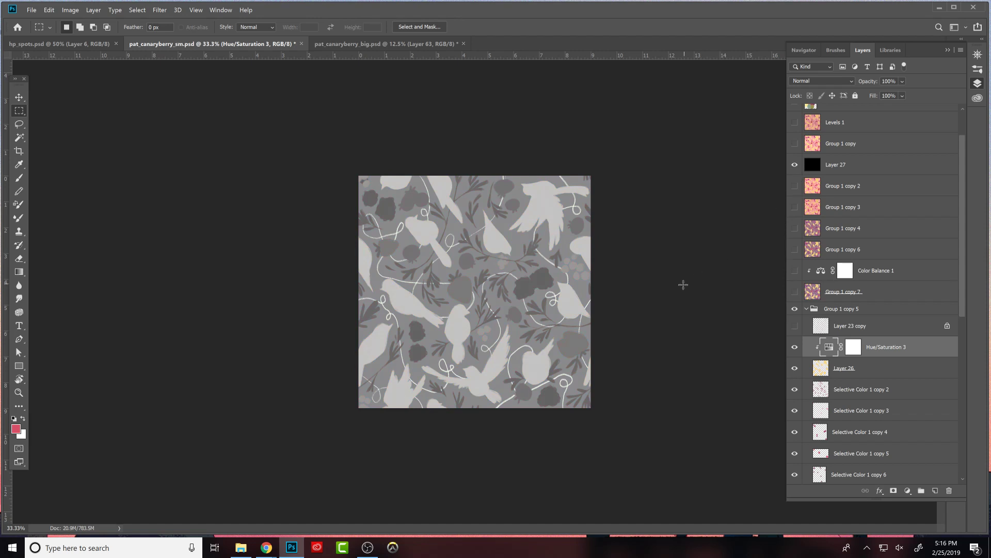
pyautogui.hotkey('ctrl', '-')
pyautogui.hotkey('ctrl', '-')
pyautogui.hotkey('ctrl', '-')
pyautogui.hotkey('ctrl', '+')
pyautogui.hotkey('ctrl', '+')
pyautogui.hotkey('ctrl', '+')
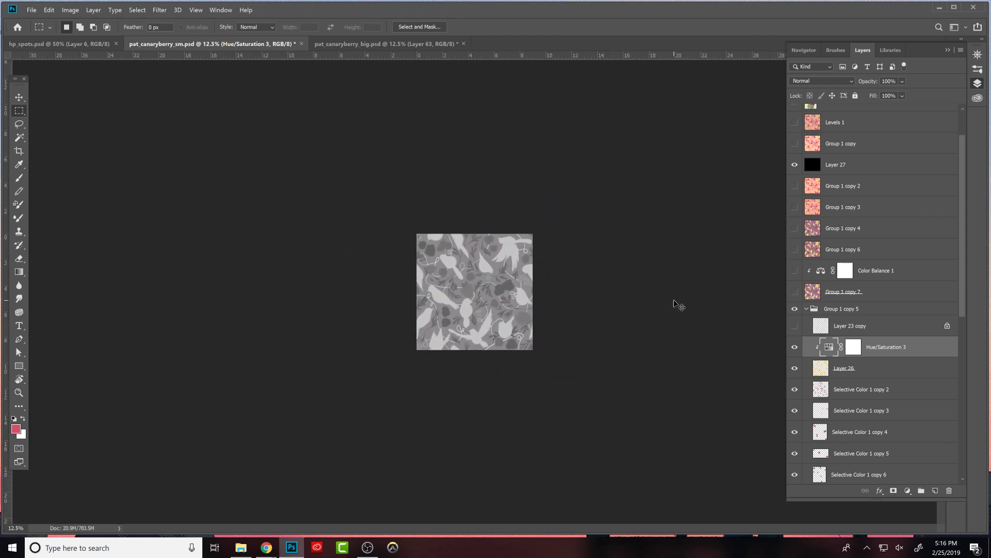
pyautogui.click(796, 346)
pyautogui.click(795, 346)
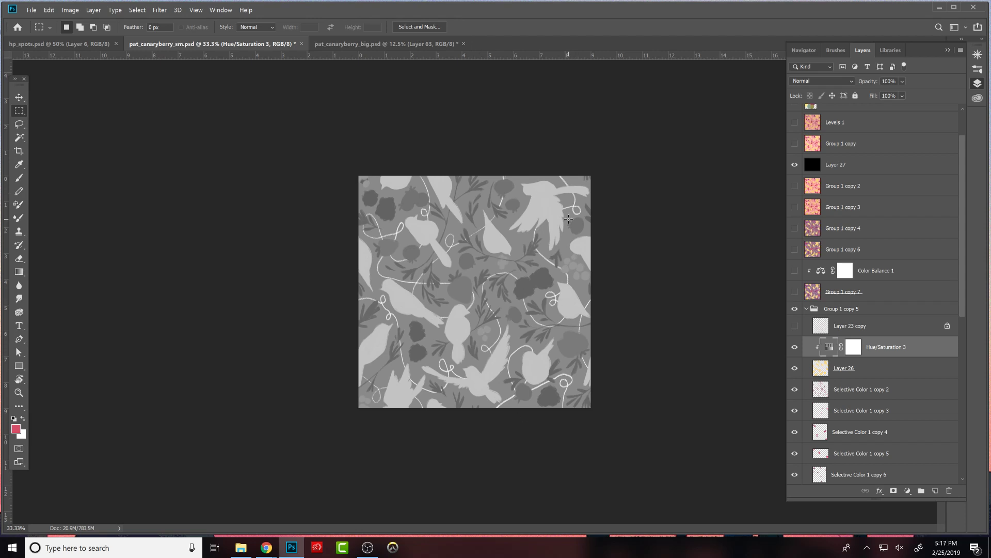
pyautogui.click(795, 164)
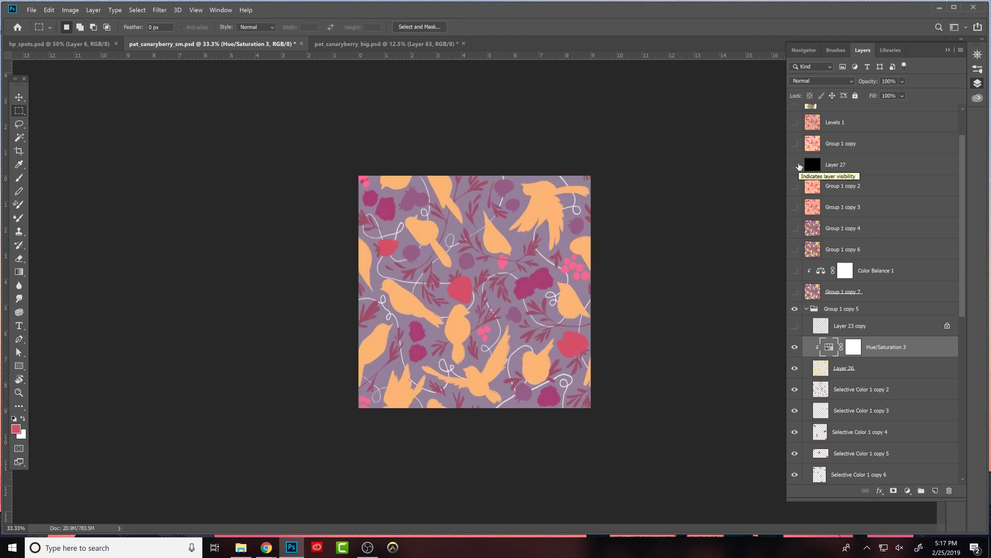
# - Compare the yellow and orange bird colours by alternately hiding and showing the Hue/Saturation 3 adjustment
pyautogui.click(796, 347)
pyautogui.click(795, 347)
pyautogui.click(795, 347)
pyautogui.click(796, 347)
pyautogui.click(796, 350)
pyautogui.click(796, 350)
pyautogui.click(794, 349)
pyautogui.click(794, 350)
pyautogui.click(793, 349)
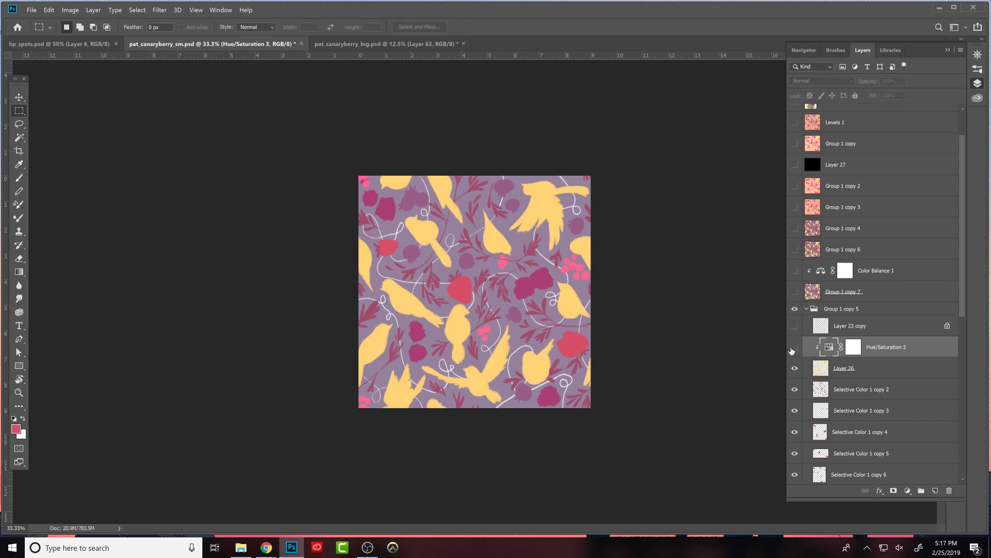
pyautogui.click(795, 347)
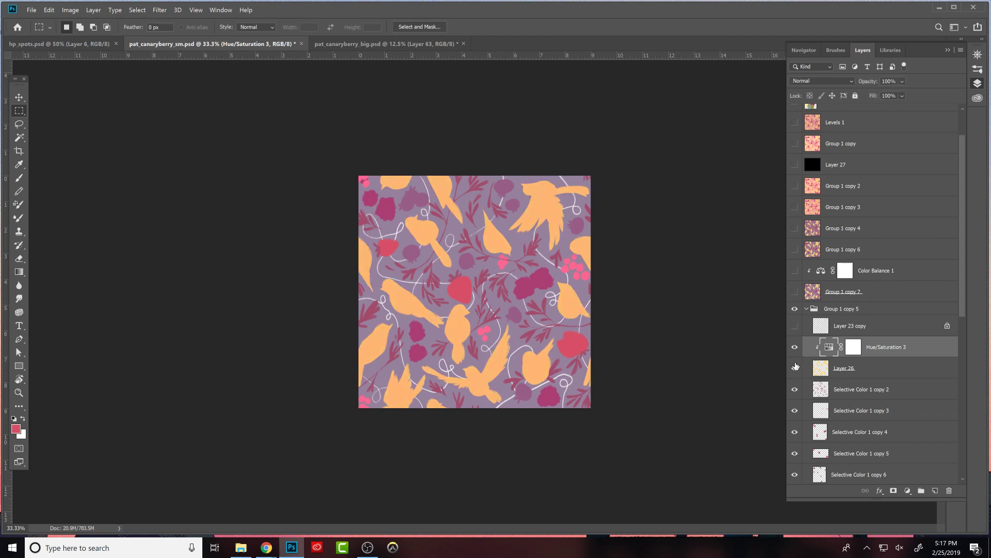
pyautogui.click(794, 366)
# - Readjust the hue, saturation and lightness of Hue/Saturation 2 to turn the background above Selective Color 1 copy 8 a warm brownish mauve
pyautogui.moveTo(962, 275); pyautogui.dragTo(955, 338)
pyautogui.click(831, 409)
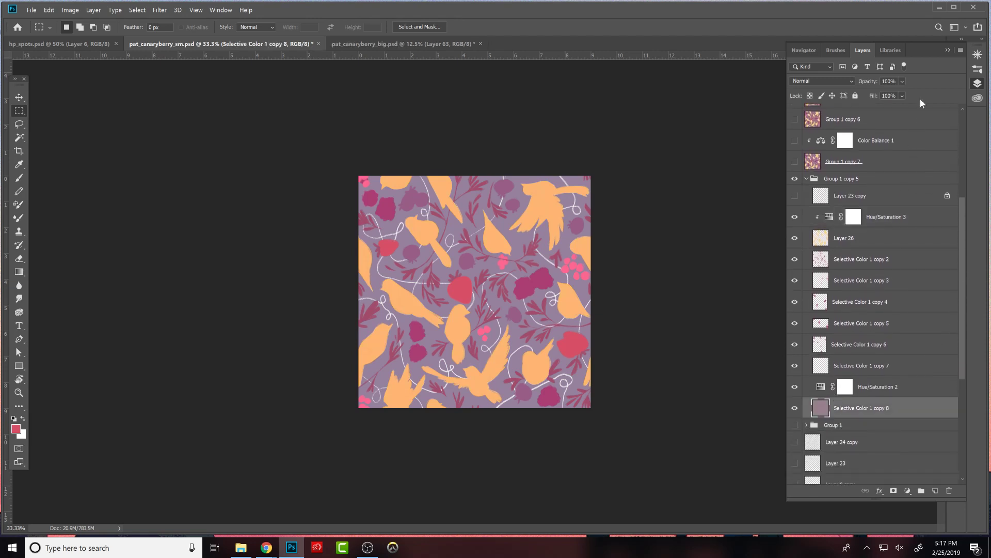
pyautogui.moveTo(872, 82); pyautogui.dragTo(879, 84)
pyautogui.click(822, 387)
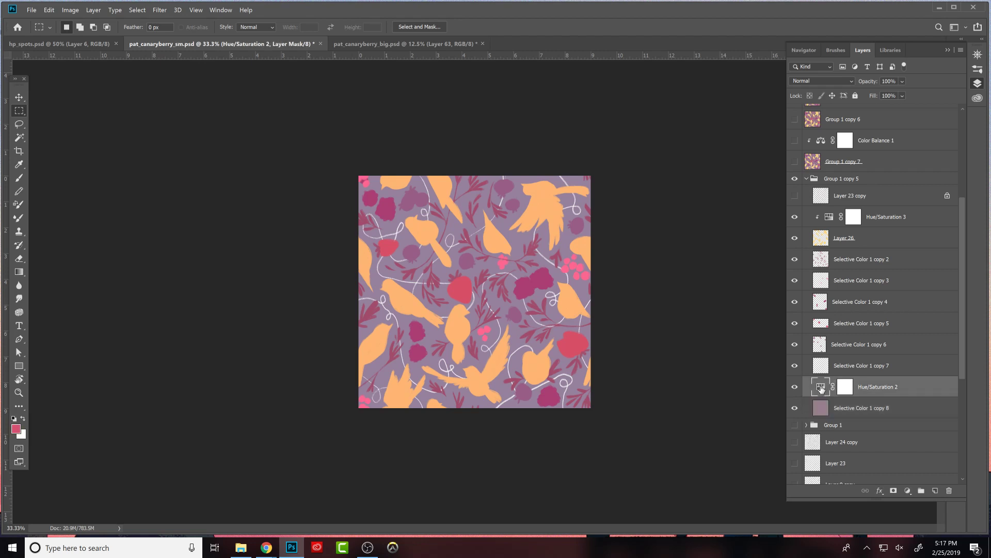
pyautogui.doubleClick(821, 388)
pyautogui.moveTo(703, 304); pyautogui.dragTo(711, 304)
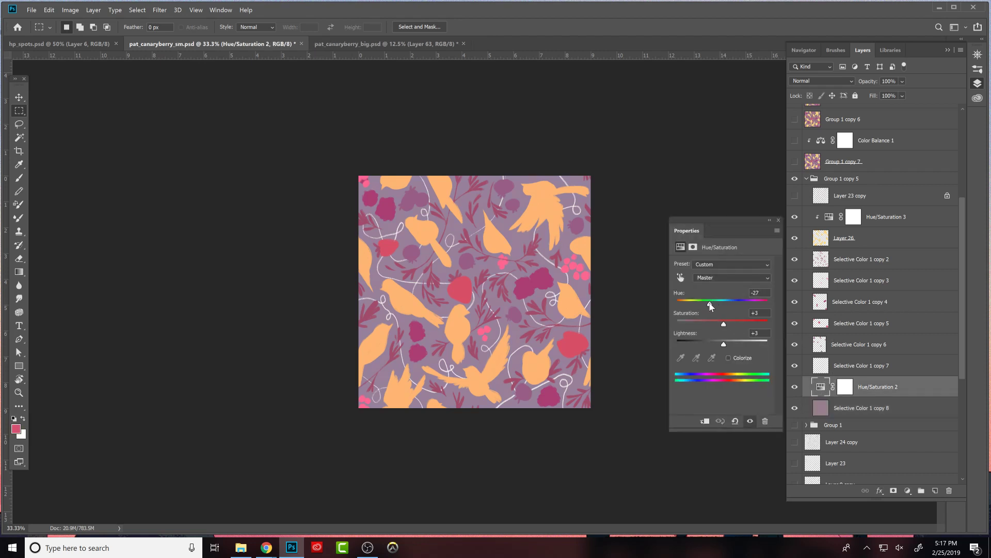
pyautogui.moveTo(724, 343); pyautogui.dragTo(671, 311)
pyautogui.moveTo(732, 305)
pyautogui.mouseDown()
pyautogui.moveTo(759, 306)
pyautogui.moveTo(741, 305)
pyautogui.mouseUp()
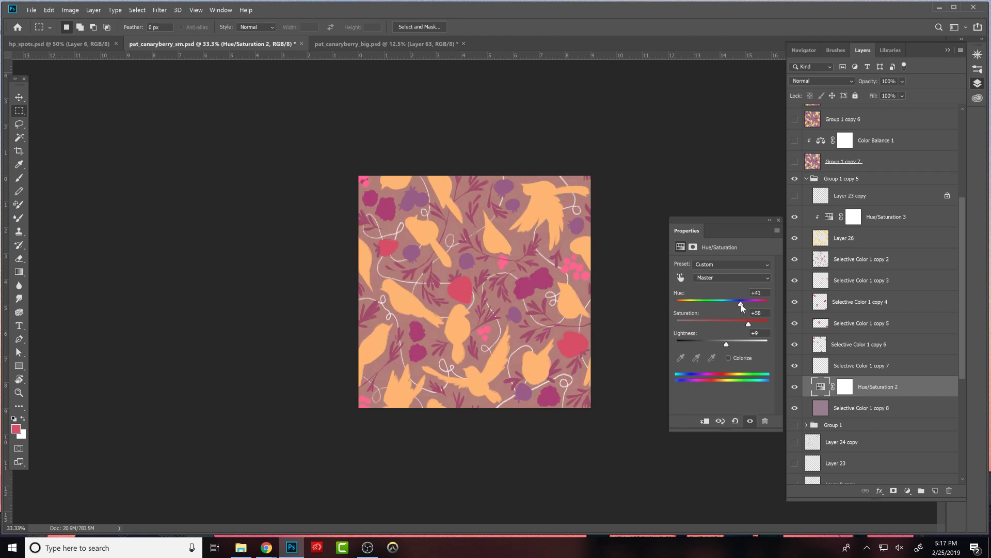
# - Add a new layer directly above Selective Color 1 copy 8, fill it with orange, and hide the Hue/Saturation 2 adjustment
pyautogui.click(836, 406)
pyautogui.click(935, 491)
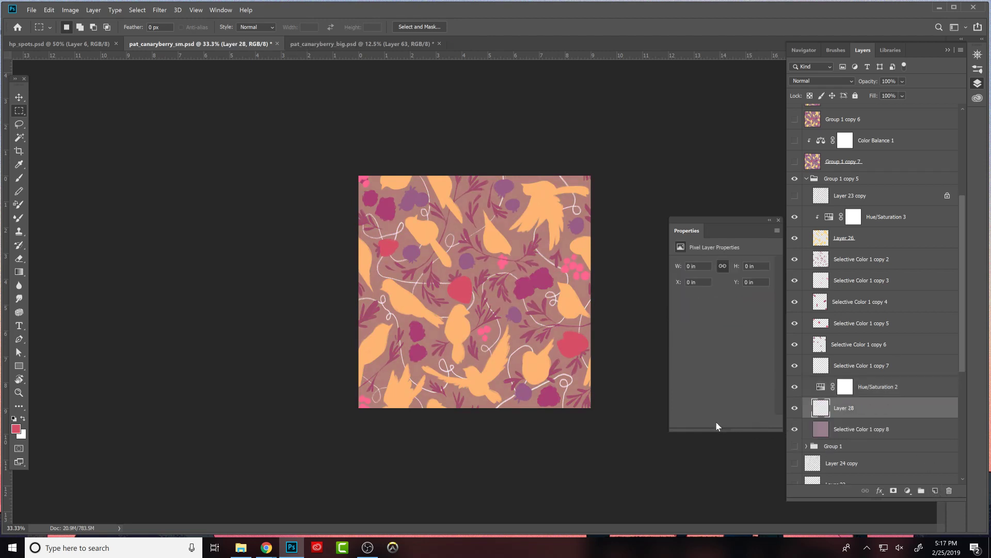
pyautogui.press('b')
pyautogui.keyDown('alt'); pyautogui.click(559, 346); pyautogui.keyUp('alt')
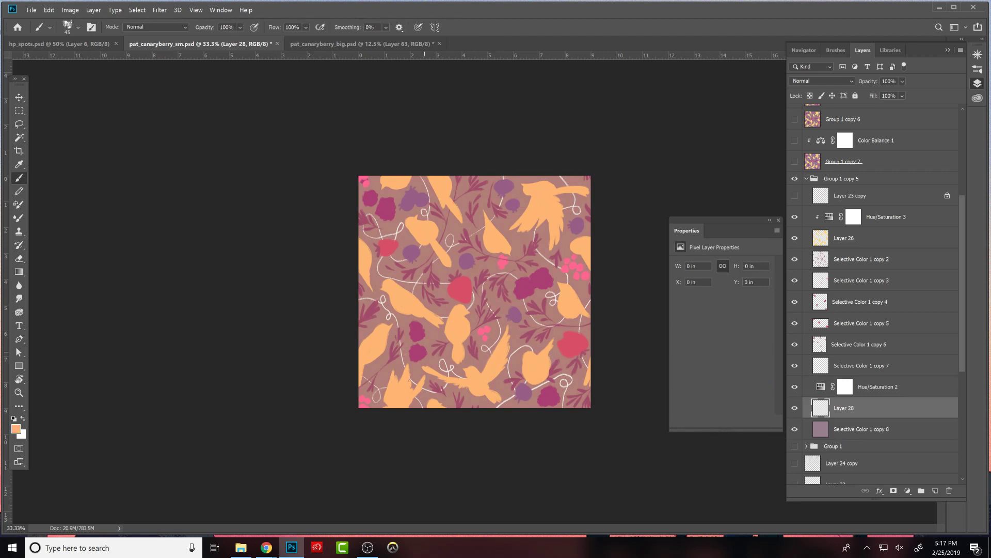
pyautogui.click(14, 428)
pyautogui.click(751, 312)
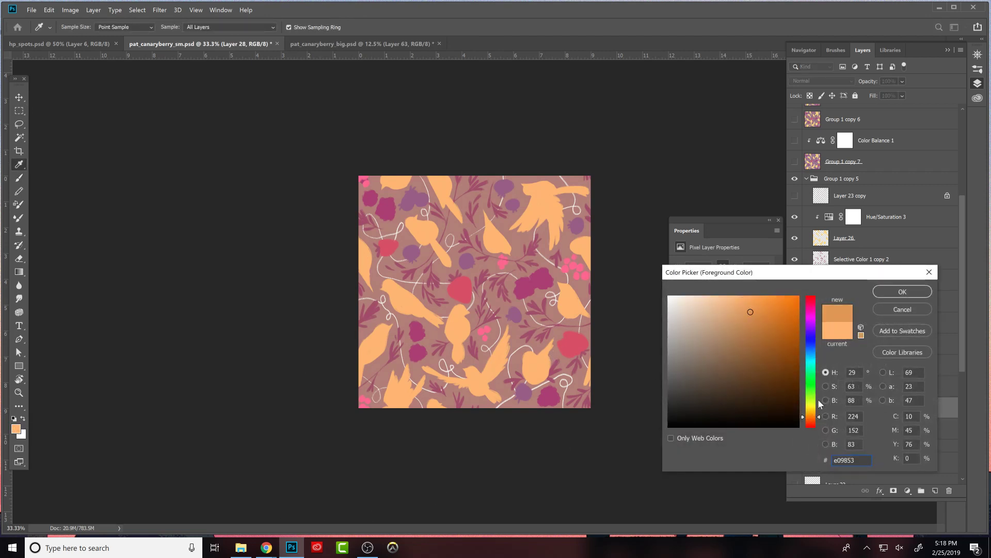
pyautogui.click(878, 292)
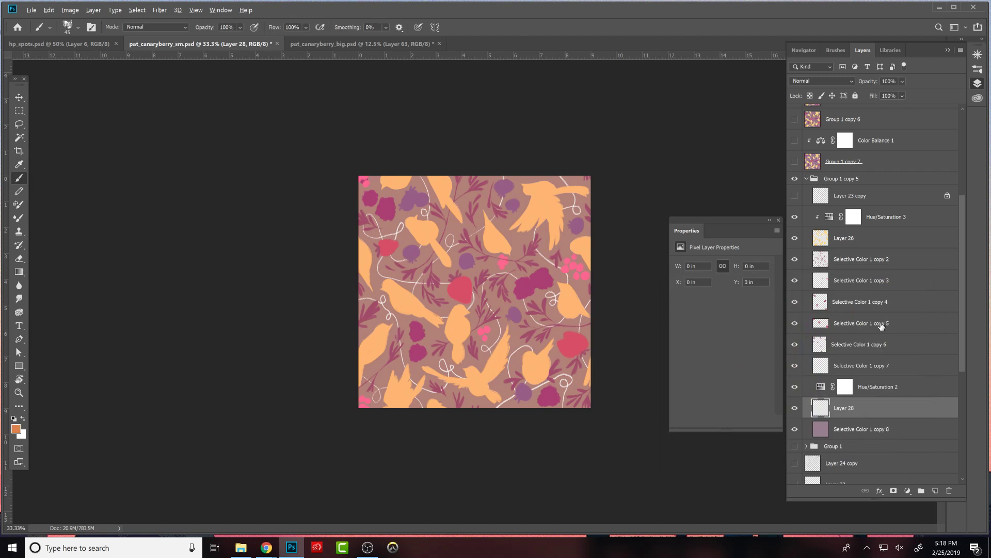
pyautogui.hotkey('alt', 'BackSpace')
pyautogui.click(795, 387)
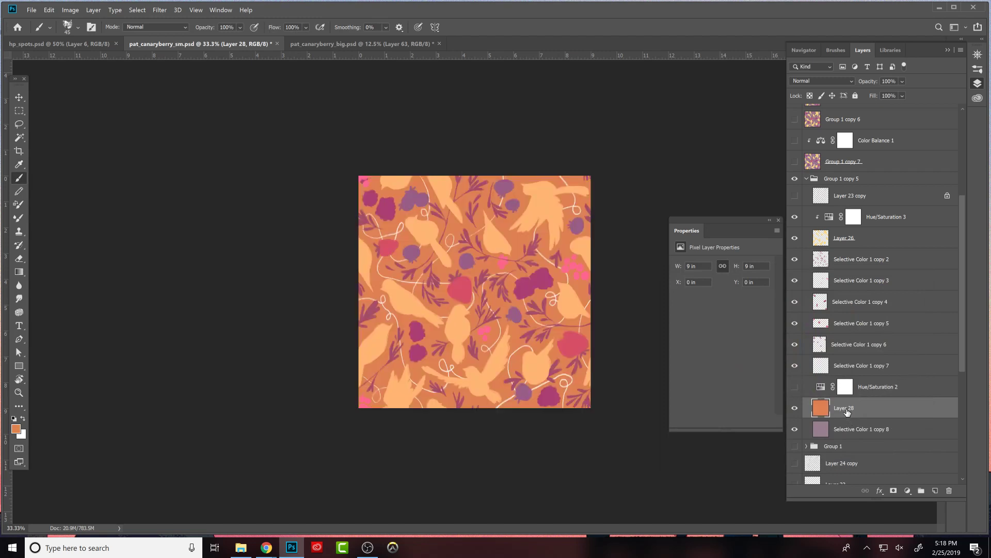
# - Refill the background Layer 28 with the coral pink f28175
pyautogui.click(16, 428)
pyautogui.click(675, 297)
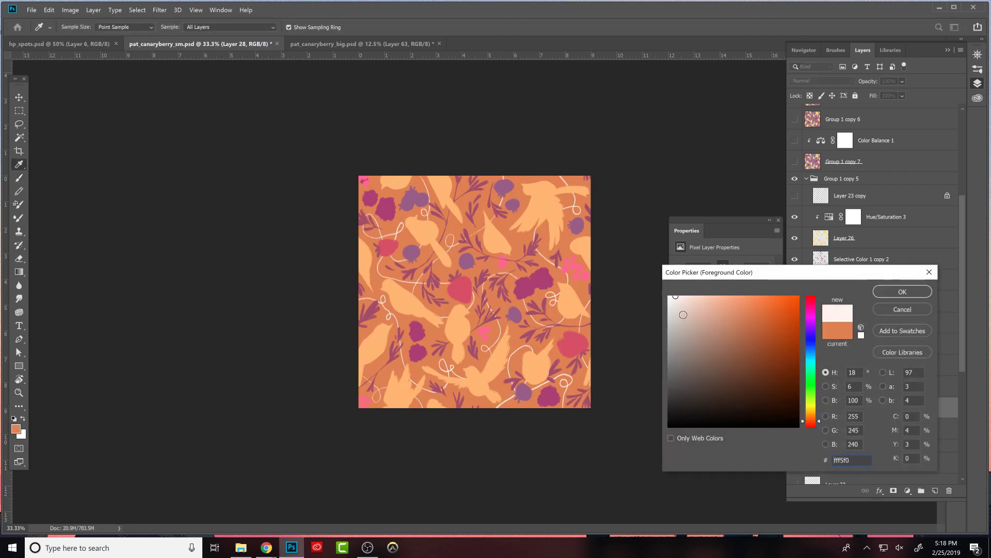
pyautogui.click(699, 300)
pyautogui.moveTo(819, 421); pyautogui.dragTo(820, 423)
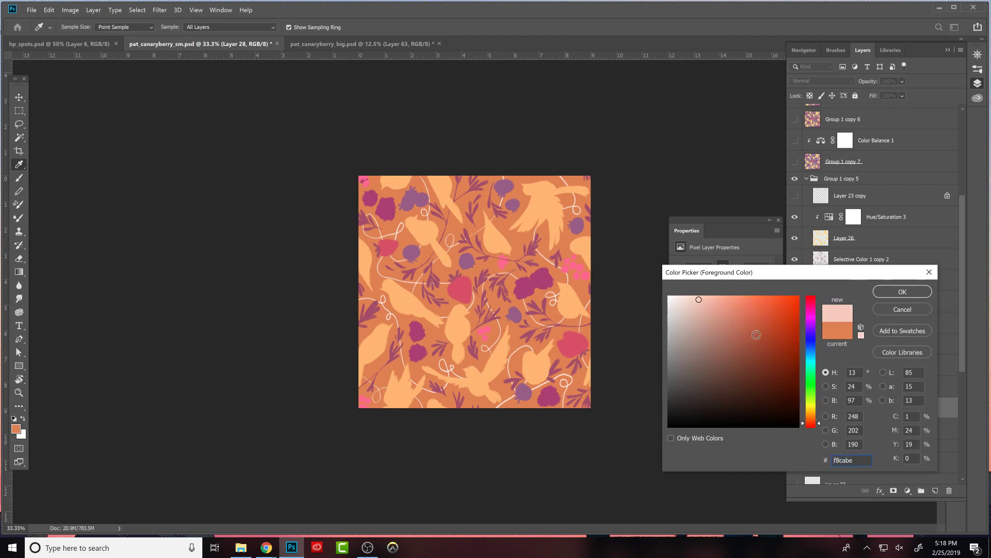
pyautogui.moveTo(757, 335); pyautogui.dragTo(736, 303)
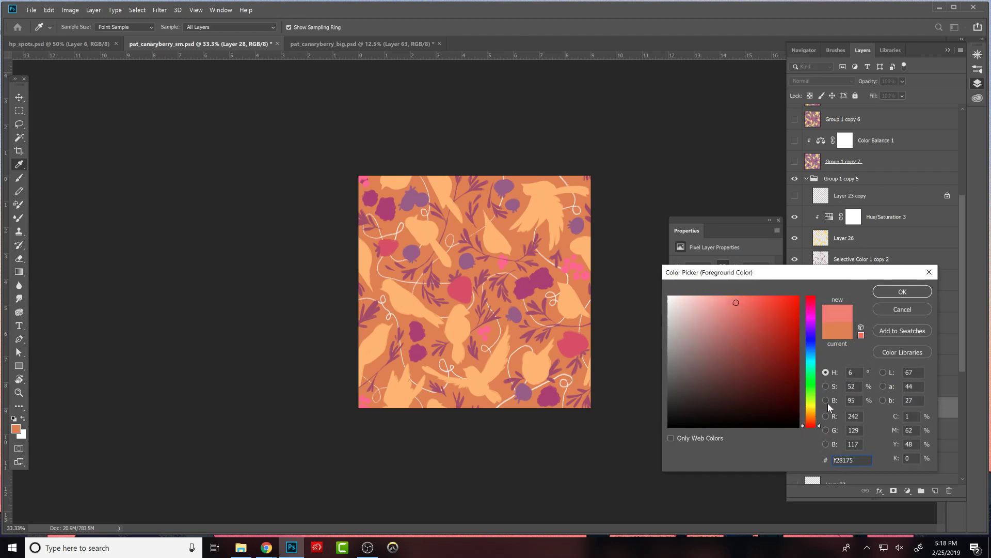
pyautogui.click(903, 294)
pyautogui.hotkey('alt', 'BackSpace')
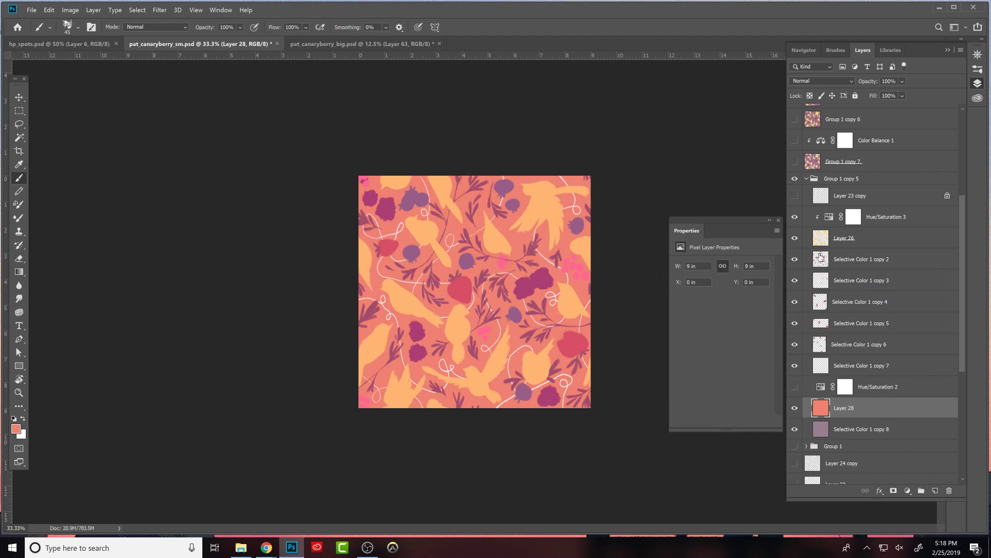
# - Set the birds' Hue/Saturation 3 to hue -9, saturation +28 and lightness +13, and check the contrast with the black Layer 27
pyautogui.click(795, 217)
pyautogui.click(795, 217)
pyautogui.click(829, 217)
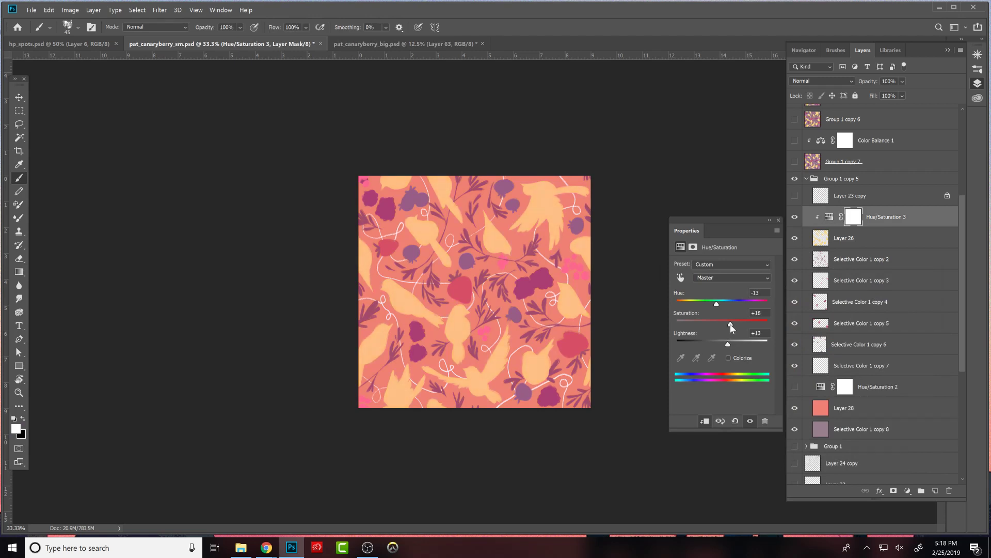
pyautogui.moveTo(750, 325); pyautogui.dragTo(719, 306)
pyautogui.moveTo(961, 198); pyautogui.dragTo(962, 146)
pyautogui.click(797, 148)
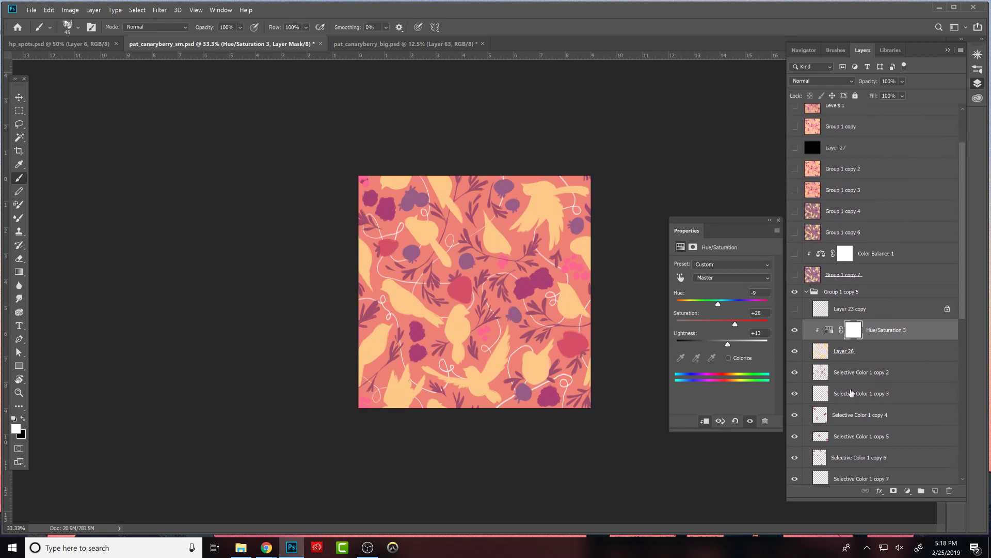
# - Duplicate Hue/Saturation 3 as a clipped adjustment on Selective Color 1 copy 3, with hue -38, saturation -26 and lightness -18
pyautogui.click(795, 394)
pyautogui.click(795, 394)
pyautogui.click(823, 392)
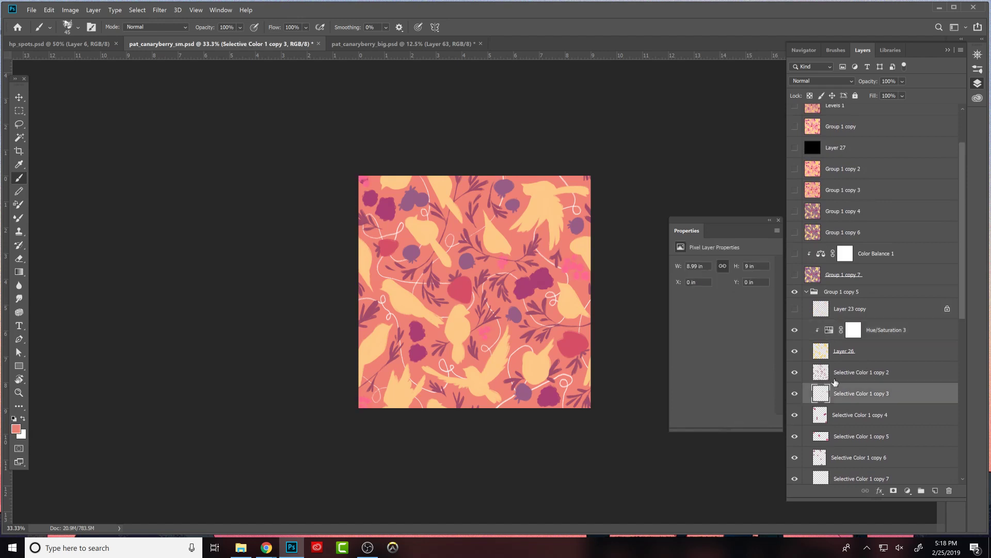
pyautogui.moveTo(851, 337); pyautogui.dragTo(844, 396)
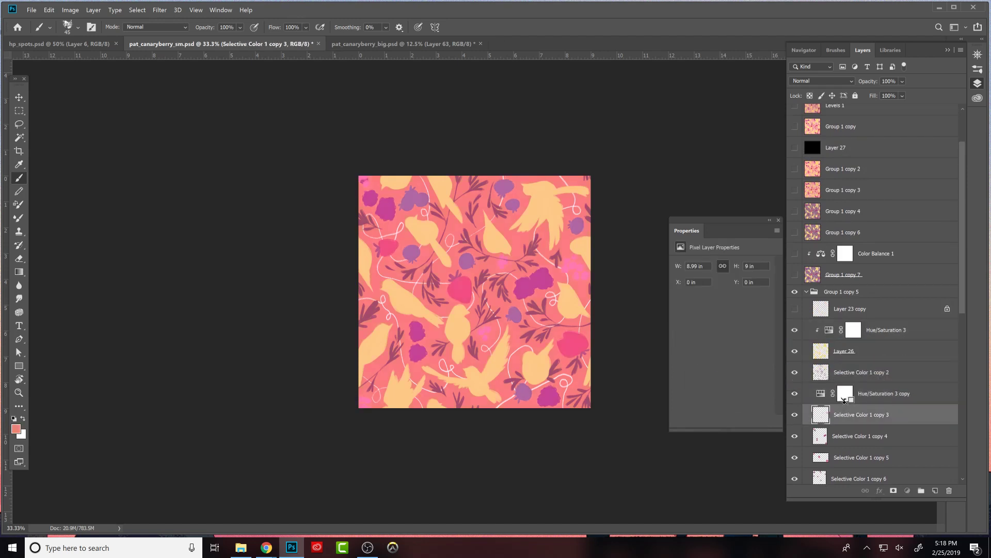
pyautogui.click(845, 398)
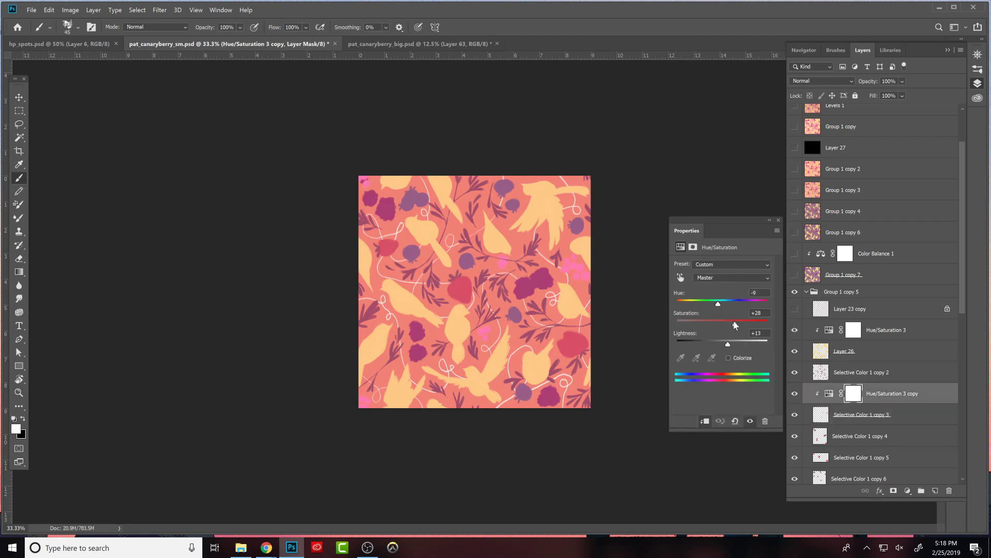
pyautogui.moveTo(718, 324)
pyautogui.mouseDown()
pyautogui.moveTo(726, 324)
pyautogui.moveTo(711, 305)
pyautogui.moveTo(748, 302)
pyautogui.moveTo(683, 306)
pyautogui.moveTo(696, 306)
pyautogui.moveTo(721, 343)
pyautogui.moveTo(714, 323)
pyautogui.moveTo(681, 305)
pyautogui.moveTo(705, 305)
pyautogui.moveTo(719, 326)
pyautogui.moveTo(715, 344)
pyautogui.mouseUp()
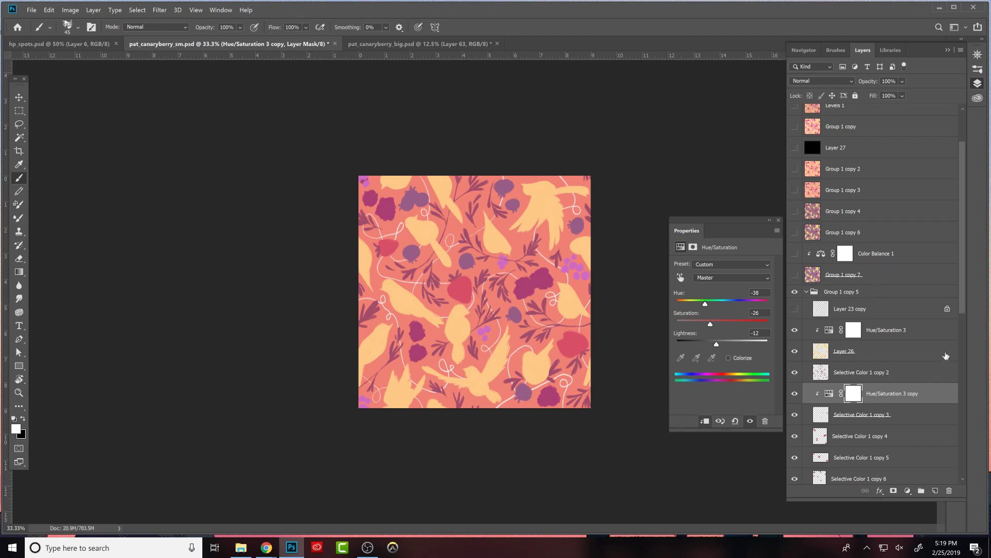
# - Compare the pattern with and without the coral Layer 28, and add a Hue/Saturation adjustment clipped to that layer
pyautogui.scroll(-5, 960, 314)
pyautogui.click(812, 429)
pyautogui.click(795, 431)
pyautogui.click(796, 431)
pyautogui.click(796, 431)
pyautogui.click(796, 431)
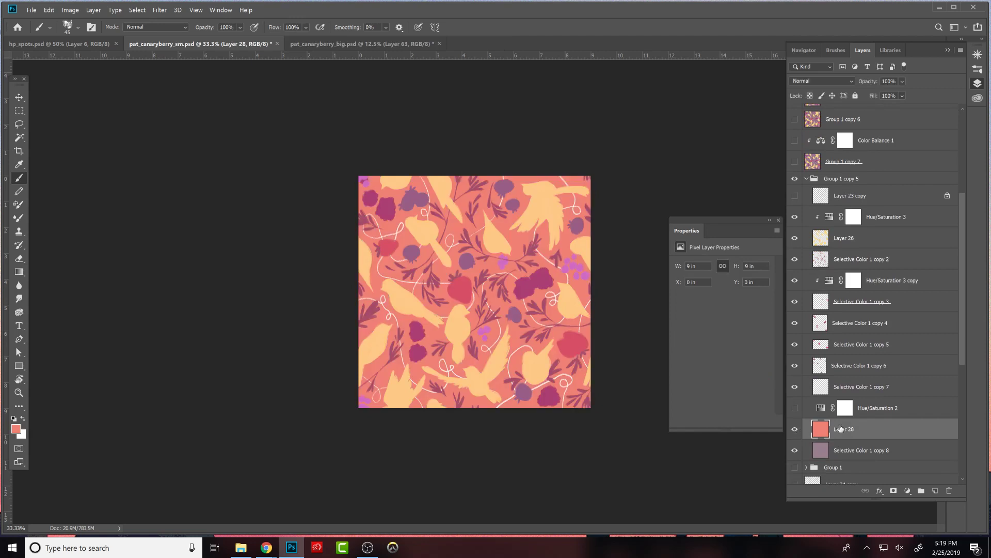
pyautogui.hotkey('ctrl', '-')
pyautogui.hotkey('ctrl', '-')
pyautogui.hotkey('ctrl', '-')
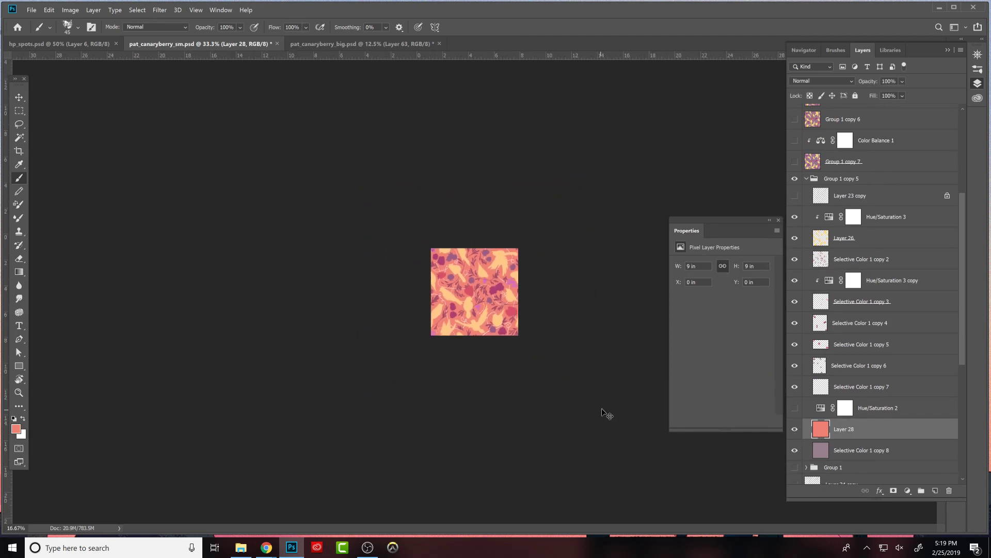
pyautogui.click(908, 491)
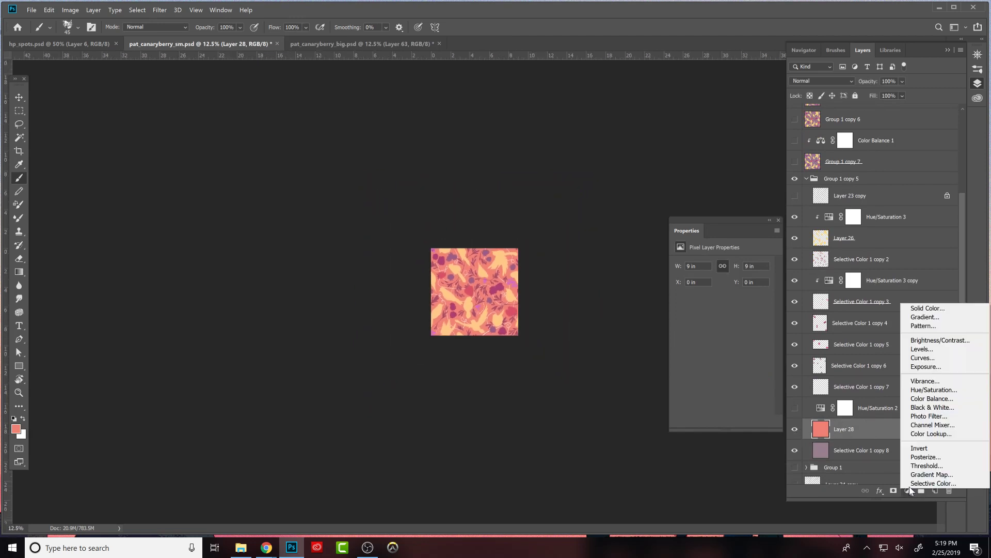
pyautogui.click(940, 391)
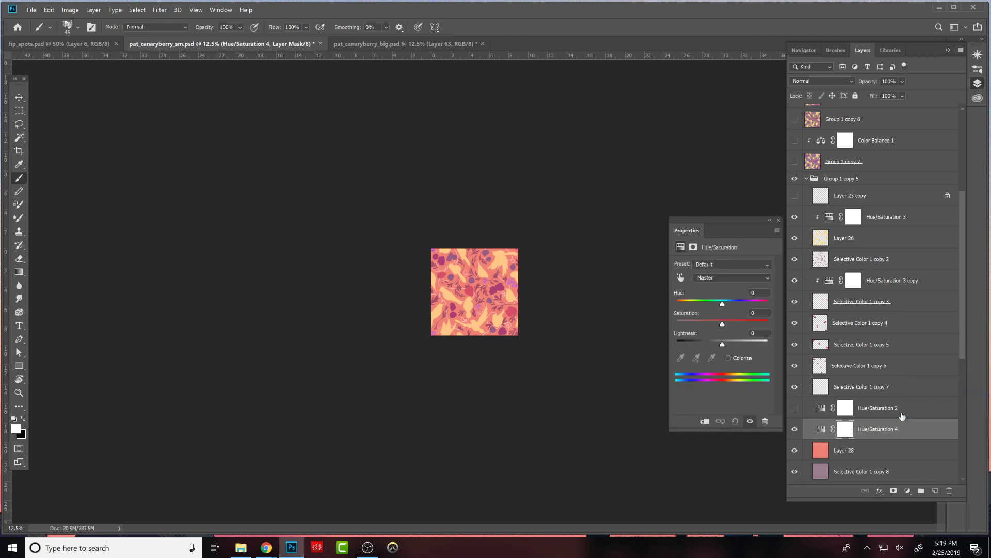
pyautogui.keyDown('alt'); pyautogui.click(872, 439); pyautogui.keyUp('alt')
# - Compare the coral version with Group 1 copy 7, with and without its Color Balance 1 adjustment
pyautogui.moveTo(962, 304); pyautogui.dragTo(962, 287)
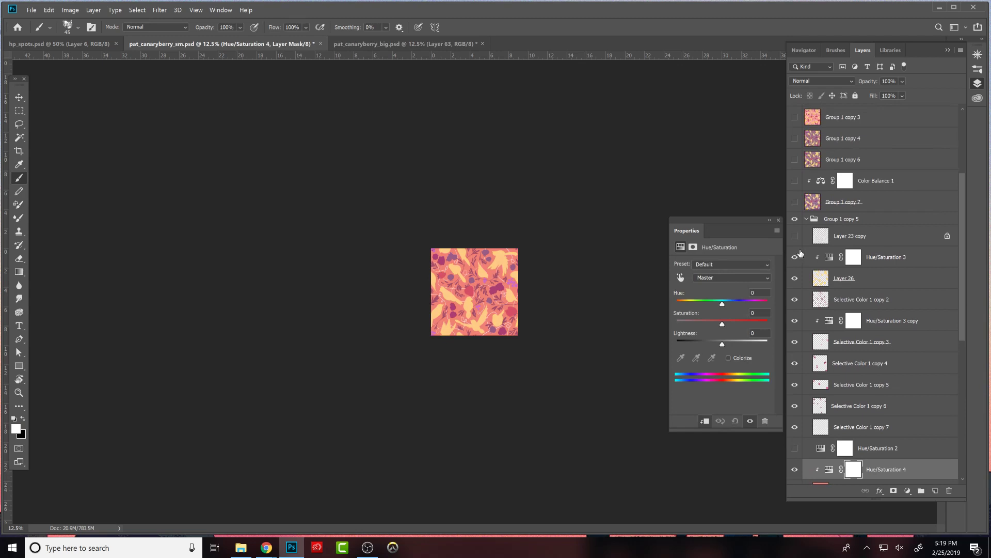
pyautogui.moveTo(796, 202); pyautogui.dragTo(799, 184)
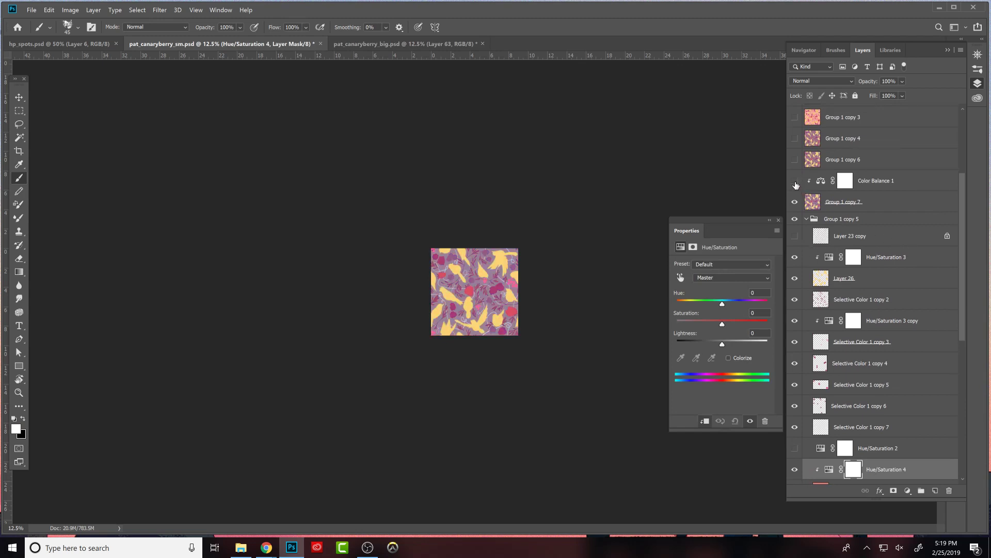
pyautogui.click(796, 182)
pyautogui.click(796, 182)
pyautogui.moveTo(796, 202); pyautogui.dragTo(803, 182)
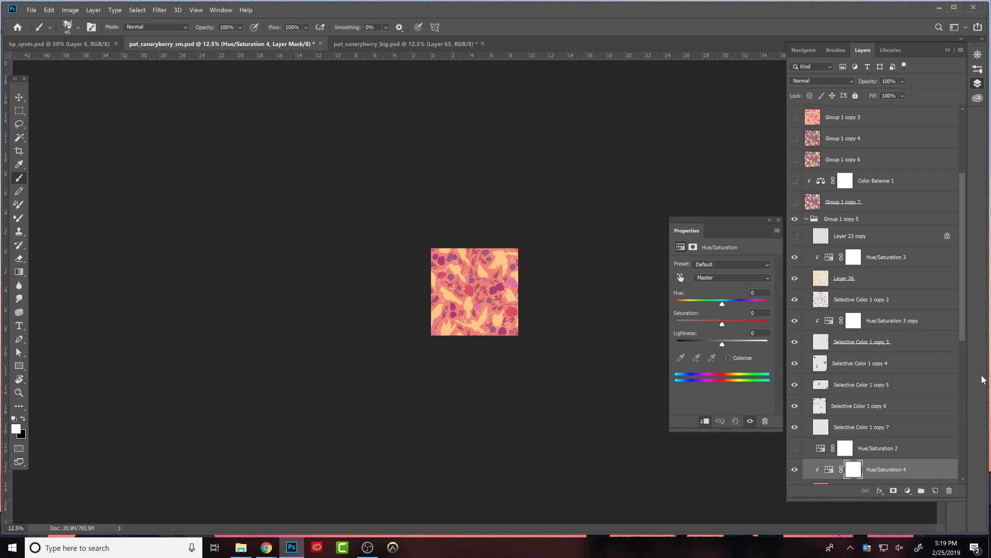
# - Set the background's Hue/Saturation 4 to hue -33, saturation -23 and lightness +8, and view the pattern in full-screen mode
pyautogui.scroll(-3, 960, 333)
pyautogui.click(829, 402)
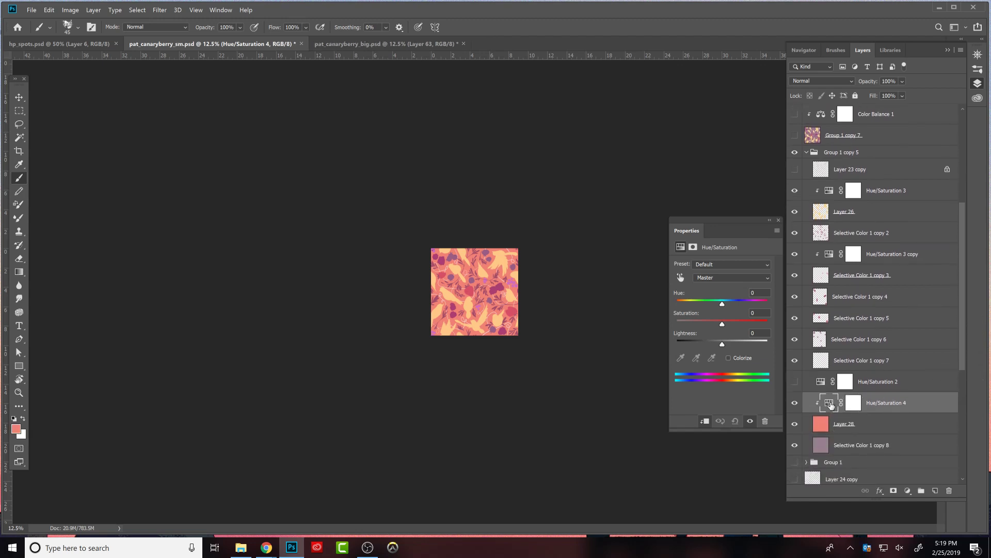
pyautogui.moveTo(722, 304); pyautogui.dragTo(712, 303)
pyautogui.moveTo(723, 323)
pyautogui.mouseDown()
pyautogui.moveTo(711, 321)
pyautogui.moveTo(728, 341)
pyautogui.mouseUp()
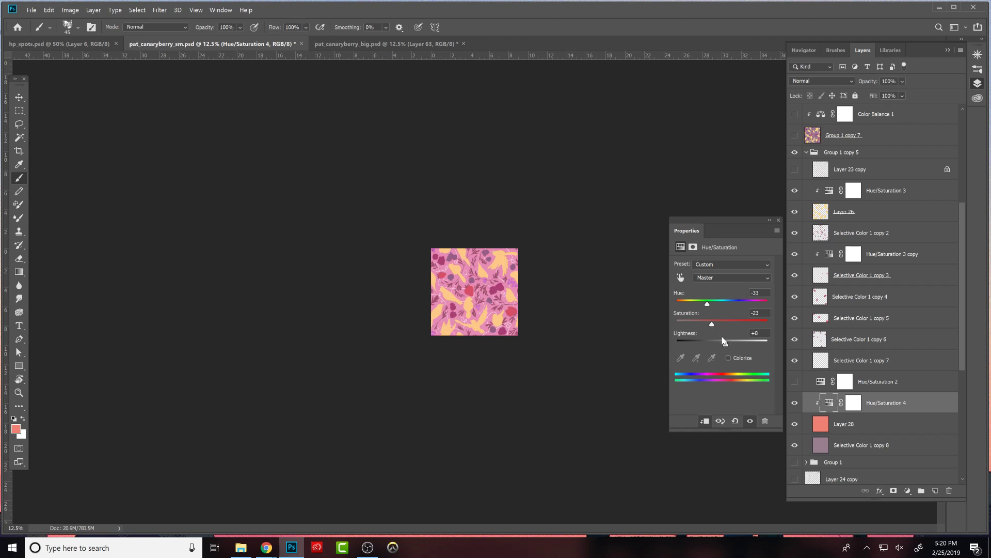
pyautogui.hotkey('ctrl', '+')
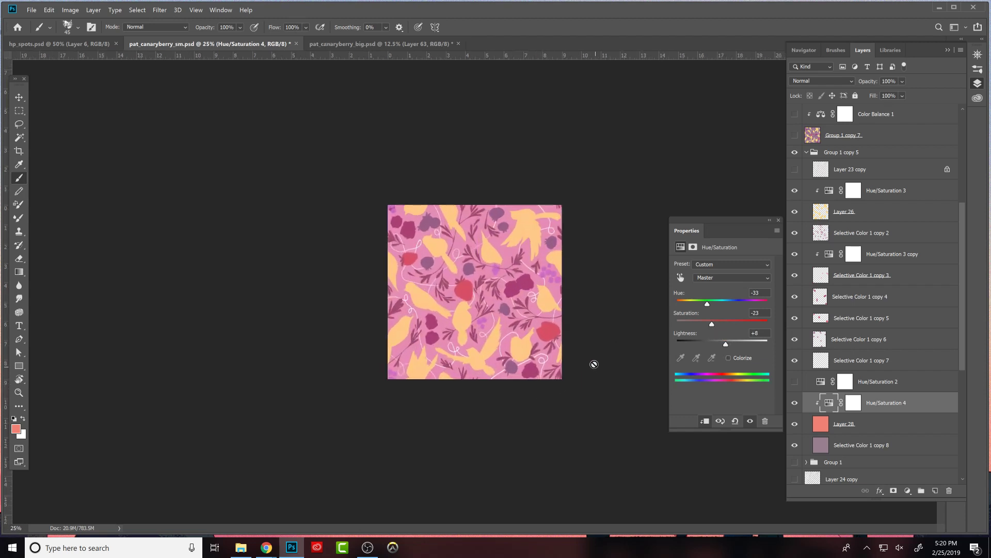
pyautogui.press('f')
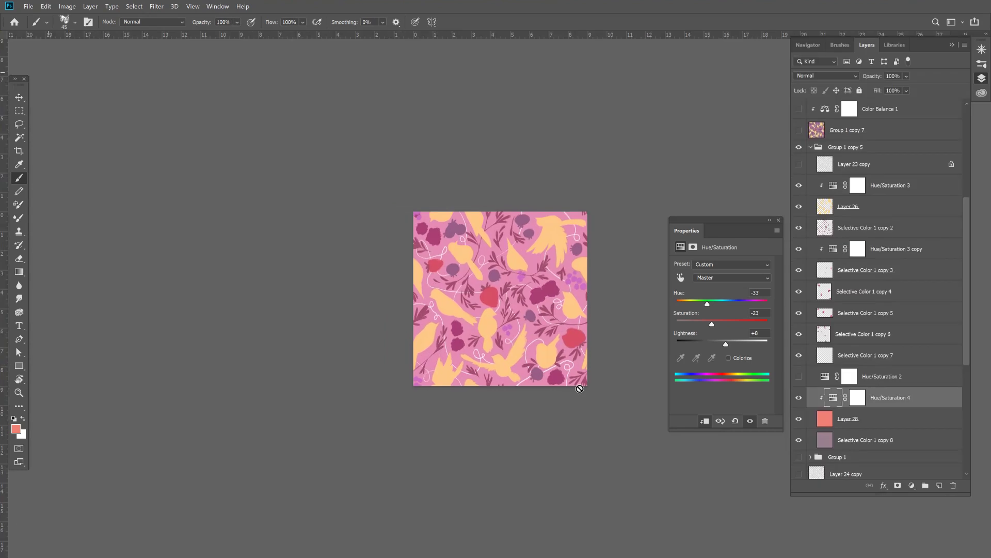
pyautogui.moveTo(591, 368); pyautogui.dragTo(602, 395)
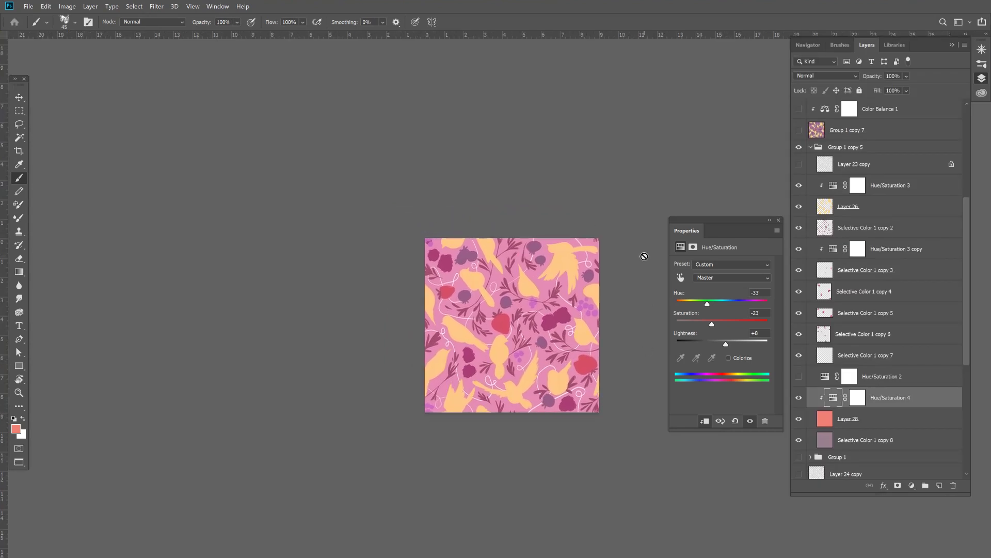
# - Try recolouring the greyish-purple berries on Selective Color 1 copy 6 with the brighter purple b159ac
pyautogui.click(818, 335)
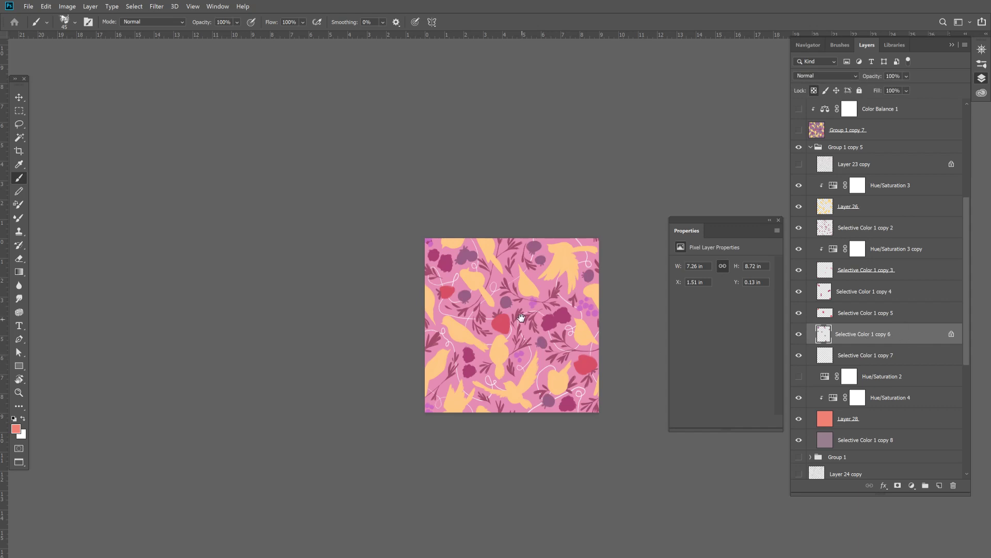
pyautogui.click(511, 297)
pyautogui.click(16, 428)
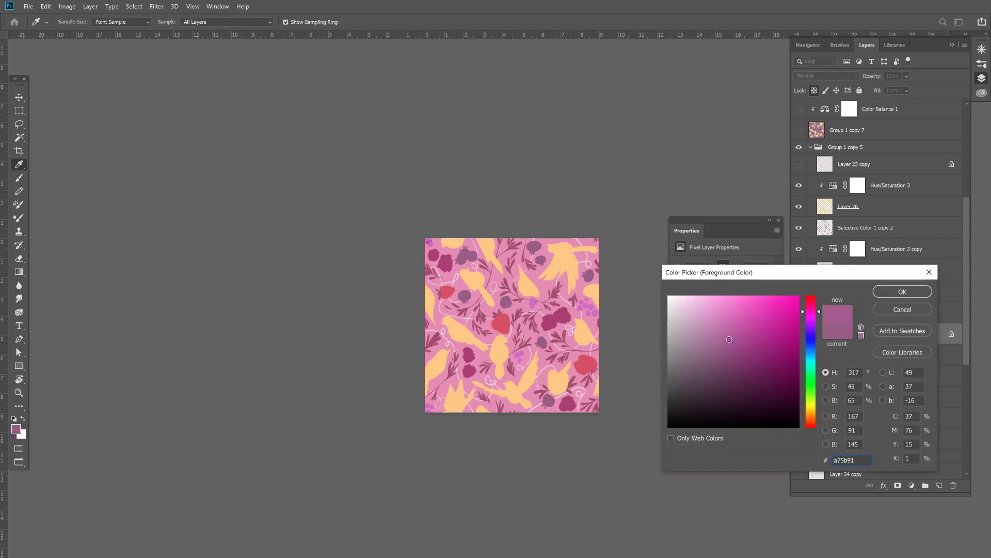
pyautogui.click(902, 291)
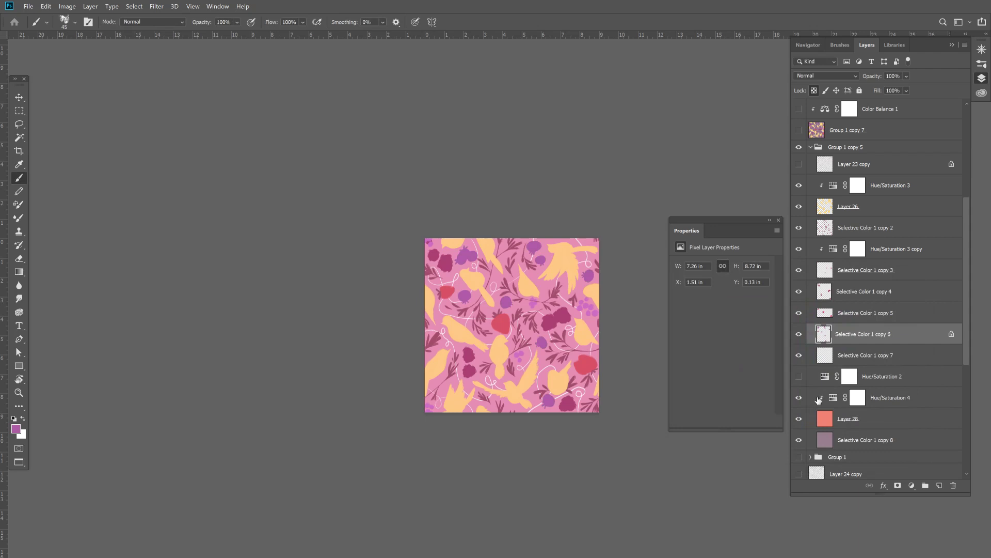
# - Duplicate Group 1 copy 5 as Group 1 copy 9 and expand the duplicate's layers
pyautogui.moveTo(967, 252); pyautogui.dragTo(968, 202)
pyautogui.click(818, 259)
pyautogui.click(811, 259)
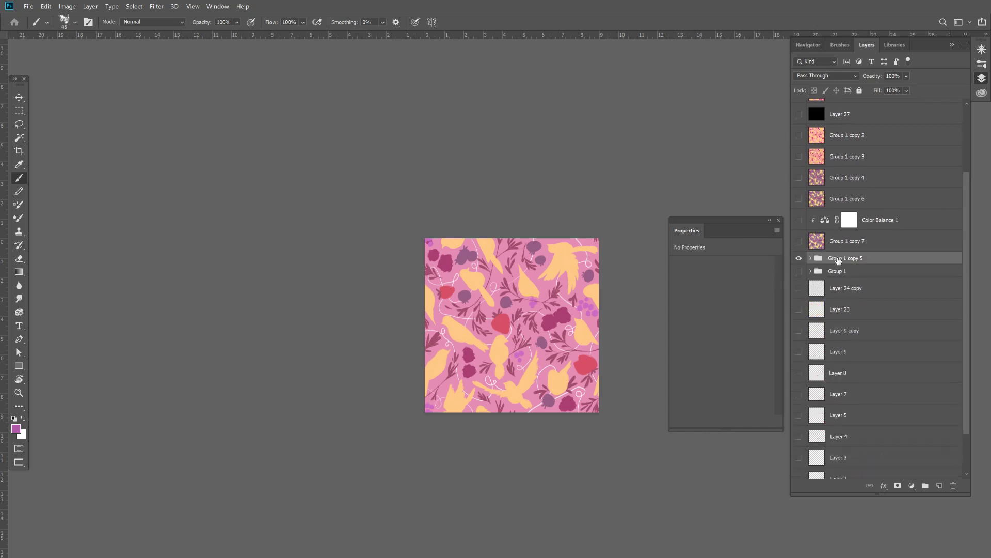
pyautogui.click(811, 258)
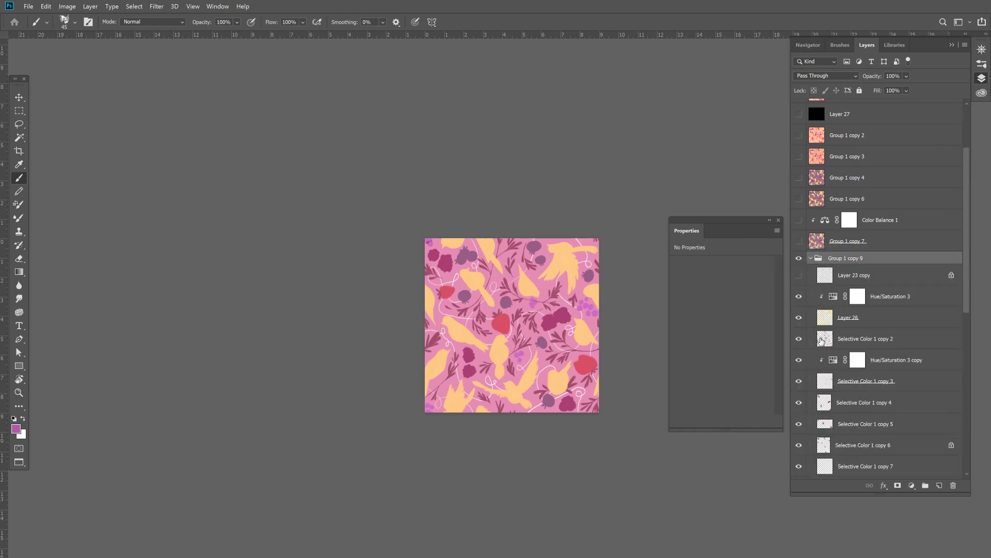
# - Lock transparent pixels on the duplicate's Selective Color 1 copy 2, and merge Hue/Saturation 3 copy into Selective Color 1 copy 3
pyautogui.click(821, 341)
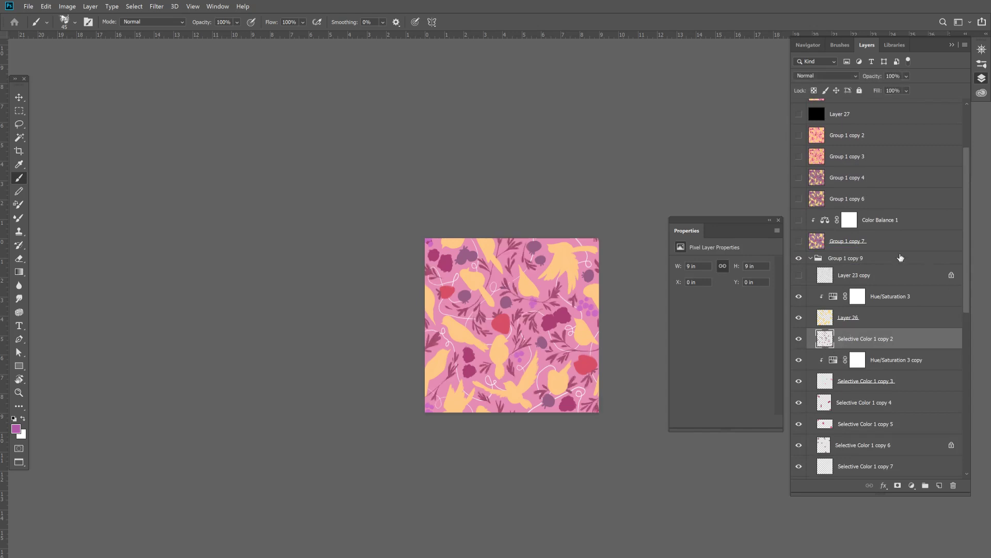
pyautogui.click(838, 362)
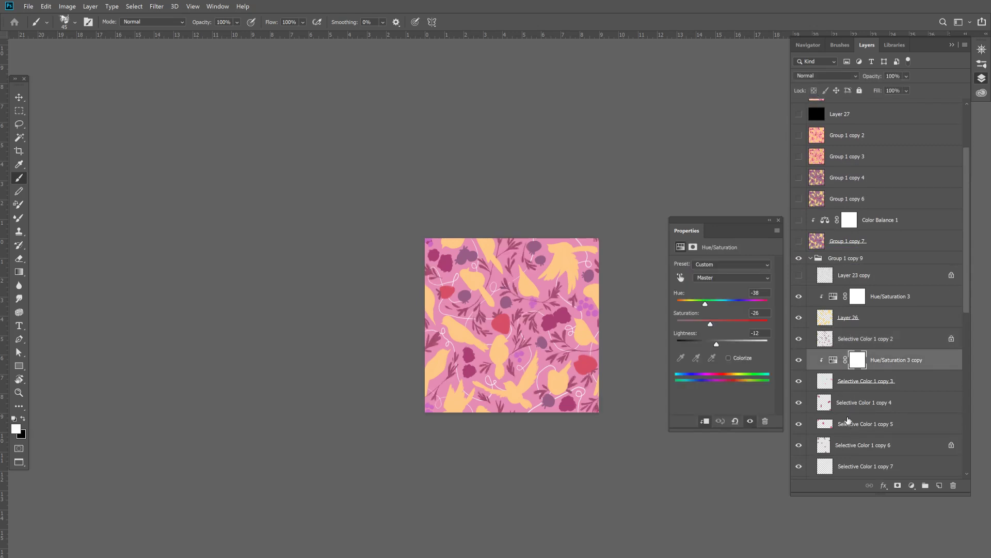
pyautogui.press('Delete')
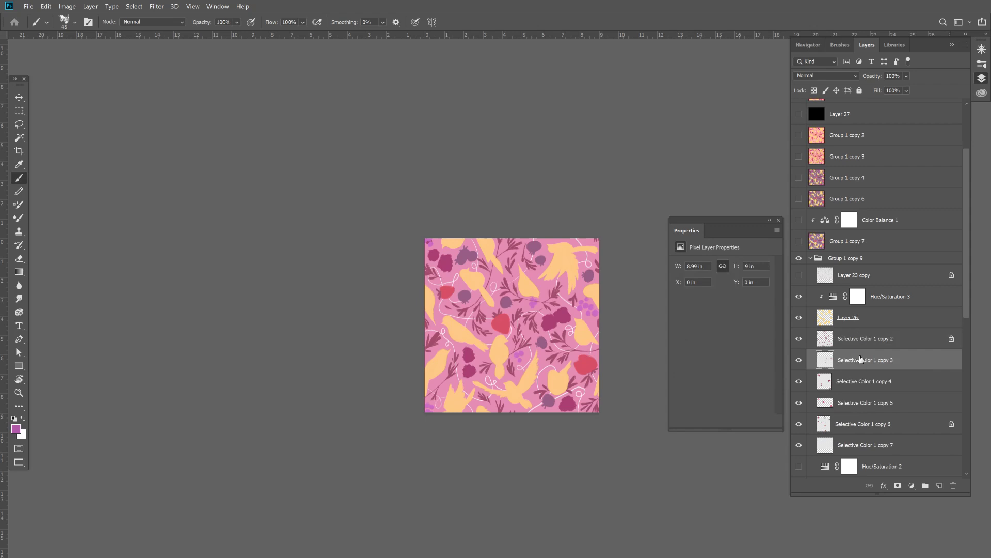
# - Merge Hue/Saturation 2, Hue/Saturation 4 and Layer 28 into one background layer, and delete Selective Color 1 copy 8
pyautogui.scroll(-3, 958, 318)
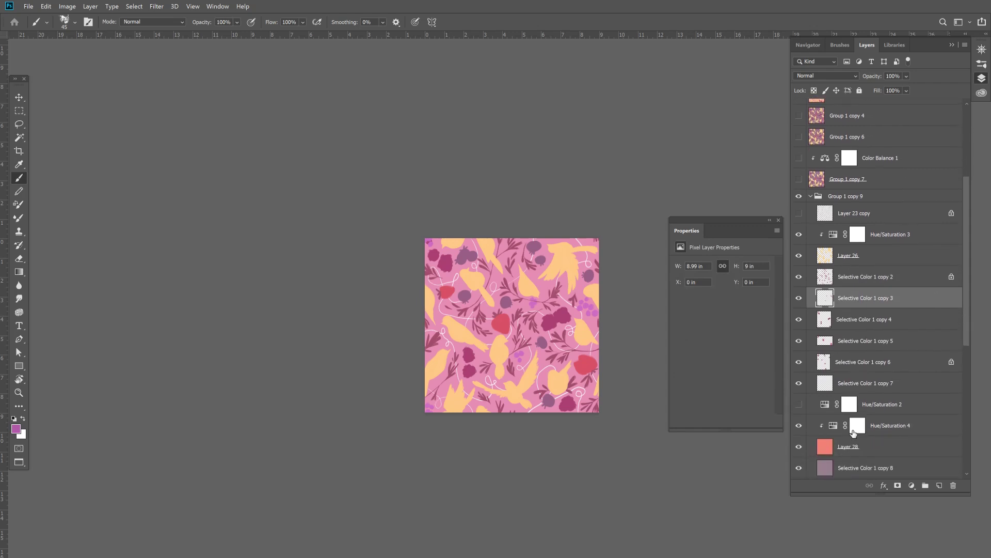
pyautogui.click(829, 409)
pyautogui.keyDown('shift'); pyautogui.click(830, 448); pyautogui.keyUp('shift')
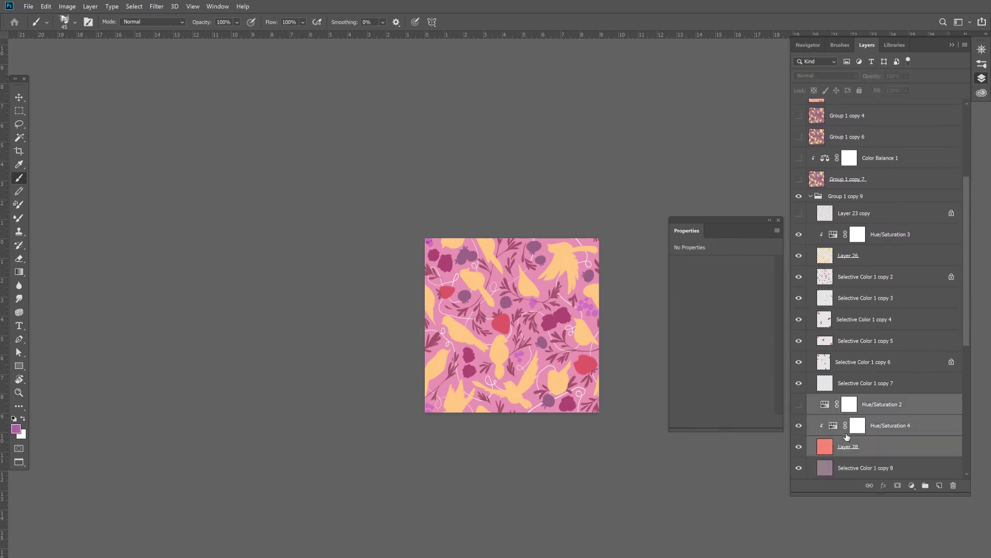
pyautogui.hotkey('ctrl', 'e')
pyautogui.click(832, 425)
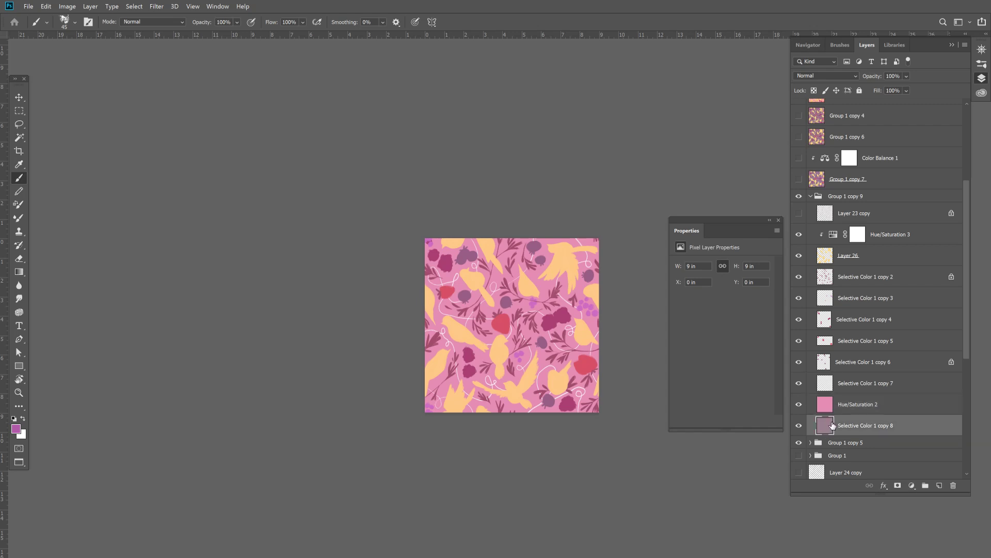
pyautogui.press('Delete')
# - Merge the birds' Hue/Saturation 3 adjustment down into Layer 26
pyautogui.scroll(2, 966, 289)
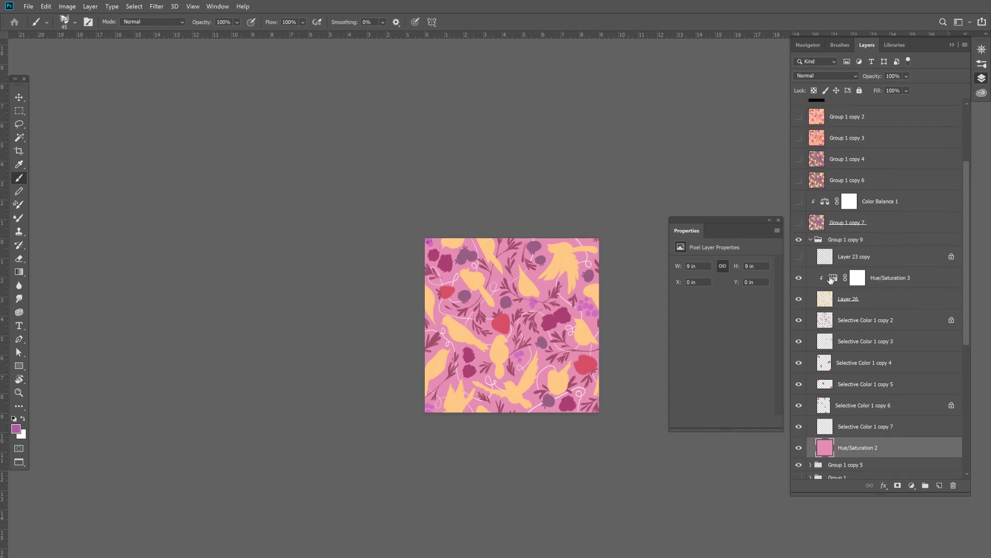
pyautogui.click(888, 278)
pyautogui.hotkey('ctrl', 'e')
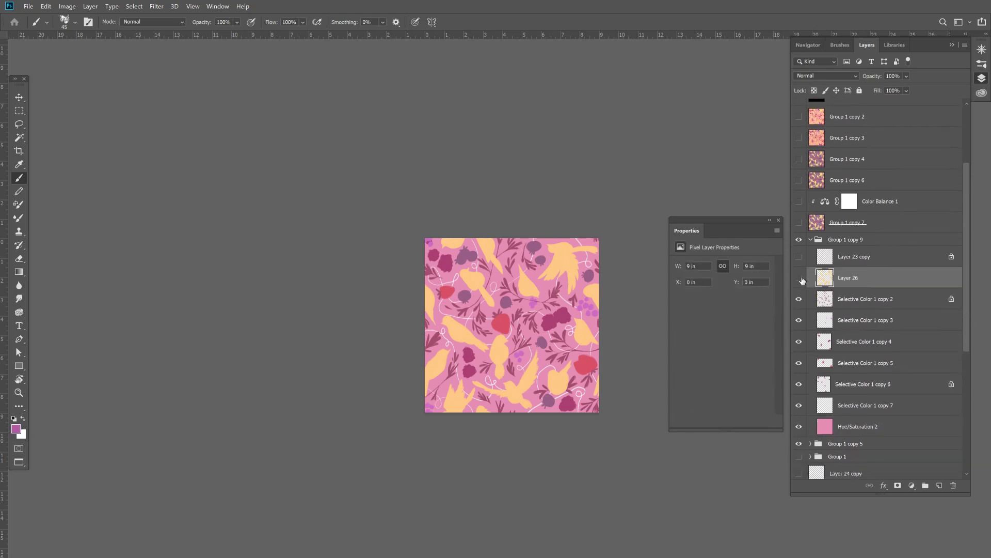
# - Recolour the leafy branches on Selective Color 1 copy 2 with a lighter, pinker magenta based on their sampled colour
pyautogui.click(801, 298)
pyautogui.click(802, 298)
pyautogui.click(803, 298)
pyautogui.click(799, 298)
pyautogui.click(846, 298)
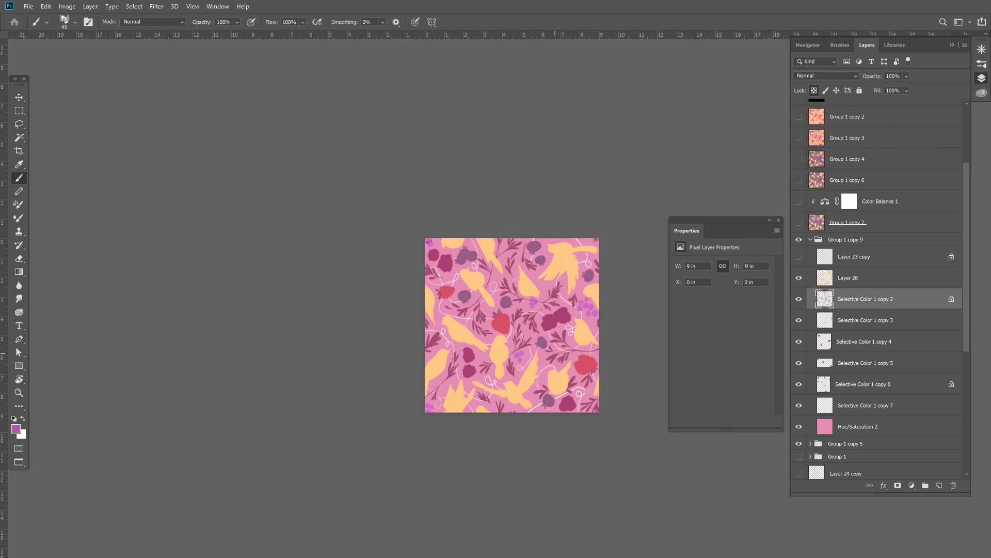
pyautogui.keyDown('alt'); pyautogui.click(559, 335); pyautogui.keyUp('alt')
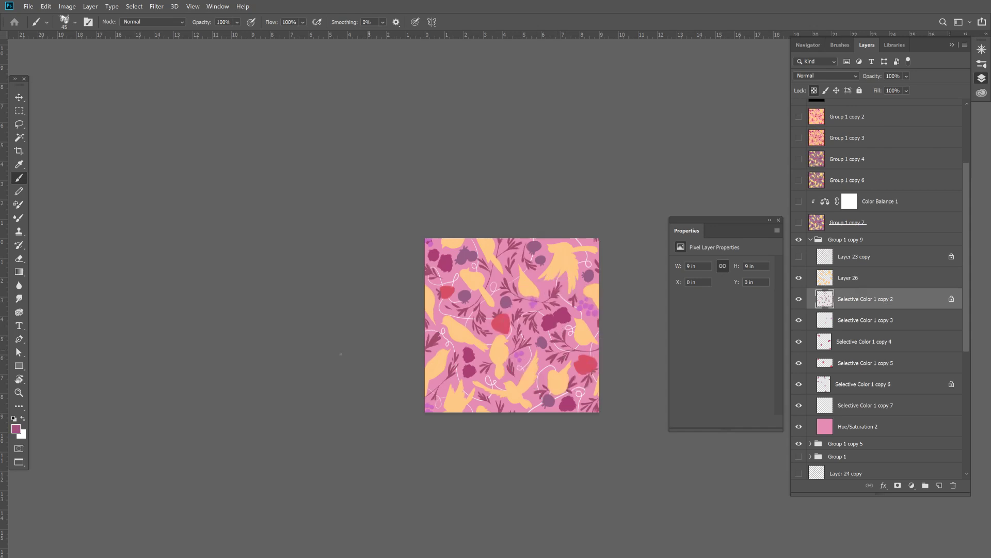
pyautogui.click(16, 429)
pyautogui.click(753, 341)
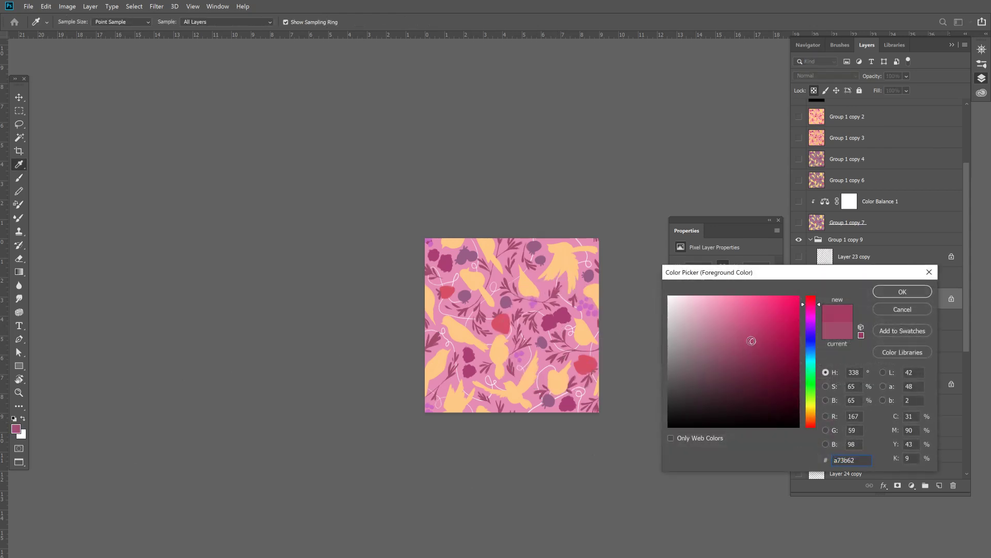
pyautogui.click(742, 333)
pyautogui.click(899, 291)
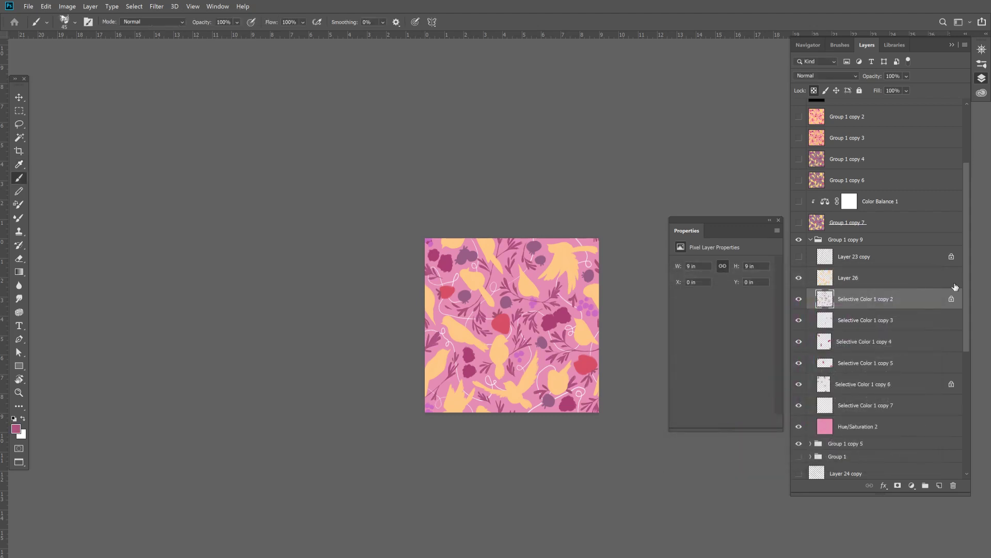
# - Select Selective Color 1 copy 4, sample its magenta berry colour and make the foreground colour a deeper, more saturated magenta
pyautogui.click(798, 321)
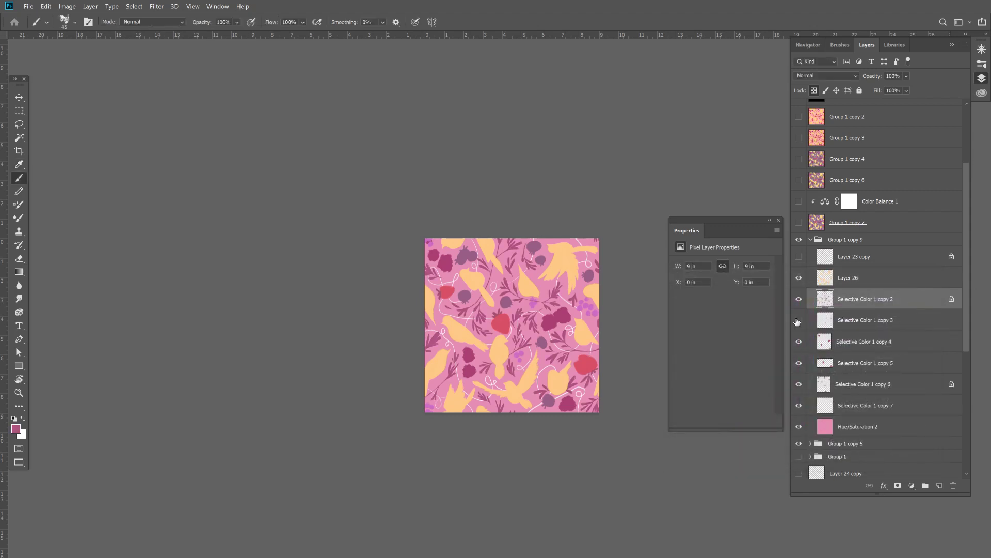
pyautogui.click(837, 321)
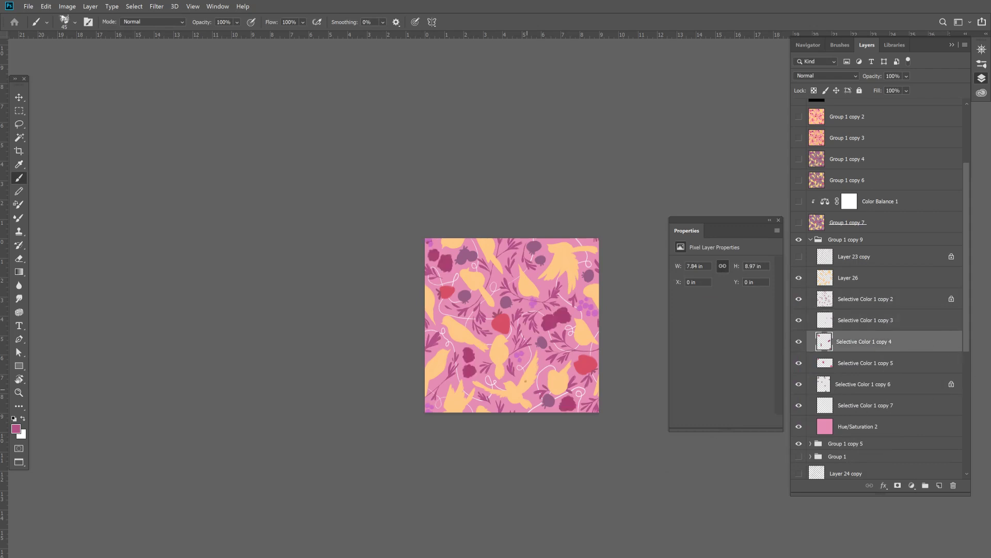
pyautogui.keyDown('alt'); pyautogui.click(555, 315); pyautogui.keyUp('alt')
pyautogui.click(16, 429)
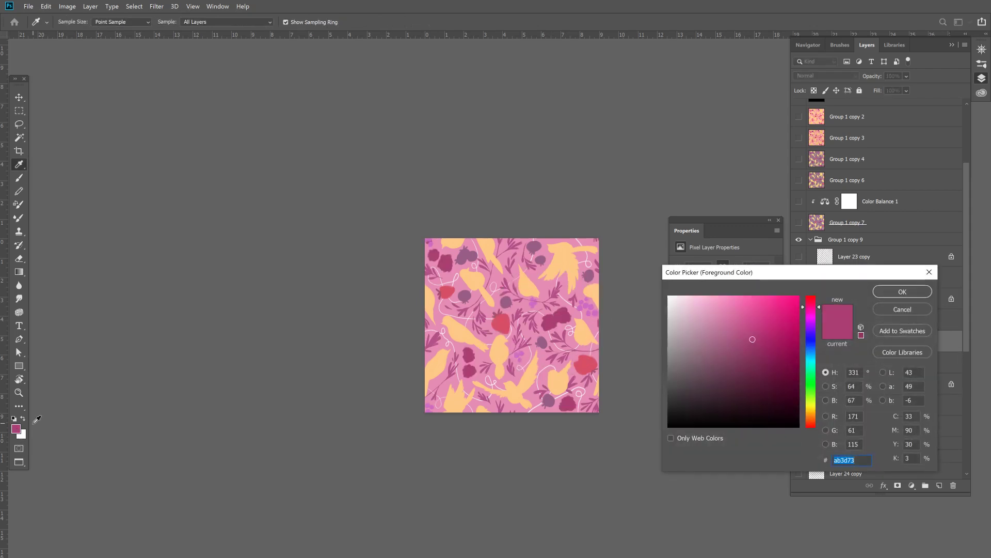
pyautogui.click(767, 343)
pyautogui.click(902, 292)
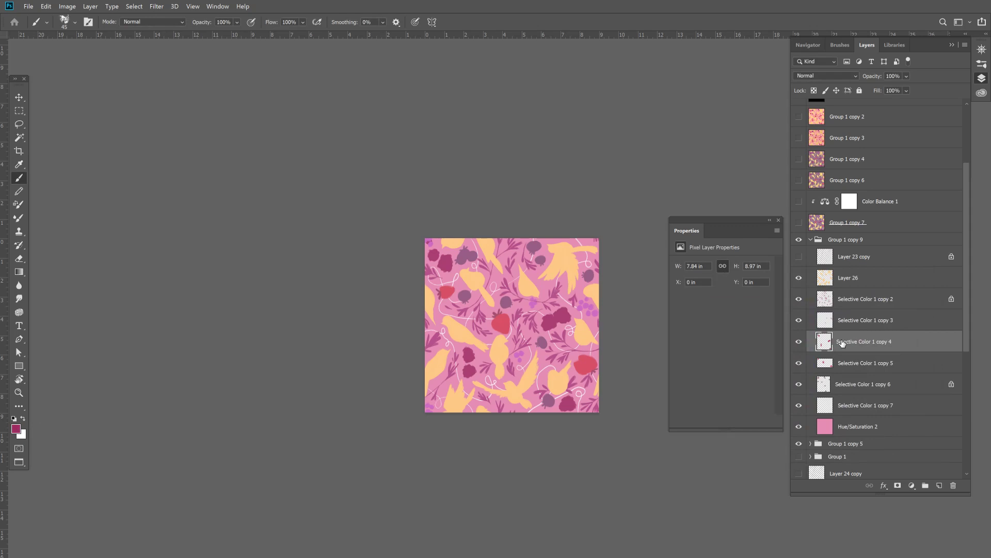
# - Try filling Selective Color 1 copy 4 with the deep magenta, and undo the fill
pyautogui.press('b')
pyautogui.hotkey('alt', 'BackSpace')
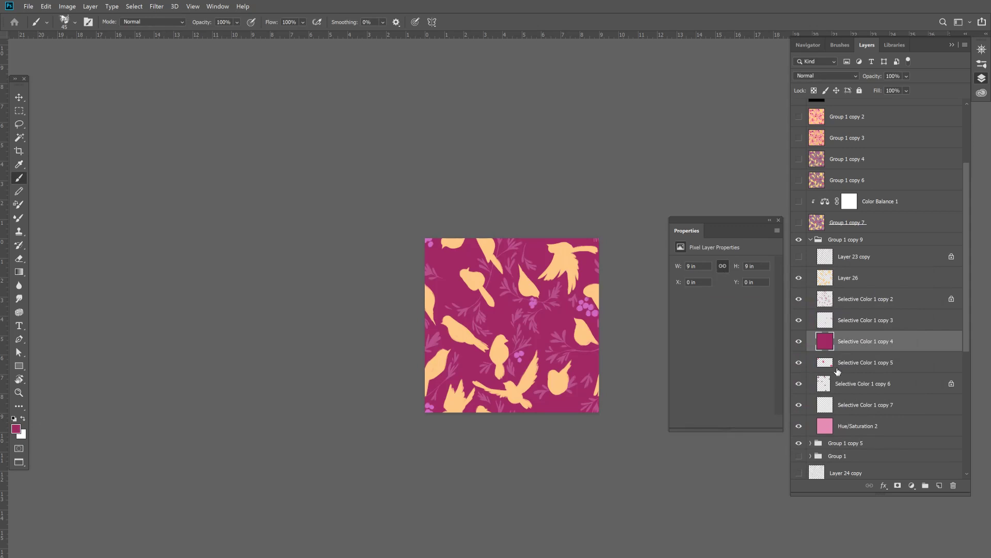
pyautogui.hotkey('ctrl', 'z')
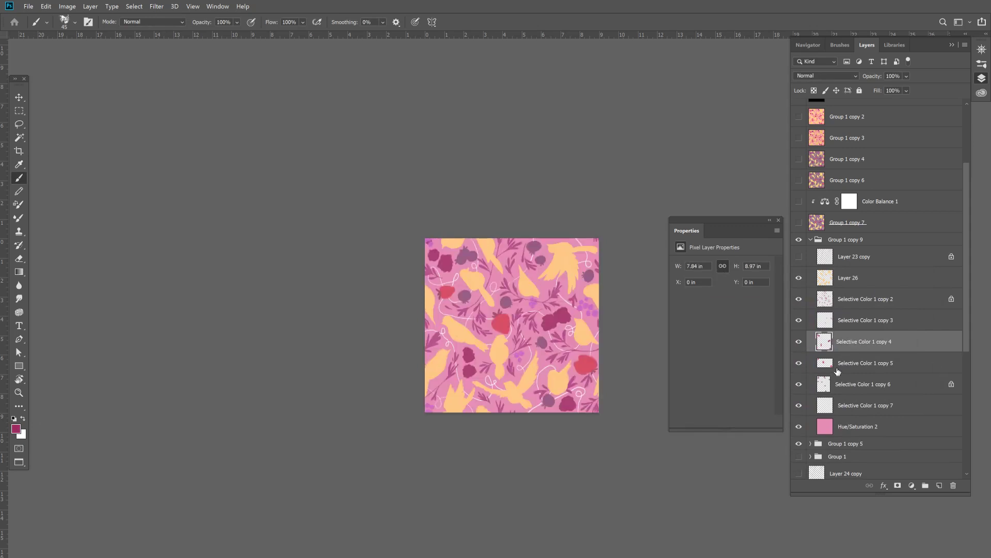
# - Fill the pattern's pink background layer, Hue/Saturation 2, with the deep magenta foreground colour
pyautogui.click(866, 427)
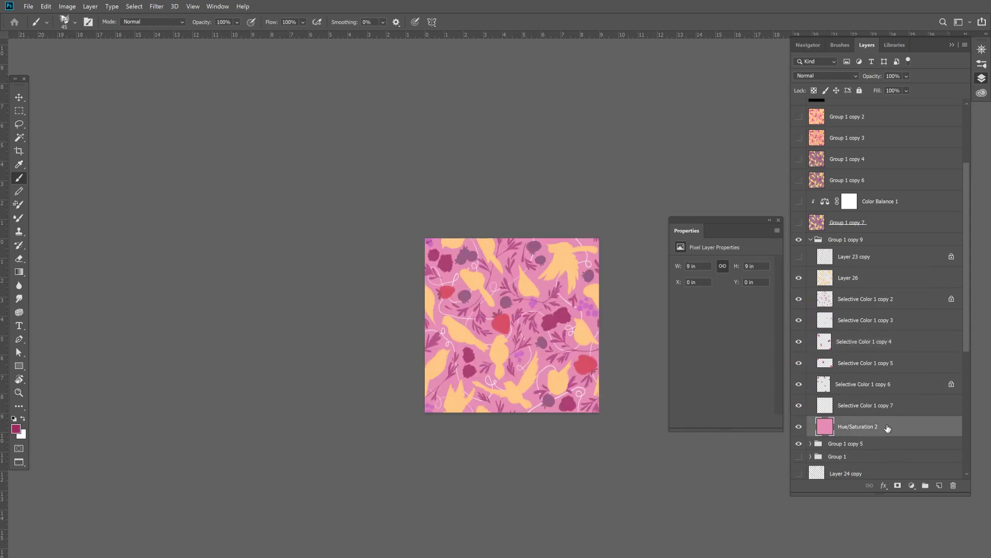
pyautogui.hotkey('alt', 'BackSpace')
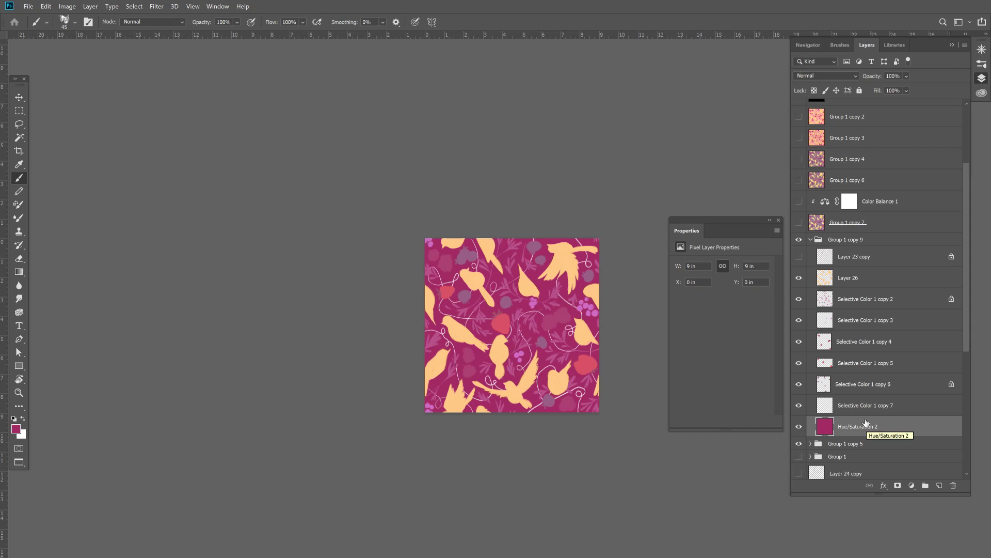
# - Hide the berry layers Selective Color 1 copy 4, copy 5 and copy 6 in Group 1 copy 9
pyautogui.click(801, 342)
pyautogui.click(803, 340)
pyautogui.click(800, 364)
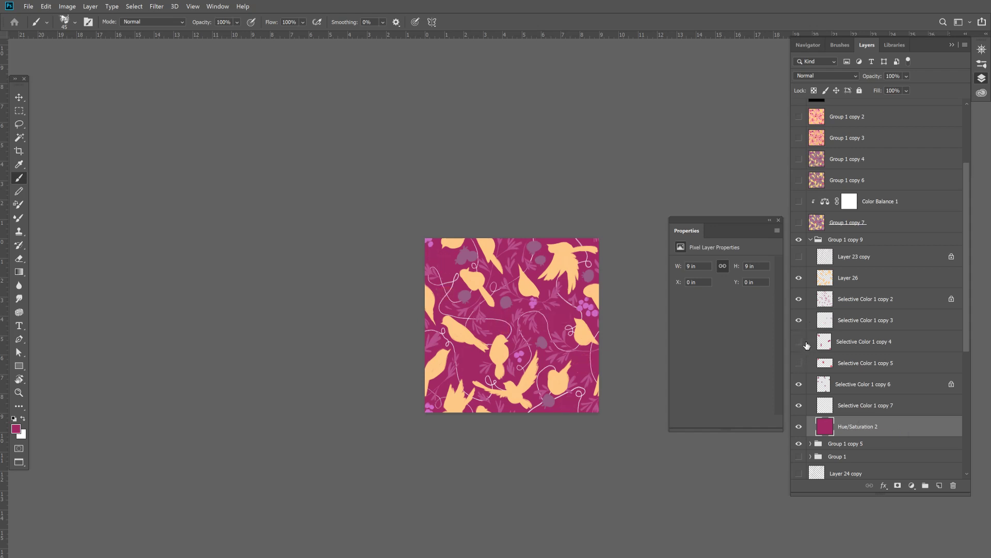
pyautogui.click(798, 384)
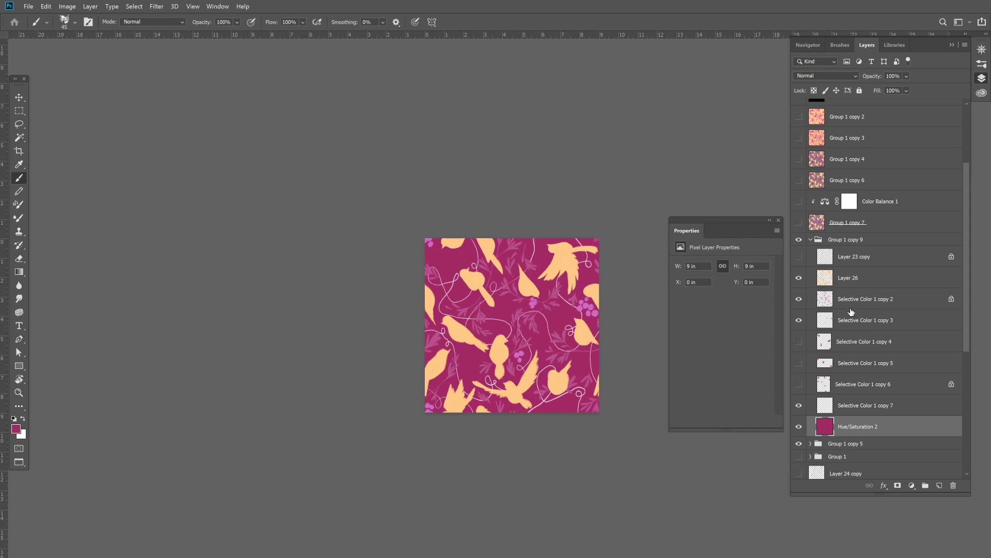
# - Check the pattern's tonal values in grayscale by briefly showing the black Layer 27
pyautogui.scroll(3, 966, 149)
pyautogui.click(799, 157)
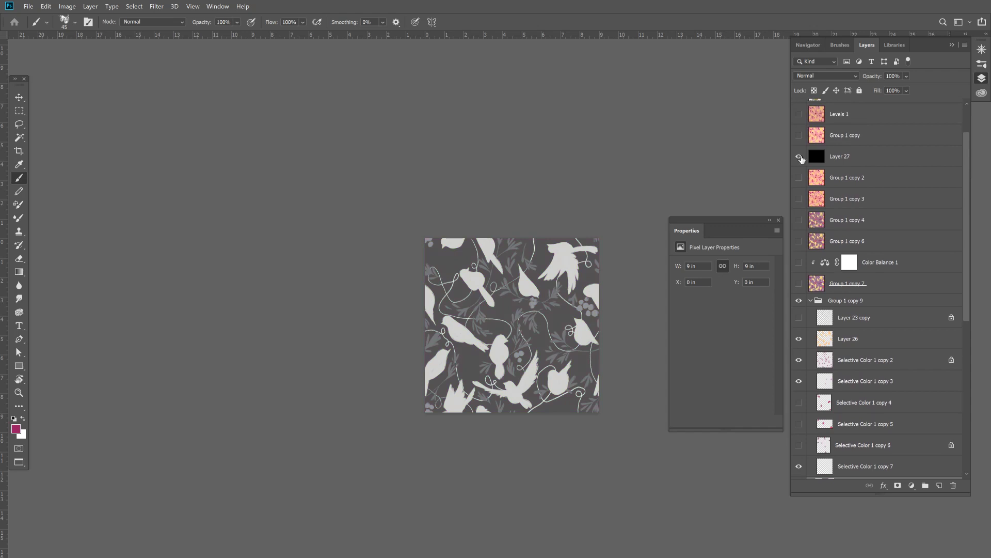
pyautogui.click(800, 158)
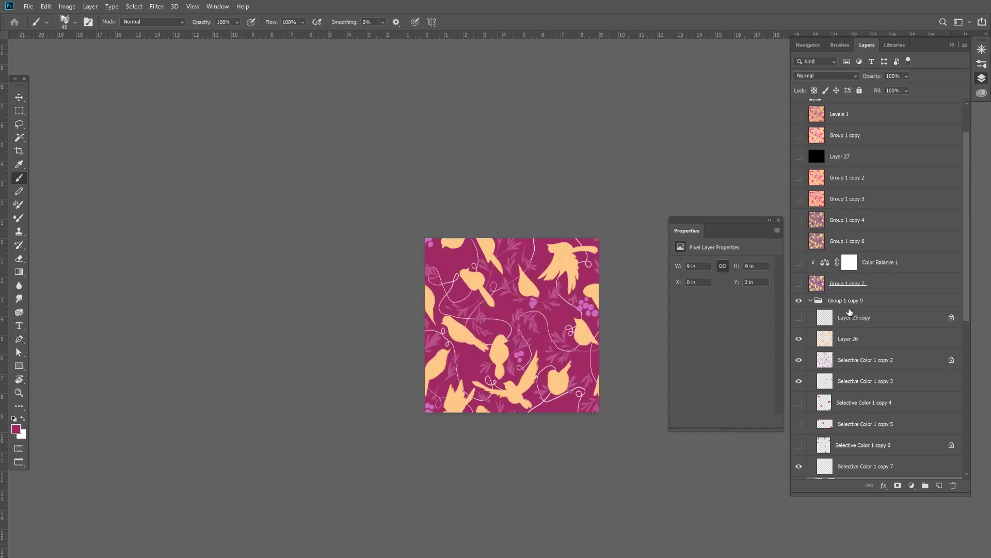
# - Add a Hue/Saturation adjustment clipped to the birds' Layer 26 with hue -8, saturation +10 and lightness -25
pyautogui.click(858, 346)
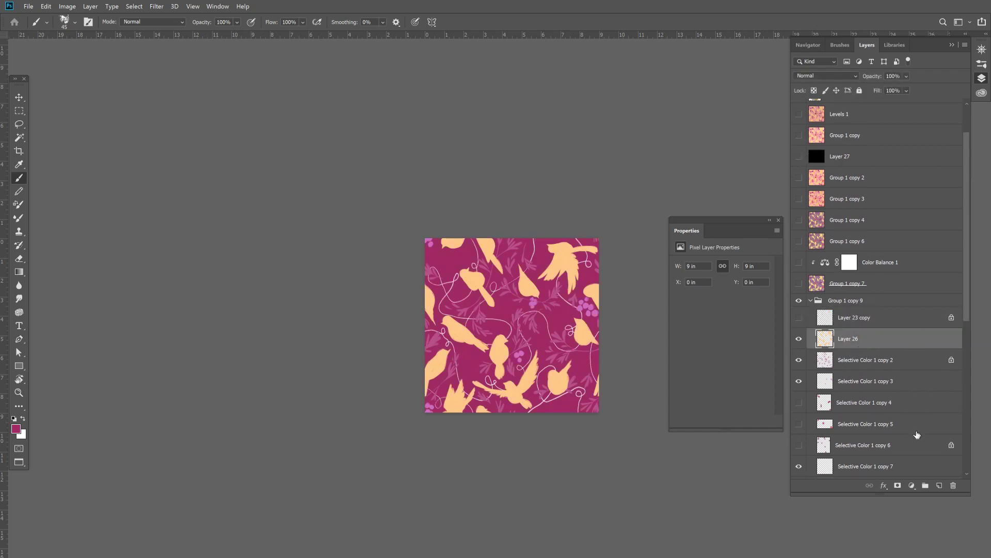
pyautogui.click(912, 486)
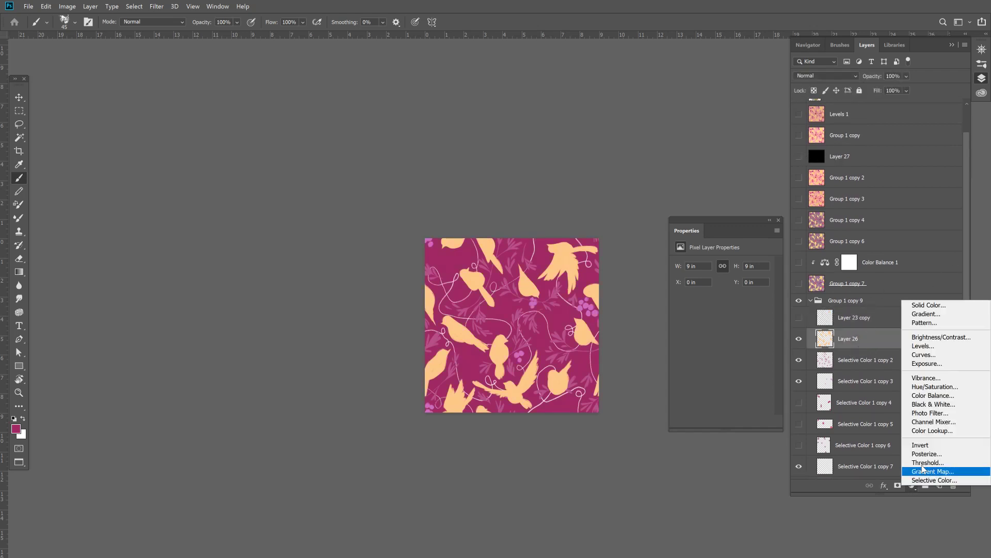
pyautogui.click(943, 388)
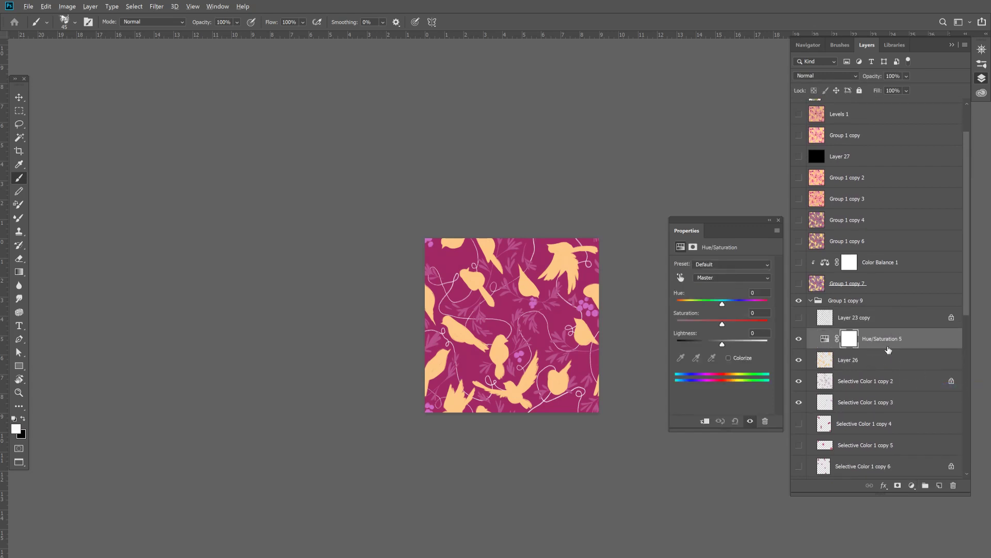
pyautogui.keyDown('alt'); pyautogui.click(884, 347); pyautogui.keyUp('alt')
pyautogui.moveTo(722, 323)
pyautogui.mouseDown()
pyautogui.moveTo(738, 324)
pyautogui.moveTo(711, 344)
pyautogui.moveTo(733, 323)
pyautogui.moveTo(719, 306)
pyautogui.mouseUp()
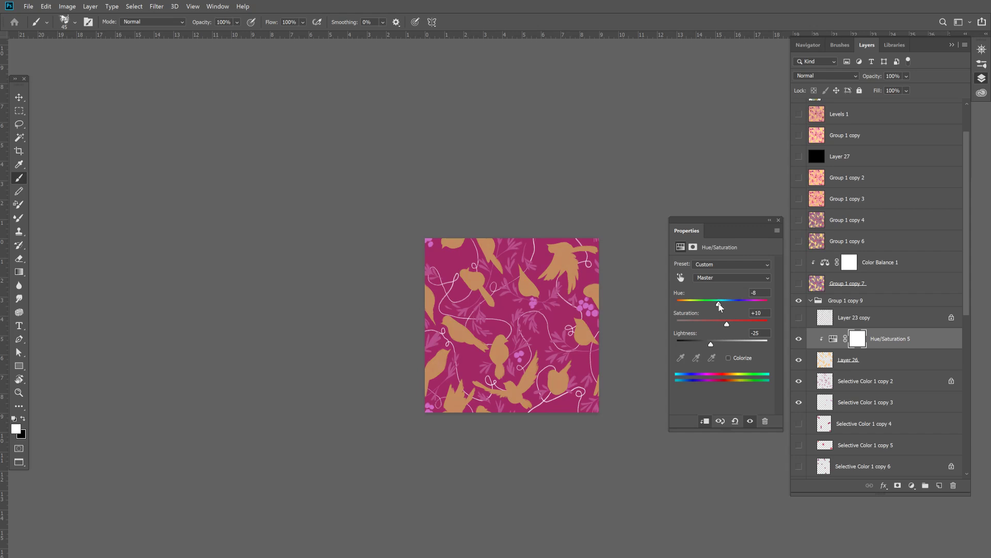
pyautogui.click(779, 220)
# - Compare the birds with and without the Hue/Saturation adjustment, and check the pattern in grayscale with Layer 27
pyautogui.click(800, 339)
pyautogui.click(800, 338)
pyautogui.click(800, 156)
pyautogui.click(797, 159)
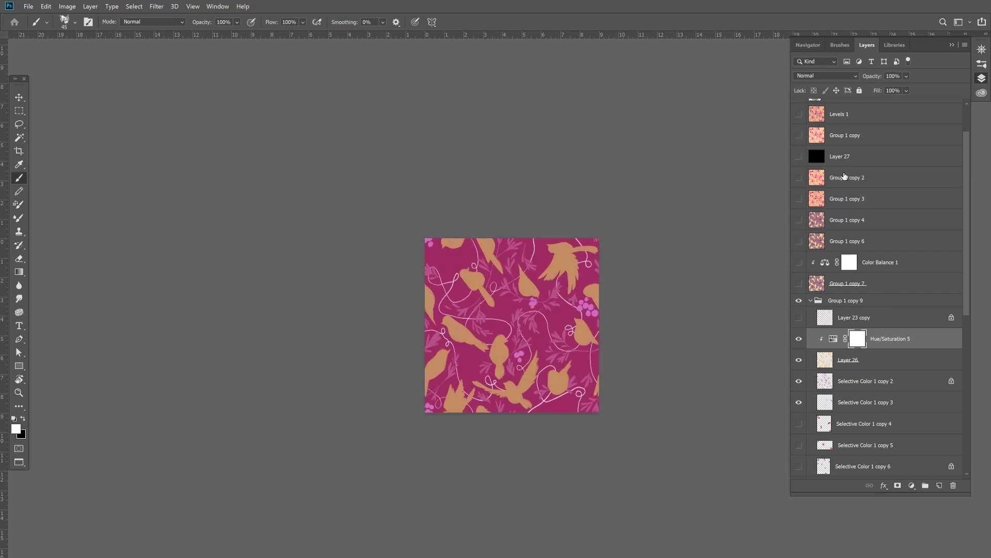
# - Turn off the Hue/Saturation 5 adjustment and add a new blank layer clipped to the birds' Layer 26
pyautogui.moveTo(969, 281); pyautogui.dragTo(960, 343)
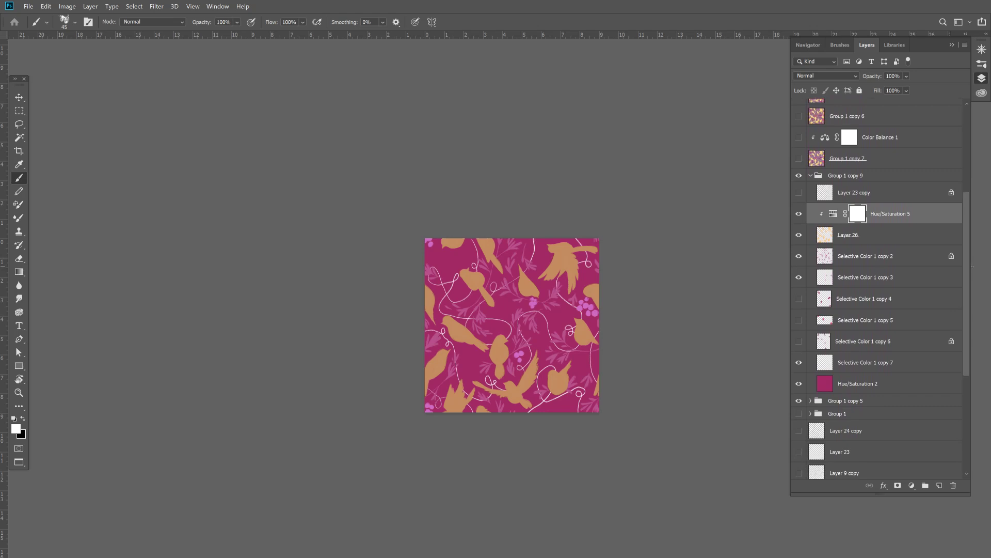
pyautogui.click(799, 215)
pyautogui.click(799, 215)
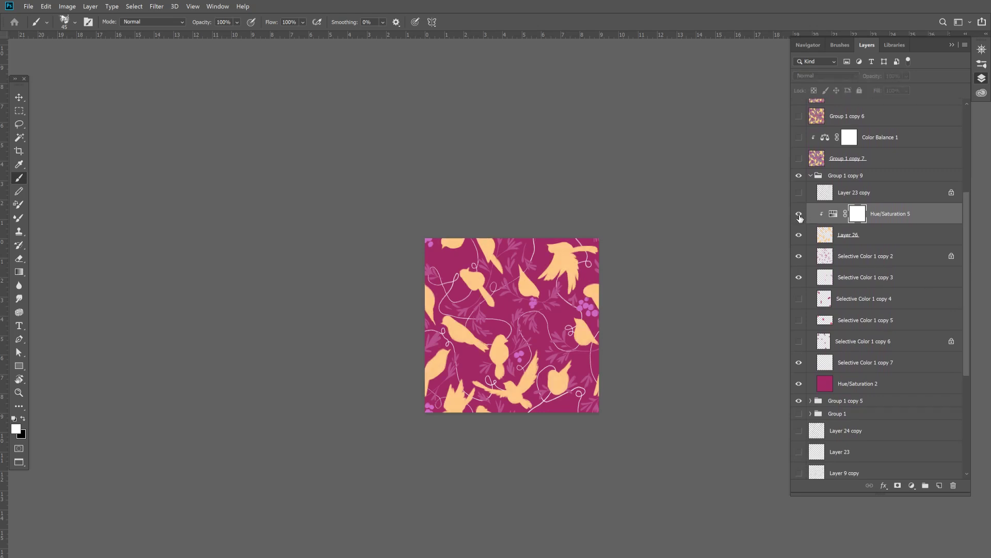
pyautogui.click(799, 214)
pyautogui.click(826, 235)
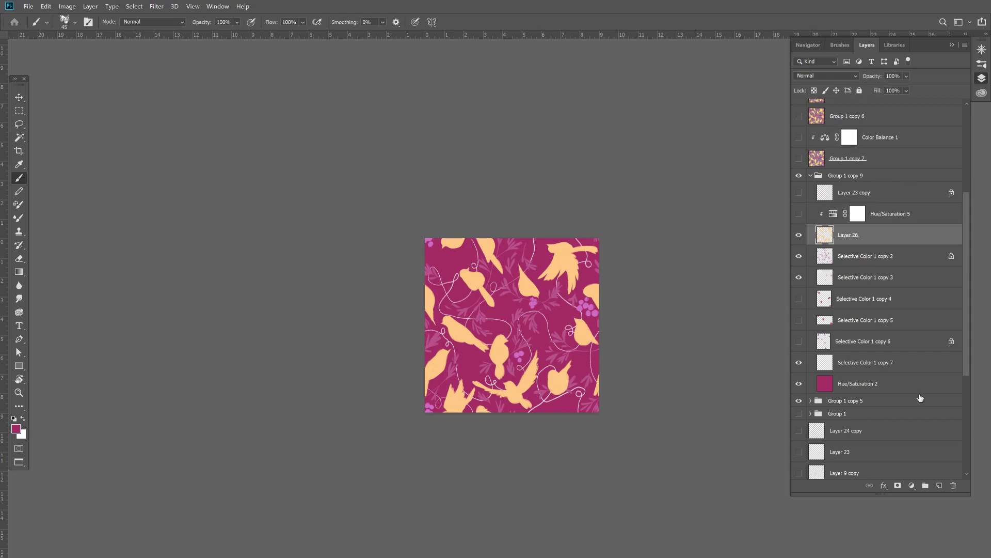
pyautogui.click(939, 486)
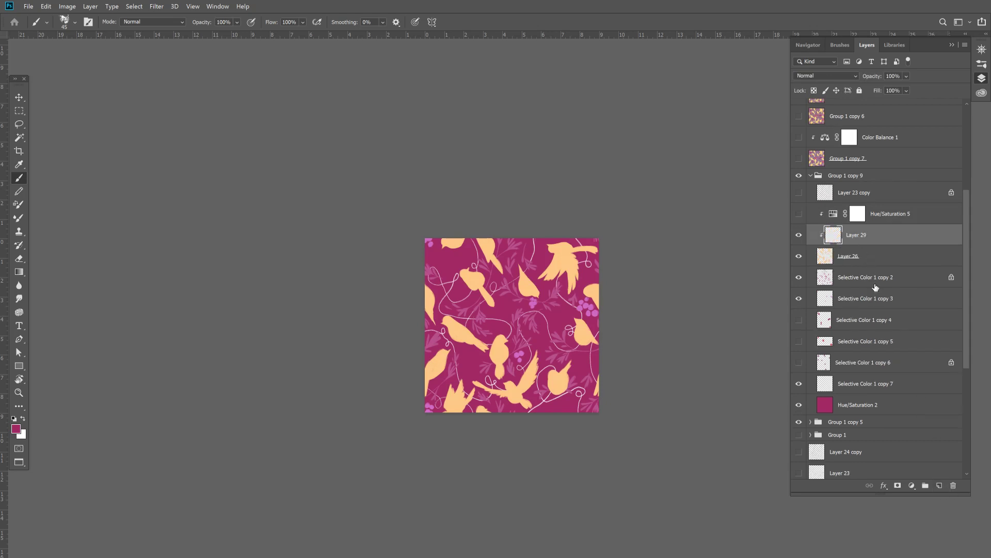
# - Try filling the clipped bird layer with a more saturated orange, fab058, based on the sampled bird colour
pyautogui.keyDown('alt'); pyautogui.click(532, 371); pyautogui.keyUp('alt')
pyautogui.click(18, 427)
pyautogui.moveTo(768, 323); pyautogui.dragTo(753, 298)
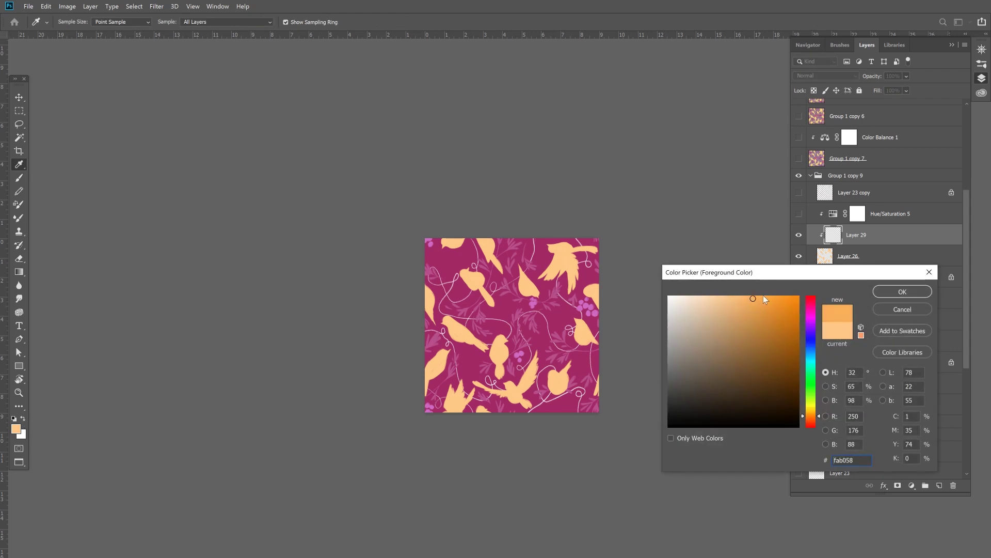
pyautogui.click(893, 292)
pyautogui.hotkey('alt', 'BackSpace')
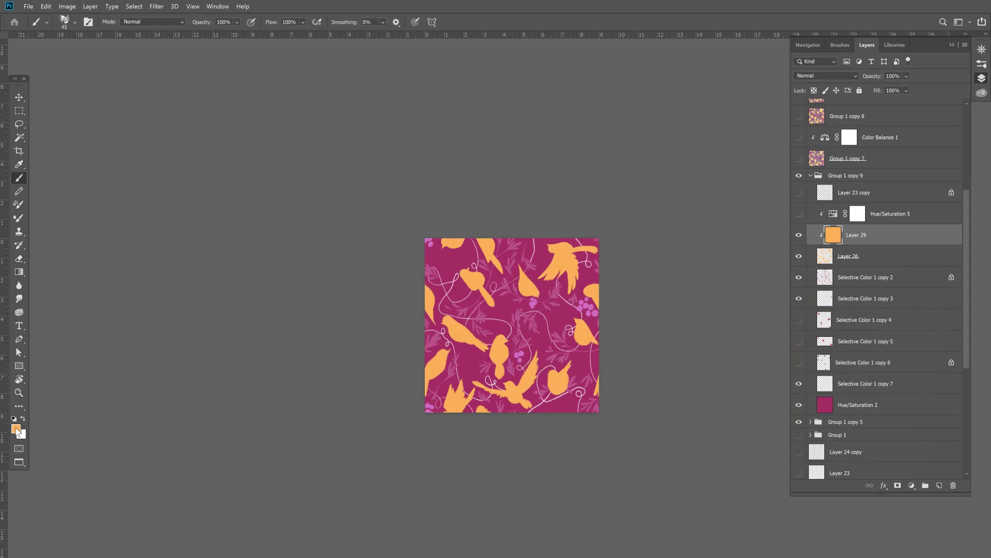
# - Fill the clipped bird layer with the darker, more muted orange e1a55e
pyautogui.click(16, 428)
pyautogui.click(745, 313)
pyautogui.click(902, 291)
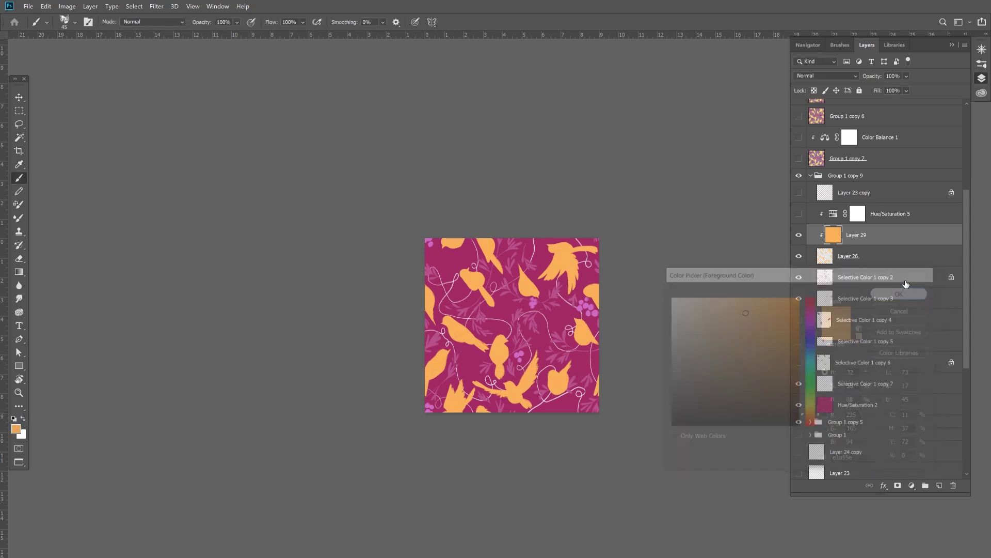
pyautogui.hotkey('alt', 'BackSpace')
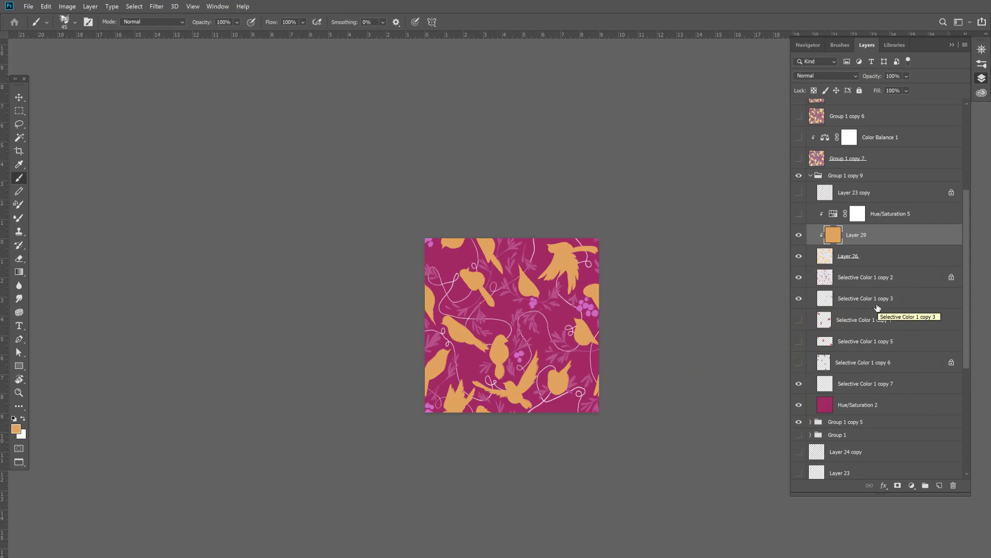
# - Show and select Selective Color 1 copy 4, and lock its transparent pixels
pyautogui.click(800, 322)
pyautogui.click(801, 324)
pyautogui.click(800, 323)
pyautogui.click(903, 322)
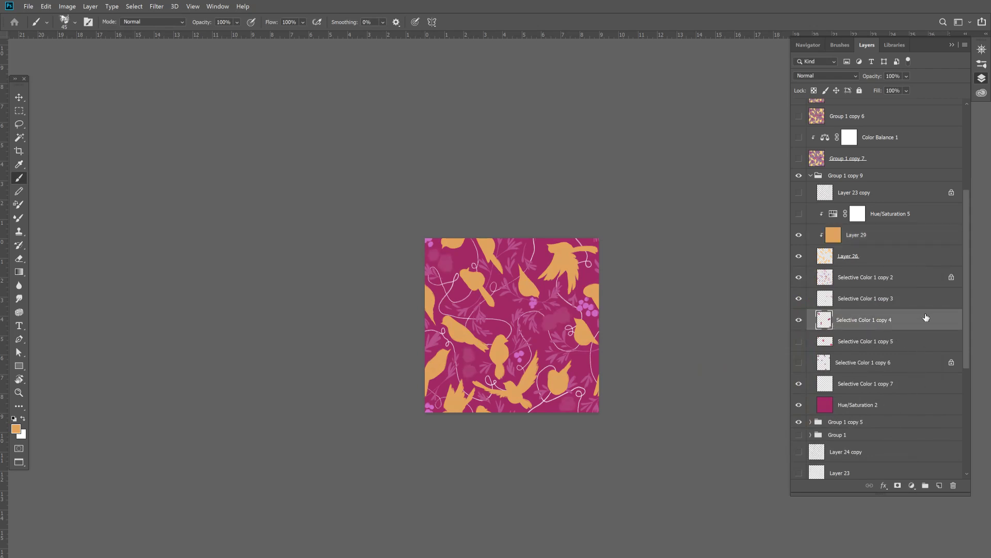
pyautogui.click(815, 91)
# - Try recolouring the berries on Selective Color 1 copy 4 with a dark, muted purple of hue 312
pyautogui.click(15, 429)
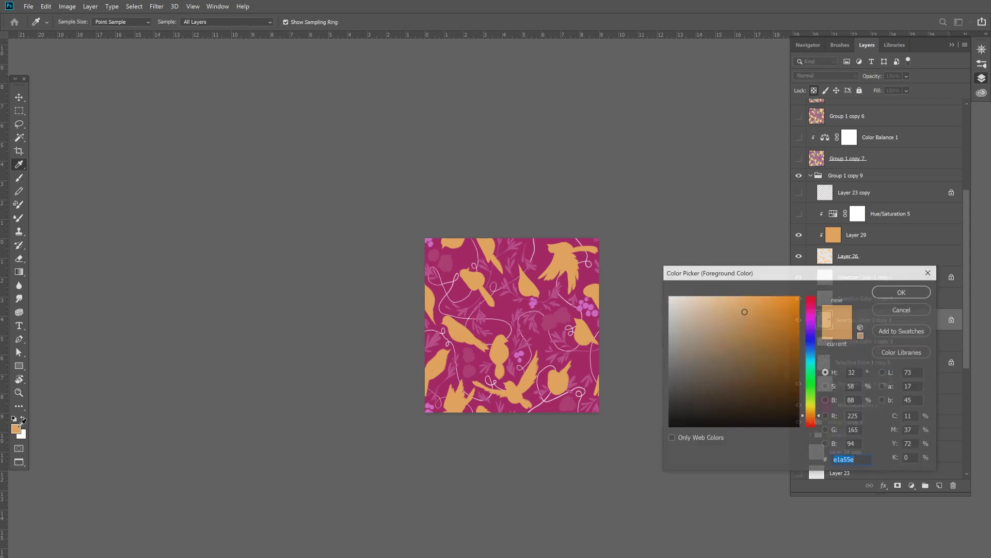
pyautogui.click(484, 363)
pyautogui.click(758, 345)
pyautogui.click(819, 313)
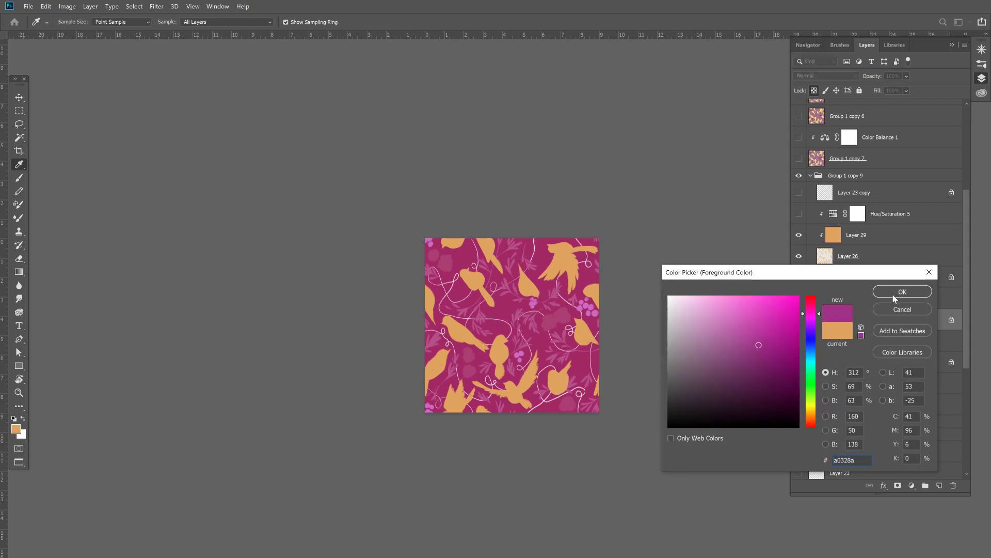
pyautogui.click(749, 349)
pyautogui.click(890, 293)
pyautogui.press('b')
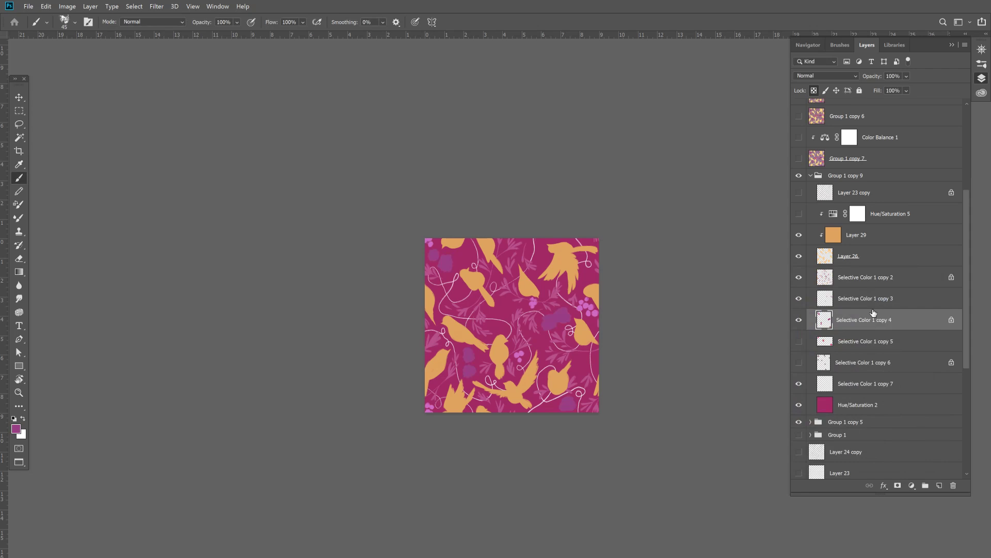
# - Move the black Layer 27 to the top of Group 1 copy 9 and toggle it to check the values in grayscale
pyautogui.click(798, 138)
pyautogui.click(798, 158)
pyautogui.moveTo(962, 228); pyautogui.dragTo(968, 142)
pyautogui.moveTo(866, 167); pyautogui.dragTo(834, 316)
pyautogui.click(799, 306)
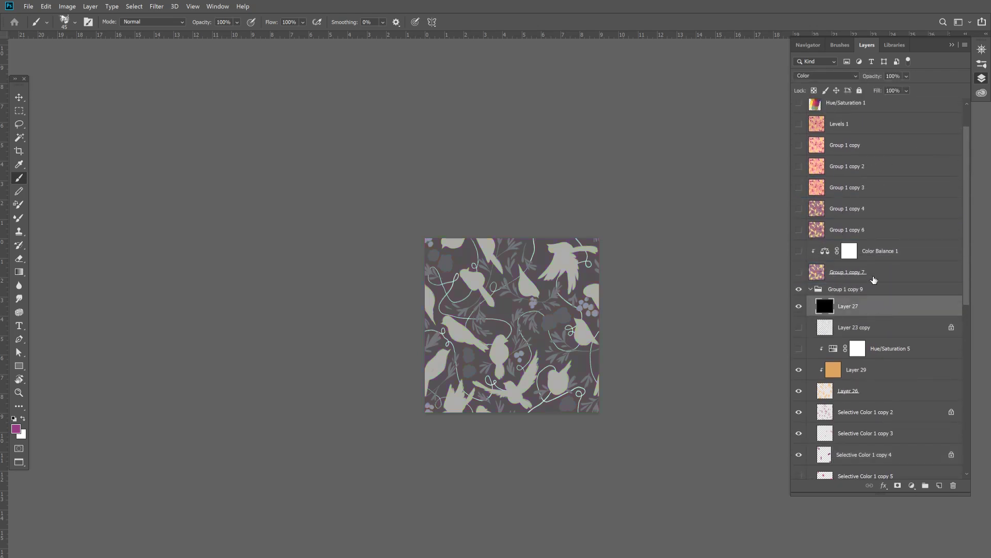
pyautogui.moveTo(962, 211); pyautogui.dragTo(968, 266)
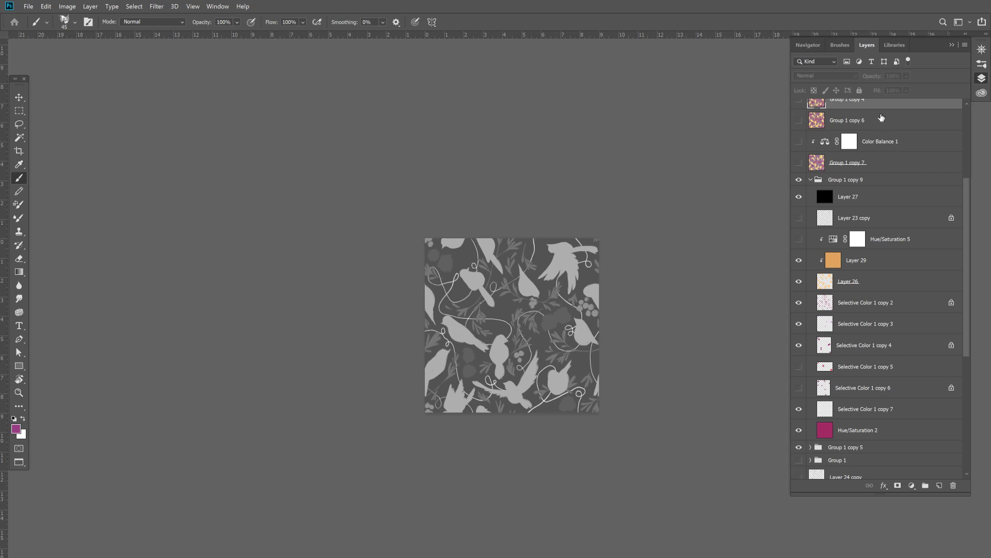
pyautogui.click(807, 199)
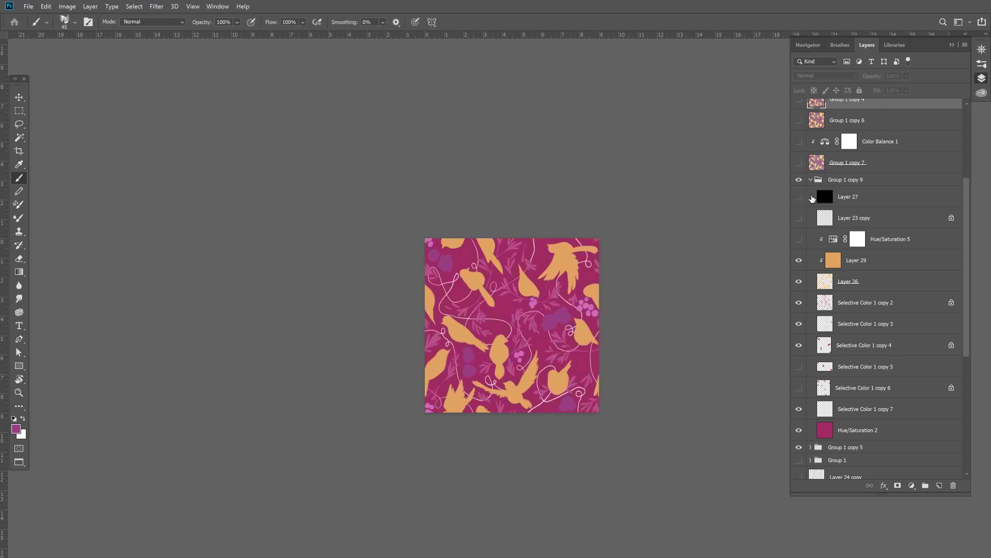
# - Recolour the berries on Selective Color 1 copy 4 with the lighter purple aa4a97
pyautogui.click(849, 355)
pyautogui.click(801, 346)
pyautogui.click(801, 346)
pyautogui.press('i')
pyautogui.click(16, 429)
pyautogui.click(745, 338)
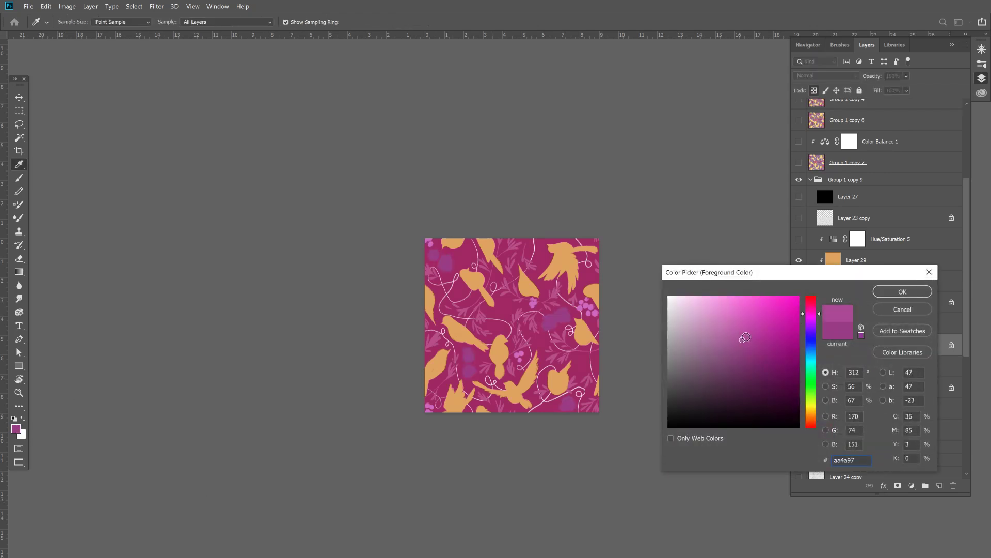
pyautogui.click(884, 293)
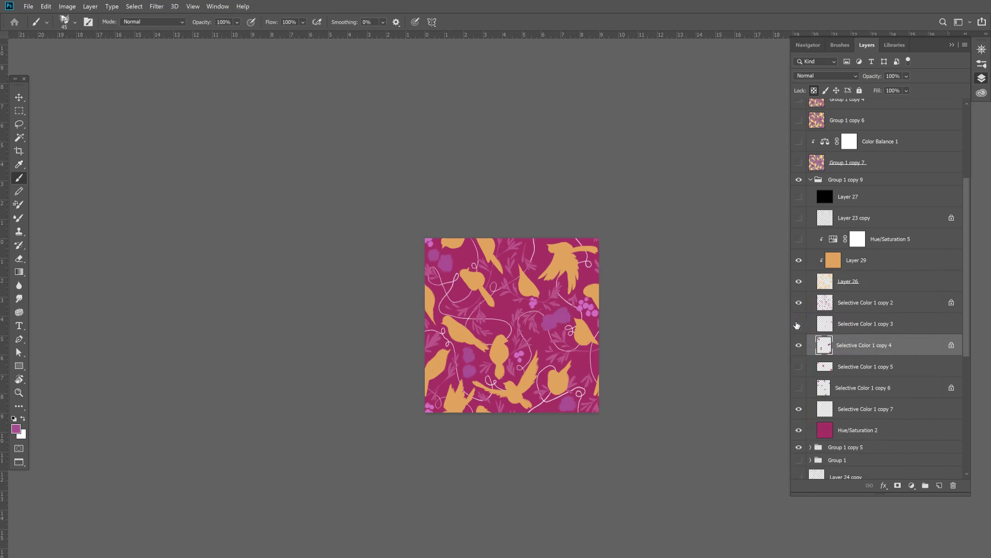
# - Show Selective Color 1 copy 5 and copy 6 again, and select copy 6
pyautogui.click(799, 367)
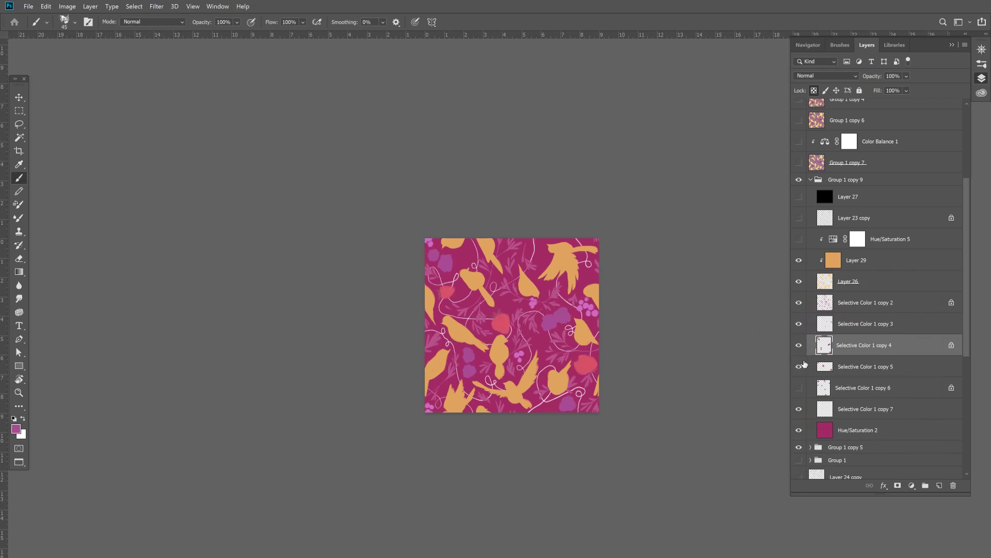
pyautogui.click(799, 388)
pyautogui.click(830, 389)
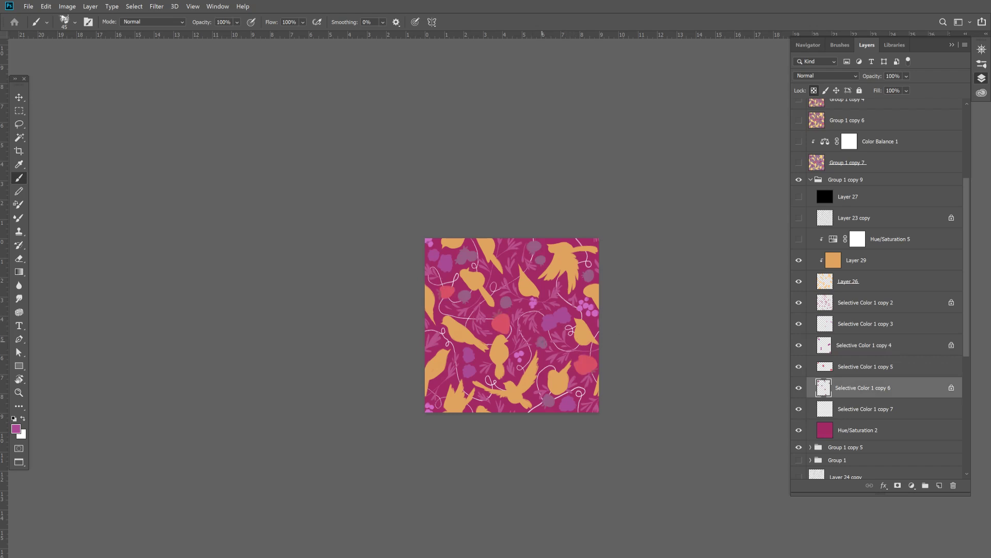
# - Try filling the berries on Selective Color 1 copy 6 with the light violet 966fbf
pyautogui.click(15, 430)
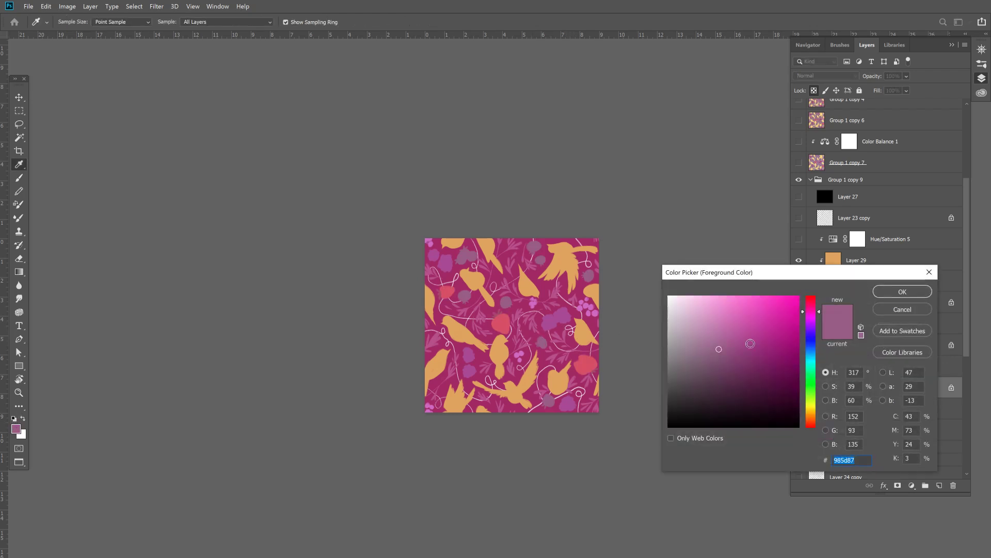
pyautogui.click(723, 329)
pyautogui.click(815, 330)
pyautogui.click(878, 292)
pyautogui.press('b')
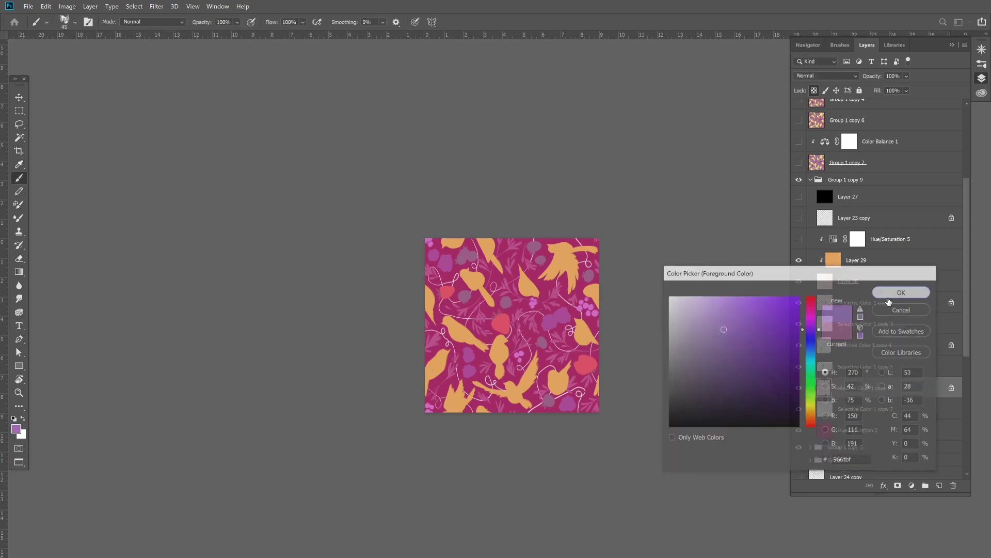
pyautogui.hotkey('alt', 'BackSpace')
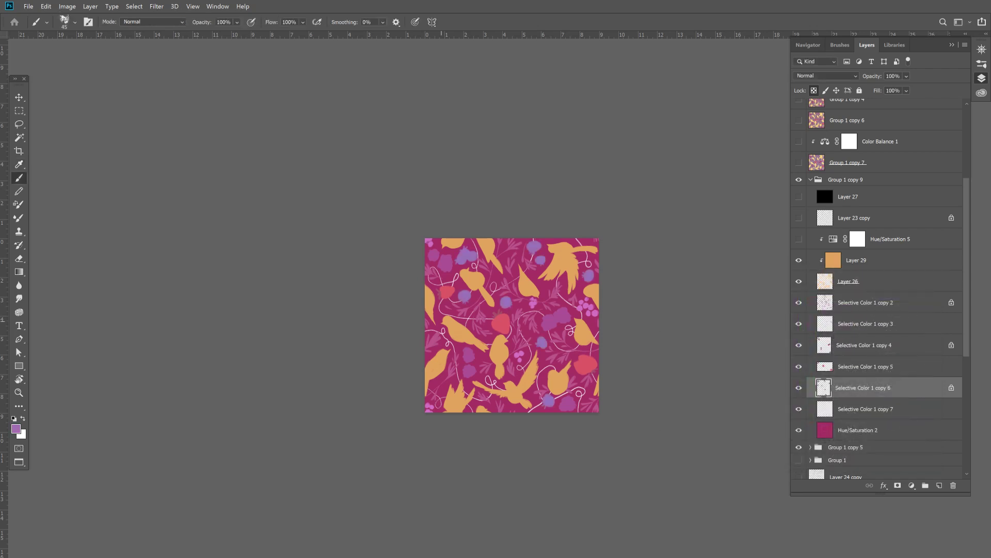
# - Fill the berries on Selective Color 1 copy 6 with the darker violet 73578f
pyautogui.click(16, 430)
pyautogui.click(719, 354)
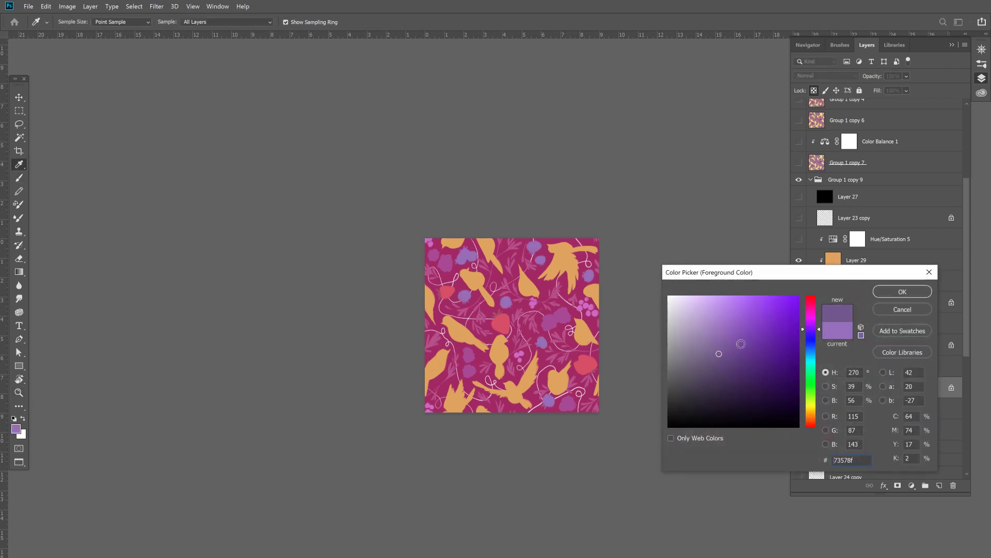
pyautogui.click(902, 291)
pyautogui.hotkey('alt', 'BackSpace')
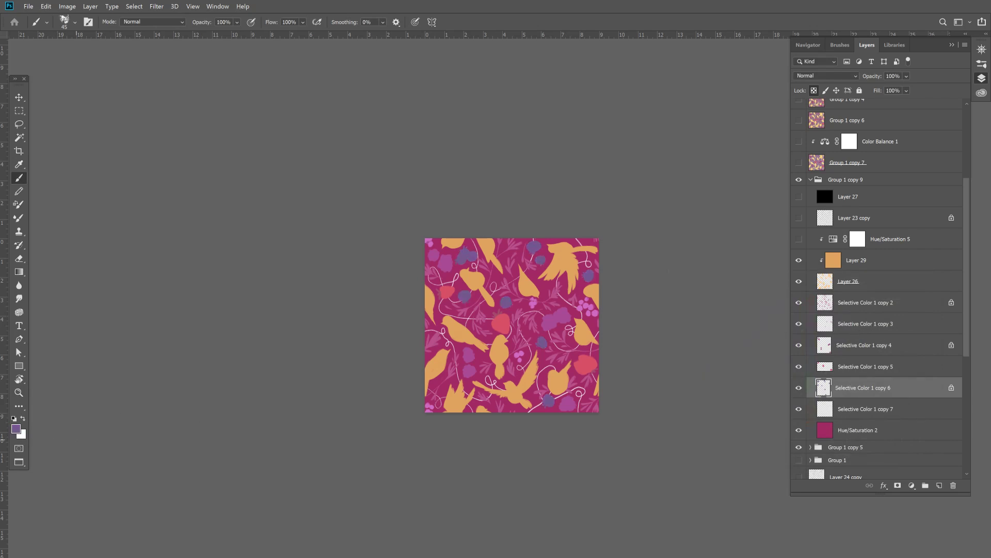
# - Clip a Hue/Saturation adjustment of about hue +15 and saturation +26 to Selective Color 1 copy 6, and merge it down
pyautogui.click(913, 486)
pyautogui.click(929, 392)
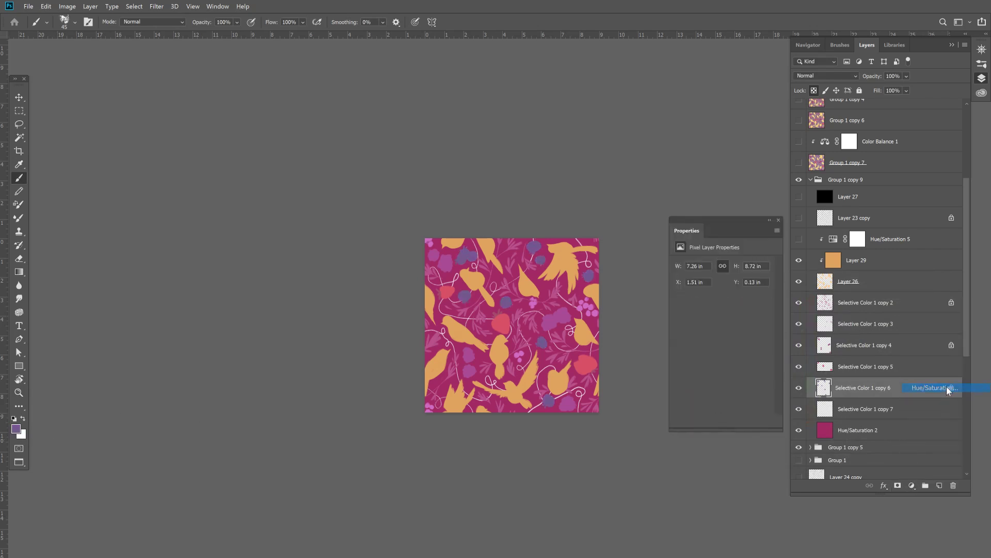
pyautogui.keyDown('alt'); pyautogui.click(855, 398); pyautogui.keyUp('alt')
pyautogui.moveTo(721, 303); pyautogui.dragTo(722, 352)
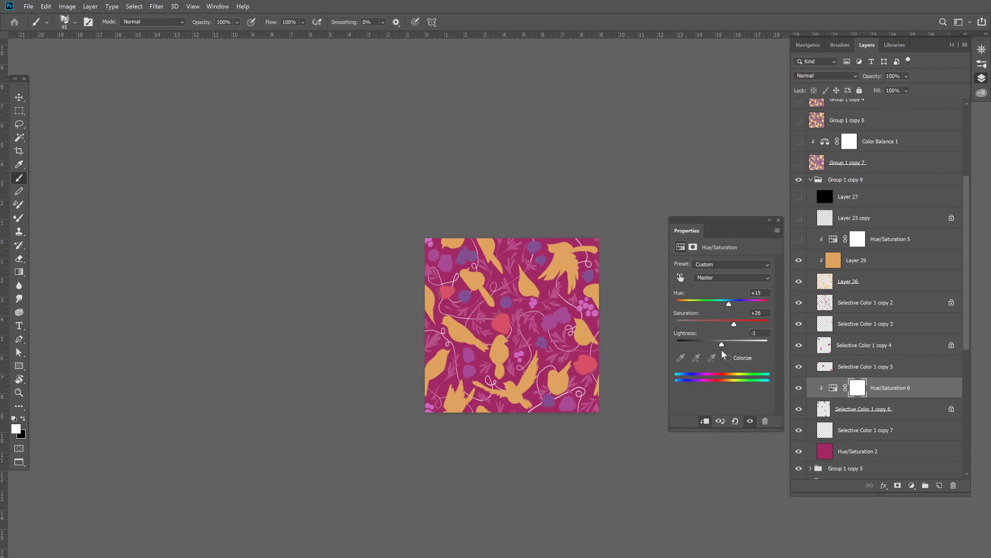
pyautogui.moveTo(730, 306)
pyautogui.mouseDown()
pyautogui.moveTo(768, 303)
pyautogui.moveTo(692, 304)
pyautogui.moveTo(704, 315)
pyautogui.moveTo(734, 316)
pyautogui.mouseUp()
pyautogui.click(779, 220)
pyautogui.click(826, 389)
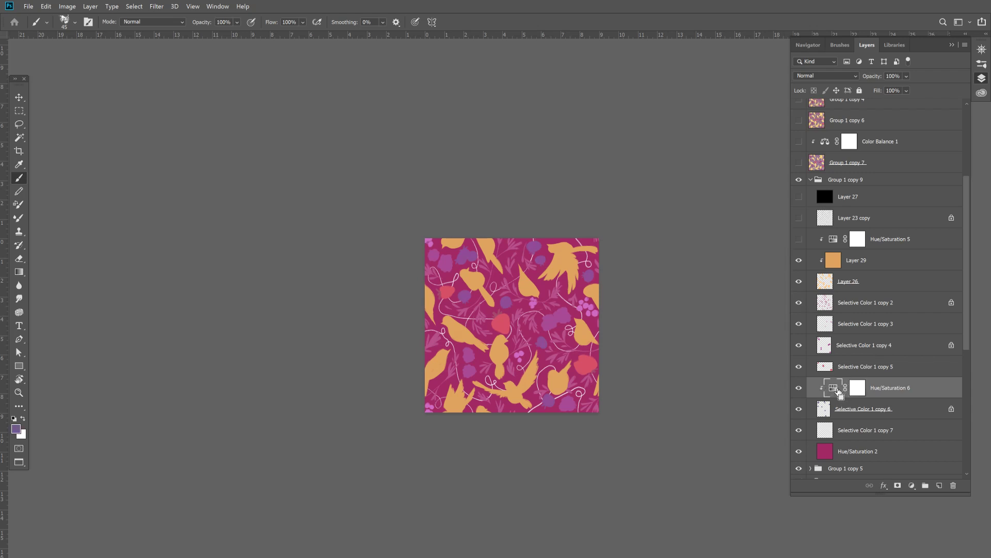
pyautogui.press('Delete')
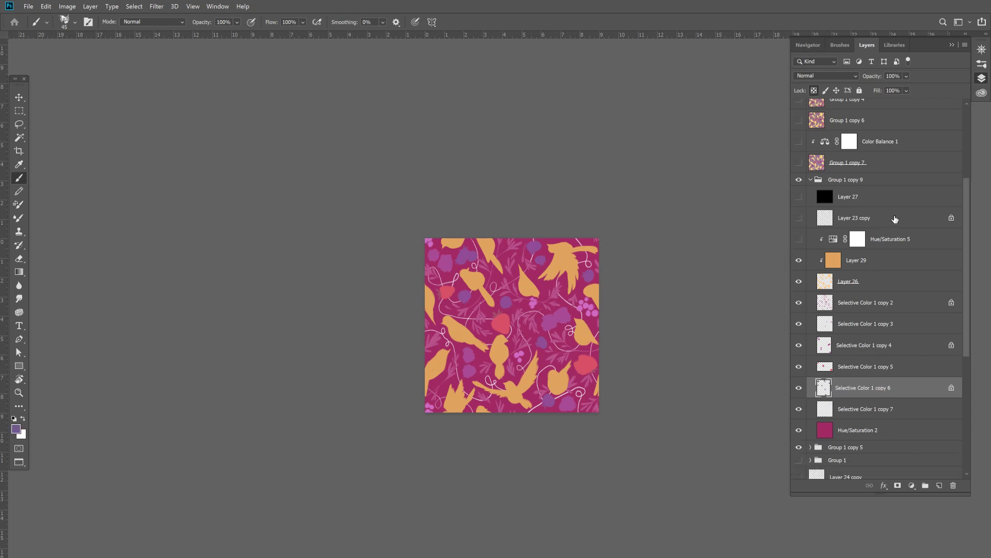
# - Collapse Group 1 copy 9, duplicate it, and merge the duplicate into a single flattened layer
pyautogui.click(814, 180)
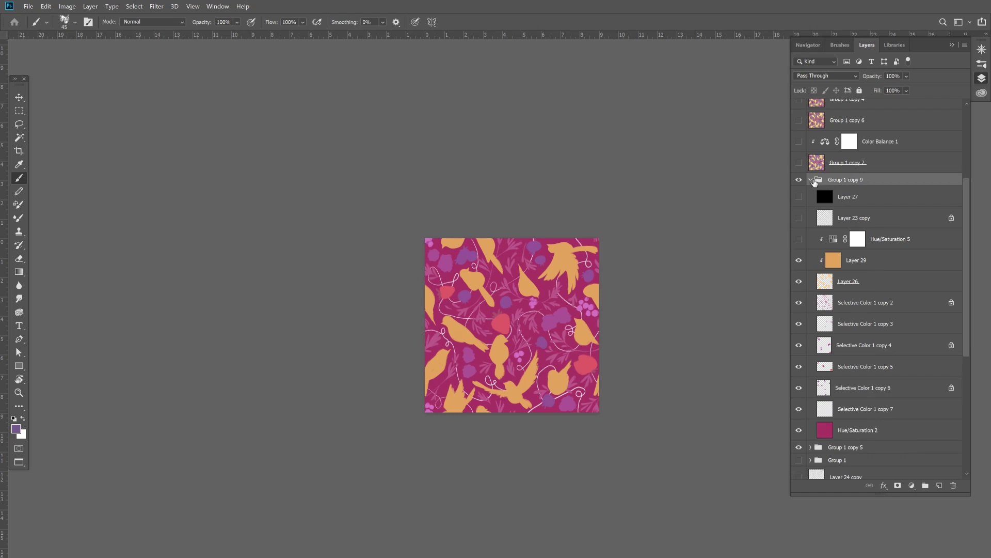
pyautogui.click(812, 180)
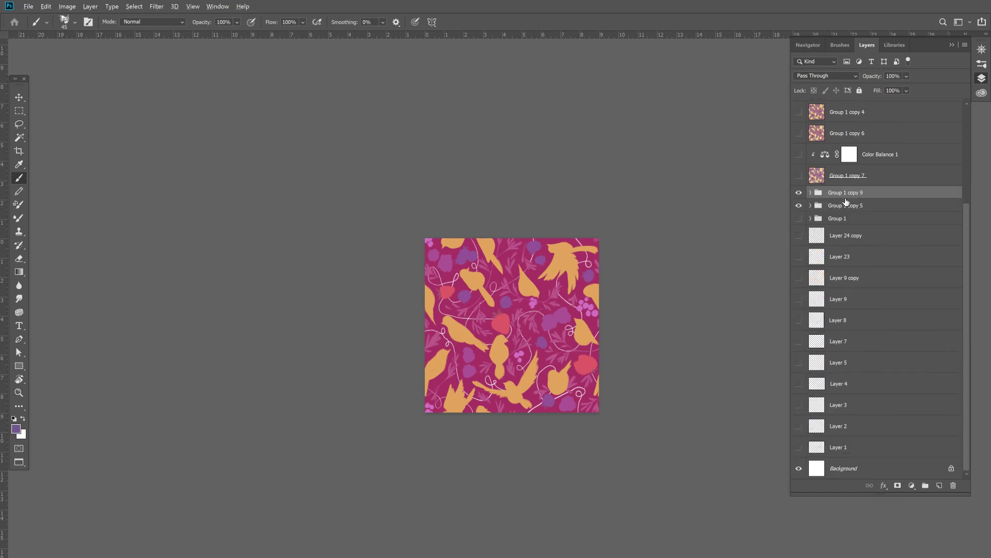
pyautogui.hotkey('ctrl', 'j')
pyautogui.hotkey('ctrl', 'e')
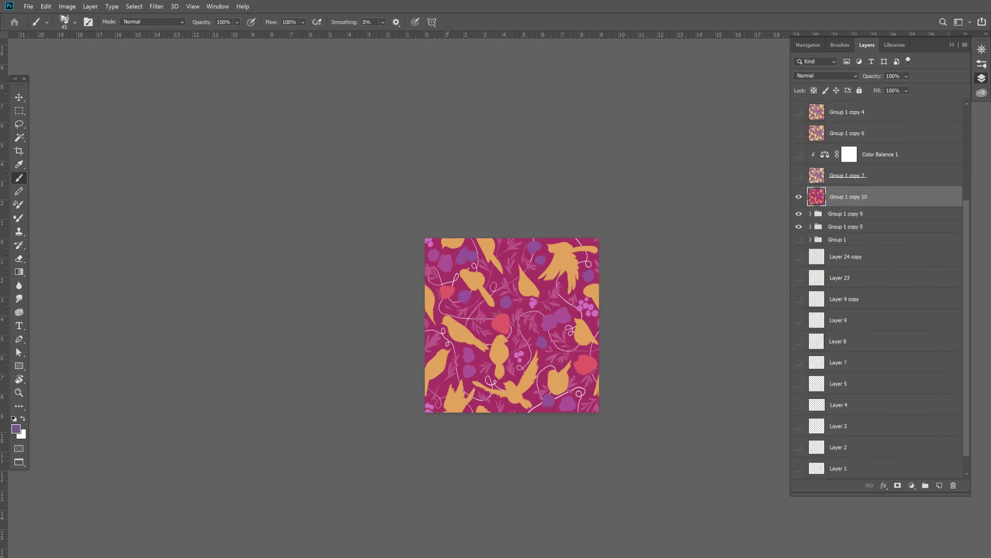
# - Select the whole tile of Group 1 copy 10 and define it as a pattern named hukgy
pyautogui.press('m')
pyautogui.moveTo(385, 201); pyautogui.dragTo(795, 542)
pyautogui.click(43, 6)
pyautogui.click(42, 6)
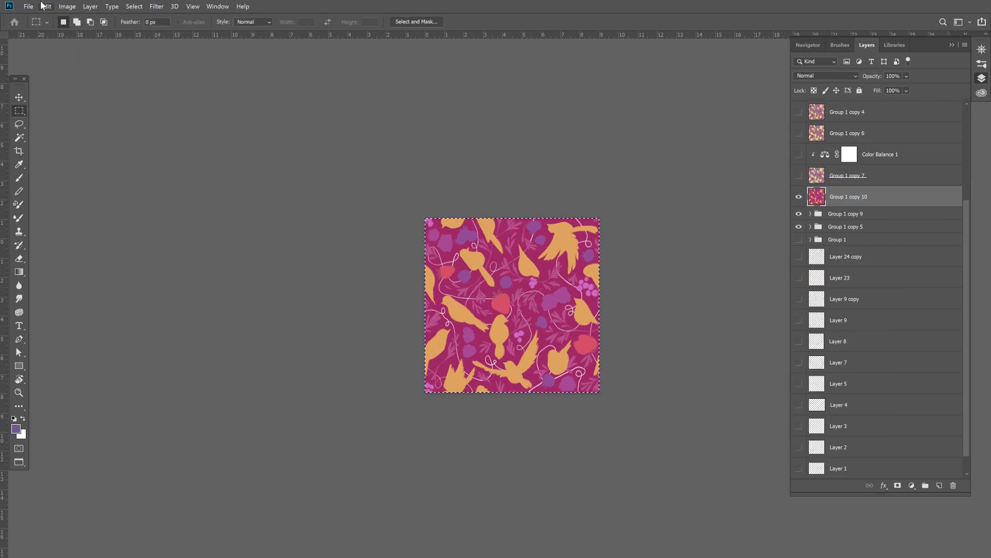
pyautogui.click(44, 6)
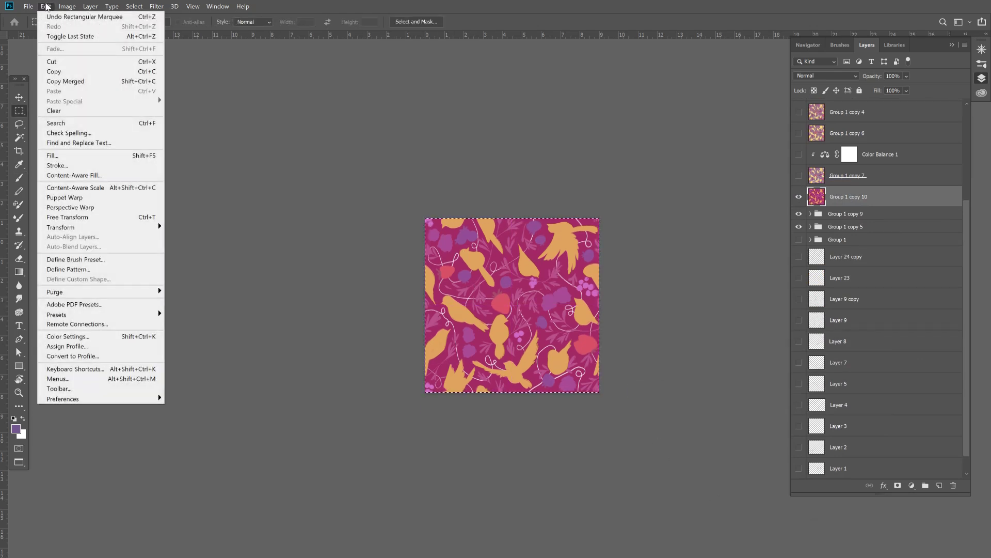
pyautogui.click(103, 269)
pyautogui.write('hukgy')
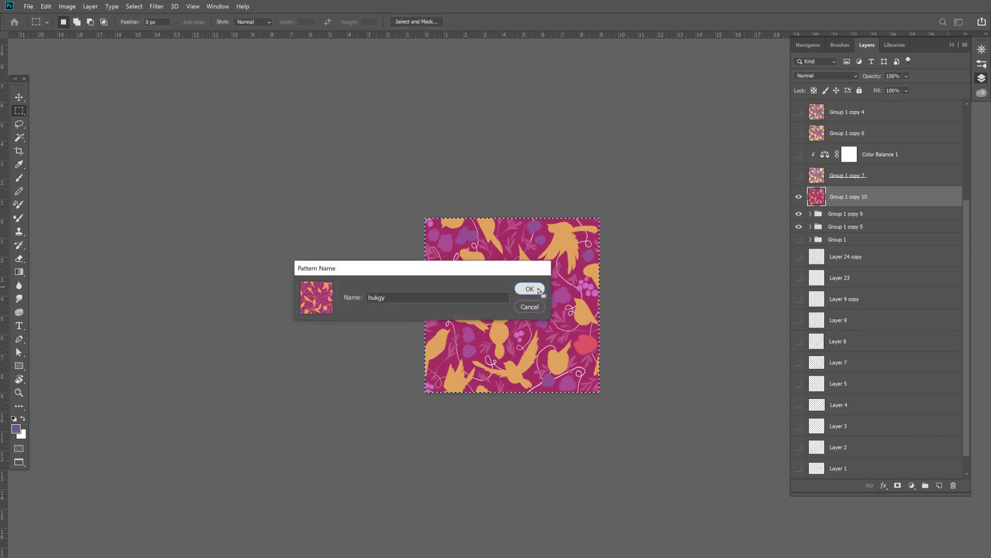
pyautogui.click(530, 289)
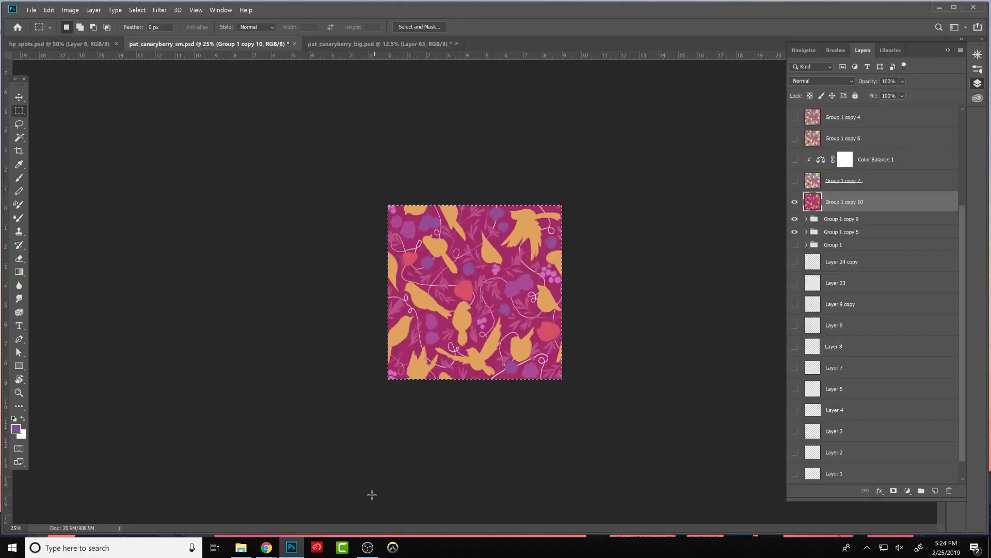
# - In pat_canaryberry_big.psd, add a new layer above Layer 63 and fill it with the hukgy pattern
pyautogui.click(291, 547)
pyautogui.click(292, 547)
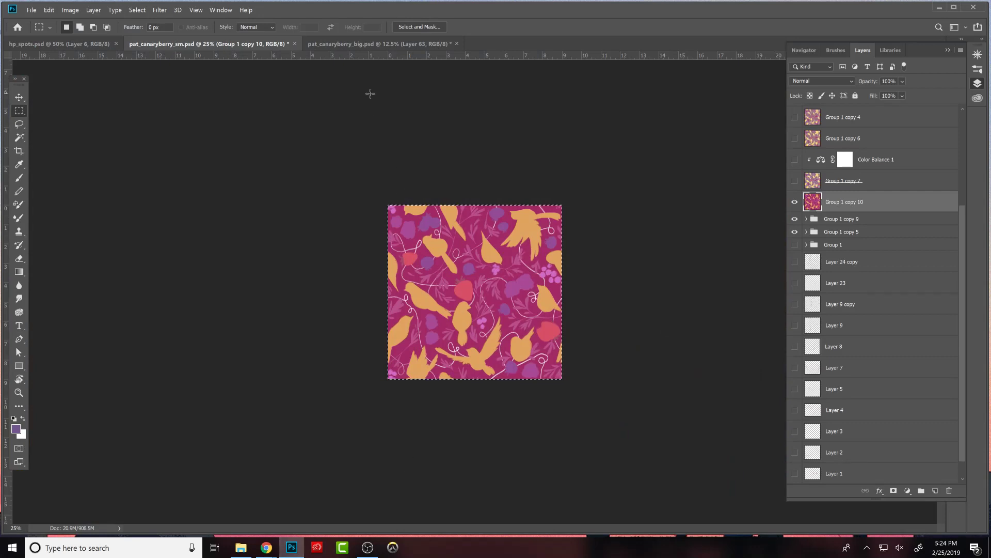
pyautogui.click(380, 43)
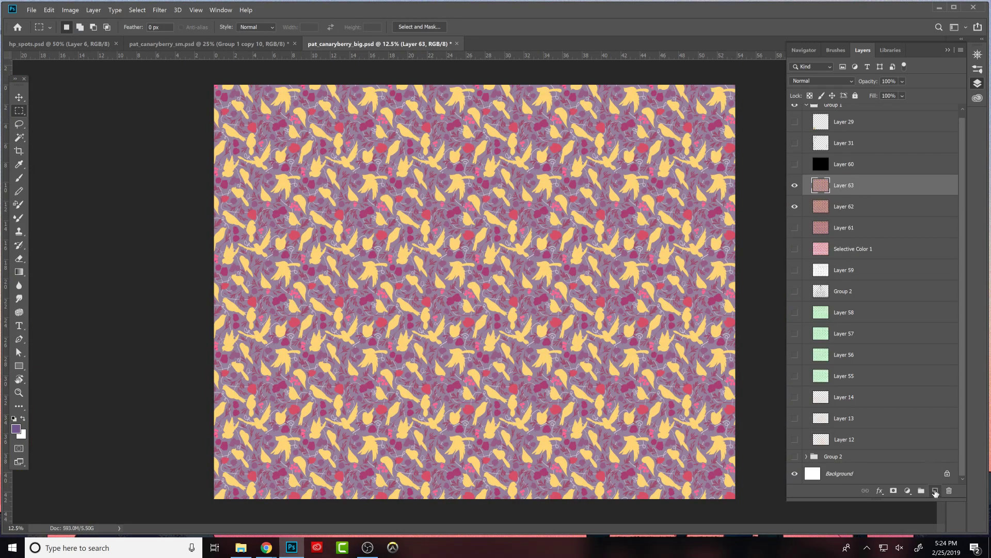
pyautogui.click(935, 491)
pyautogui.click(49, 9)
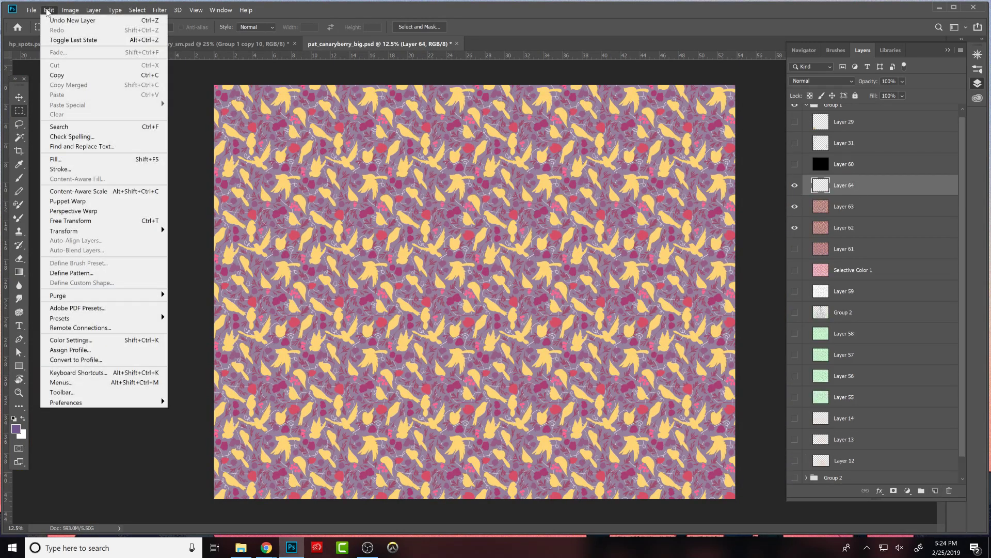
pyautogui.click(64, 158)
pyautogui.click(186, 234)
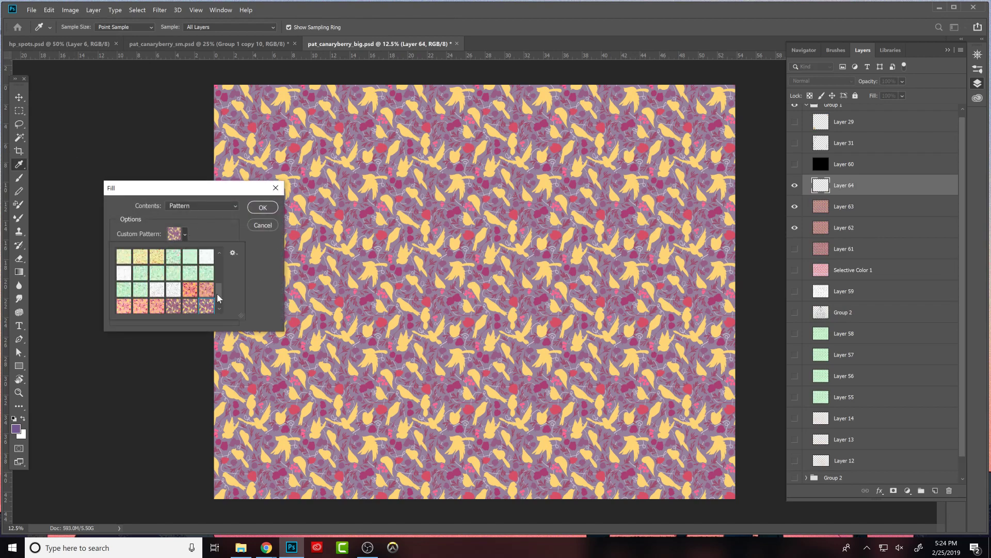
pyautogui.click(219, 309)
pyautogui.click(124, 305)
pyautogui.click(263, 208)
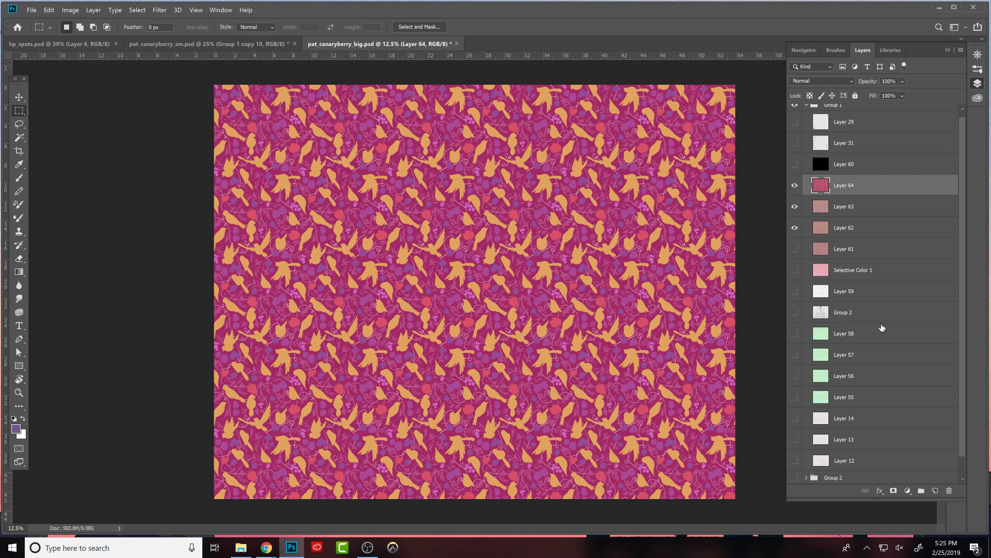
# - Examine the repeated magenta pattern at several zoom levels to judge its colour balance and the distribution of birds and berries
pyautogui.hotkey('ctrl', '+')
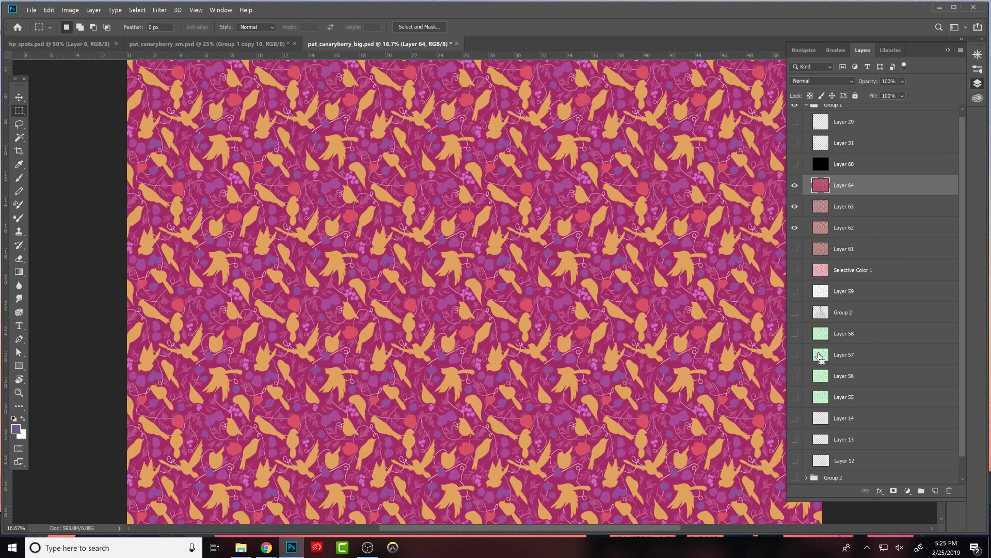
pyautogui.hotkey('ctrl', '-')
pyautogui.hotkey('ctrl', '-')
pyautogui.hotkey('ctrl', '-')
pyautogui.hotkey('ctrl', '-')
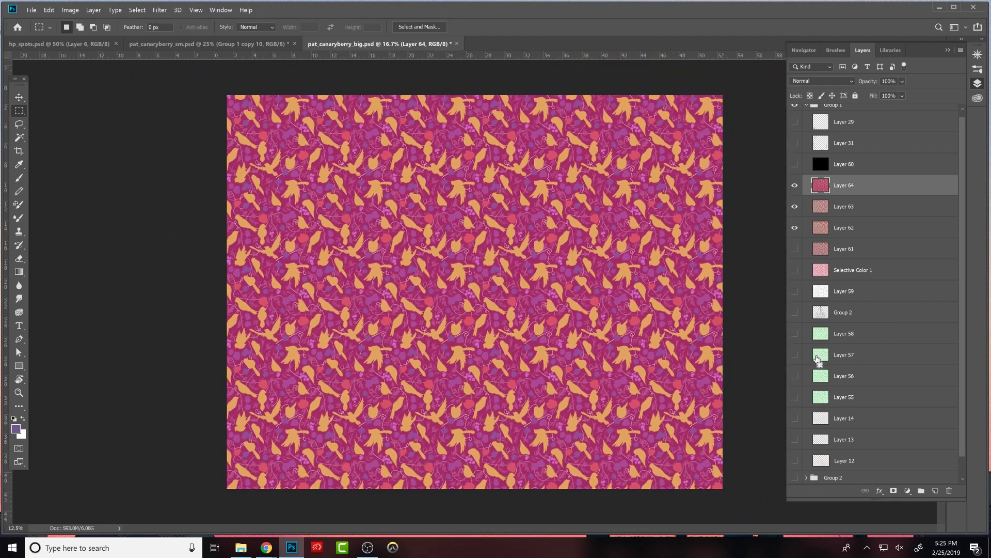
pyautogui.hotkey('ctrl', '+')
pyautogui.hotkey('ctrl', '+')
pyautogui.hotkey('ctrl', '+')
pyautogui.hotkey('ctrl', '+')
pyautogui.hotkey('ctrl', '+')
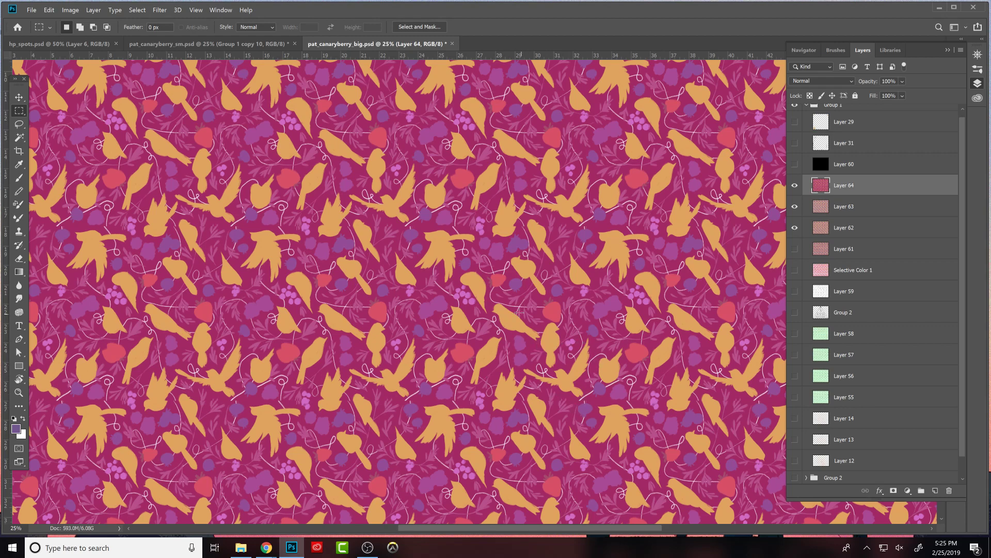
pyautogui.scroll(-3, 577, 323)
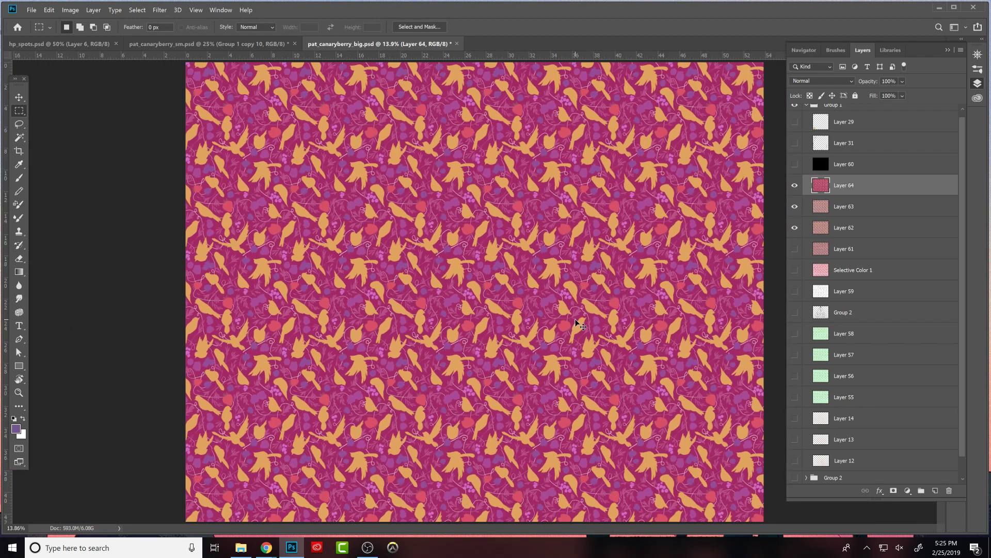
pyautogui.scroll(-1, 576, 321)
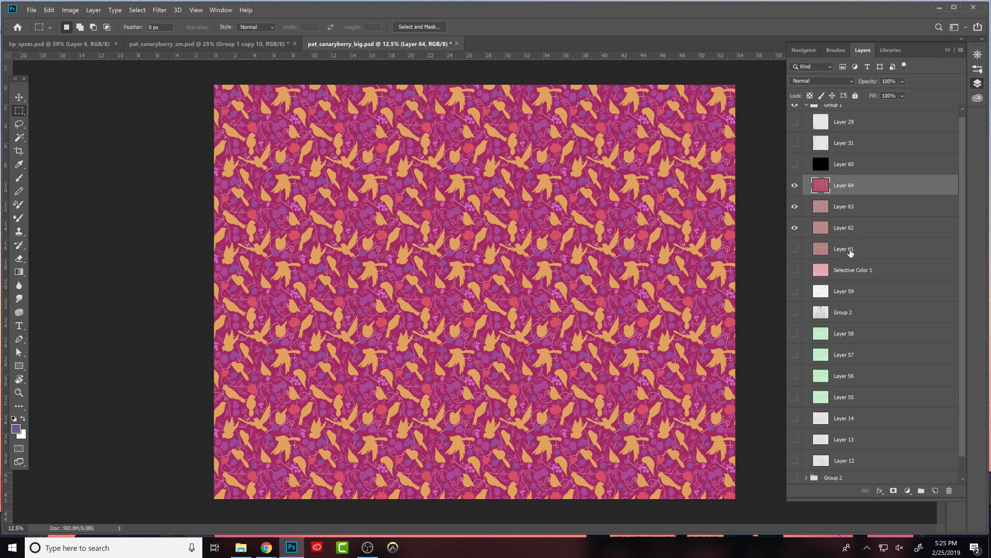
pyautogui.hotkey('ctrl', '-')
pyautogui.hotkey('ctrl', '-')
pyautogui.hotkey('ctrl', '-')
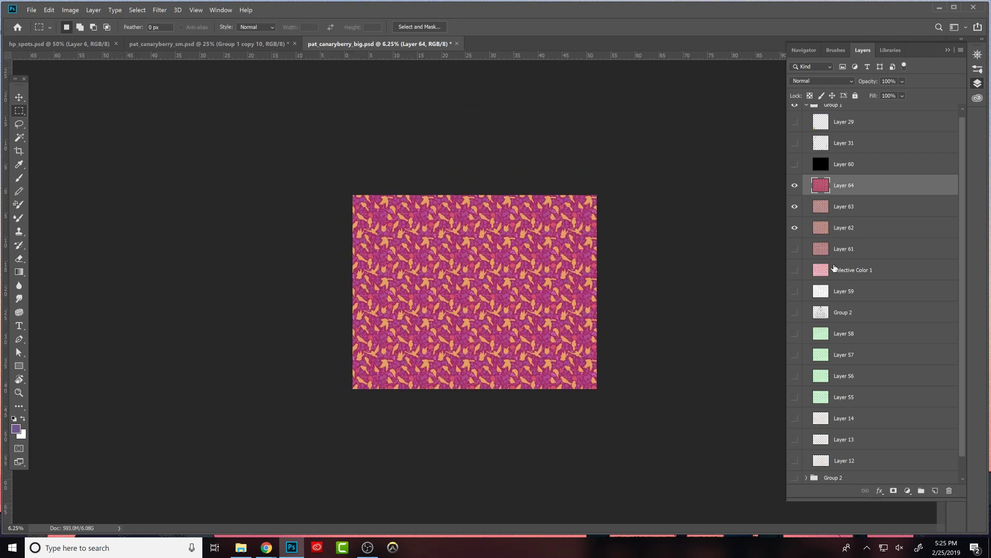
pyautogui.hotkey('ctrl', '+')
pyautogui.hotkey('ctrl', '+')
pyautogui.hotkey('ctrl', '+')
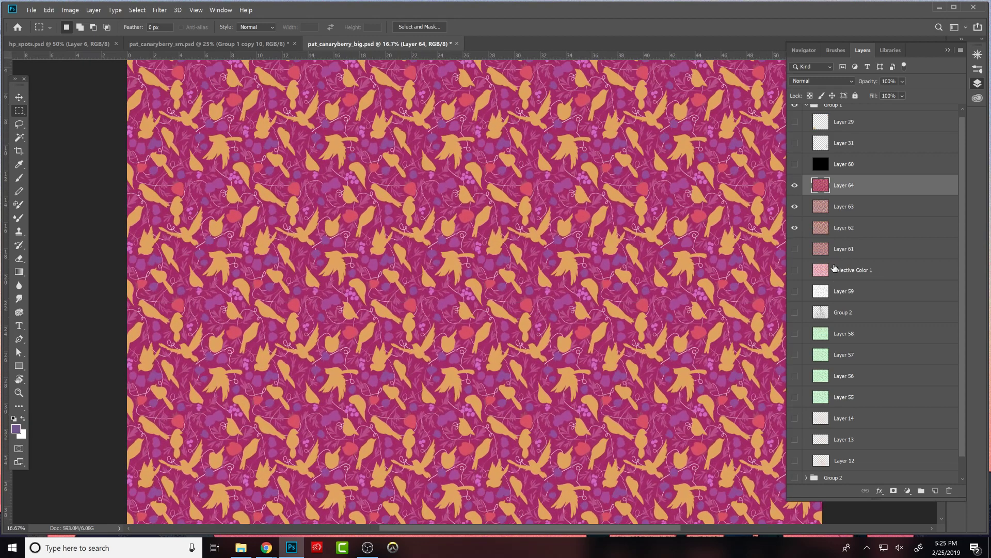
pyautogui.hotkey('ctrl', '+')
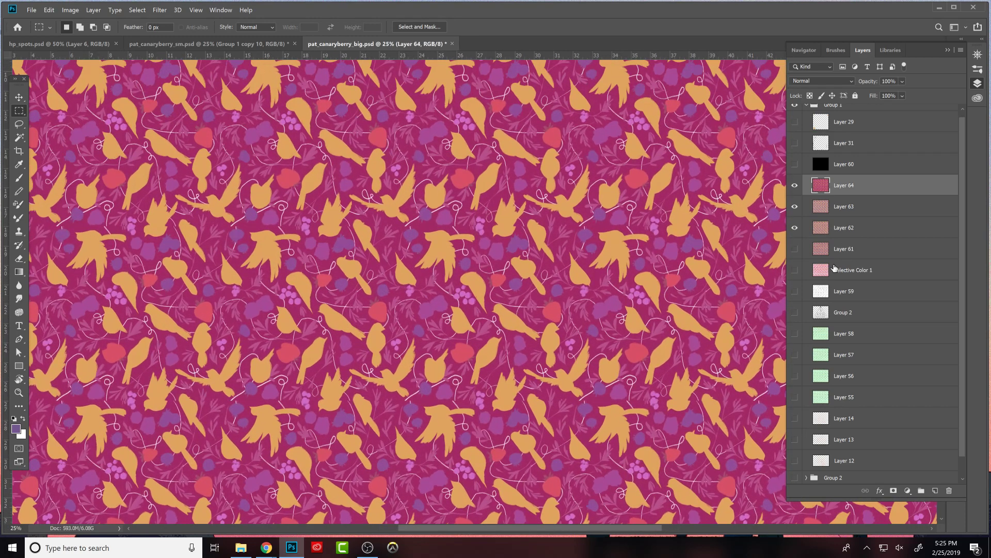
pyautogui.hotkey('ctrl', '-')
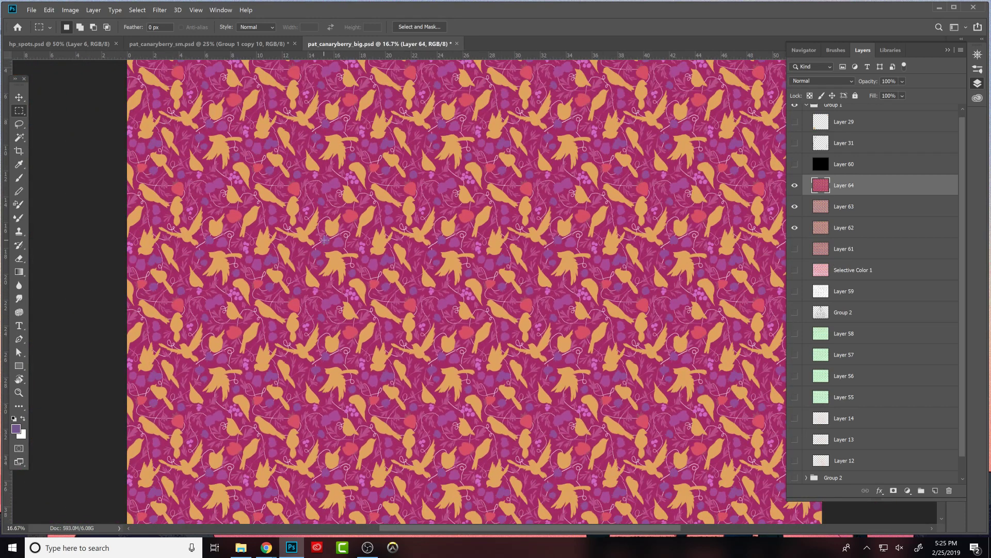
# - In pat_canaryberry_sm.psd, hide Group 1 copy 10, move Layer 27 out of Group 1 copy 9 to just above it, and clear the selection
pyautogui.click(286, 46)
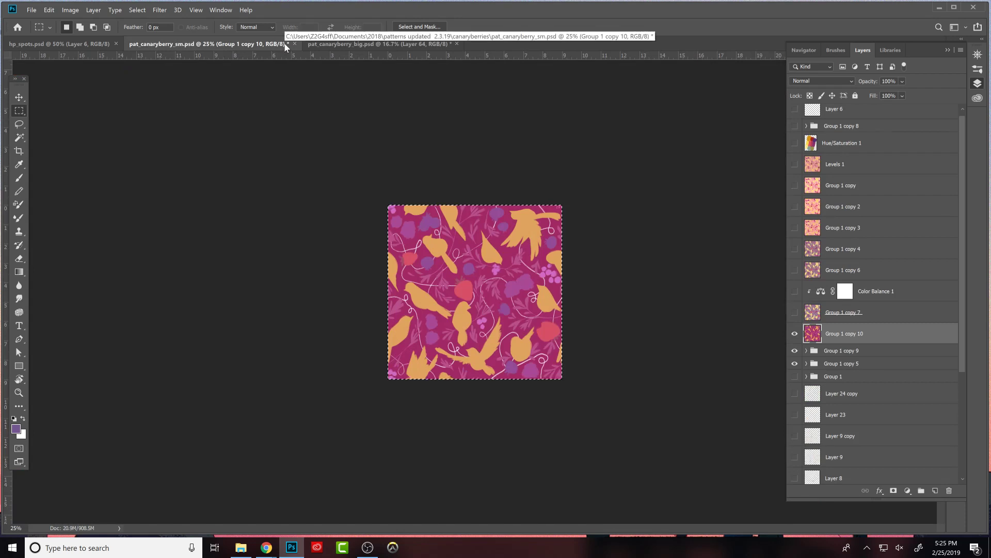
pyautogui.click(795, 334)
pyautogui.click(806, 350)
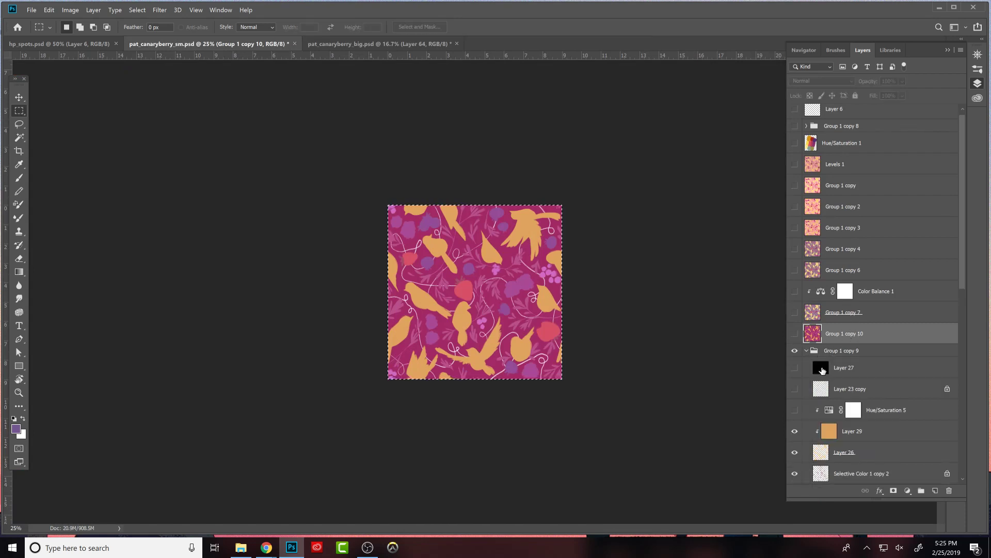
pyautogui.scroll(-3, 826, 362)
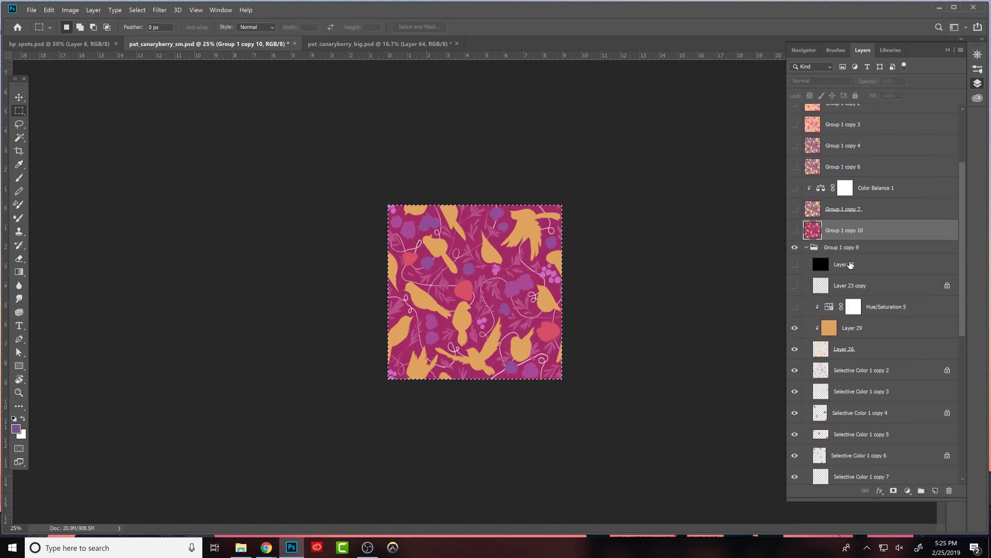
pyautogui.moveTo(849, 264); pyautogui.dragTo(844, 221)
pyautogui.scroll(-3, 958, 281)
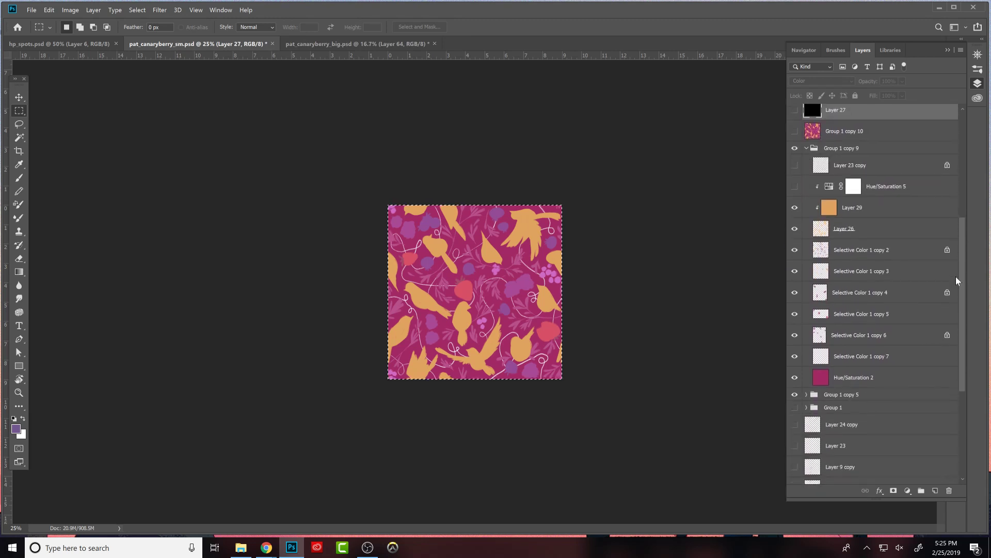
pyautogui.click(878, 206)
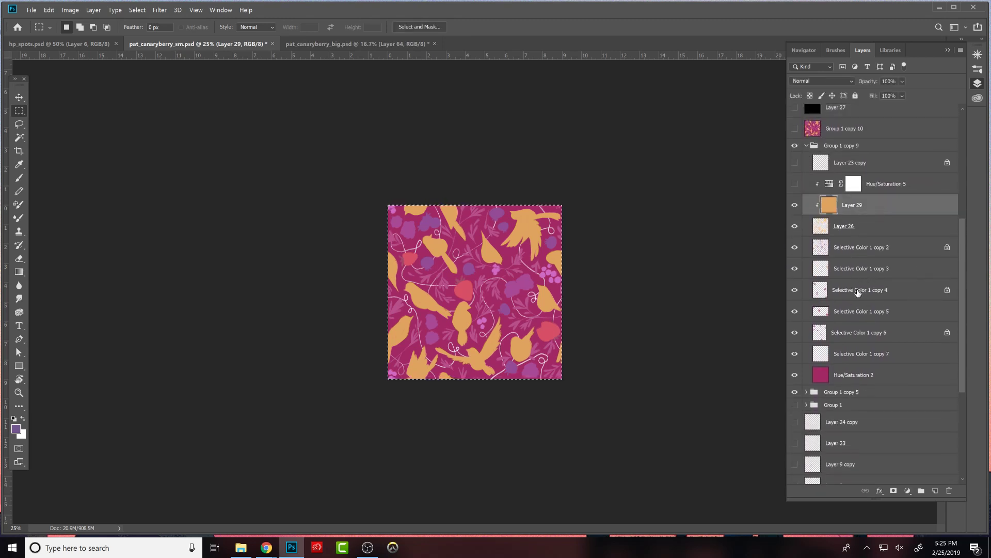
pyautogui.hotkey('ctrl', 'd')
pyautogui.click(935, 490)
pyautogui.moveTo(856, 204); pyautogui.dragTo(851, 175)
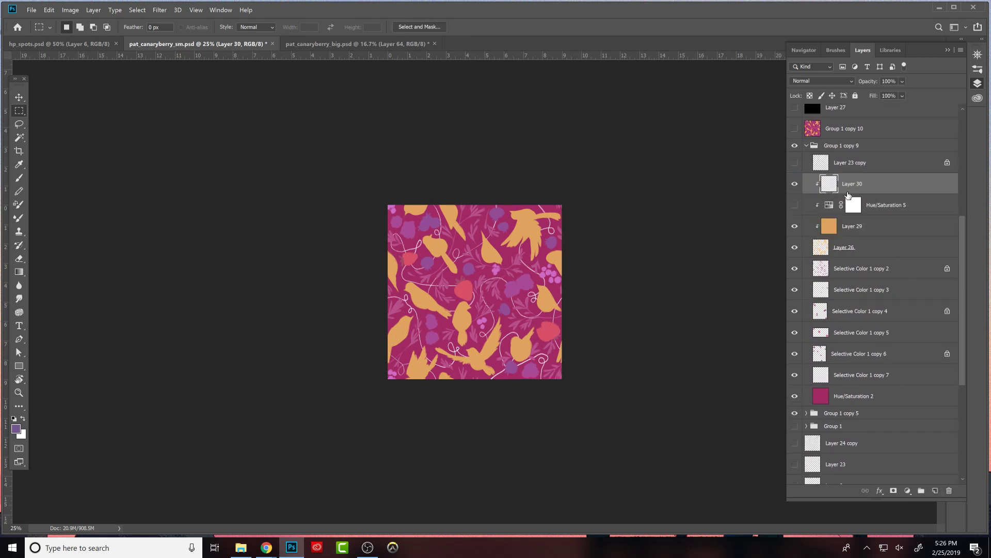
pyautogui.hotkey('ctrl', 'alt', 'g')
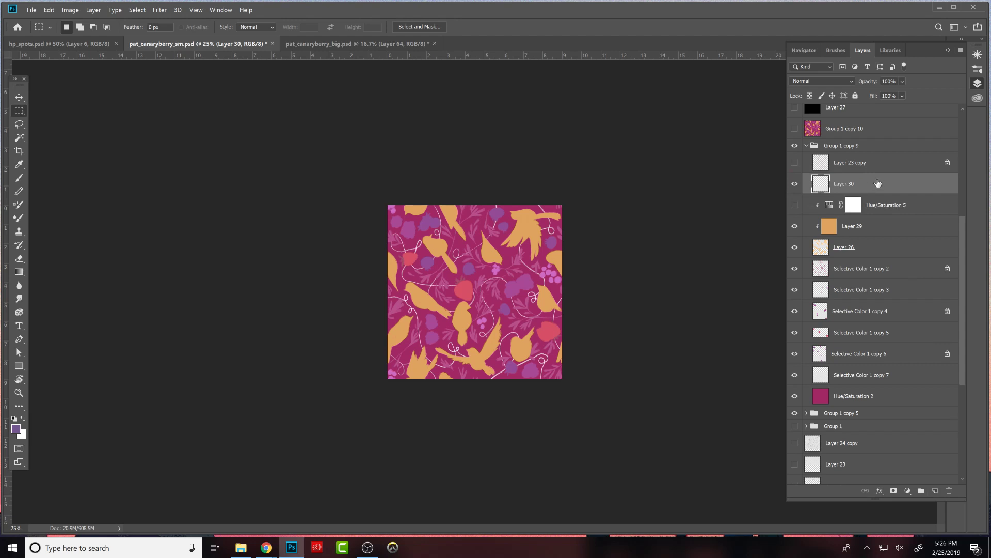
pyautogui.click(847, 226)
pyautogui.click(861, 188)
pyautogui.press('Delete')
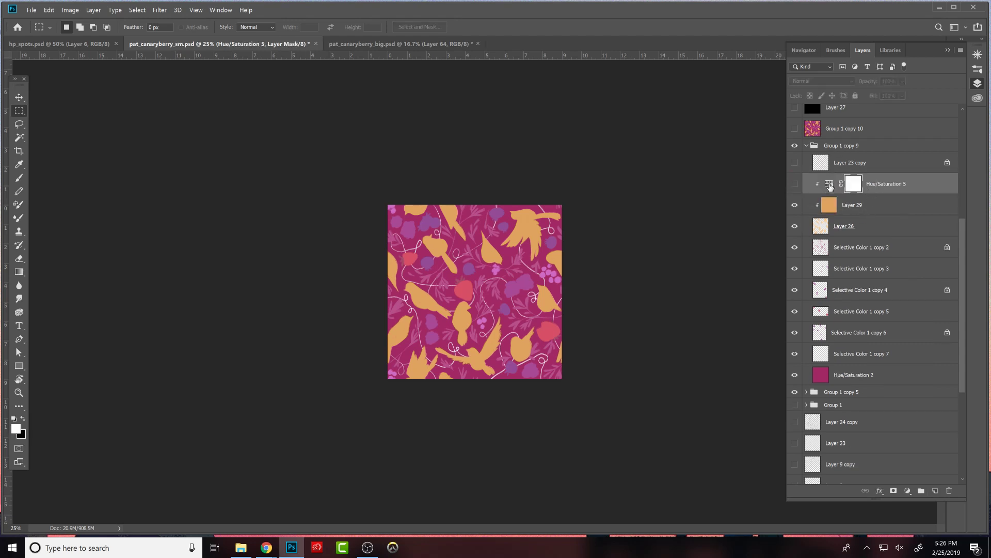
# - Merge the Hue/Saturation 5 adjustment and Layer 29 with the bird layer, Layer 26
pyautogui.keyDown('shift'); pyautogui.click(830, 223); pyautogui.keyUp('shift')
pyautogui.hotkey('ctrl', 'e')
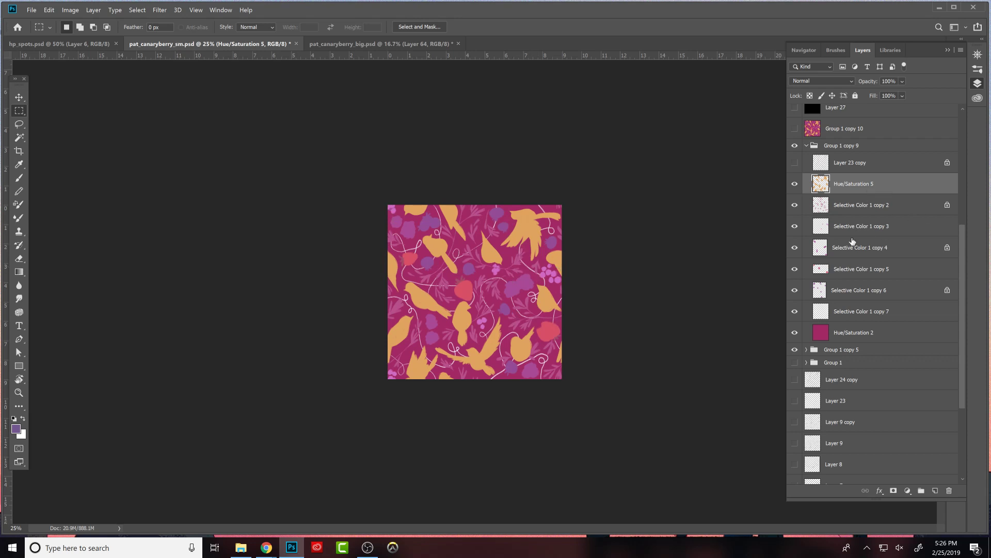
# - Offset the bird layer, Hue/Saturation 5, by +1809 pixels right and +1763 pixels down with Wrap Around
pyautogui.click(221, 11)
pyautogui.moveTo(194, 11)
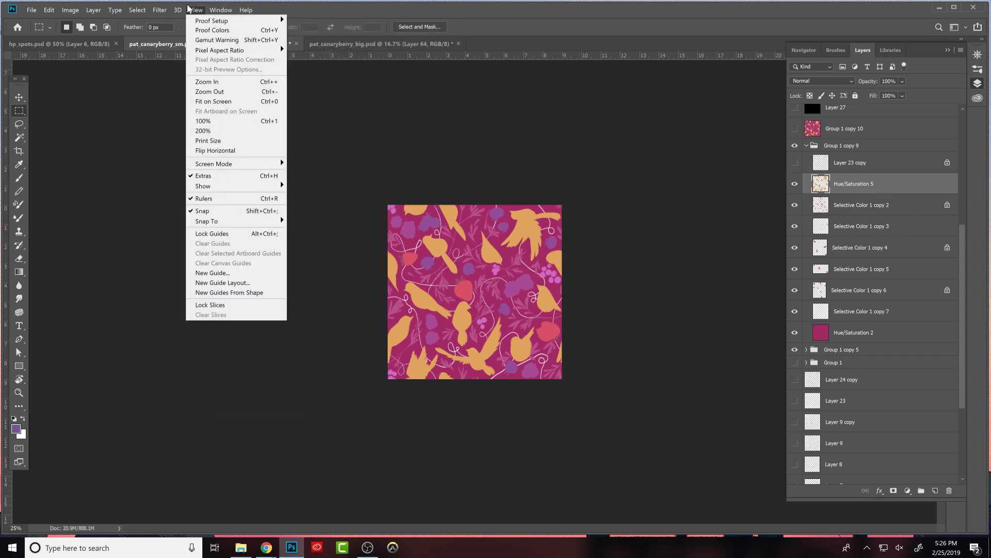
pyautogui.moveTo(158, 12)
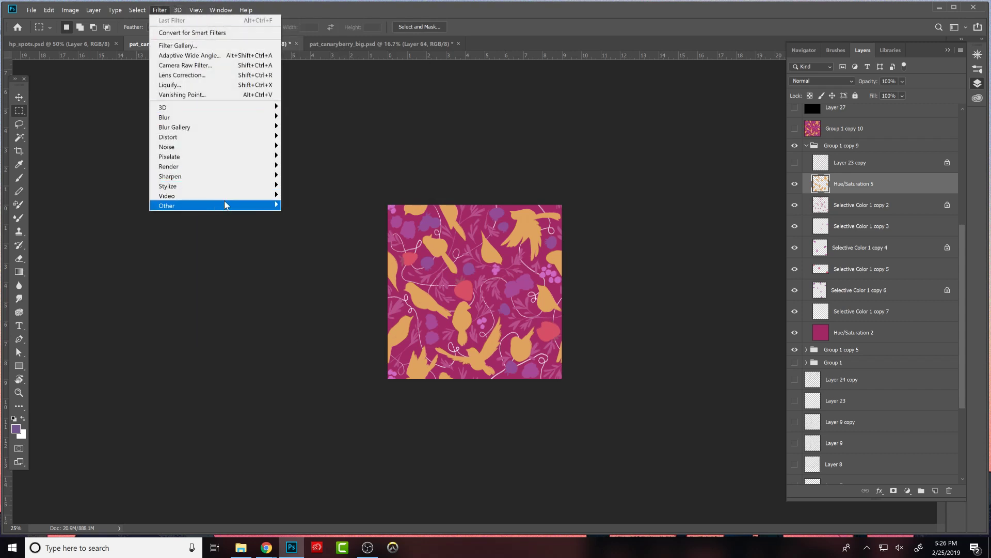
pyautogui.moveTo(227, 205)
pyautogui.click(299, 254)
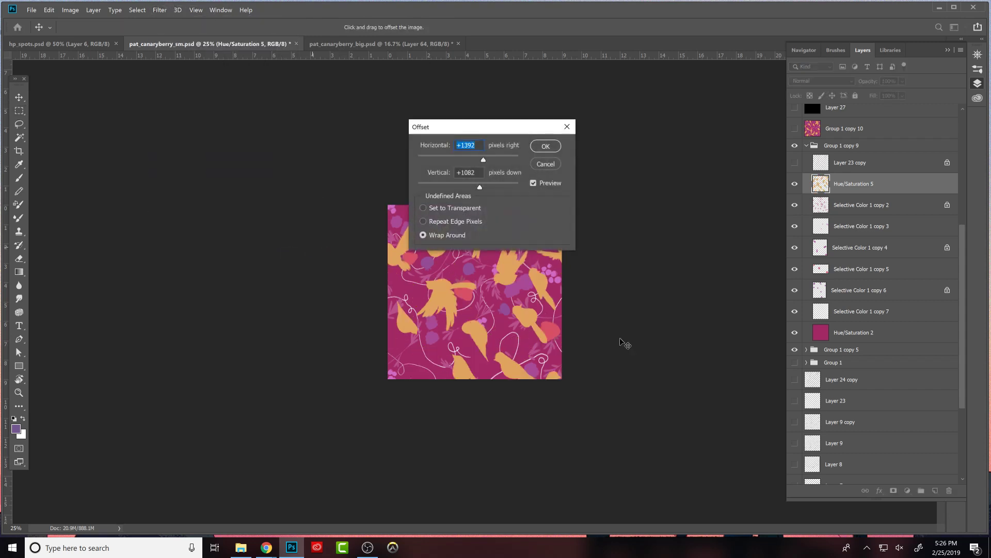
pyautogui.moveTo(534, 131); pyautogui.dragTo(707, 146)
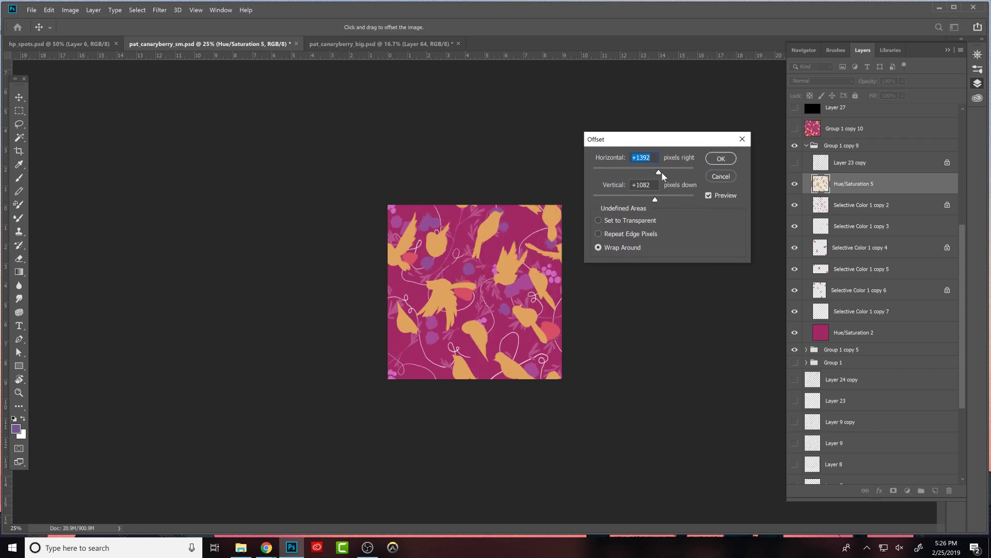
pyautogui.moveTo(659, 176); pyautogui.dragTo(657, 203)
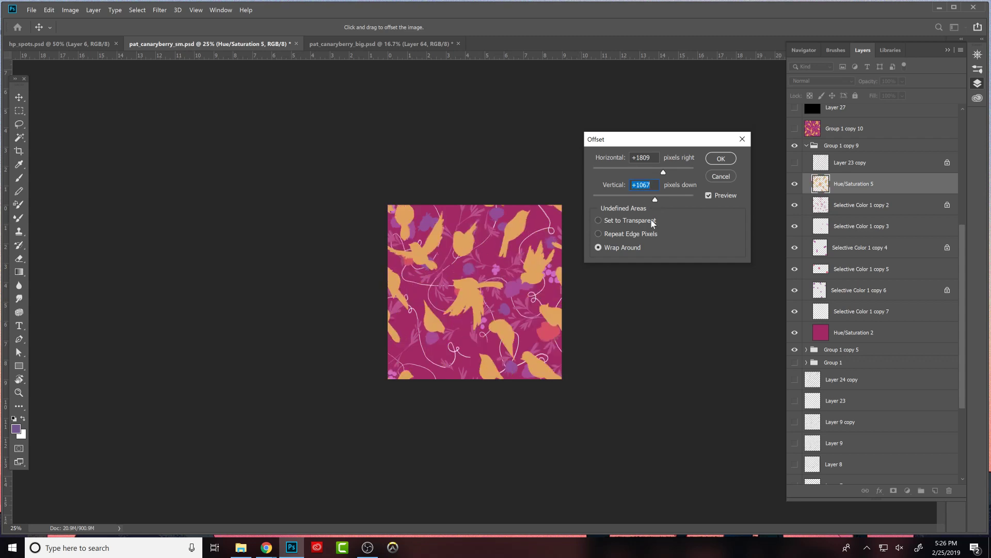
pyautogui.moveTo(654, 201); pyautogui.dragTo(664, 200)
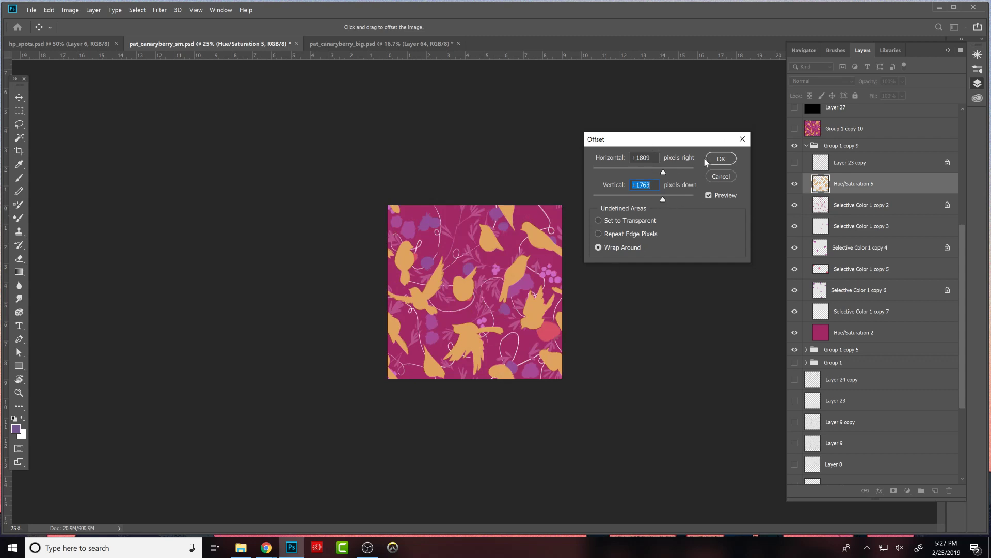
pyautogui.click(728, 161)
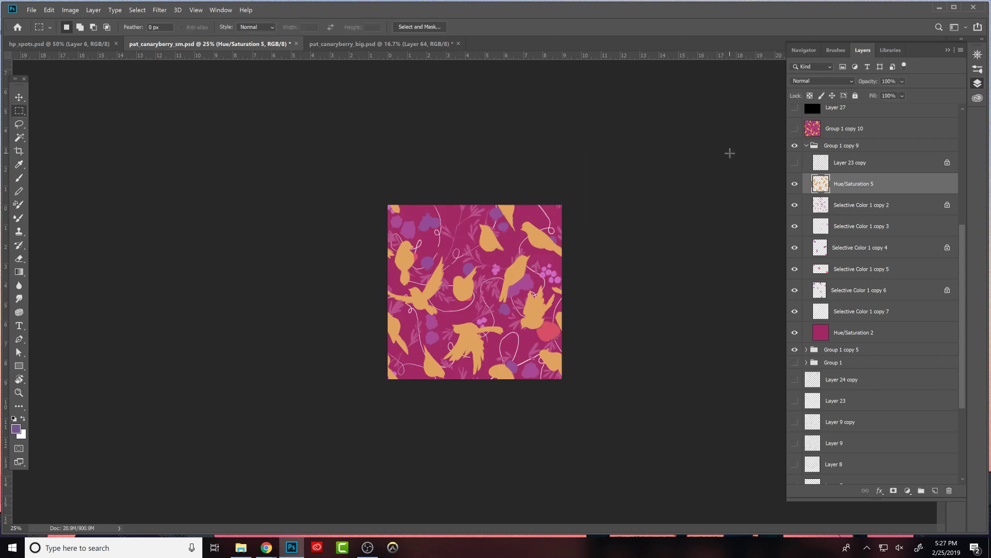
# - Apply the same offset to the layers Selective Color 1 copy 2, copy 3 and copy 4
pyautogui.click(859, 204)
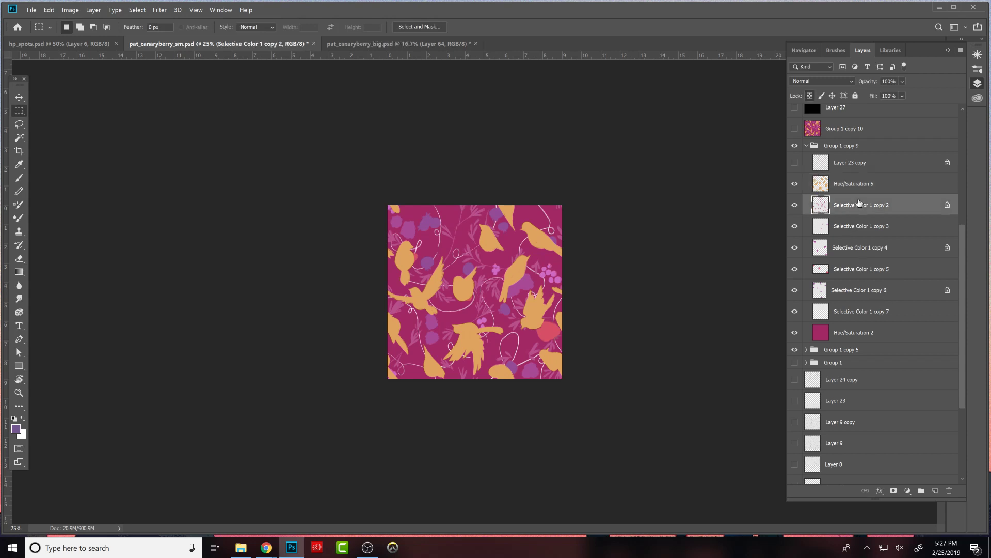
pyautogui.click(160, 10)
pyautogui.click(169, 20)
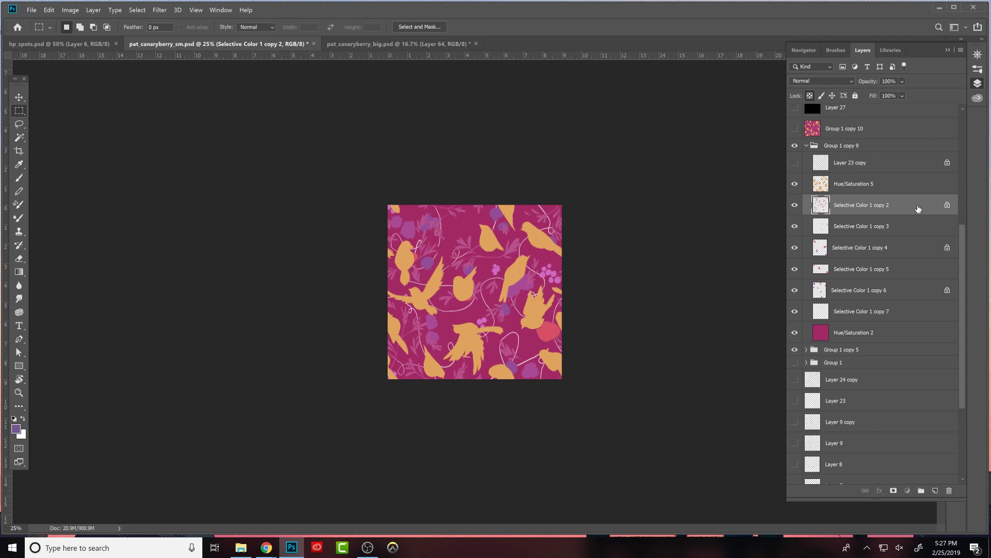
pyautogui.click(901, 224)
pyautogui.click(159, 10)
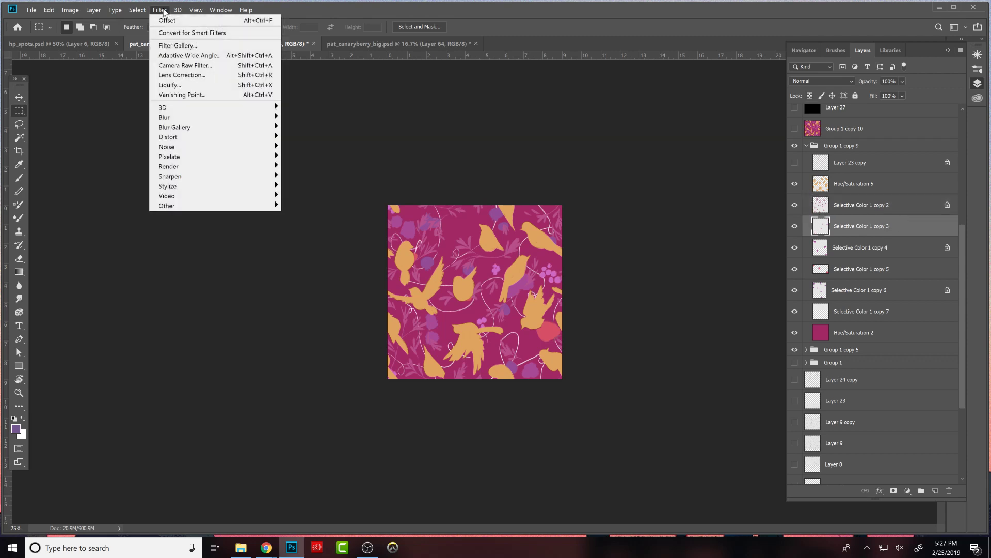
pyautogui.click(168, 19)
pyautogui.click(874, 249)
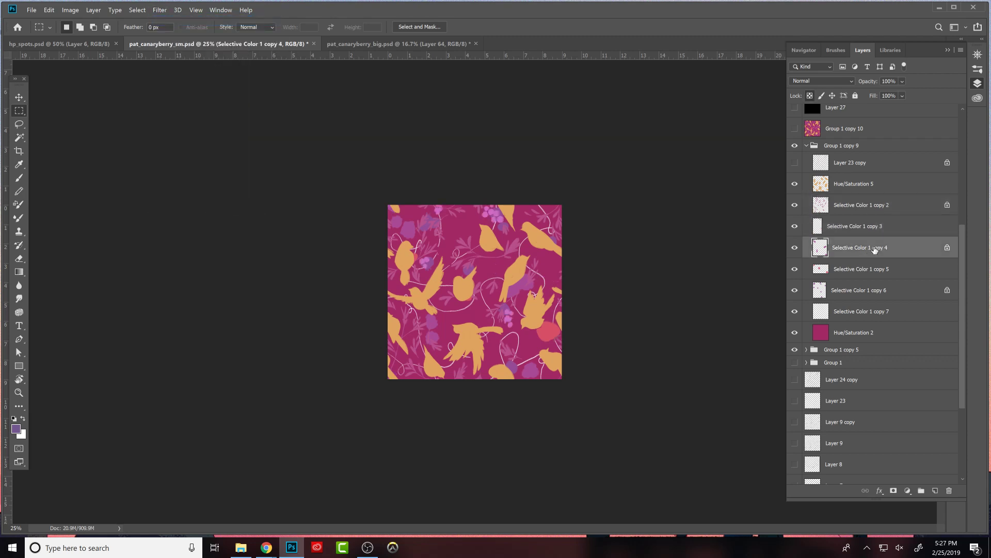
pyautogui.click(160, 10)
pyautogui.click(168, 20)
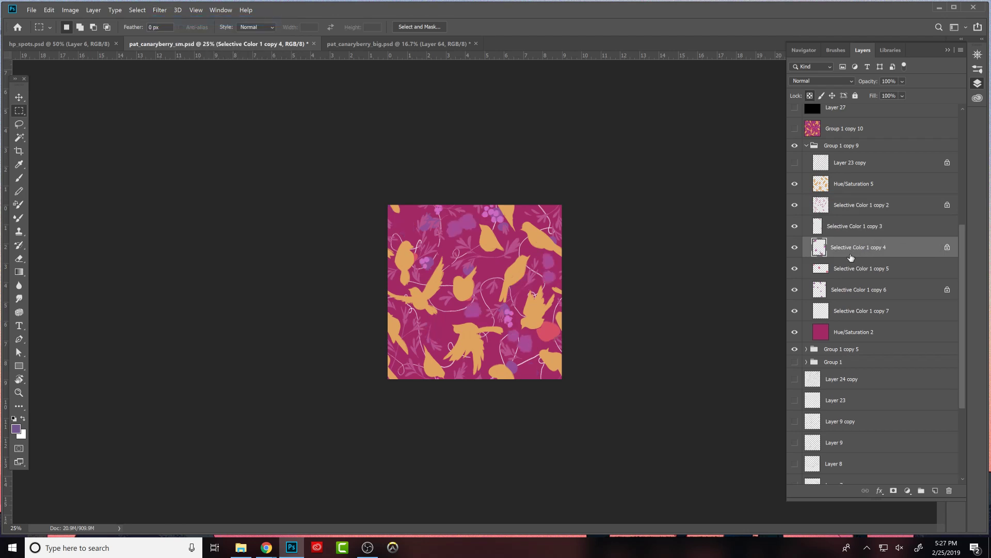
# - Repeat the offset on Selective Color 1 copy 5, copy 6 and copy 7, and check the vine layer by toggling it
pyautogui.click(846, 267)
pyautogui.click(160, 10)
pyautogui.click(168, 19)
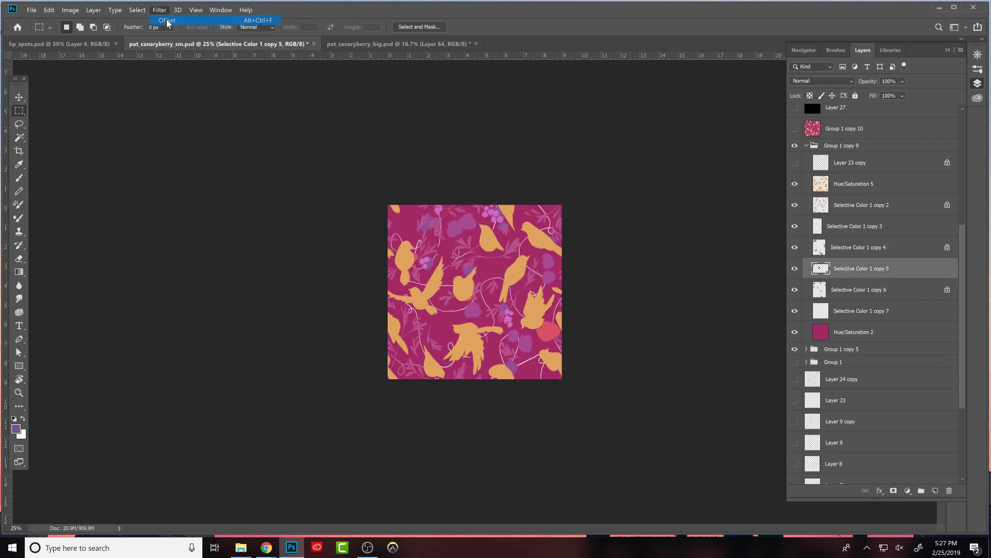
pyautogui.click(850, 291)
pyautogui.click(159, 10)
pyautogui.click(168, 20)
pyautogui.click(847, 305)
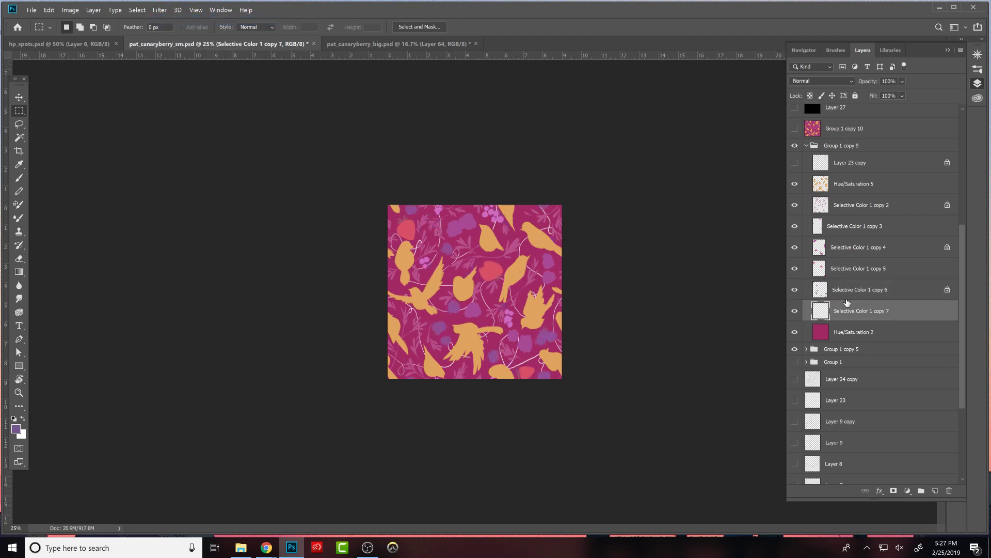
pyautogui.click(159, 10)
pyautogui.click(166, 20)
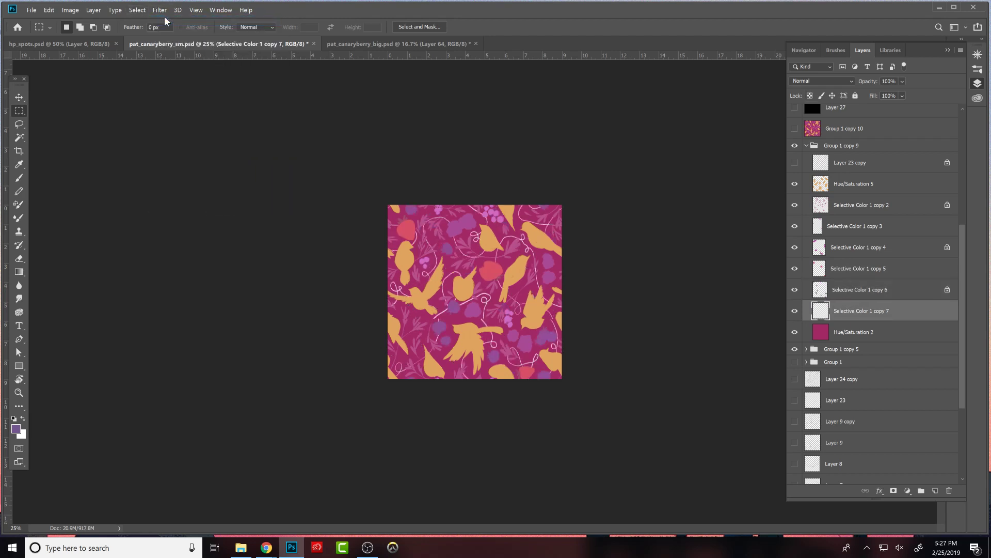
pyautogui.click(797, 311)
pyautogui.click(798, 311)
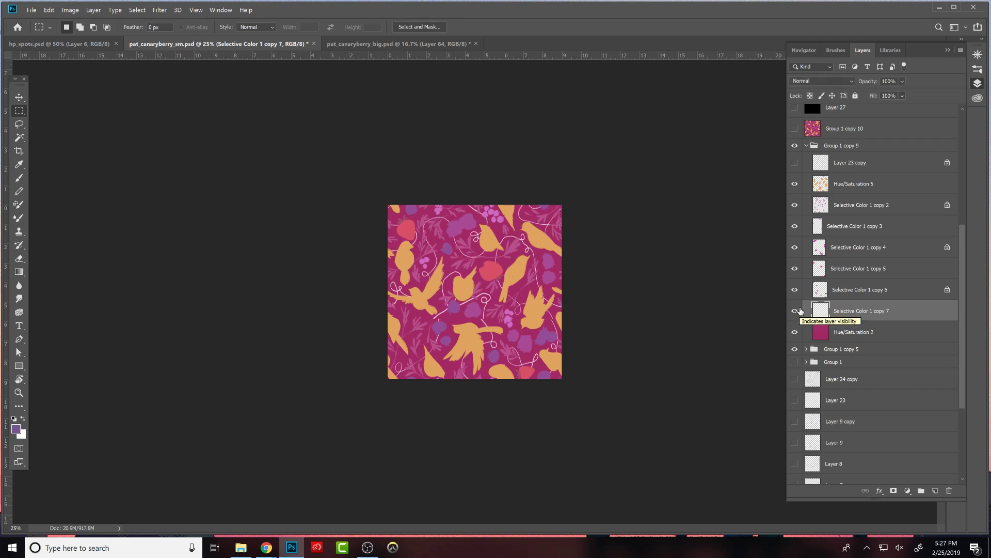
# - Show the line drawing on Layer 23 copy, apply the same offset to it, and compare the pattern with and without it
pyautogui.click(795, 163)
pyautogui.click(843, 160)
pyautogui.click(160, 9)
pyautogui.click(164, 18)
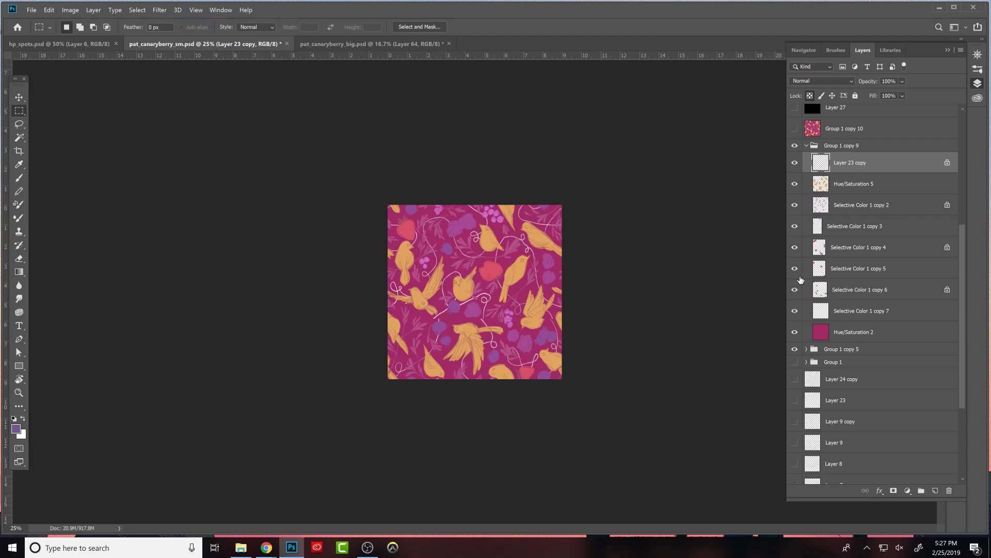
pyautogui.hotkey('ctrl', '+')
pyautogui.hotkey('ctrl', '+')
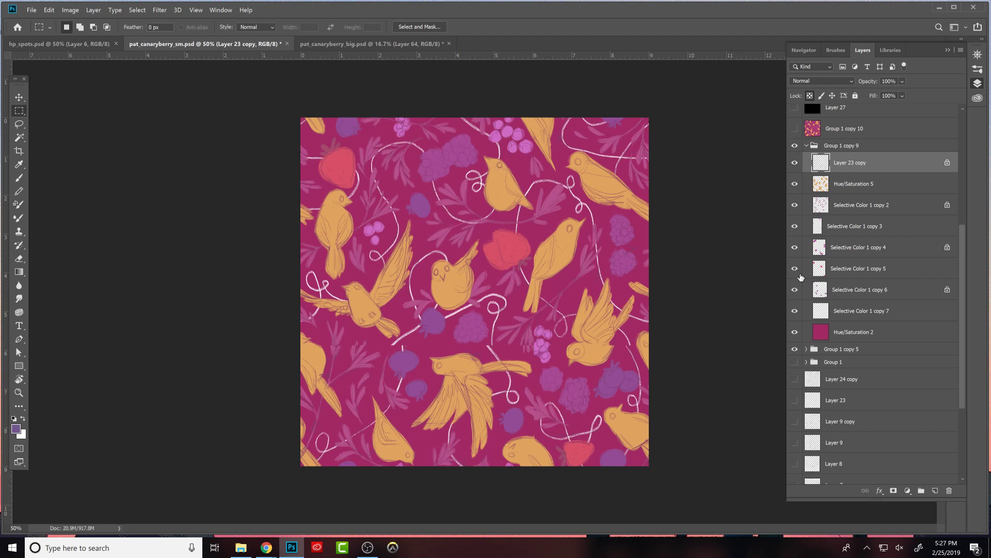
pyautogui.click(795, 162)
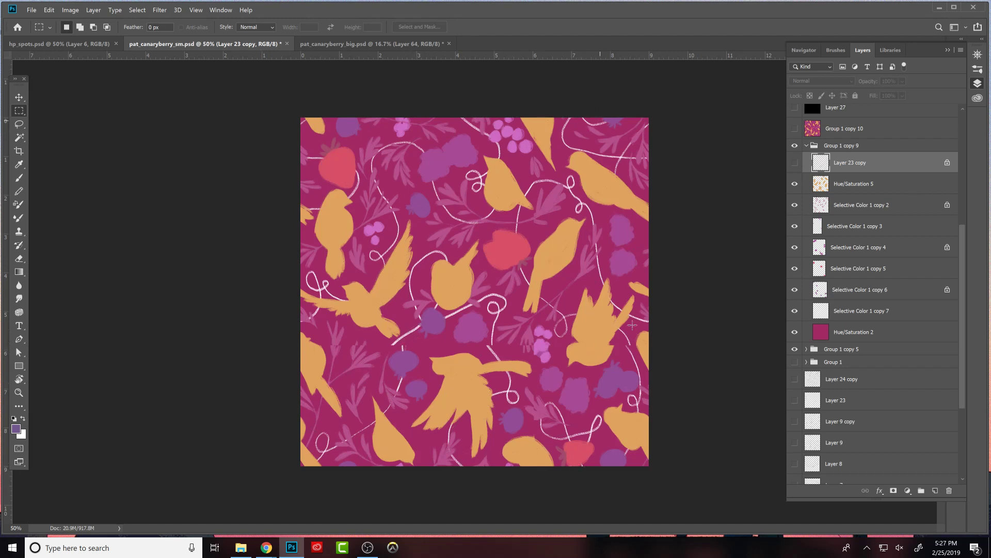
pyautogui.click(795, 163)
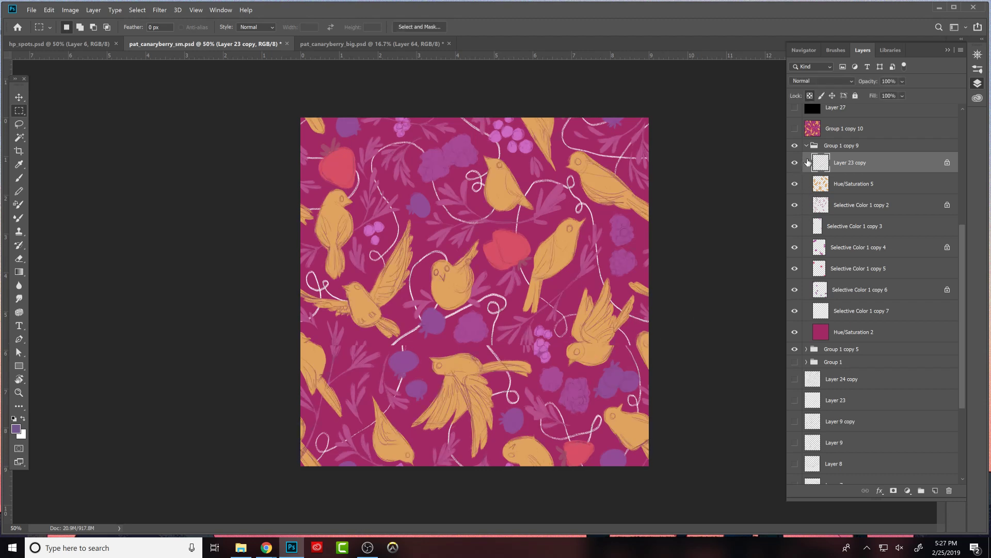
# - On Selective Color 1 copy 7, mend the broken vine lines around the tile's middle with white brush strokes and the Eraser
pyautogui.click(825, 312)
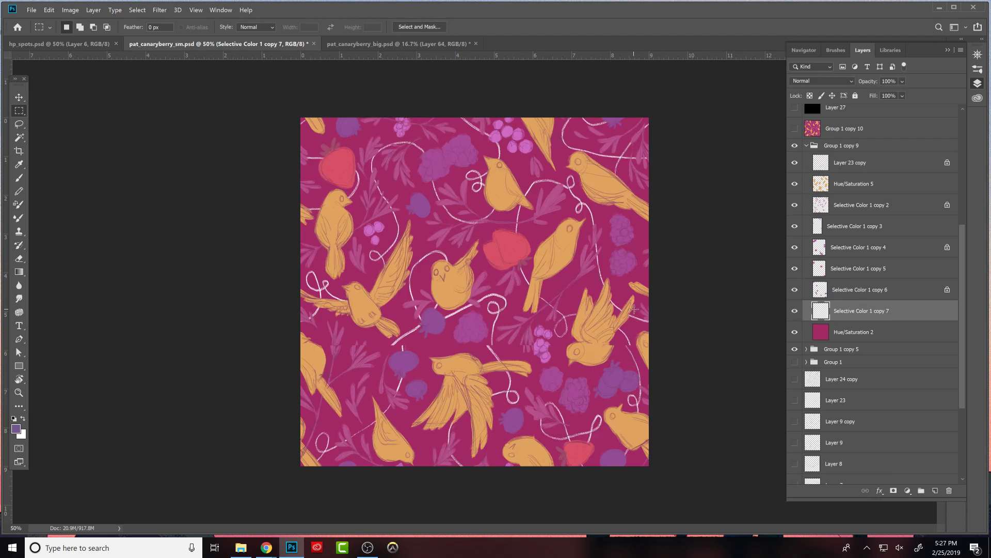
pyautogui.press('b')
pyautogui.press('x')
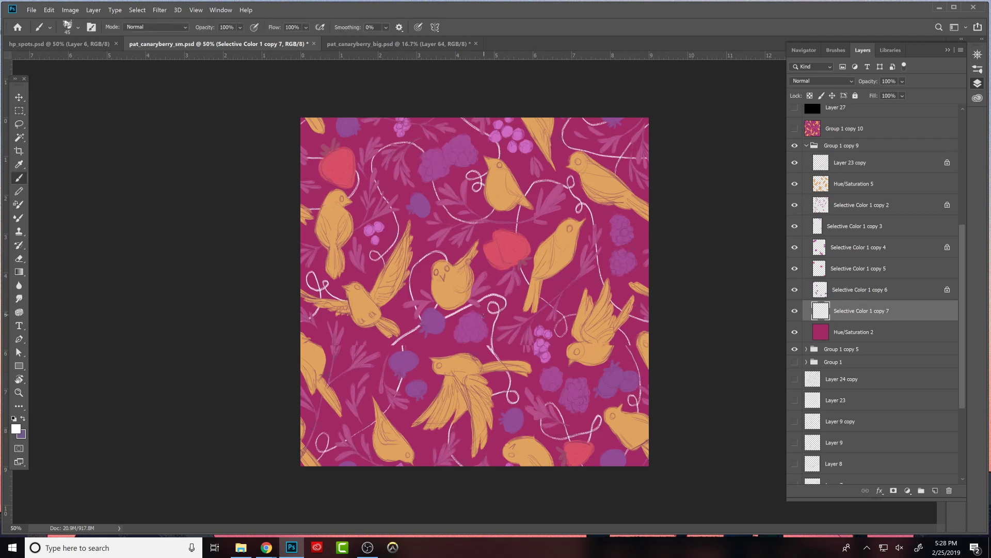
pyautogui.press('e')
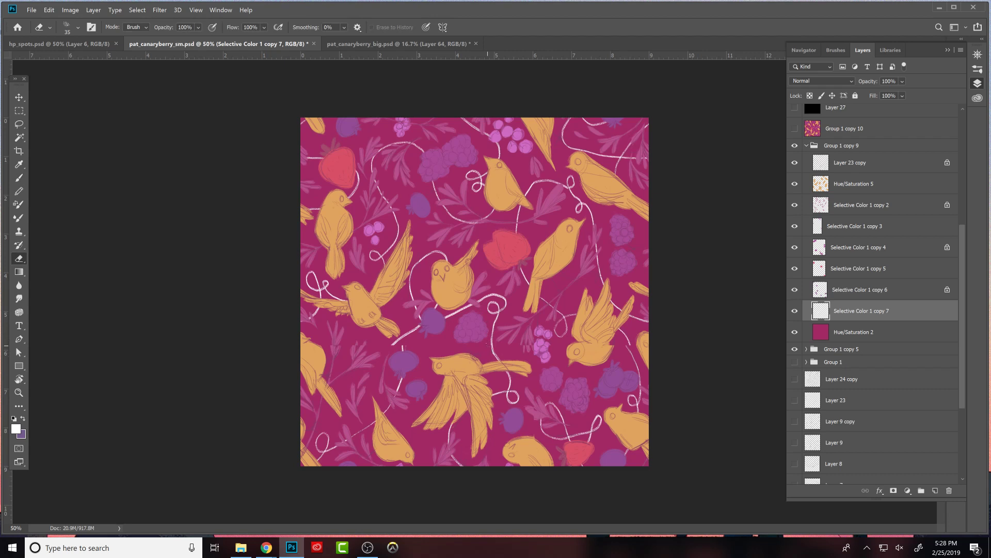
pyautogui.moveTo(393, 344); pyautogui.dragTo(402, 337)
pyautogui.press('b')
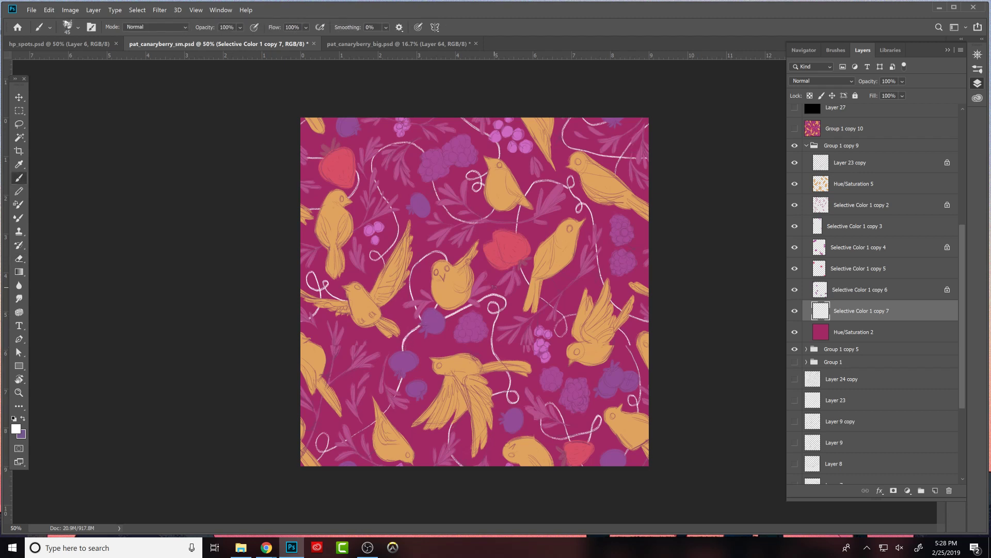
pyautogui.press('e')
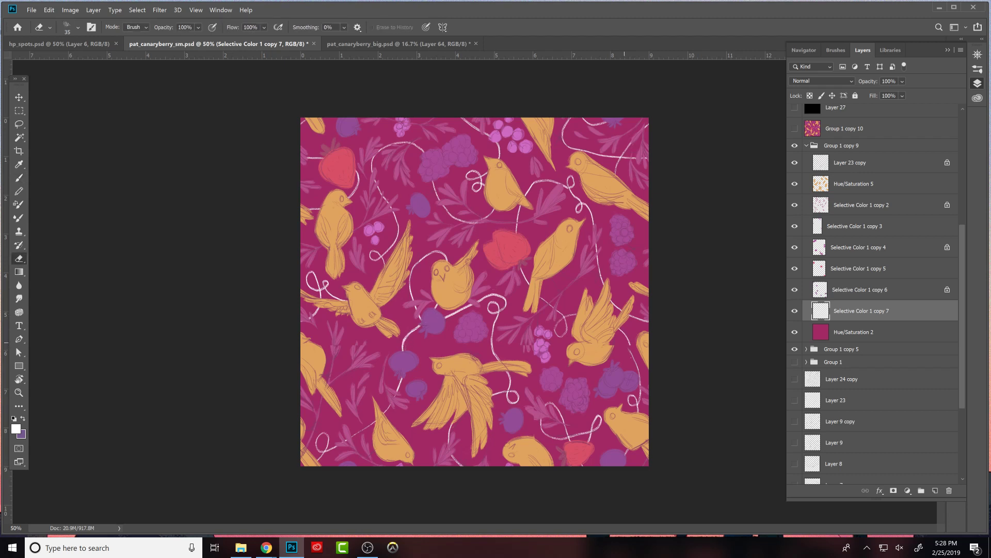
pyautogui.press('b')
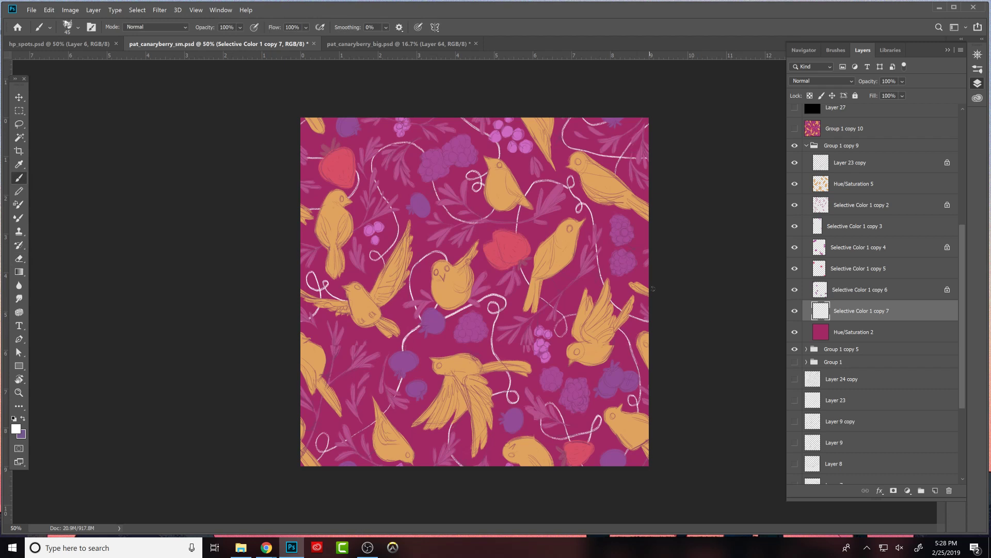
# - Sample the bird orange and paint missing feet and small details on the birds in the Hue/Saturation 5 layer
pyautogui.click(878, 187)
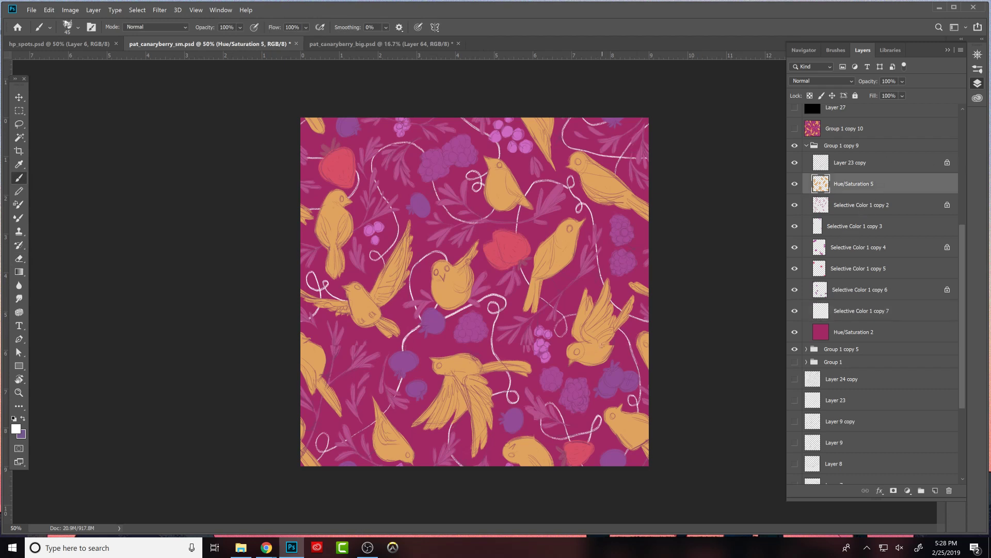
pyautogui.keyDown('alt'); pyautogui.click(596, 351); pyautogui.keyUp('alt')
pyautogui.moveTo(612, 347); pyautogui.dragTo(611, 351)
pyautogui.moveTo(557, 293)
pyautogui.mouseDown()
pyautogui.moveTo(550, 278)
pyautogui.moveTo(560, 294)
pyautogui.moveTo(577, 281)
pyautogui.mouseUp()
pyautogui.moveTo(479, 216); pyautogui.dragTo(488, 211)
pyautogui.moveTo(512, 212); pyautogui.dragTo(514, 219)
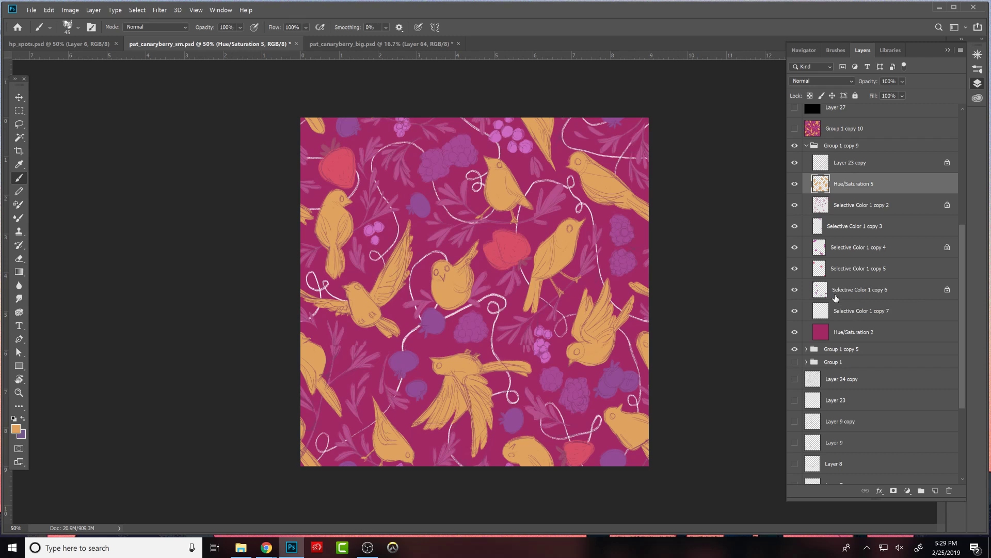
# - Toggle the bird, vine, berry and background layers to check which elements each one holds
pyautogui.click(796, 186)
pyautogui.click(795, 184)
pyautogui.click(796, 185)
pyautogui.click(796, 185)
pyautogui.click(795, 311)
pyautogui.click(796, 310)
pyautogui.click(796, 249)
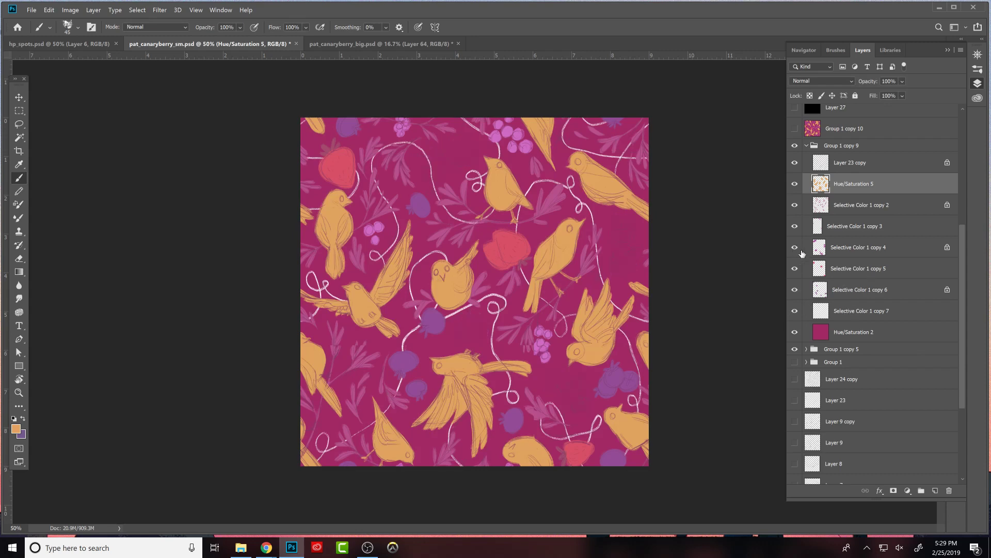
pyautogui.click(795, 332)
pyautogui.click(795, 332)
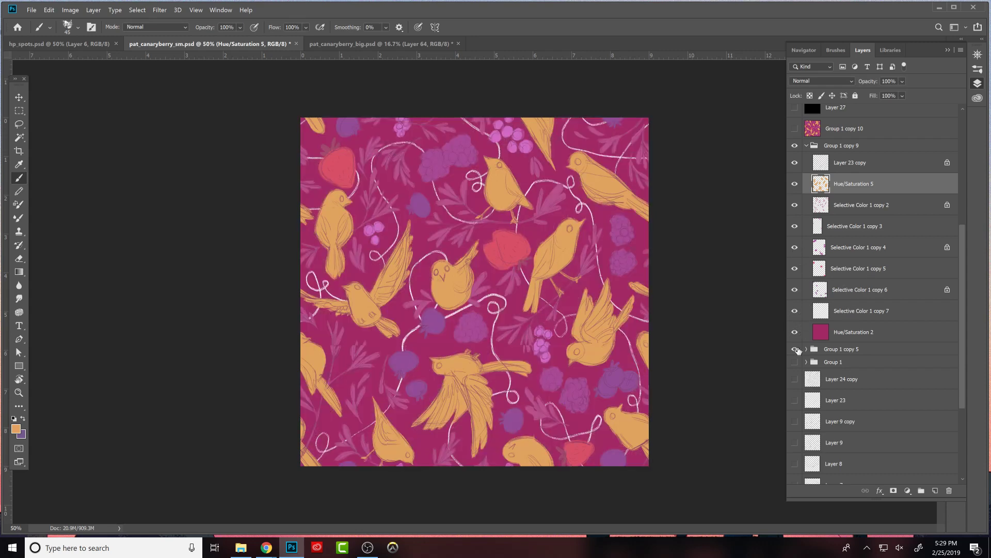
# - Hide Group 1 copy 5 and the magenta Hue/Saturation 2 background, and check the berry layers by toggling them
pyautogui.click(797, 350)
pyautogui.click(796, 334)
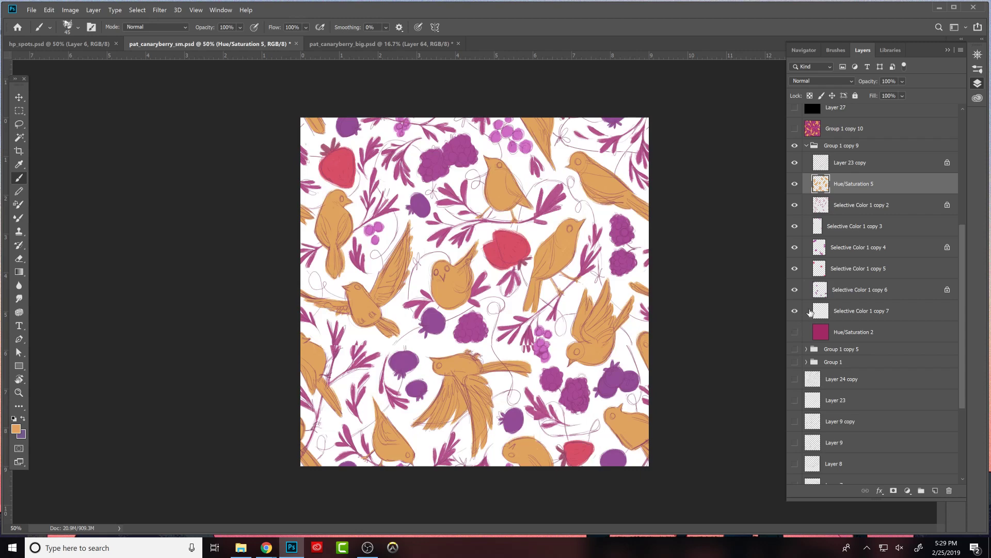
pyautogui.click(794, 248)
pyautogui.click(794, 248)
pyautogui.click(795, 289)
pyautogui.click(795, 289)
pyautogui.click(796, 269)
pyautogui.click(796, 269)
# - Unlock transparency on Selective Color 1 copy 2, sample its leaf magenta and mend the leaves around the small middle bird with Brush and Eraser
pyautogui.click(826, 208)
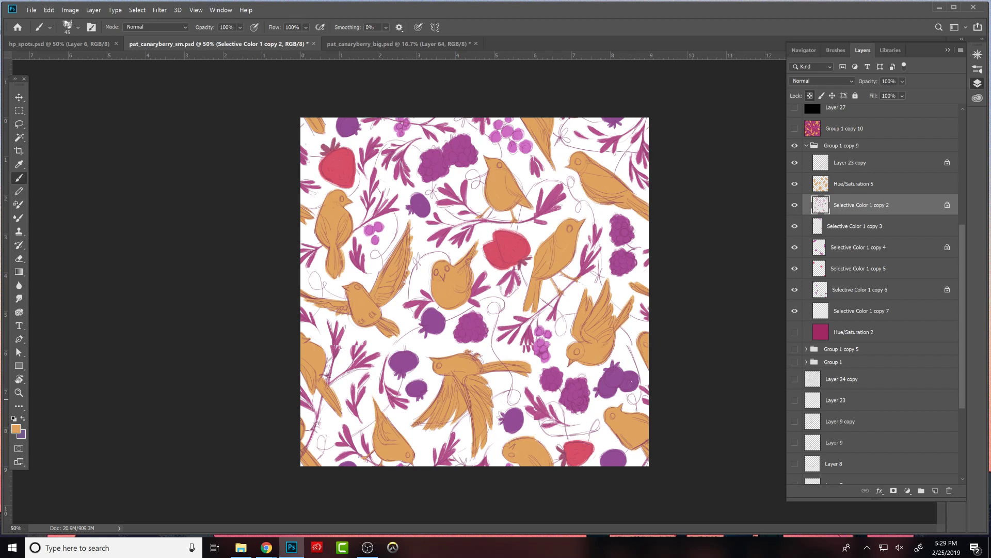
pyautogui.keyDown('alt'); pyautogui.click(417, 301); pyautogui.keyUp('alt')
pyautogui.press('e')
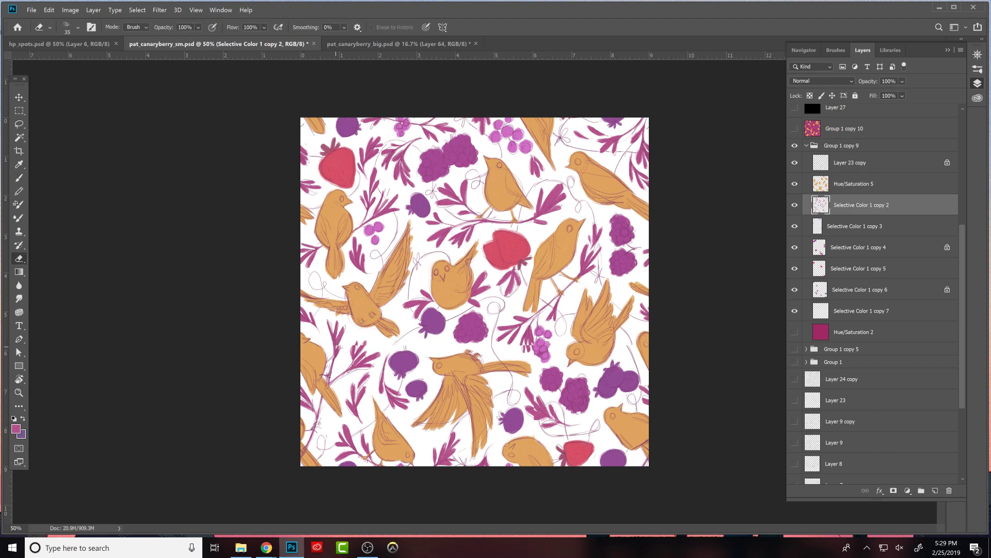
pyautogui.press('b')
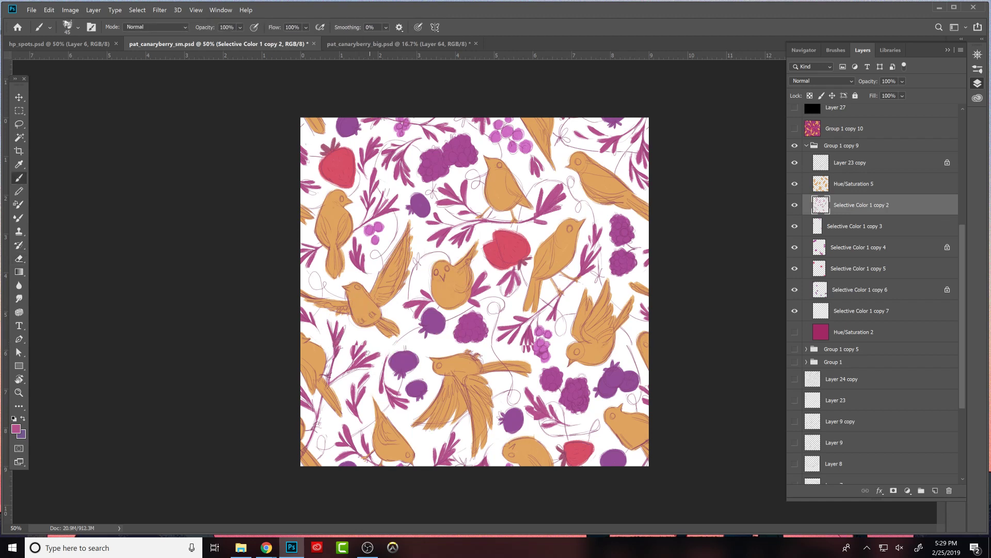
pyautogui.press('e')
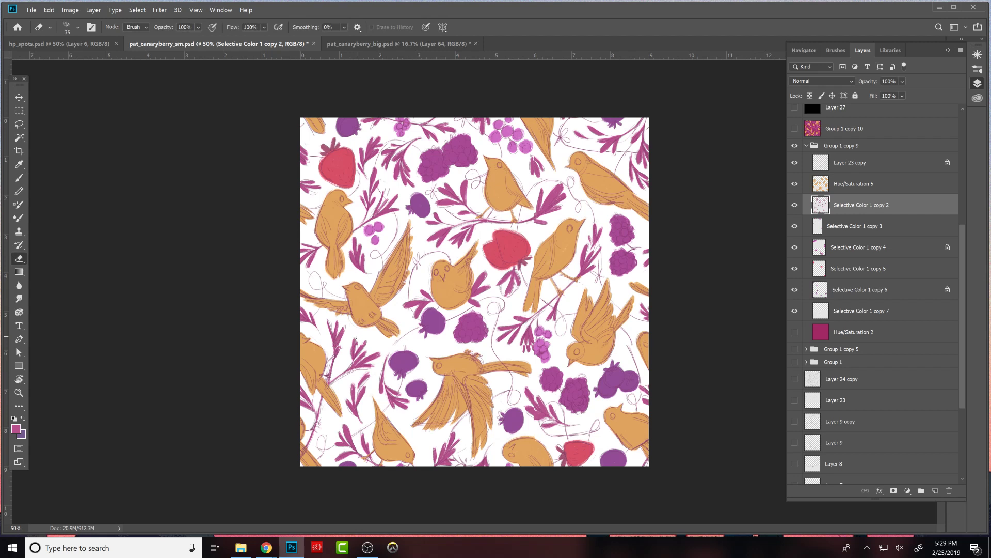
pyautogui.press('b')
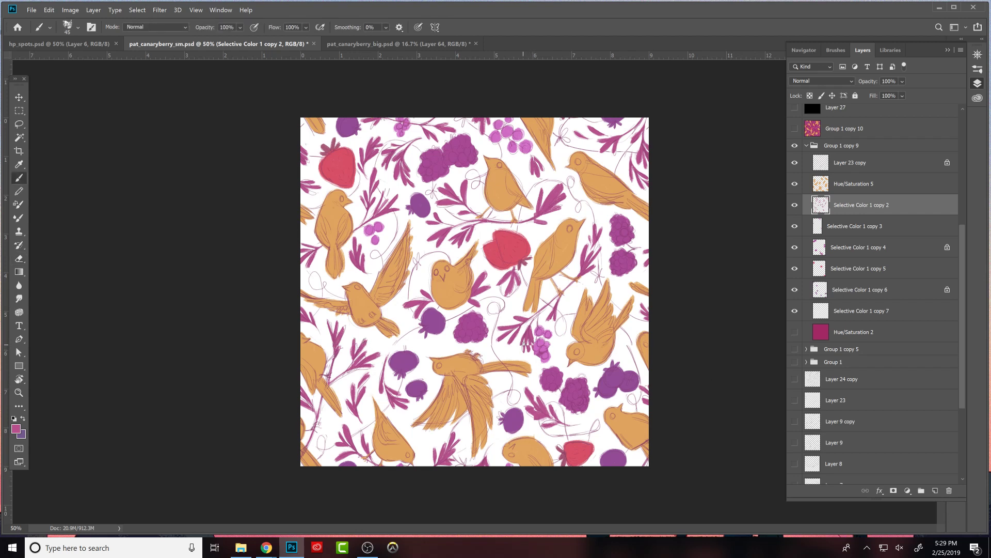
# - Paint the missing leaves beside the pink berry cluster and trim their edges with the Eraser
pyautogui.press('e')
pyautogui.press('b')
pyautogui.moveTo(525, 340); pyautogui.dragTo(526, 350)
pyautogui.press('e')
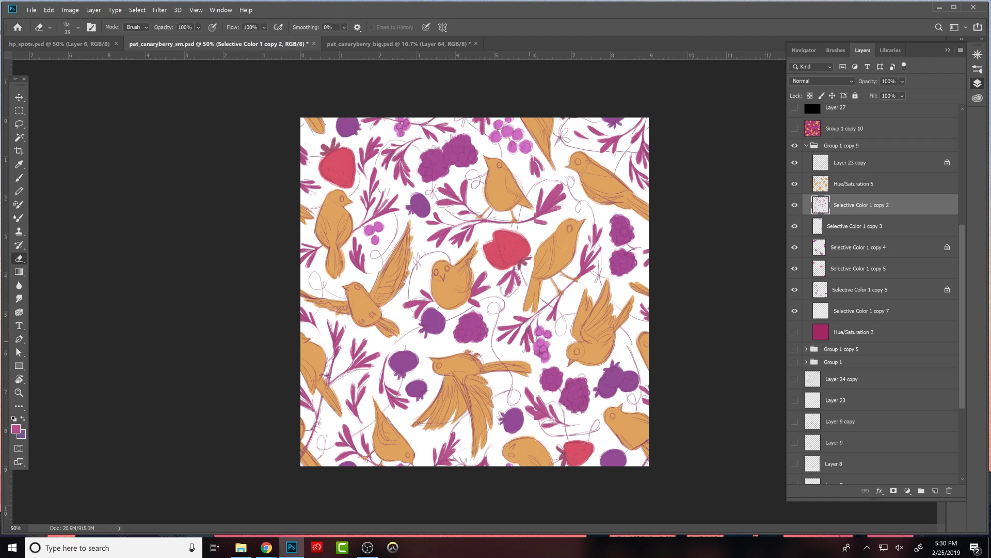
pyautogui.press('b')
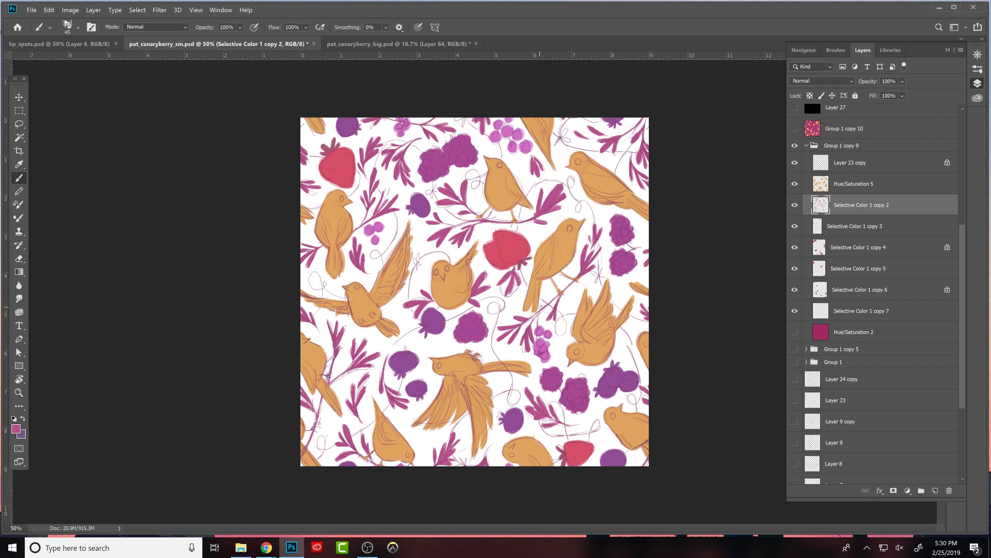
# - Repair the leaf sprig between the dark berries in the tile's lower part with brush strokes and the Eraser
pyautogui.moveTo(533, 393); pyautogui.dragTo(538, 405)
pyautogui.press('e')
pyautogui.moveTo(531, 417); pyautogui.dragTo(547, 420)
pyautogui.press('b')
# - Identify the berries on Selective Color 1 copy 4, unlock the layer's transparency and clean up their shapes with Eraser and Brush
pyautogui.click(794, 248)
pyautogui.click(795, 248)
pyautogui.click(795, 249)
pyautogui.click(794, 248)
pyautogui.click(841, 249)
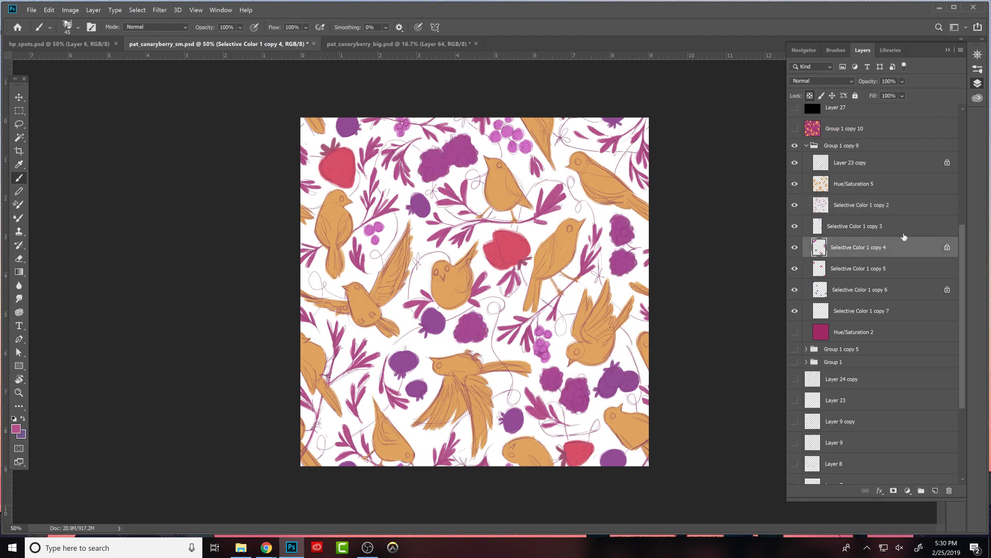
pyautogui.click(812, 98)
pyautogui.press('e')
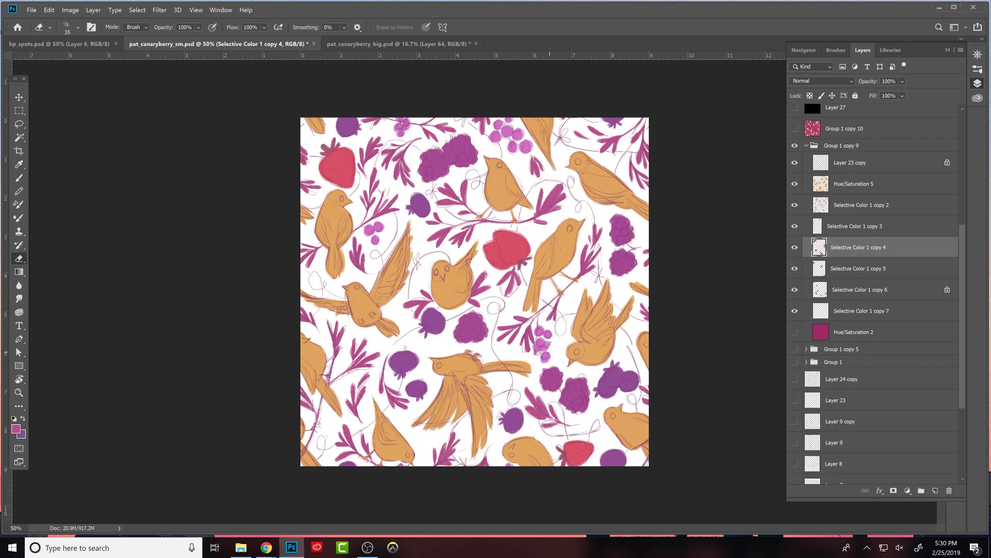
pyautogui.press('b')
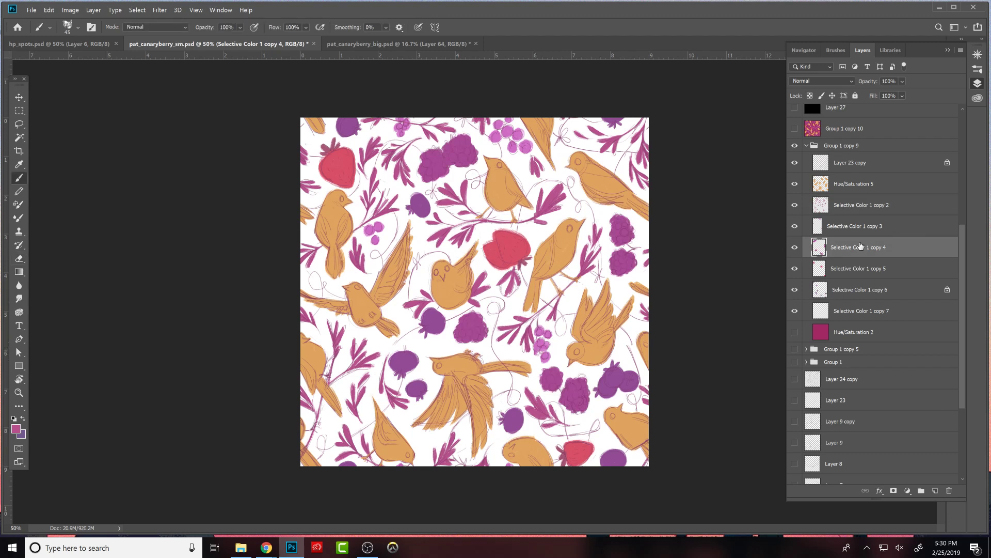
# - Sample the light pink berry colour and touch up the berry cluster on Selective Color 1 copy 3
pyautogui.click(795, 226)
pyautogui.click(795, 226)
pyautogui.click(843, 222)
pyautogui.keyDown('alt'); pyautogui.click(549, 331); pyautogui.keyUp('alt')
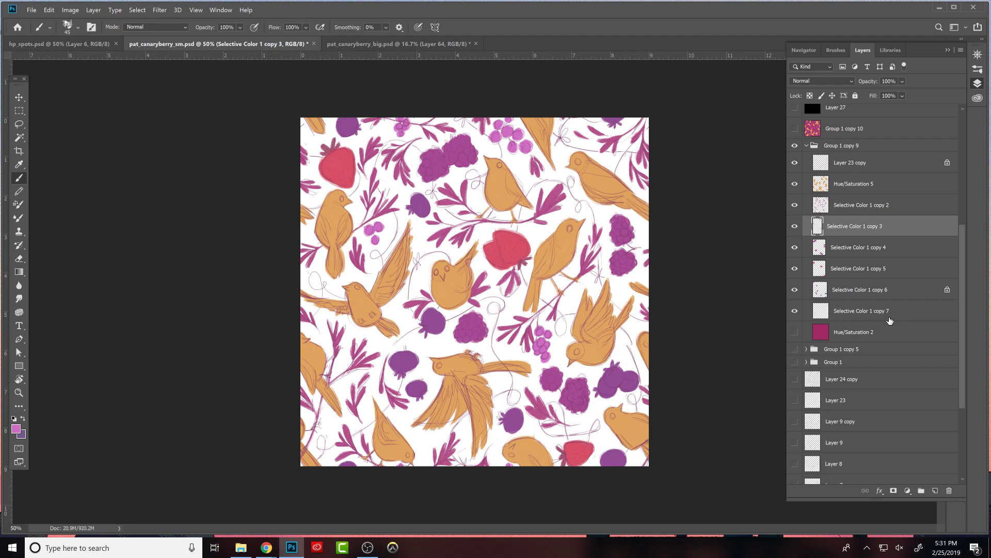
# - Show the magenta Hue/Saturation 2 background and try a different layer opacity before returning it to 100%
pyautogui.click(795, 332)
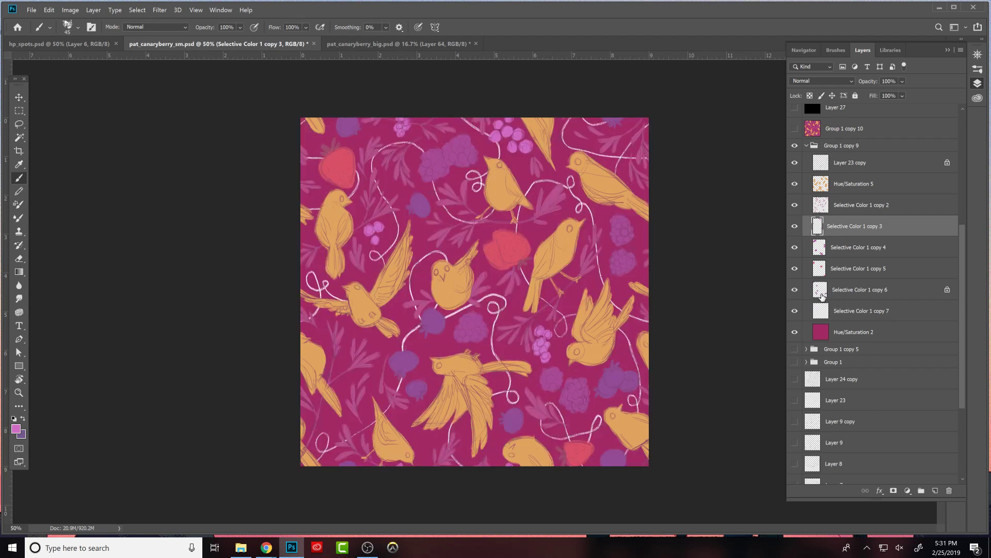
pyautogui.click(842, 341)
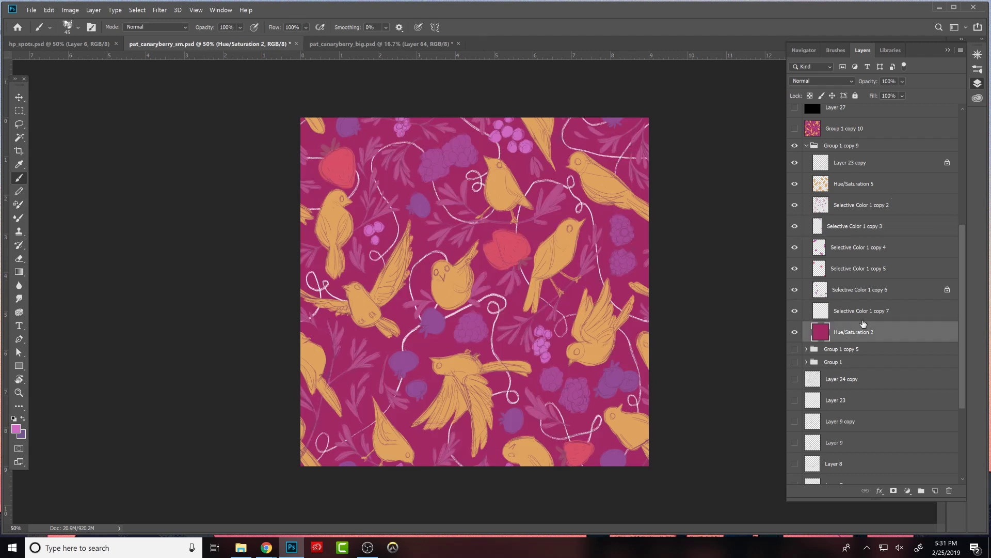
pyautogui.moveTo(879, 84); pyautogui.dragTo(872, 82)
pyautogui.moveTo(871, 84); pyautogui.dragTo(908, 73)
# - Hide the Layer 23 copy sketch, add a new layer above Hue/Saturation 5 and save the file
pyautogui.click(841, 184)
pyautogui.click(795, 162)
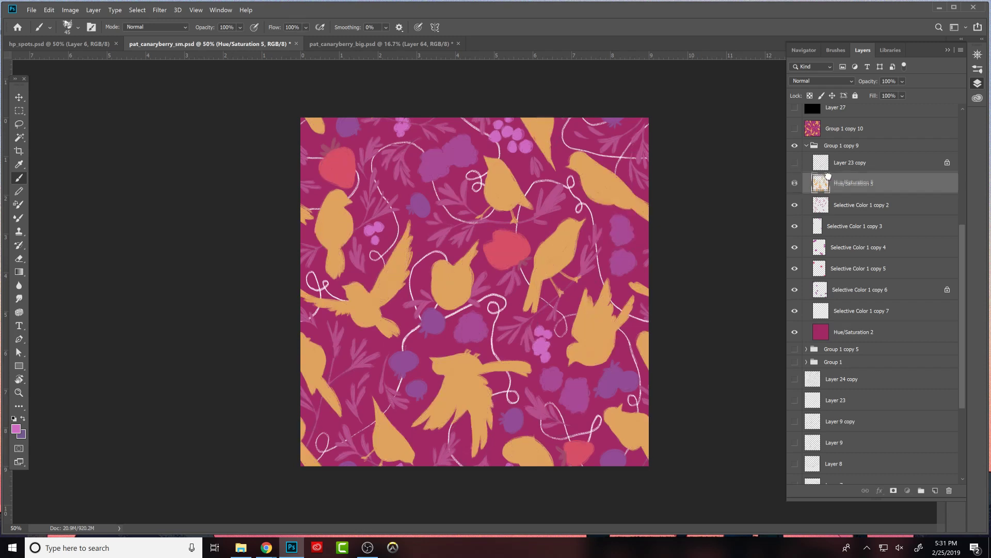
pyautogui.click(935, 490)
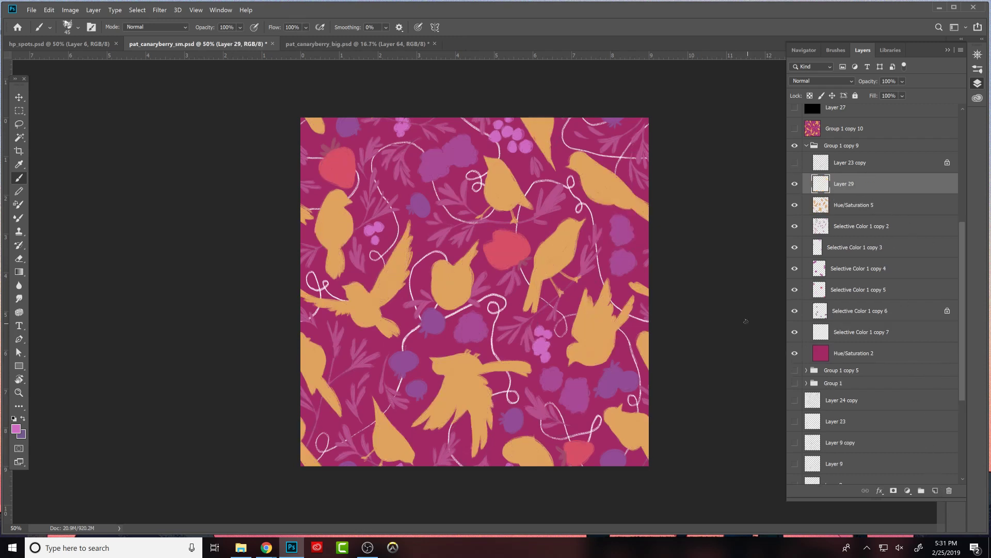
pyautogui.hotkey('ctrl', 's')
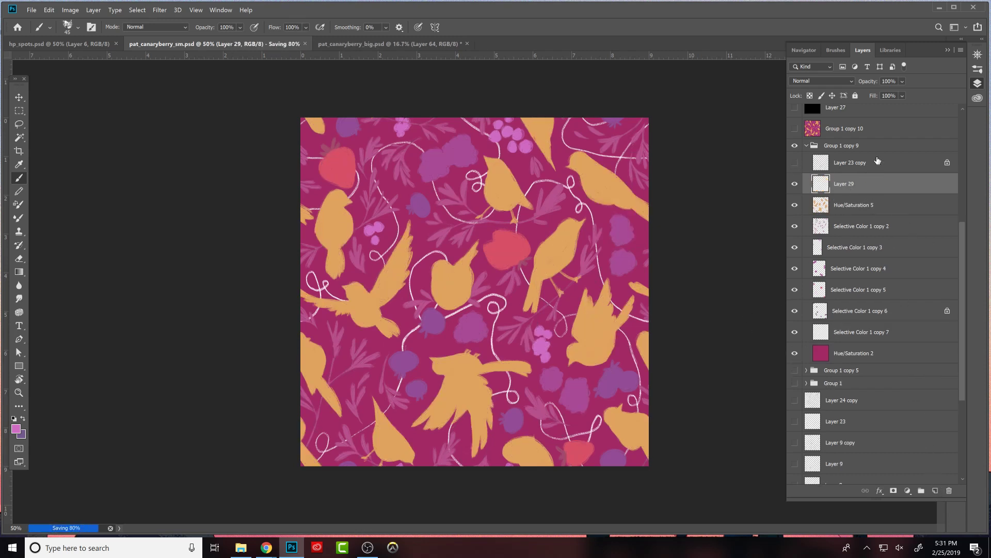
# - Choose the Kyle's Drawing Box HB Pencil brush at 7 px and set white as the foreground colour
pyautogui.click(836, 50)
pyautogui.click(838, 152)
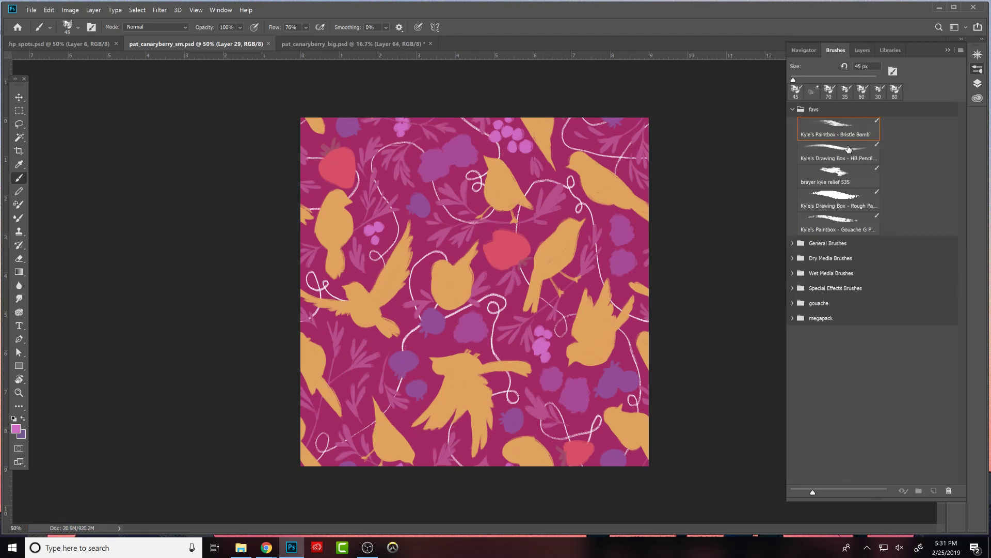
pyautogui.click(861, 50)
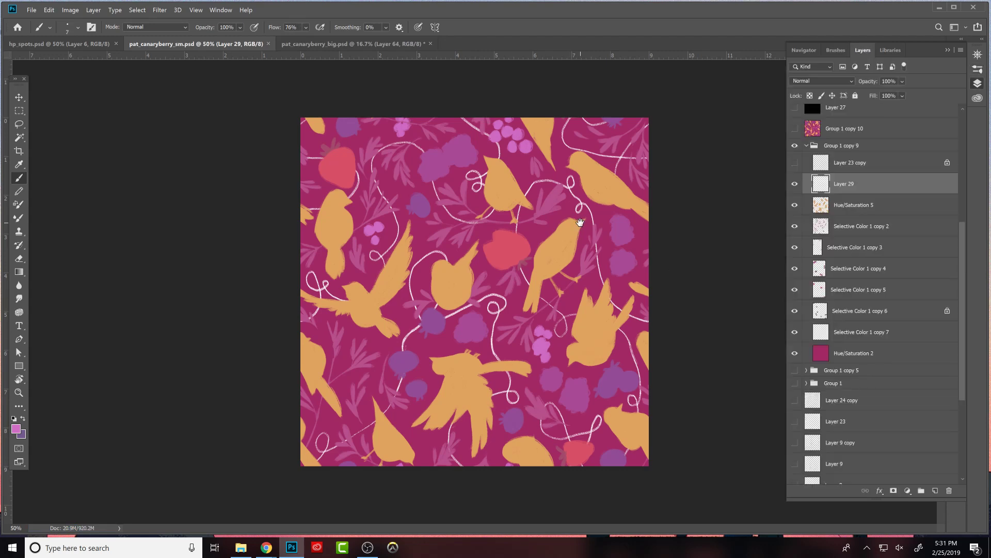
pyautogui.press('d')
pyautogui.click(570, 243)
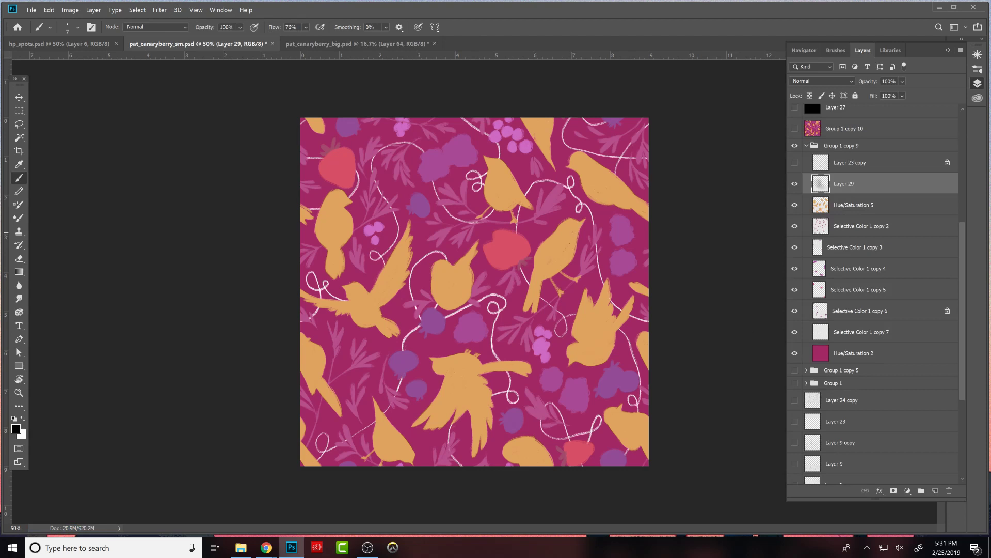
pyautogui.press('x')
# - On Layer 29, paint white eyes on the upper and flying birds and white feather lines on the flying birds' wings
pyautogui.click(568, 228)
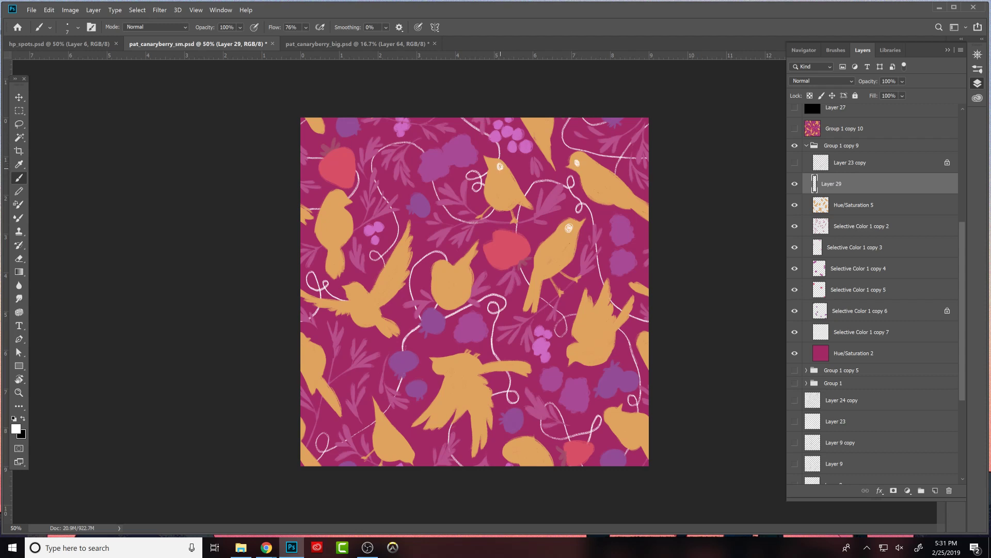
pyautogui.click(357, 291)
pyautogui.moveTo(504, 369); pyautogui.dragTo(526, 370)
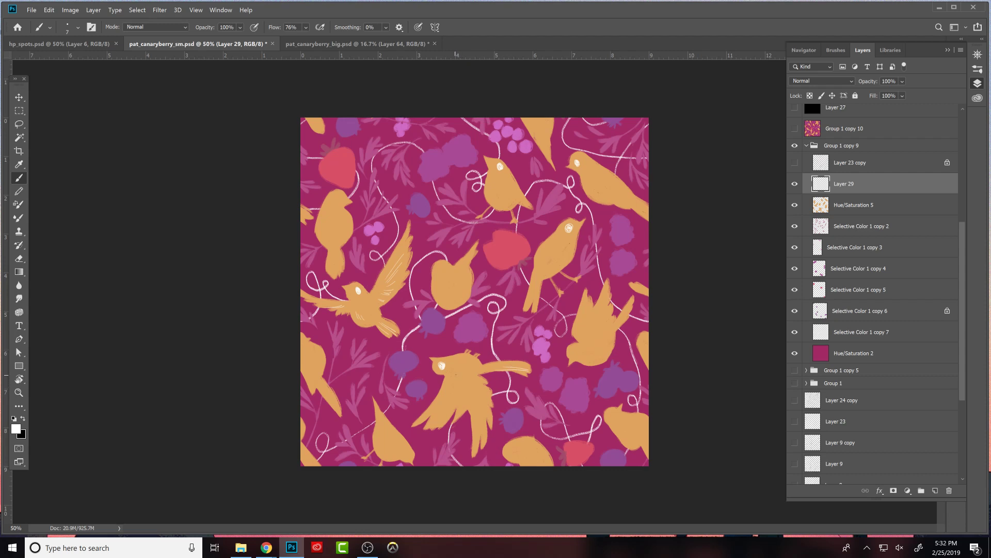
# - After checking the sketch layer, draw white feather lines on the large flying and perched birds and an eye on the lower-right bird
pyautogui.click(795, 163)
pyautogui.click(795, 163)
pyautogui.moveTo(459, 376)
pyautogui.mouseDown()
pyautogui.moveTo(474, 419)
pyautogui.moveTo(472, 392)
pyautogui.moveTo(484, 410)
pyautogui.mouseUp()
pyautogui.moveTo(557, 247); pyautogui.dragTo(548, 272)
pyautogui.click(614, 417)
# - Compare with the sketch and draw white tail lines on the upper-left bird plus the small middle bird's eyes and beak
pyautogui.click(799, 164)
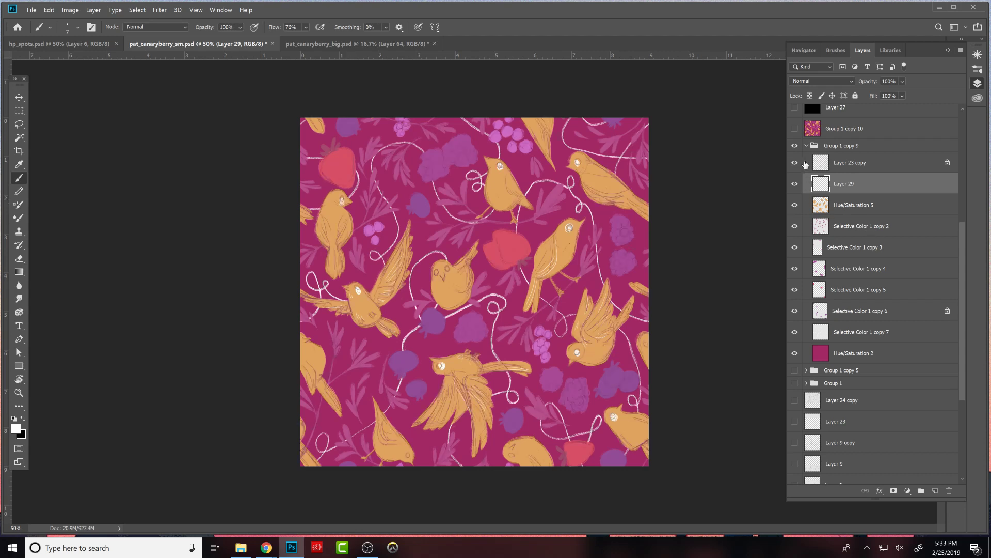
pyautogui.click(799, 164)
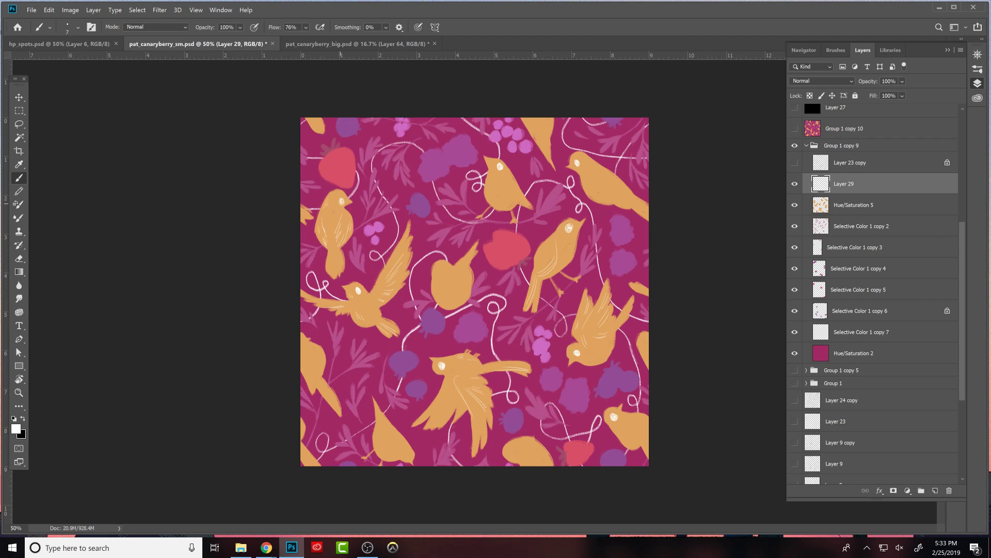
pyautogui.moveTo(332, 251); pyautogui.dragTo(331, 275)
pyautogui.click(795, 163)
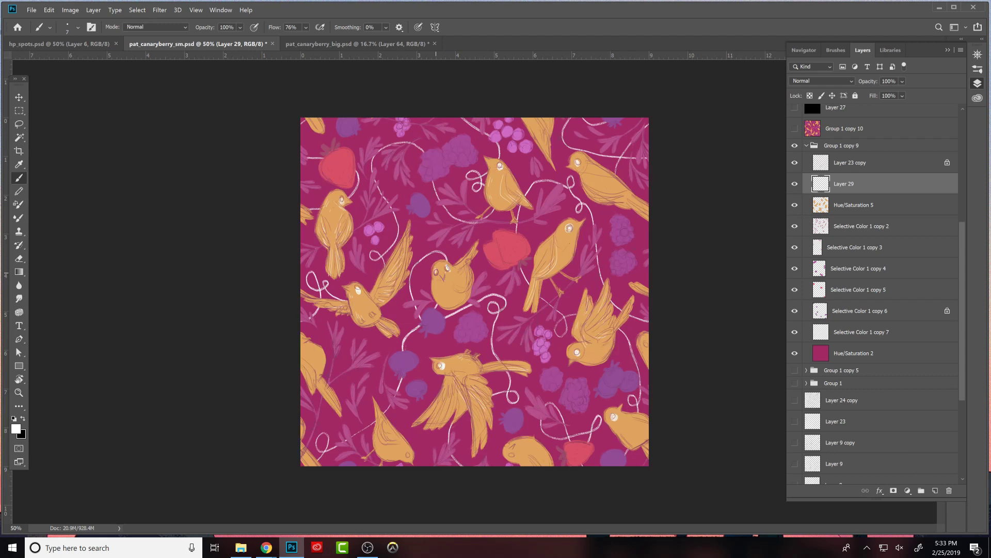
pyautogui.click(795, 163)
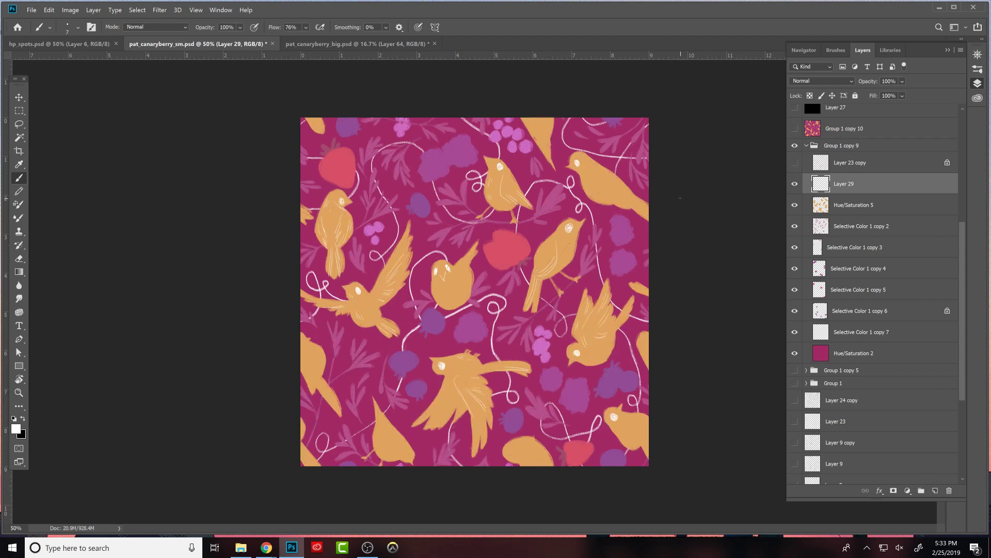
# - Refine the small middle bird's face and add white feather marks to its body using Eraser and Brush
pyautogui.press('e')
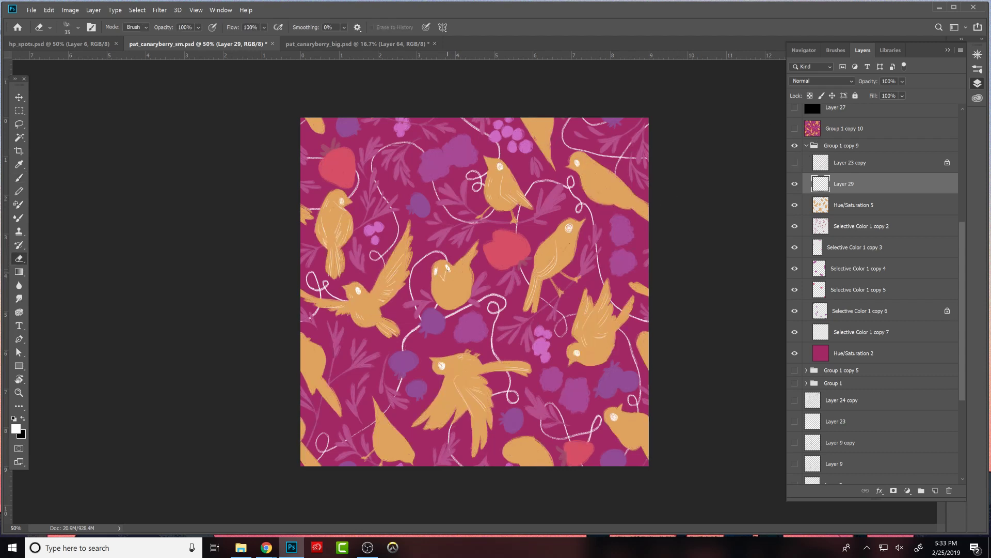
pyautogui.press('b')
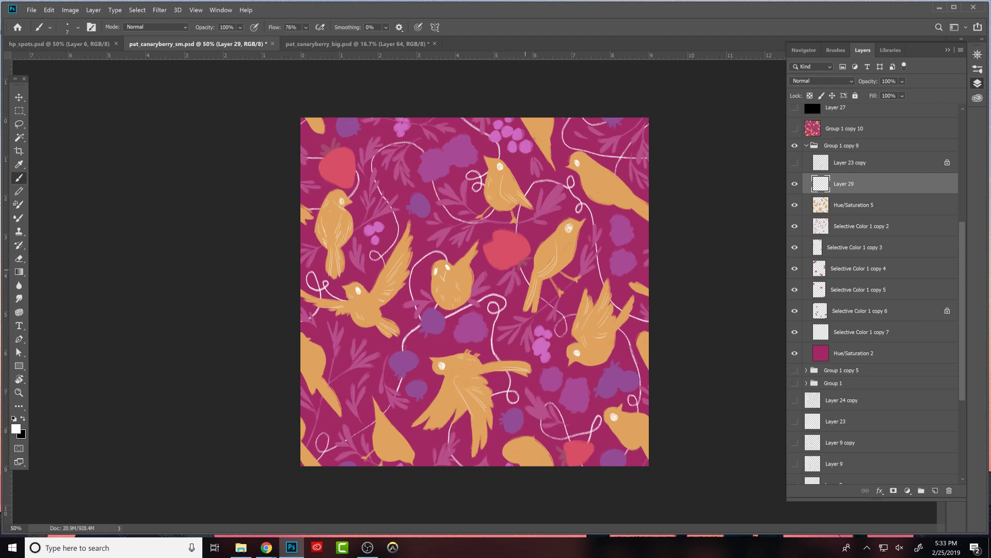
pyautogui.press('e')
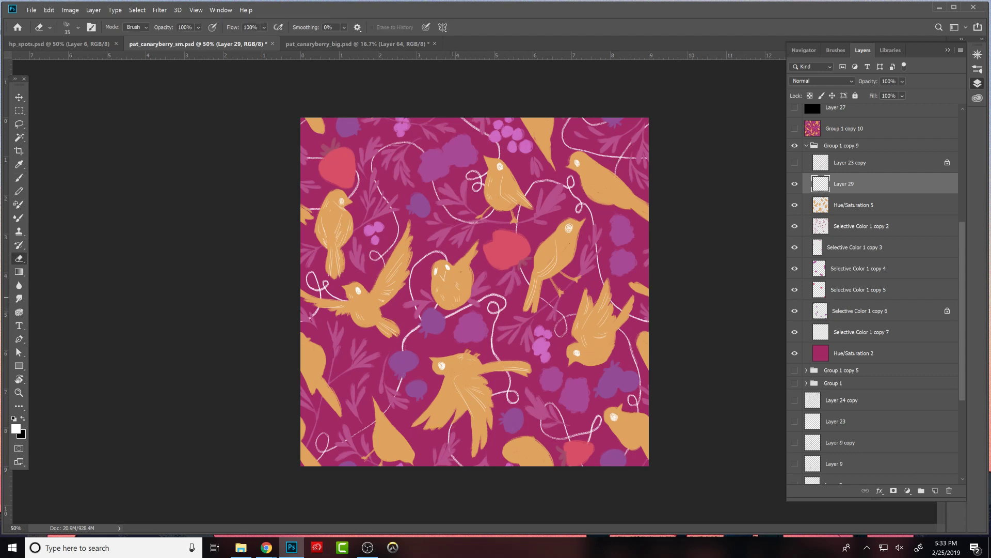
pyautogui.press('b')
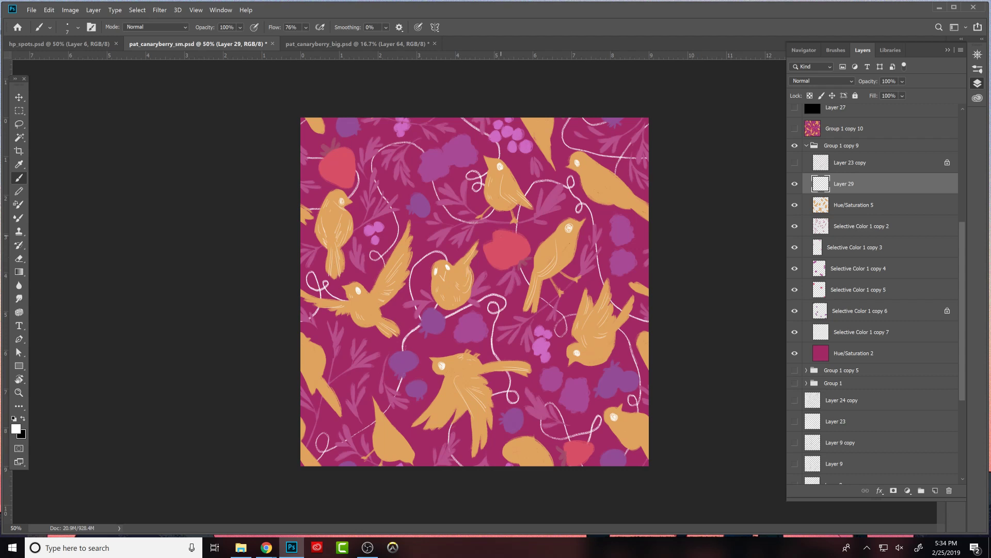
# - Toggle the sketch for reference and draw white feather lines on the upper-right bird's wing, correcting them with the Eraser
pyautogui.click(794, 163)
pyautogui.click(794, 163)
pyautogui.click(795, 163)
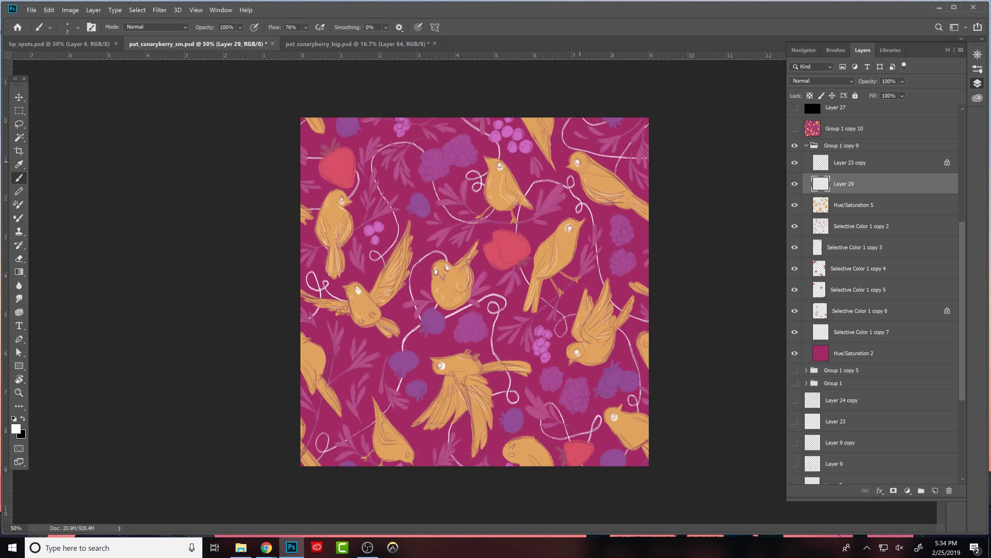
pyautogui.press('e')
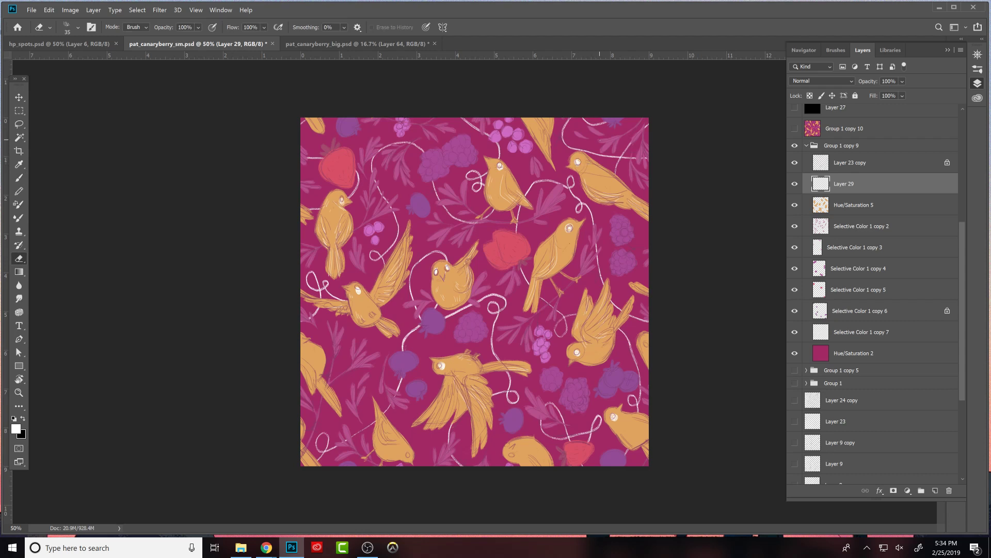
pyautogui.press('b')
pyautogui.click(795, 162)
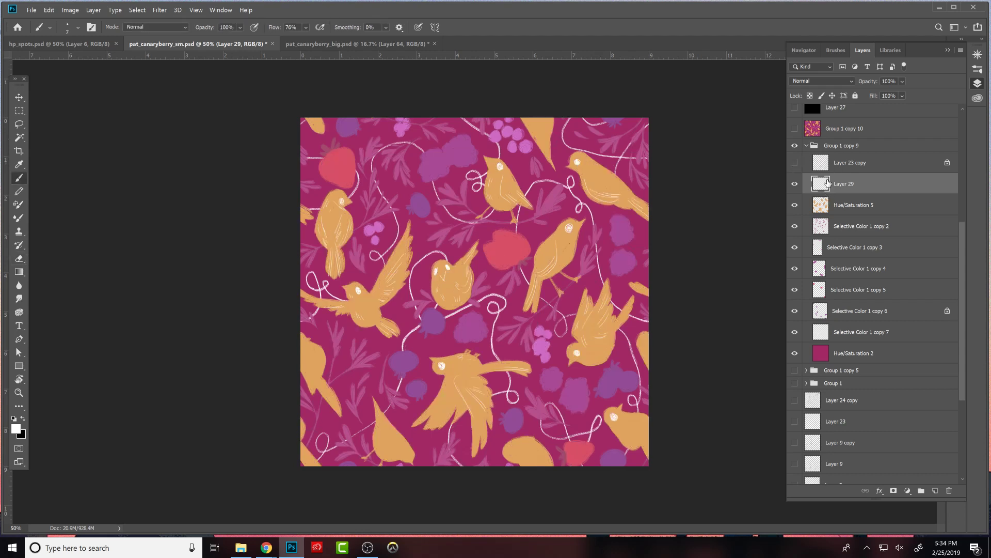
# - Draw white feather lines on the bird tail cut off by the tile's top edge, checking against Layer 23 copy
pyautogui.click(794, 163)
pyautogui.click(795, 163)
pyautogui.moveTo(534, 122); pyautogui.dragTo(547, 139)
pyautogui.click(795, 163)
pyautogui.click(796, 163)
pyautogui.click(795, 163)
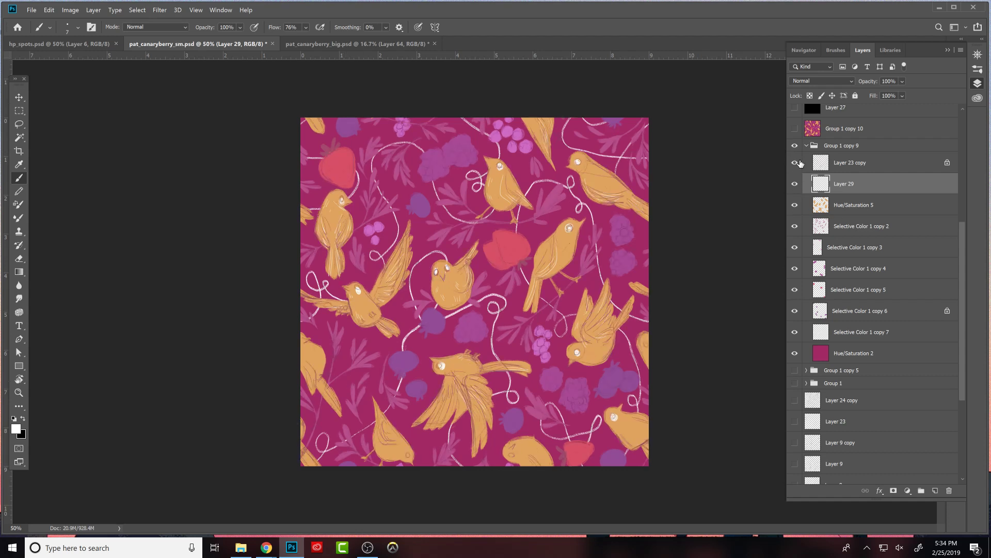
# - Add white feather lines and eyes to the birds along the tile's lower and side edges and seeds to the central strawberry
pyautogui.click(798, 163)
pyautogui.click(797, 163)
pyautogui.moveTo(322, 384); pyautogui.dragTo(336, 404)
pyautogui.click(795, 163)
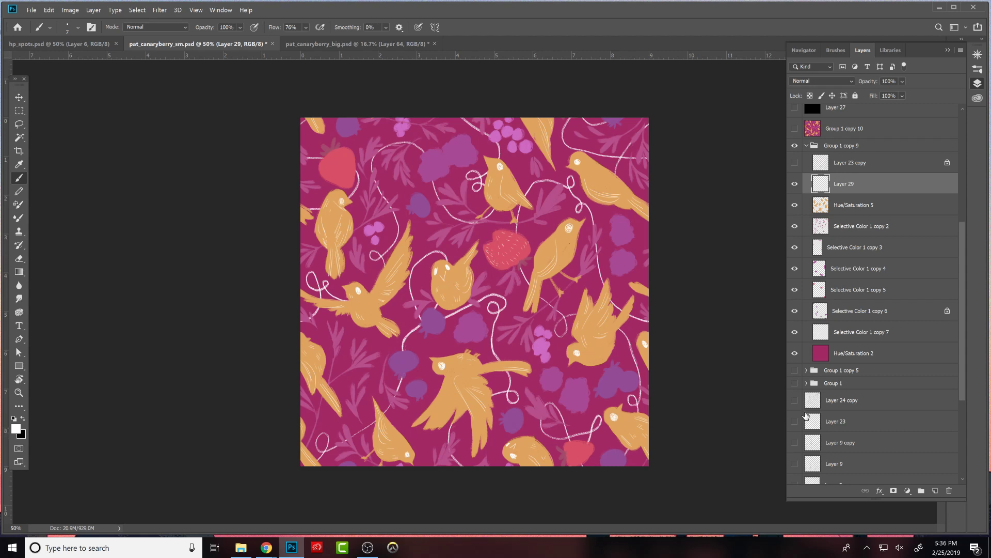
# - Toggle the Selective Color 1 copy 7 layer to check the white vines
pyautogui.scroll(-1, 878, 309)
pyautogui.click(796, 313)
pyautogui.click(796, 314)
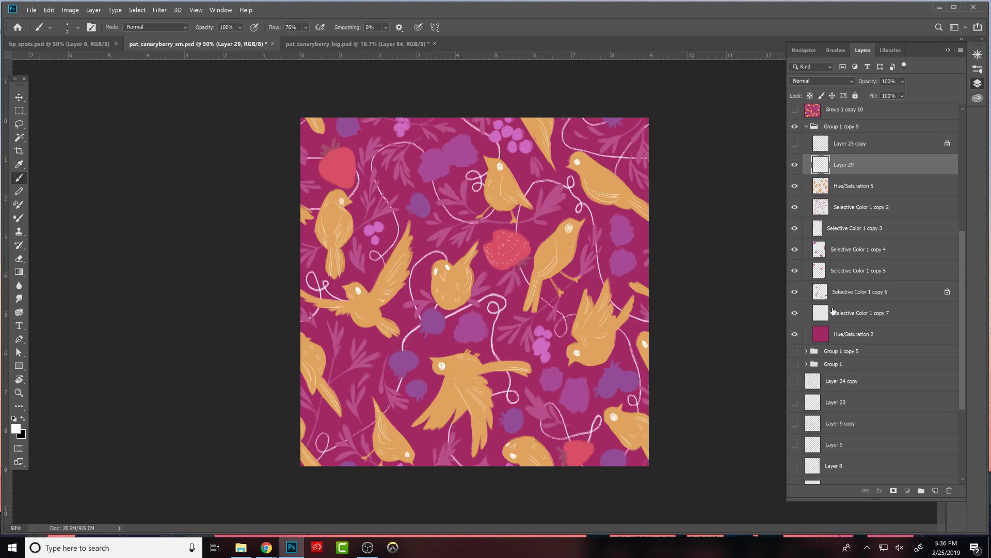
# - Lock the transparent pixels of Selective Color 1 copy 7 and fill its vines with the strawberry colour #d94f68 sampled from the artwork
pyautogui.click(834, 311)
pyautogui.click(810, 95)
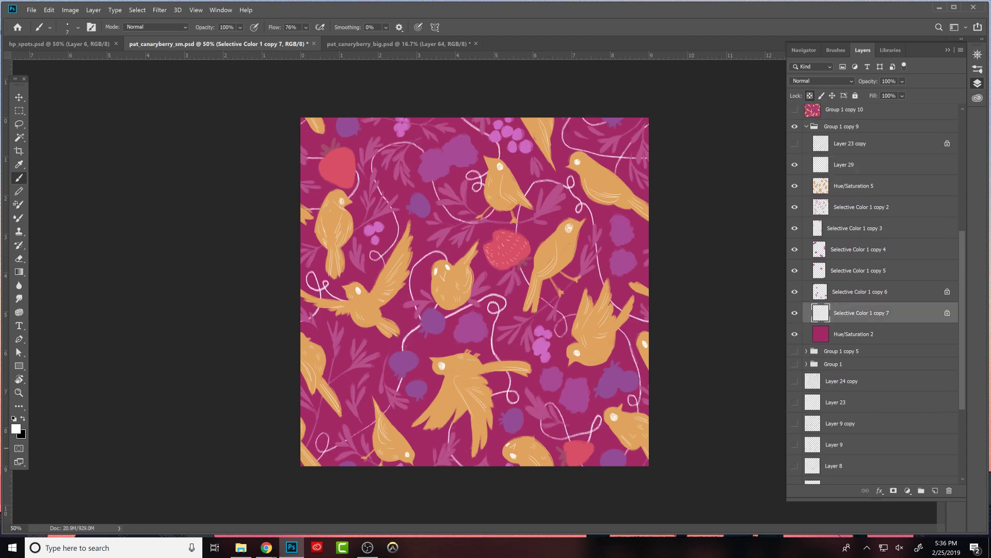
pyautogui.click(15, 428)
pyautogui.click(505, 253)
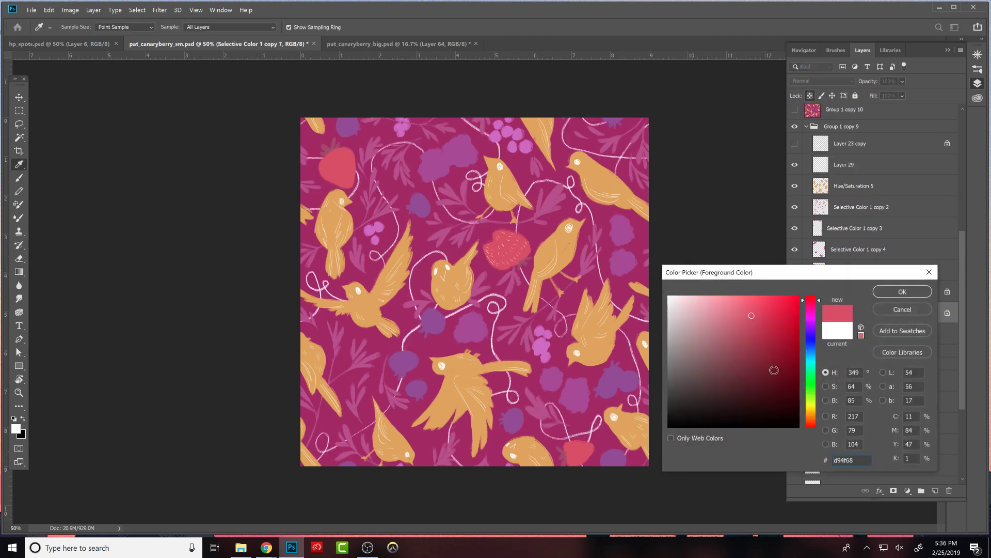
pyautogui.click(901, 292)
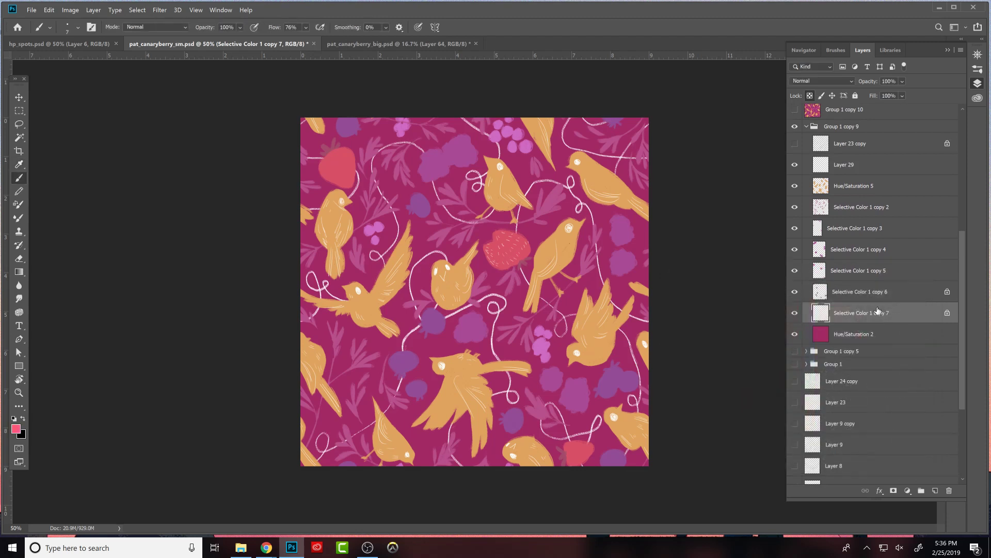
pyautogui.hotkey('alt', 'BackSpace')
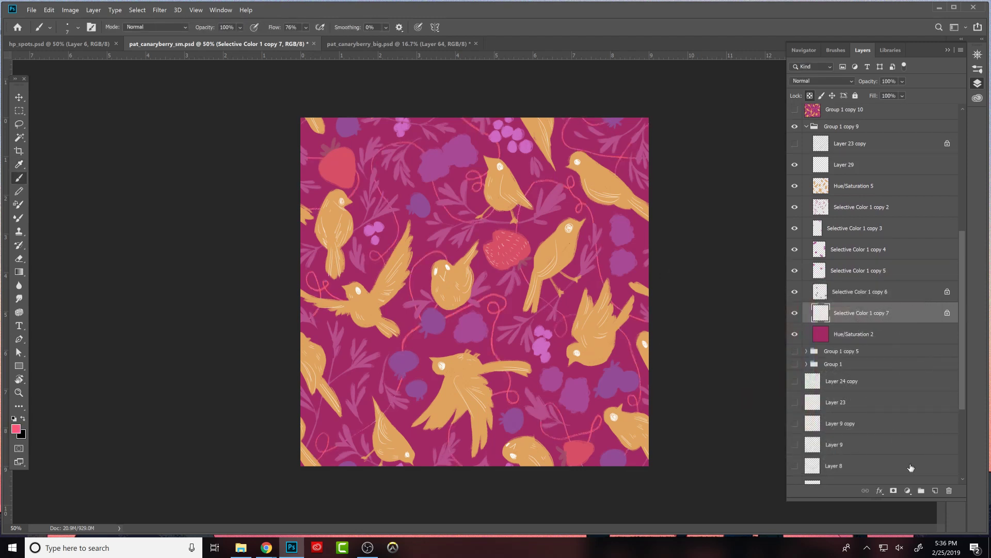
# - Add a Hue/Saturation adjustment clipped to the vines with hue +27 and saturation +38, and merge it into Selective Color 1 copy 7
pyautogui.click(908, 491)
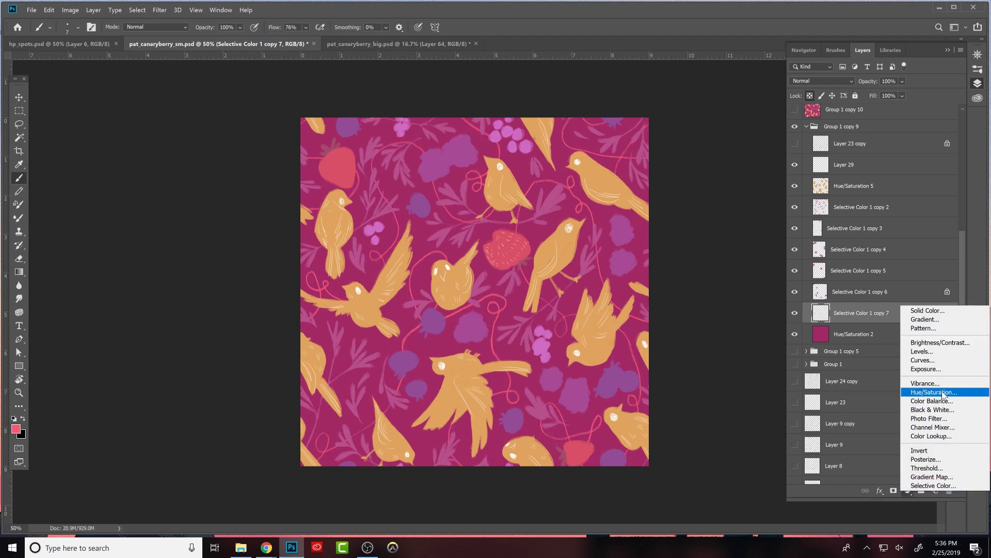
pyautogui.click(924, 392)
pyautogui.keyDown('alt'); pyautogui.click(916, 322); pyautogui.keyUp('alt')
pyautogui.moveTo(722, 305); pyautogui.dragTo(735, 326)
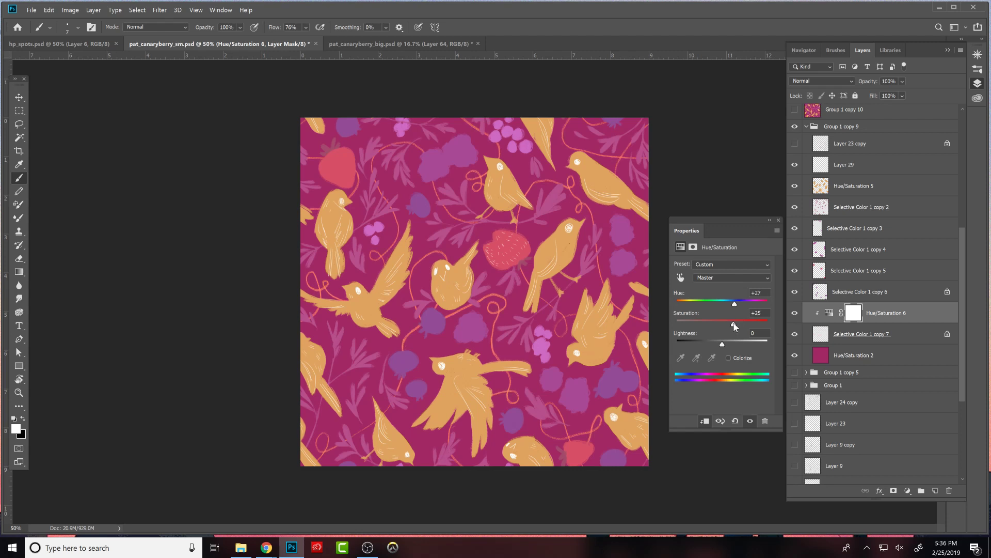
pyautogui.click(778, 220)
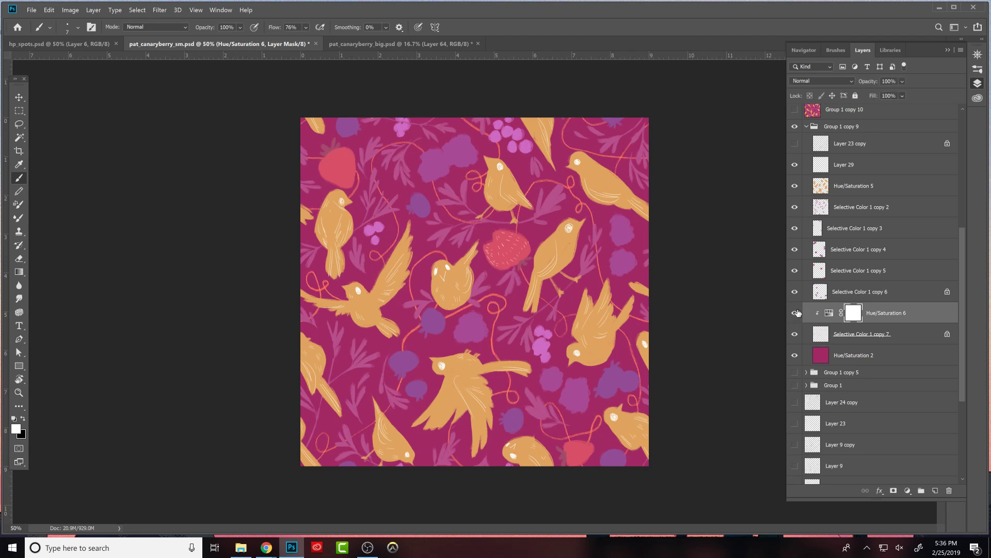
pyautogui.click(829, 313)
pyautogui.press('Delete')
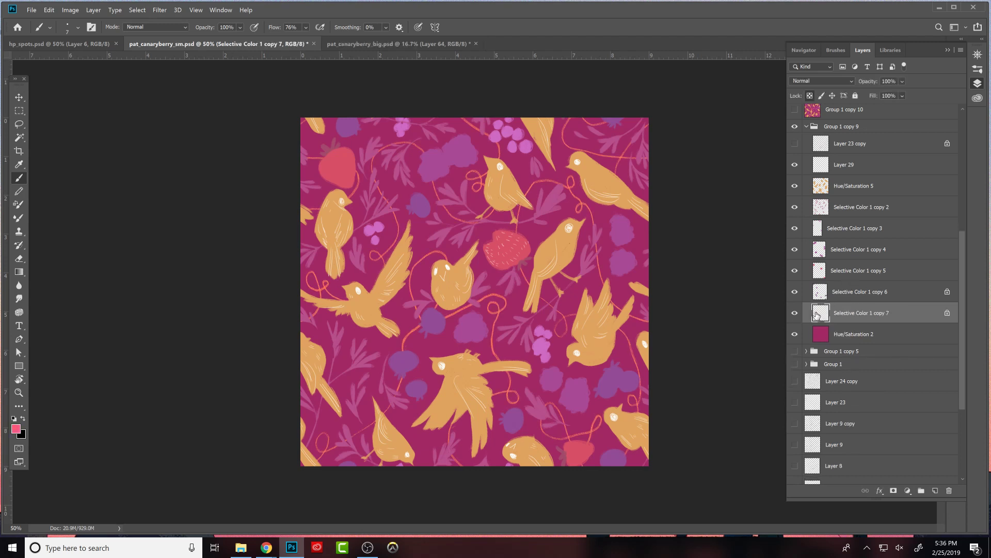
# - Duplicate the orange vine layer beneath itself, fill the duplicate with white, and hide the orange version
pyautogui.moveTo(848, 313); pyautogui.dragTo(849, 331)
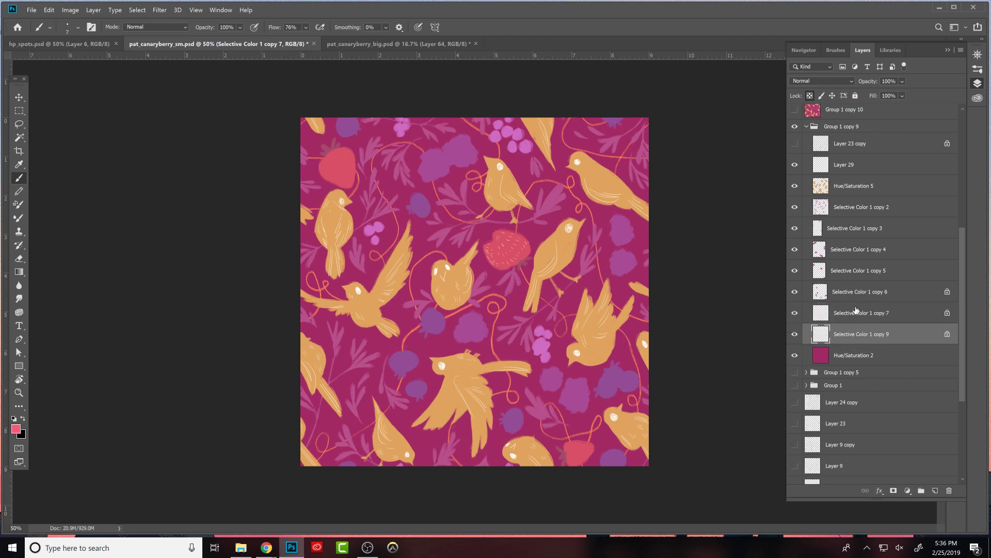
pyautogui.press('d')
pyautogui.click(795, 313)
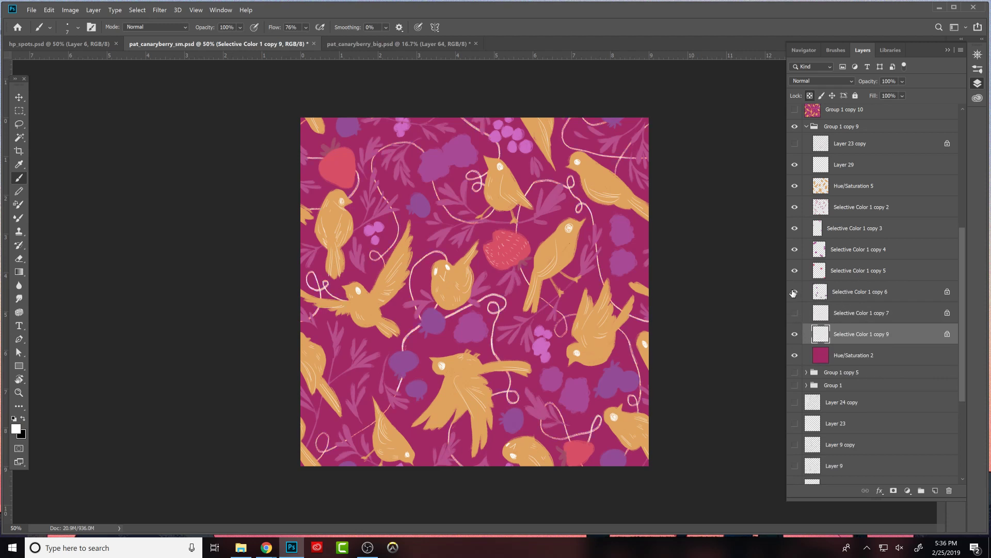
# - Compare the white and orange vine layers at a smaller view of the tile
pyautogui.hotkey('ctrl', '-')
pyautogui.hotkey('ctrl', '-')
pyautogui.click(794, 313)
pyautogui.click(796, 332)
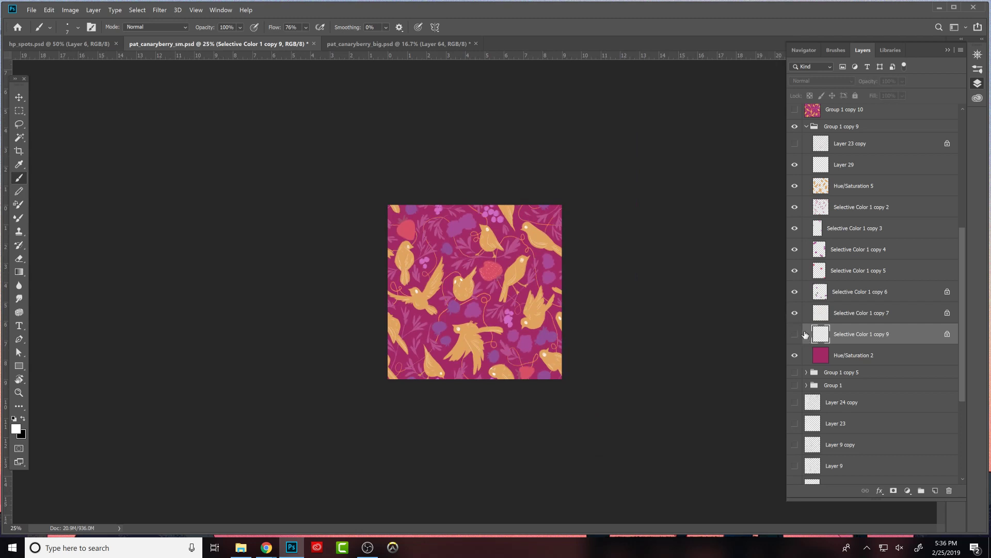
# - Duplicate the orange vine layer twice and merge the duplicates back into Selective Color 1 copy 7 to strengthen the lines
pyautogui.click(861, 309)
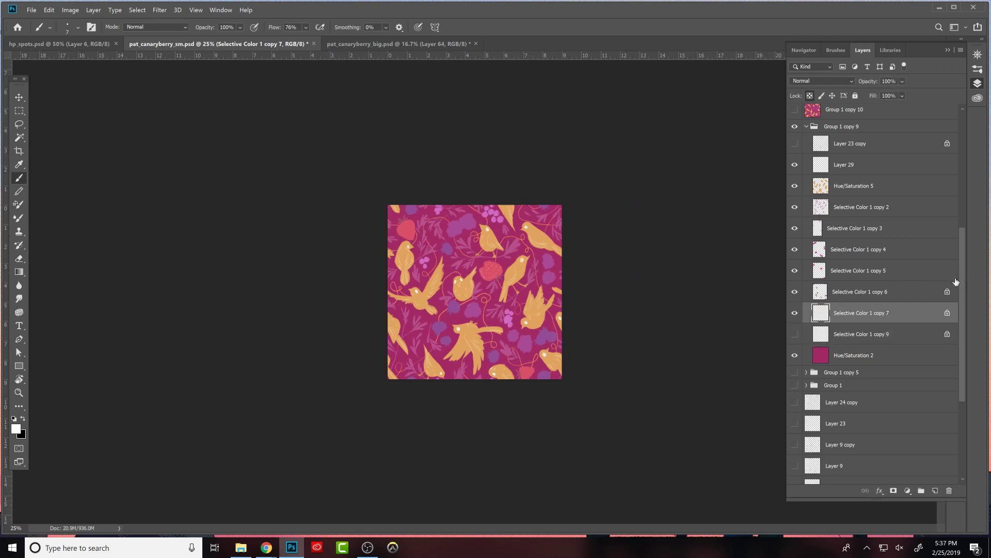
pyautogui.hotkey('ctrl', 'j')
pyautogui.hotkey('ctrl', 'j')
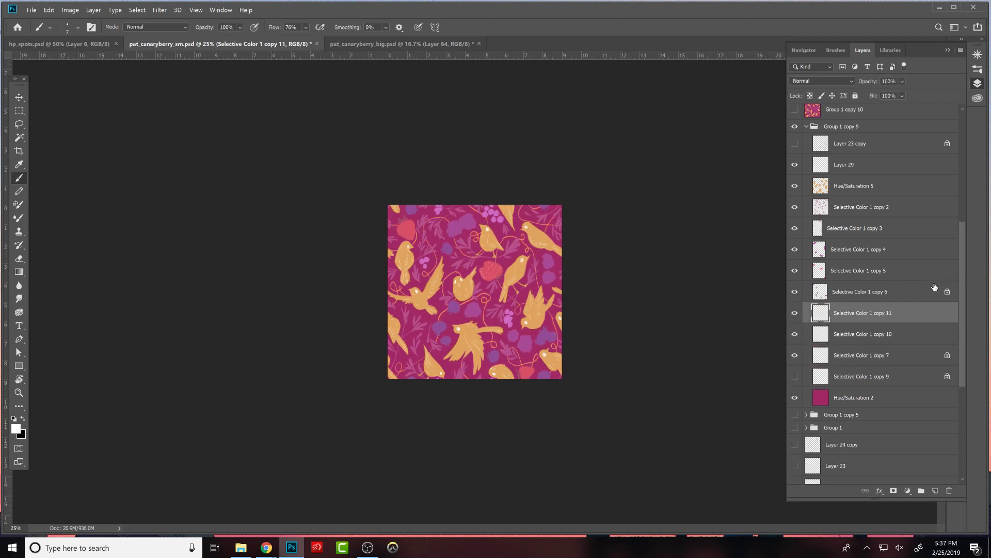
pyautogui.hotkey('ctrl', 'e')
pyautogui.press('Delete')
pyautogui.click(795, 312)
pyautogui.click(796, 314)
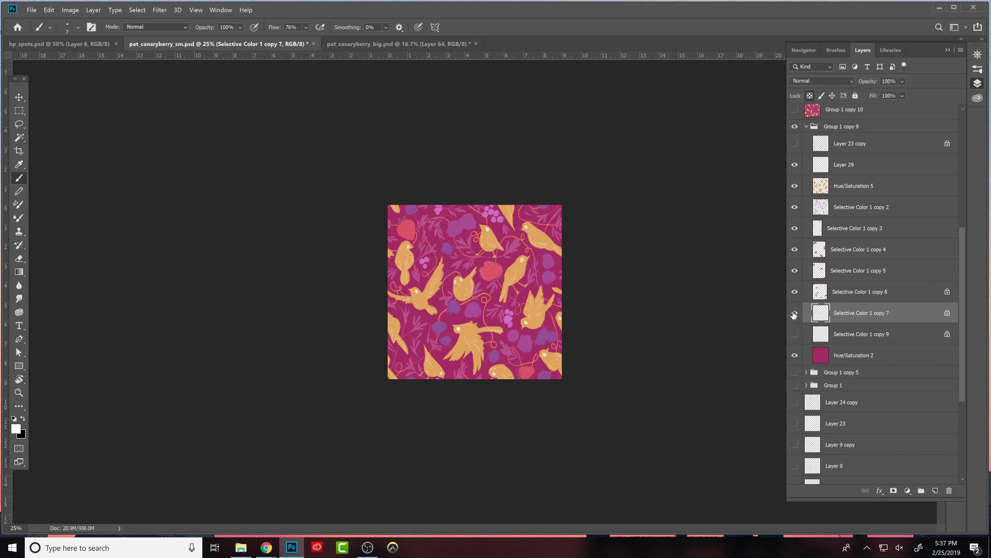
# - Alternate the visibility of the orange and white vine layers to judge which suits the pattern
pyautogui.hotkey('ctrl', '+')
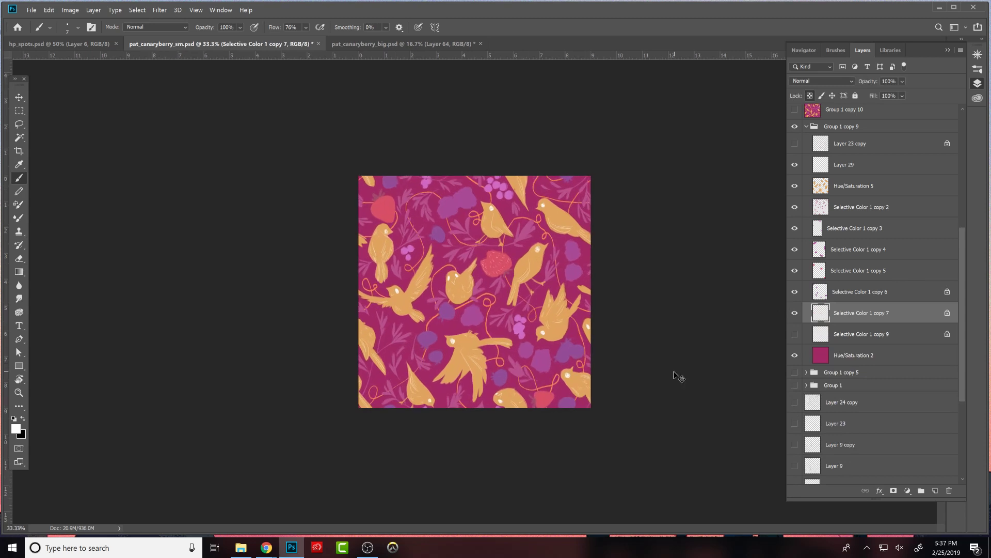
pyautogui.click(796, 314)
pyautogui.click(797, 334)
pyautogui.click(798, 332)
pyautogui.click(798, 314)
pyautogui.click(796, 314)
pyautogui.click(796, 334)
# - Duplicate the white vine layer twice and merge the duplicates back into Selective Color 1 copy 9 to strengthen the lines
pyautogui.click(832, 334)
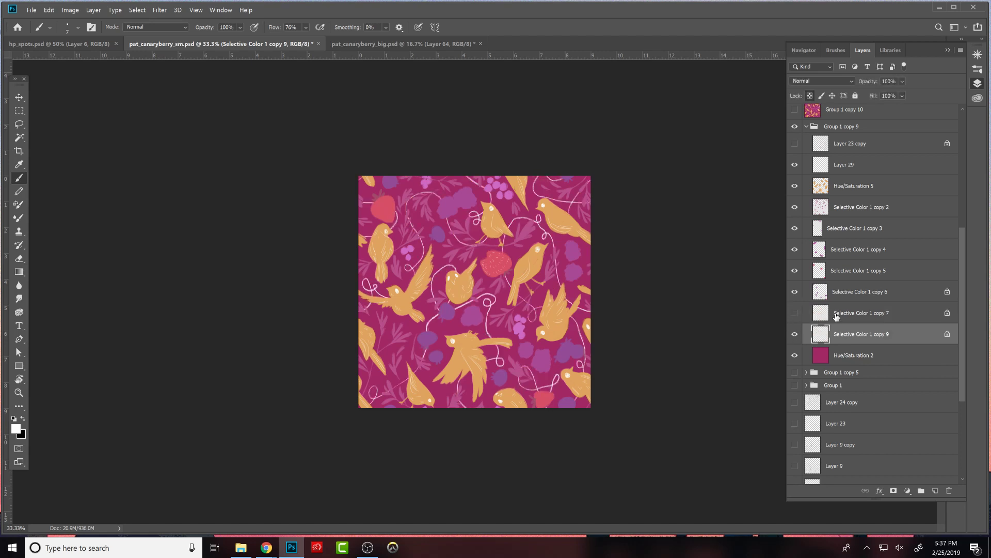
pyautogui.hotkey('ctrl', 'j')
pyautogui.hotkey('ctrl', 'j')
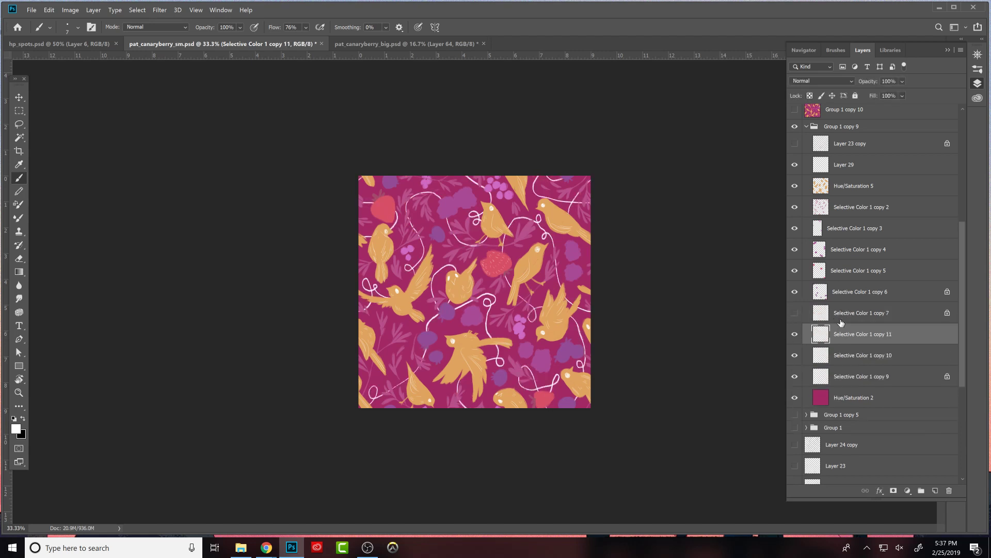
pyautogui.hotkey('ctrl', 'z')
pyautogui.hotkey('ctrl', 'z')
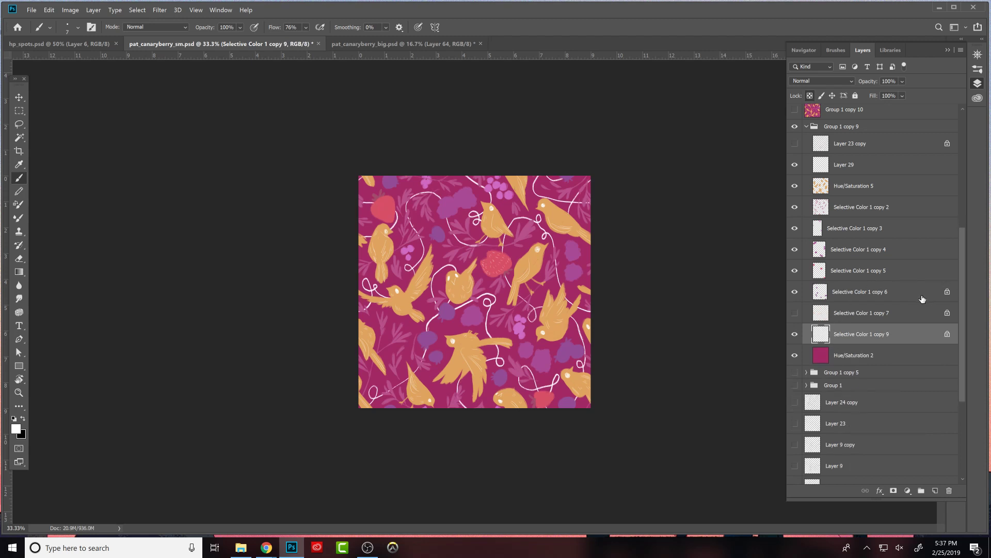
# - Hide the white vines and add a Hue/Saturation adjustment clipped to the bird layer with hue +1 and saturation +23
pyautogui.click(795, 335)
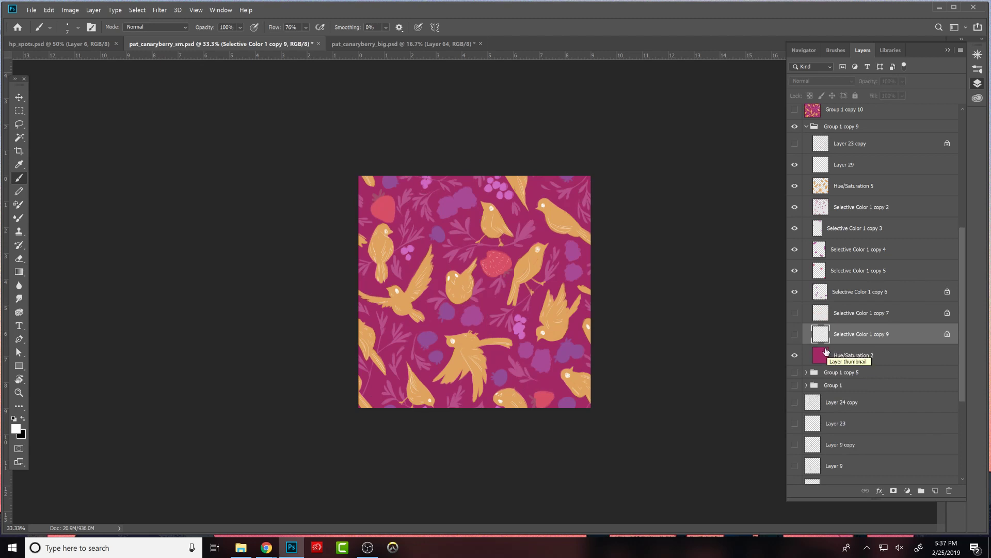
pyautogui.click(953, 276)
pyautogui.click(852, 185)
pyautogui.click(908, 490)
pyautogui.click(934, 393)
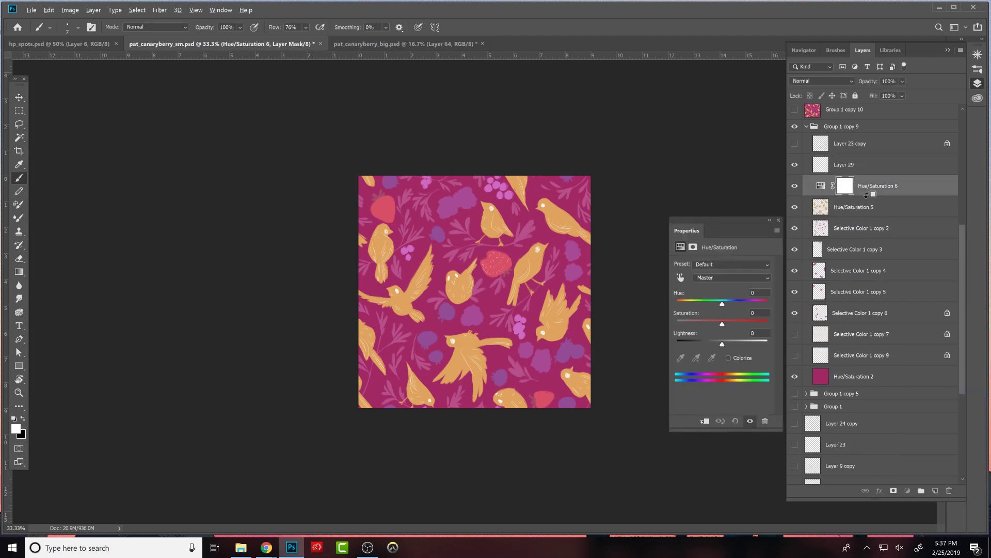
pyautogui.moveTo(718, 305)
pyautogui.mouseDown()
pyautogui.moveTo(757, 311)
pyautogui.moveTo(712, 316)
pyautogui.moveTo(722, 323)
pyautogui.mouseUp()
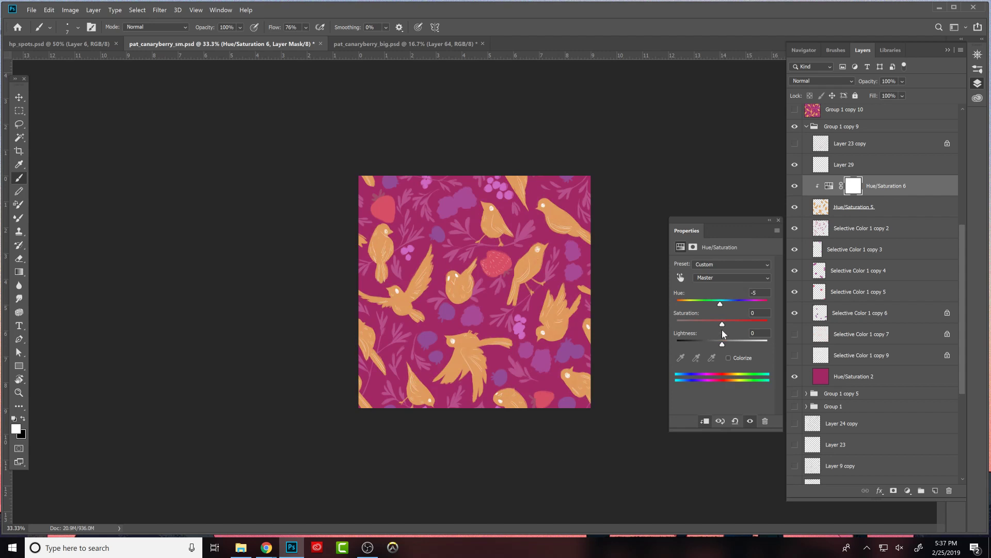
pyautogui.moveTo(729, 324); pyautogui.dragTo(732, 325)
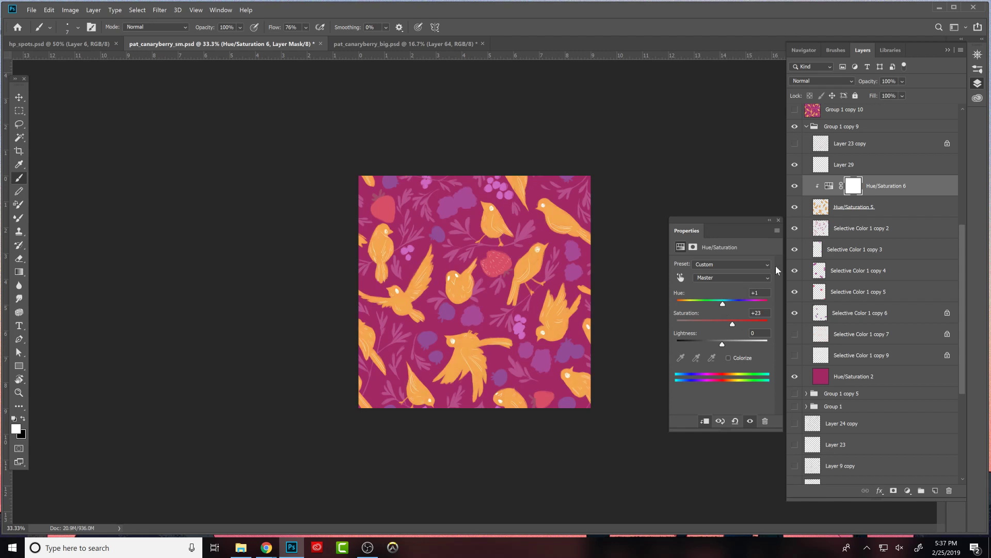
# - Check the birds with and without the colour adjustment, and merge it into the Hue/Saturation 5 bird layer
pyautogui.click(796, 188)
pyautogui.click(796, 187)
pyautogui.click(779, 220)
pyautogui.moveTo(830, 188); pyautogui.dragTo(821, 258)
pyautogui.hotkey('ctrl', 'e')
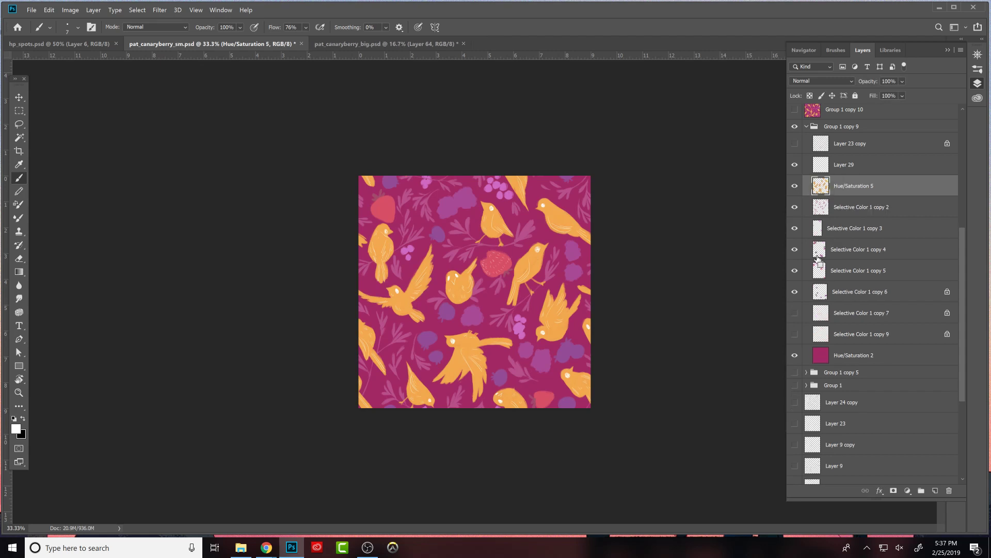
# - Toggle the bird layer and both vine layers to examine the tile with and without each of them
pyautogui.click(796, 186)
pyautogui.click(795, 186)
pyautogui.click(795, 185)
pyautogui.click(796, 186)
pyautogui.click(795, 313)
pyautogui.click(795, 313)
pyautogui.click(795, 333)
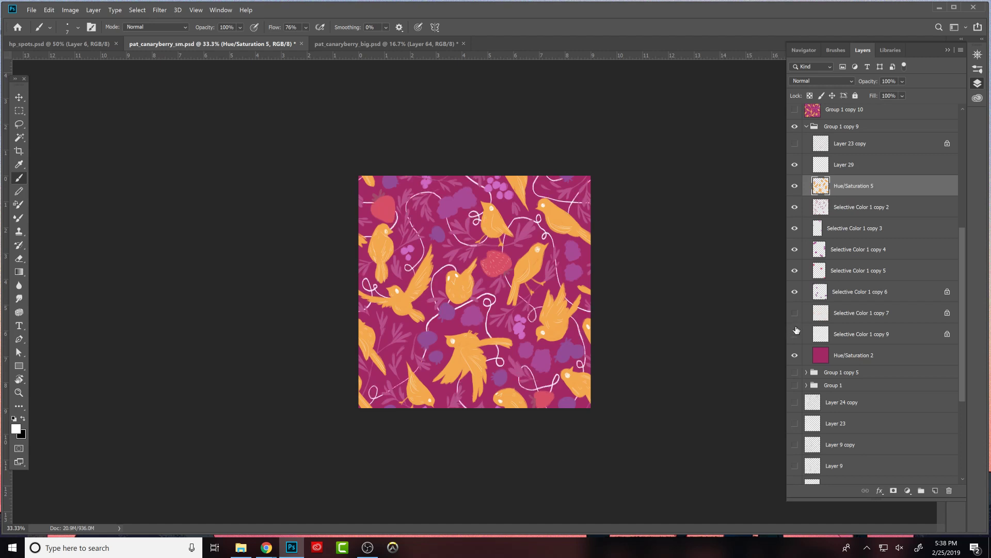
pyautogui.click(796, 332)
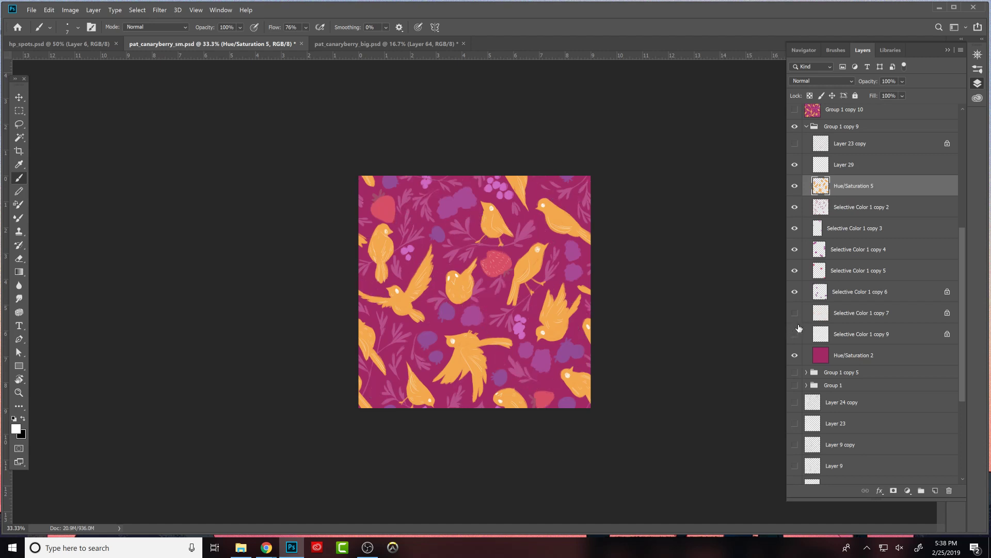
# - Collapse Group 1 copy 9, duplicate it, and merge the duplicate into a single flattened layer
pyautogui.click(806, 127)
pyautogui.moveTo(814, 199); pyautogui.dragTo(815, 192)
pyautogui.hotkey('ctrl', 'e')
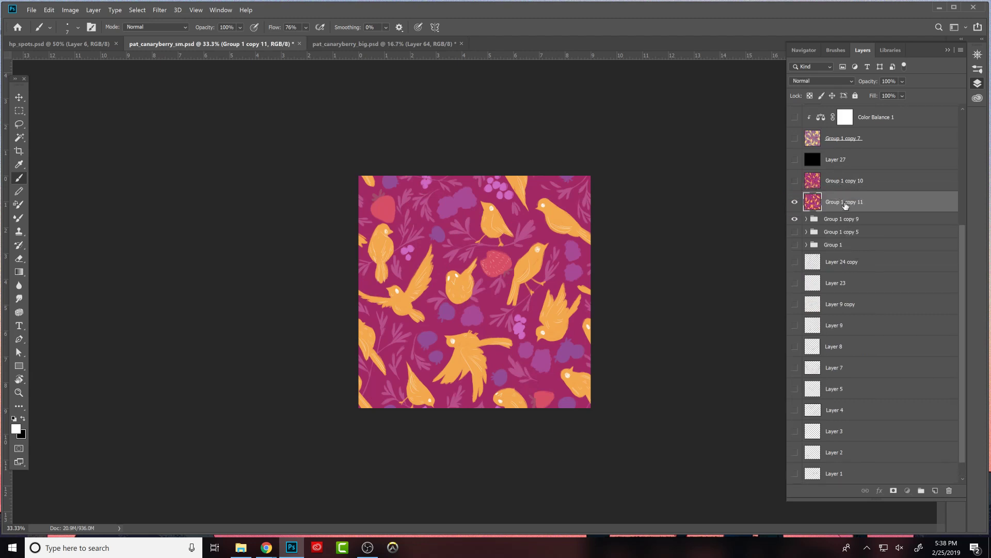
# - Select the whole tile and define it as a pattern named hbdfhb
pyautogui.press('m')
pyautogui.moveTo(350, 166); pyautogui.dragTo(700, 498)
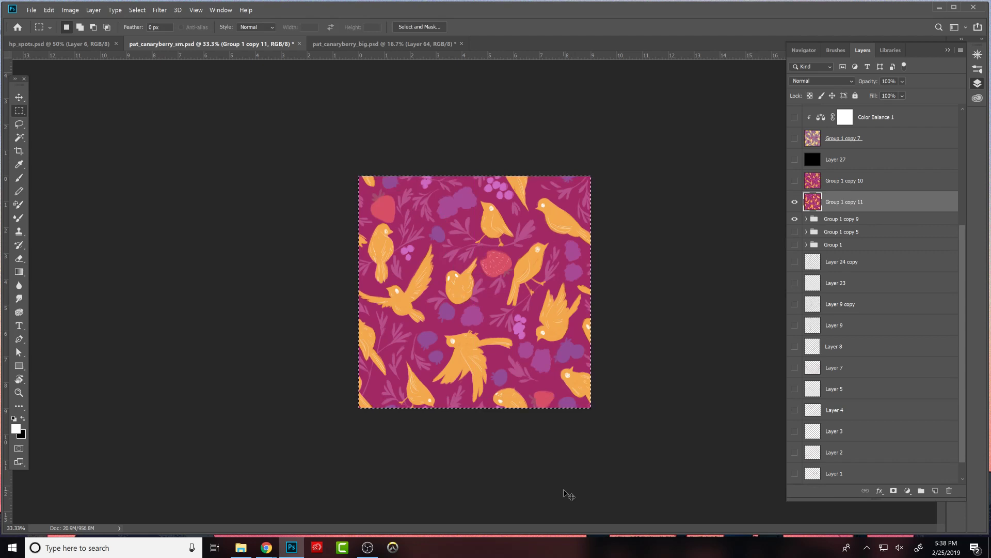
pyautogui.click(49, 10)
pyautogui.click(116, 274)
pyautogui.write('asdfgh')
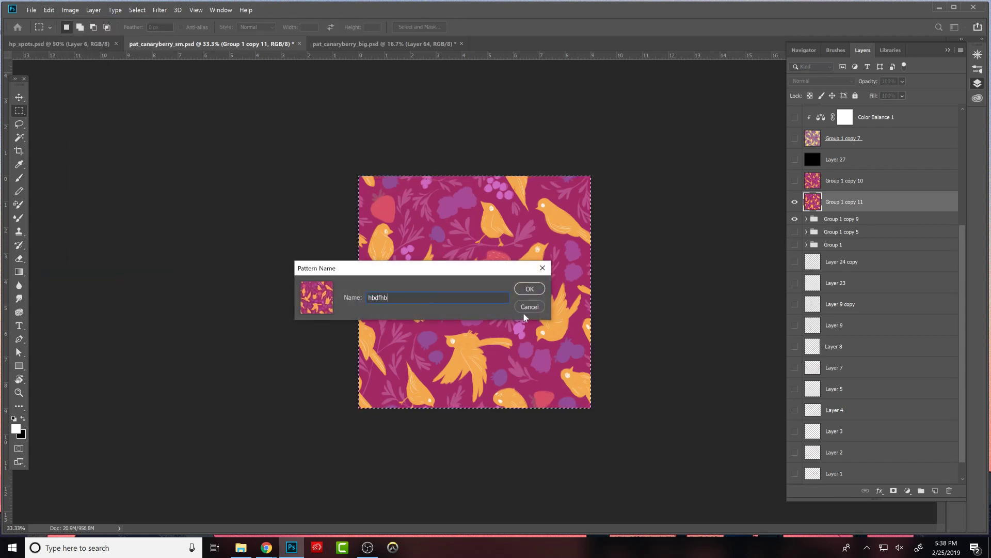
pyautogui.click(529, 289)
# - Switch to pat_canaryberry_big.psd, add a new layer above Layer 64, and hide the visible pattern layers beneath it
pyautogui.click(374, 45)
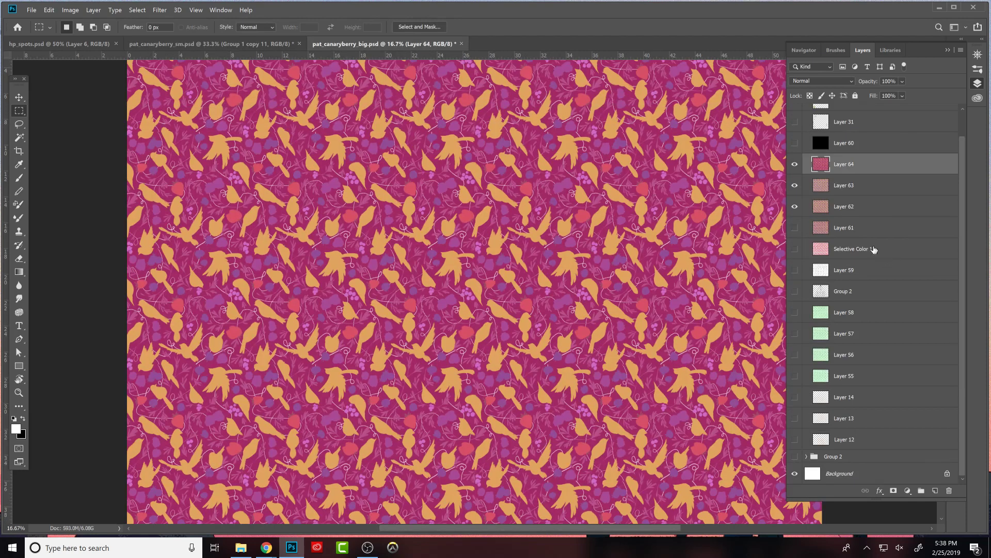
pyautogui.hotkey('ctrl', '-')
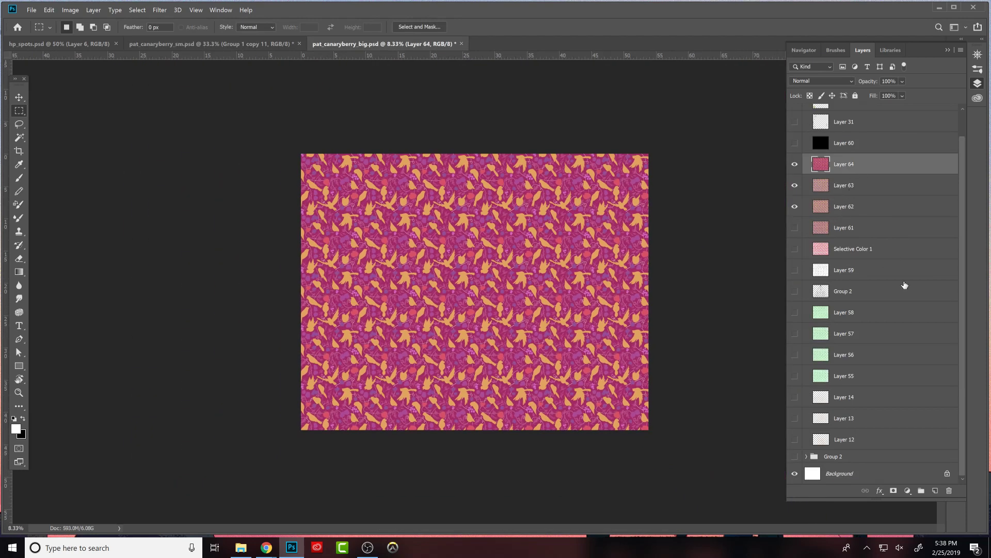
pyautogui.click(935, 490)
pyautogui.moveTo(795, 186); pyautogui.dragTo(796, 228)
# - Fill the new layer with the newly defined vine-free magenta pattern
pyautogui.click(49, 9)
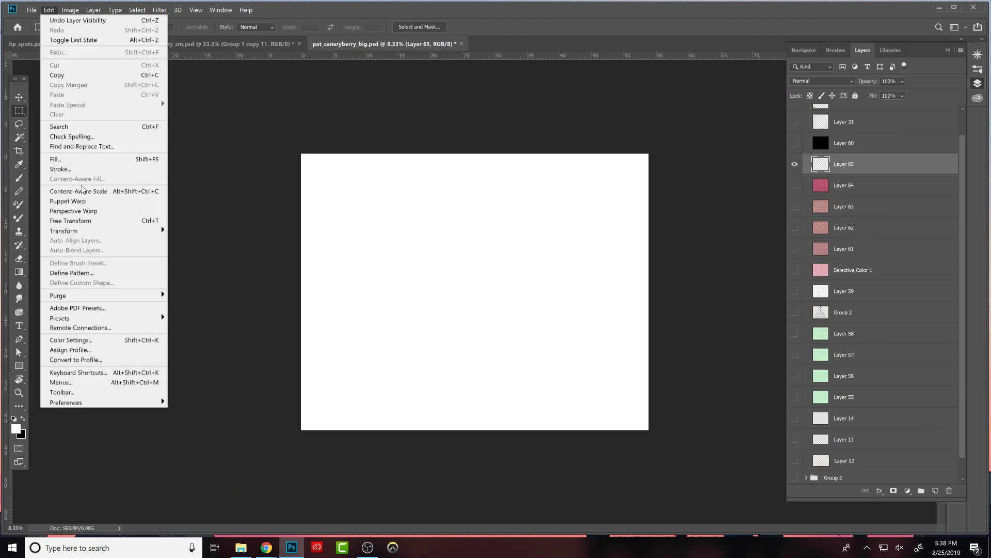
pyautogui.click(82, 159)
pyautogui.click(231, 206)
pyautogui.click(207, 248)
pyautogui.click(185, 235)
pyautogui.click(141, 305)
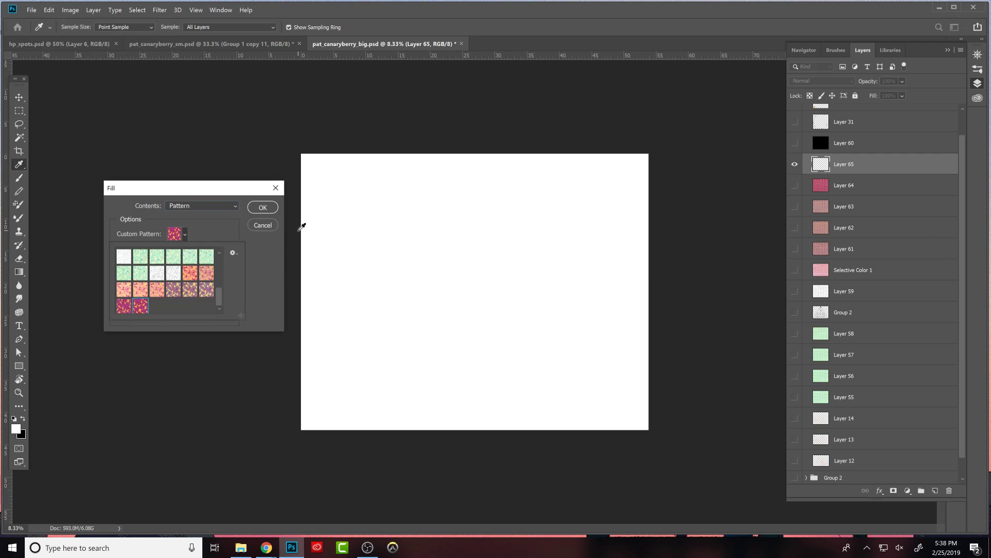
pyautogui.click(269, 209)
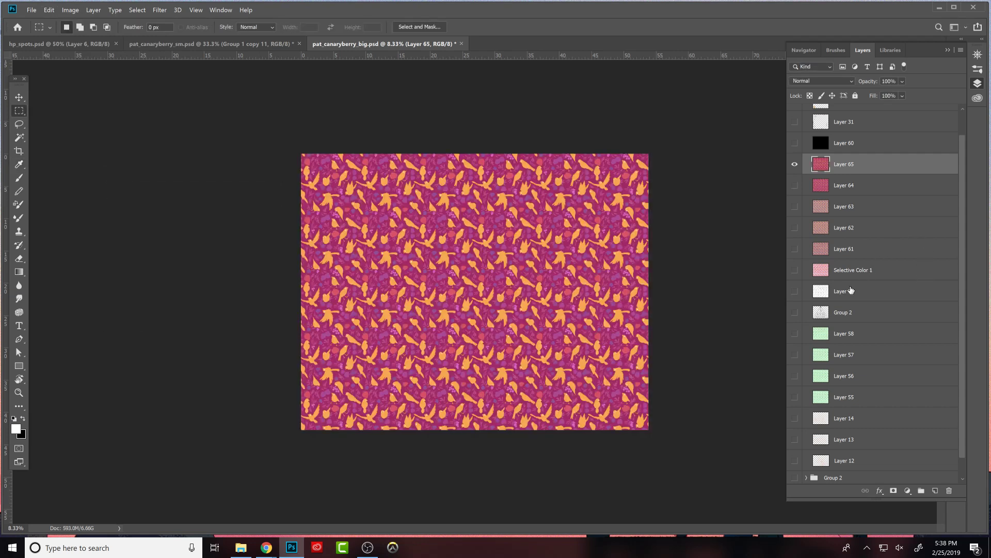
# - Show Layer 64 and toggle Layer 65 to compare the previous repeat with the vine-free one
pyautogui.click(795, 185)
pyautogui.click(795, 164)
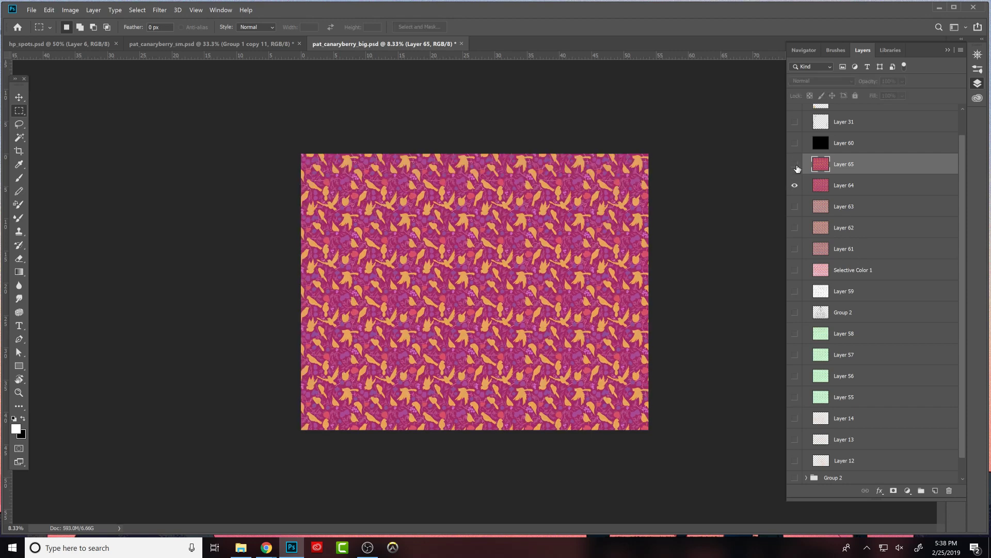
pyautogui.click(795, 167)
pyautogui.click(795, 166)
pyautogui.click(795, 167)
pyautogui.click(796, 167)
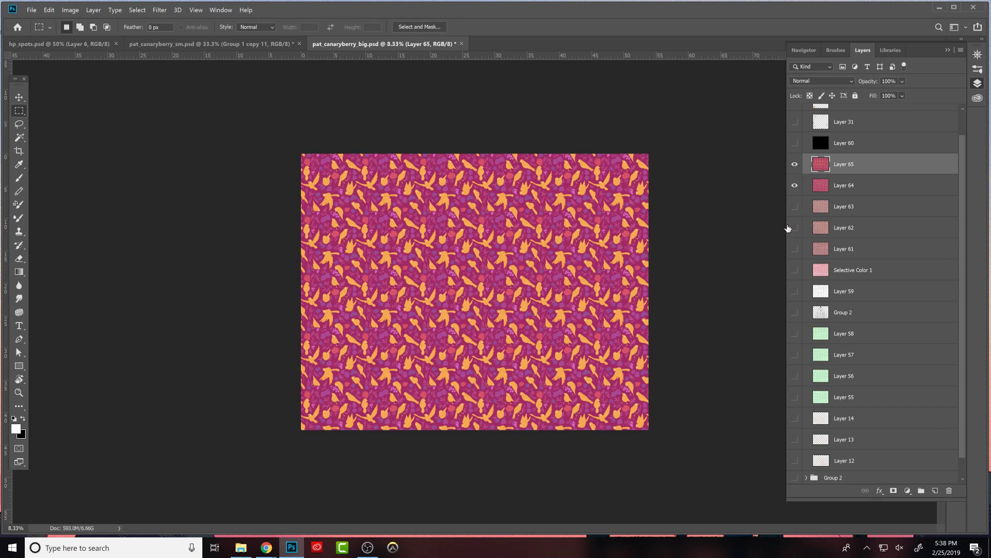
# - Examine the vine-free repeat on Layer 65 at closer and wider views
pyautogui.hotkey('ctrl', '+')
pyautogui.hotkey('ctrl', '+')
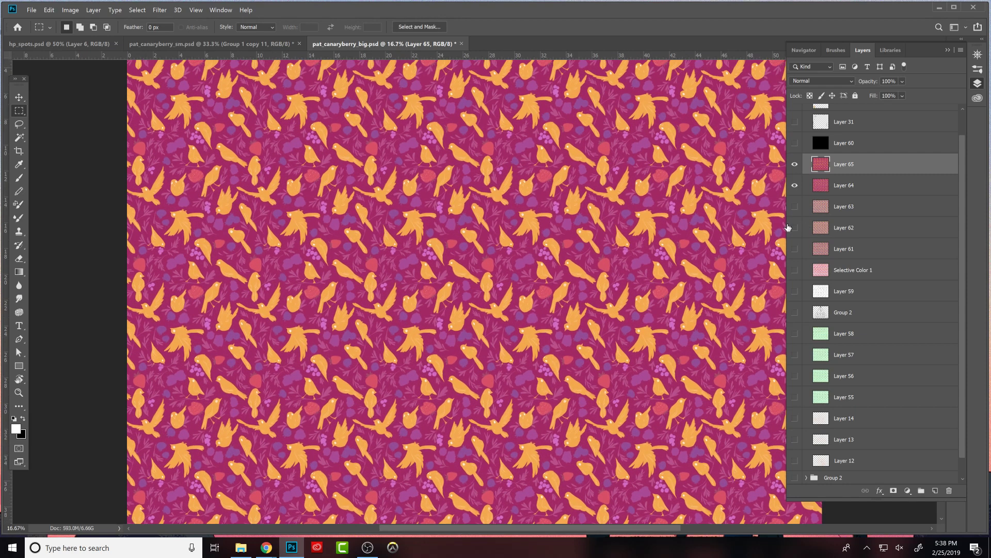
pyautogui.hotkey('ctrl', '0')
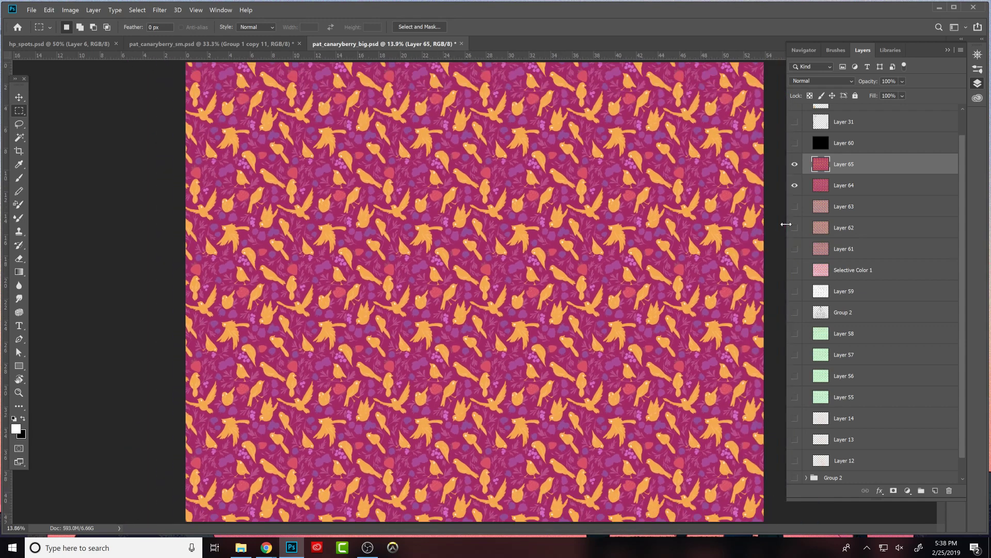
pyautogui.hotkey('ctrl', '-')
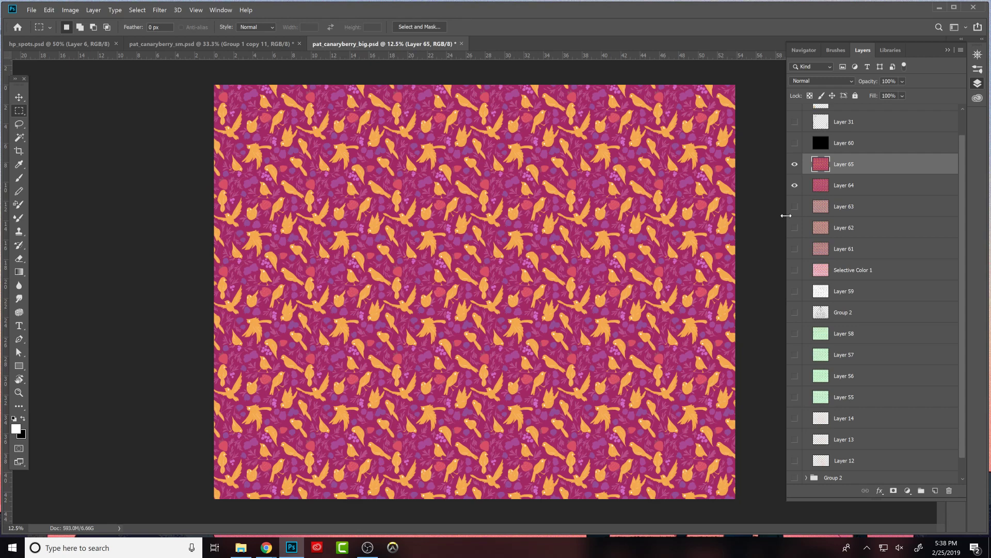
# - In pat_canaryberry_sm.psd, hide Group 1 copy 11 and show the white vines on Selective Color 1 copy 9 within Group 1 copy 9, keeping Selective Color 1 copy 7 hidden
pyautogui.click(248, 44)
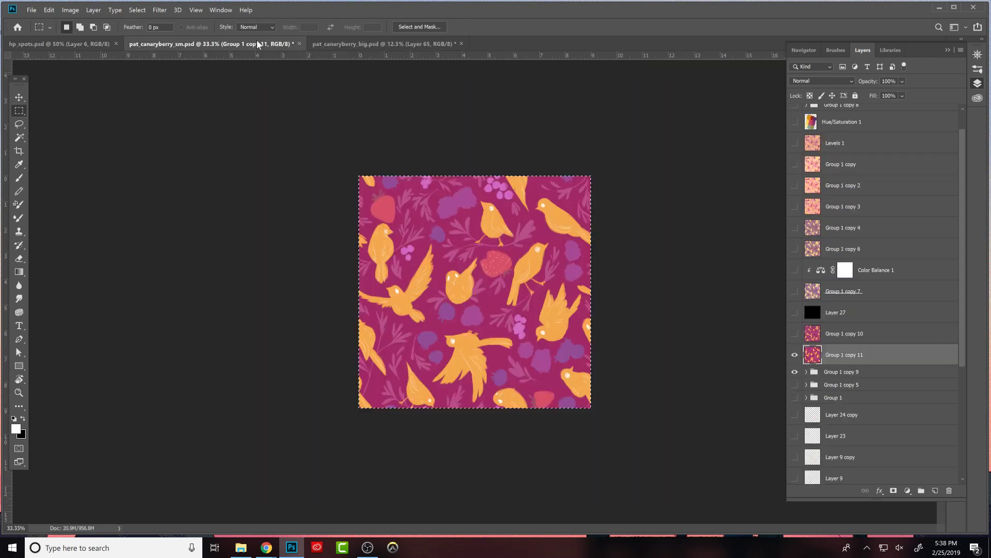
pyautogui.click(794, 355)
pyautogui.click(807, 371)
pyautogui.scroll(-5, 955, 303)
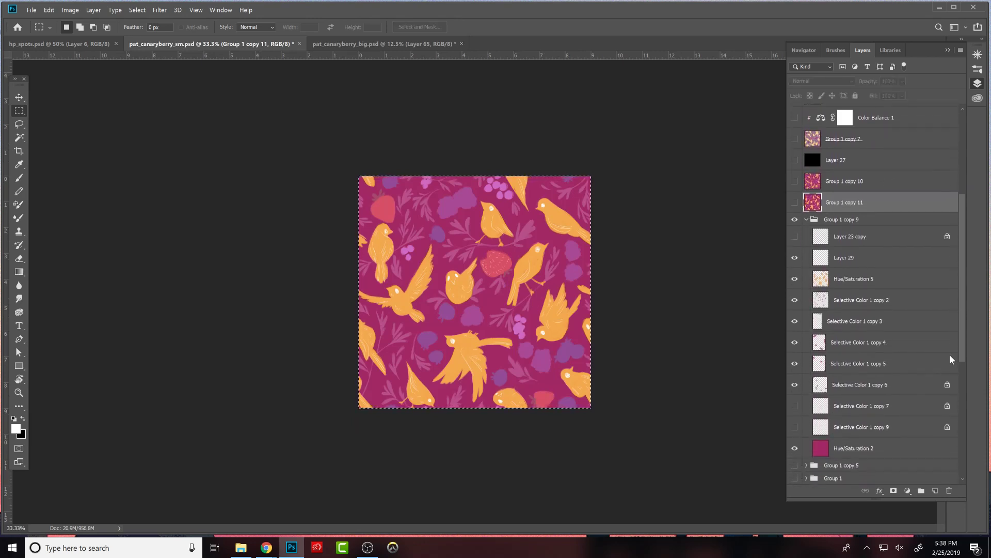
pyautogui.click(796, 414)
pyautogui.click(795, 396)
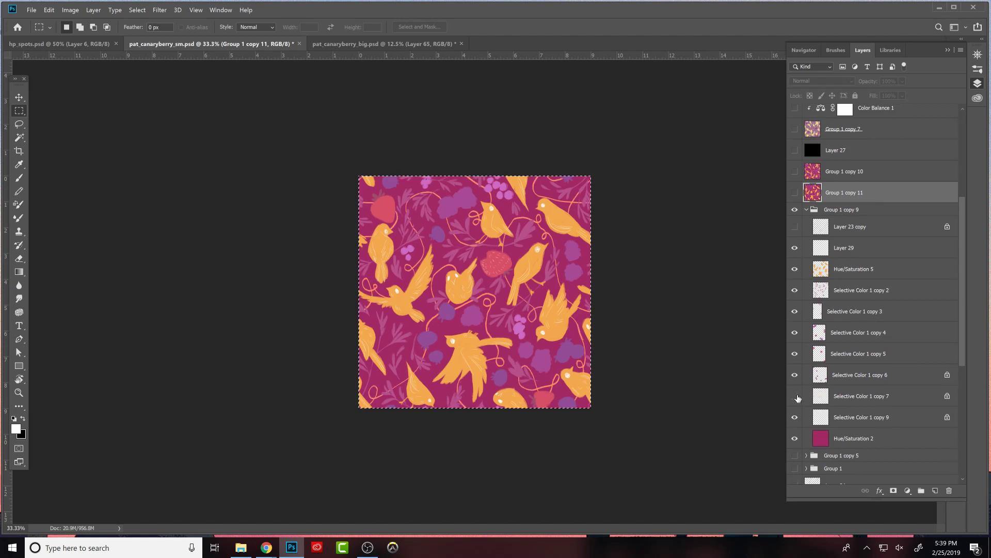
pyautogui.click(814, 397)
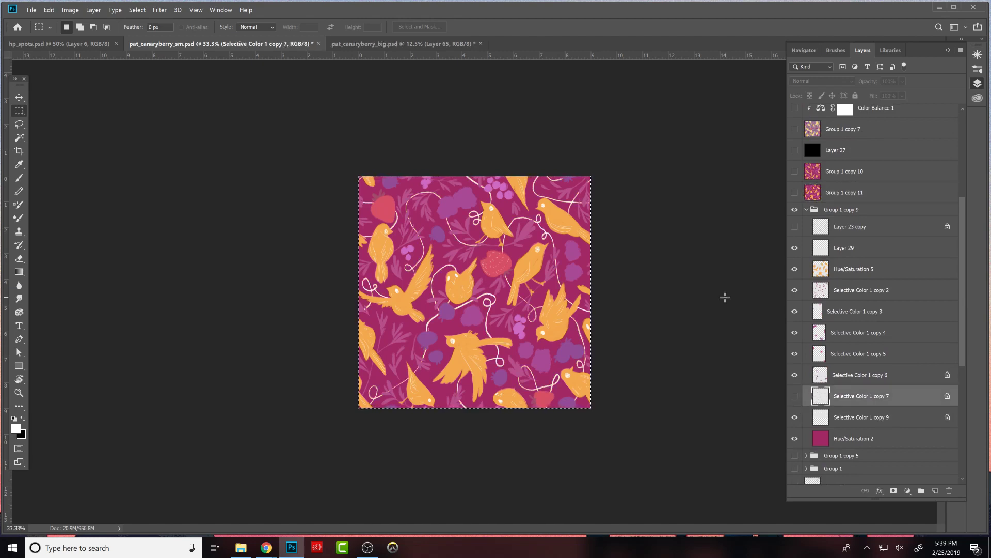
# - Float pat_canaryberry_sm.psd in its own slightly enlarged window, collapse Group 1 copy 9, and merge a duplicate of it into one layer
pyautogui.moveTo(289, 45); pyautogui.dragTo(450, 185)
pyautogui.click(812, 210)
pyautogui.click(807, 209)
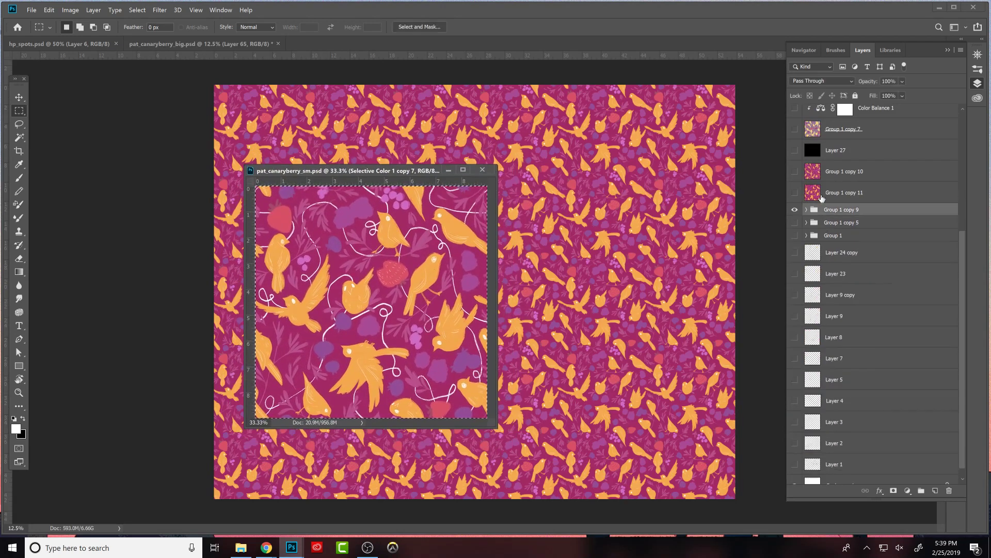
pyautogui.keyDown('alt'); pyautogui.moveTo(821, 209); pyautogui.dragTo(827, 200); pyautogui.keyUp('alt')
pyautogui.hotkey('ctrl', 'e')
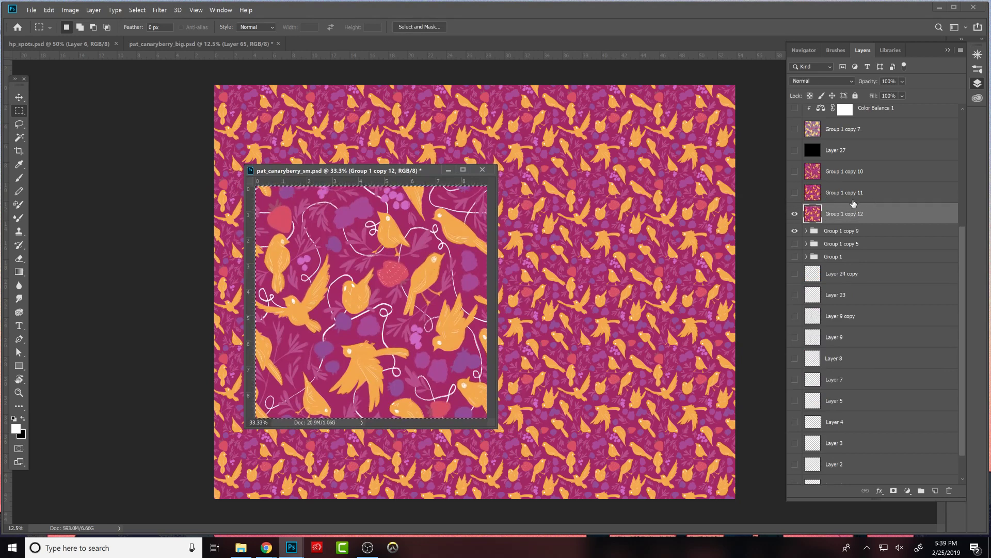
pyautogui.moveTo(496, 427); pyautogui.dragTo(530, 457)
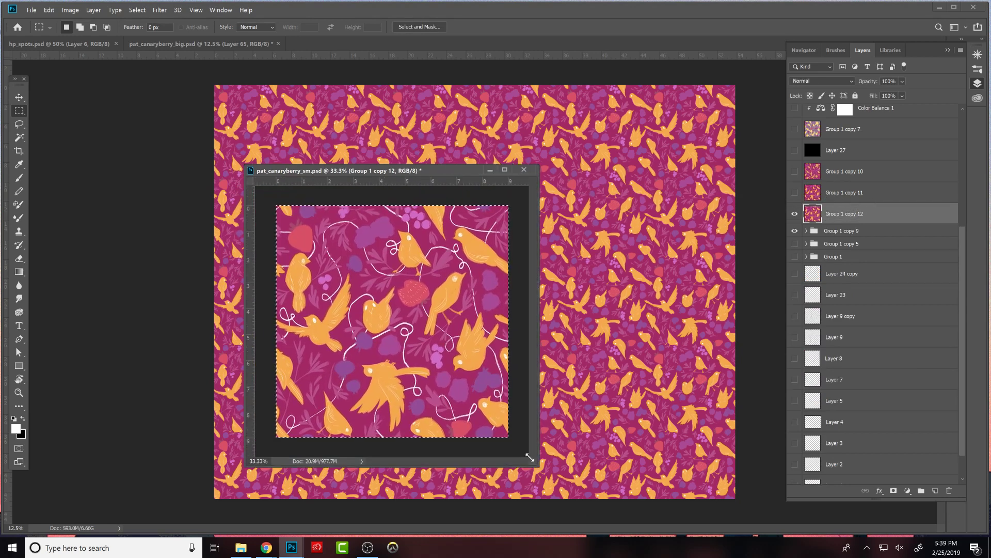
# - Define the selected white-vine tile as a pattern named dtujhtfj
pyautogui.click(49, 10)
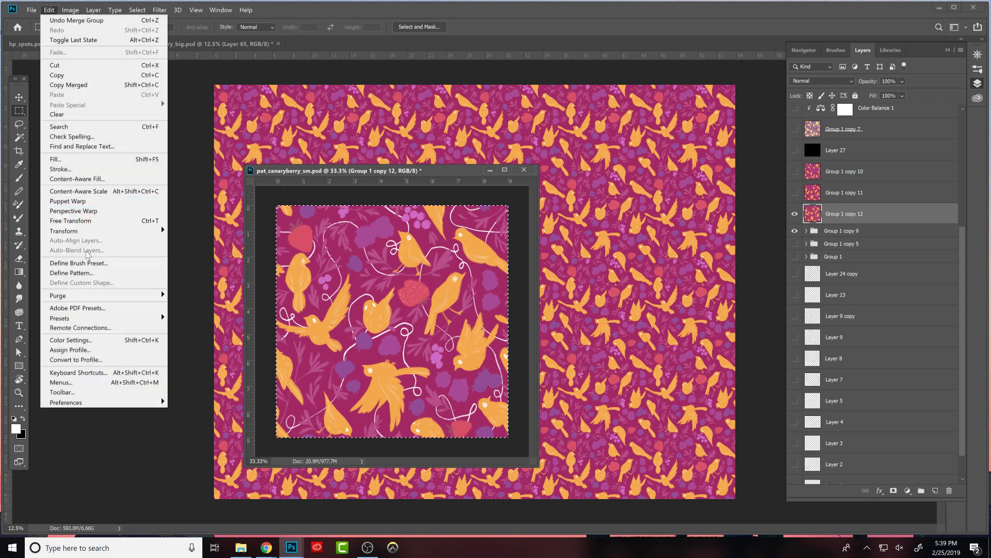
pyautogui.click(94, 272)
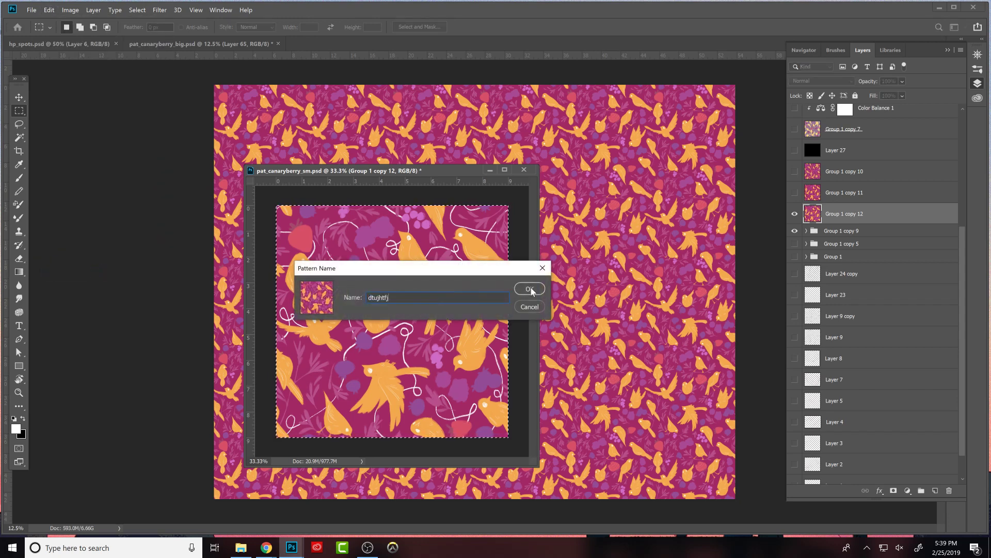
pyautogui.click(532, 287)
# - Add a new layer above Layer 65 in pat_canaryberry_big.psd, fill it with the newly defined white-vine pattern, and minimize the floating tile window
pyautogui.click(568, 250)
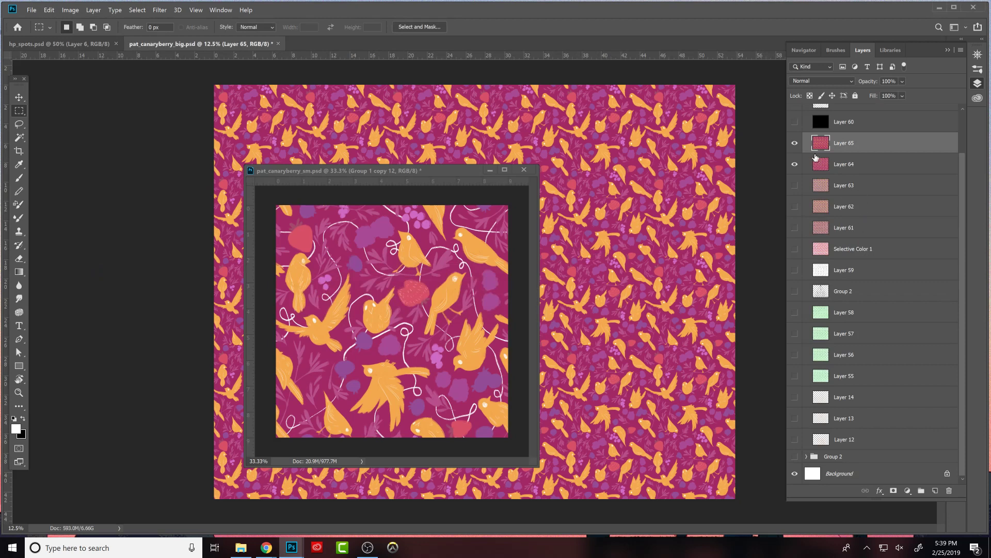
pyautogui.click(935, 490)
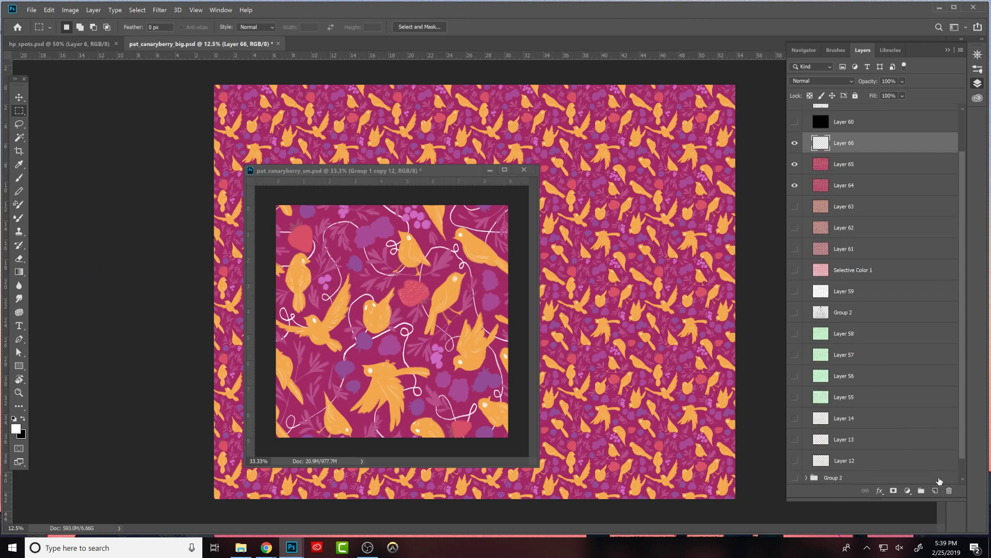
pyautogui.click(48, 9)
pyautogui.click(98, 159)
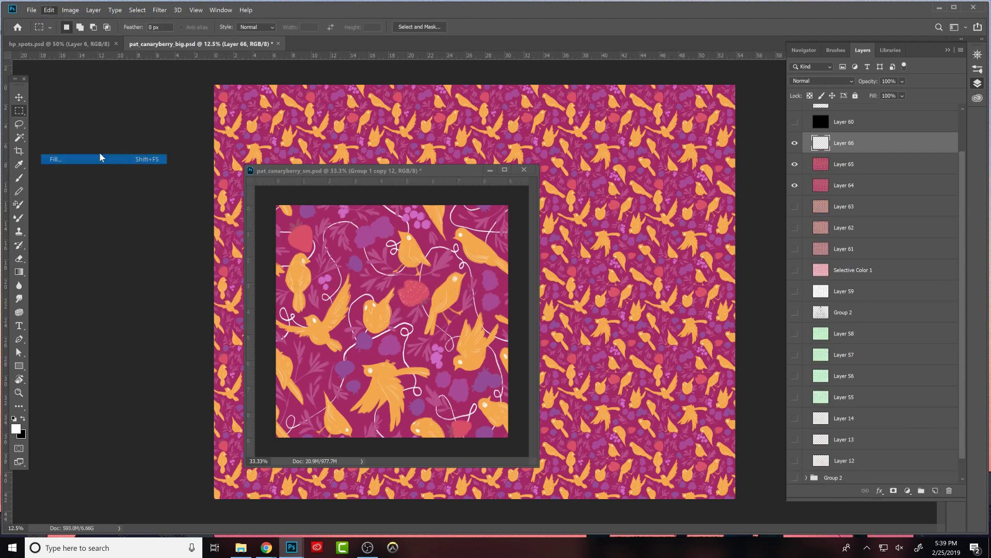
pyautogui.click(185, 234)
pyautogui.click(157, 306)
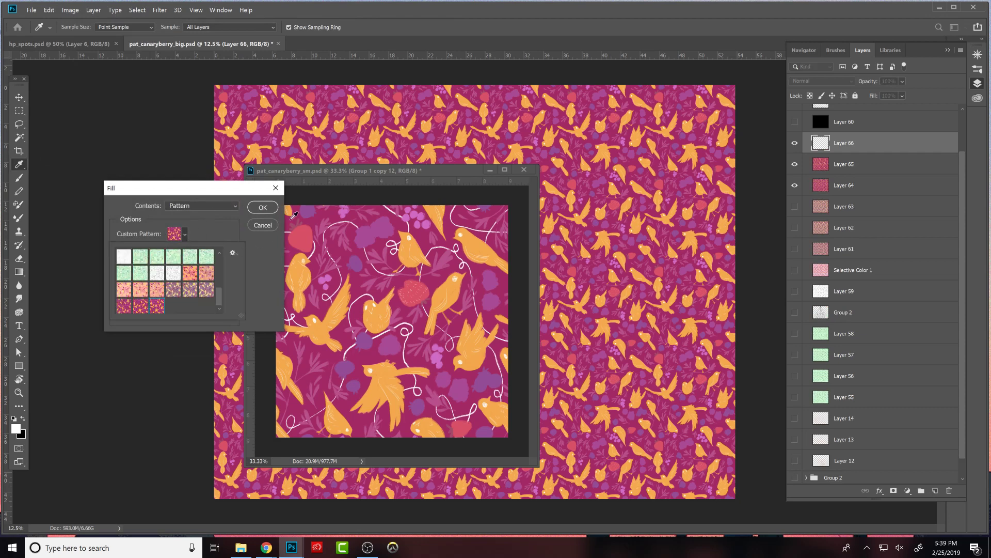
pyautogui.click(263, 207)
pyautogui.click(490, 170)
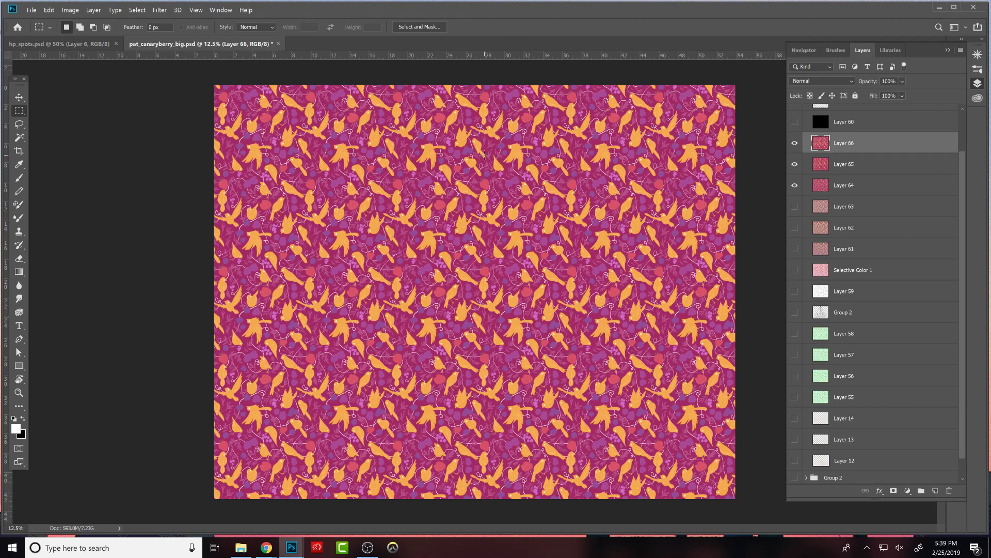
# - Examine the white-vine repeat at several zoom levels and toggle Layer 66 to compare it with the vine-free version
pyautogui.hotkey('ctrl', '-')
pyautogui.hotkey('ctrl', '-')
pyautogui.hotkey('ctrl', '-')
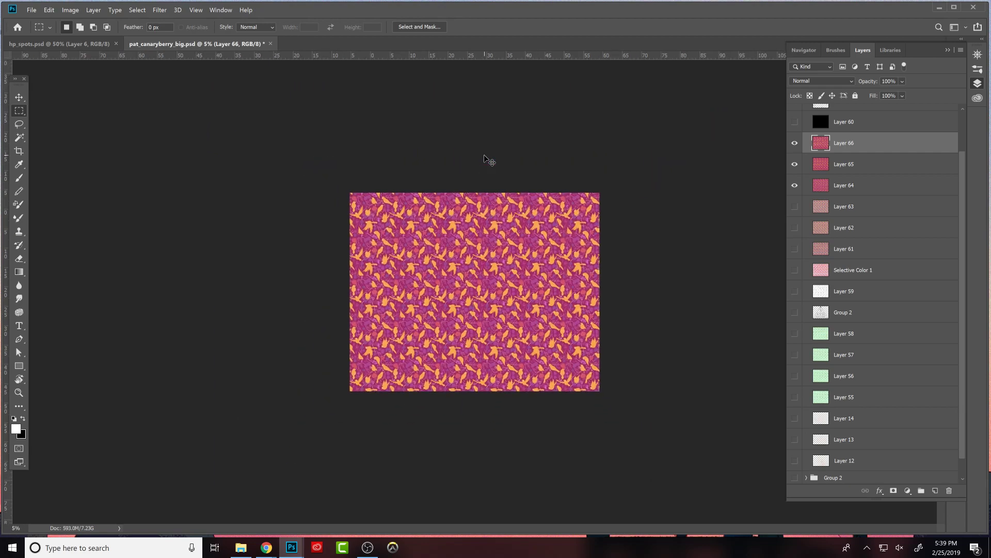
pyautogui.hotkey('ctrl', '+')
pyautogui.hotkey('ctrl', '+')
pyautogui.hotkey('ctrl', '+')
pyautogui.hotkey('ctrl', '+')
pyautogui.hotkey('ctrl', '-')
pyautogui.hotkey('ctrl', '-')
pyautogui.click(795, 143)
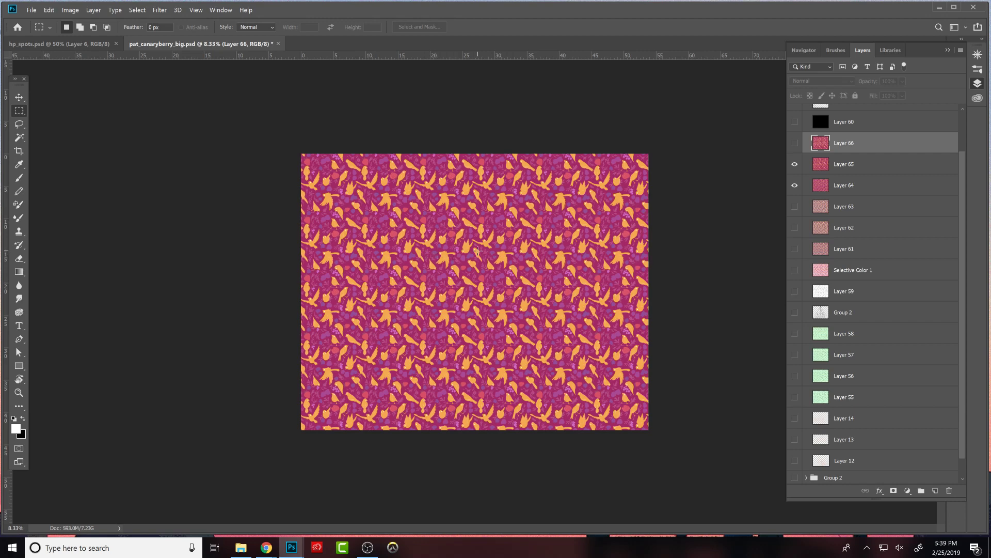
pyautogui.hotkey('ctrl', '+')
pyautogui.click(796, 143)
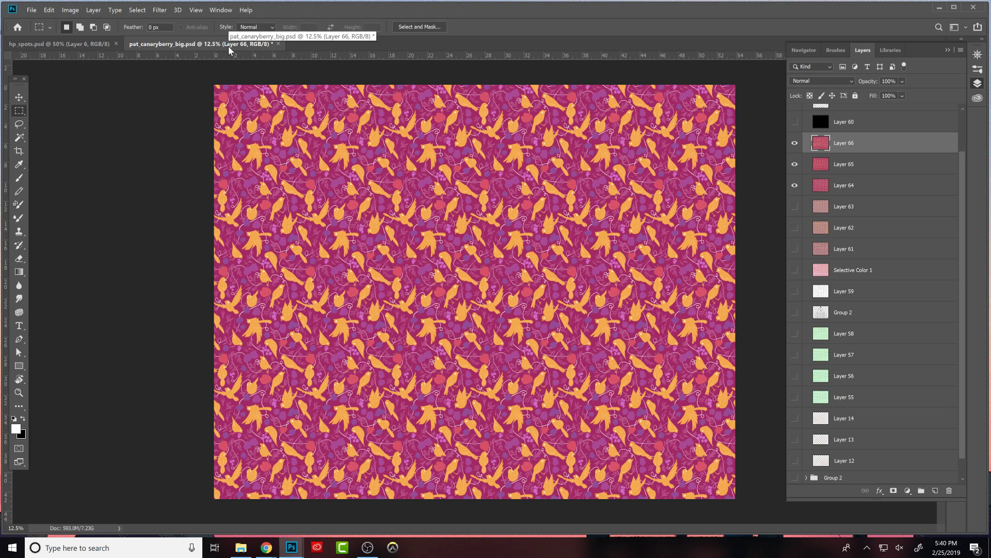
# - Try to save pat_canaryberry_big.psd and switch to the hp_spots.psd document
pyautogui.hotkey('ctrl', 's')
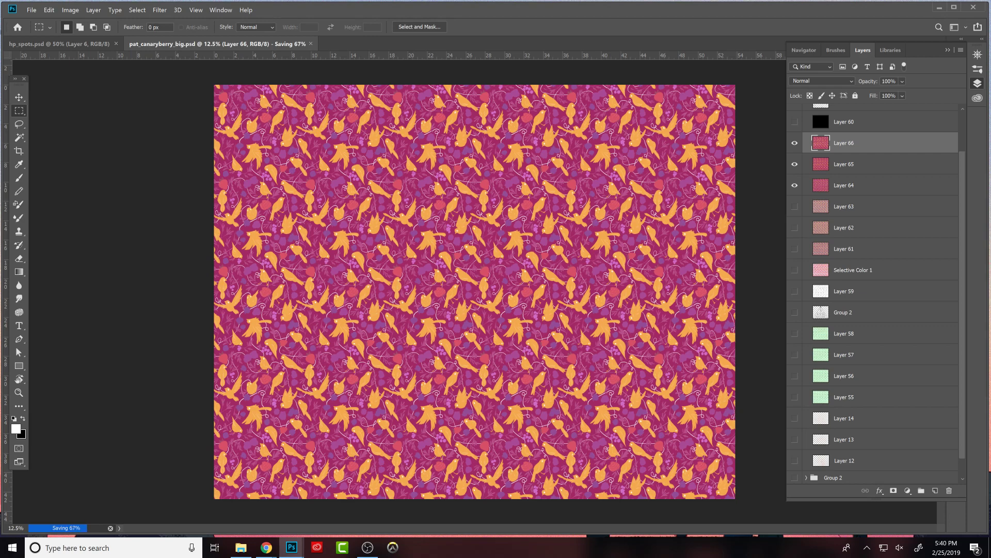
pyautogui.click(78, 44)
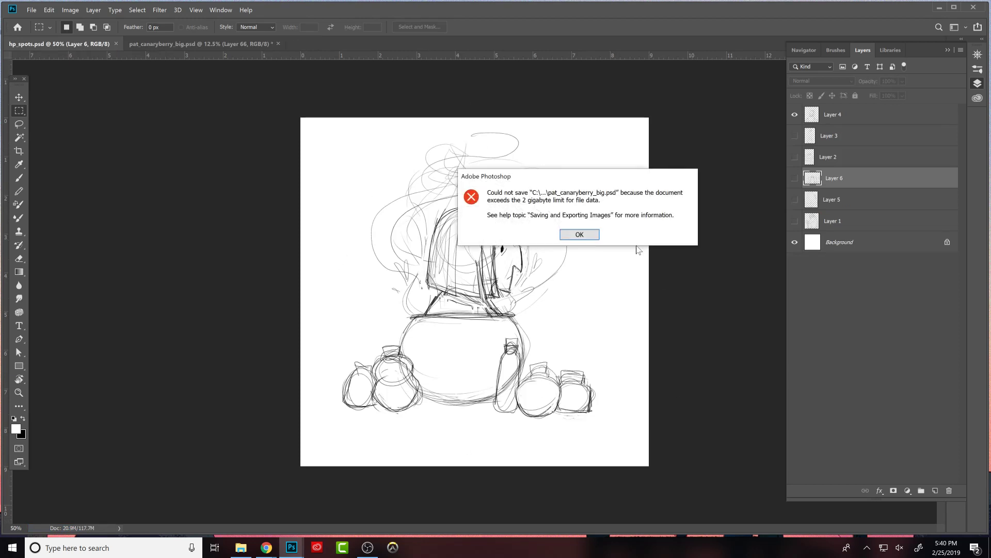
pyautogui.click(587, 236)
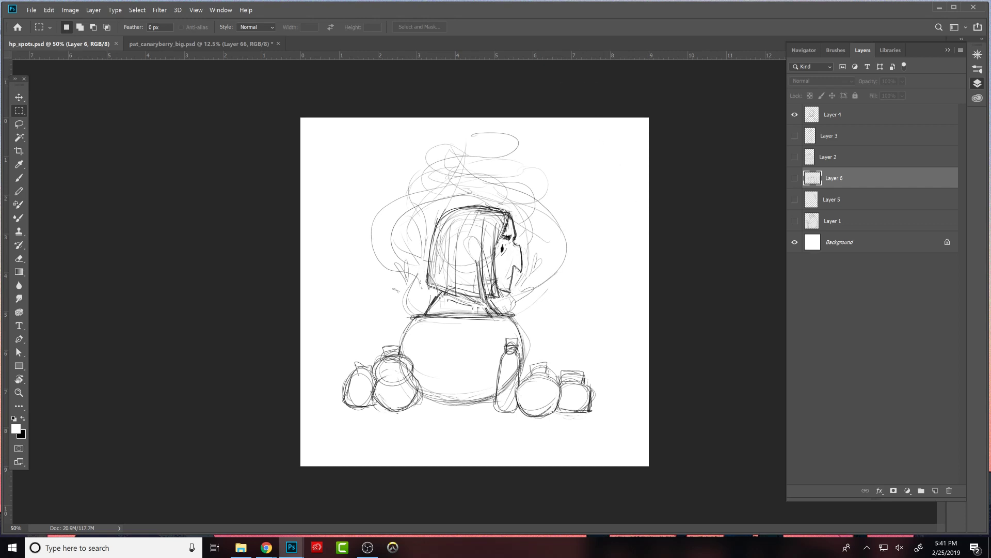
pyautogui.hotkey('alt', 'Tab')
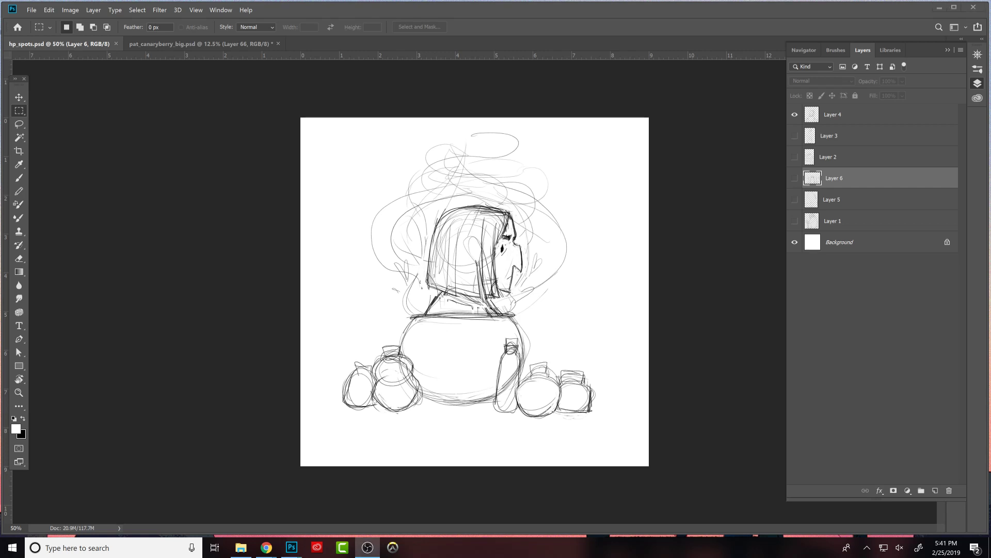